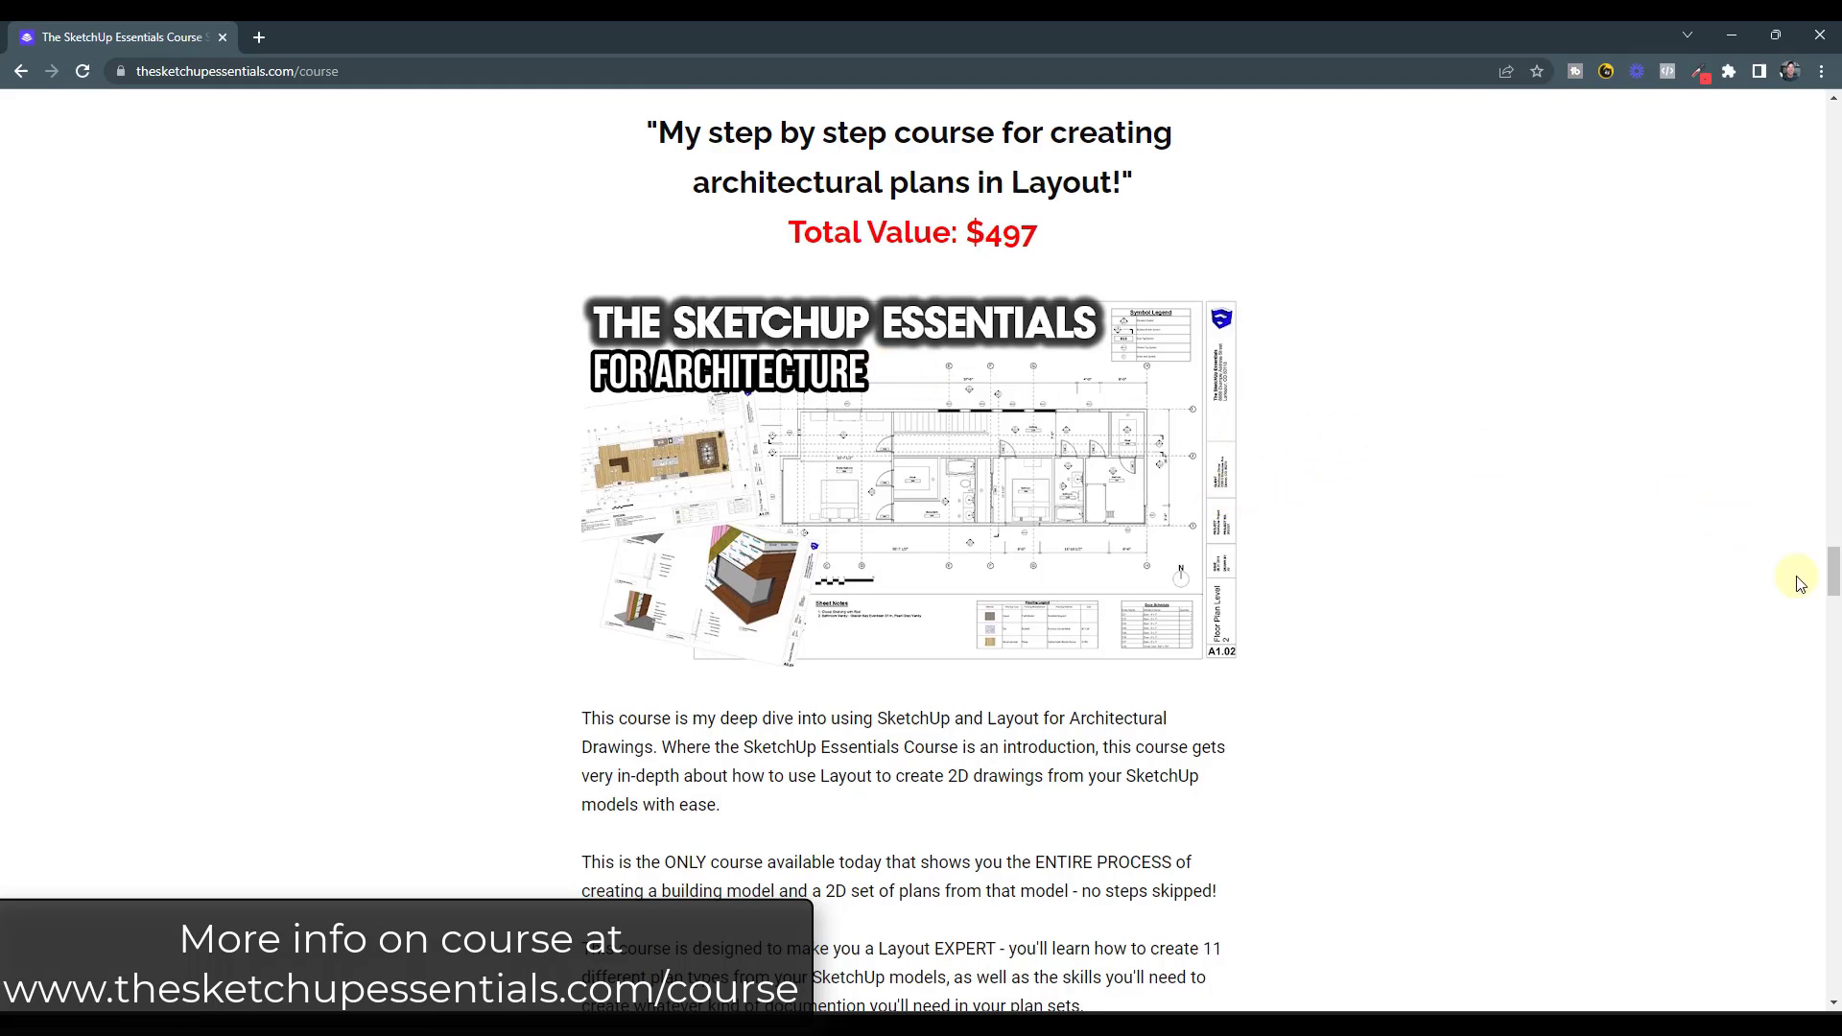
# - Scroll further down the SketchUp Essentials course page, then minimize Chrome to reveal the cabin model
pyautogui.moveTo(1832, 581); pyautogui.dragTo(1832, 590)
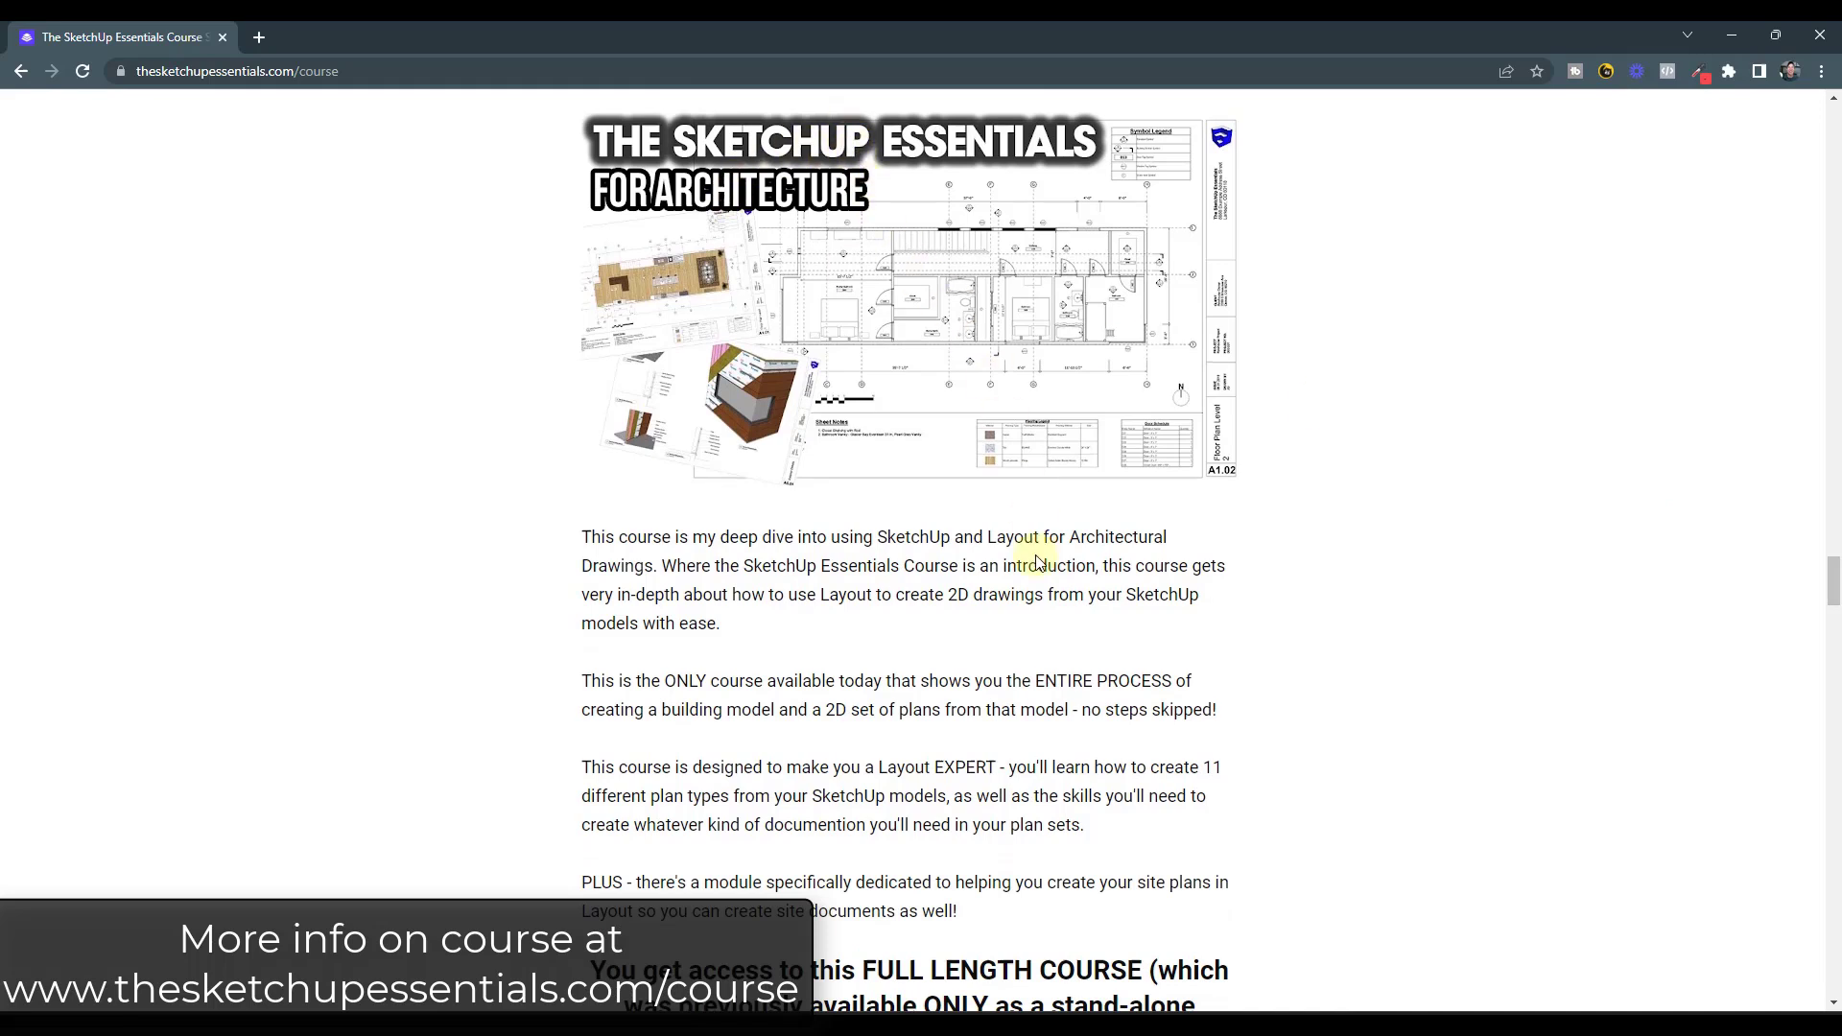
pyautogui.scroll(-1, 1039, 573)
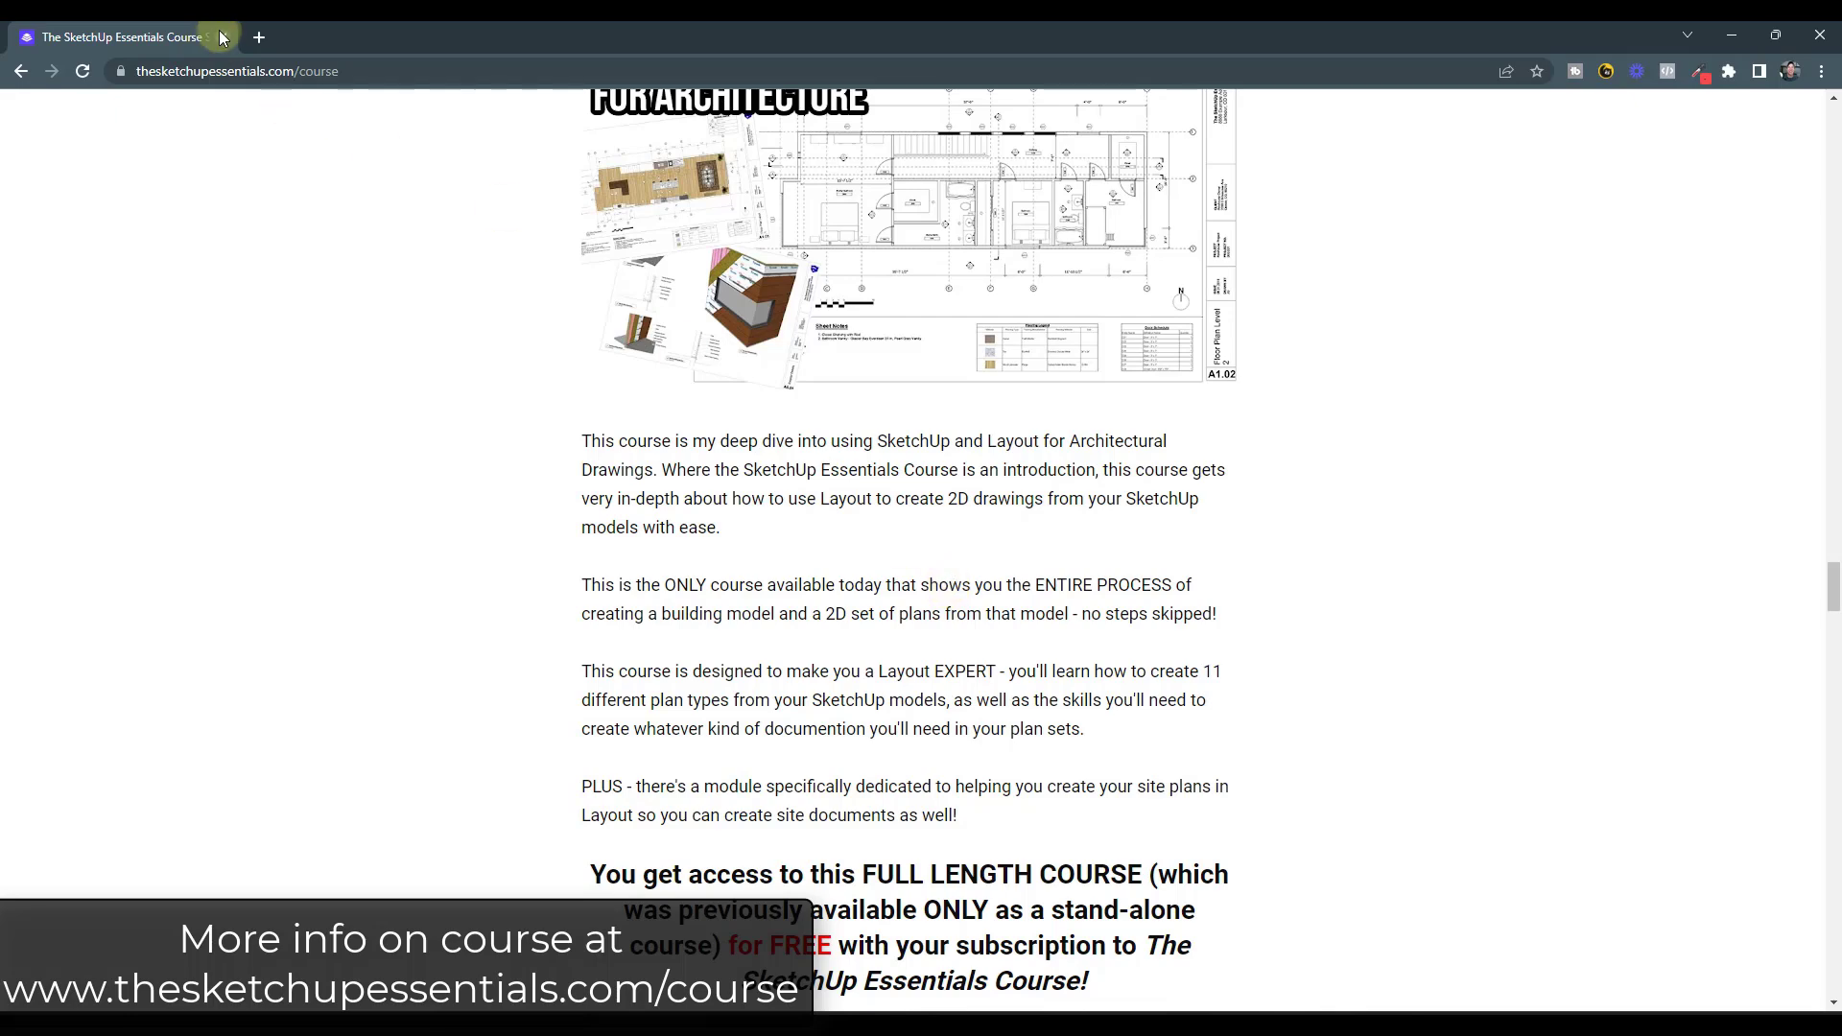
pyautogui.click(1732, 38)
# - Orbit the cabin to a lower frontal view, then show Scene 1's hidden-line floor plan
pyautogui.press('space')
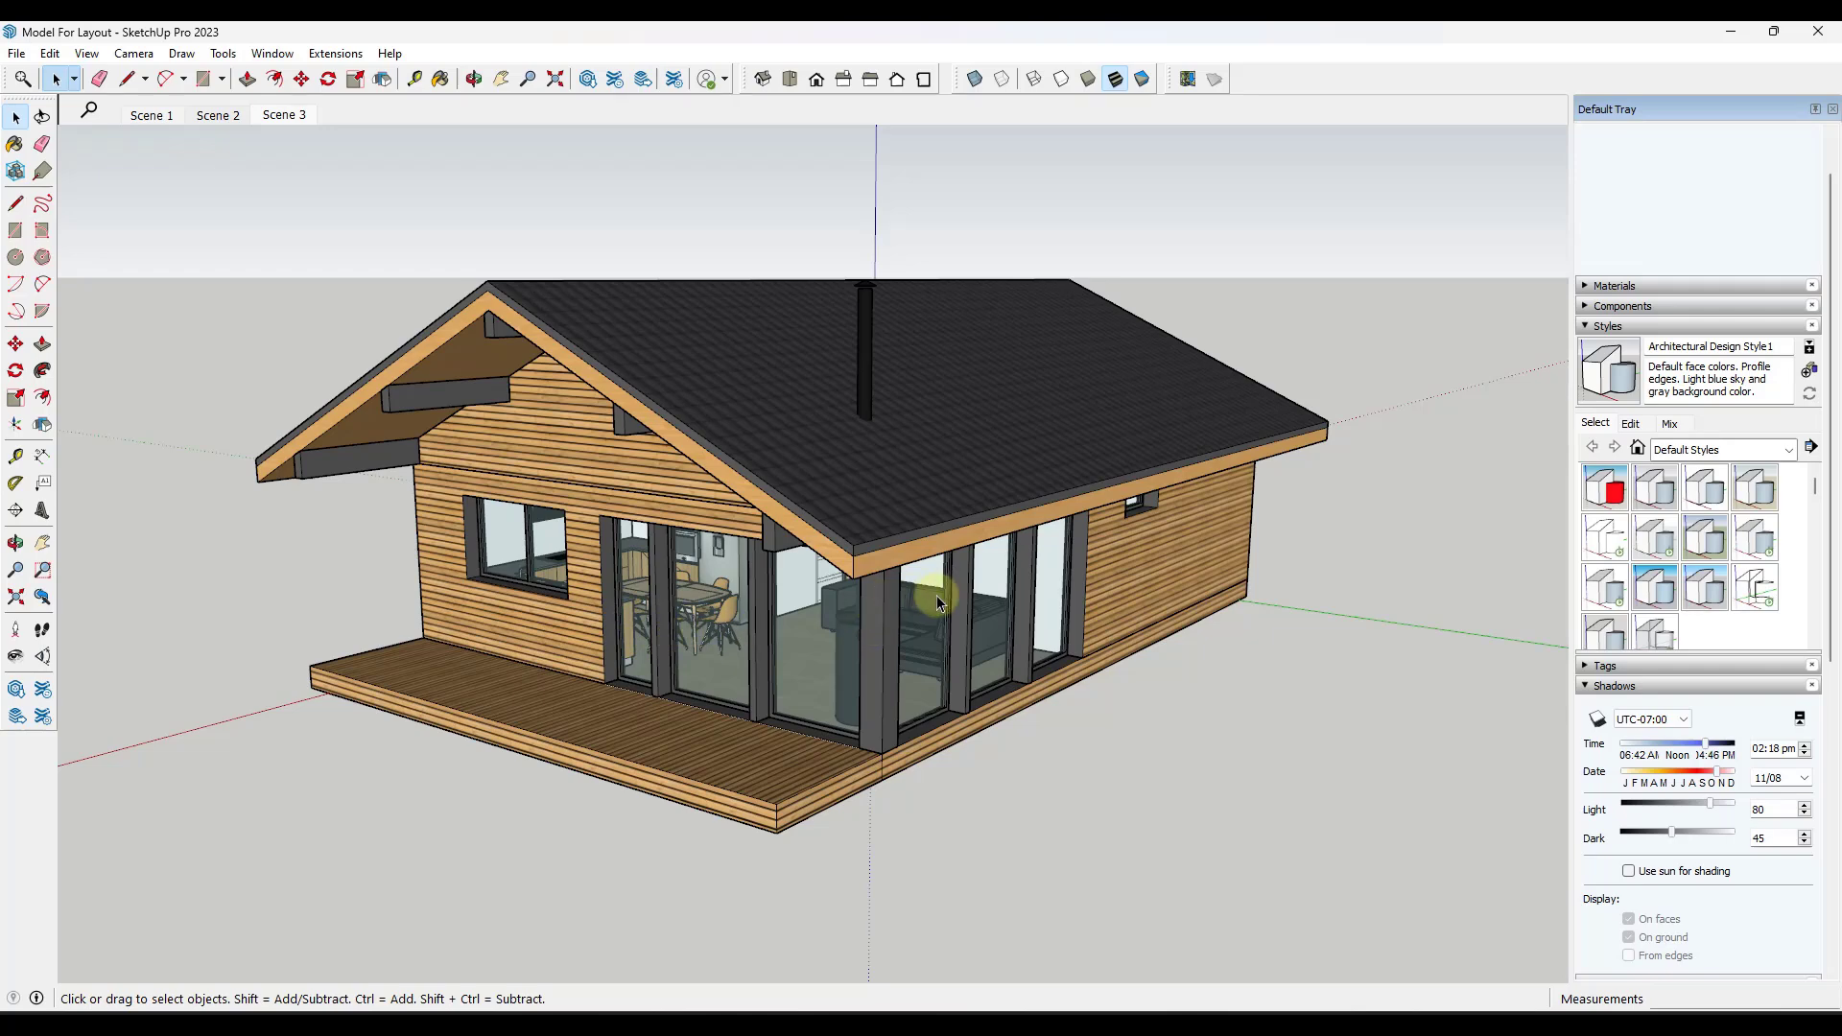
pyautogui.click(1468, 1013)
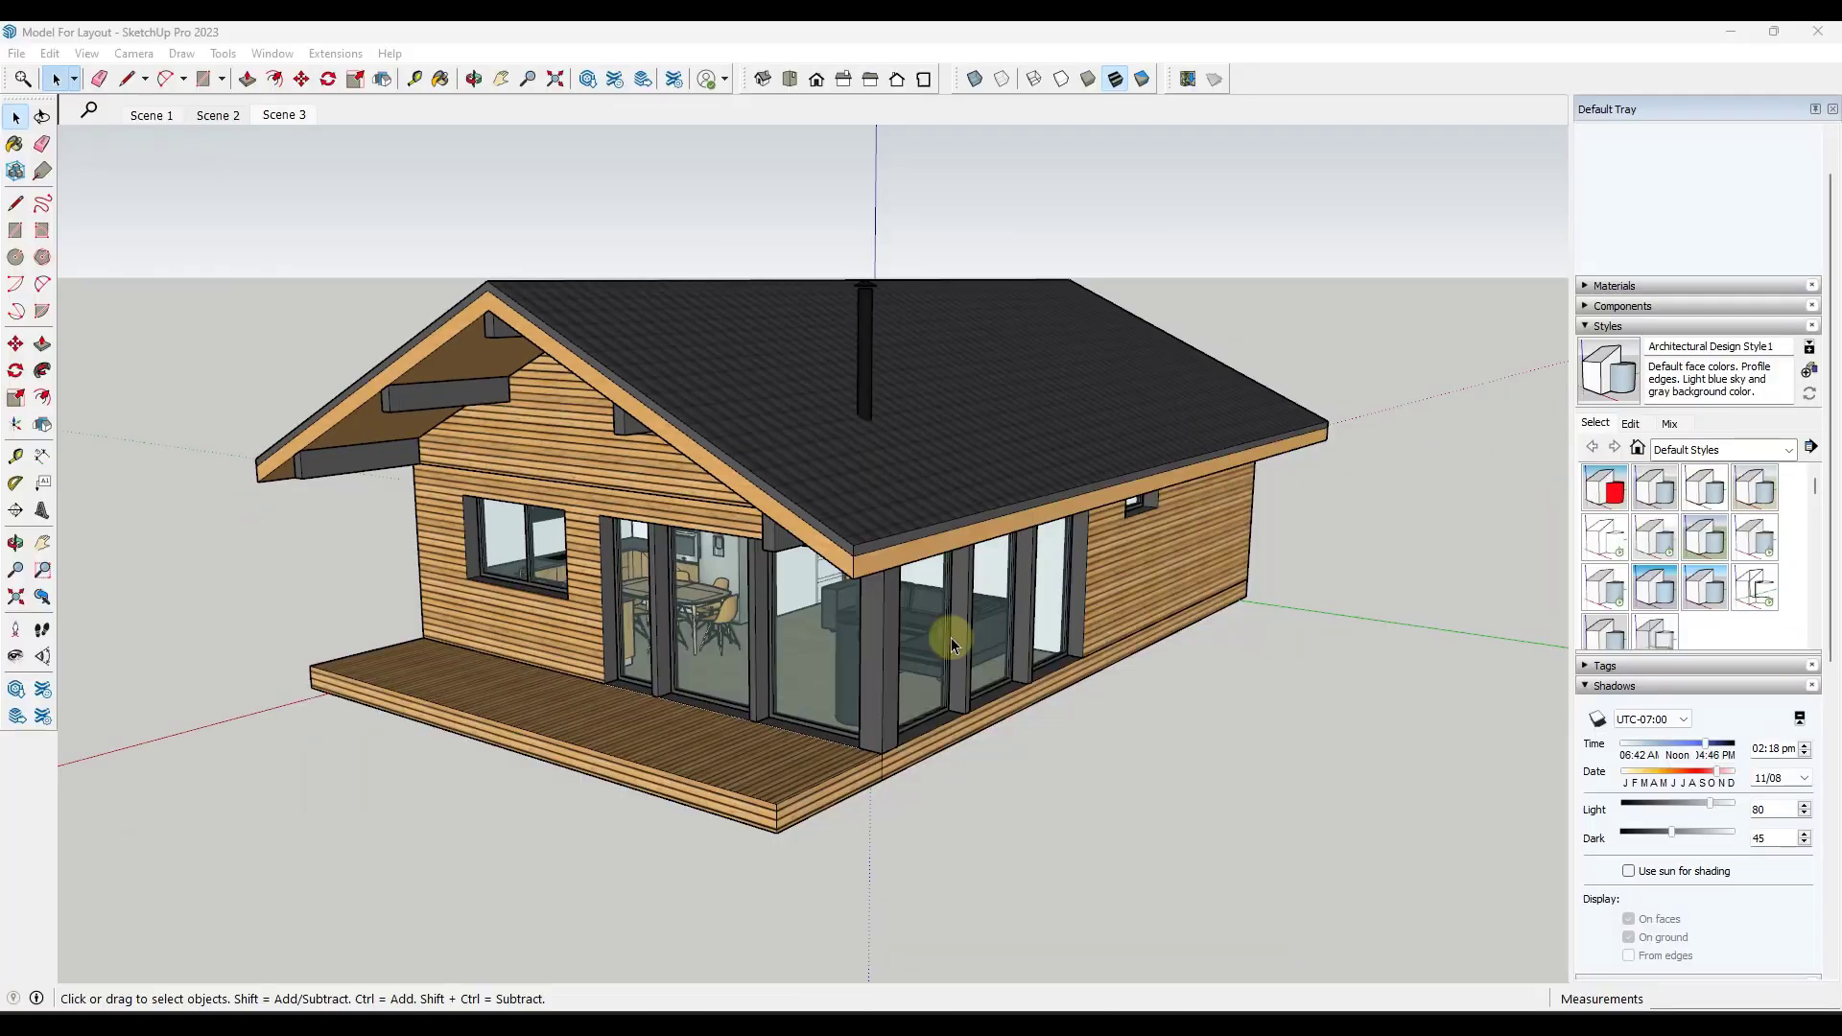
pyautogui.moveTo(537, 531); pyautogui.dragTo(808, 671, button='middle')
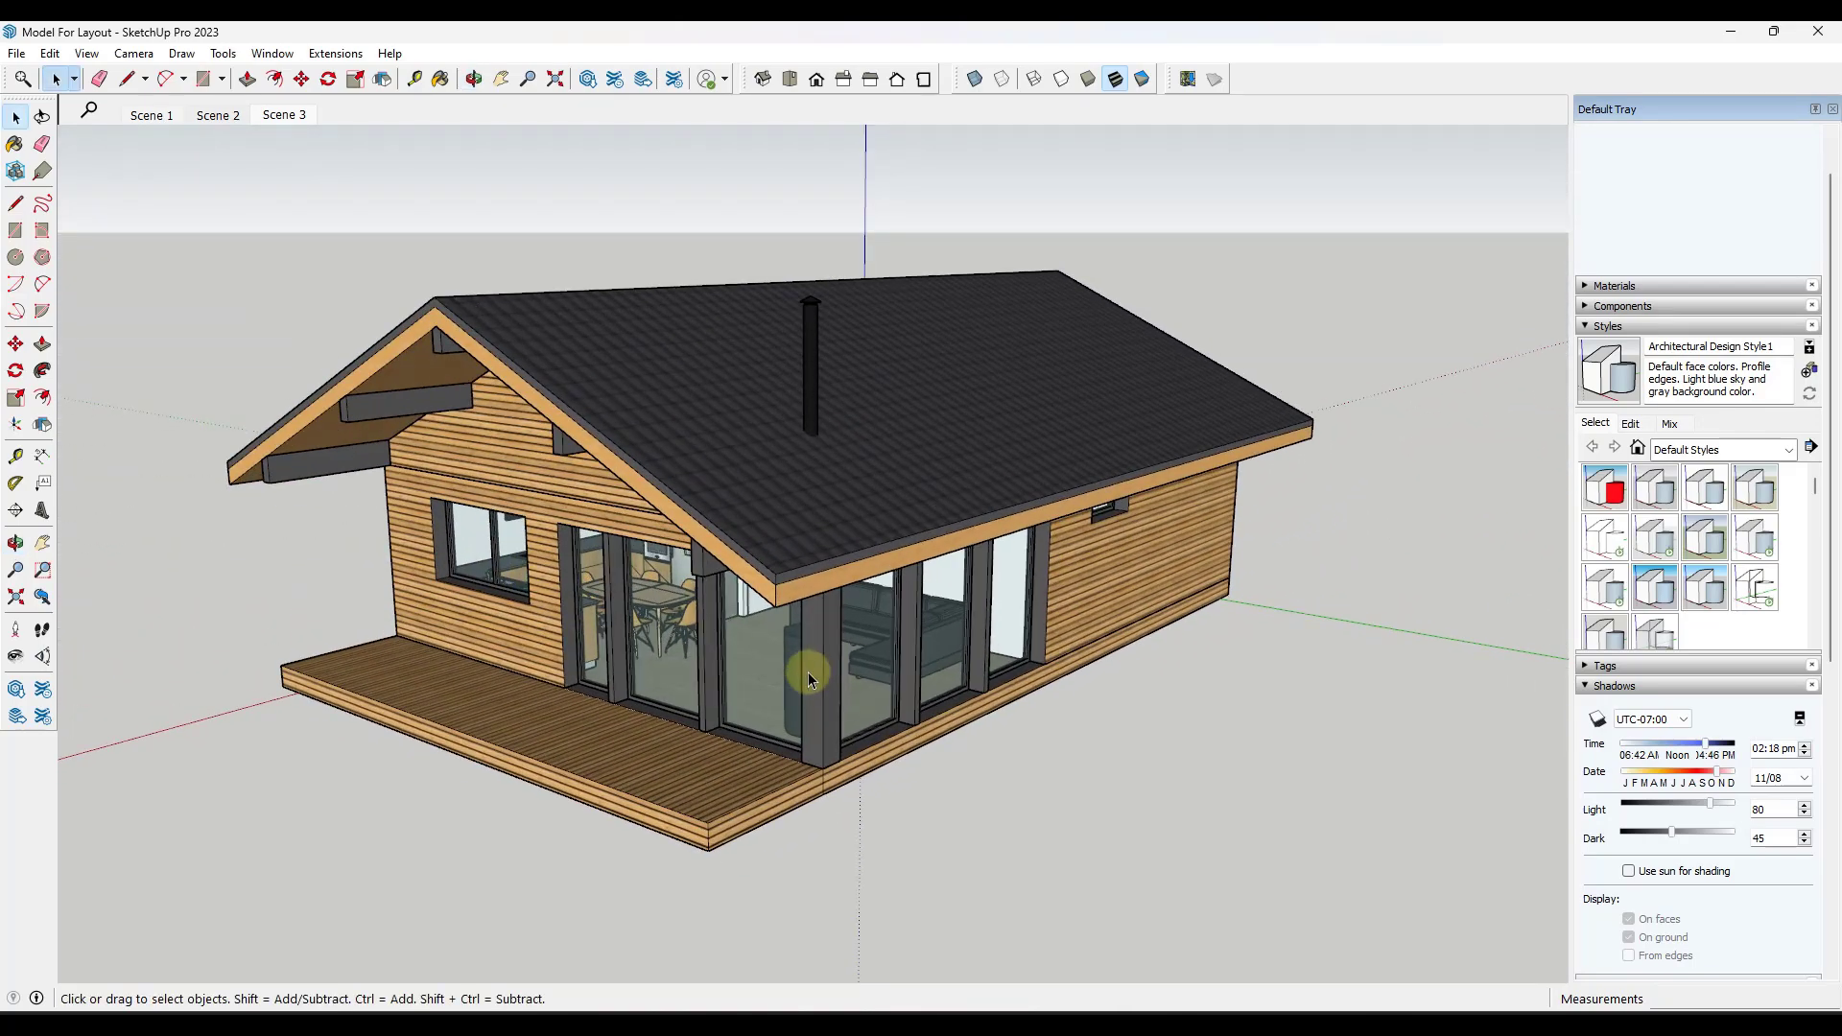
pyautogui.moveTo(801, 662); pyautogui.dragTo(817, 622, button='middle')
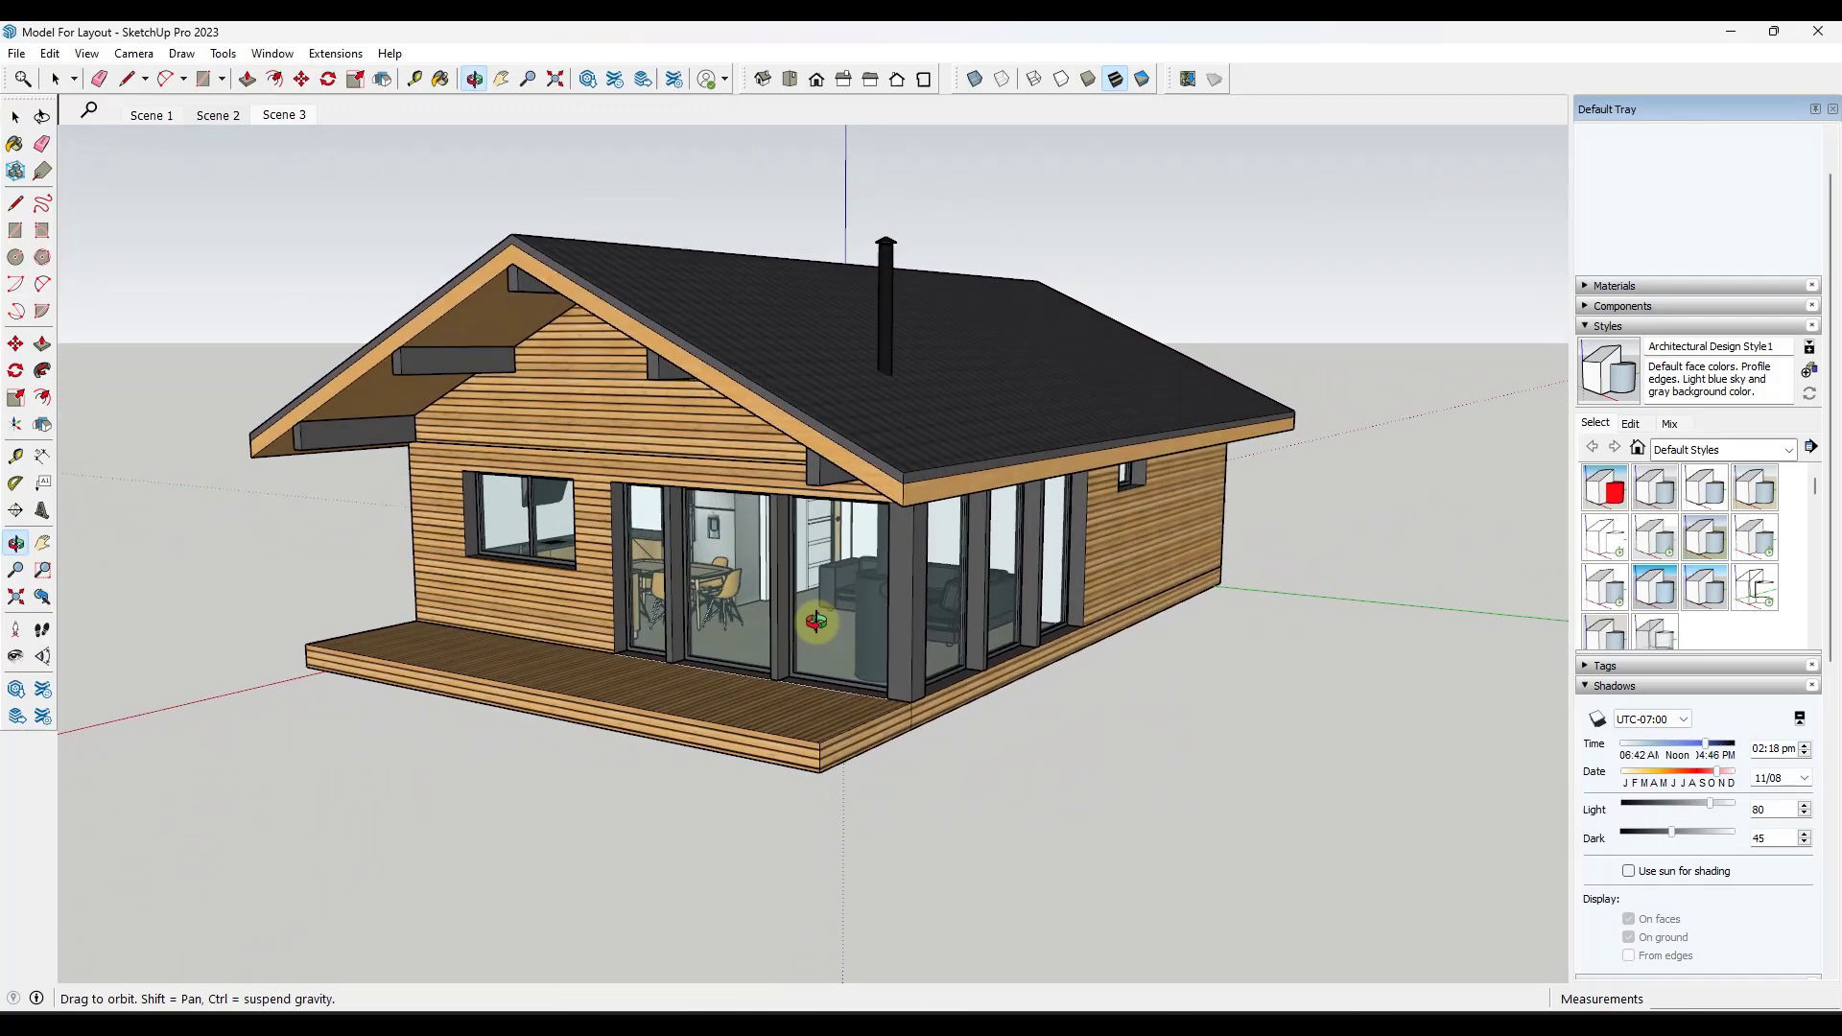
pyautogui.click(151, 115)
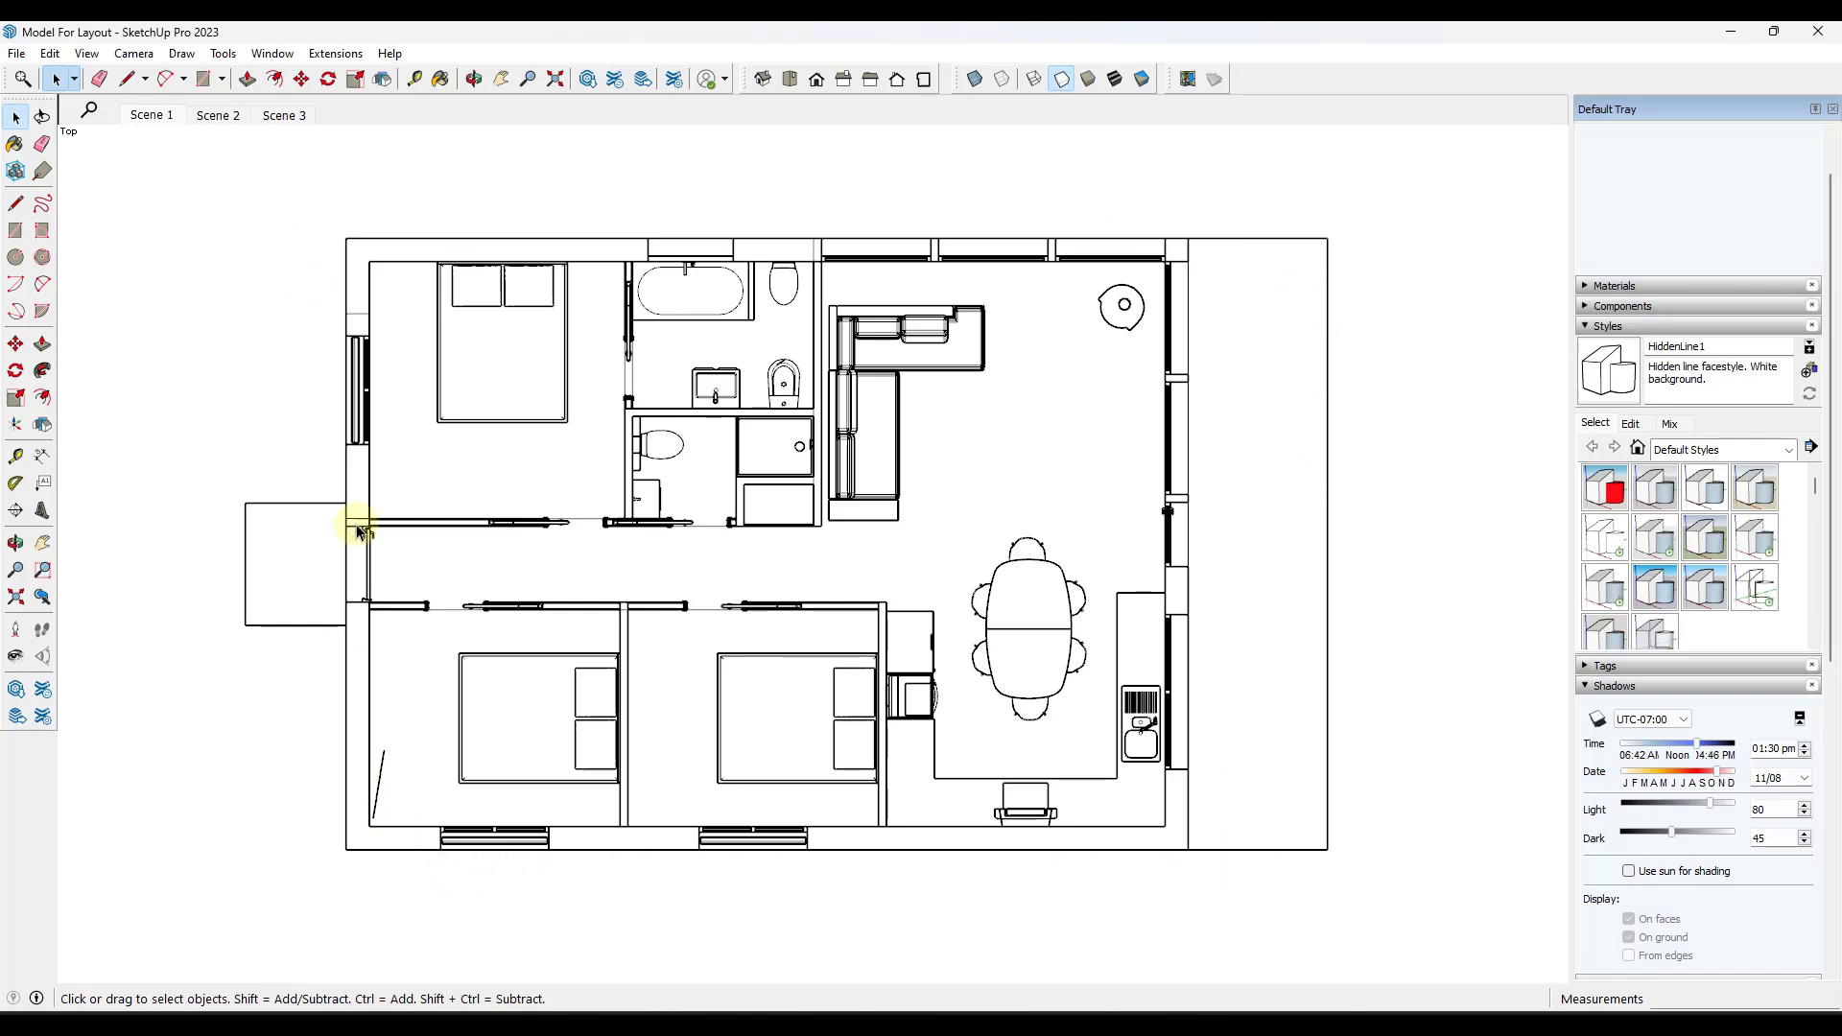
# - Preview Scene 2 (isometric) and Scene 3 (textured perspective), then return to Scene 1
pyautogui.click(135, 53)
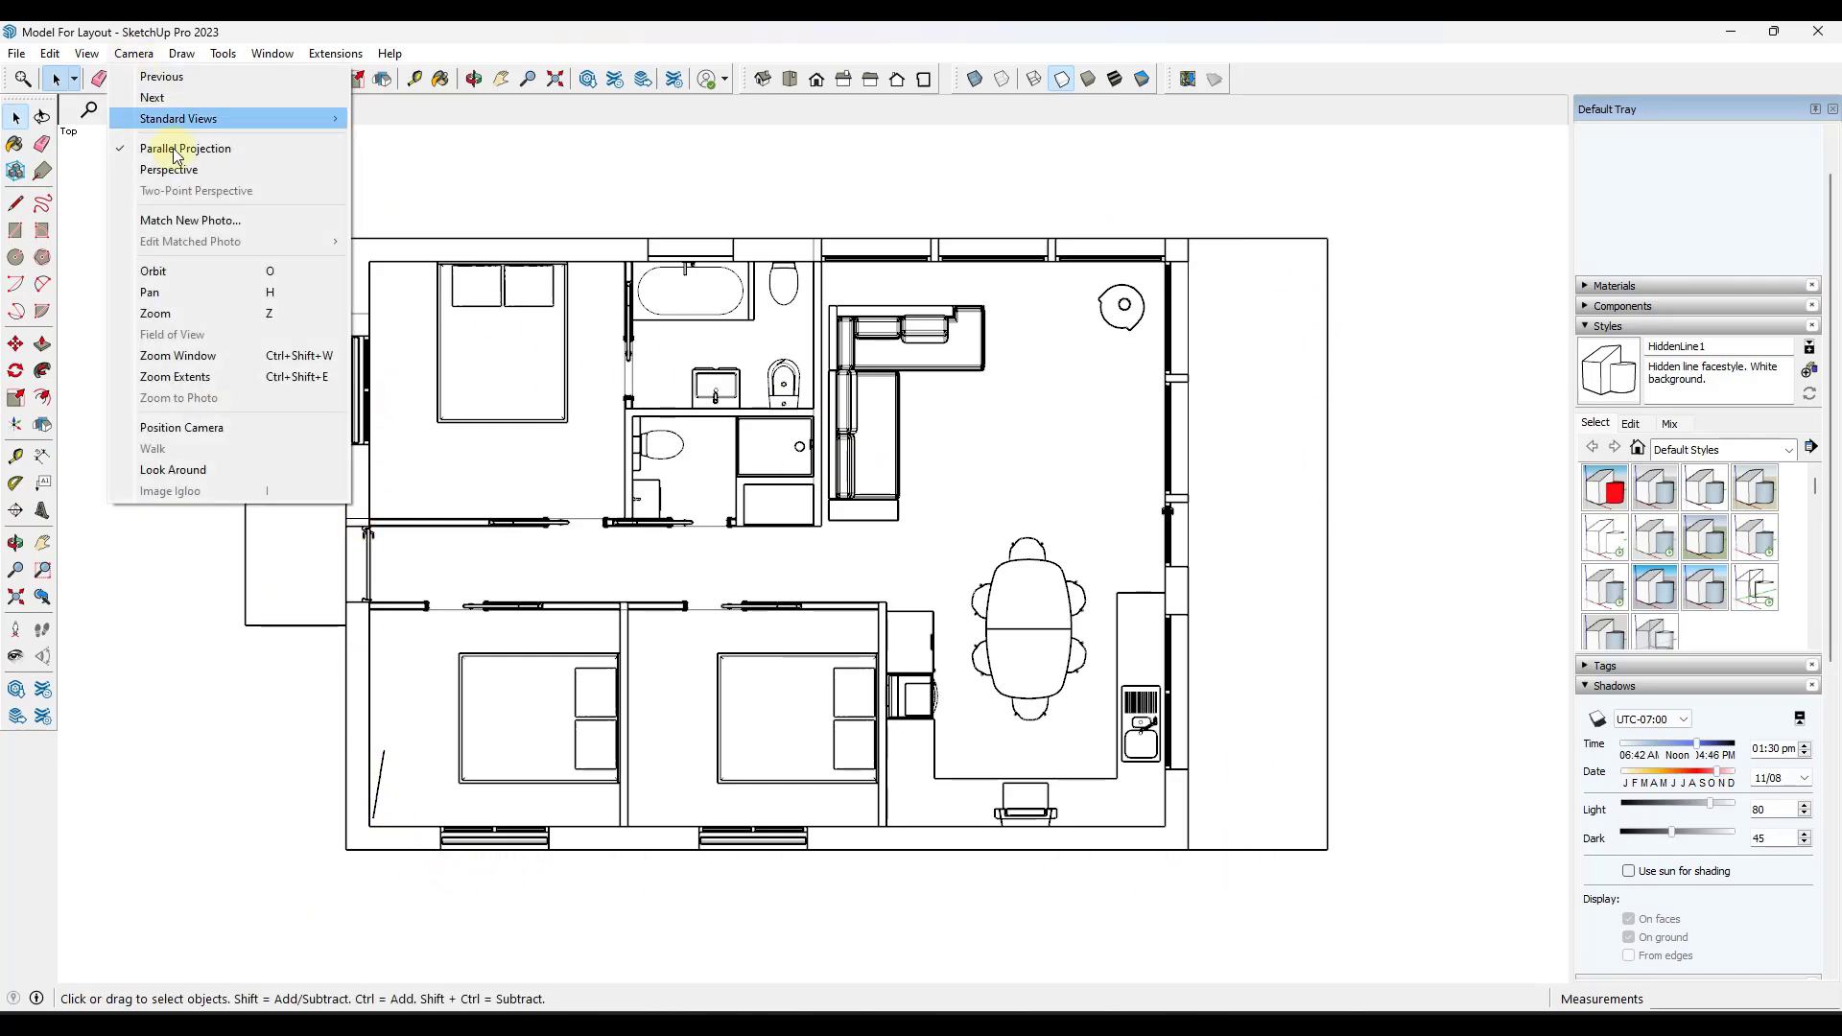
pyautogui.click(482, 173)
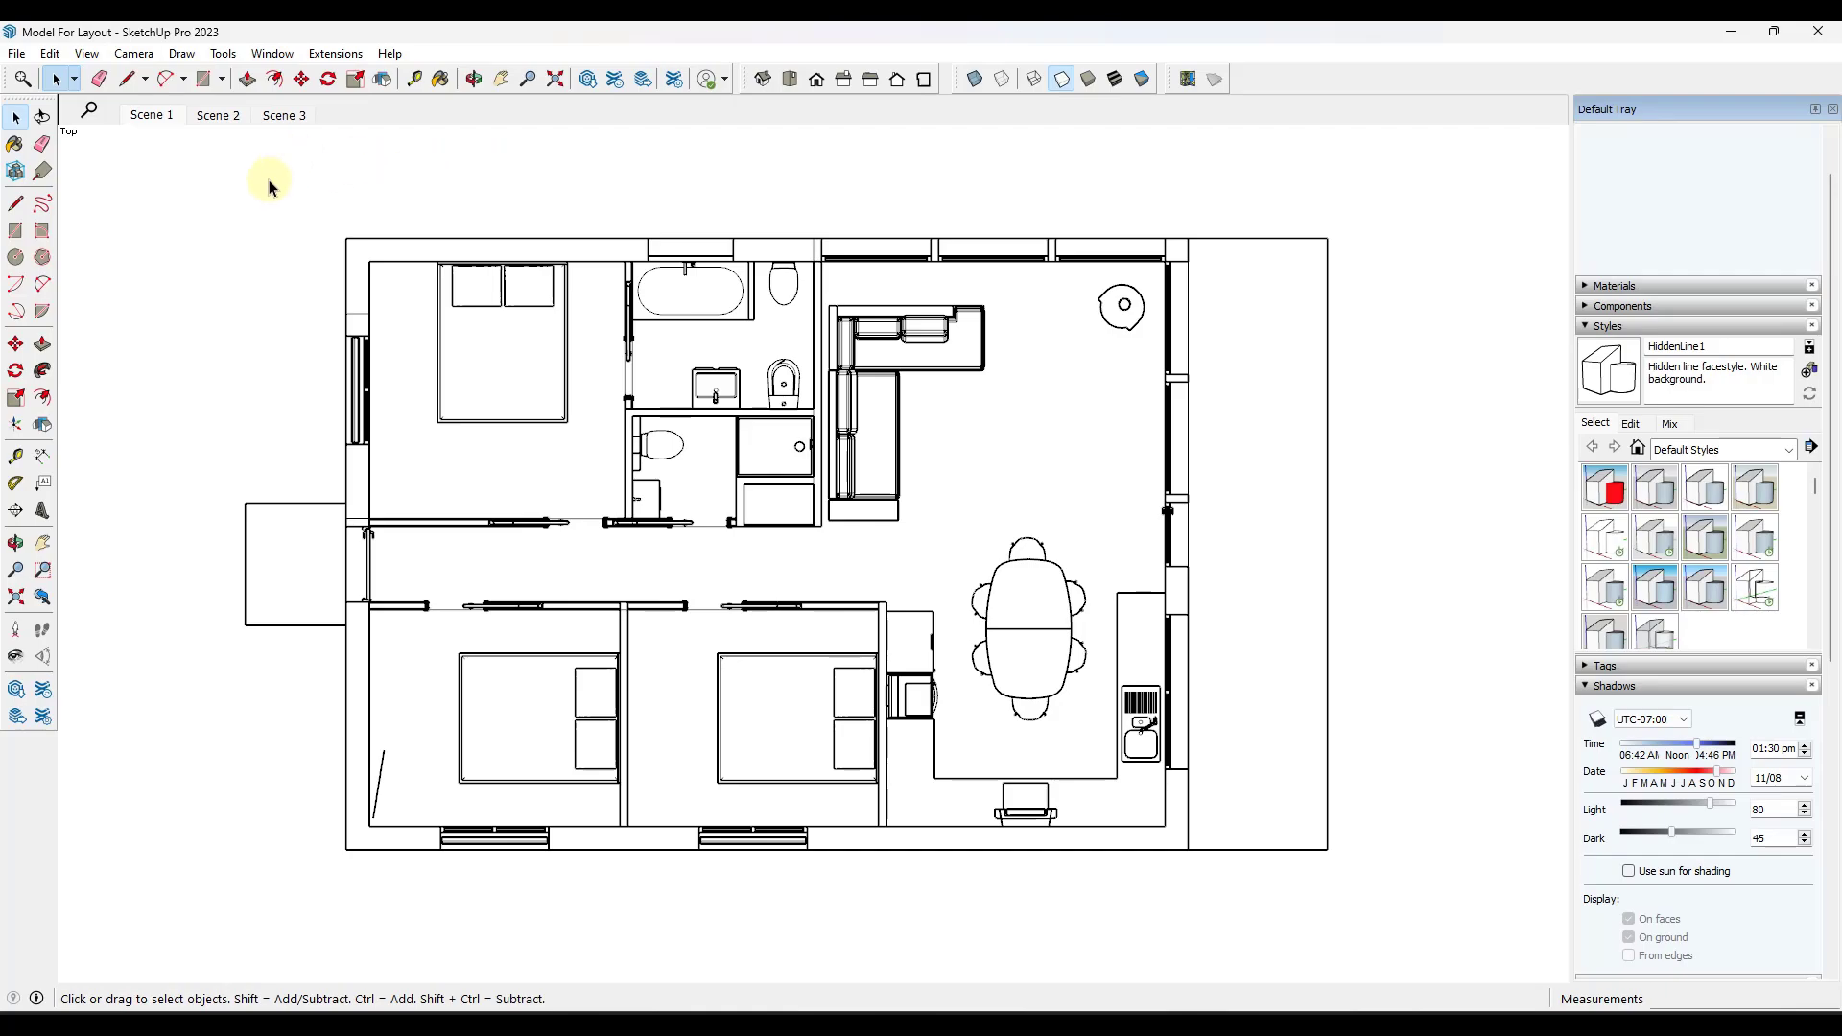
pyautogui.click(219, 116)
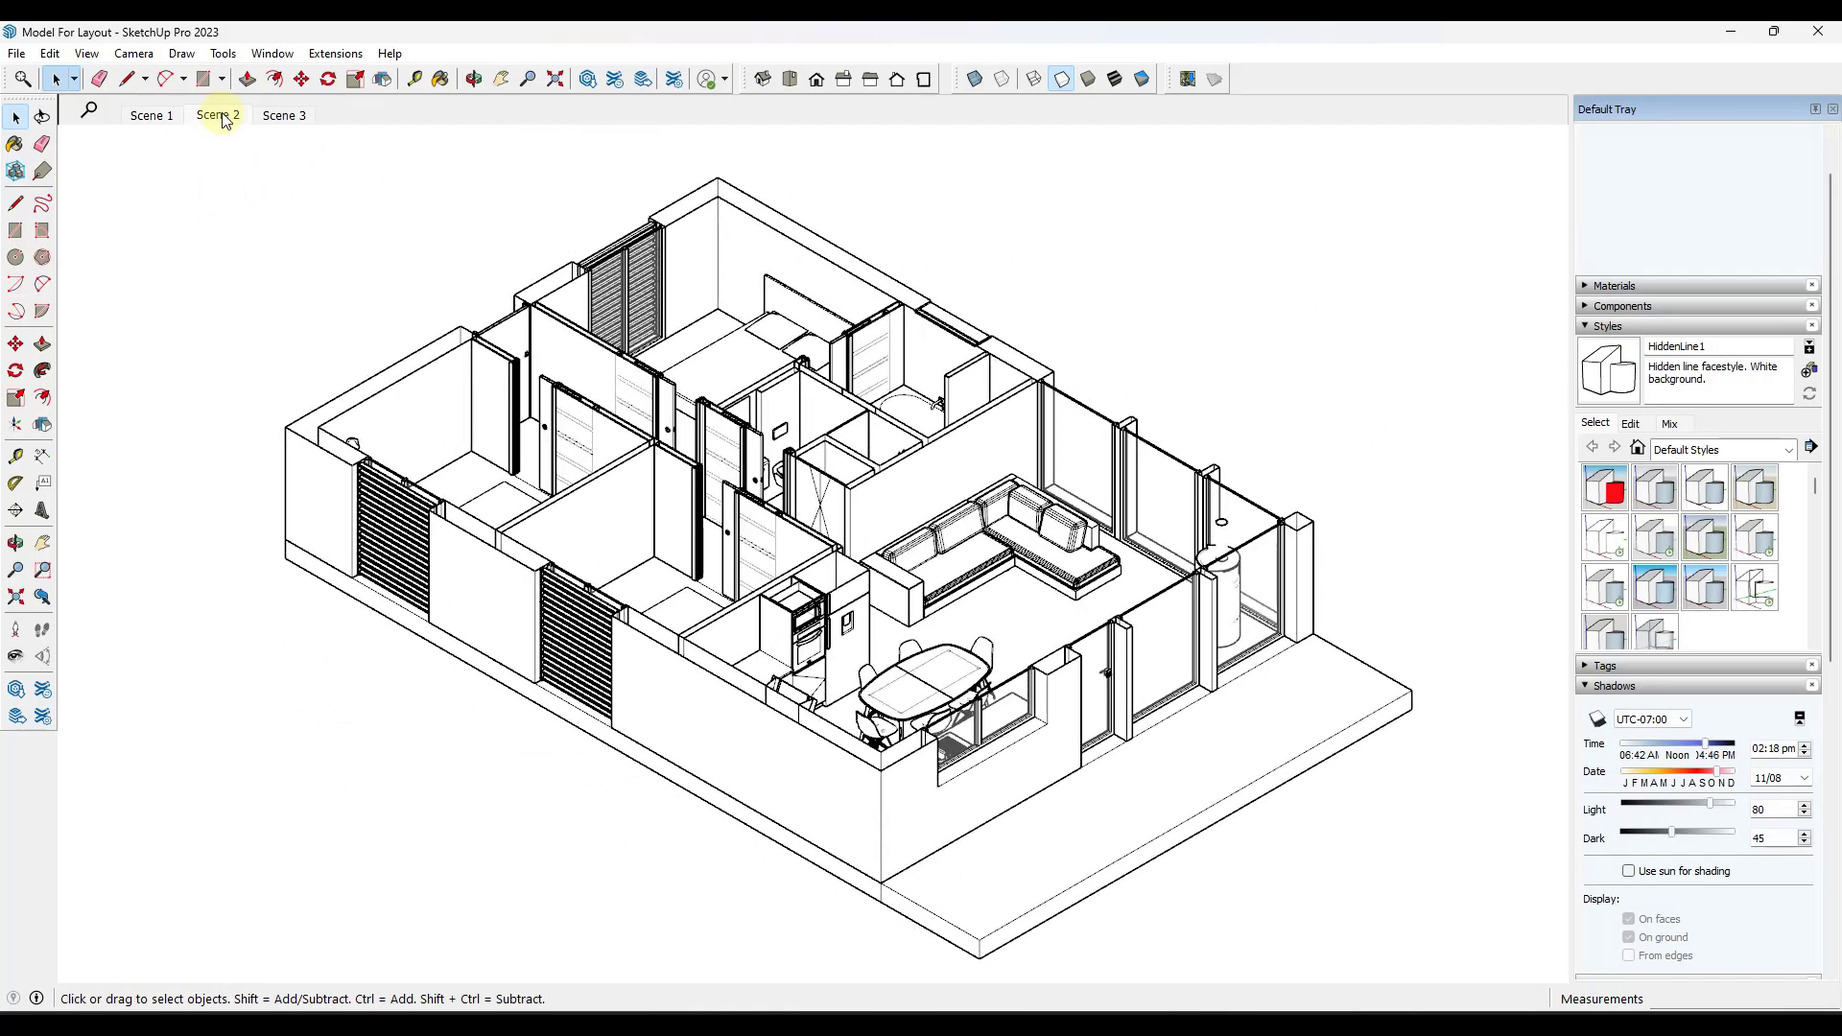
pyautogui.click(277, 115)
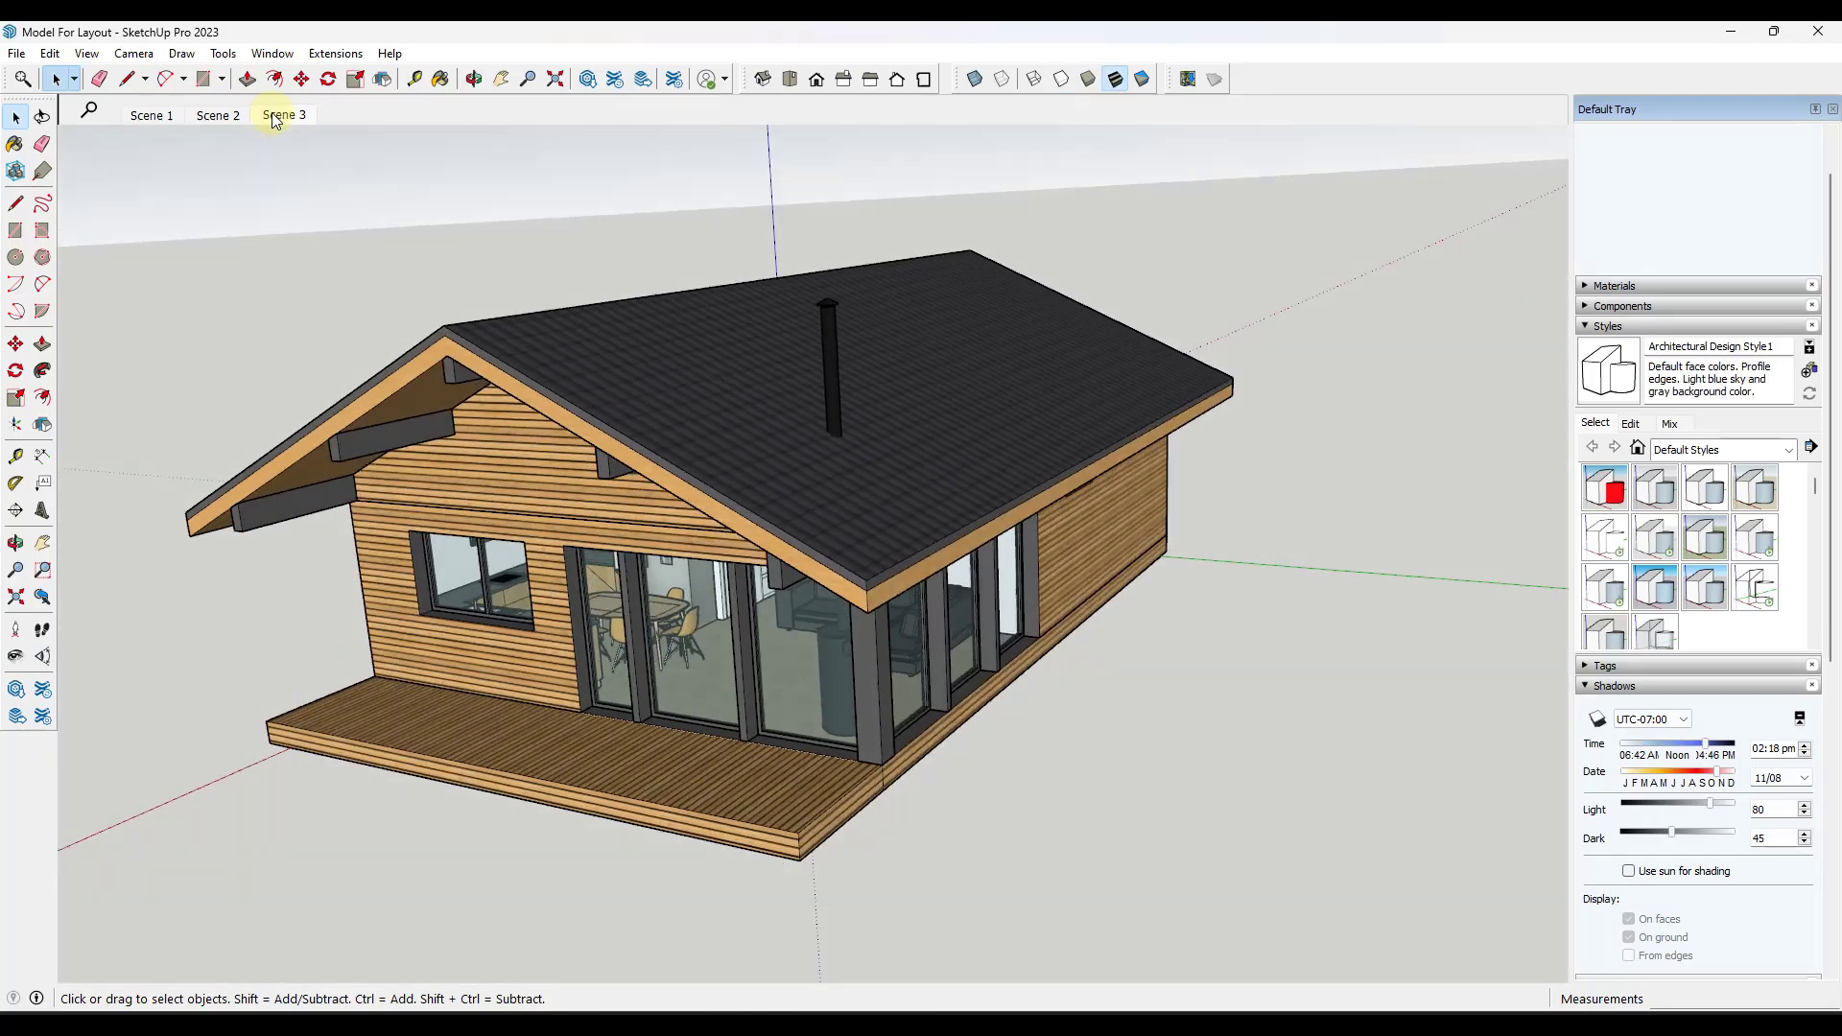
pyautogui.click(173, 119)
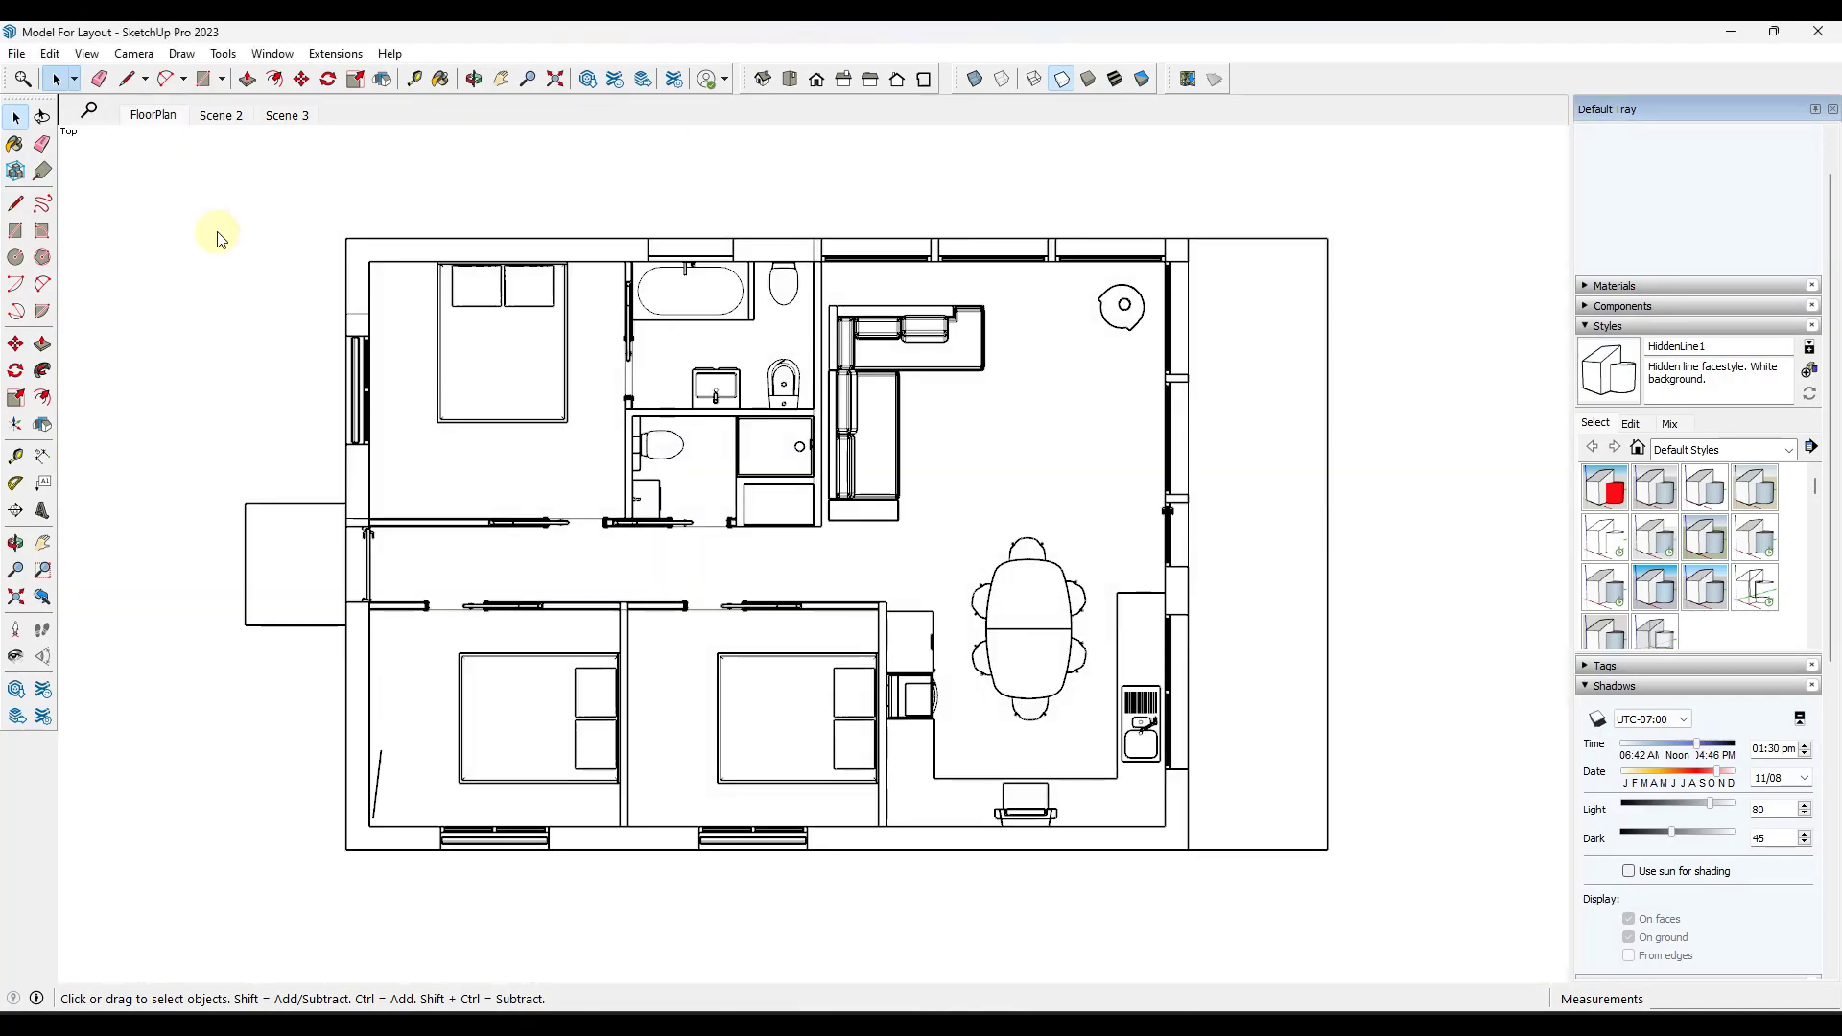
# - Rename the Scene 2 tab to IsoSection
pyautogui.click(221, 115)
pyautogui.rightClick(217, 116)
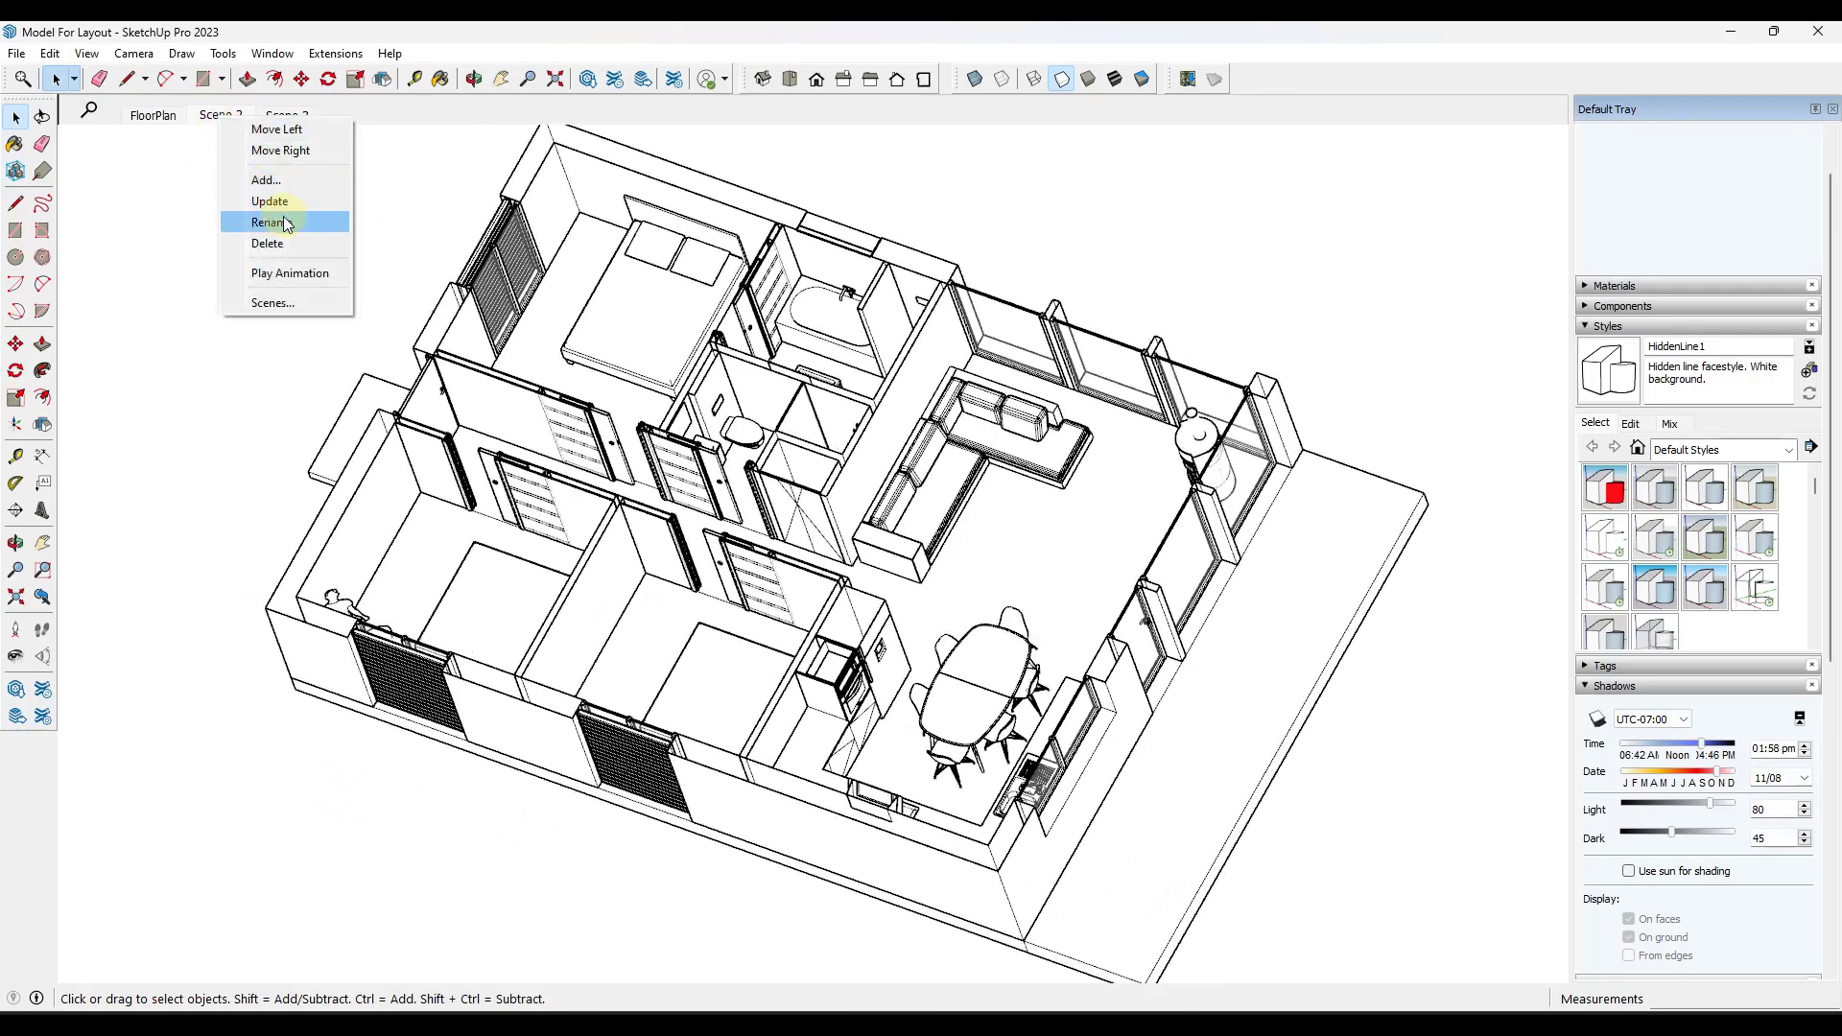
pyautogui.click(286, 224)
pyautogui.write('IsoSe')
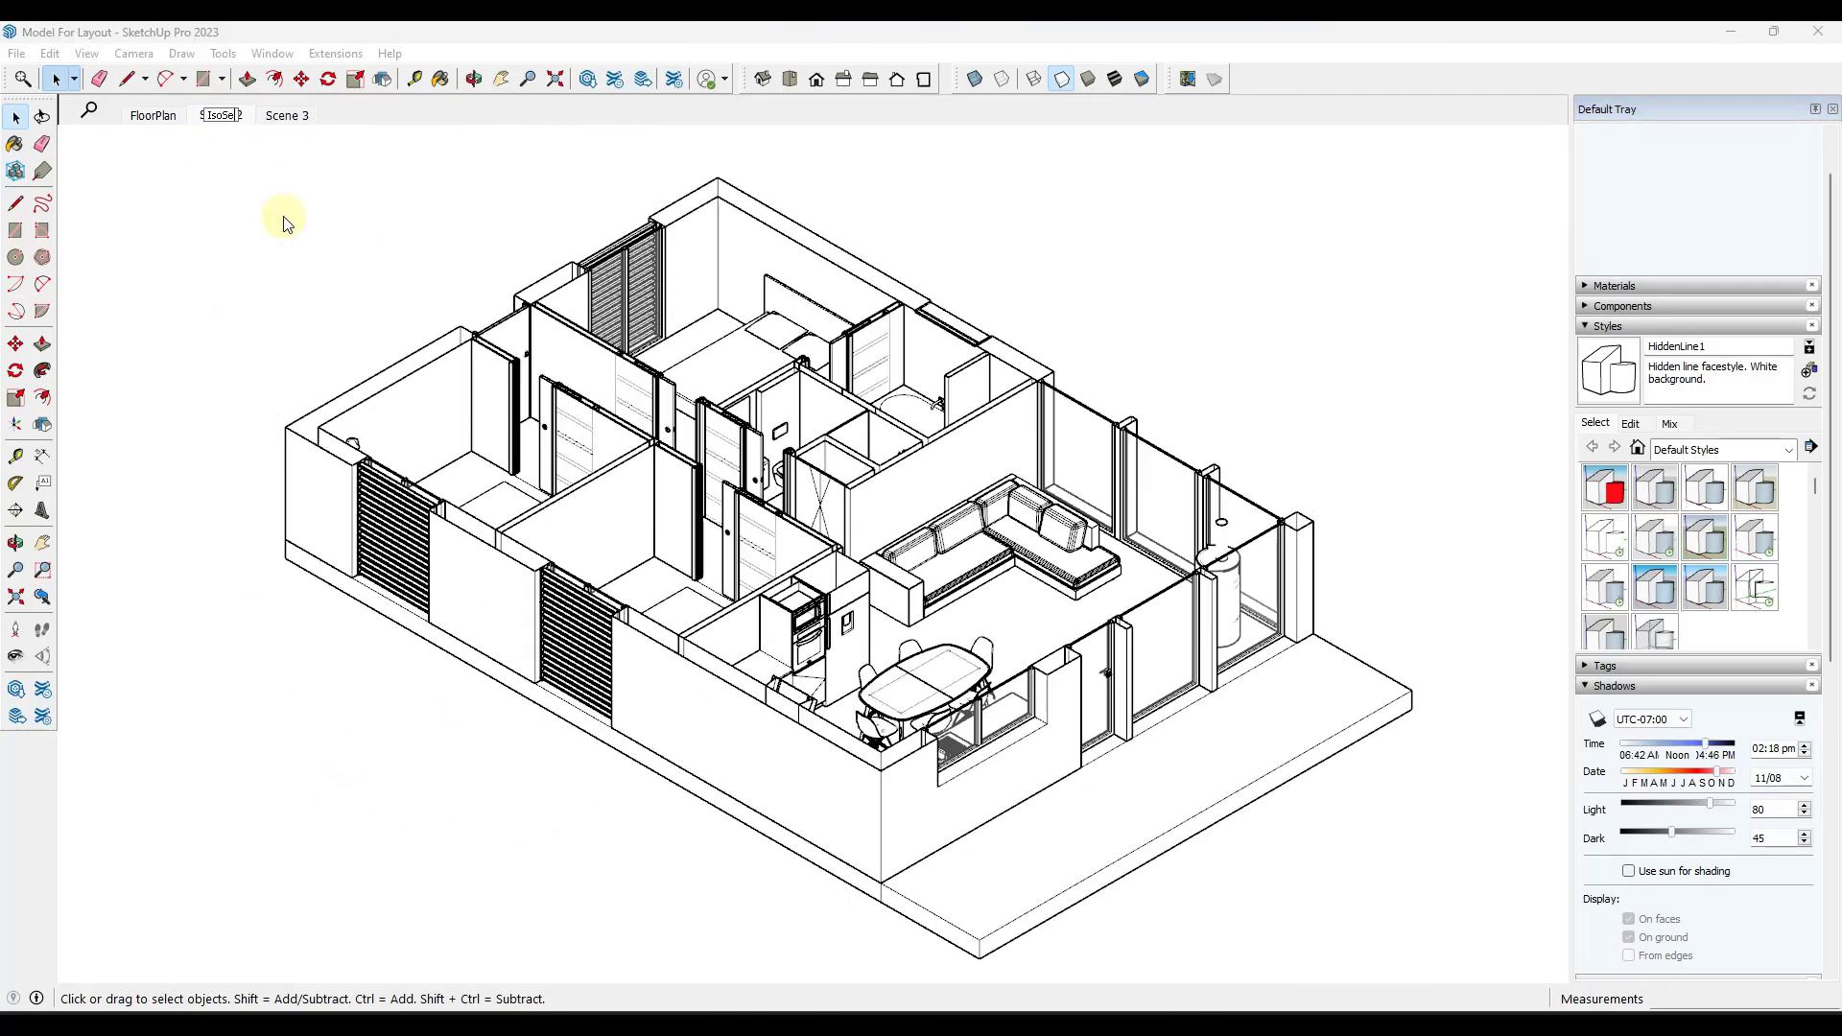
pyautogui.write('ction')
pyautogui.press('Return')
# - Rename the Scene 3 tab to Working
pyautogui.click(298, 117)
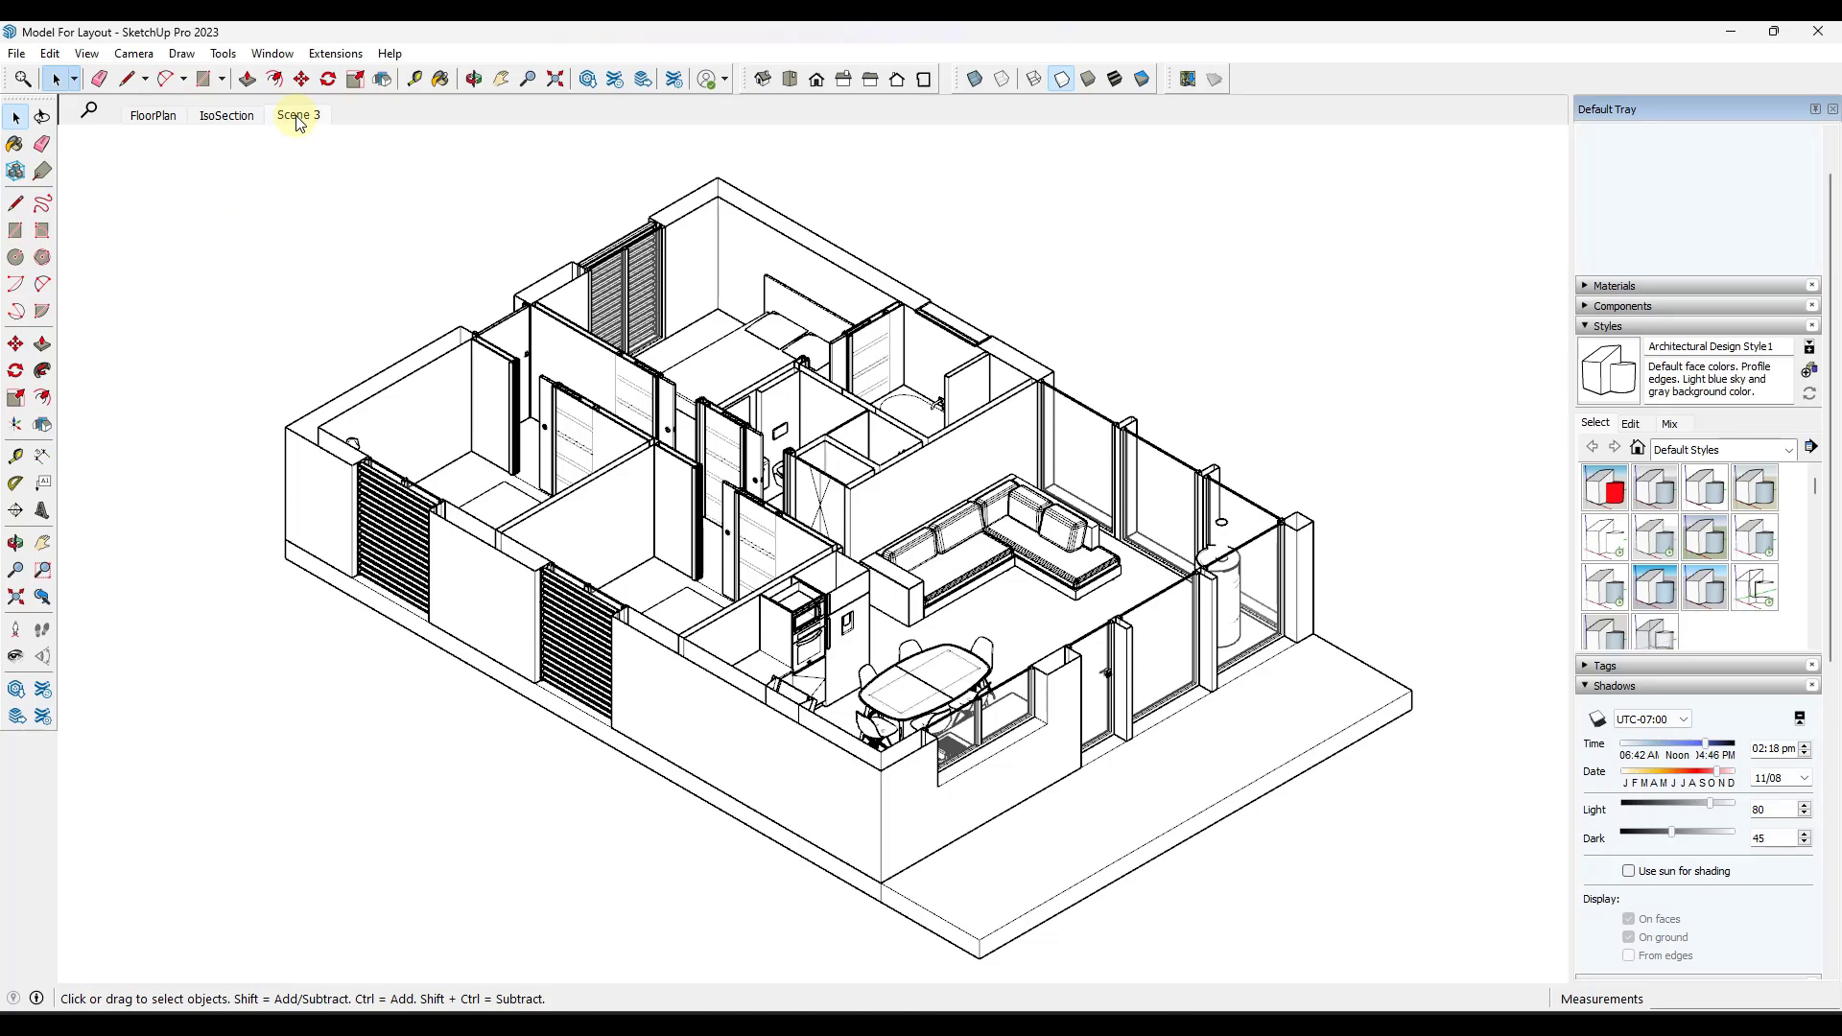
pyautogui.rightClick(298, 117)
pyautogui.click(348, 222)
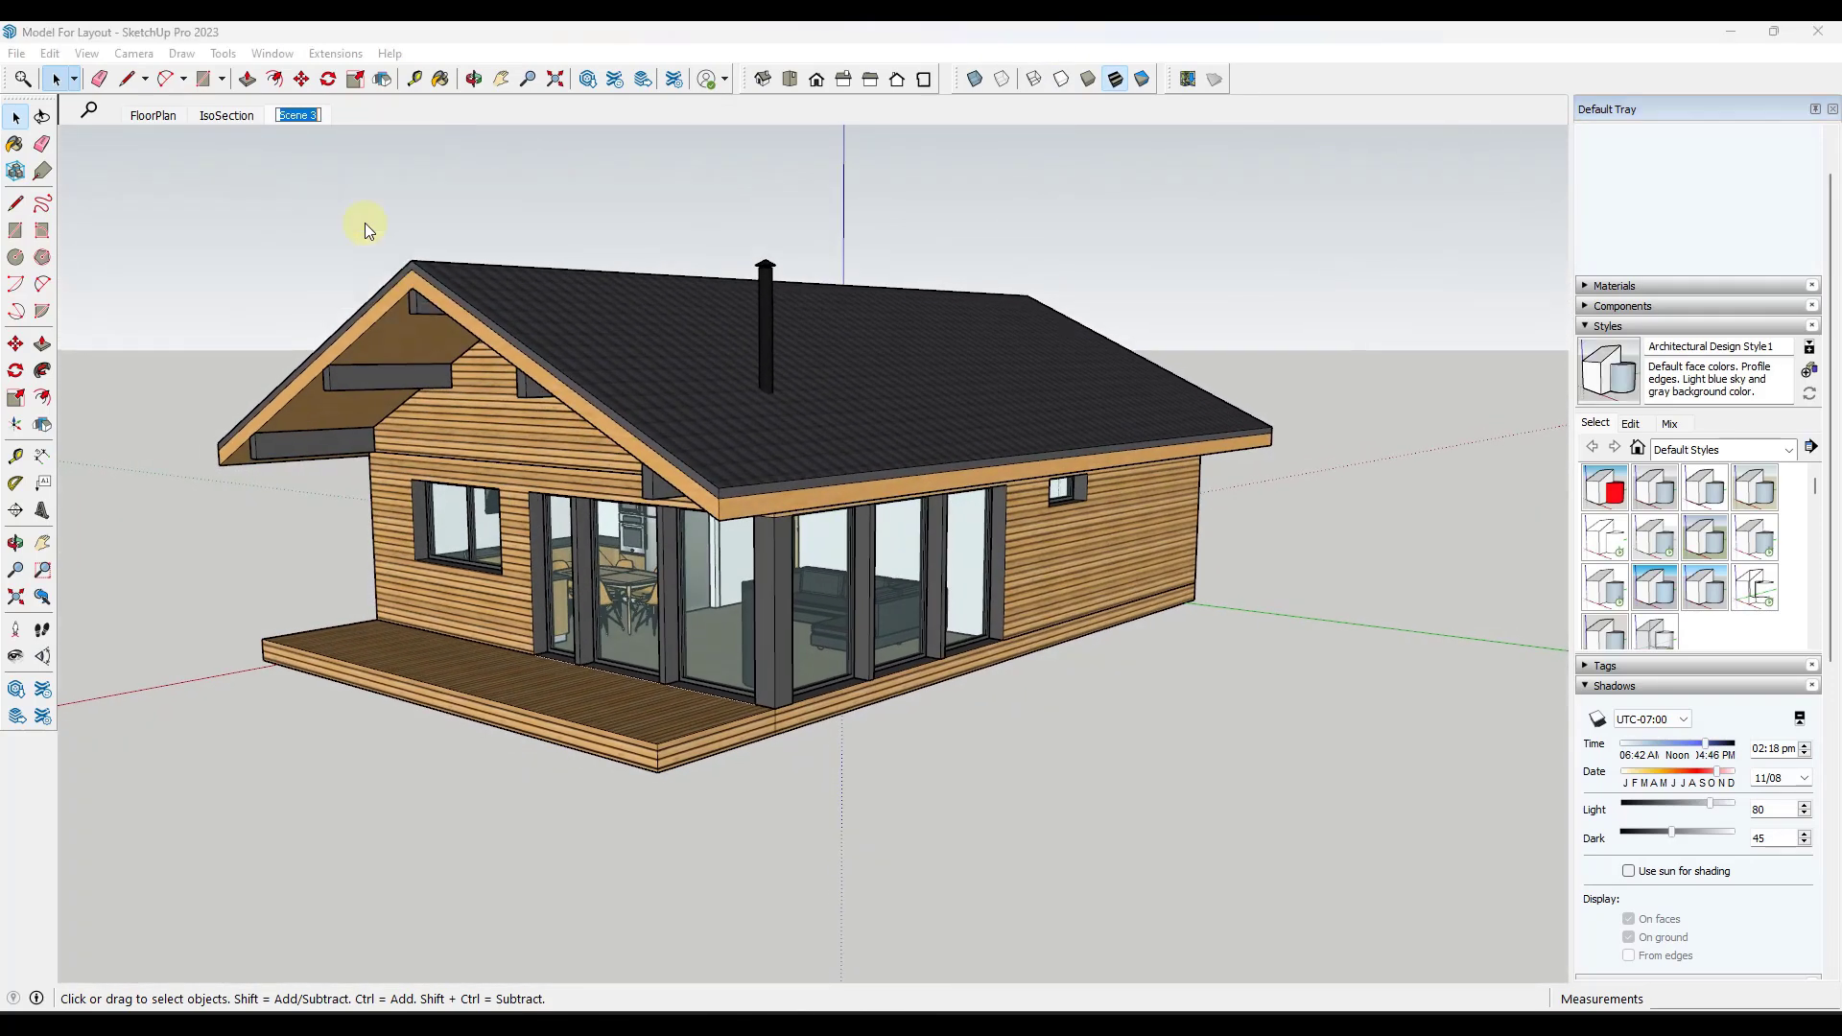
pyautogui.write('Working')
pyautogui.press('Return')
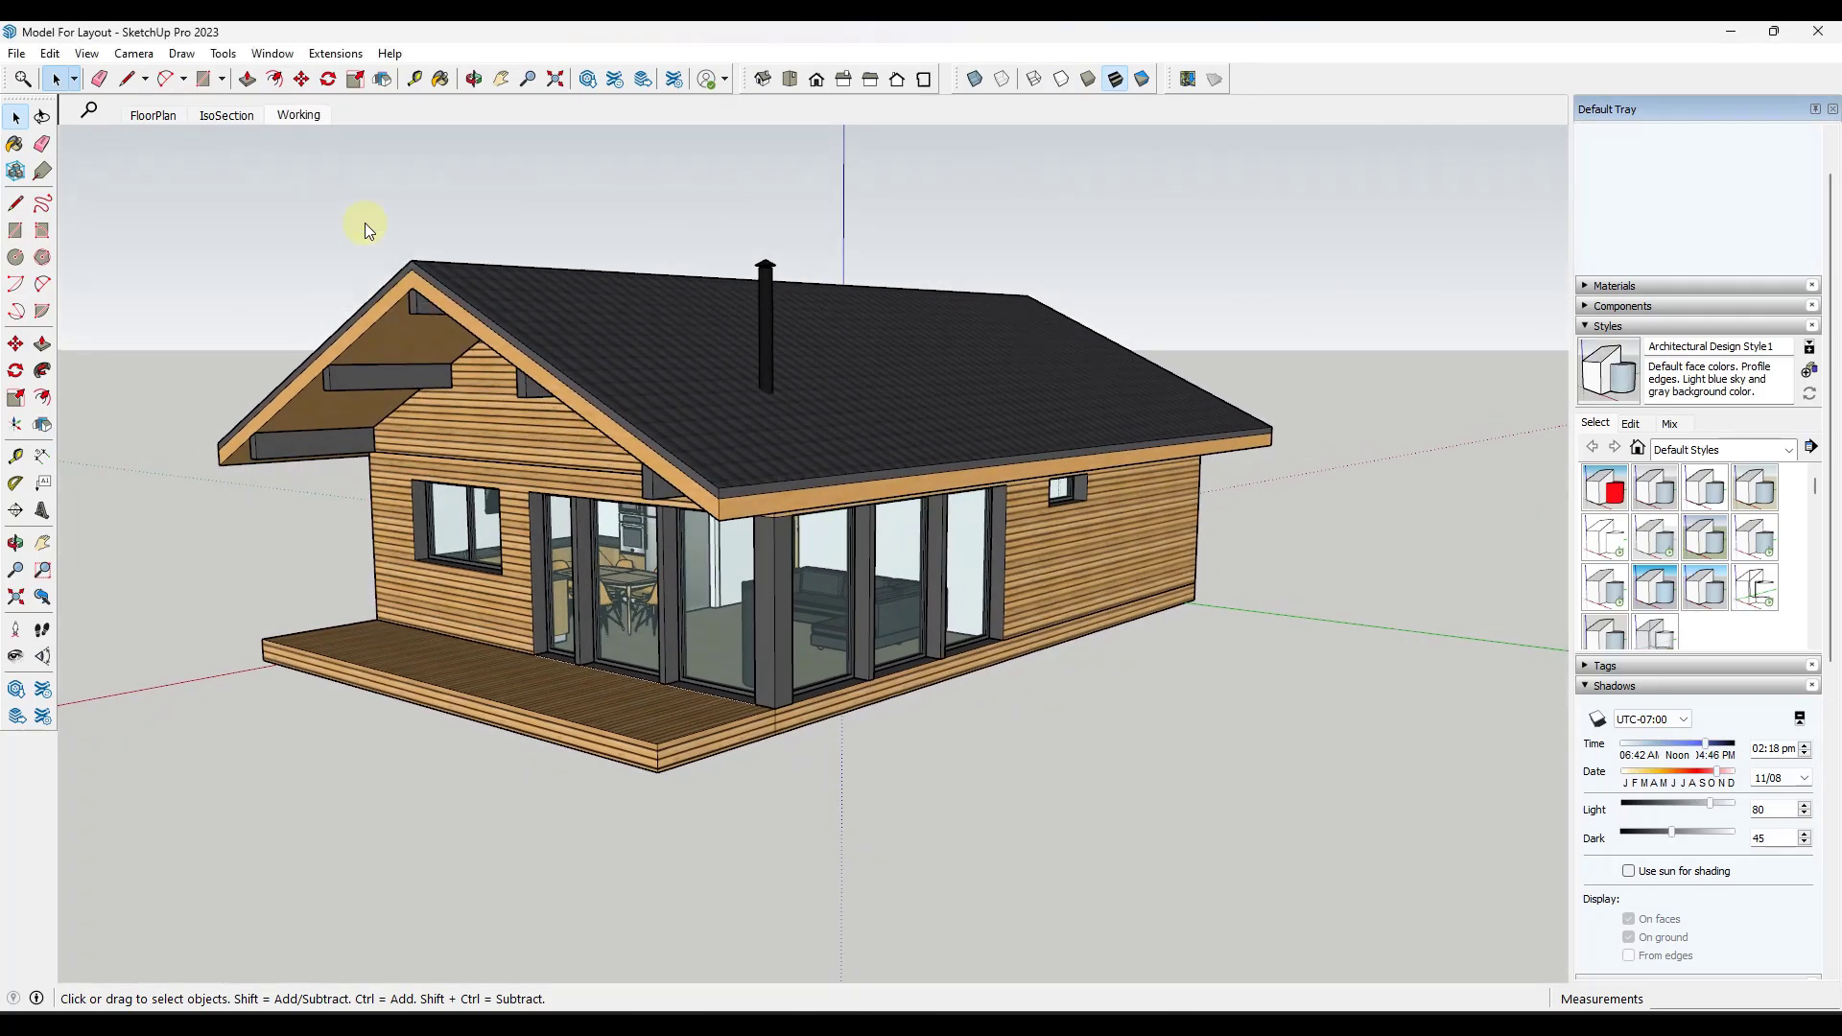
# - Switch back to the FloorPlan scene
pyautogui.rightClick(154, 117)
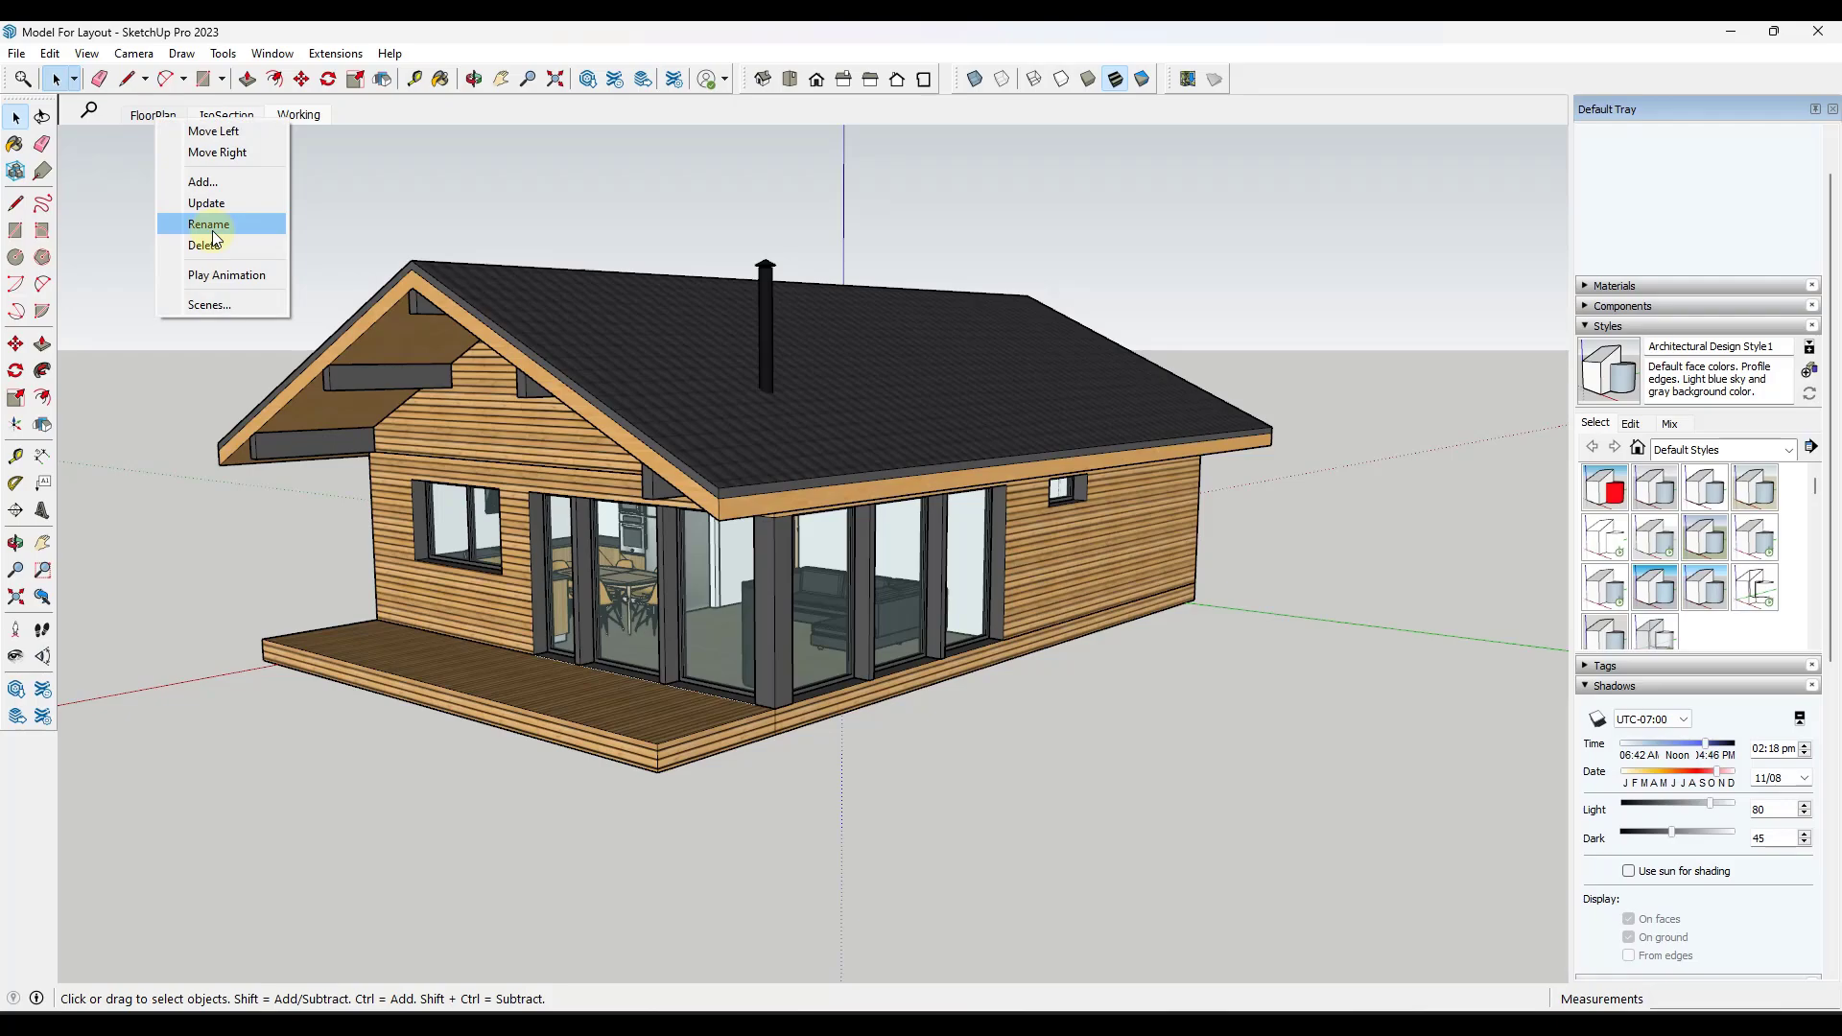
pyautogui.click(184, 353)
pyautogui.click(149, 117)
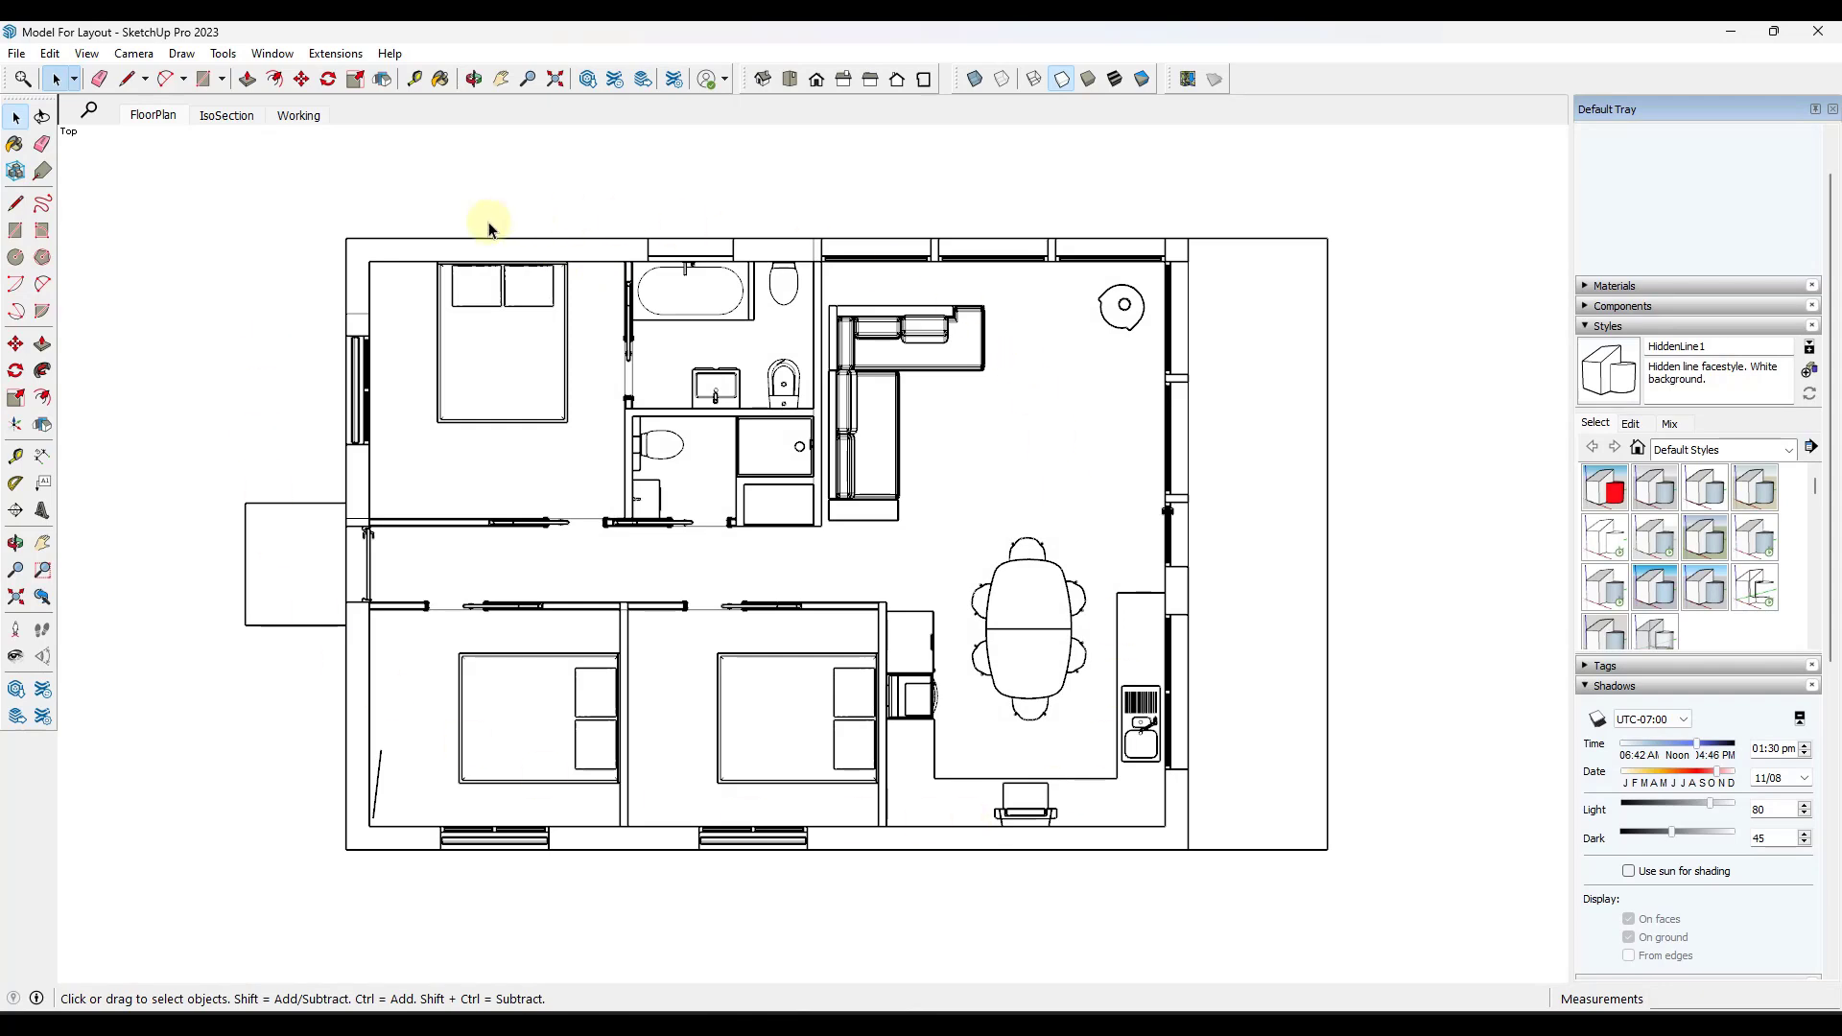
# - Save the model and send it to LayOut
pyautogui.click(16, 54)
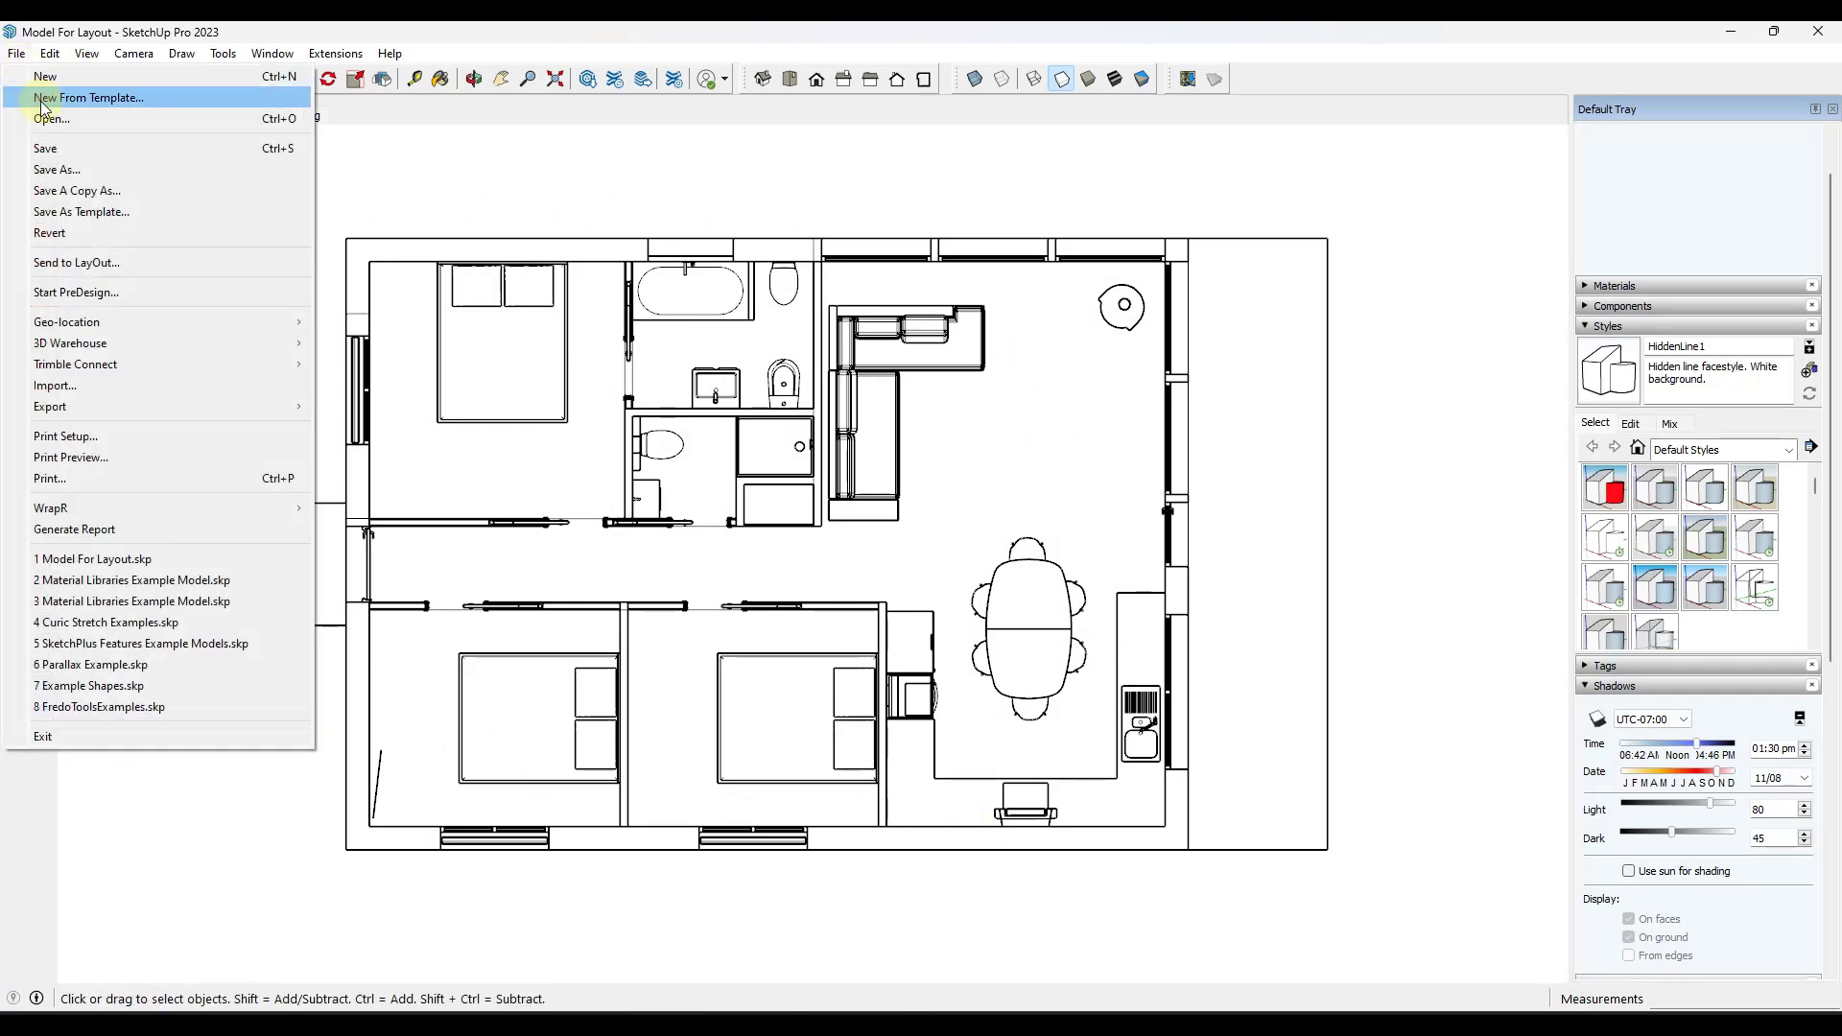
pyautogui.click(49, 152)
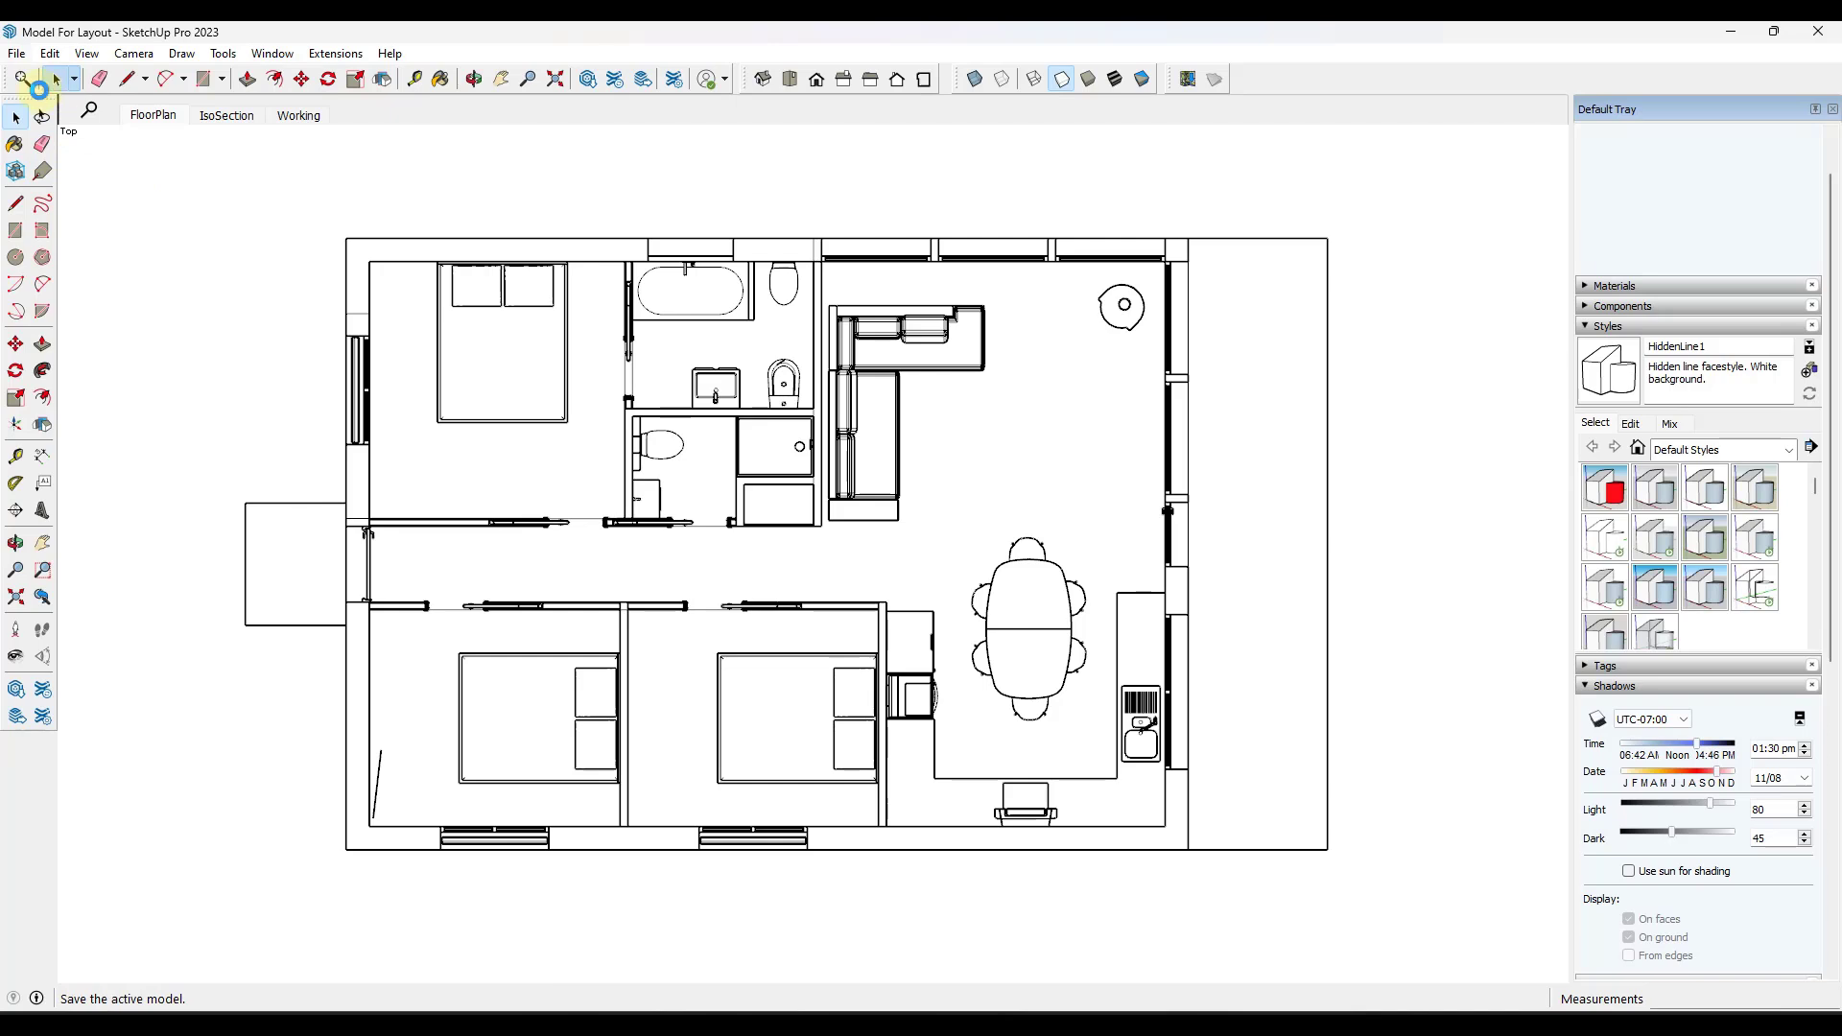
pyautogui.click(18, 56)
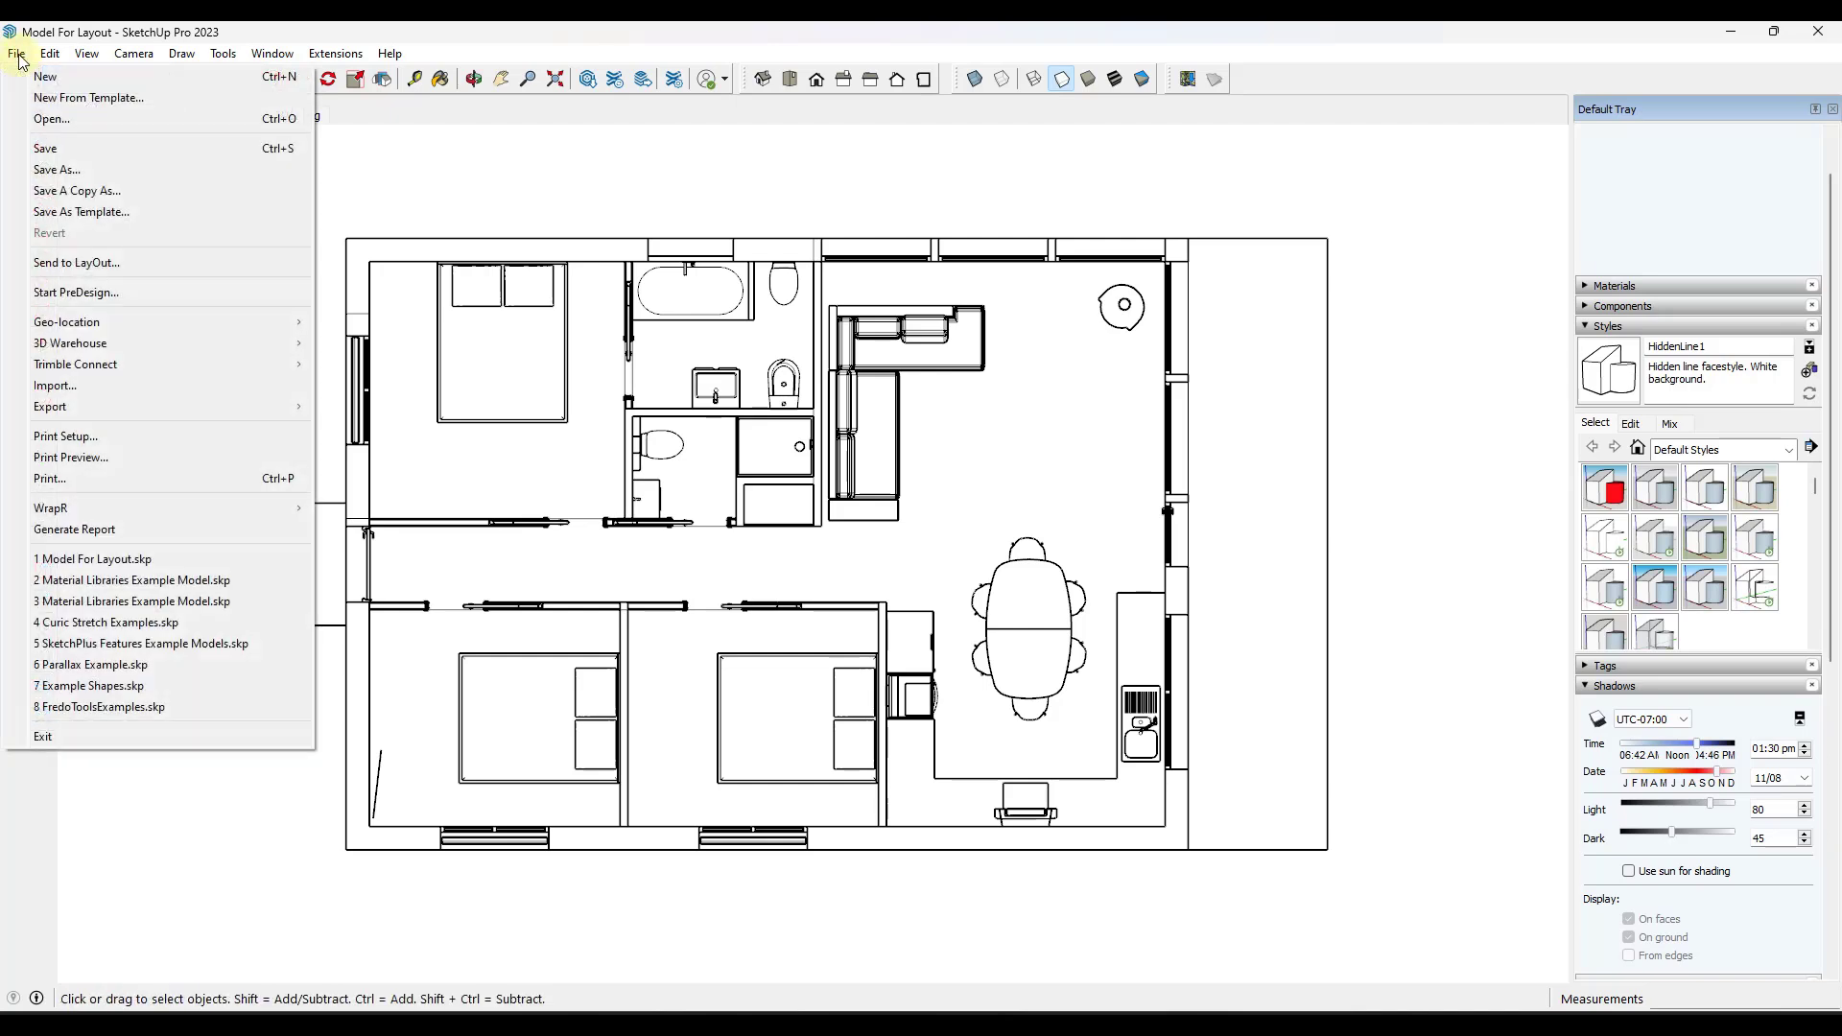
pyautogui.click(130, 262)
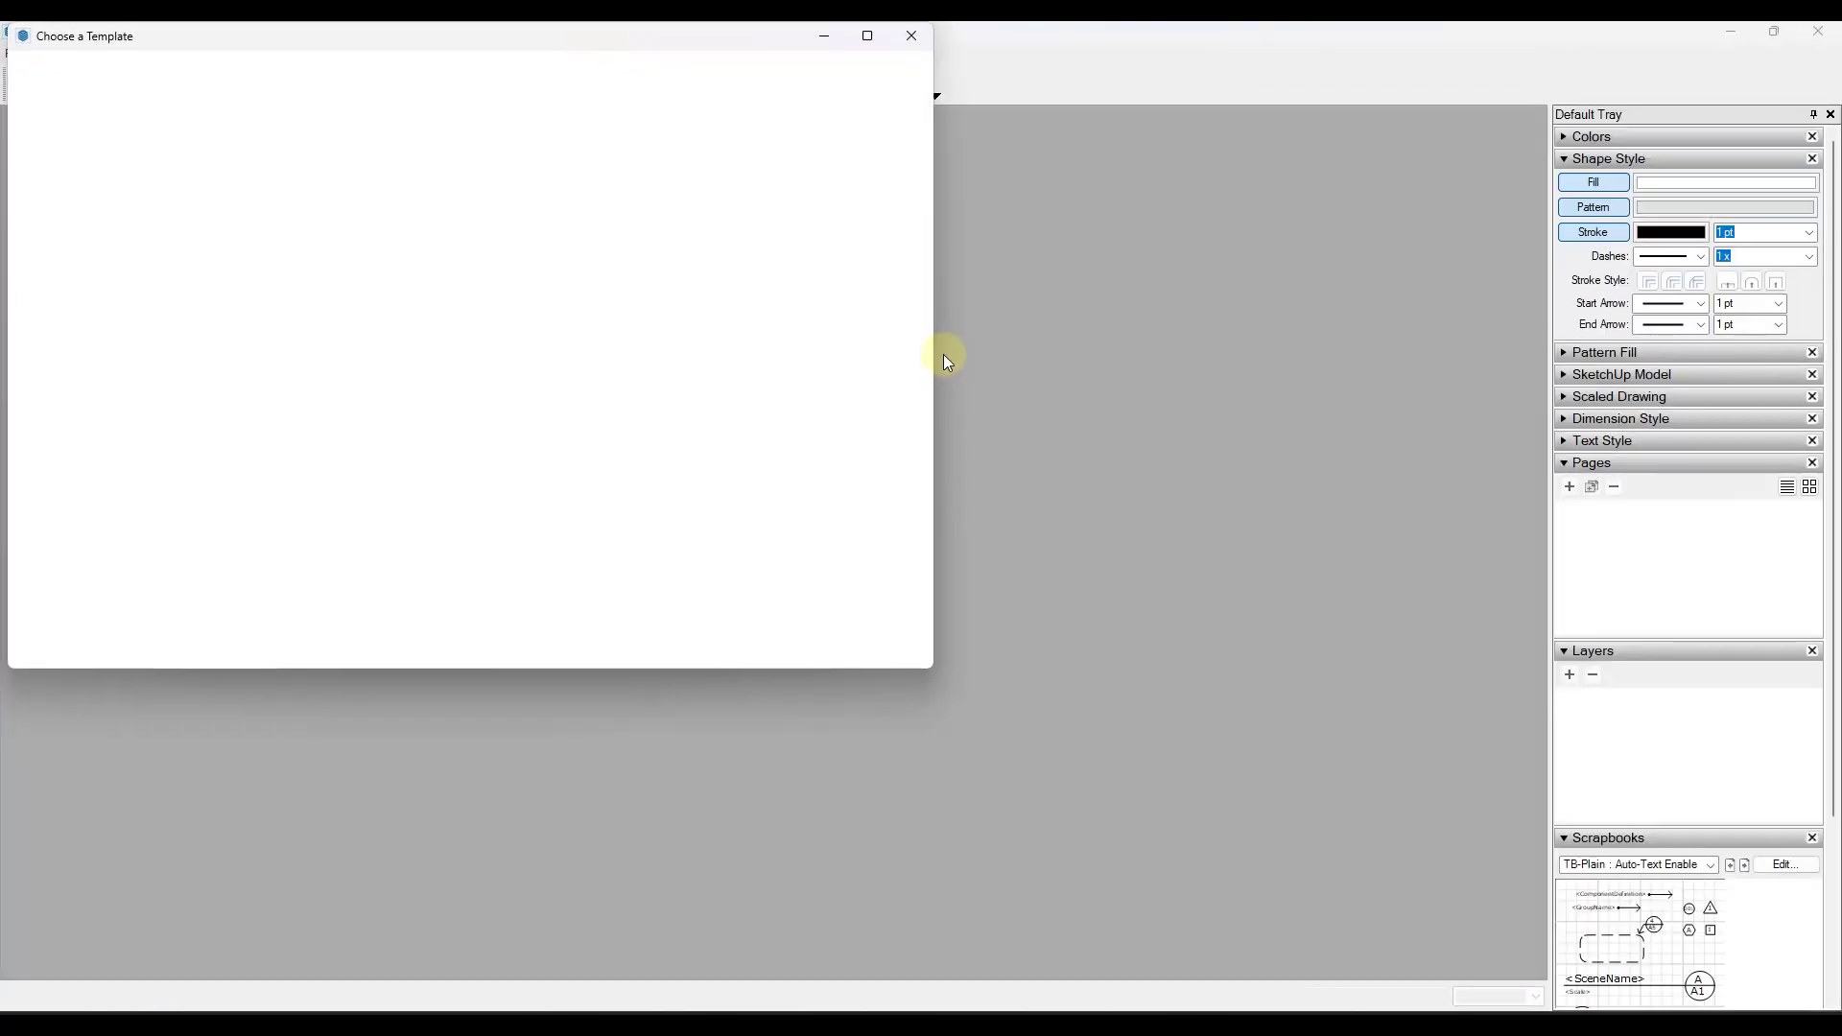
# - Start a LayOut document from the Rounded ArchD Landscape template and select its model viewport
pyautogui.moveTo(518, 46); pyautogui.dragTo(897, 172)
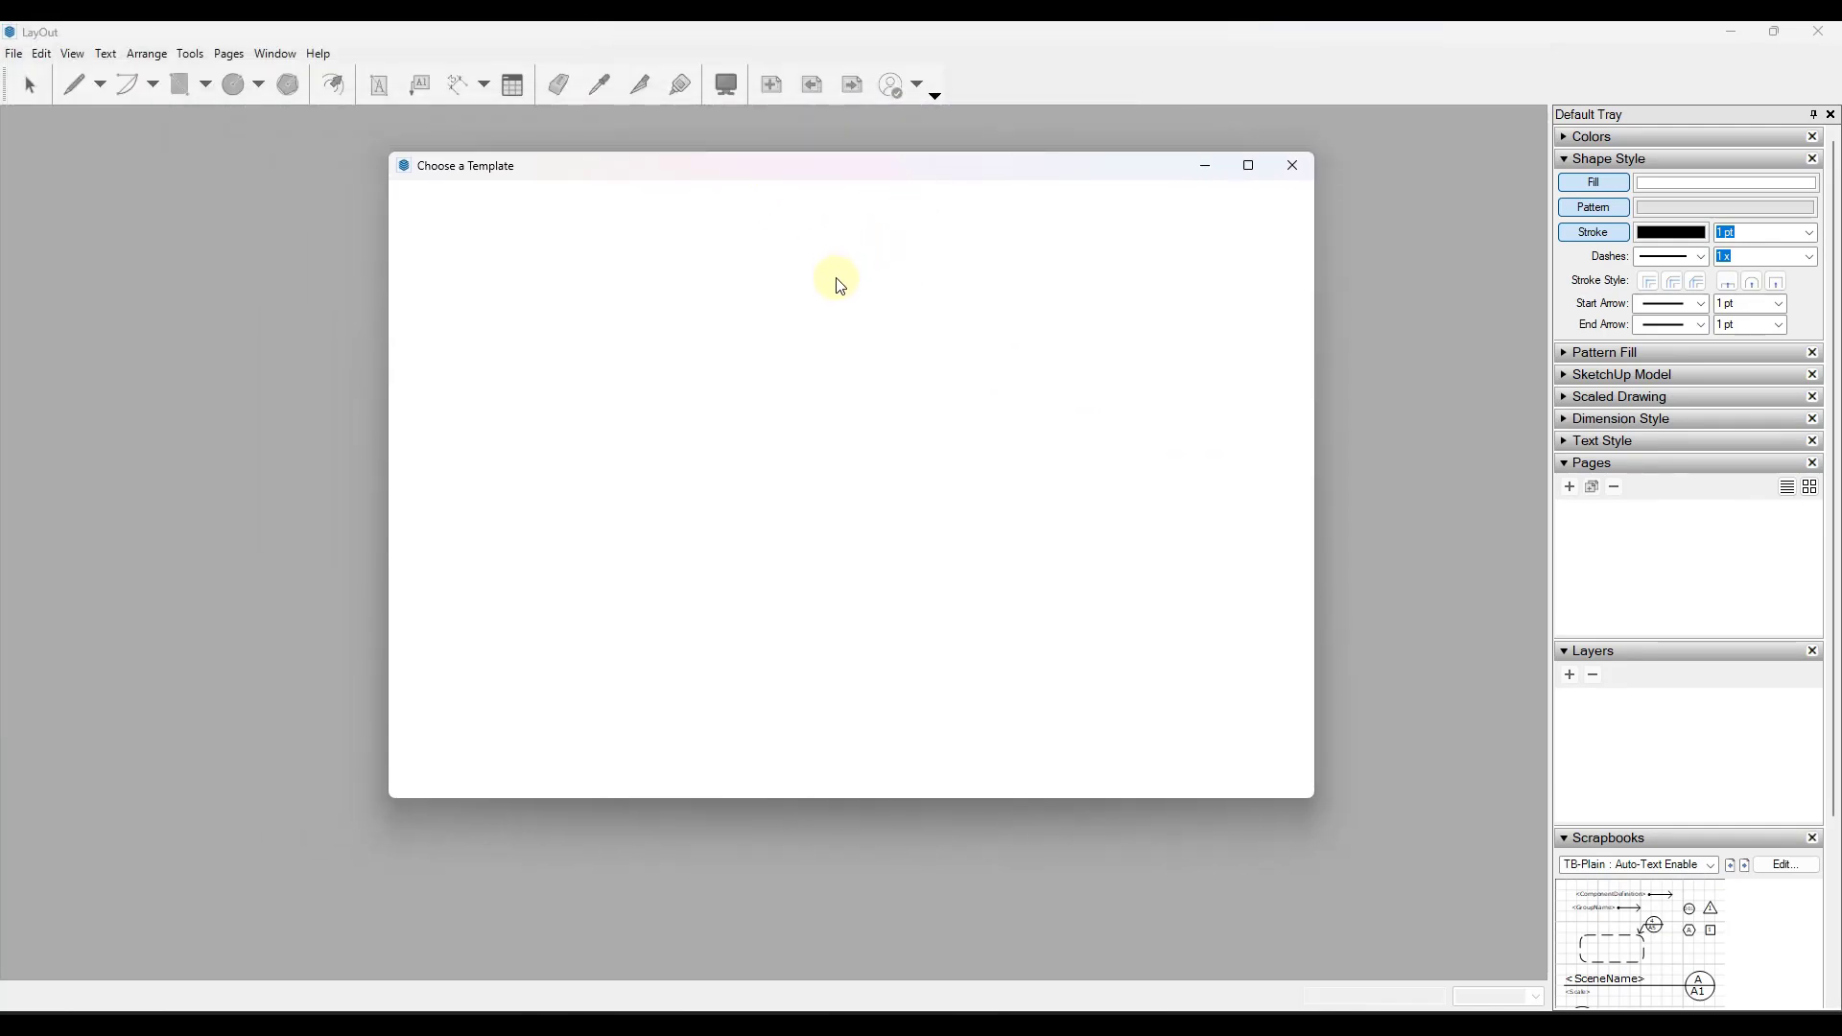
pyautogui.scroll(-6, 790, 489)
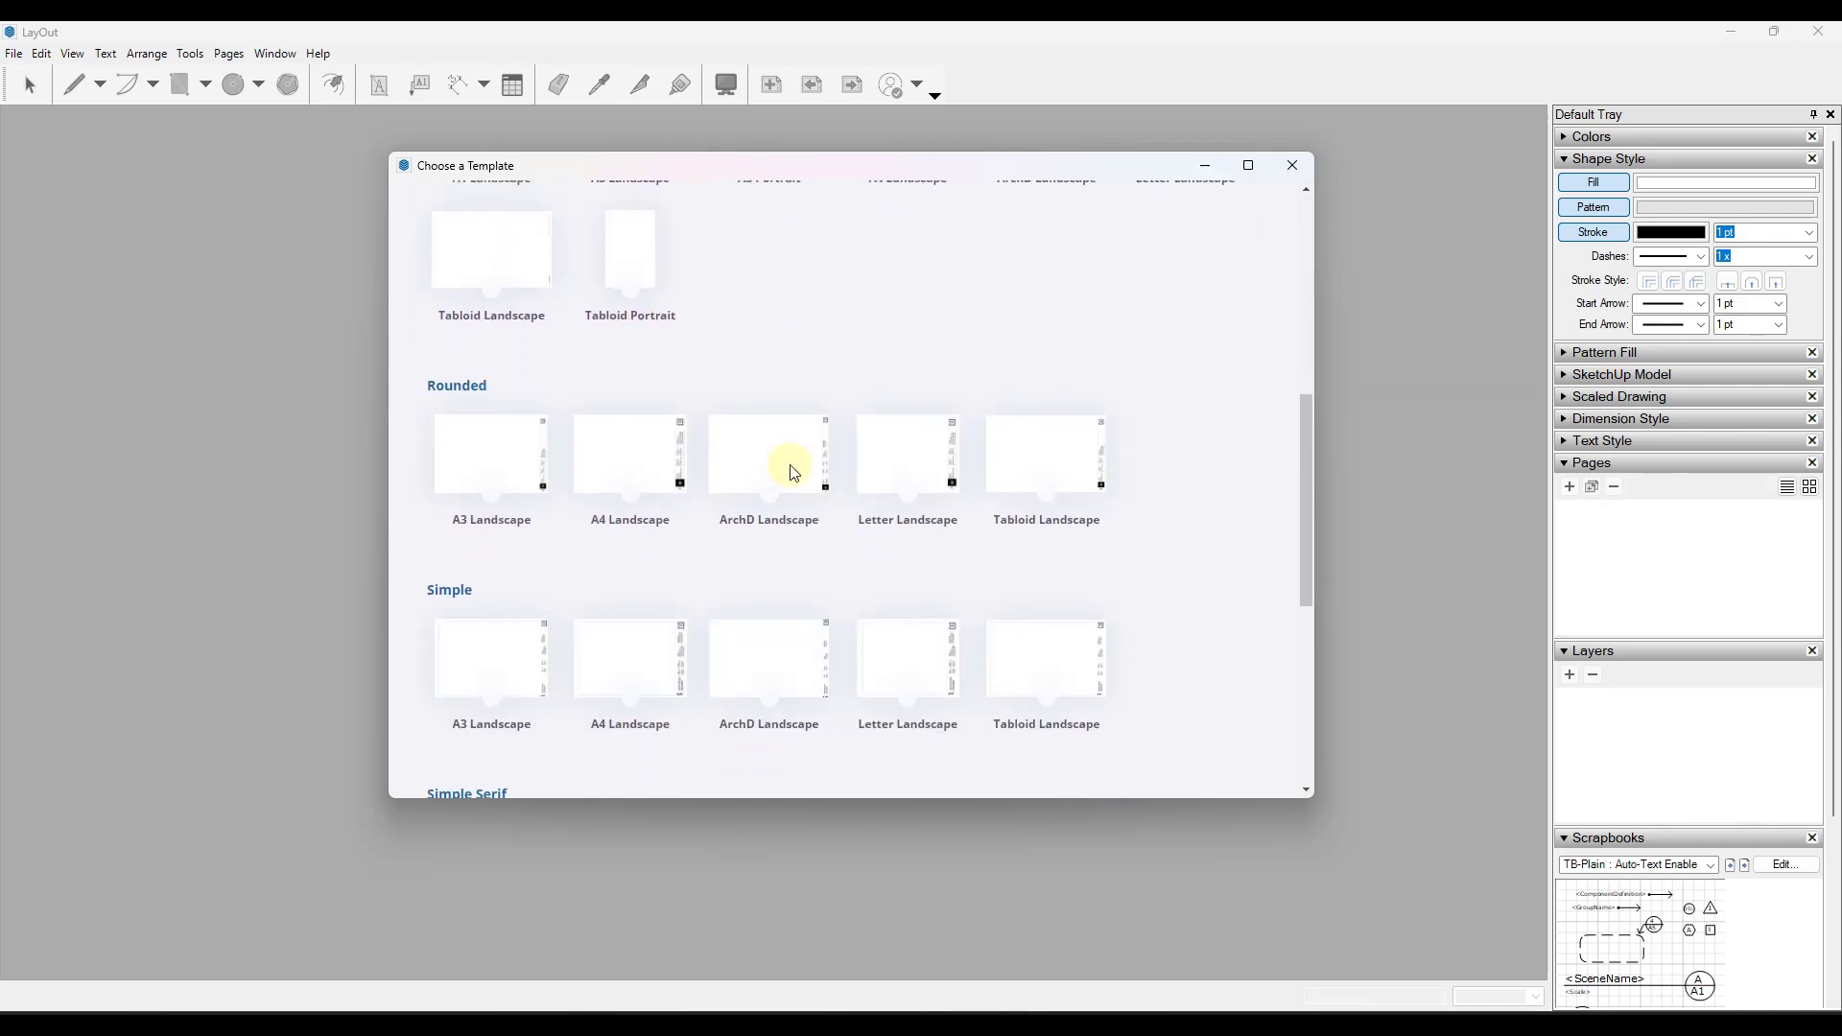
pyautogui.doubleClick(787, 462)
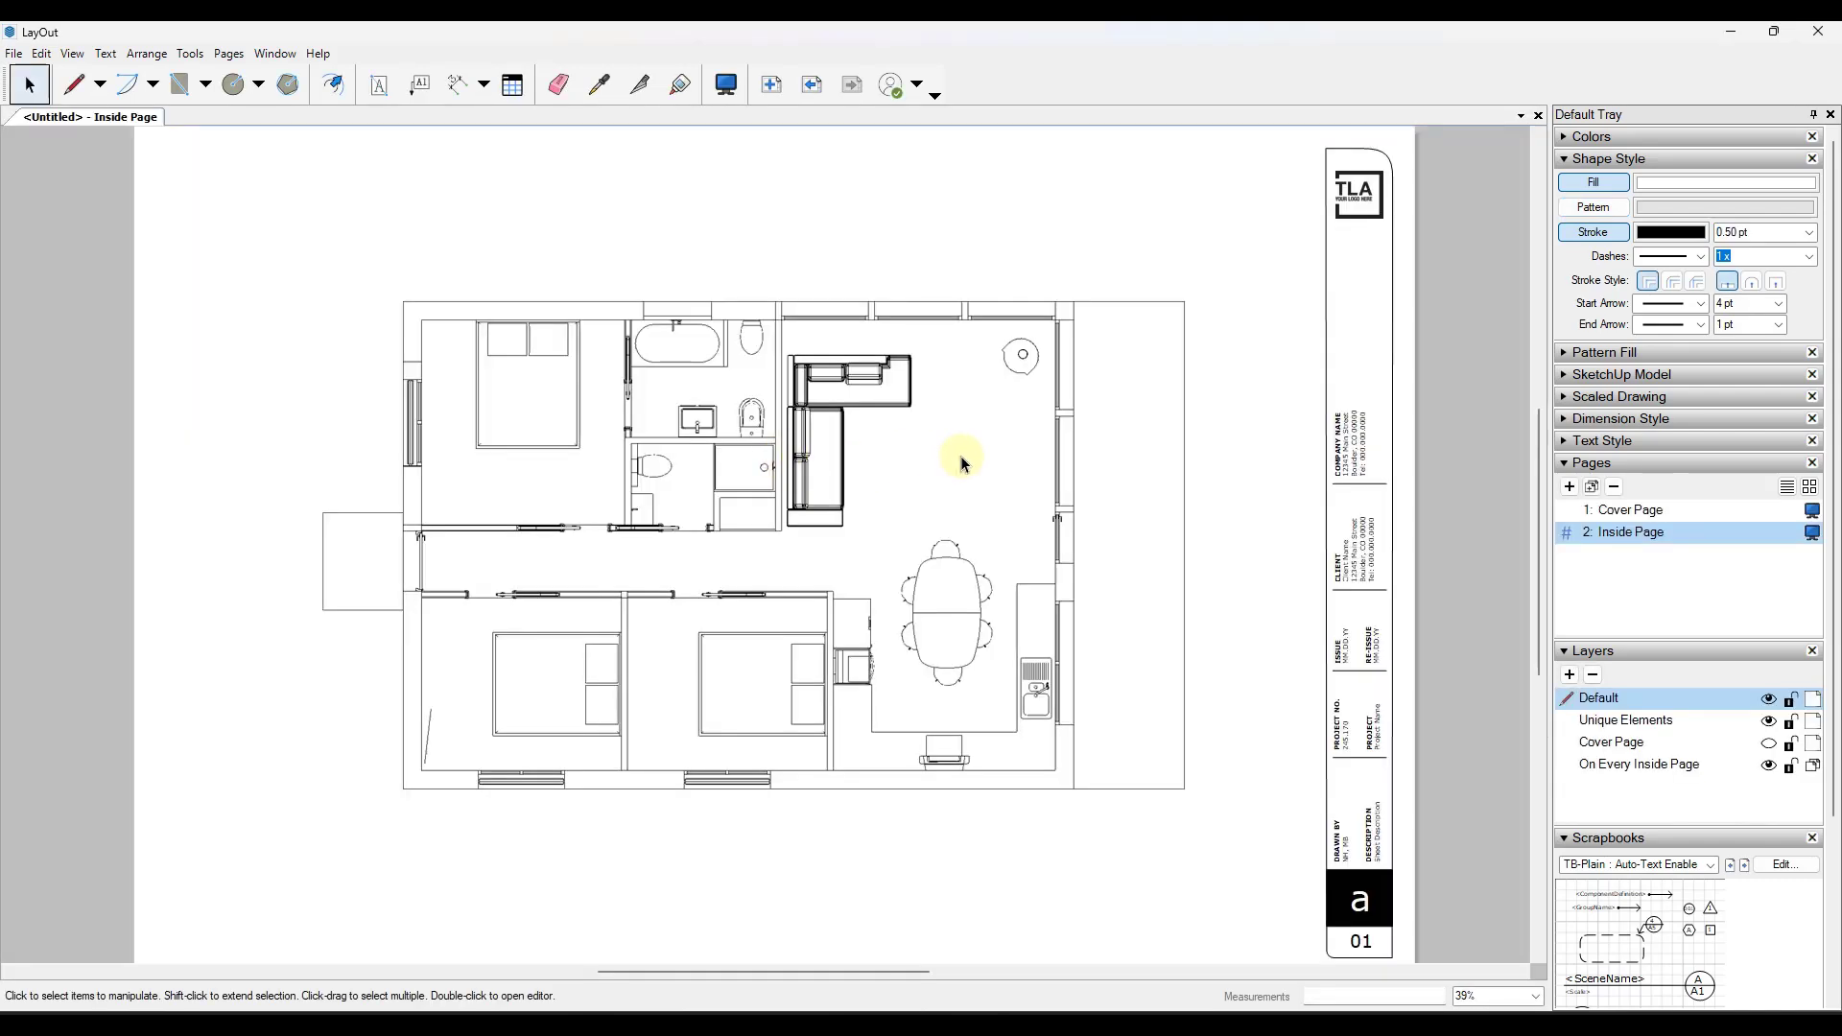
pyautogui.click(961, 457)
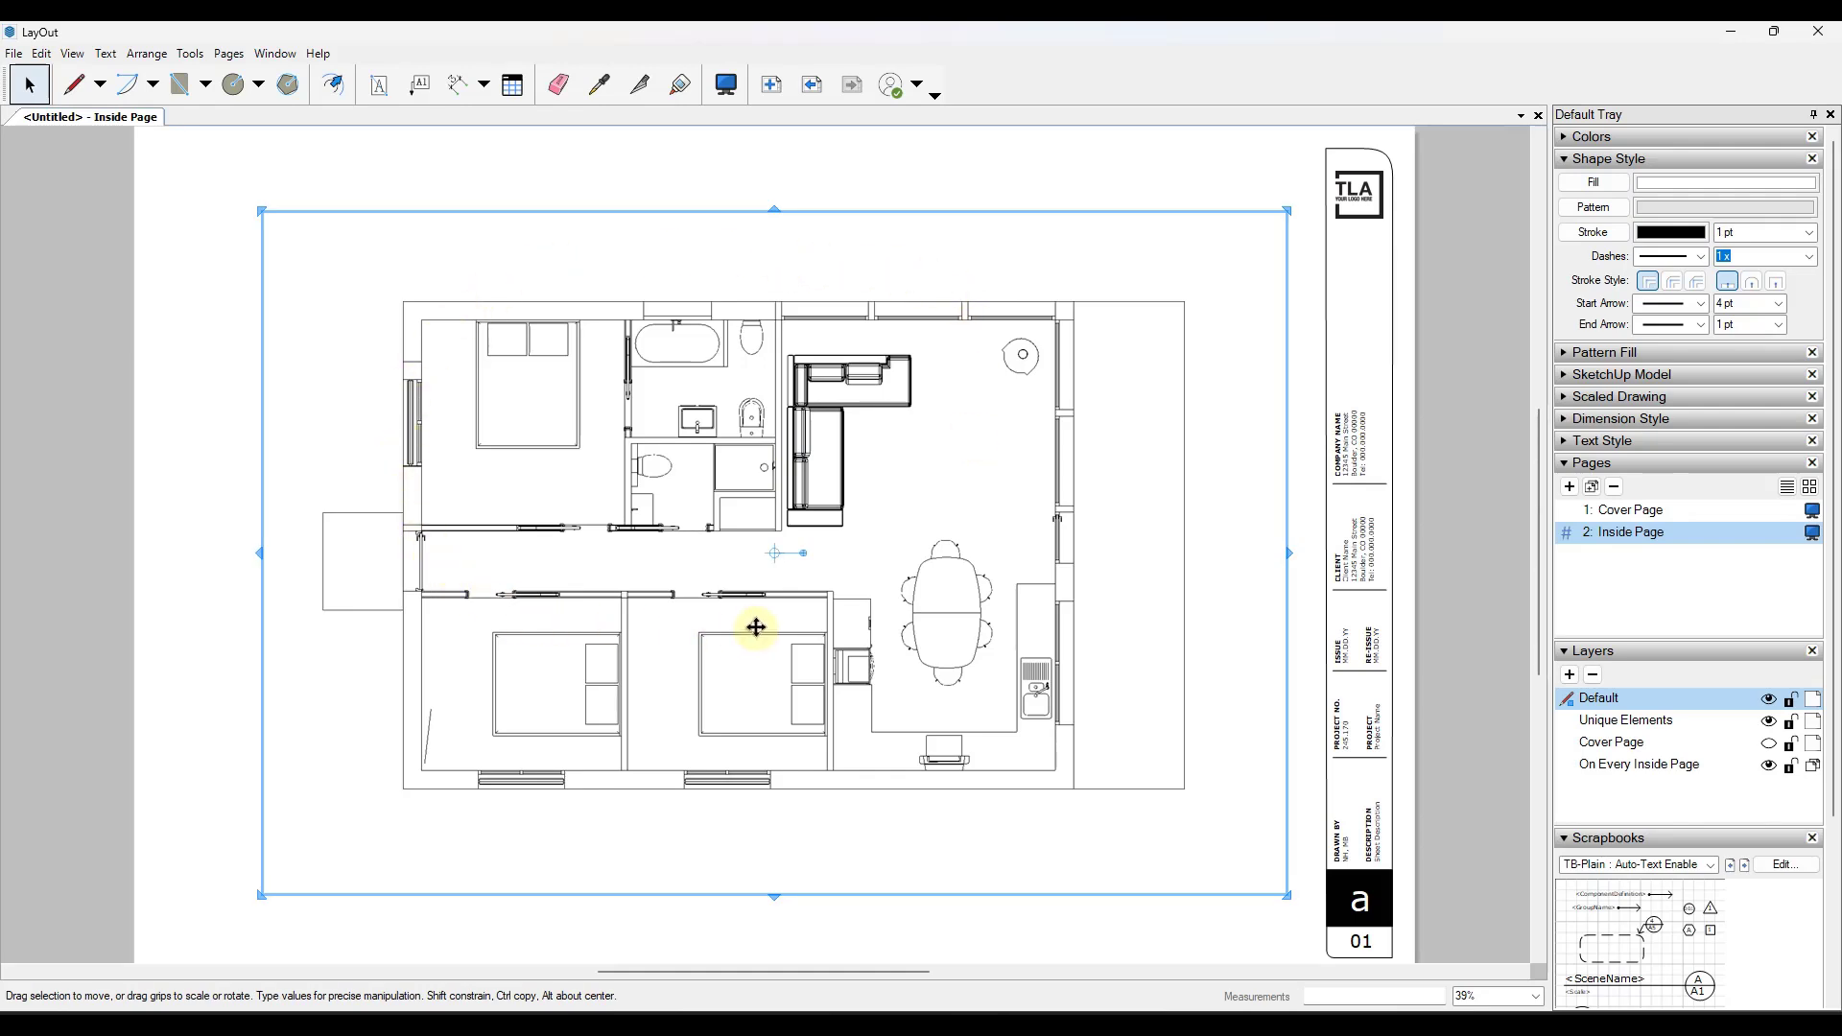
pyautogui.scroll(-1, 698, 427)
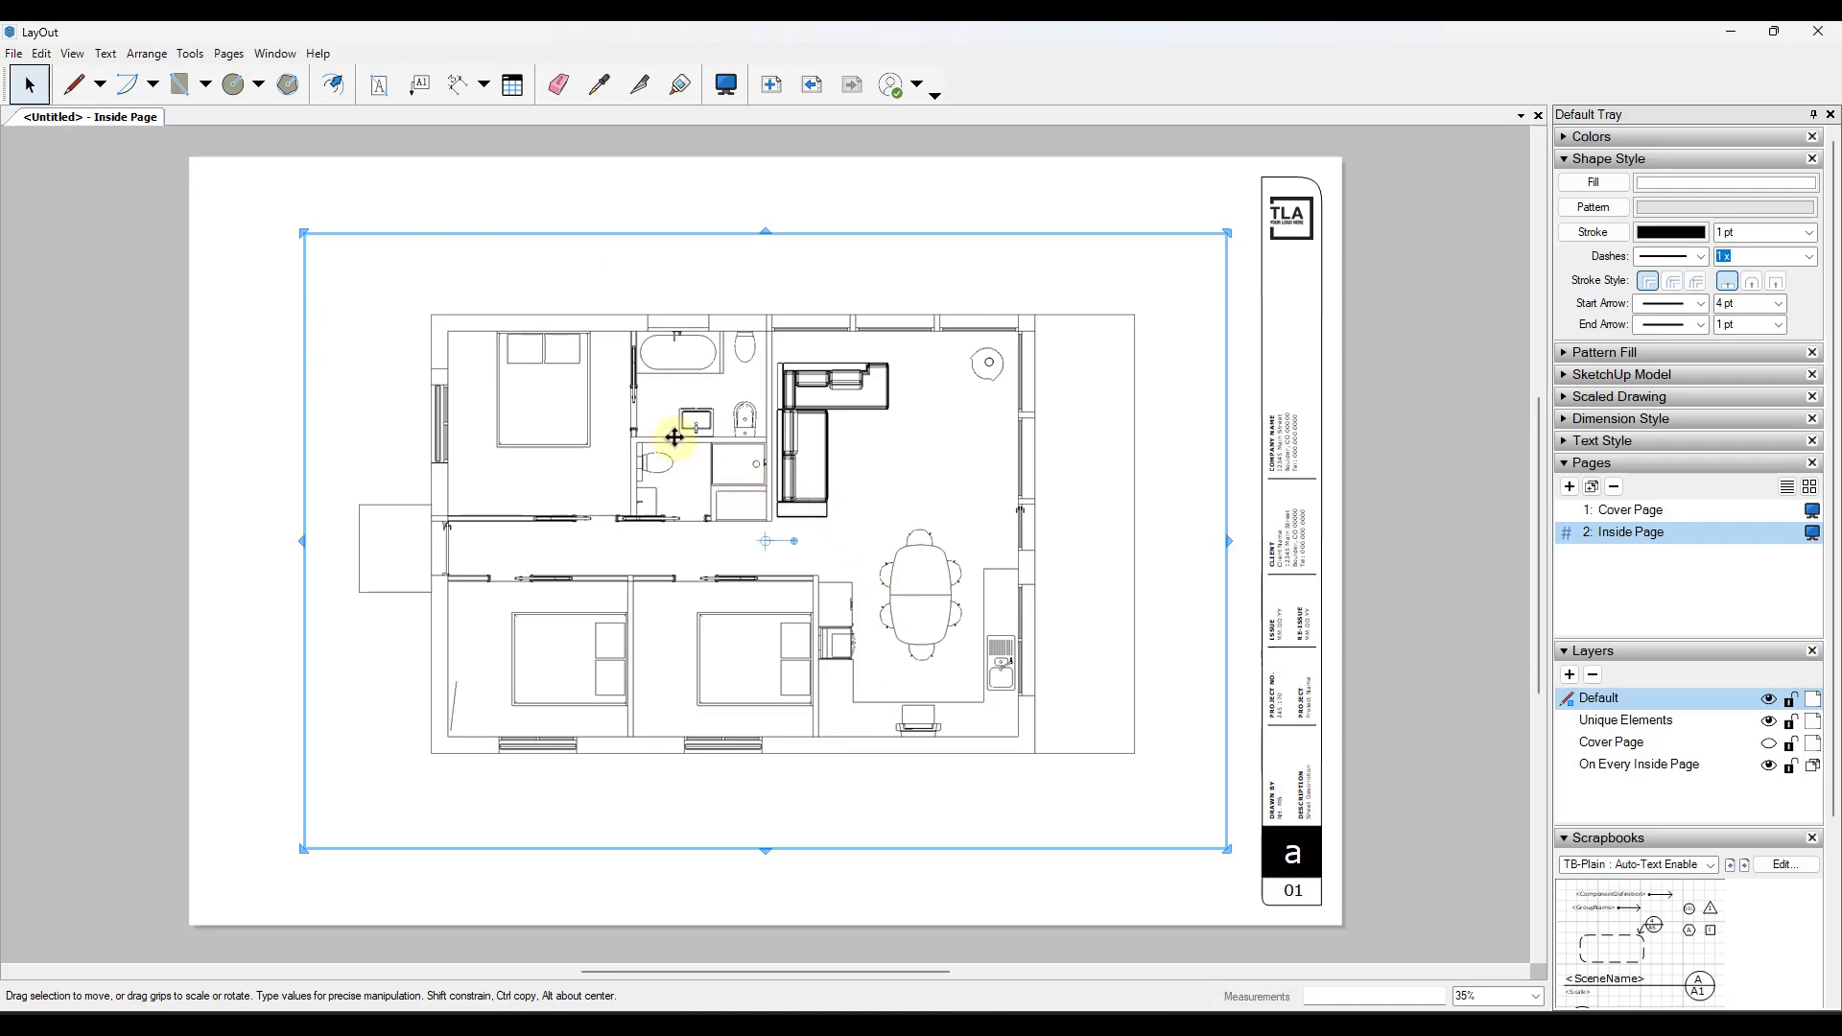
# - Switch the viewport to the IsoSection scene, then to the Working scene
pyautogui.rightClick(702, 436)
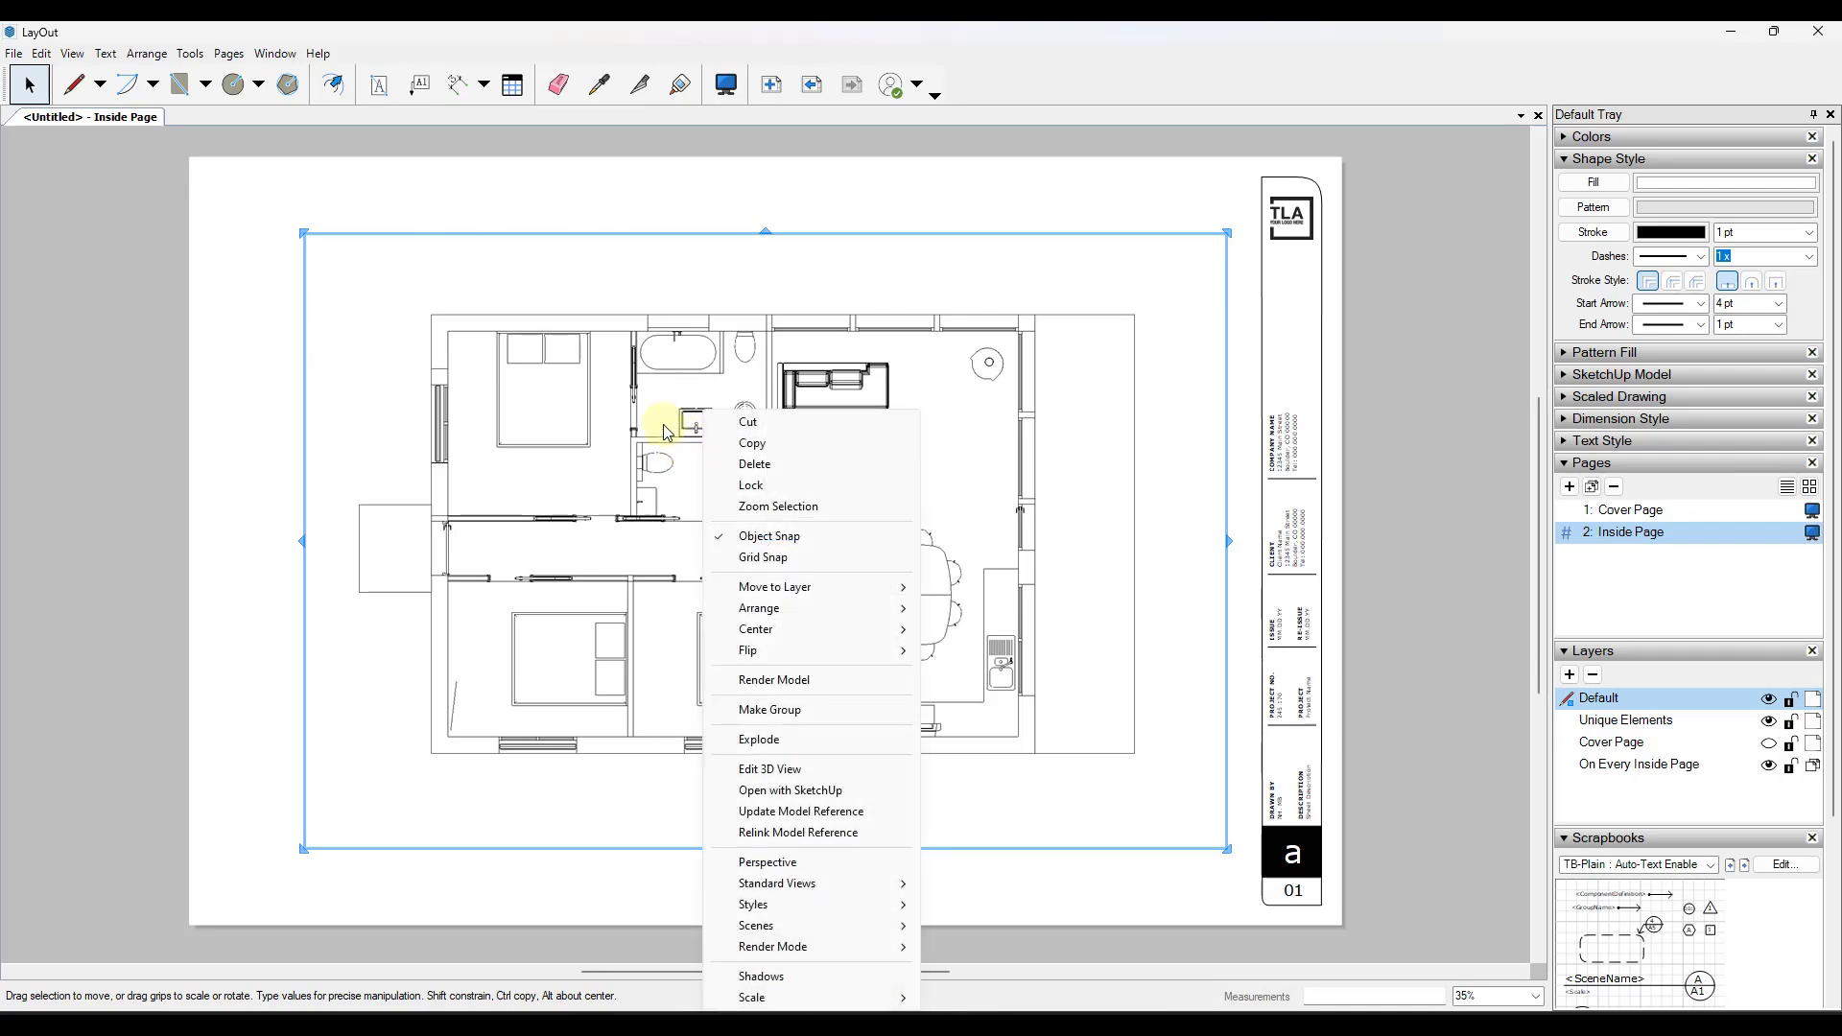
pyautogui.moveTo(786, 922)
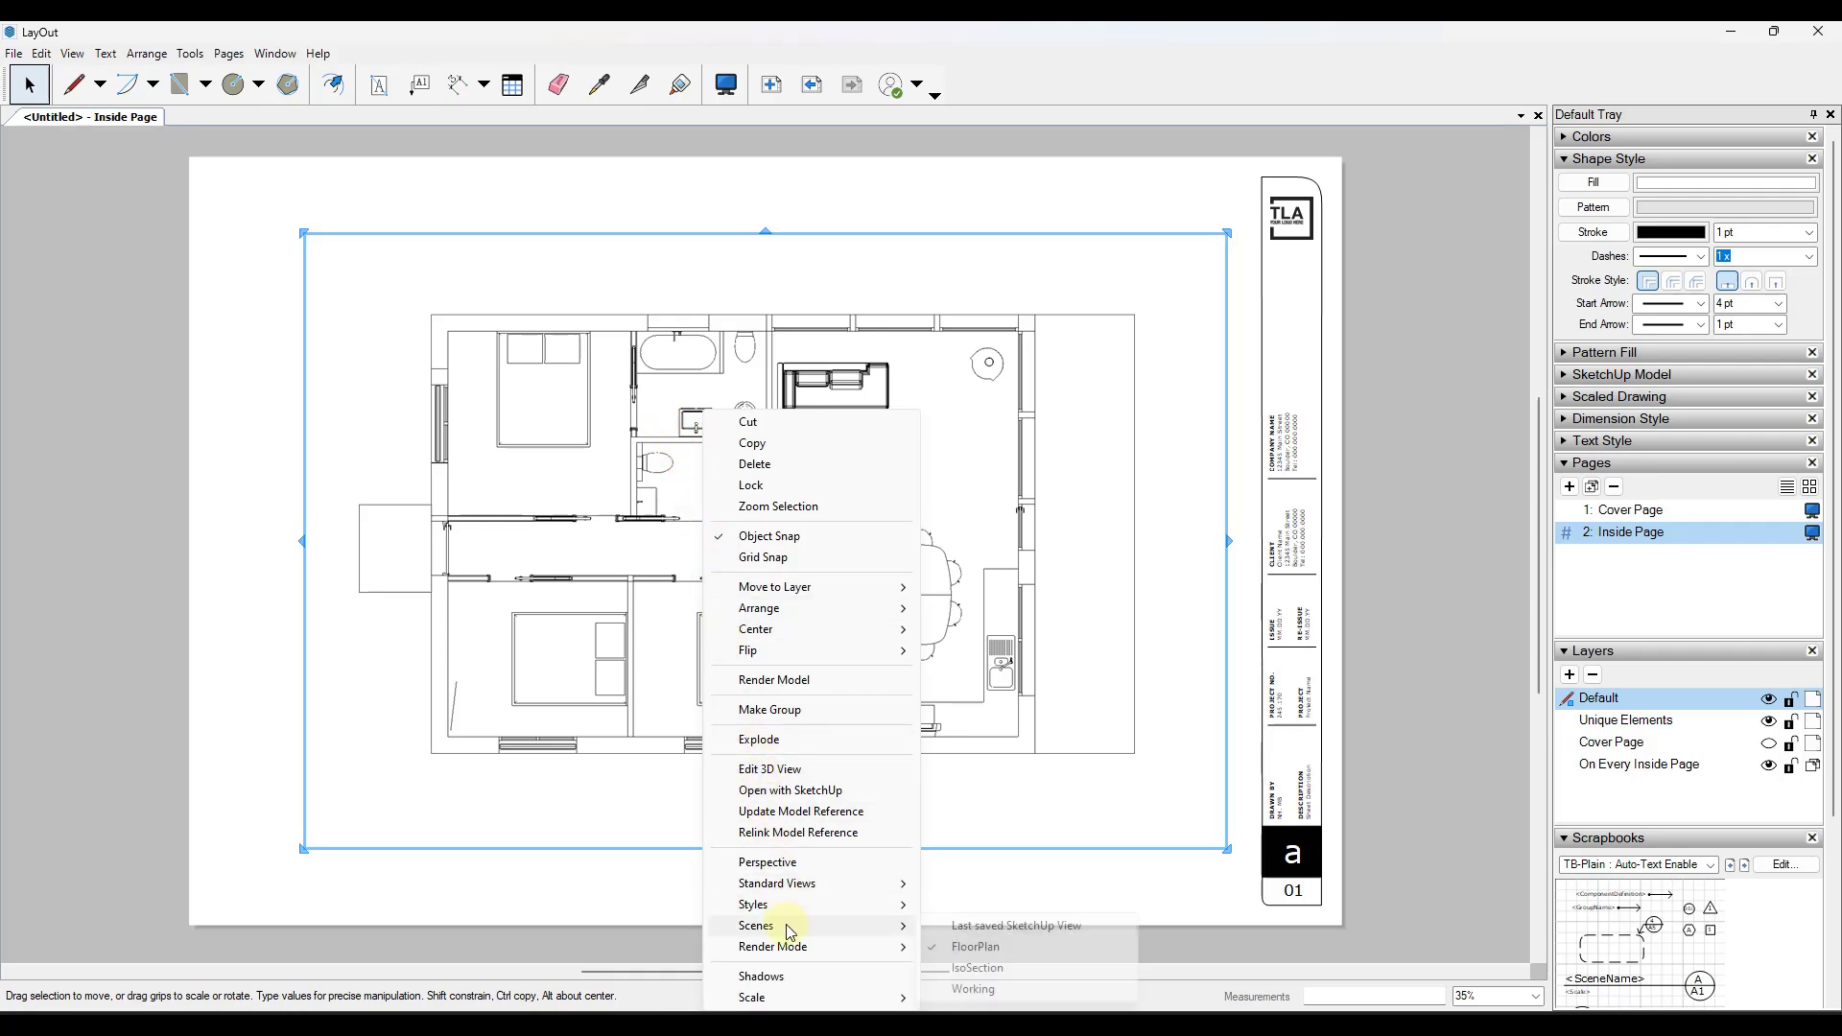
pyautogui.click(993, 969)
pyautogui.rightClick(784, 525)
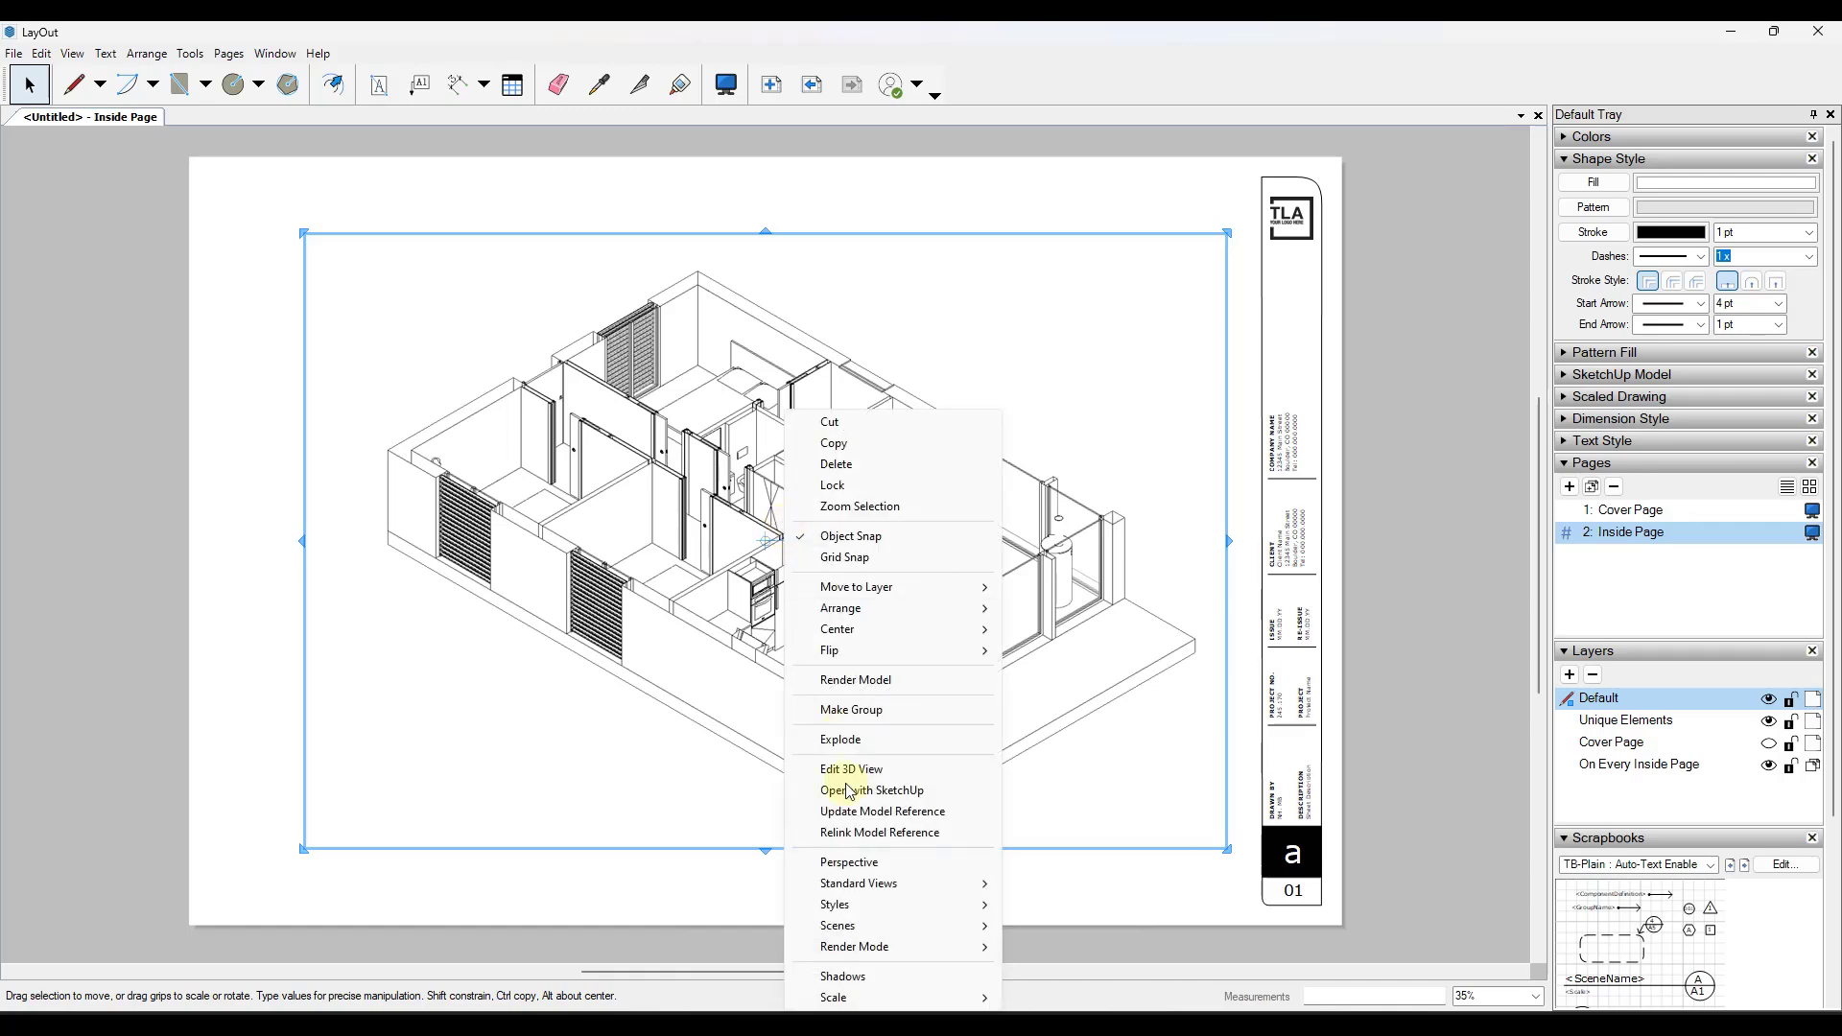
pyautogui.moveTo(844, 925)
pyautogui.click(1055, 990)
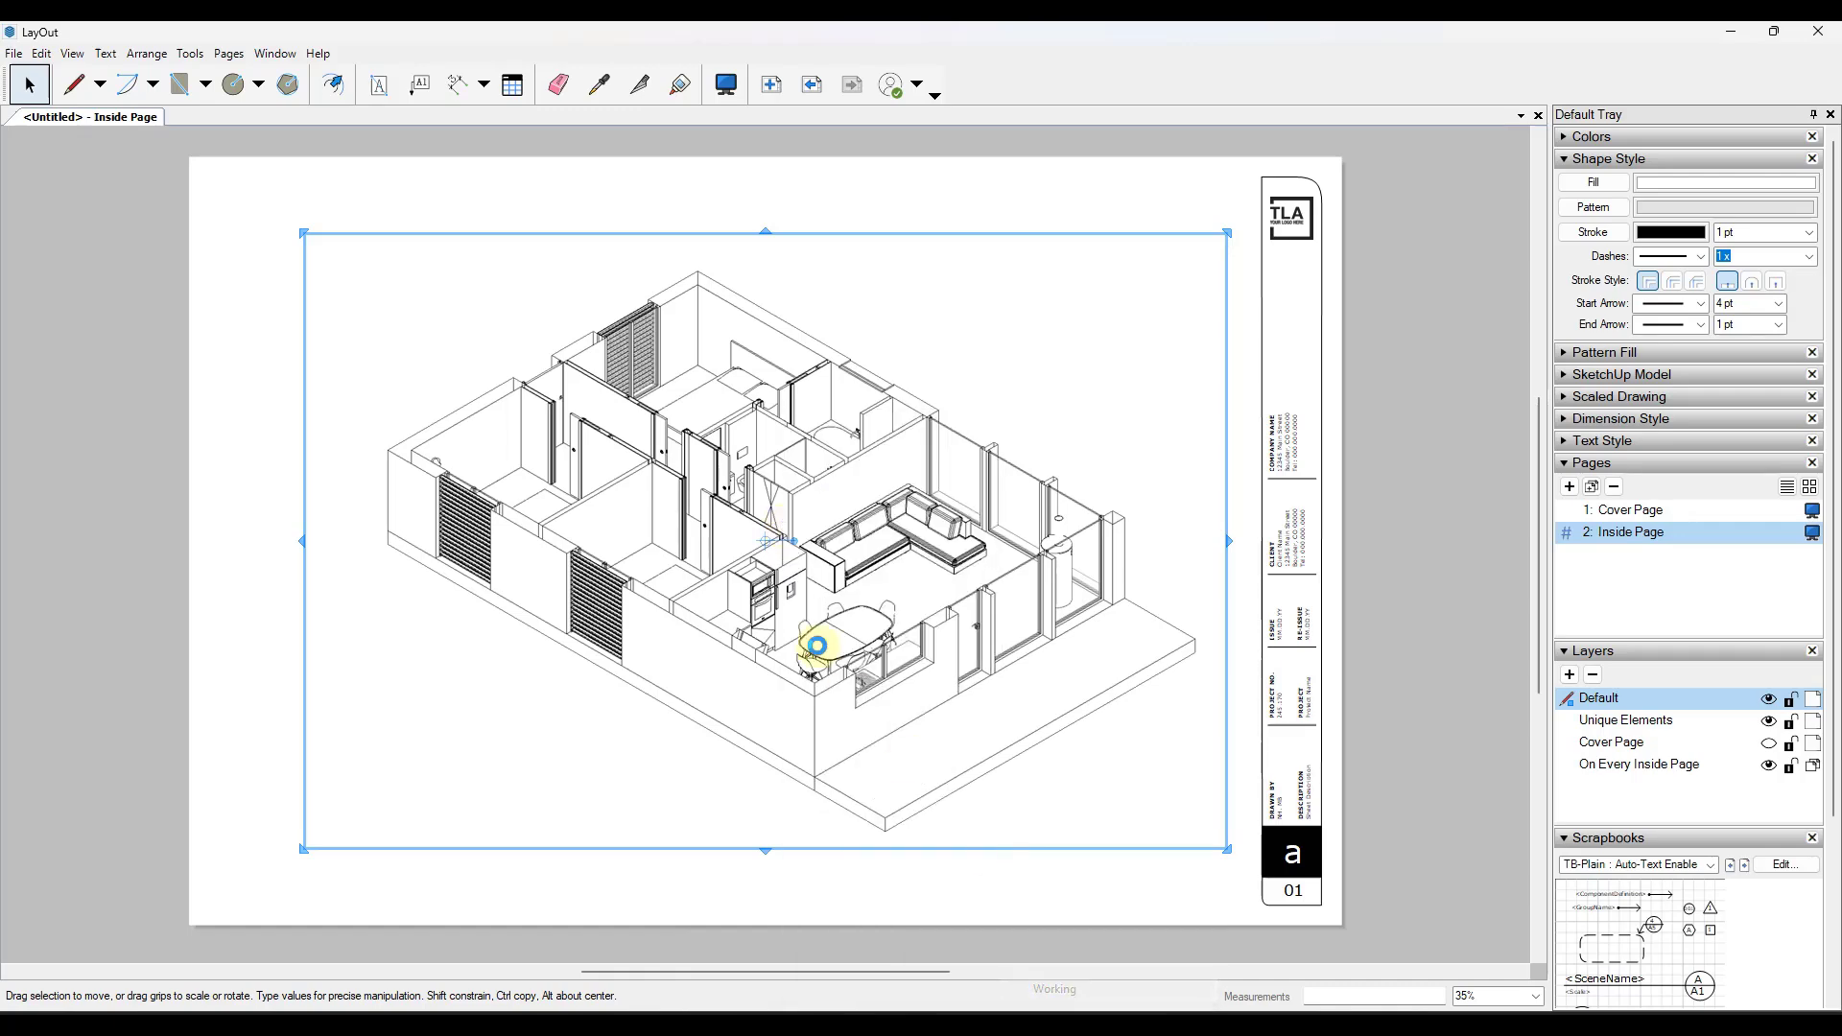
# - Set the viewport to the FloorPlan scene
pyautogui.rightClick(760, 542)
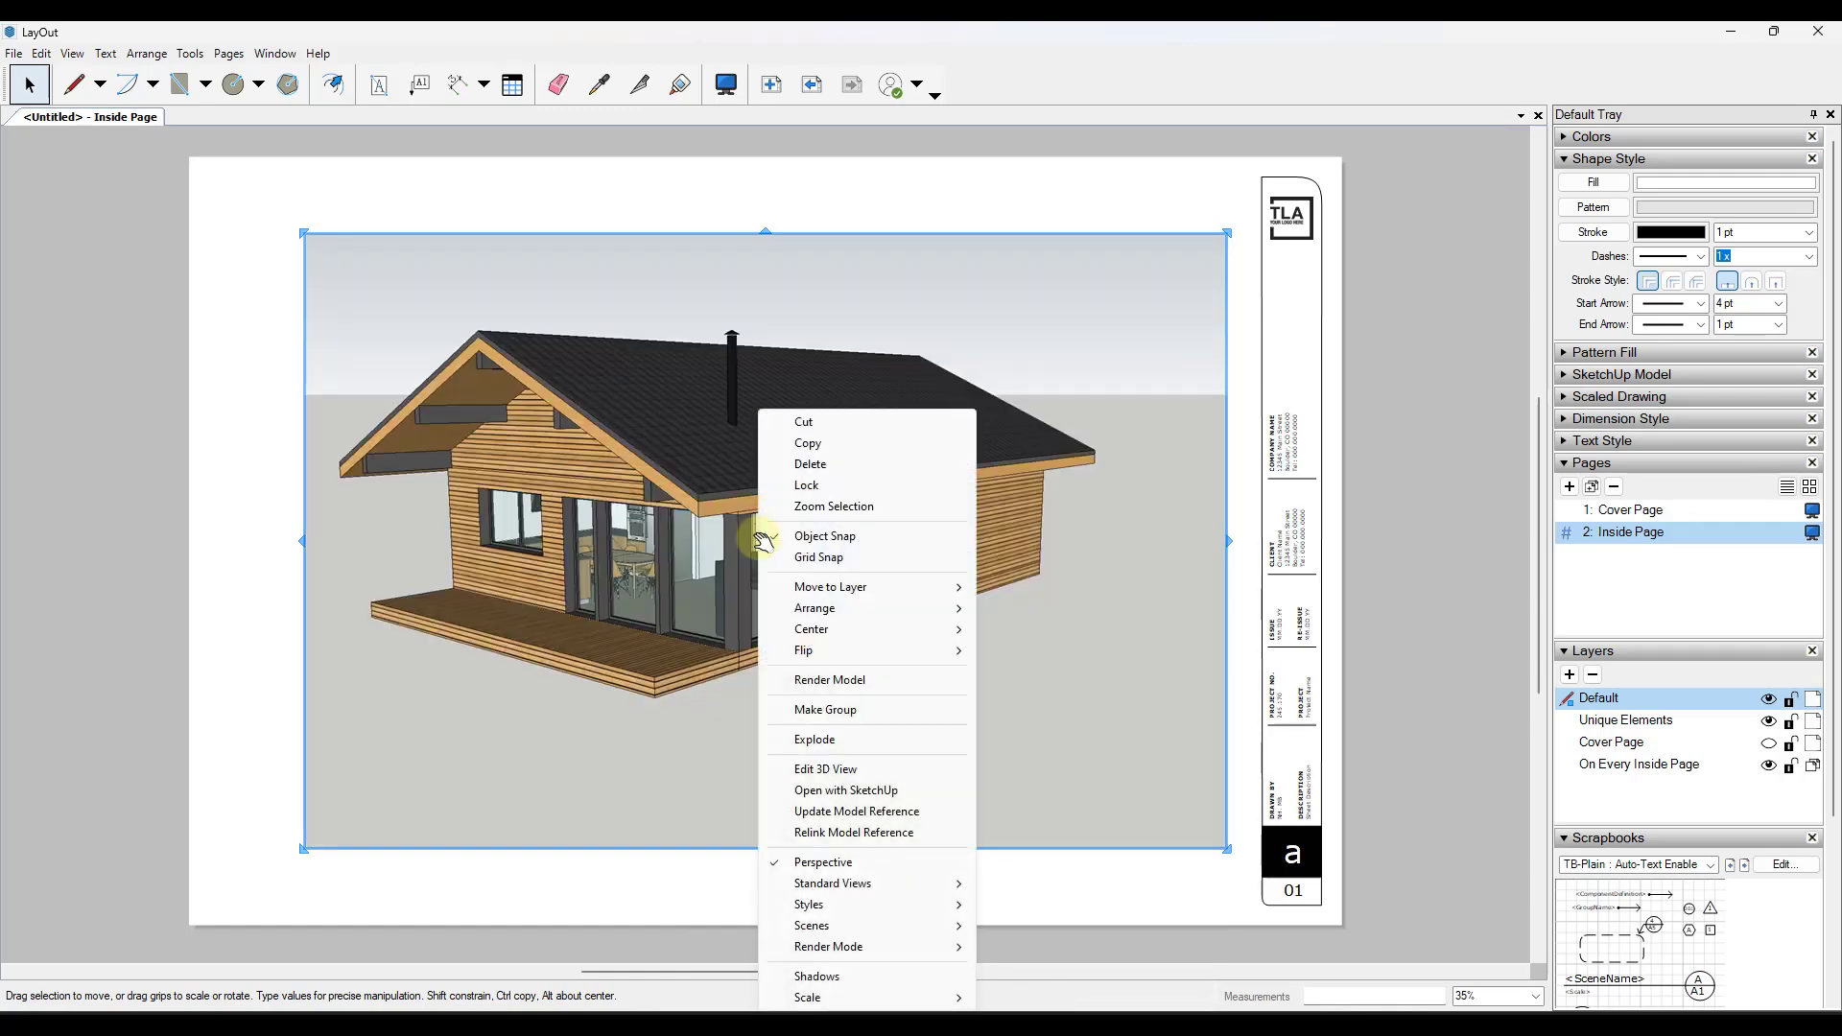
pyautogui.moveTo(831, 936)
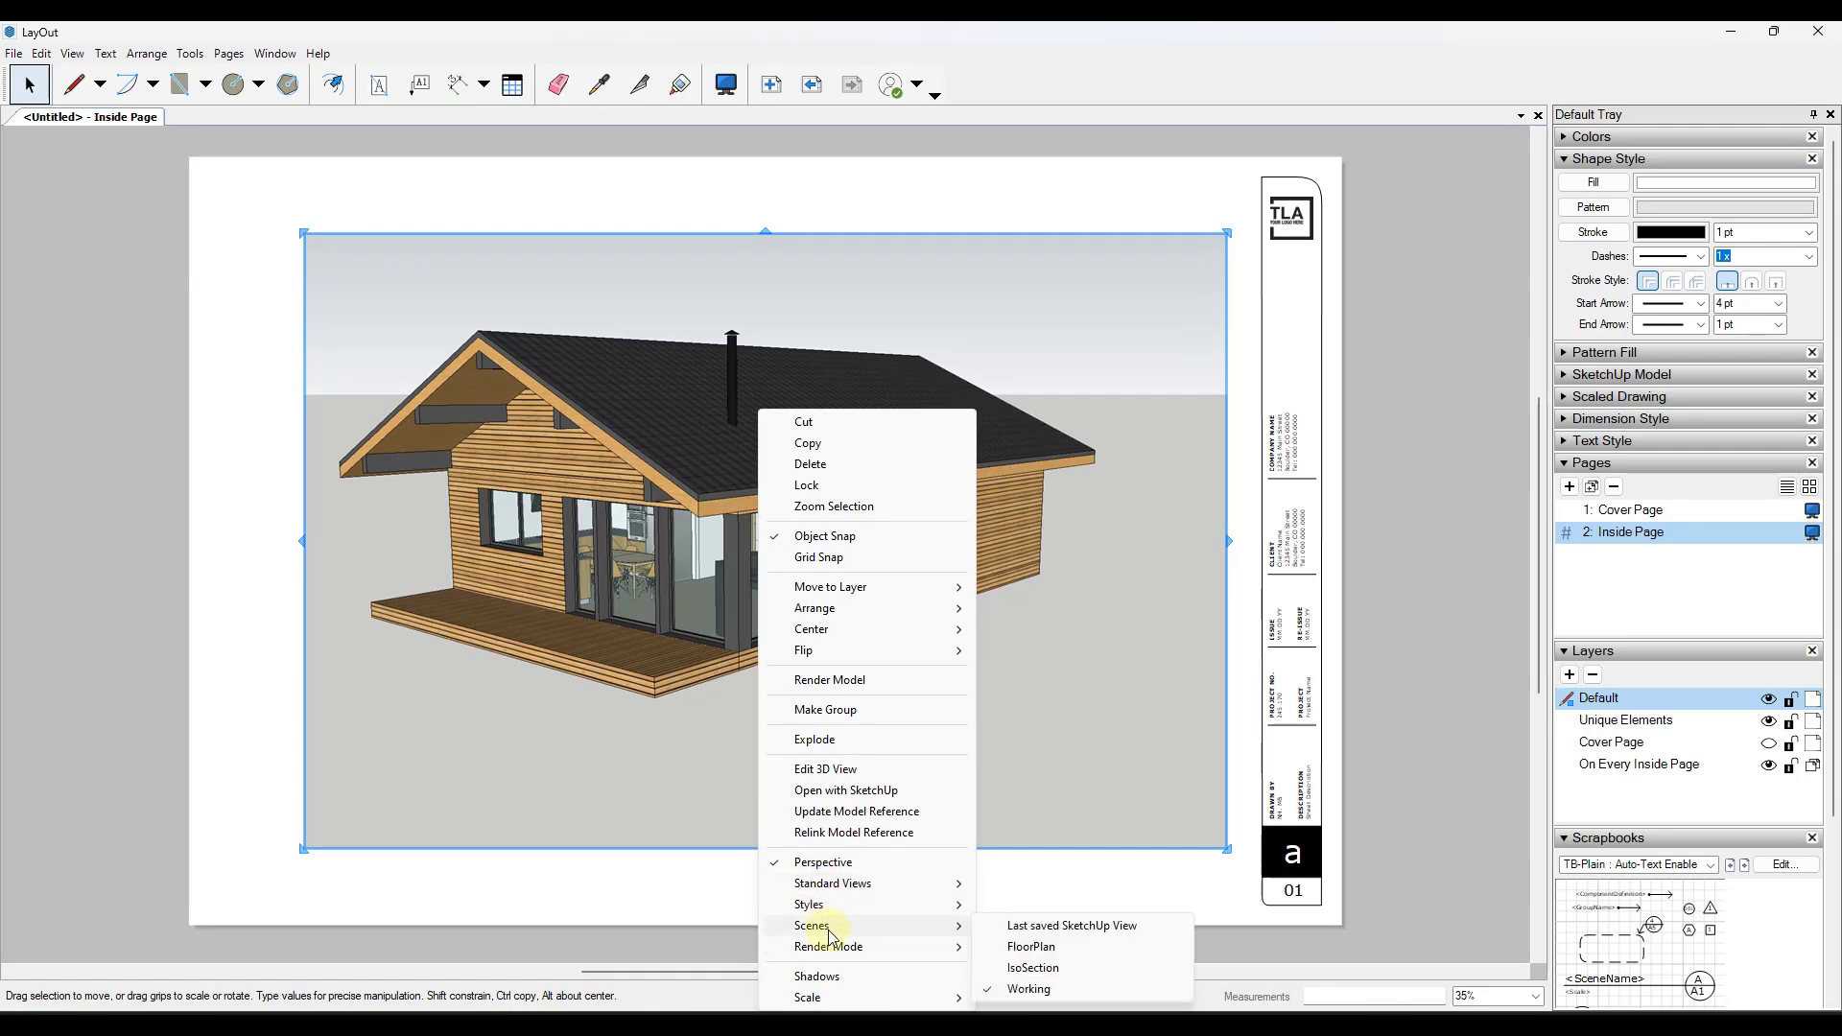
pyautogui.click(1058, 947)
pyautogui.rightClick(848, 541)
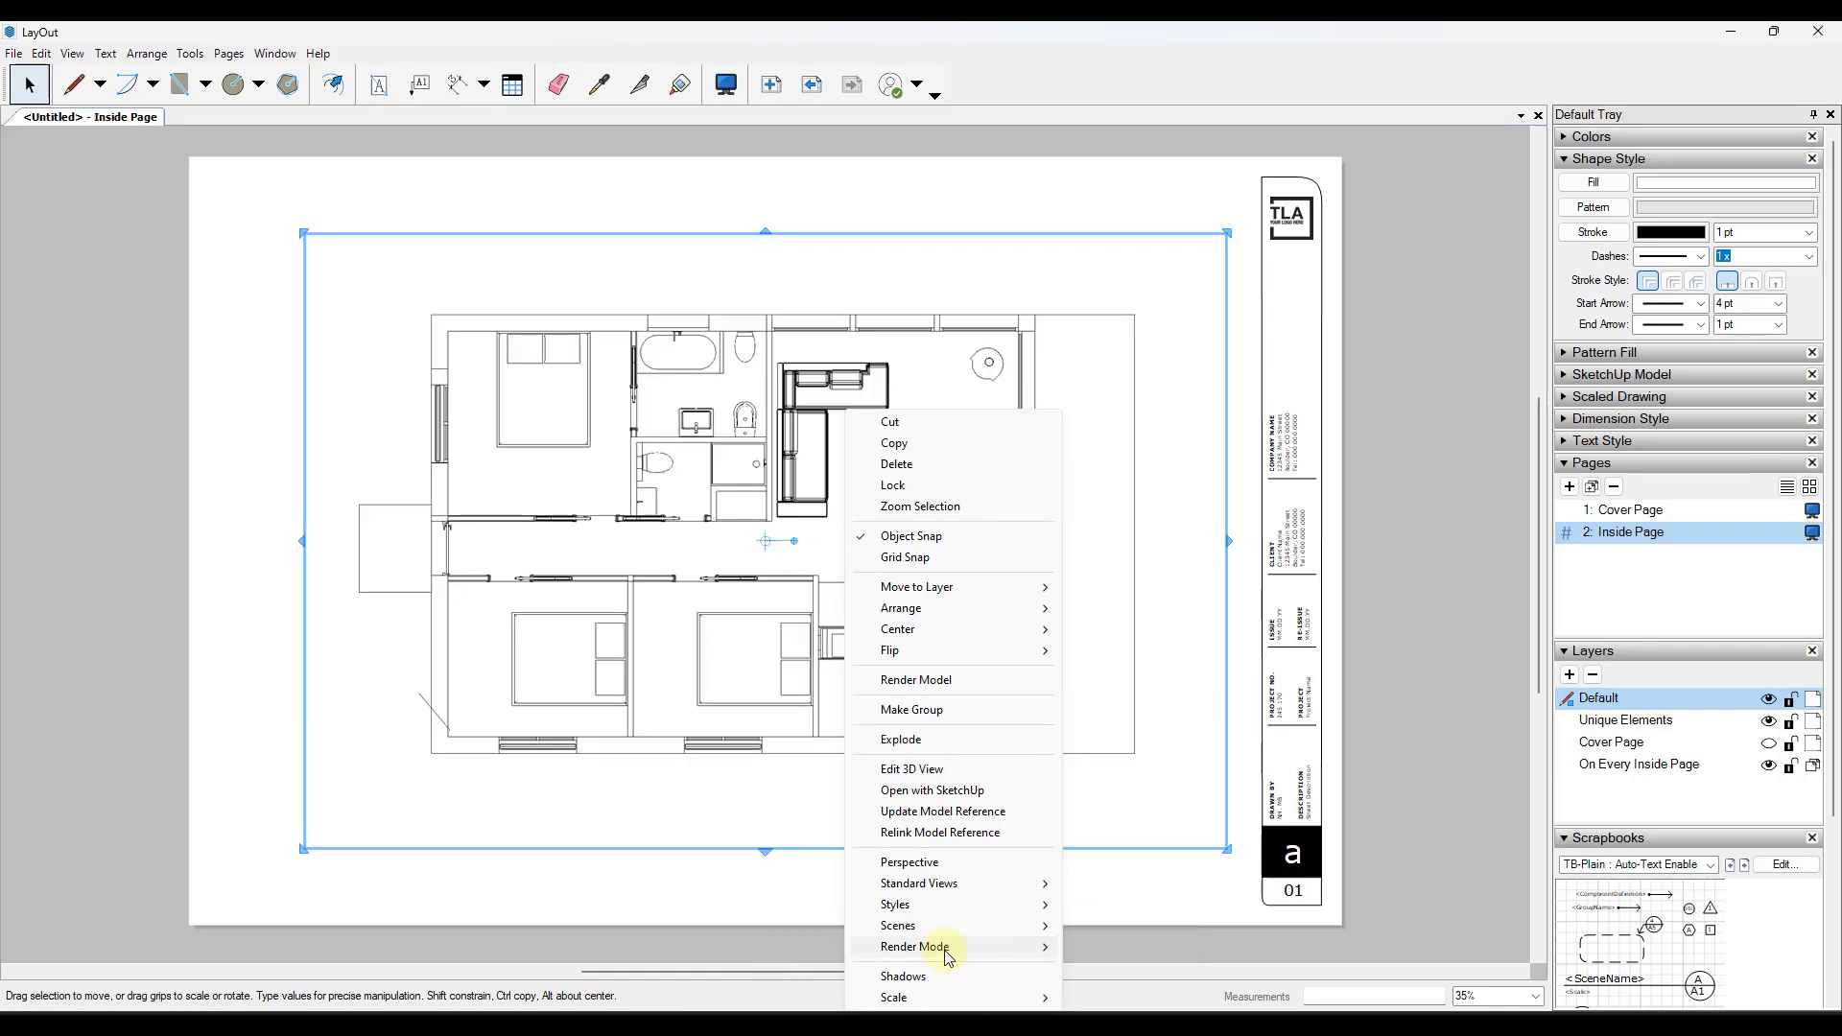
pyautogui.moveTo(946, 925)
pyautogui.click(1101, 947)
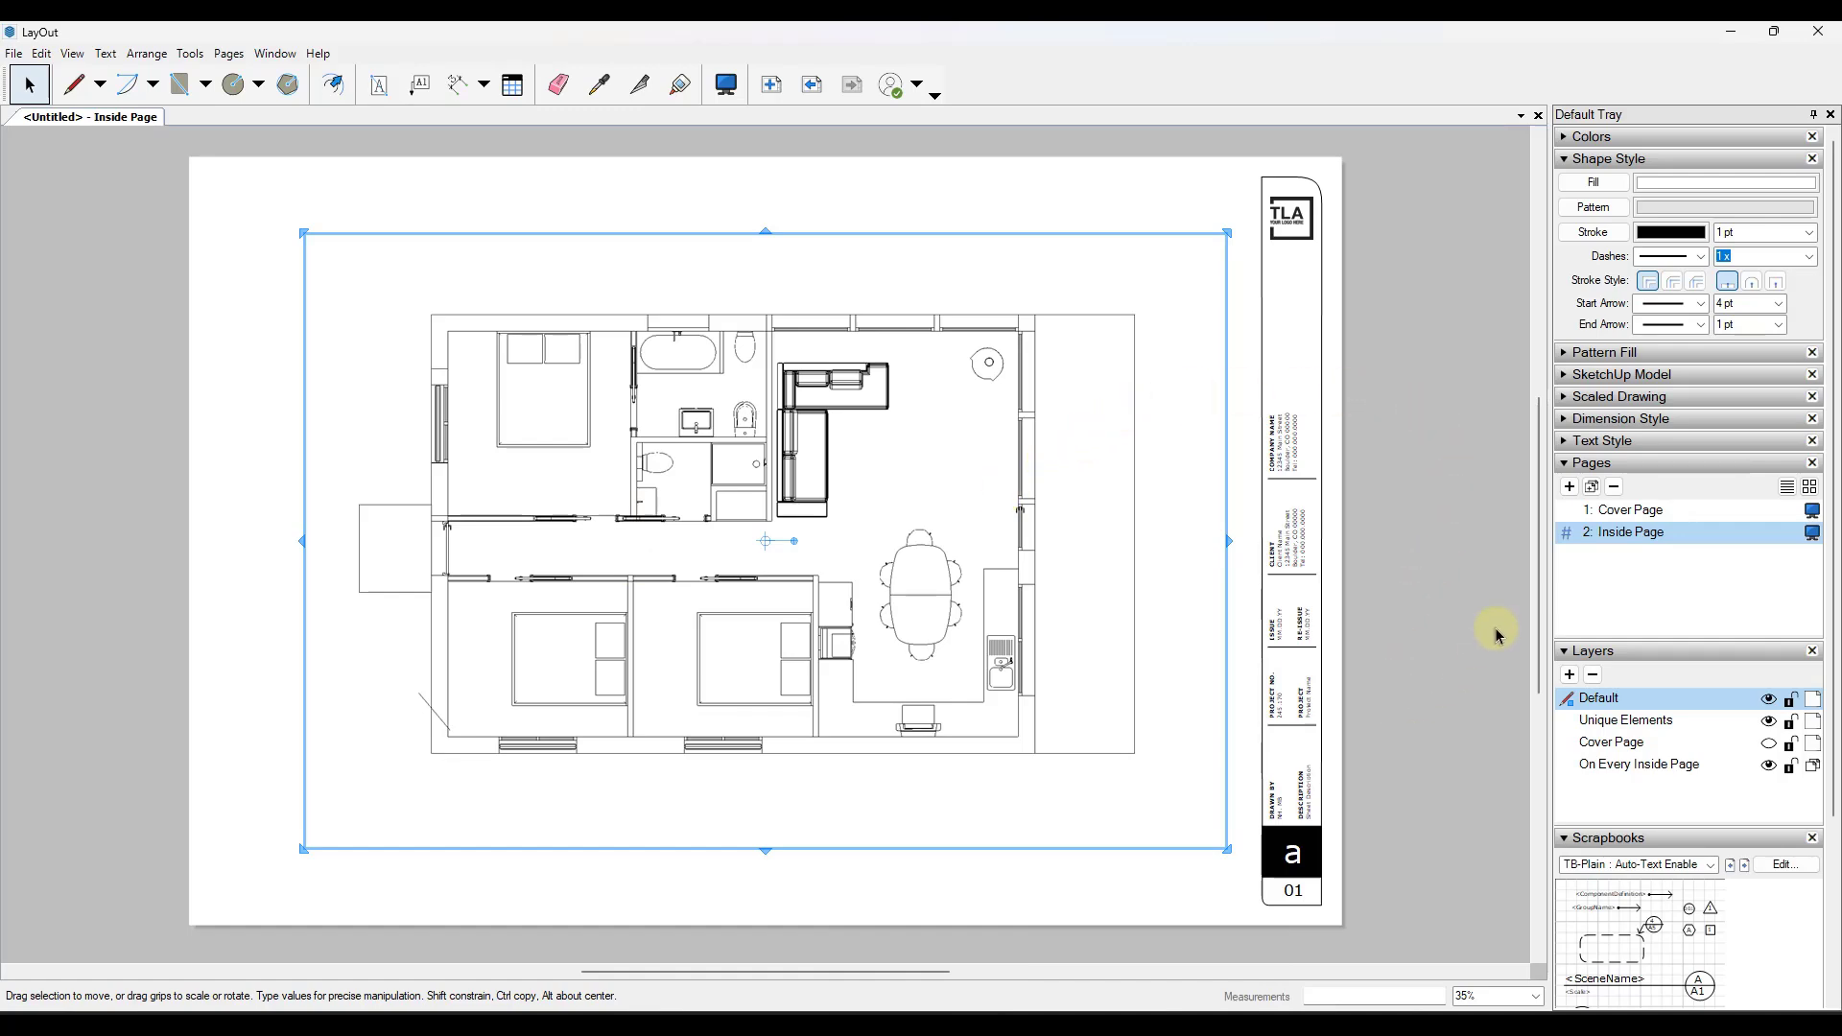
pyautogui.scroll(1, 1159, 534)
pyautogui.scroll(1, 823, 409)
pyautogui.scroll(-2, 823, 409)
pyautogui.scroll(1, 1196, 497)
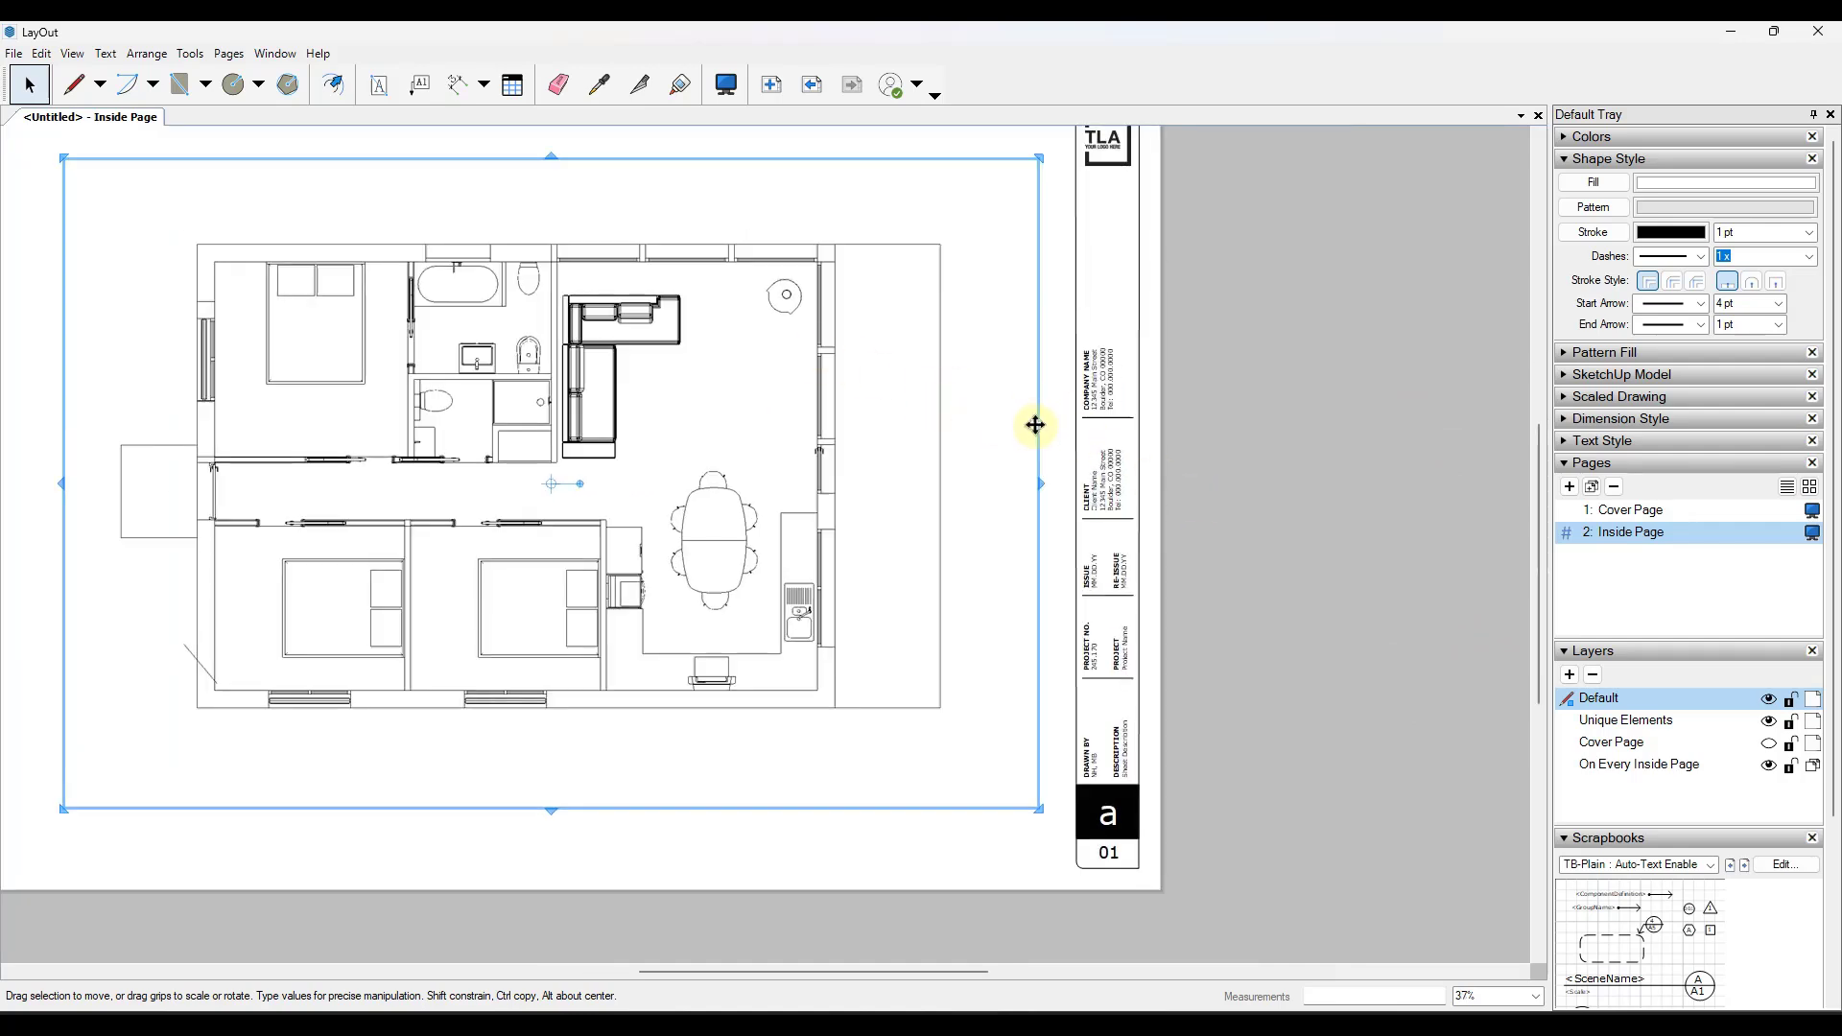
pyautogui.scroll(-1, 1024, 414)
pyautogui.scroll(1, 1101, 431)
pyautogui.scroll(-1, 1085, 435)
pyautogui.scroll(1, 1106, 494)
pyautogui.scroll(1, 1106, 494)
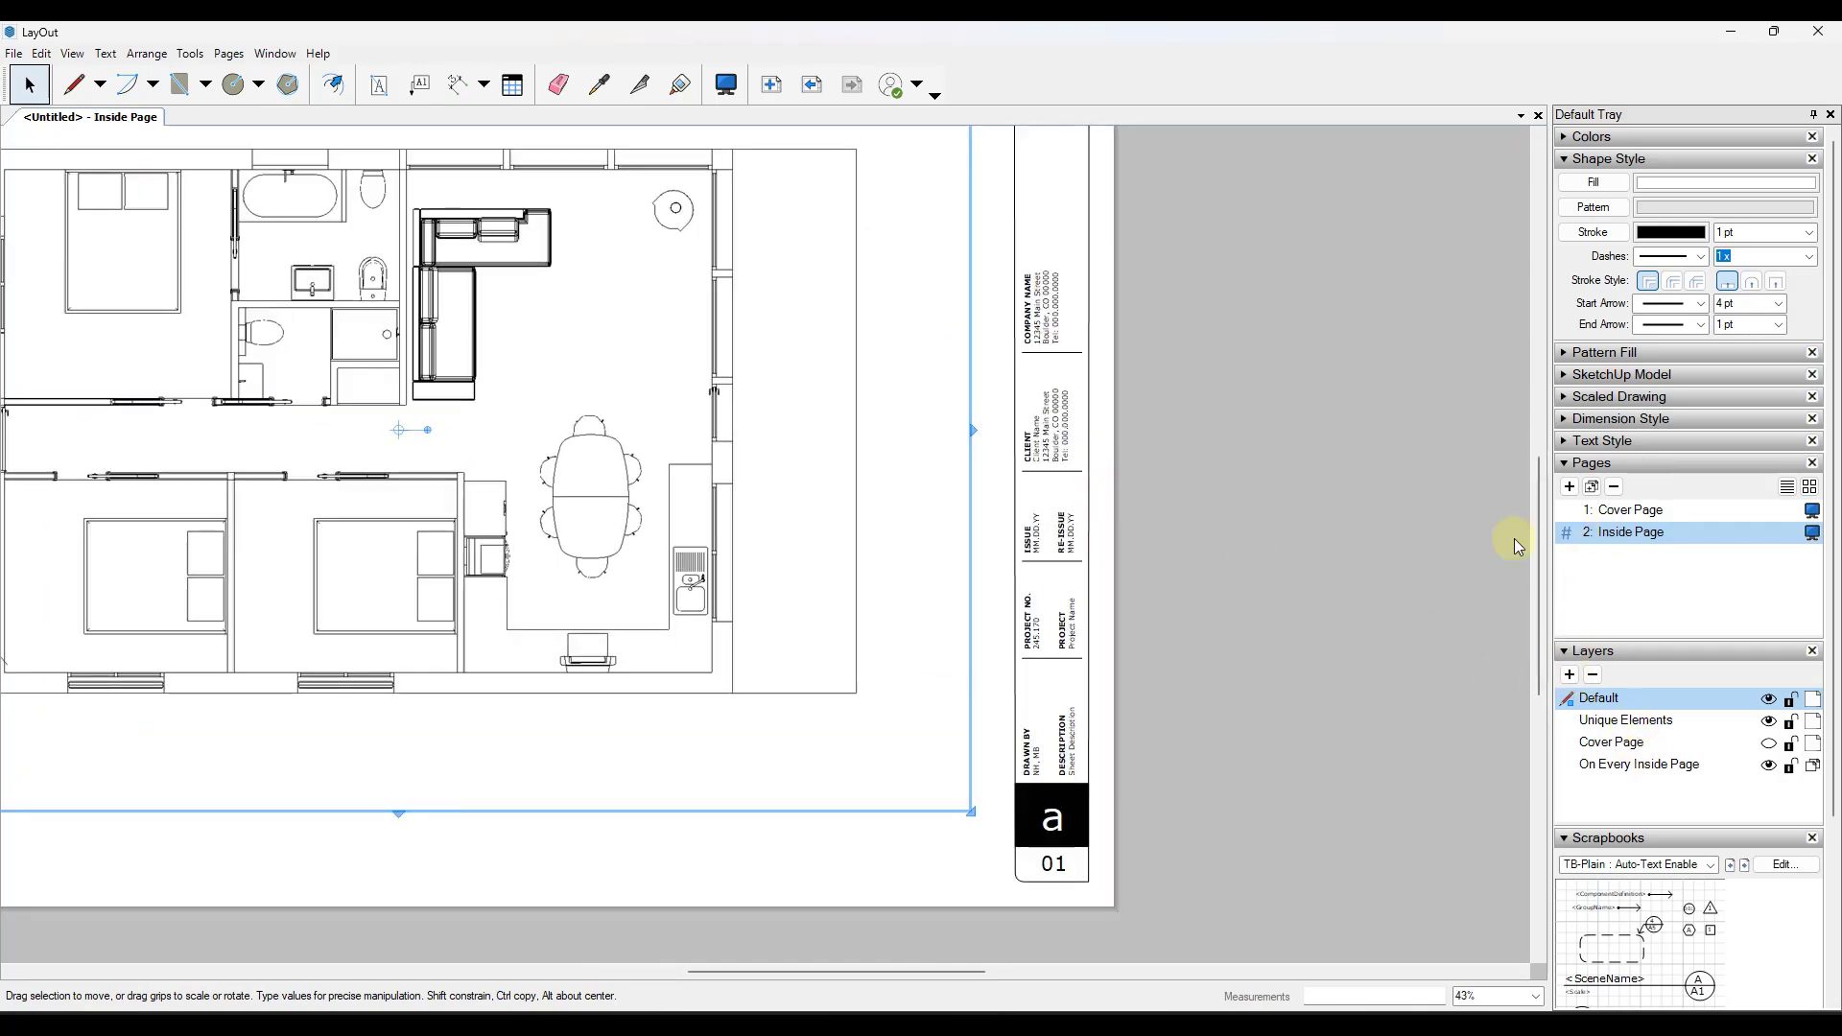
pyautogui.click(1047, 748)
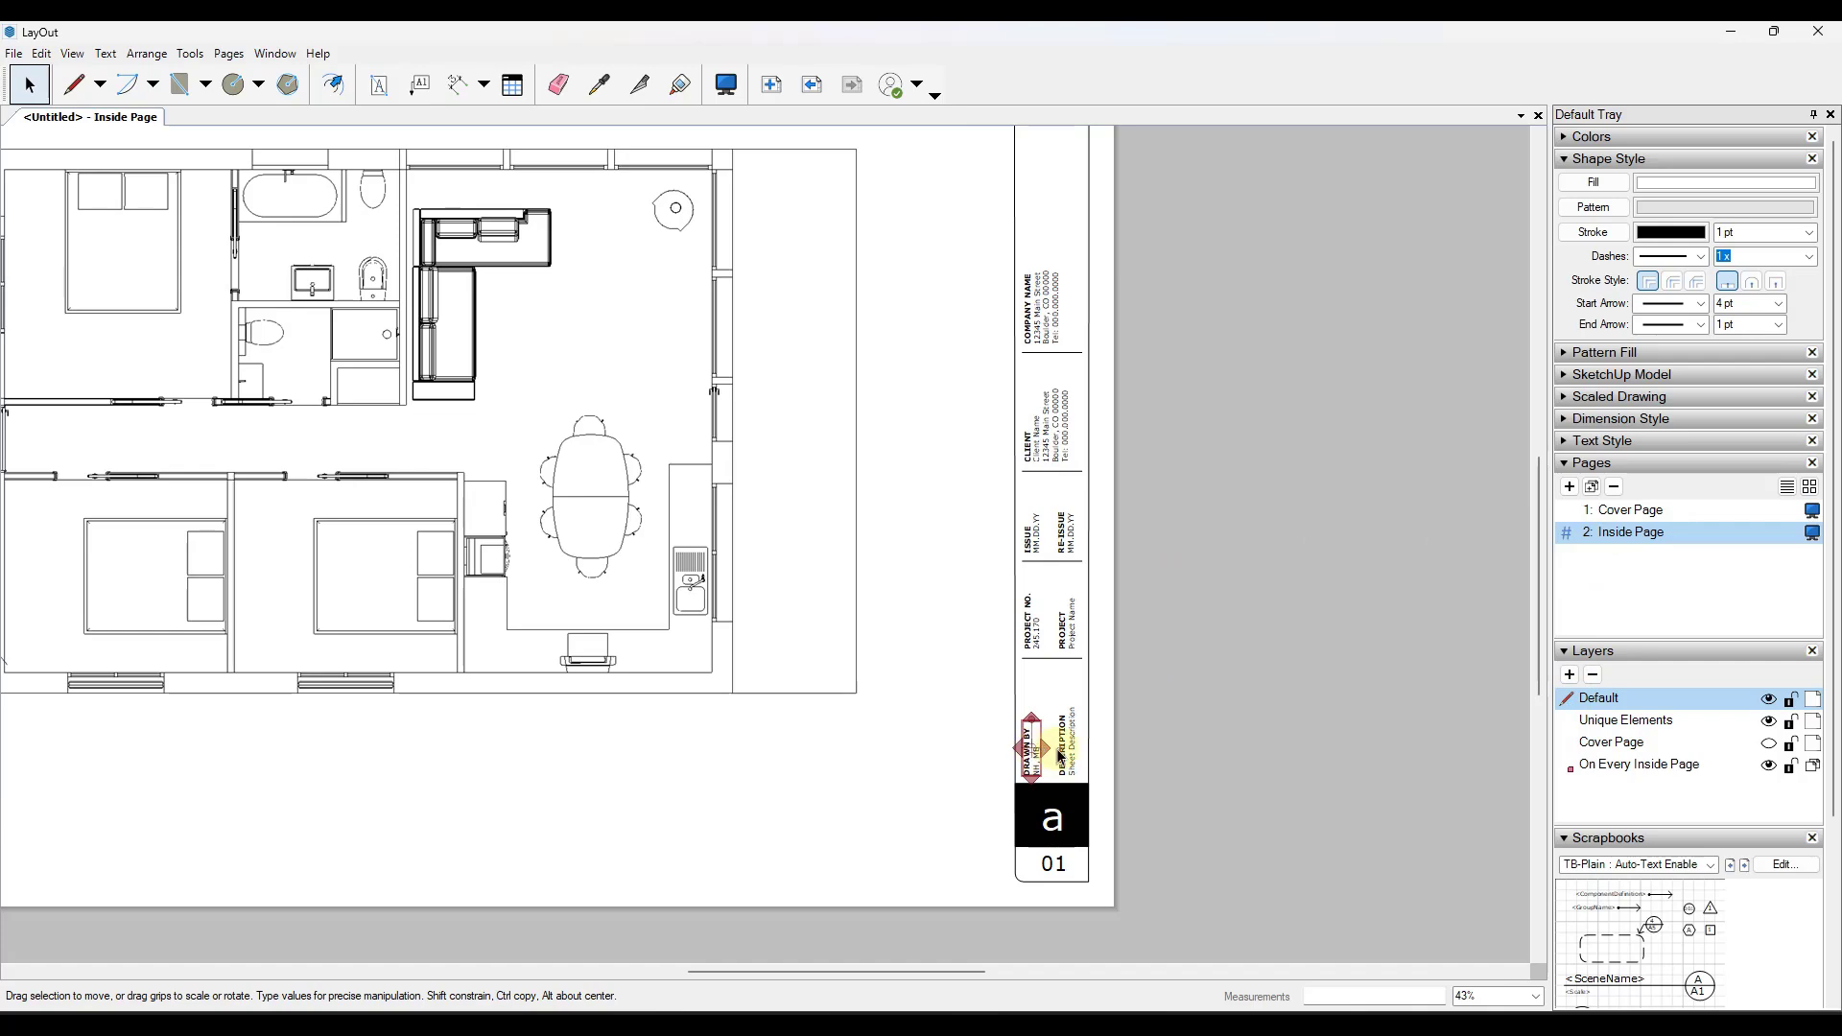
pyautogui.click(1071, 757)
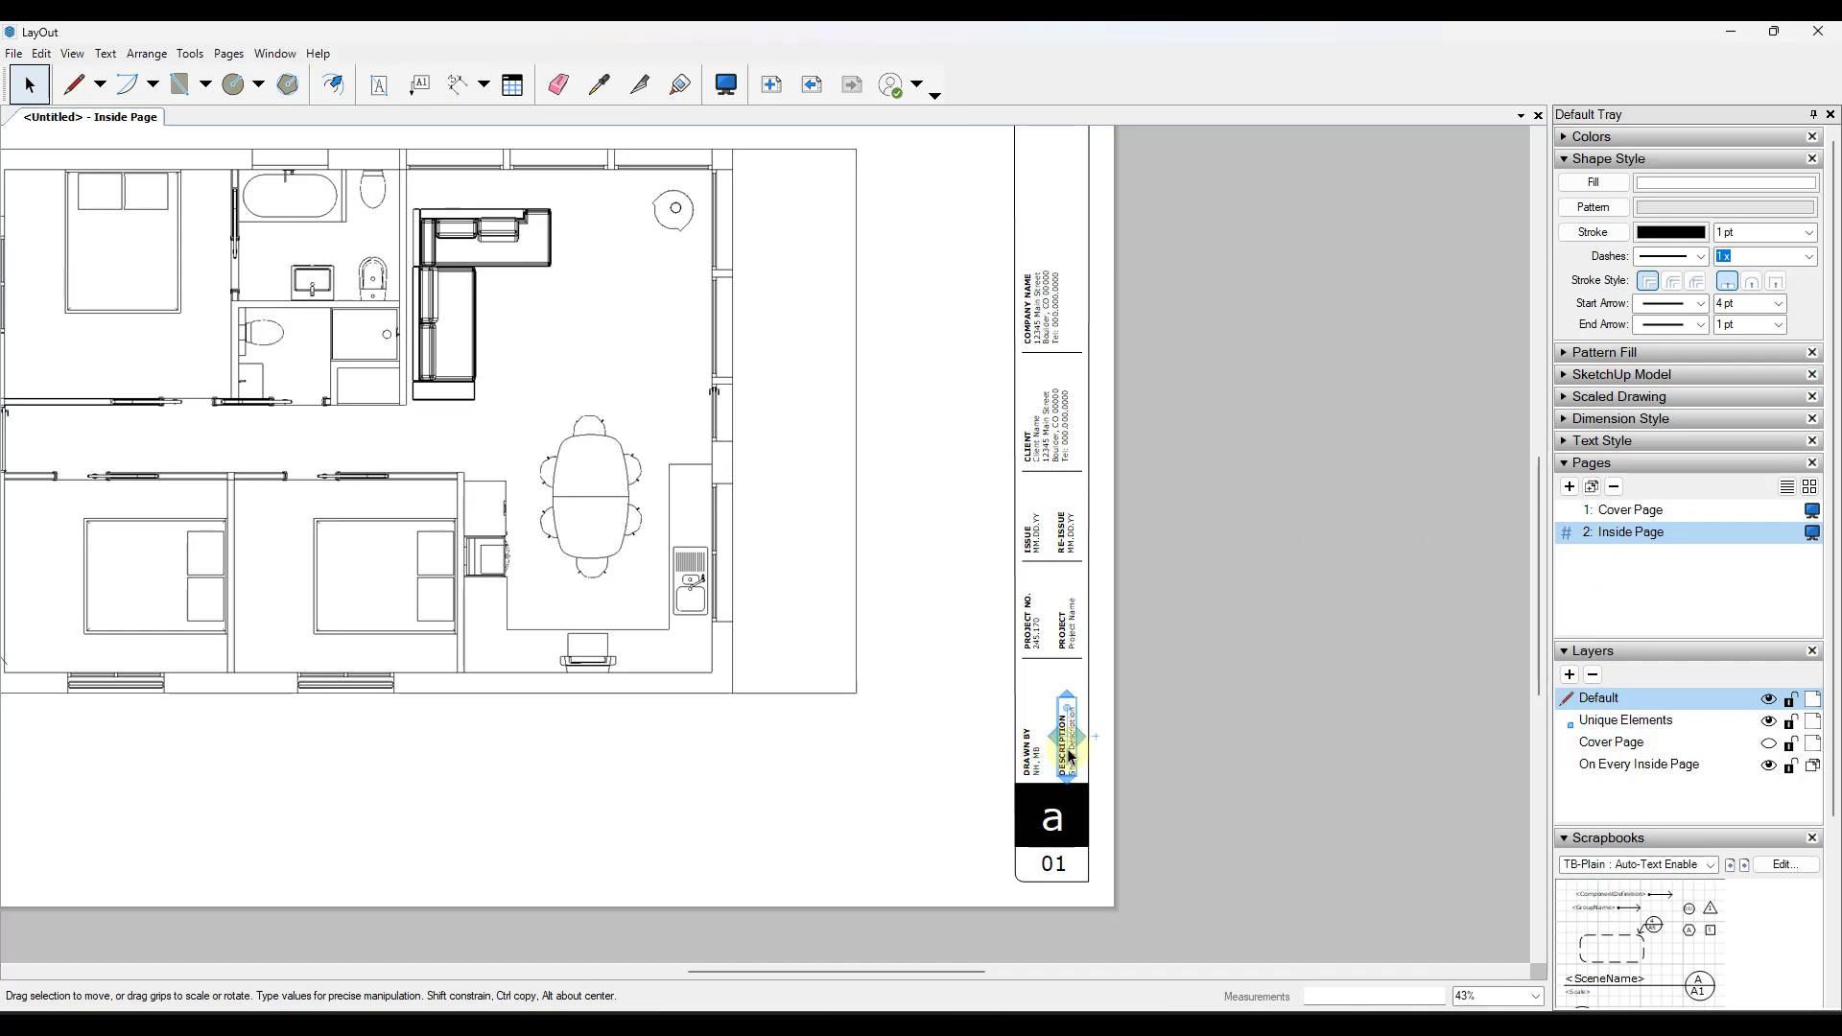
pyautogui.click(1032, 628)
pyautogui.click(1029, 526)
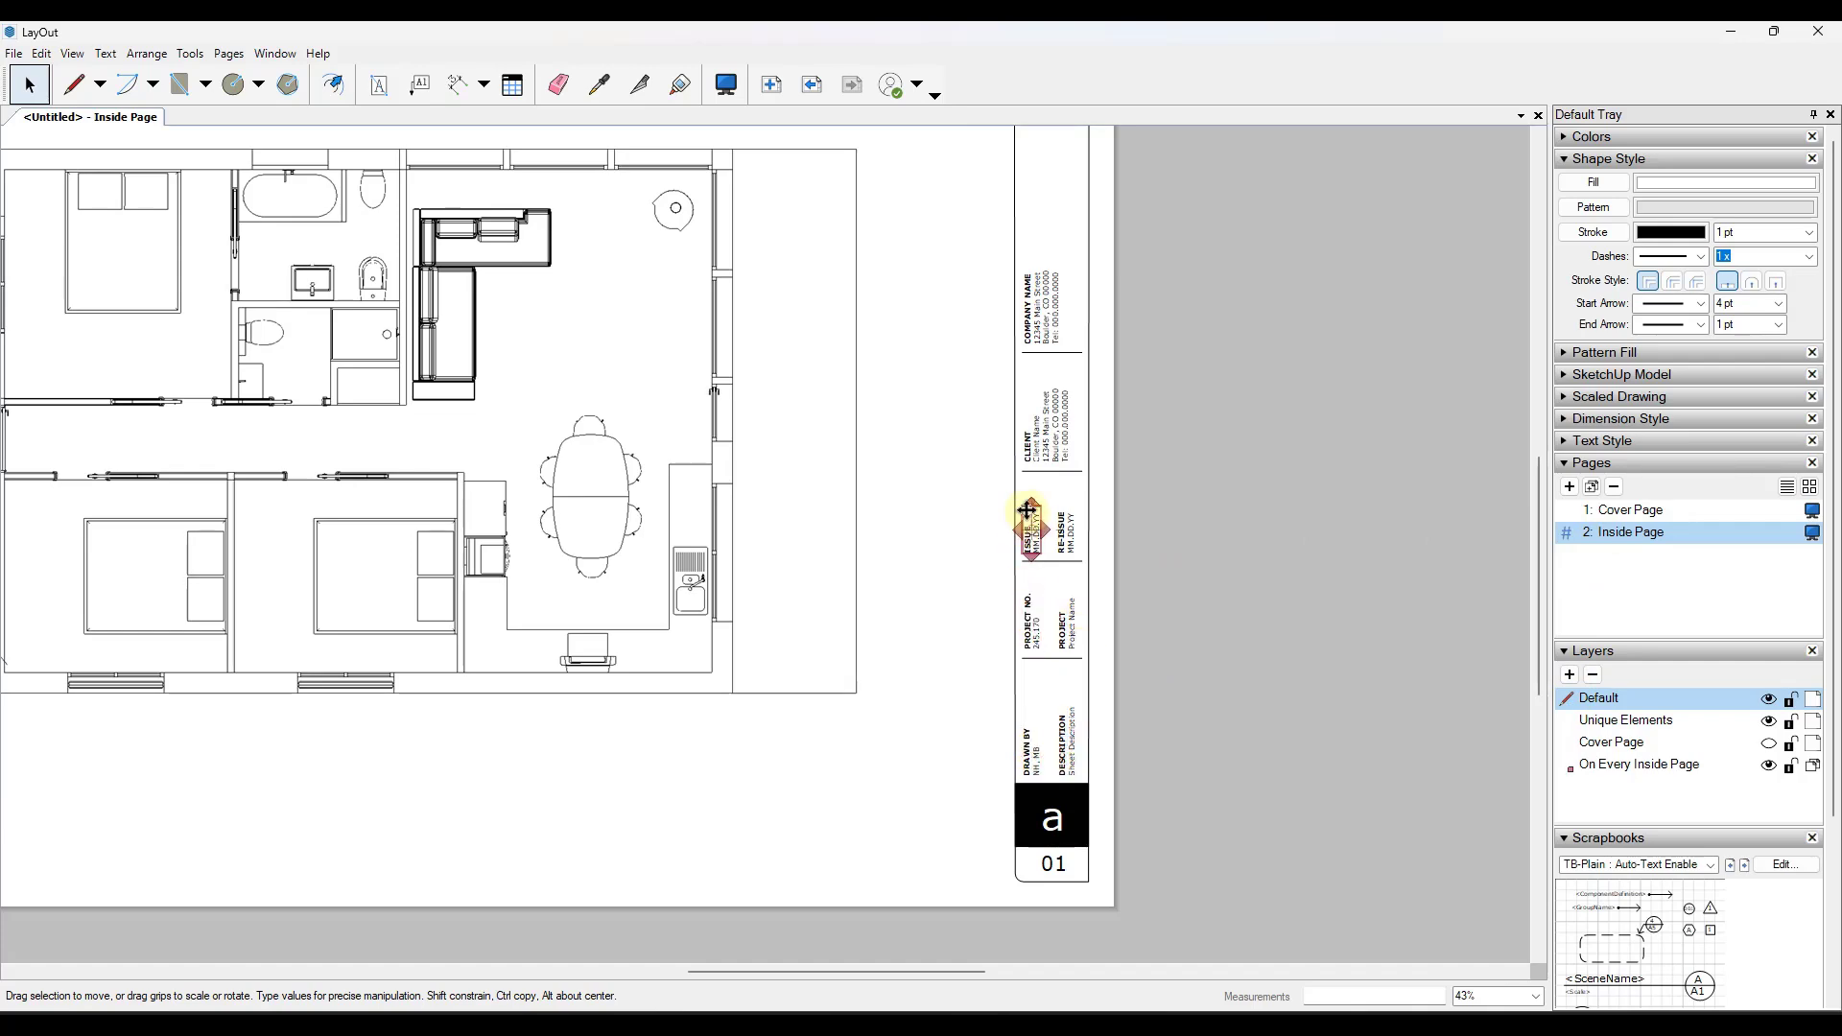
pyautogui.click(1034, 449)
pyautogui.click(1041, 327)
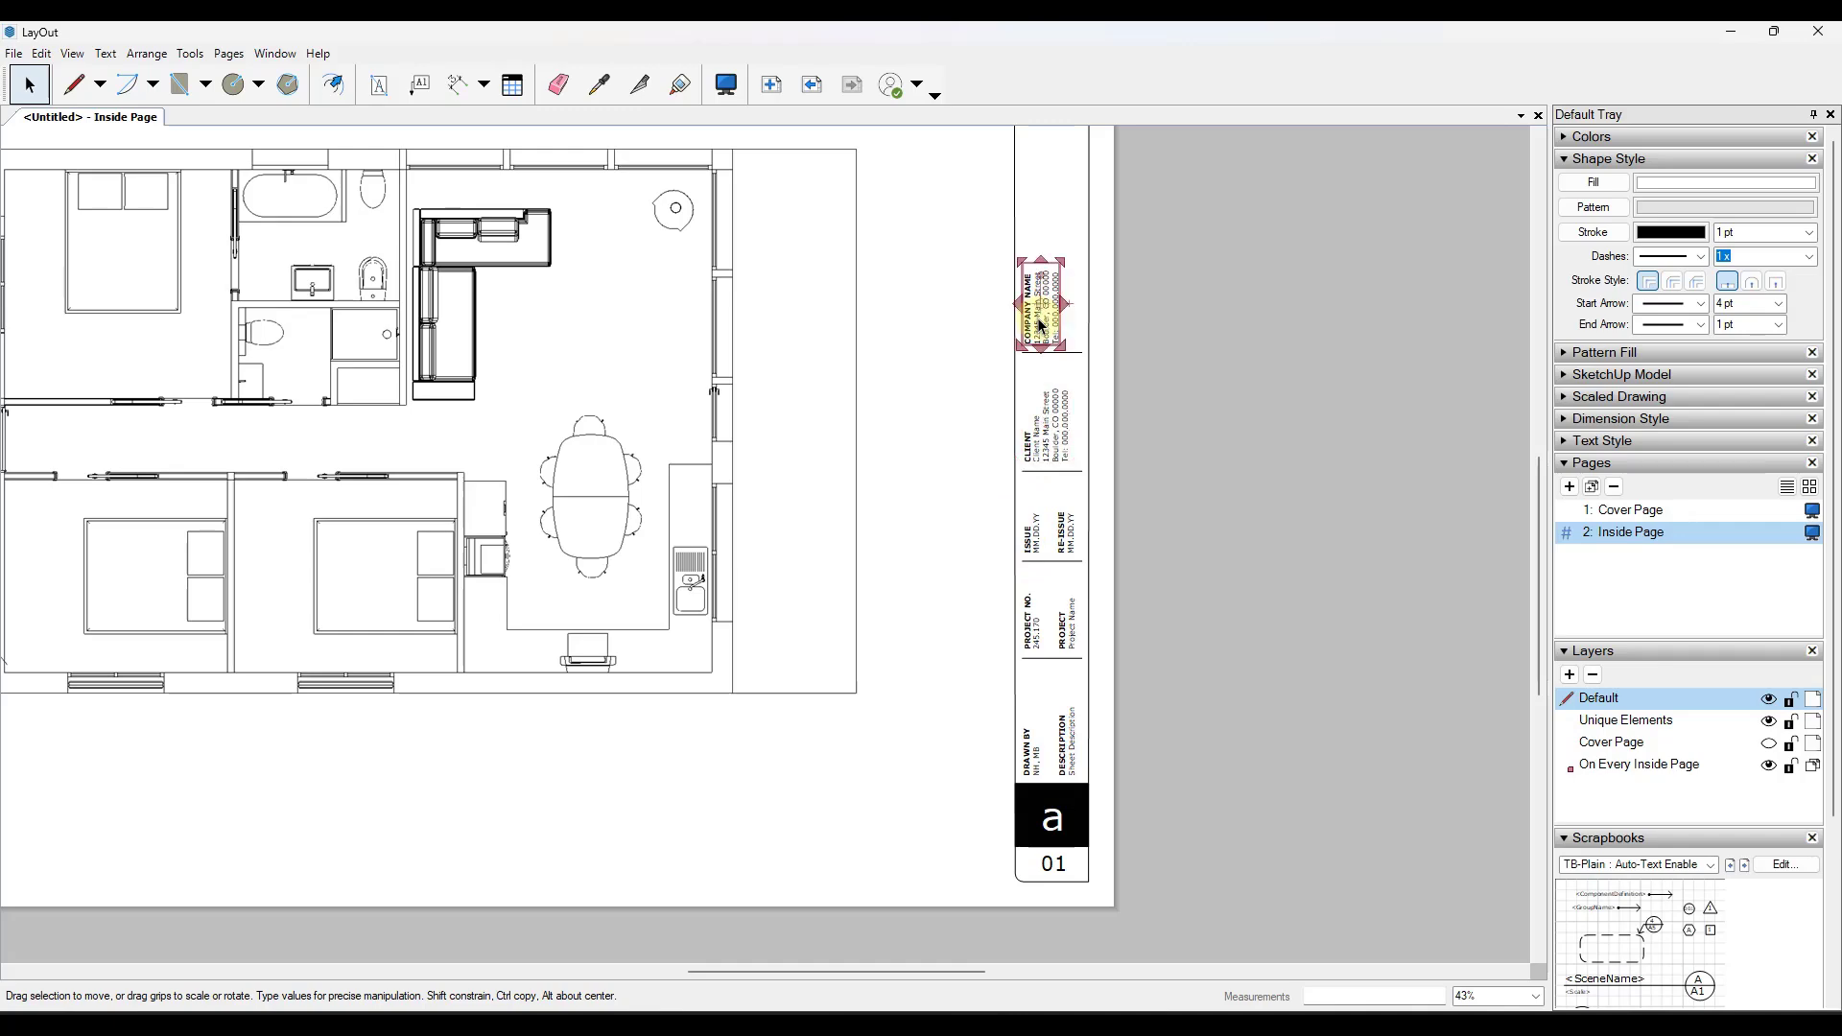
pyautogui.scroll(4, 1055, 281)
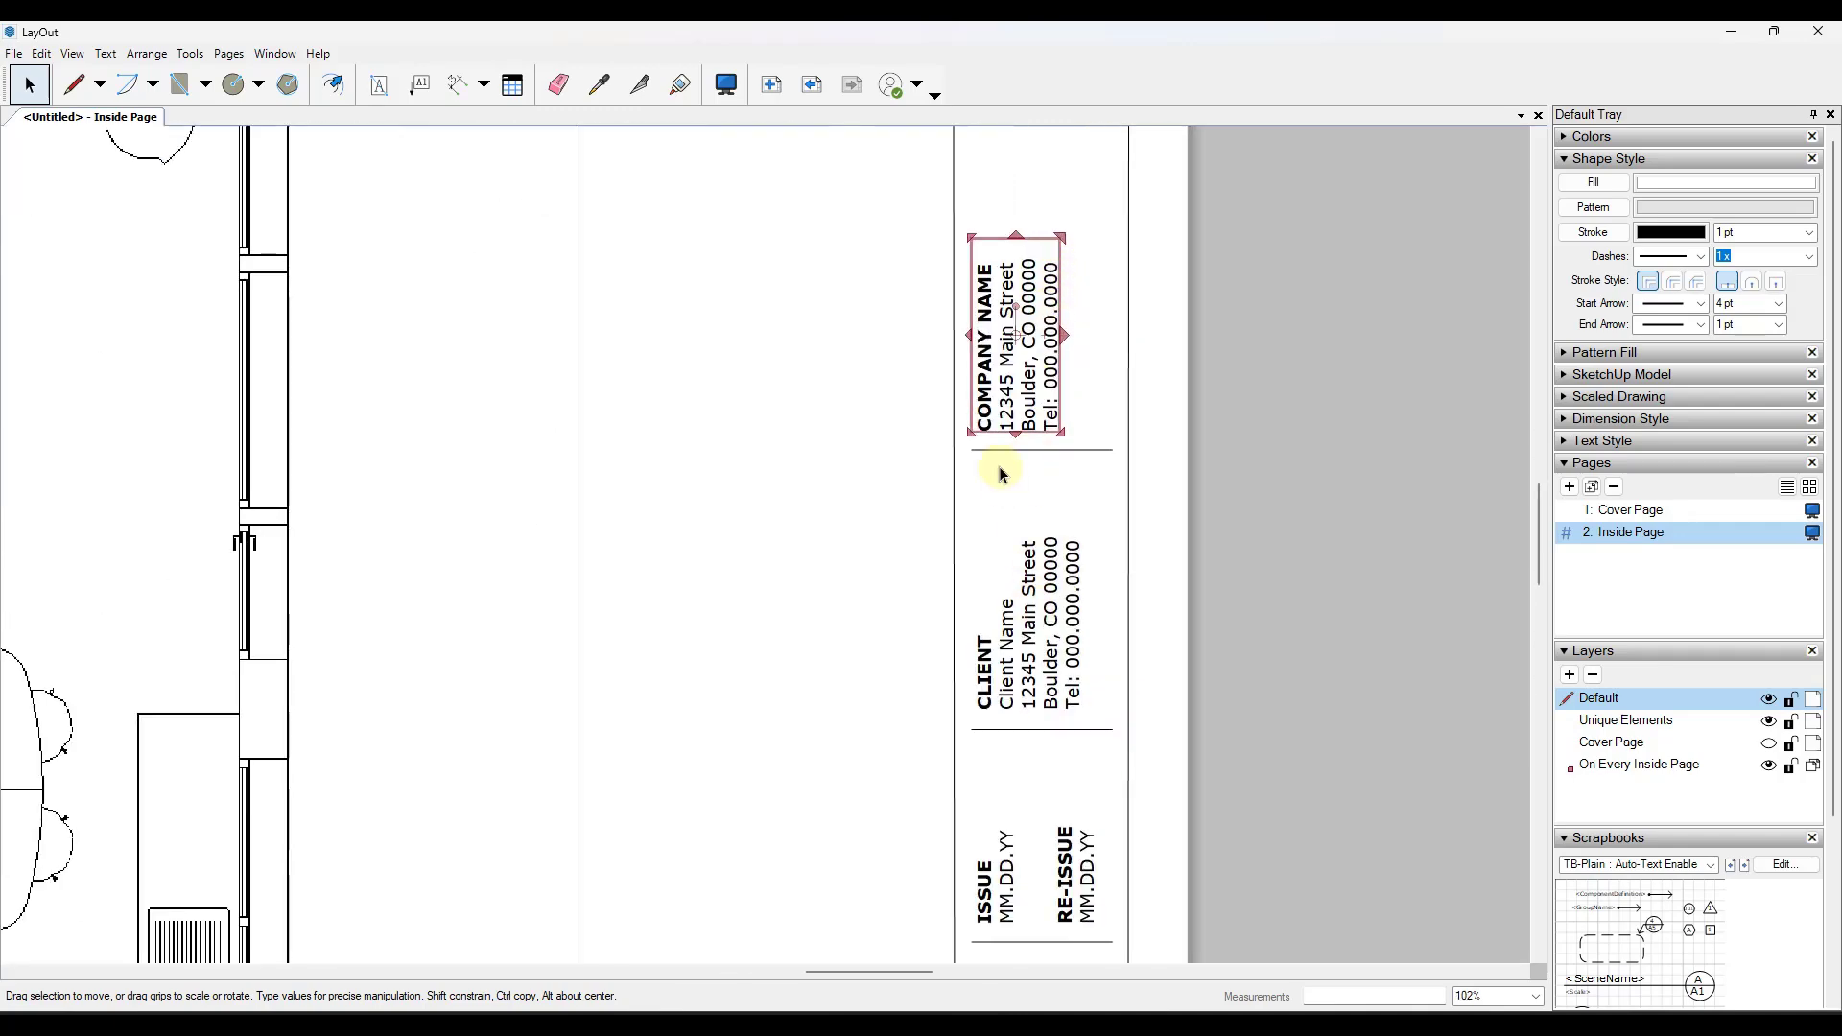
pyautogui.scroll(-3, 1060, 805)
pyautogui.click(1063, 811)
pyautogui.scroll(-3, 1074, 786)
pyautogui.scroll(1, 1074, 787)
pyautogui.click(1023, 760)
pyautogui.click(1023, 916)
pyautogui.scroll(-2, 1026, 811)
pyautogui.scroll(3, 1026, 811)
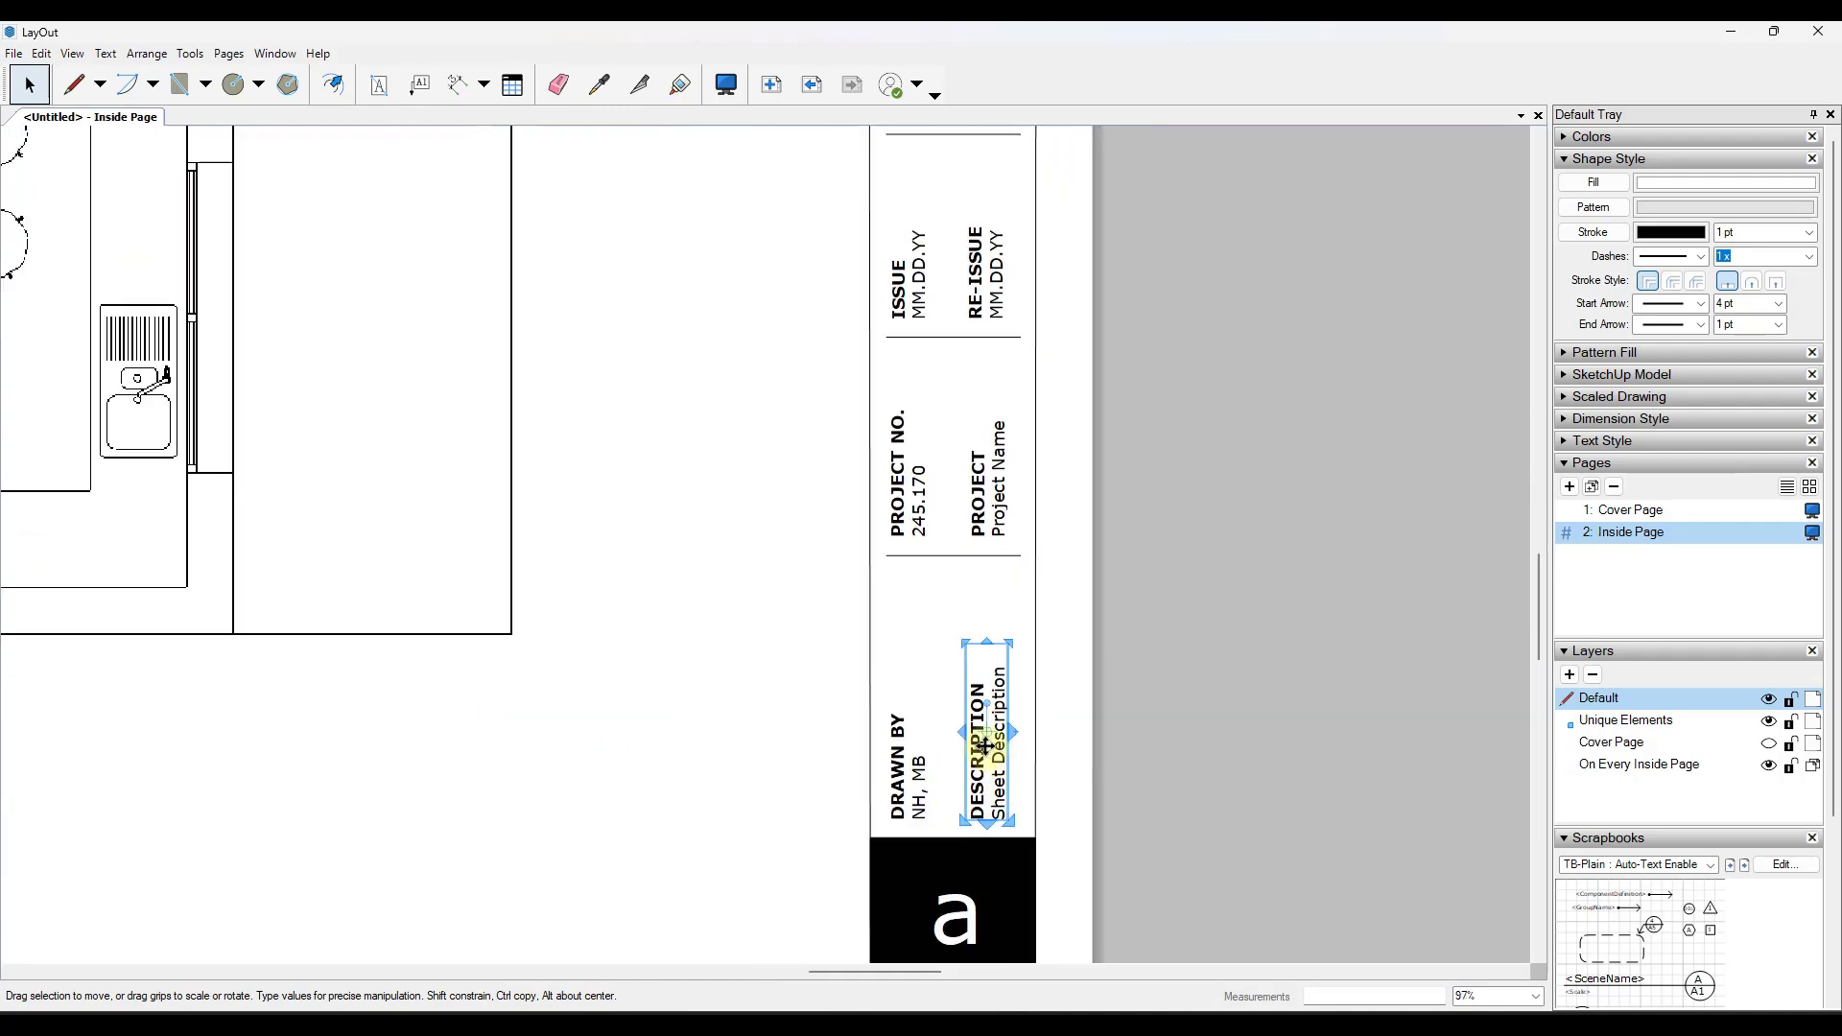
pyautogui.click(916, 298)
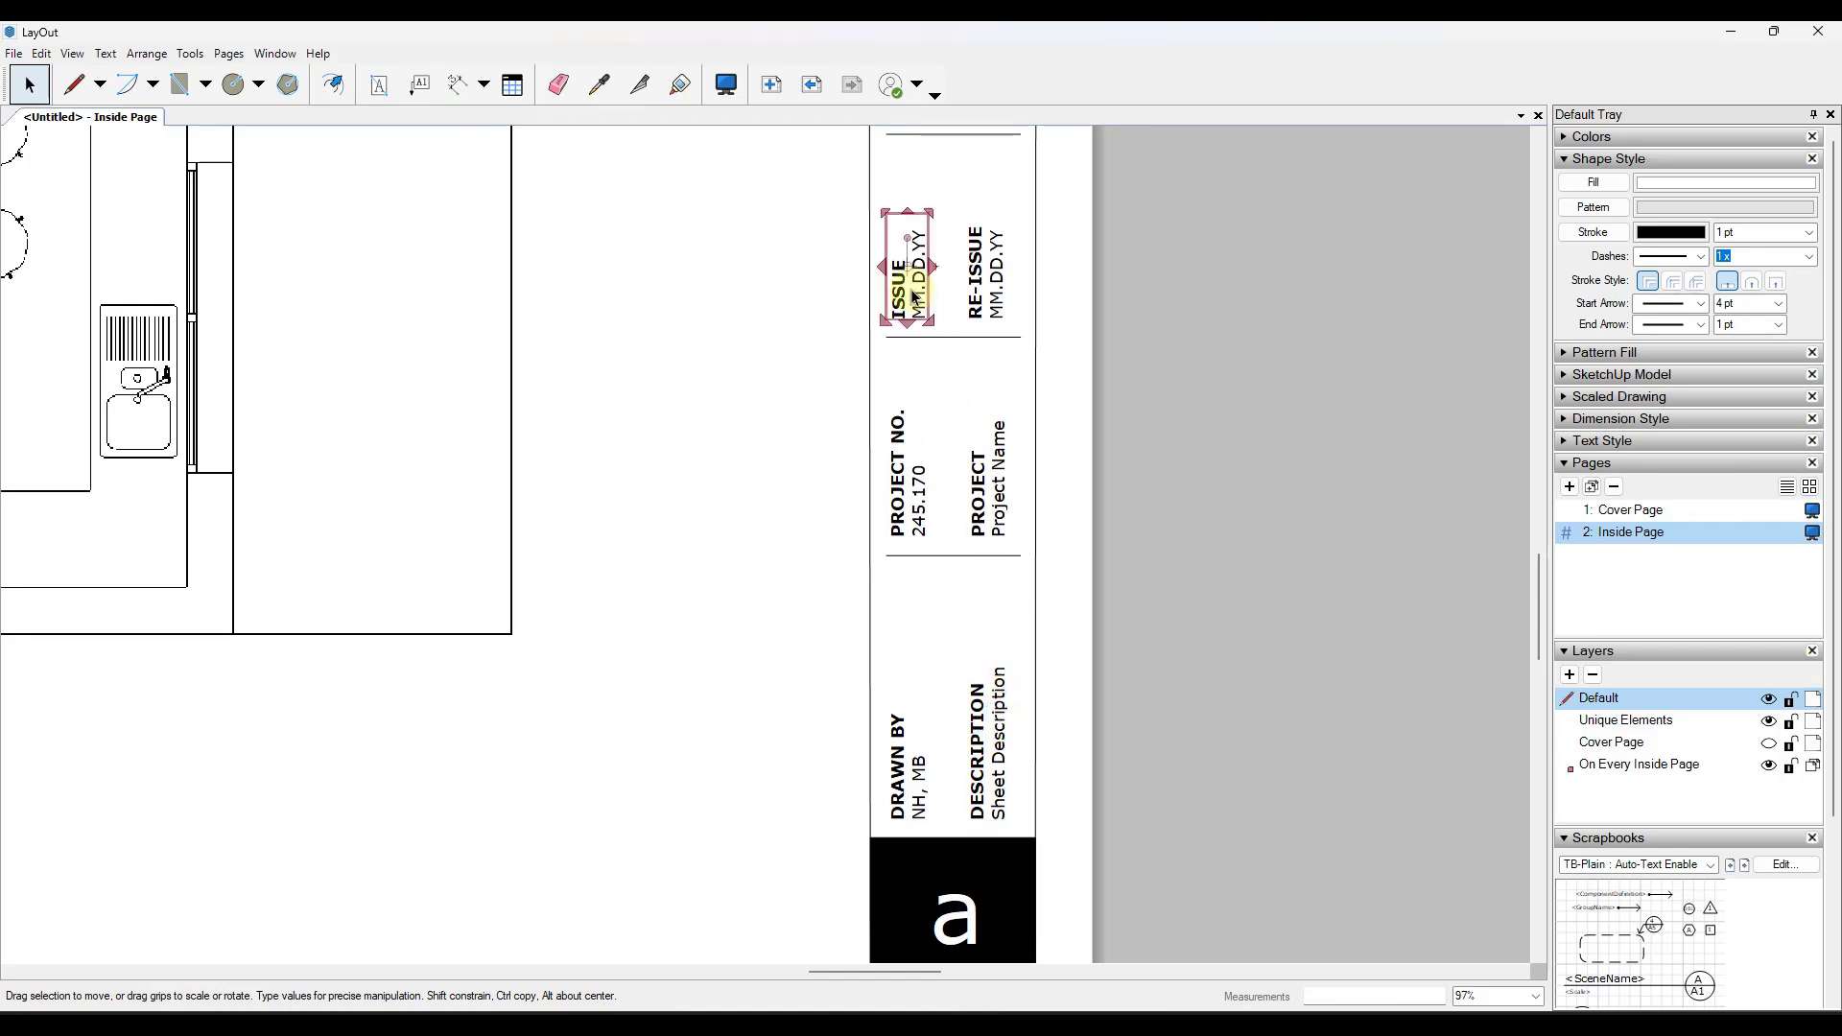
pyautogui.rightClick(913, 292)
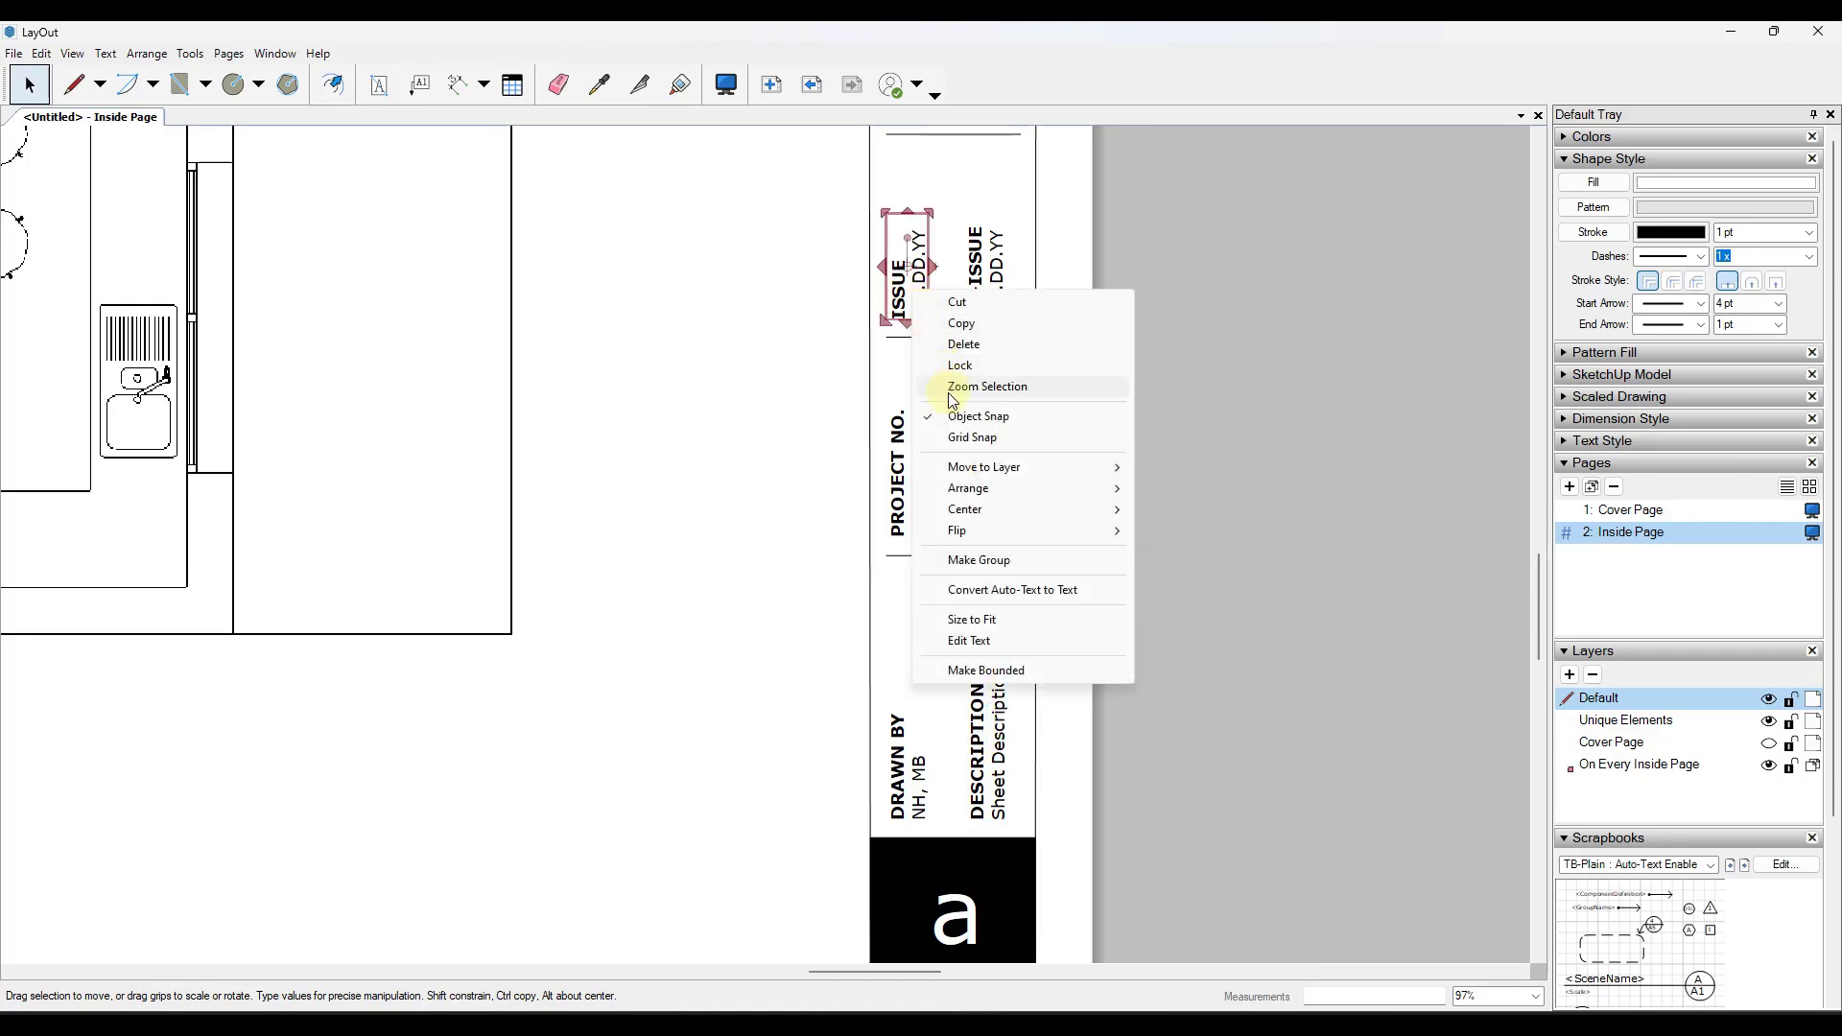
# - Move ISSUE text to On Every Inside Page; show Cover Page layer, unshared, contents on this page only
pyautogui.moveTo(975, 470)
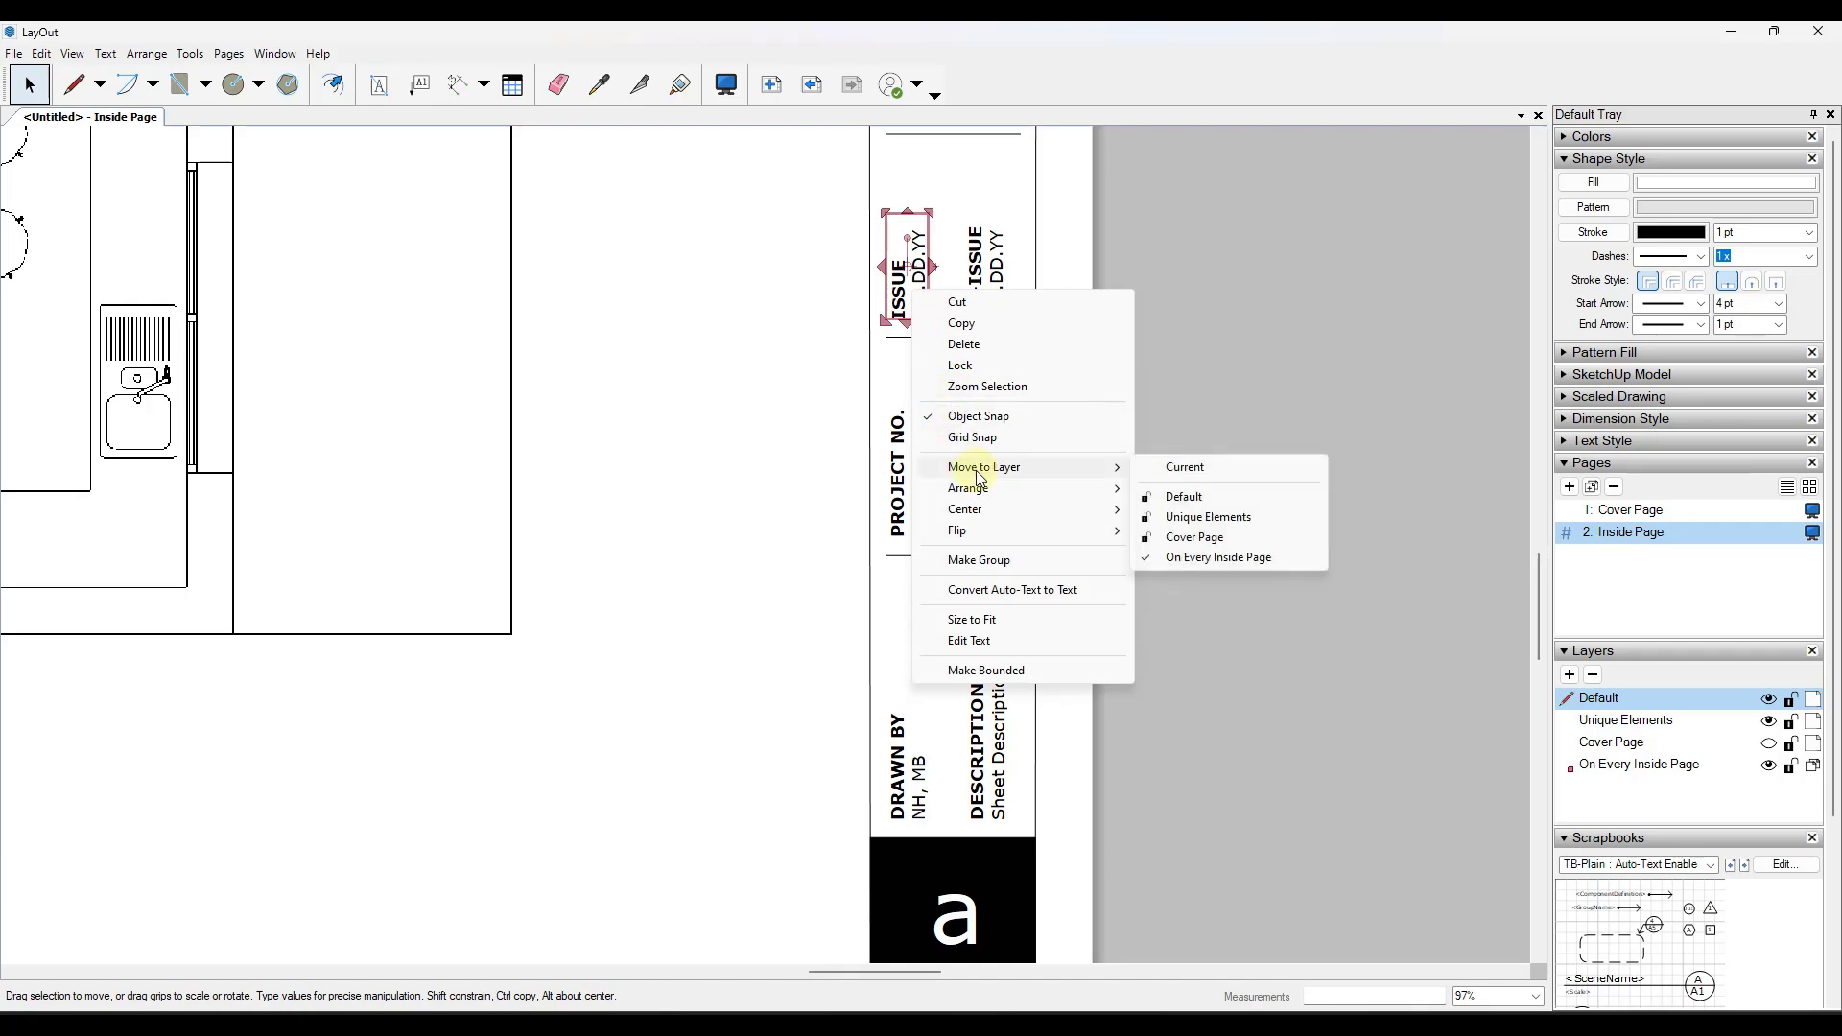
pyautogui.click(1209, 562)
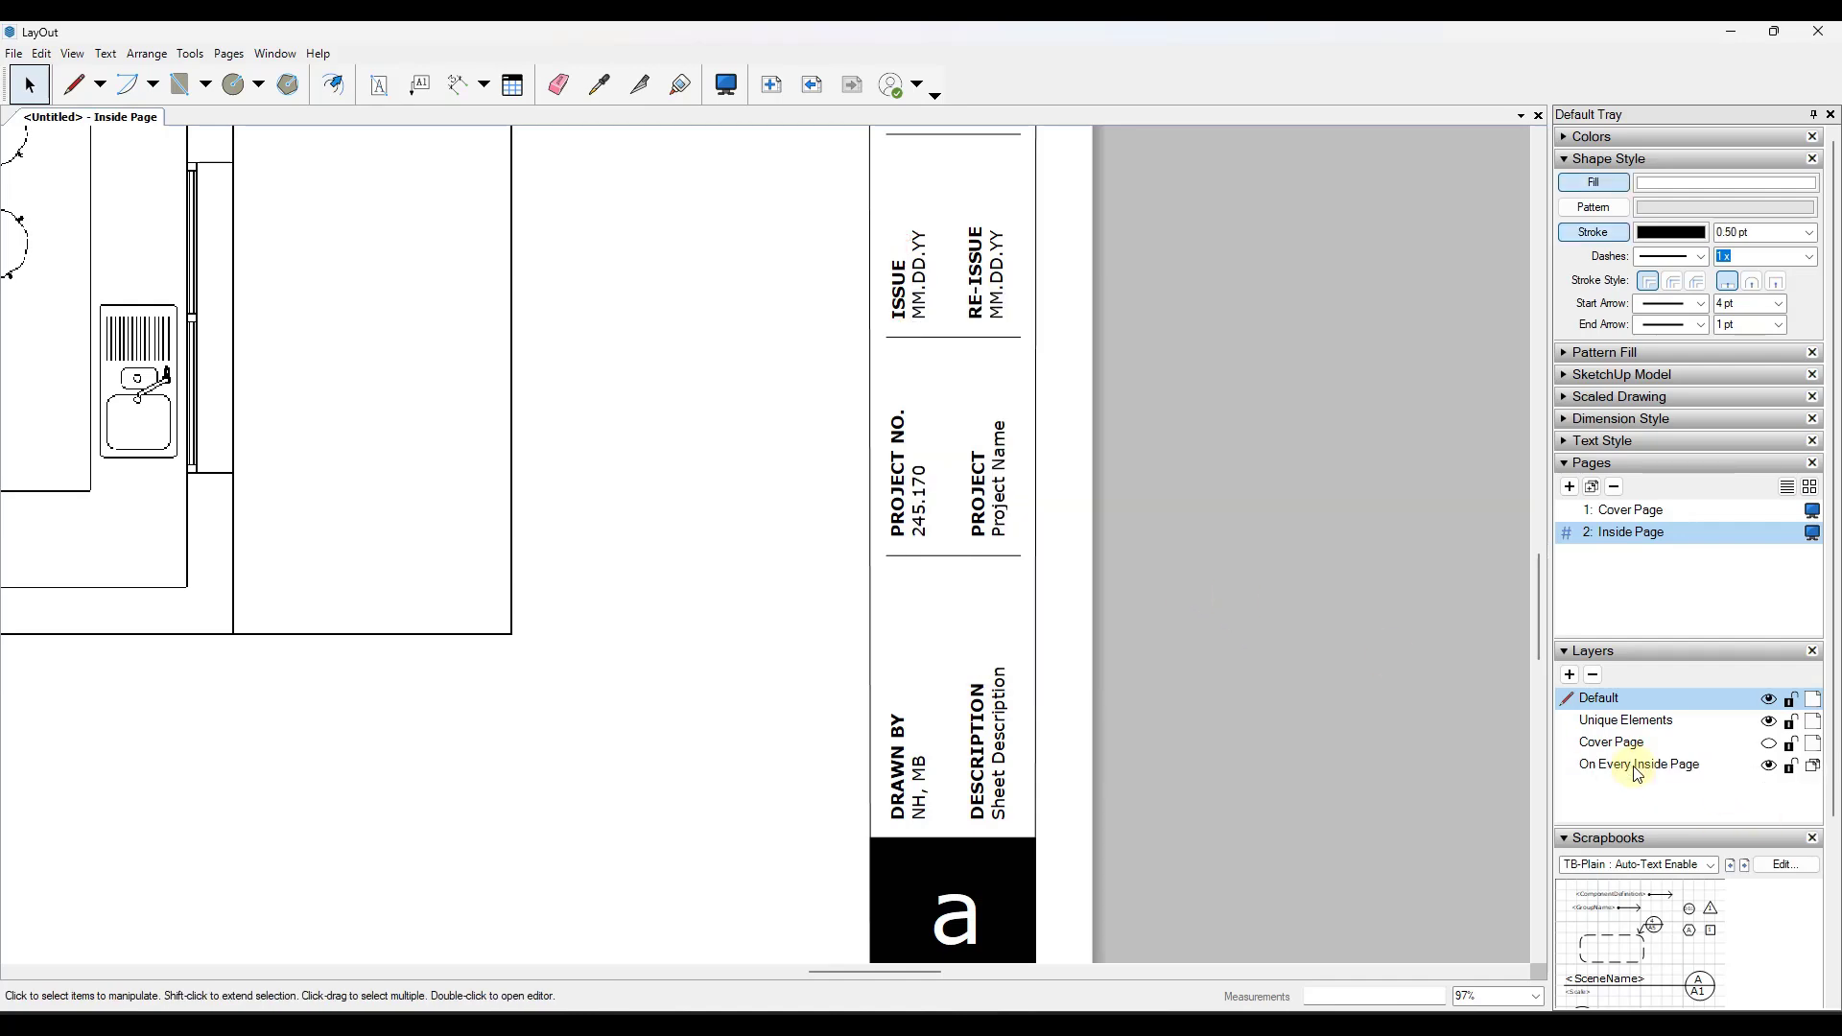
pyautogui.click(1813, 744)
pyautogui.click(1813, 745)
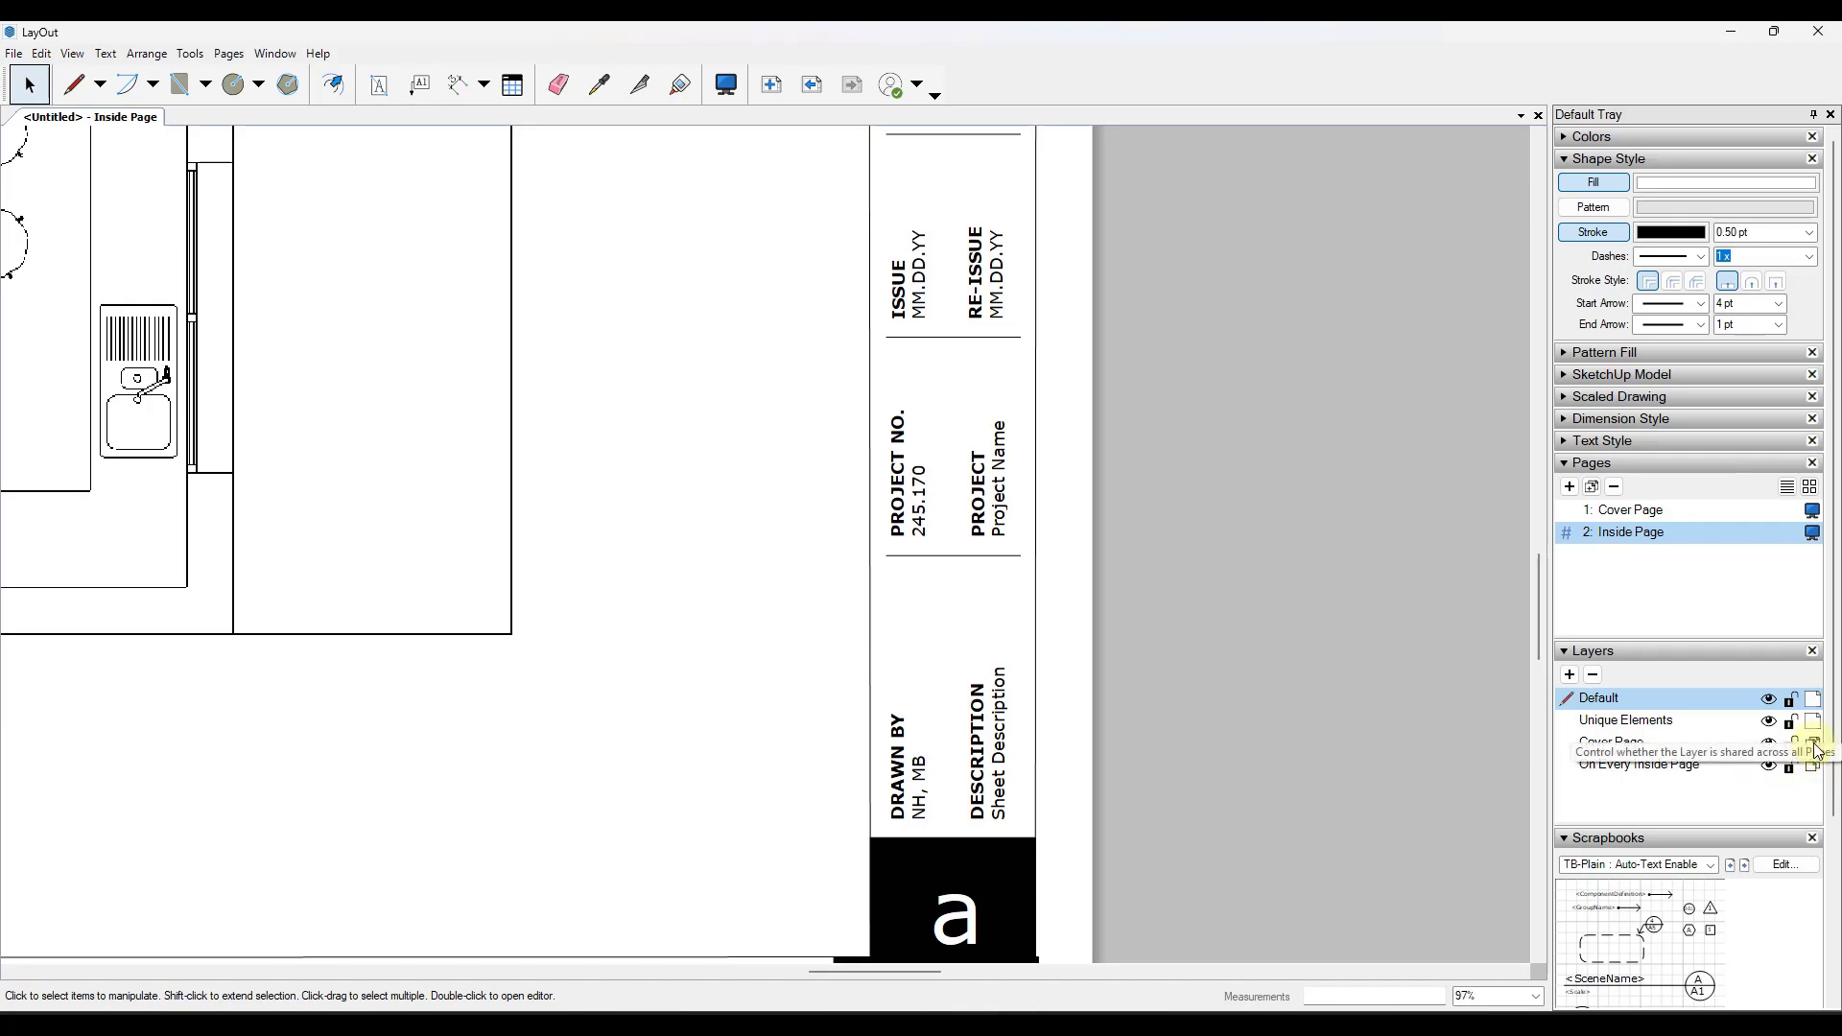
pyautogui.click(1813, 745)
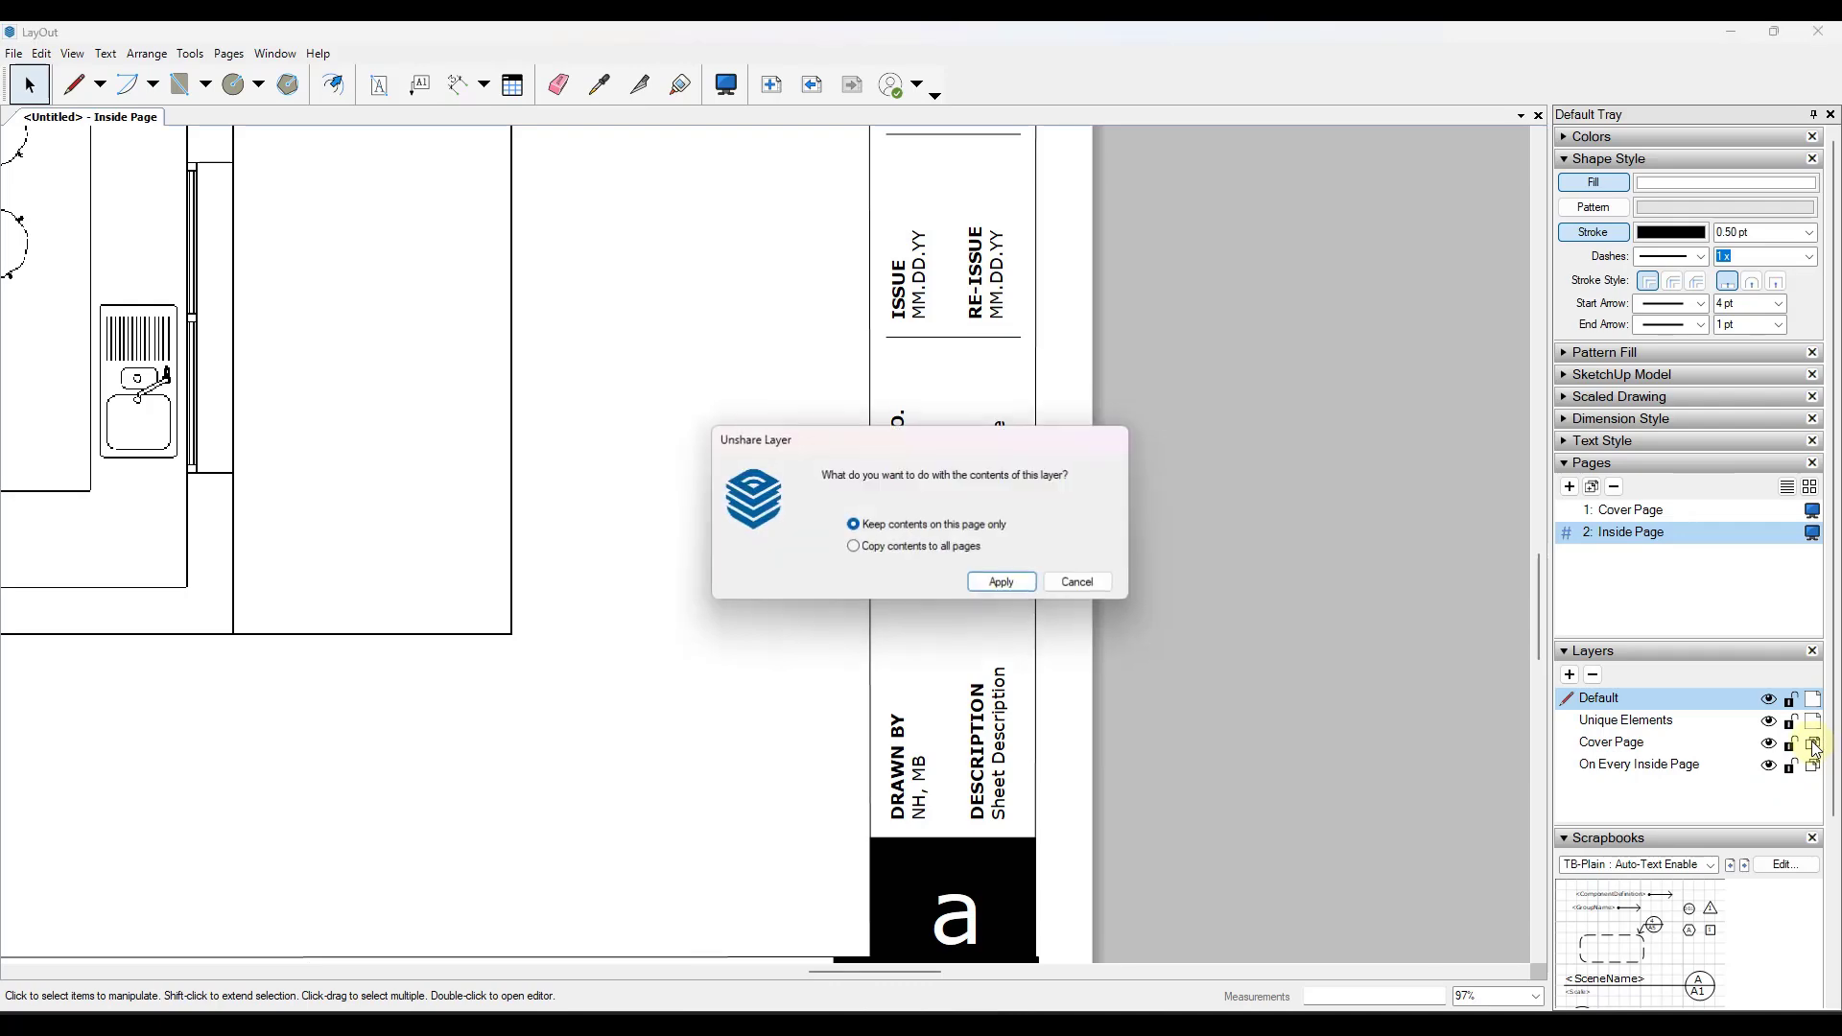
pyautogui.click(1002, 583)
pyautogui.scroll(-5, 1023, 588)
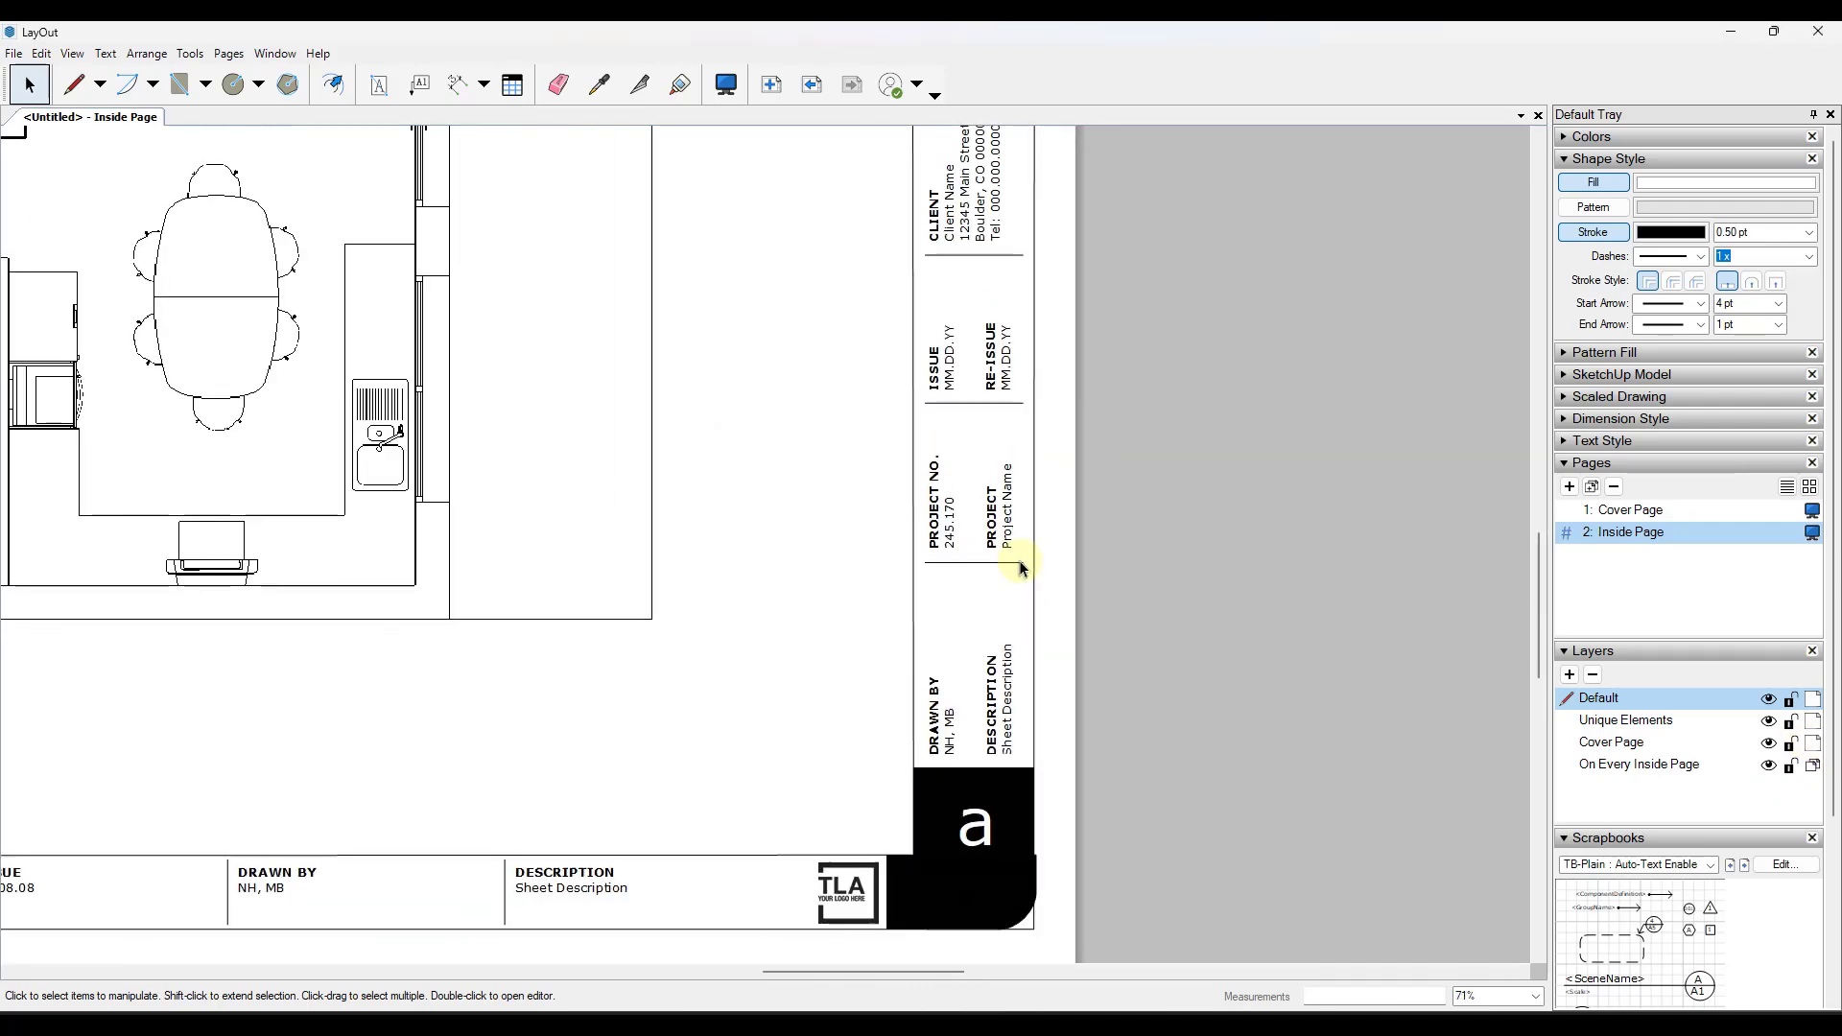
# - Add a new page, Page 3, and pan it back into view
pyautogui.click(1569, 487)
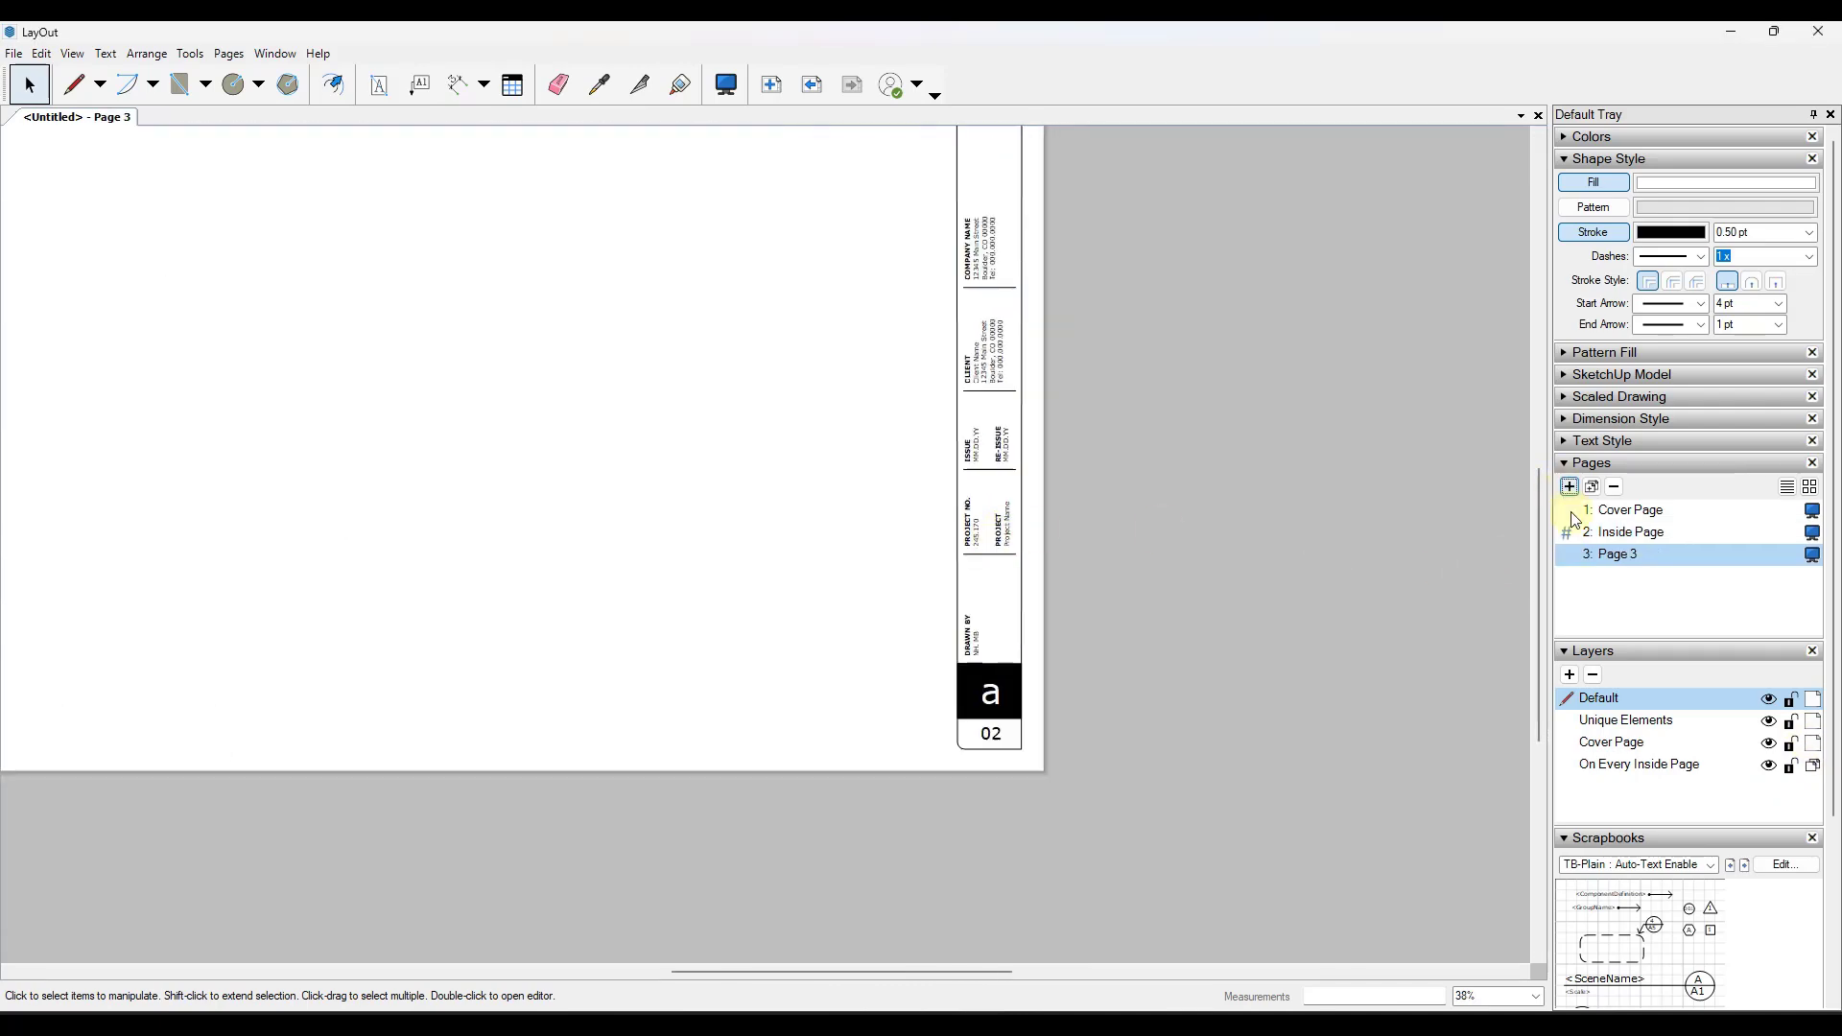
pyautogui.scroll(-2, 969, 581)
pyautogui.scroll(4, 969, 581)
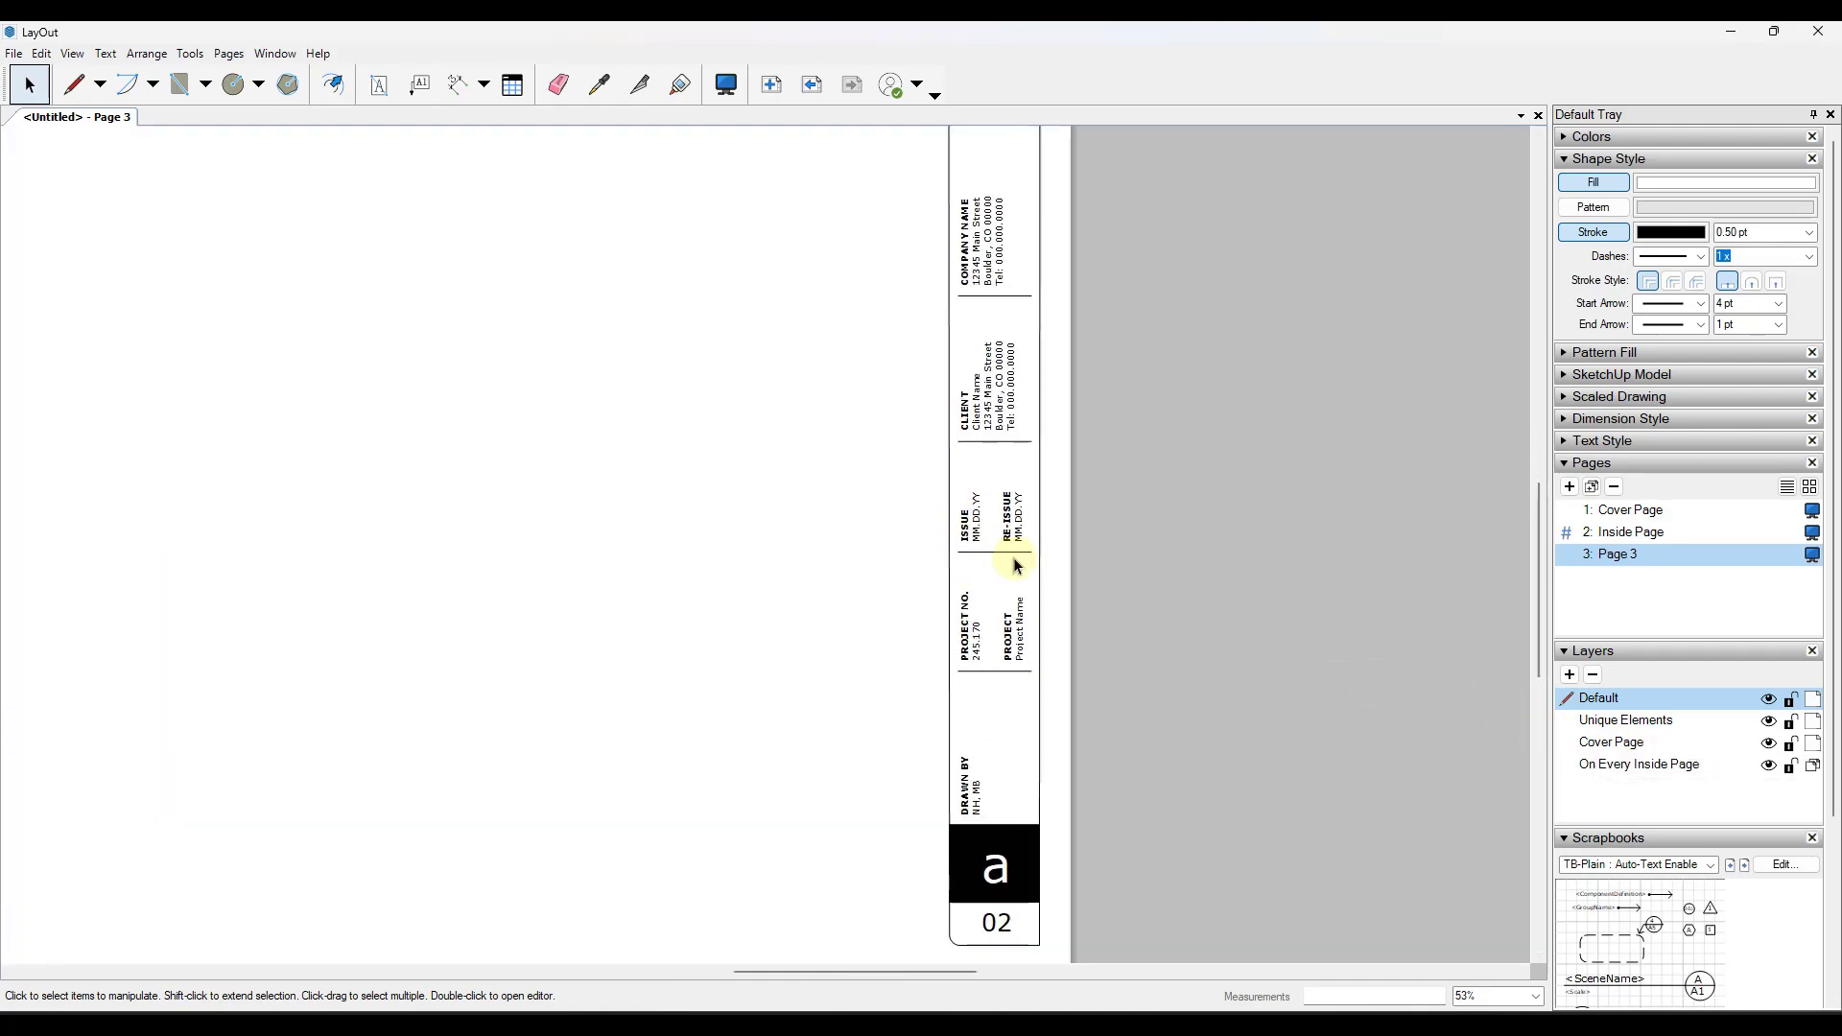
pyautogui.scroll(-4, 1045, 489)
pyautogui.scroll(2, 538, 428)
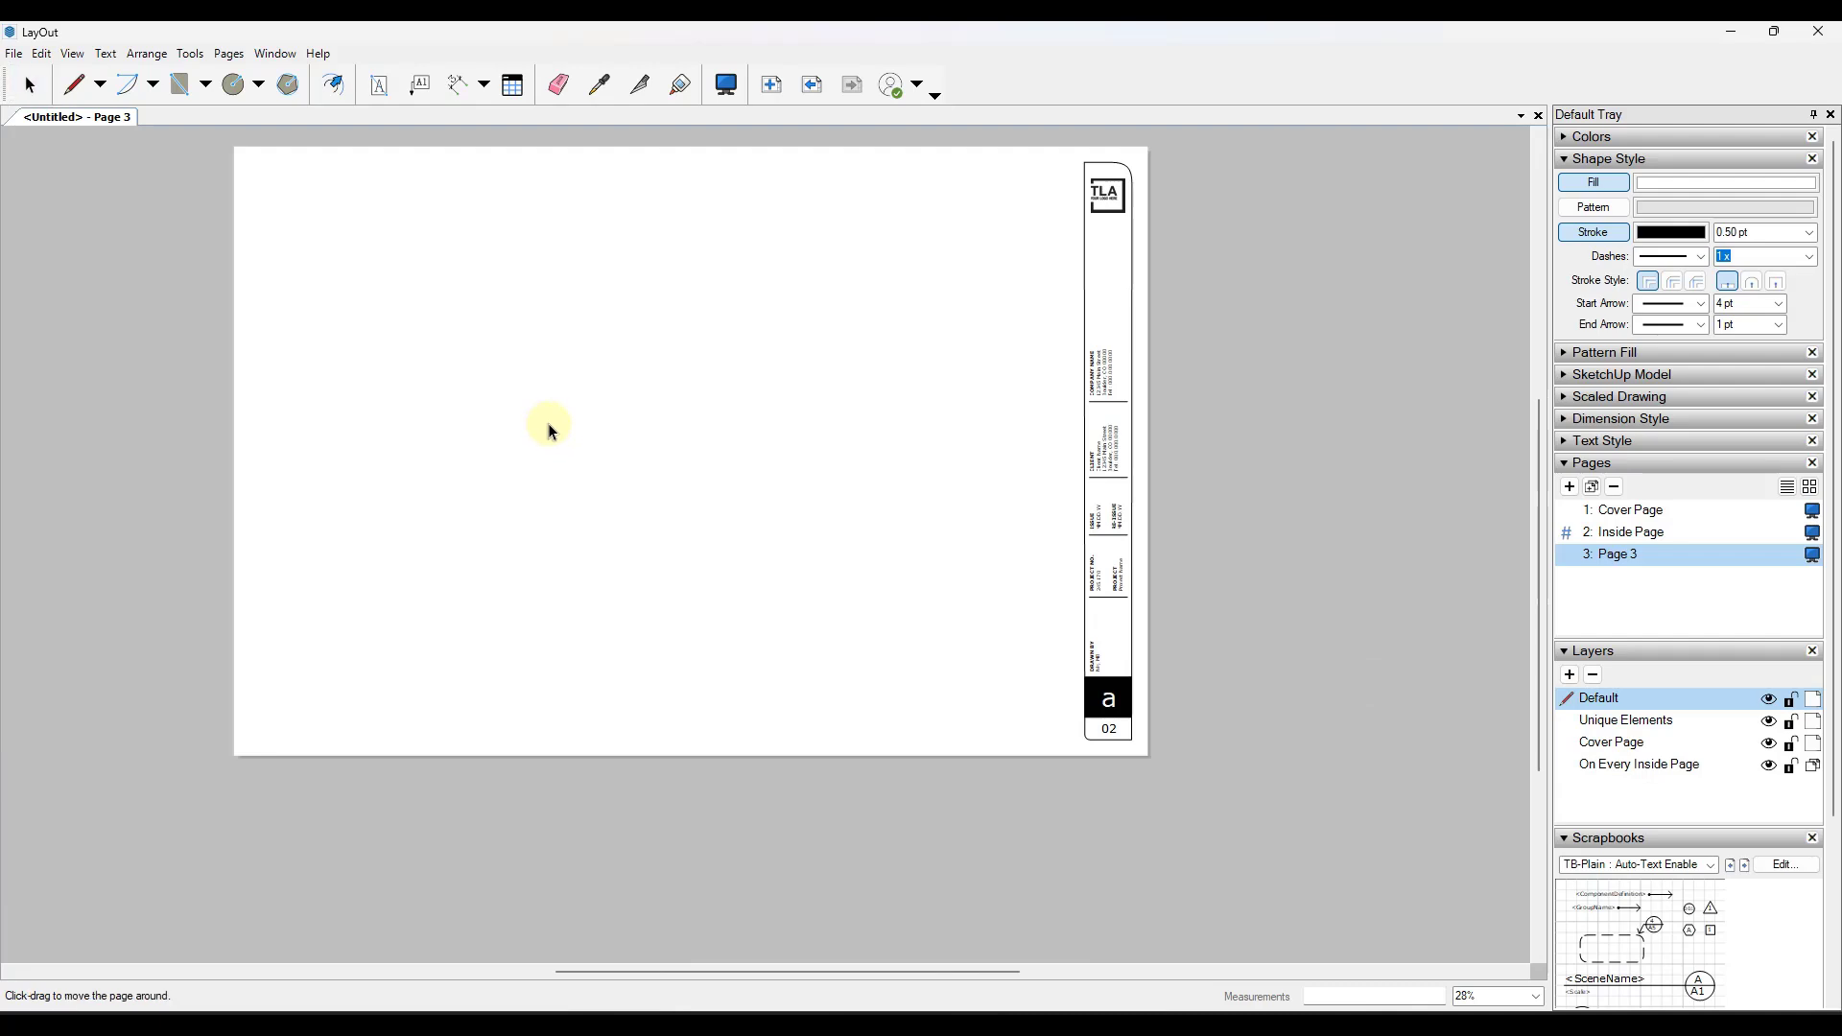
pyautogui.moveTo(549, 423); pyautogui.dragTo(617, 476, button='middle')
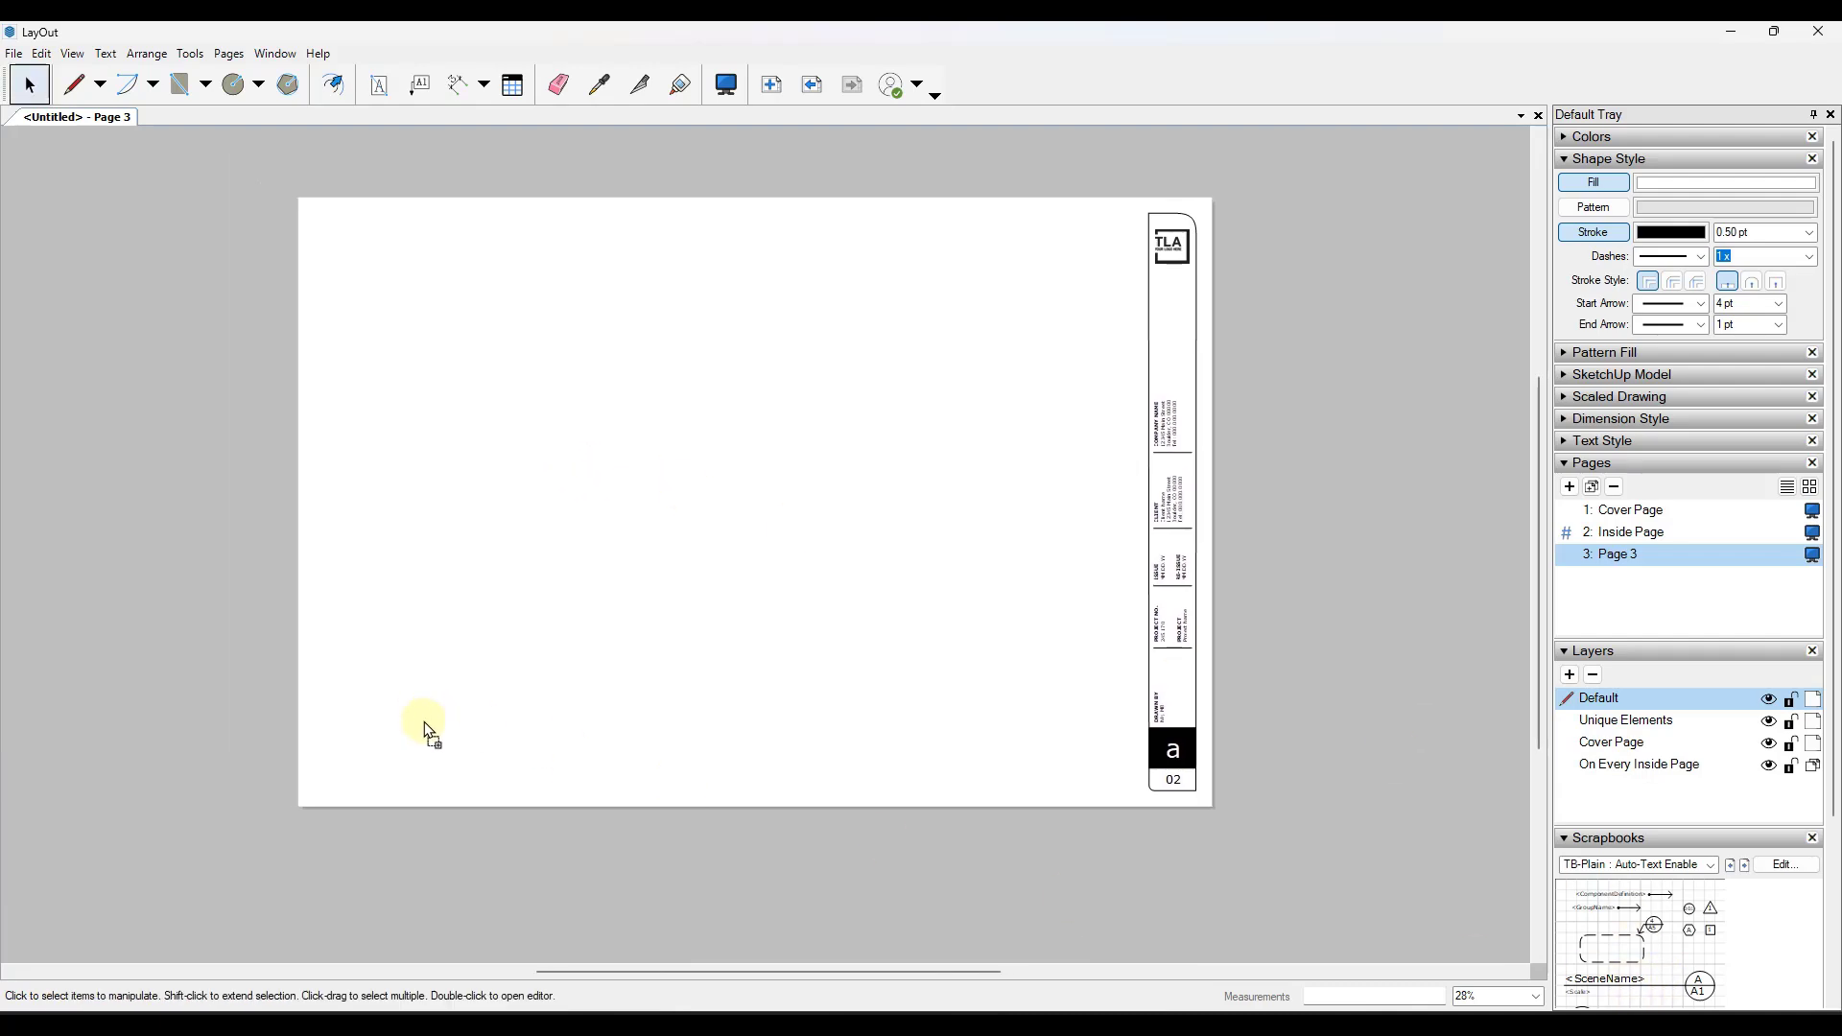
# - Place a scrapbook section marker at the lower left and move it to On Every Inside Page
pyautogui.moveTo(424, 728); pyautogui.dragTo(424, 728)
pyautogui.scroll(2, 418, 728)
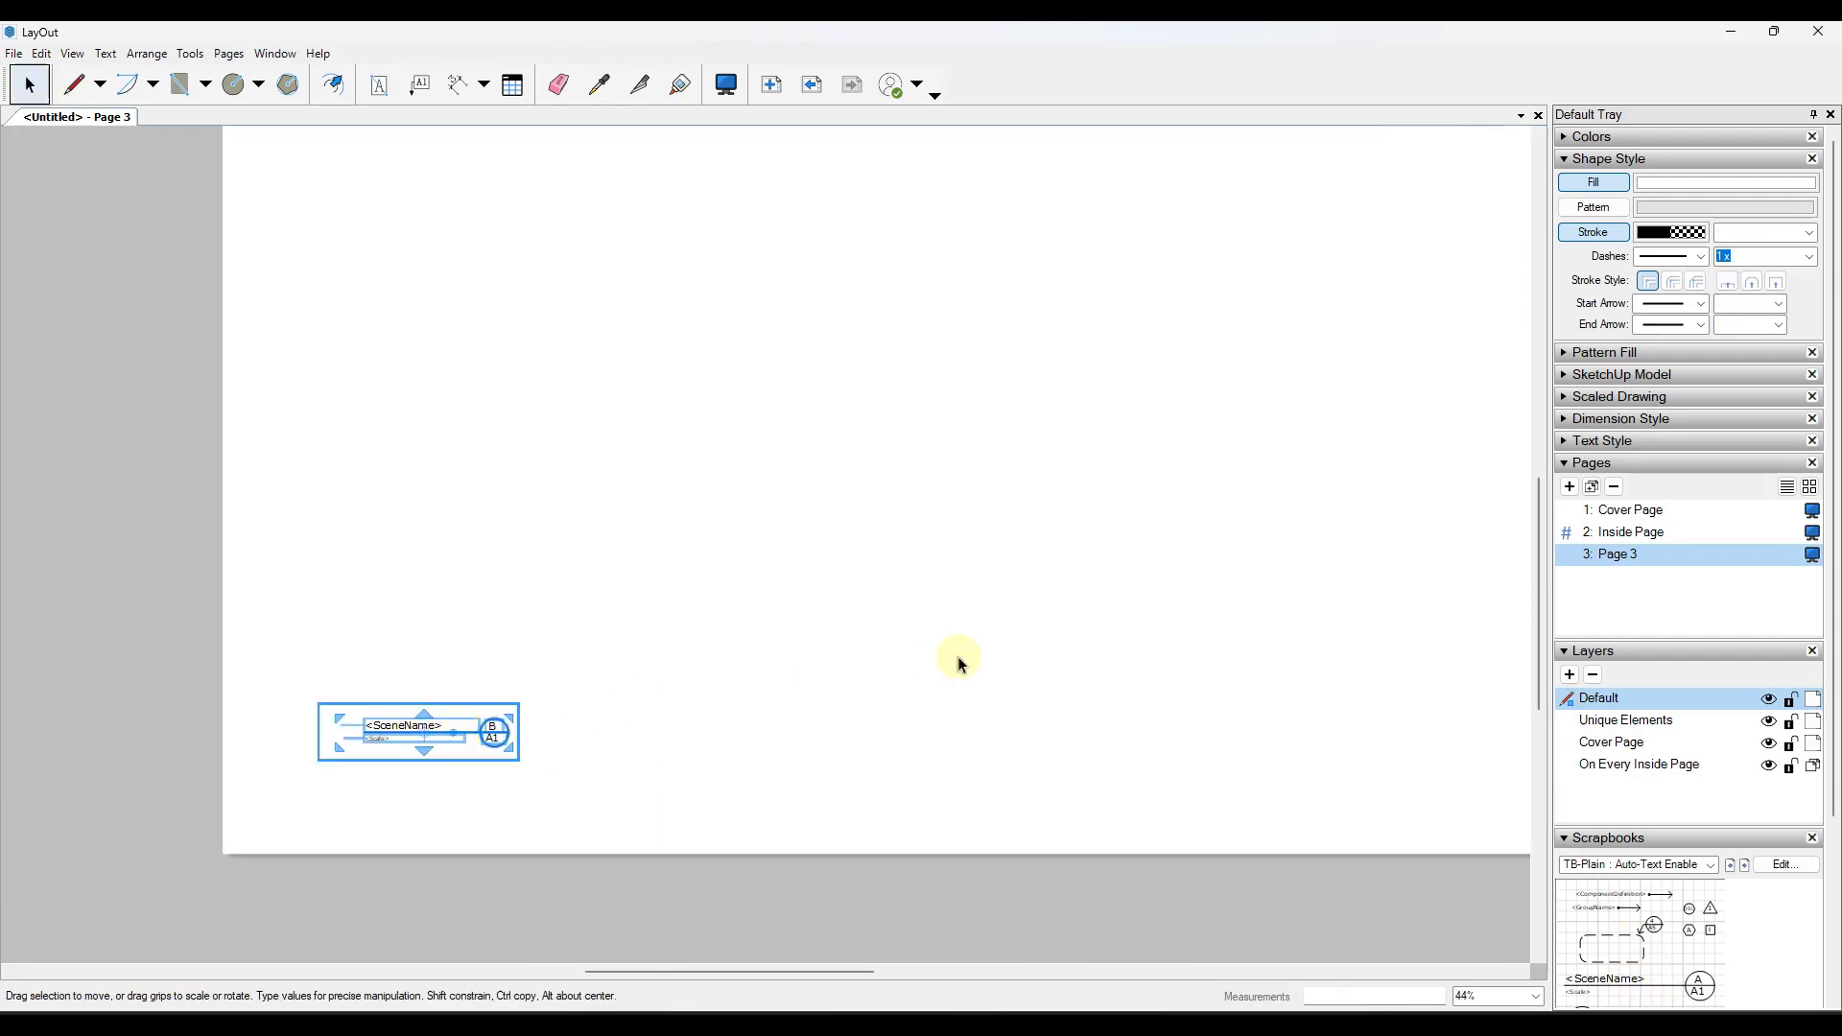
pyautogui.rightClick(394, 730)
pyautogui.moveTo(464, 583)
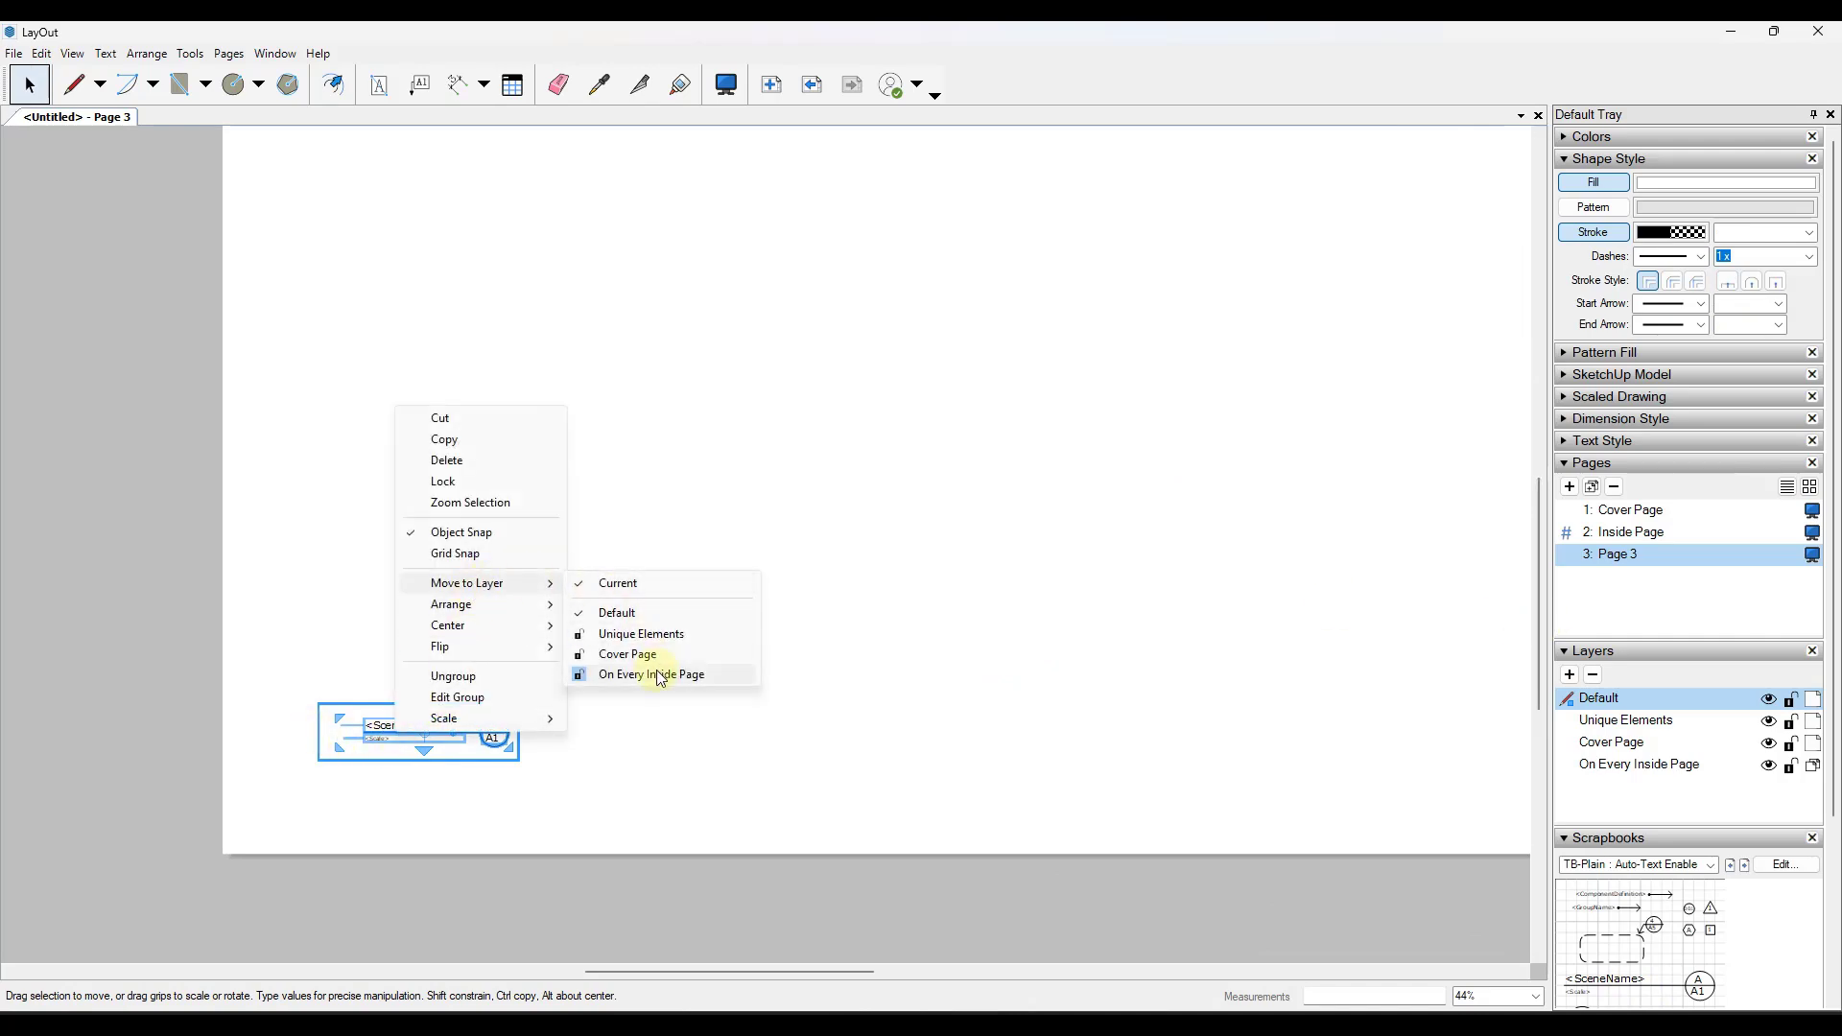
pyautogui.click(659, 674)
pyautogui.scroll(-3, 371, 690)
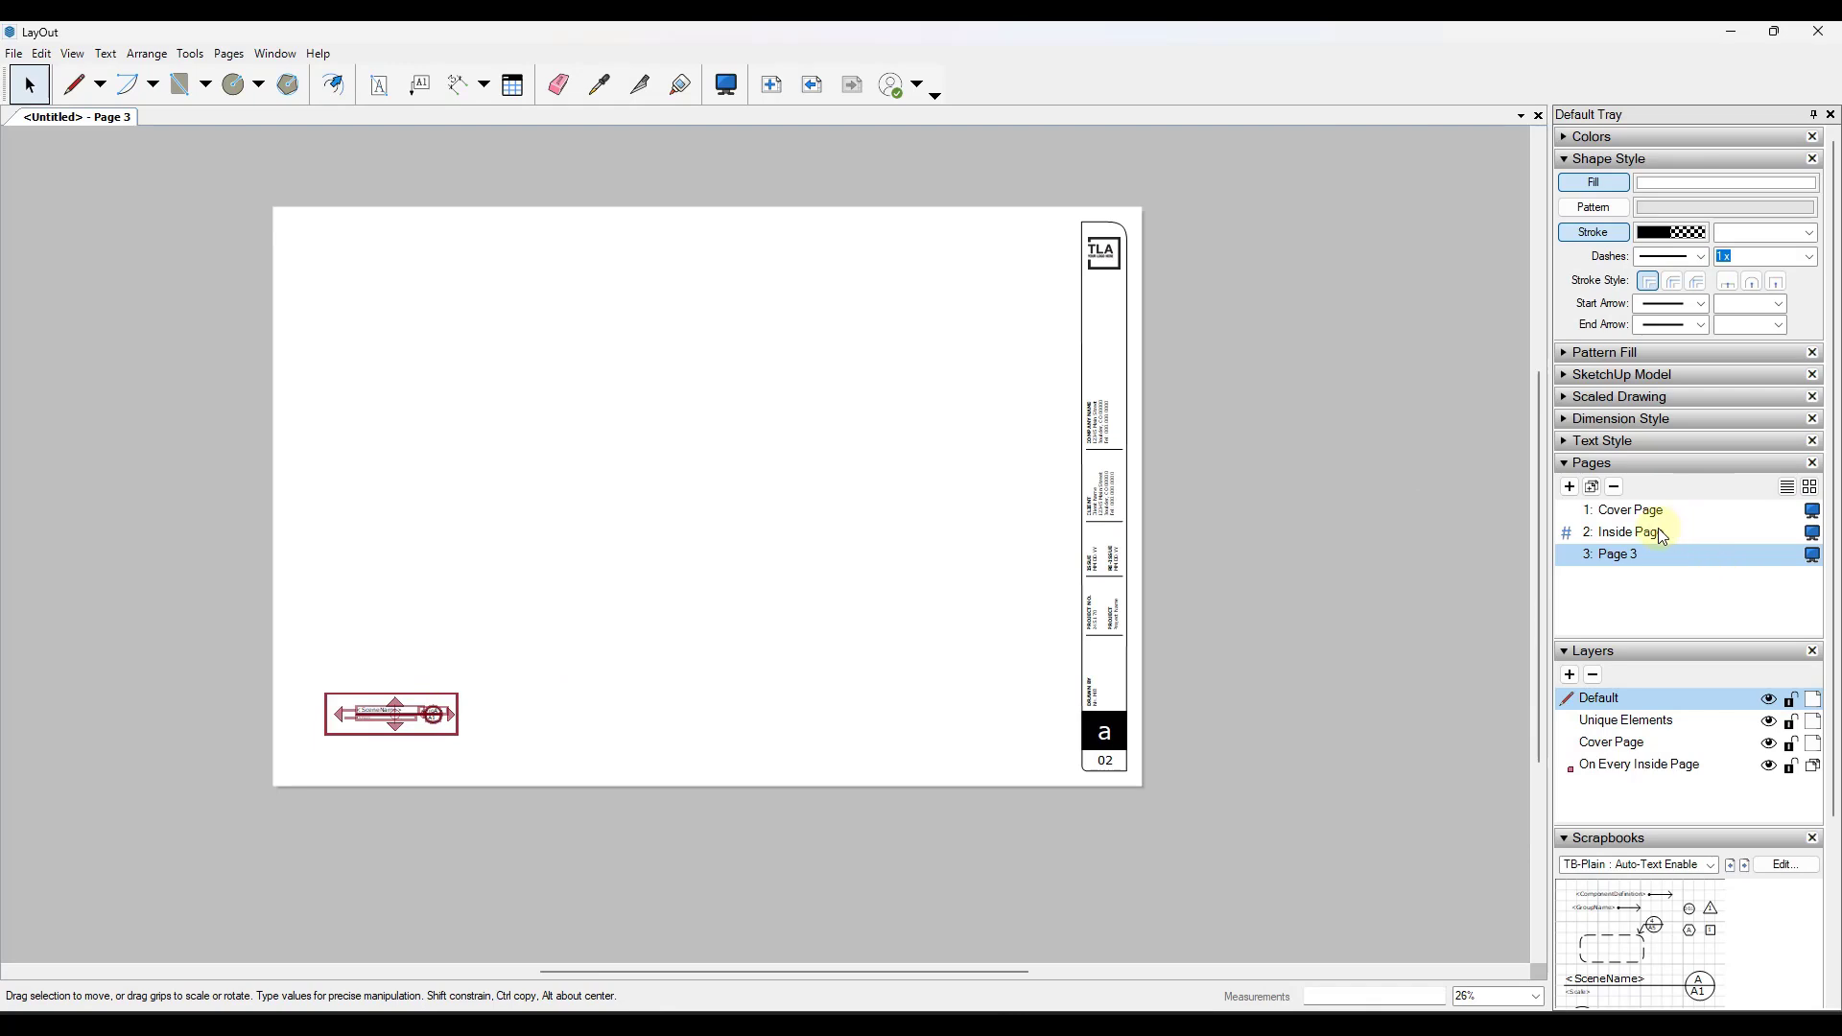
# - Check the marker on the Inside Page, then delete the scene-name label on Page 3
pyautogui.click(1631, 532)
pyautogui.click(378, 715)
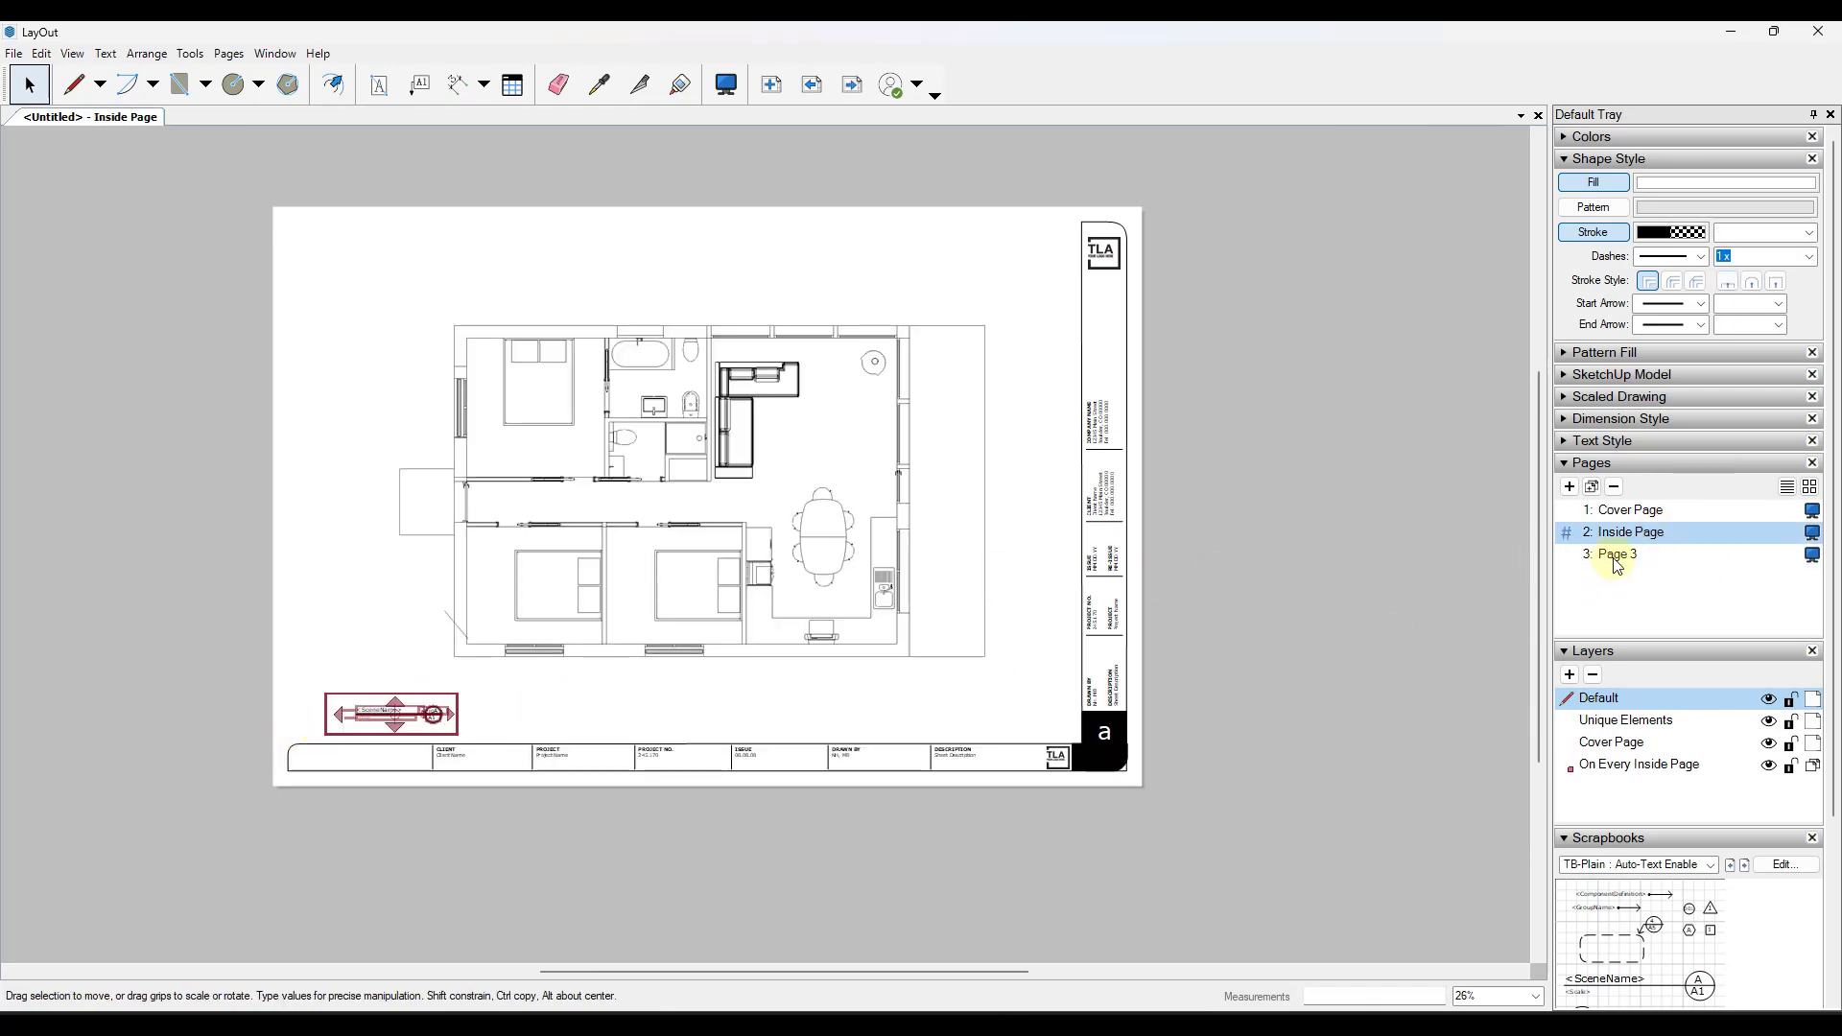
pyautogui.click(1616, 559)
pyautogui.scroll(2, 395, 711)
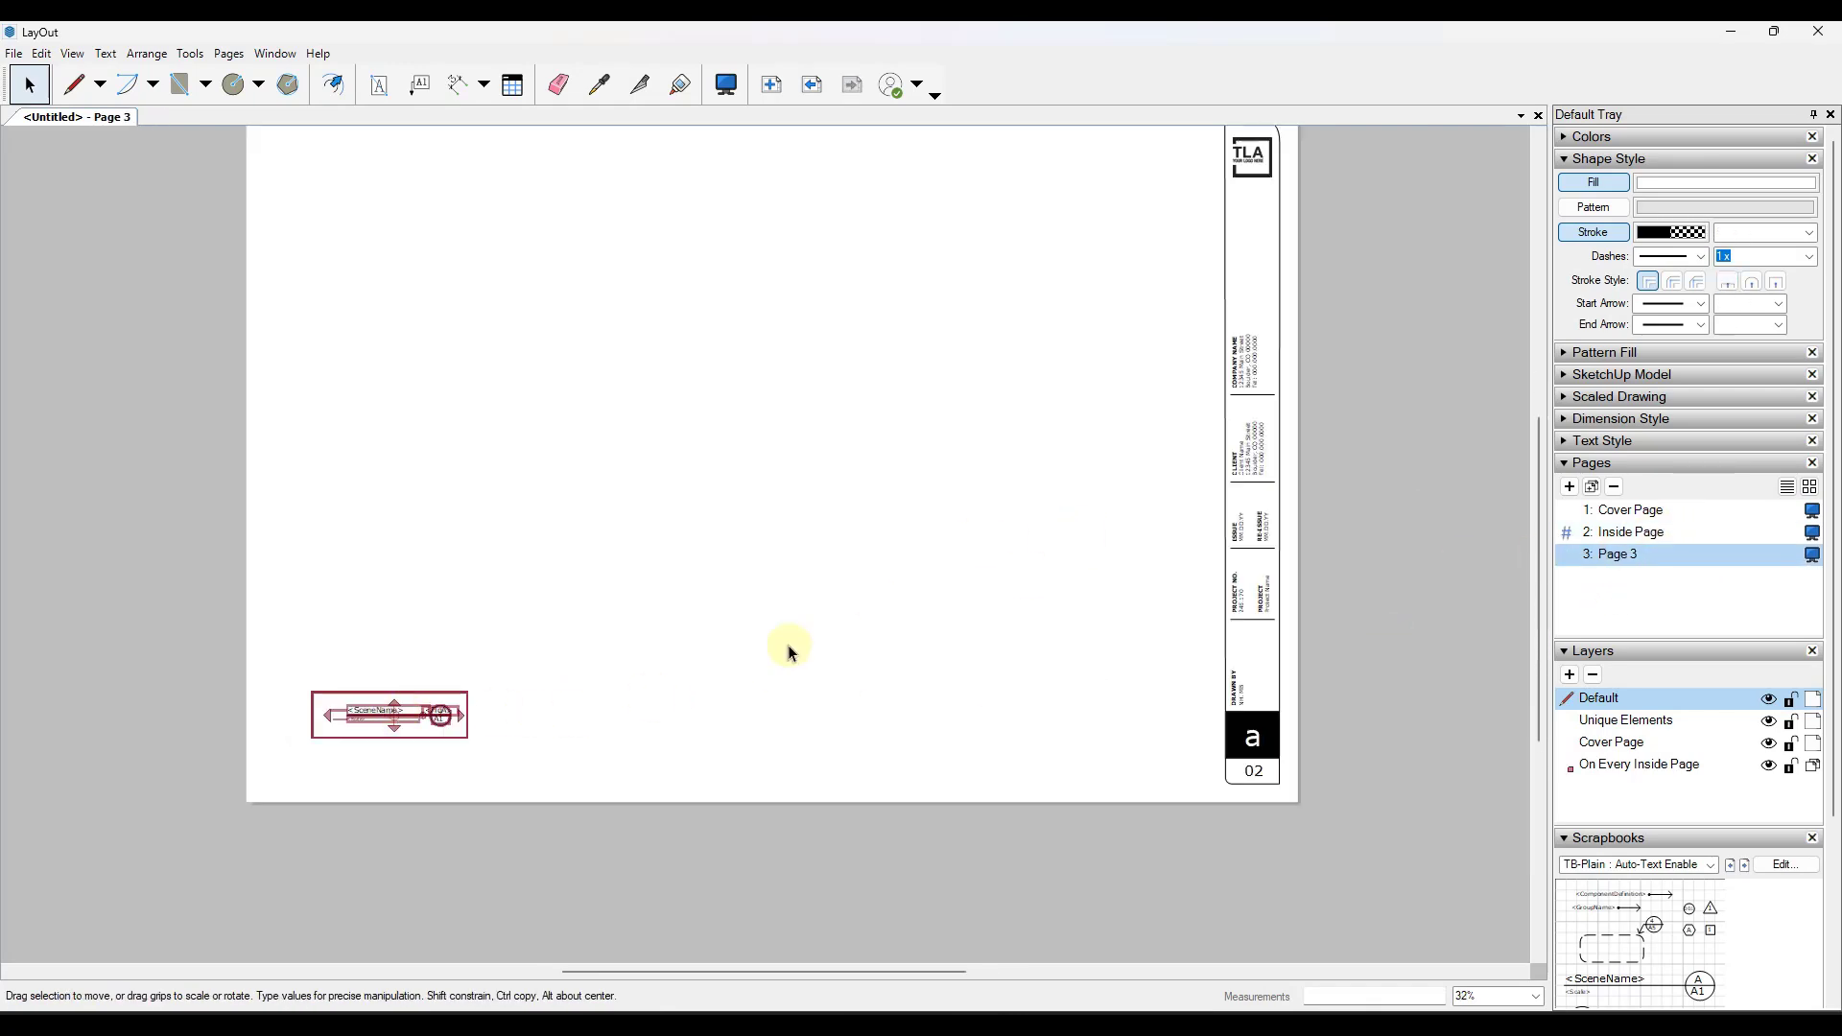
pyautogui.scroll(3, 1256, 379)
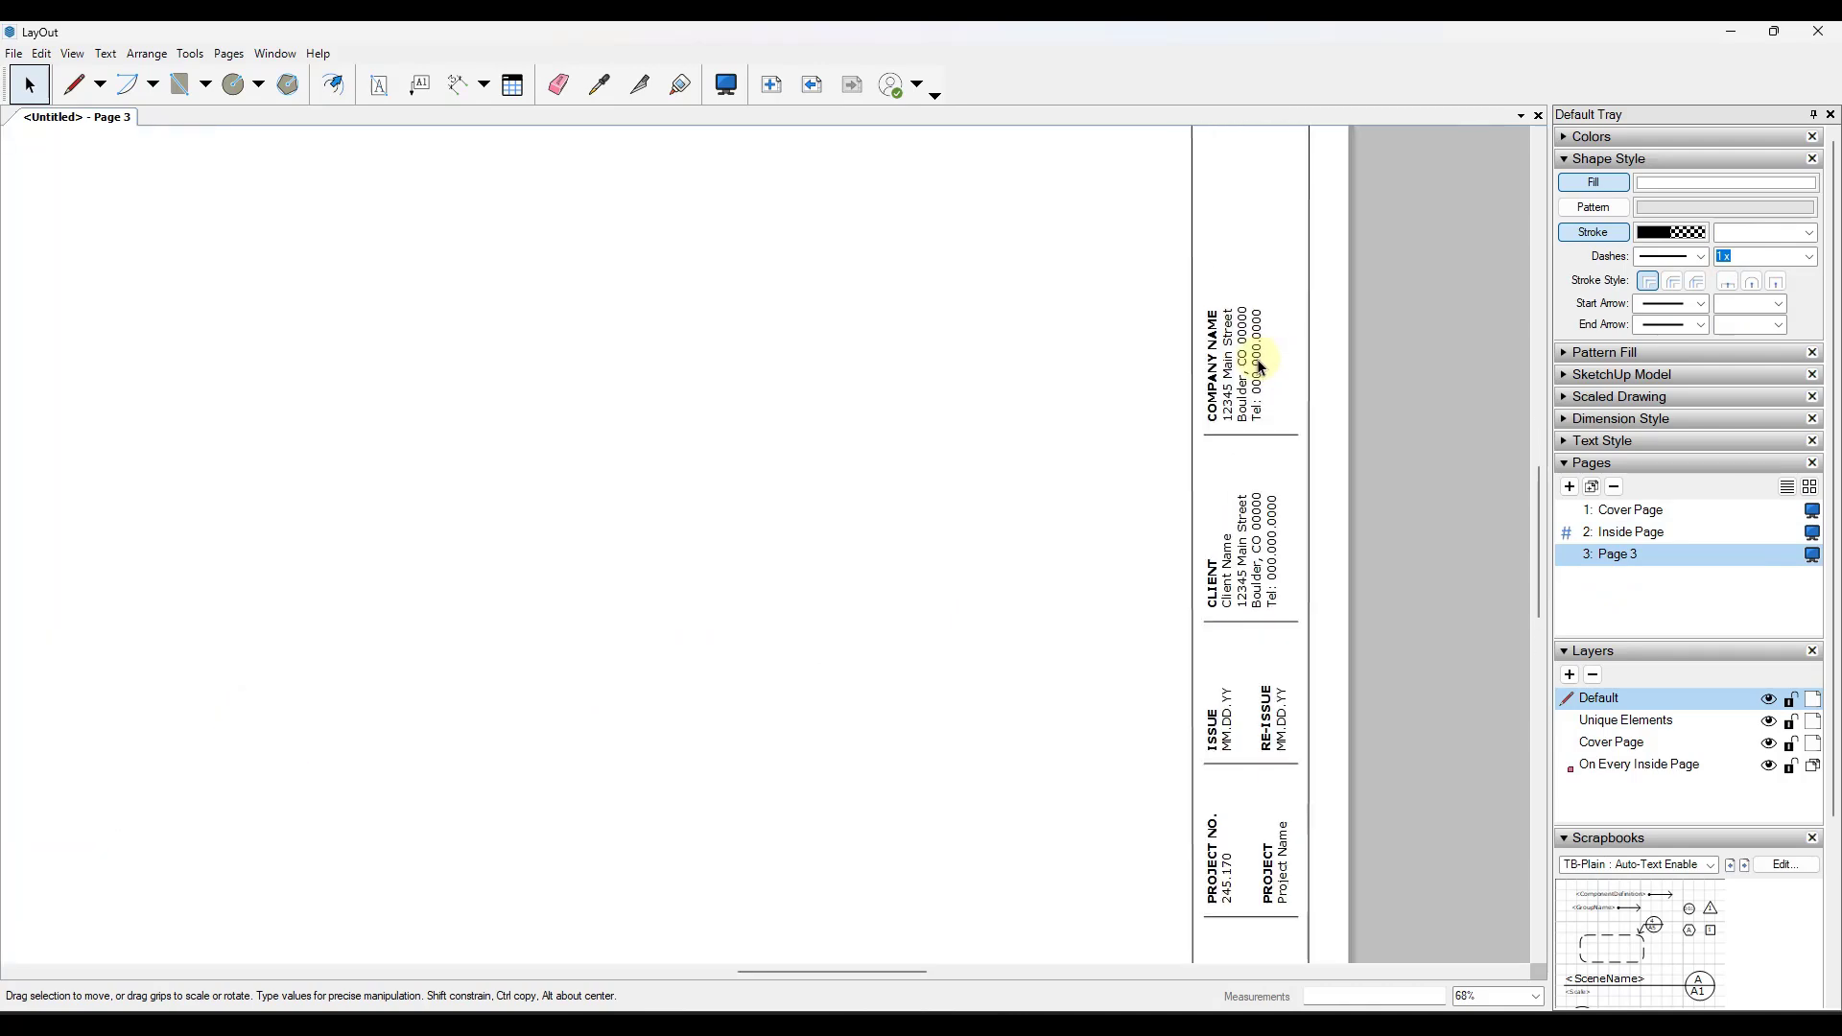
pyautogui.scroll(-4, 1258, 367)
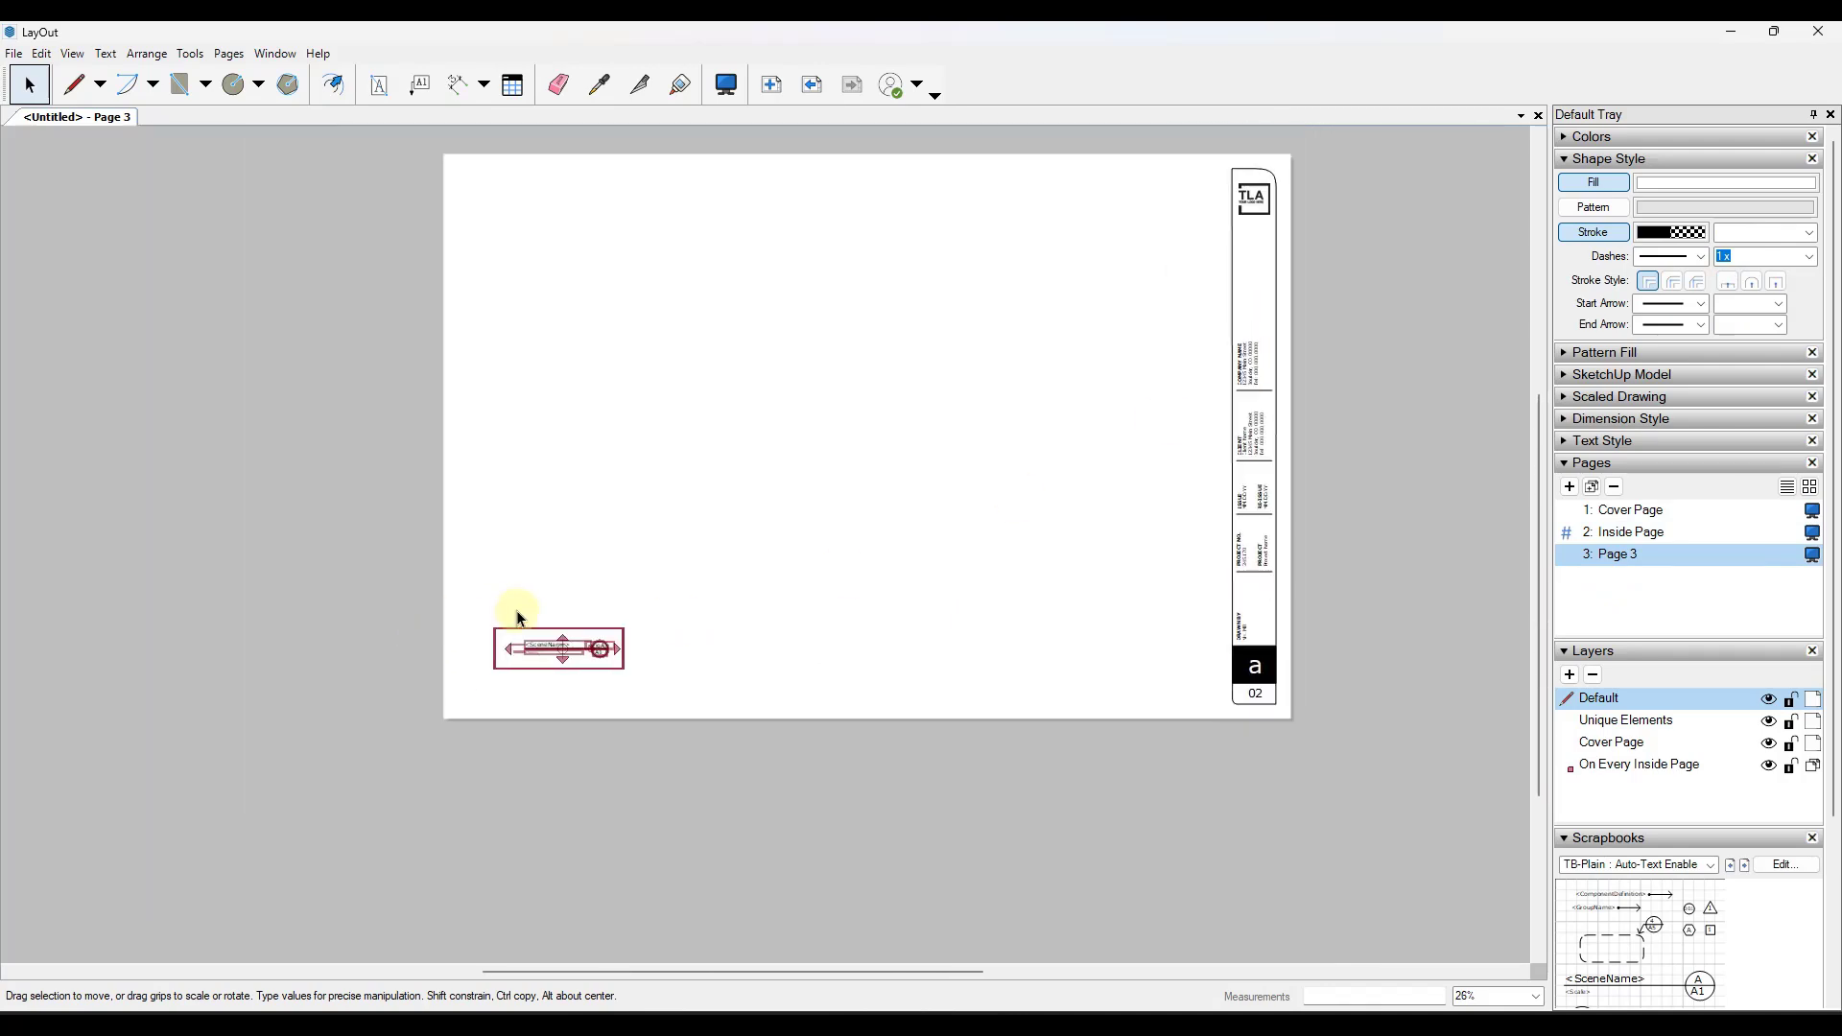
pyautogui.press('Delete')
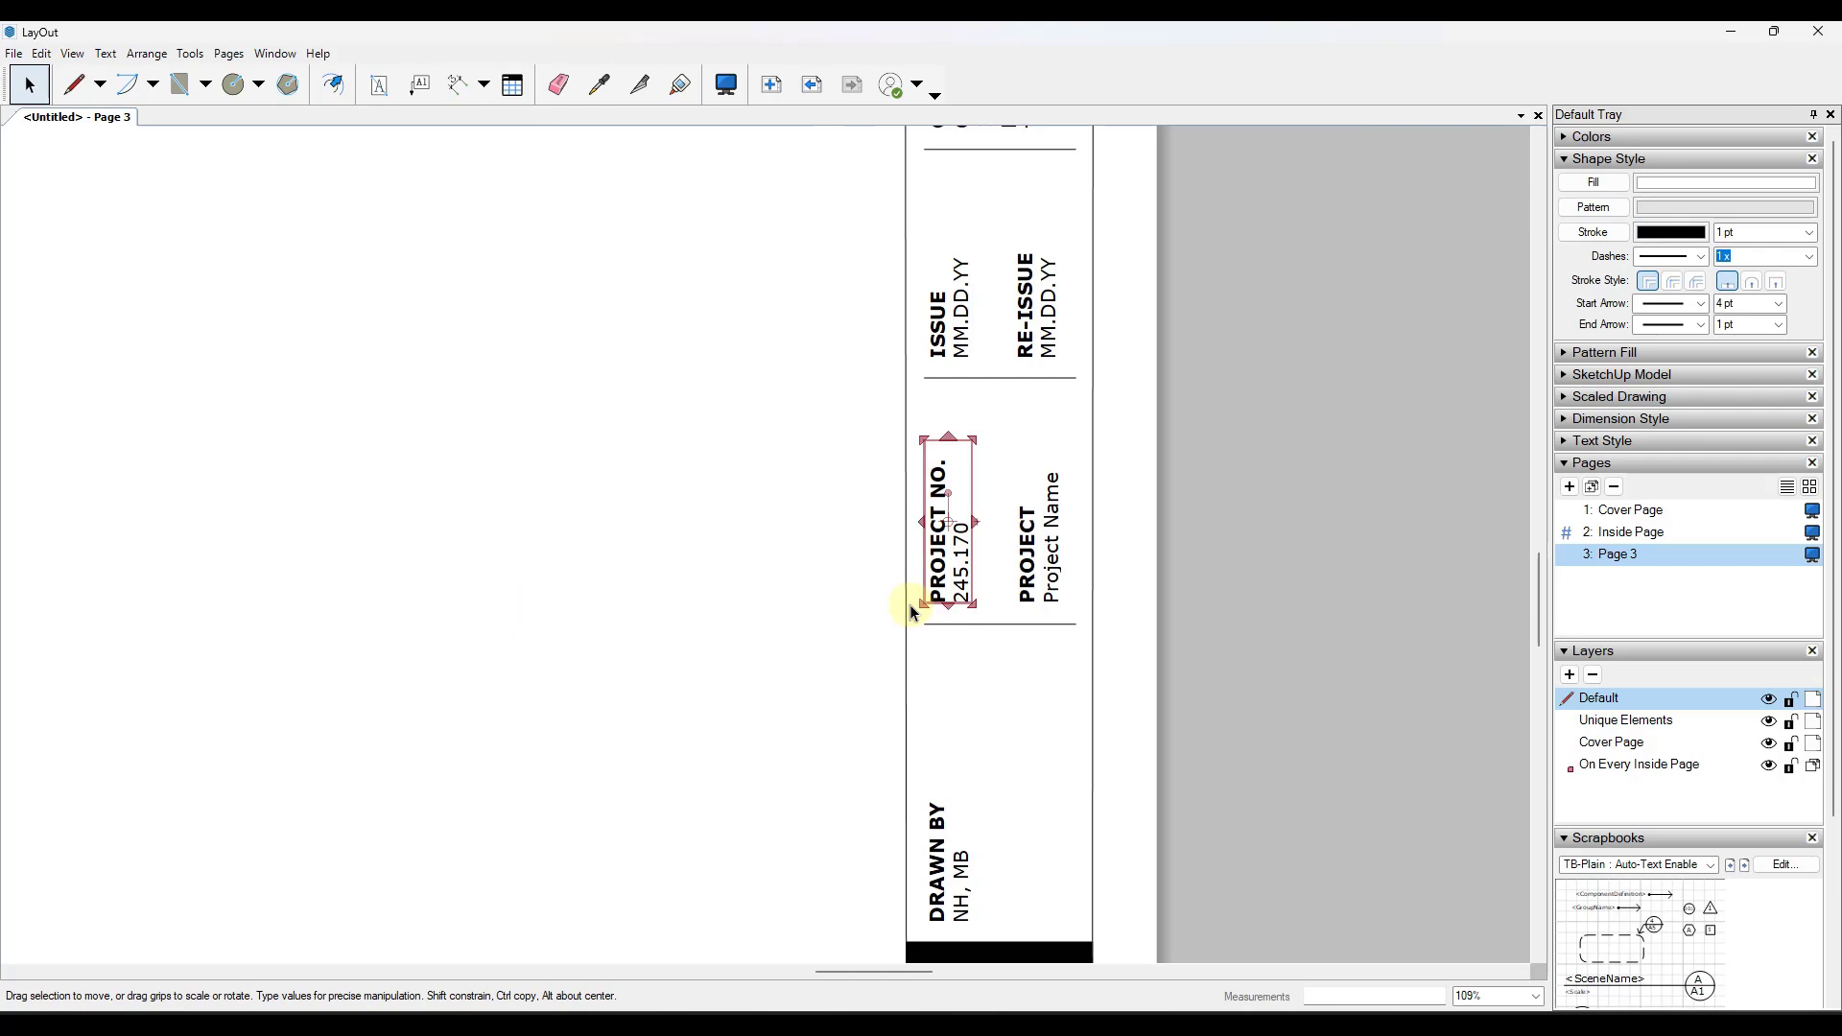
pyautogui.click(15, 53)
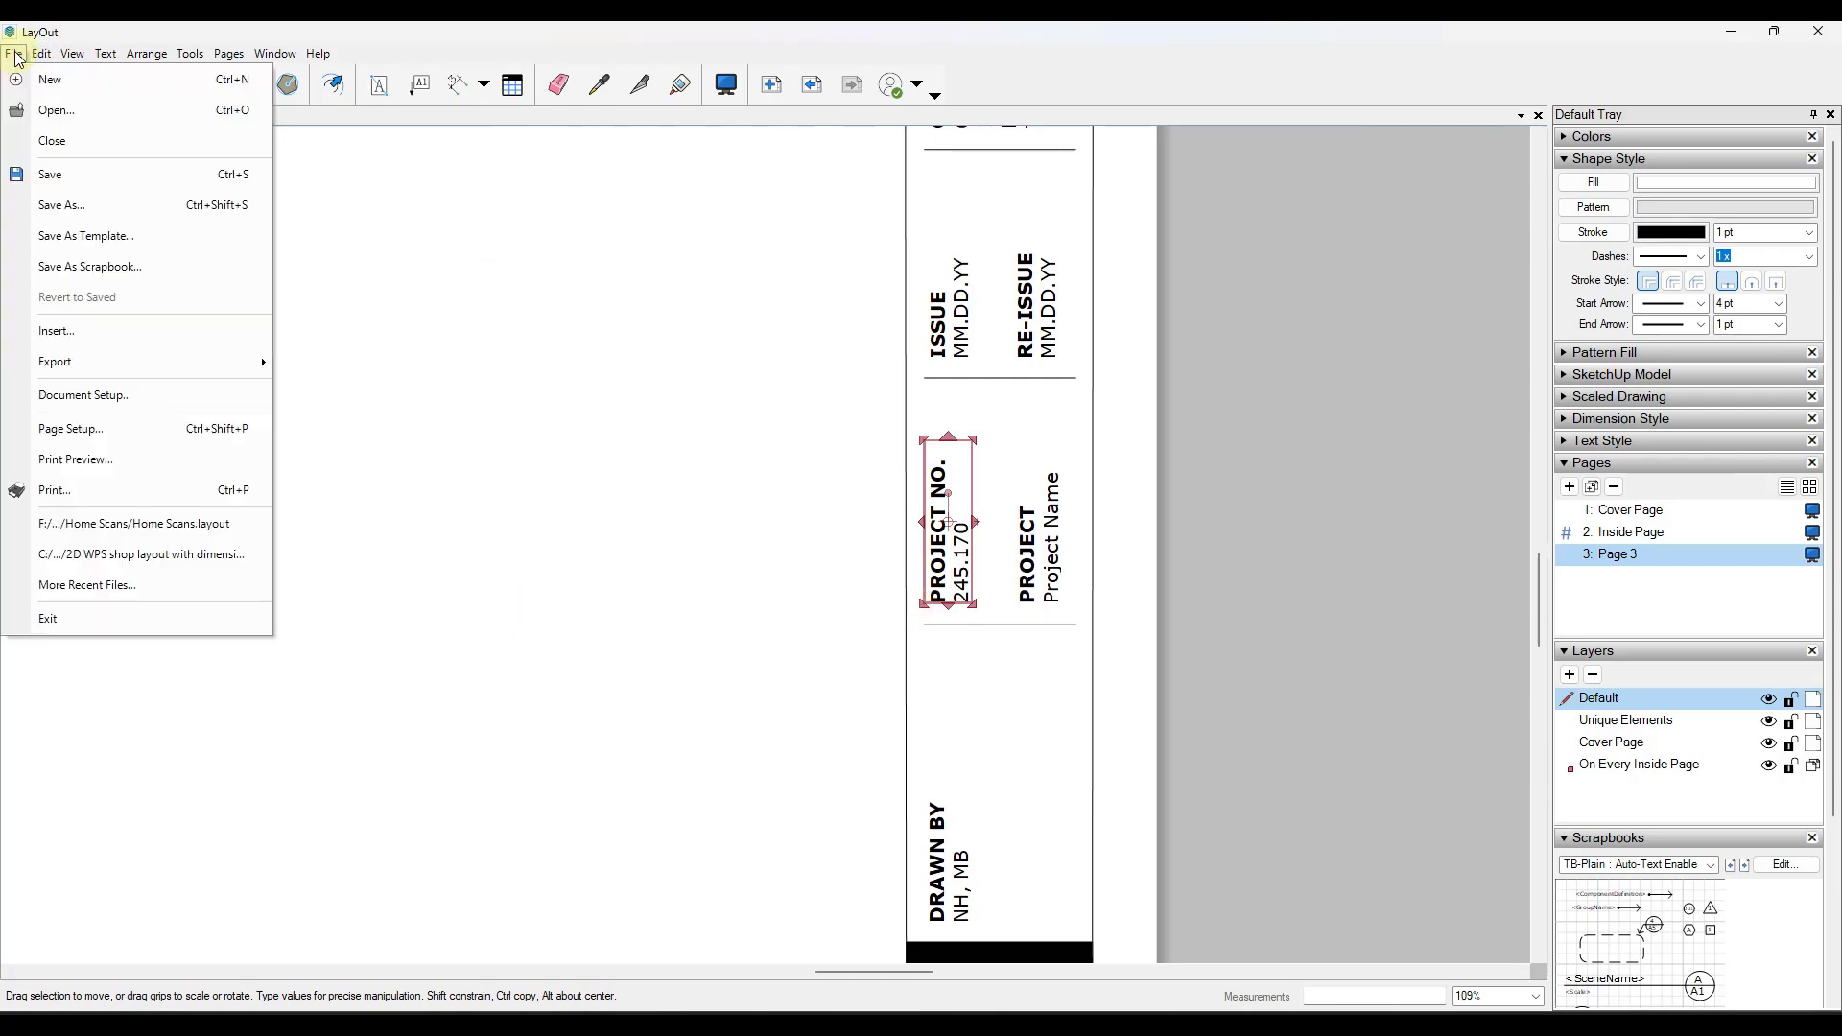
# - Open Document Setup and enlarge the Auto-Text window to read all tag names
pyautogui.click(113, 394)
pyautogui.click(645, 478)
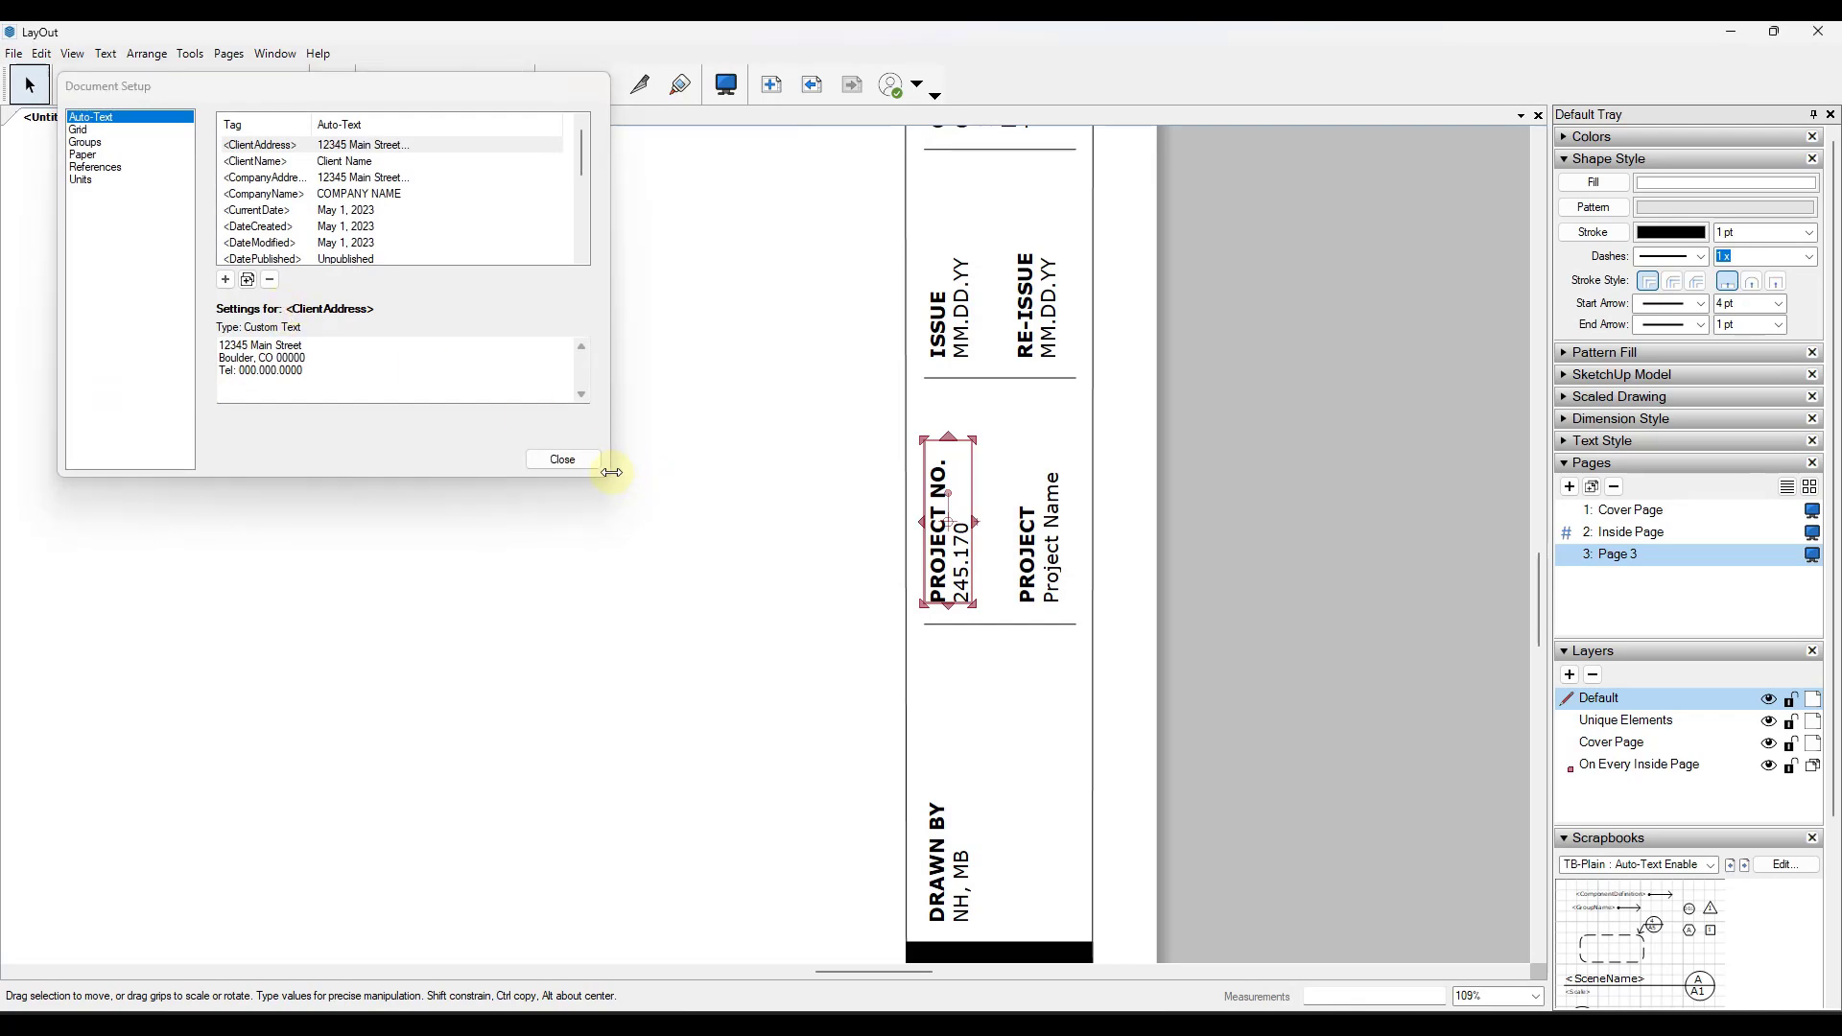
pyautogui.moveTo(609, 477); pyautogui.dragTo(660, 722)
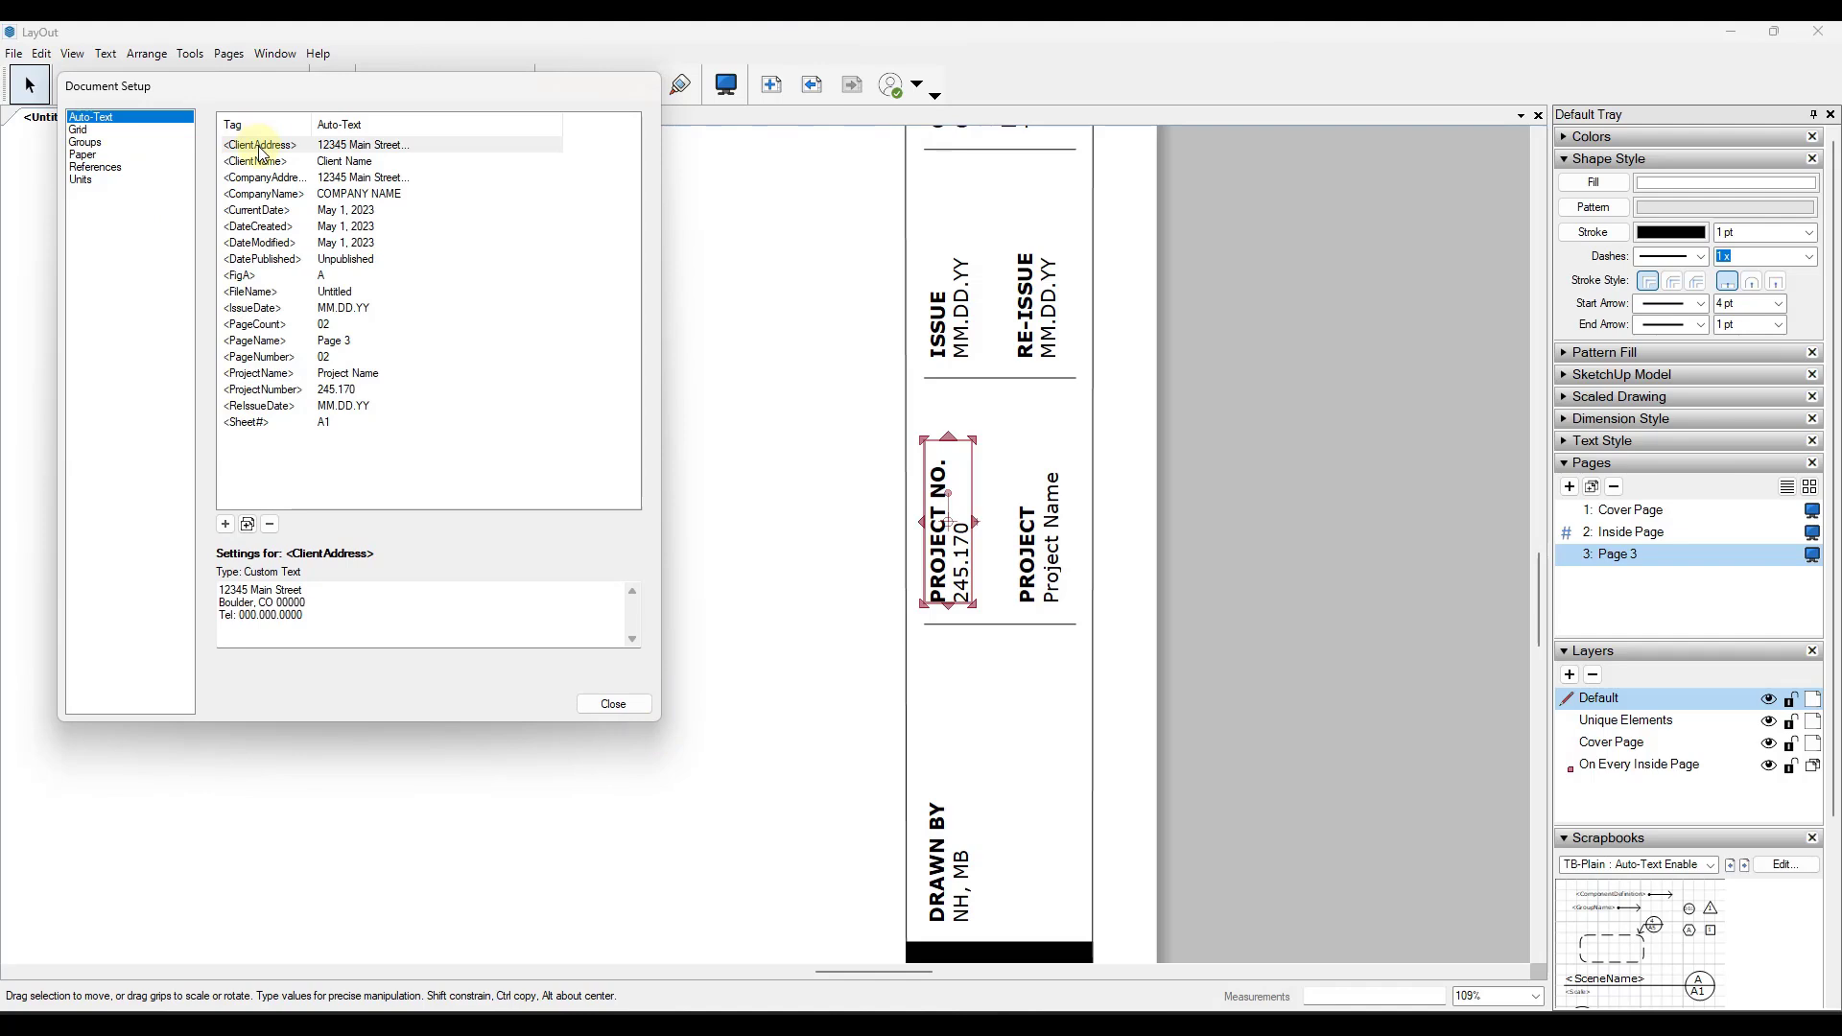
pyautogui.moveTo(320, 124); pyautogui.dragTo(357, 124)
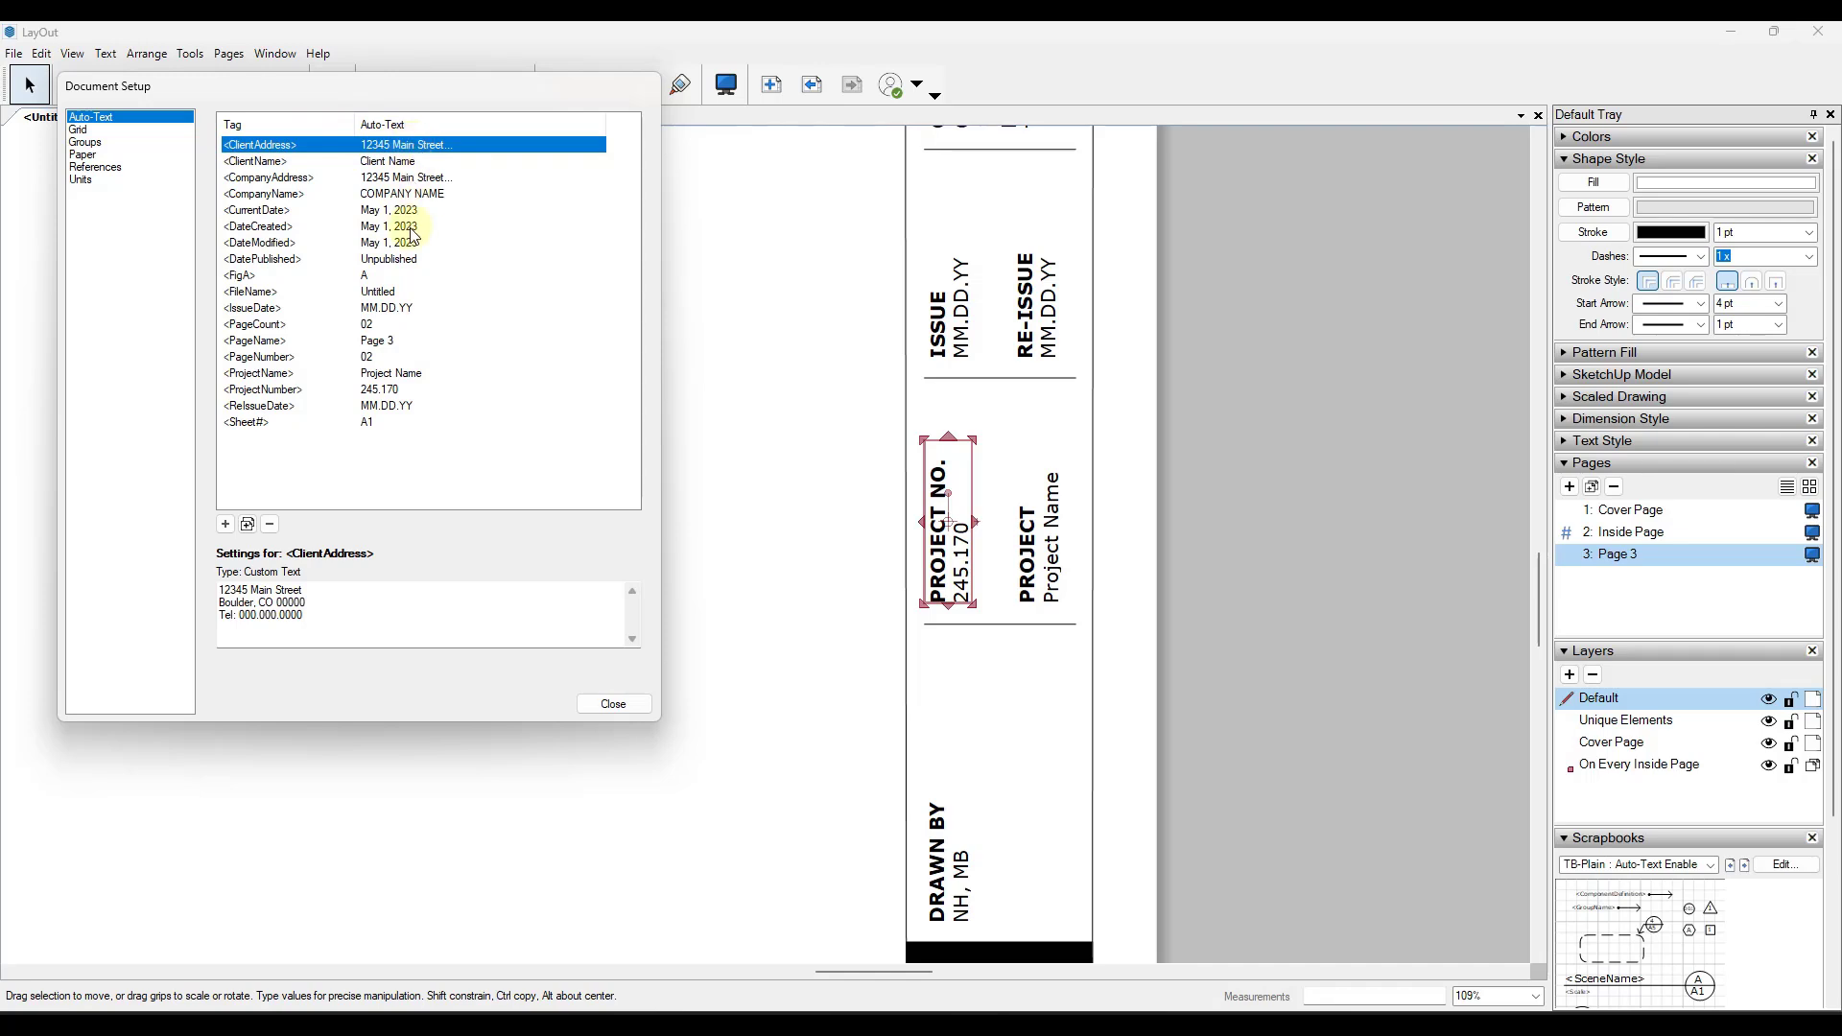
# - Inspect the title block's ISSUE text to see which auto-text tag it uses
pyautogui.click(949, 552)
pyautogui.click(957, 331)
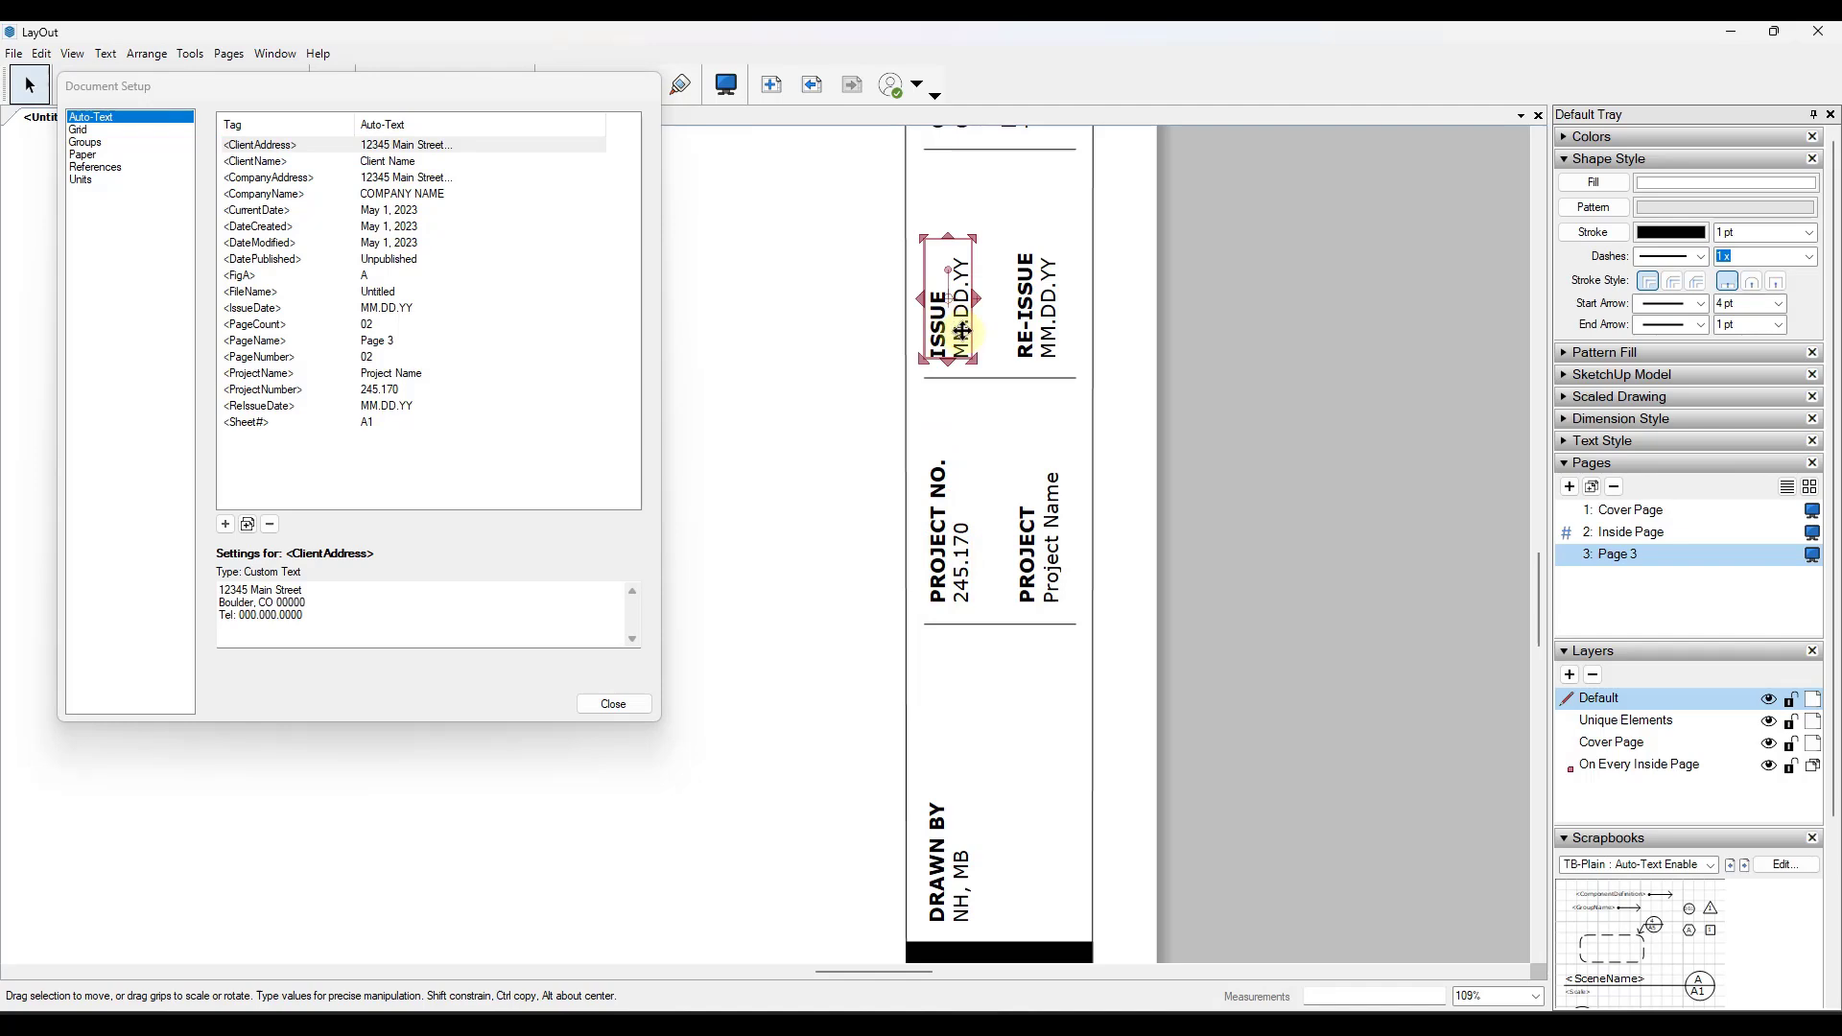
pyautogui.doubleClick(962, 331)
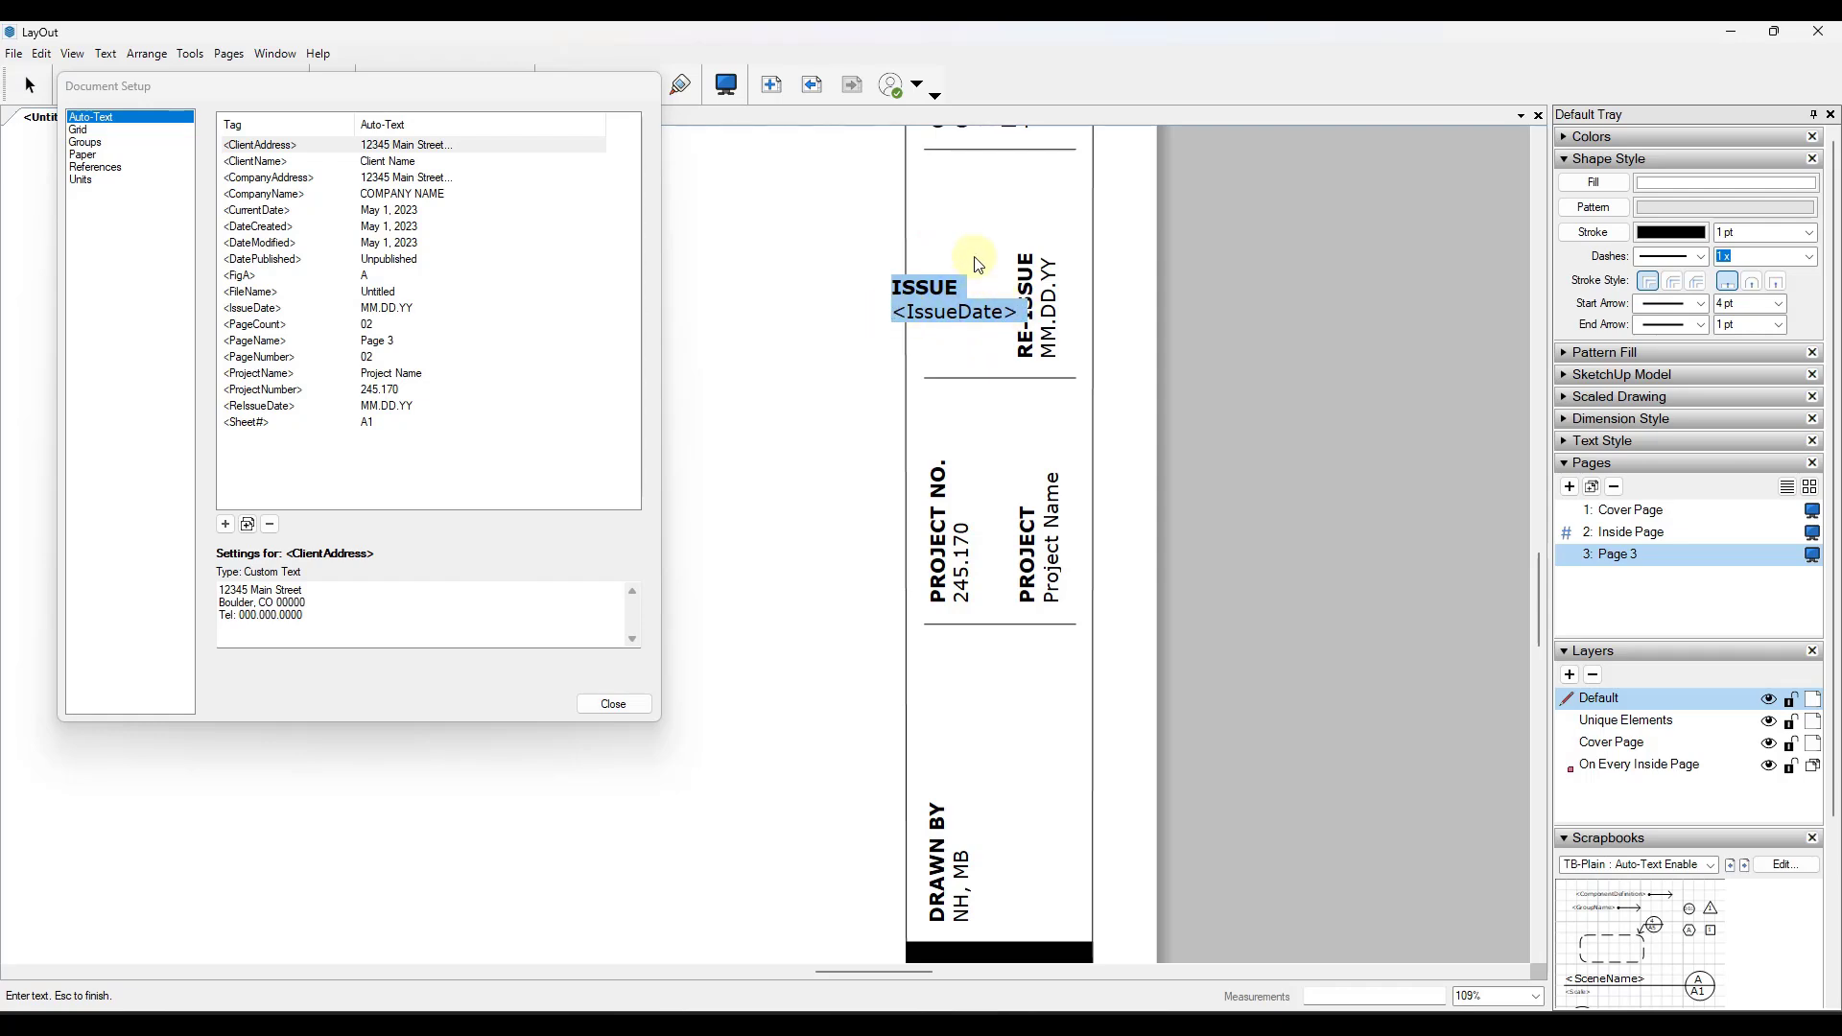
pyautogui.press('Escape')
pyautogui.click(960, 300)
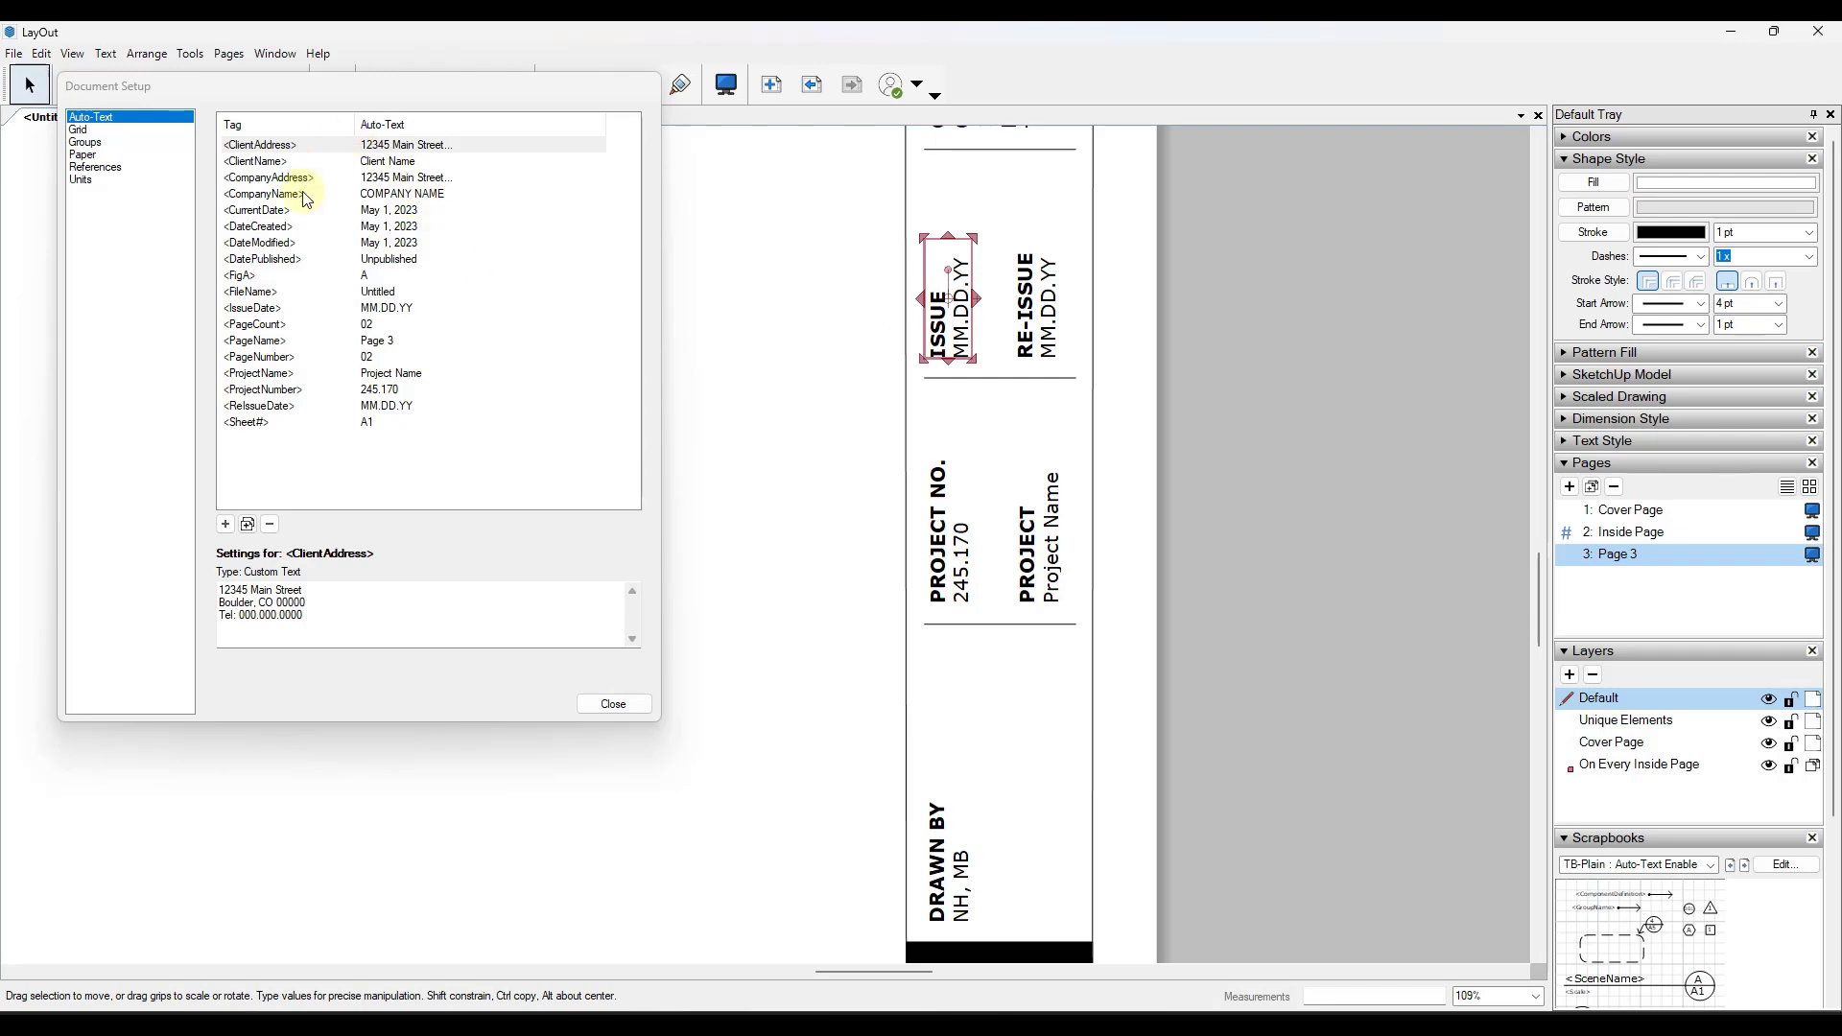
# - Change the IssueDate value from MM.DD.YY to 05-01-2023
pyautogui.click(267, 310)
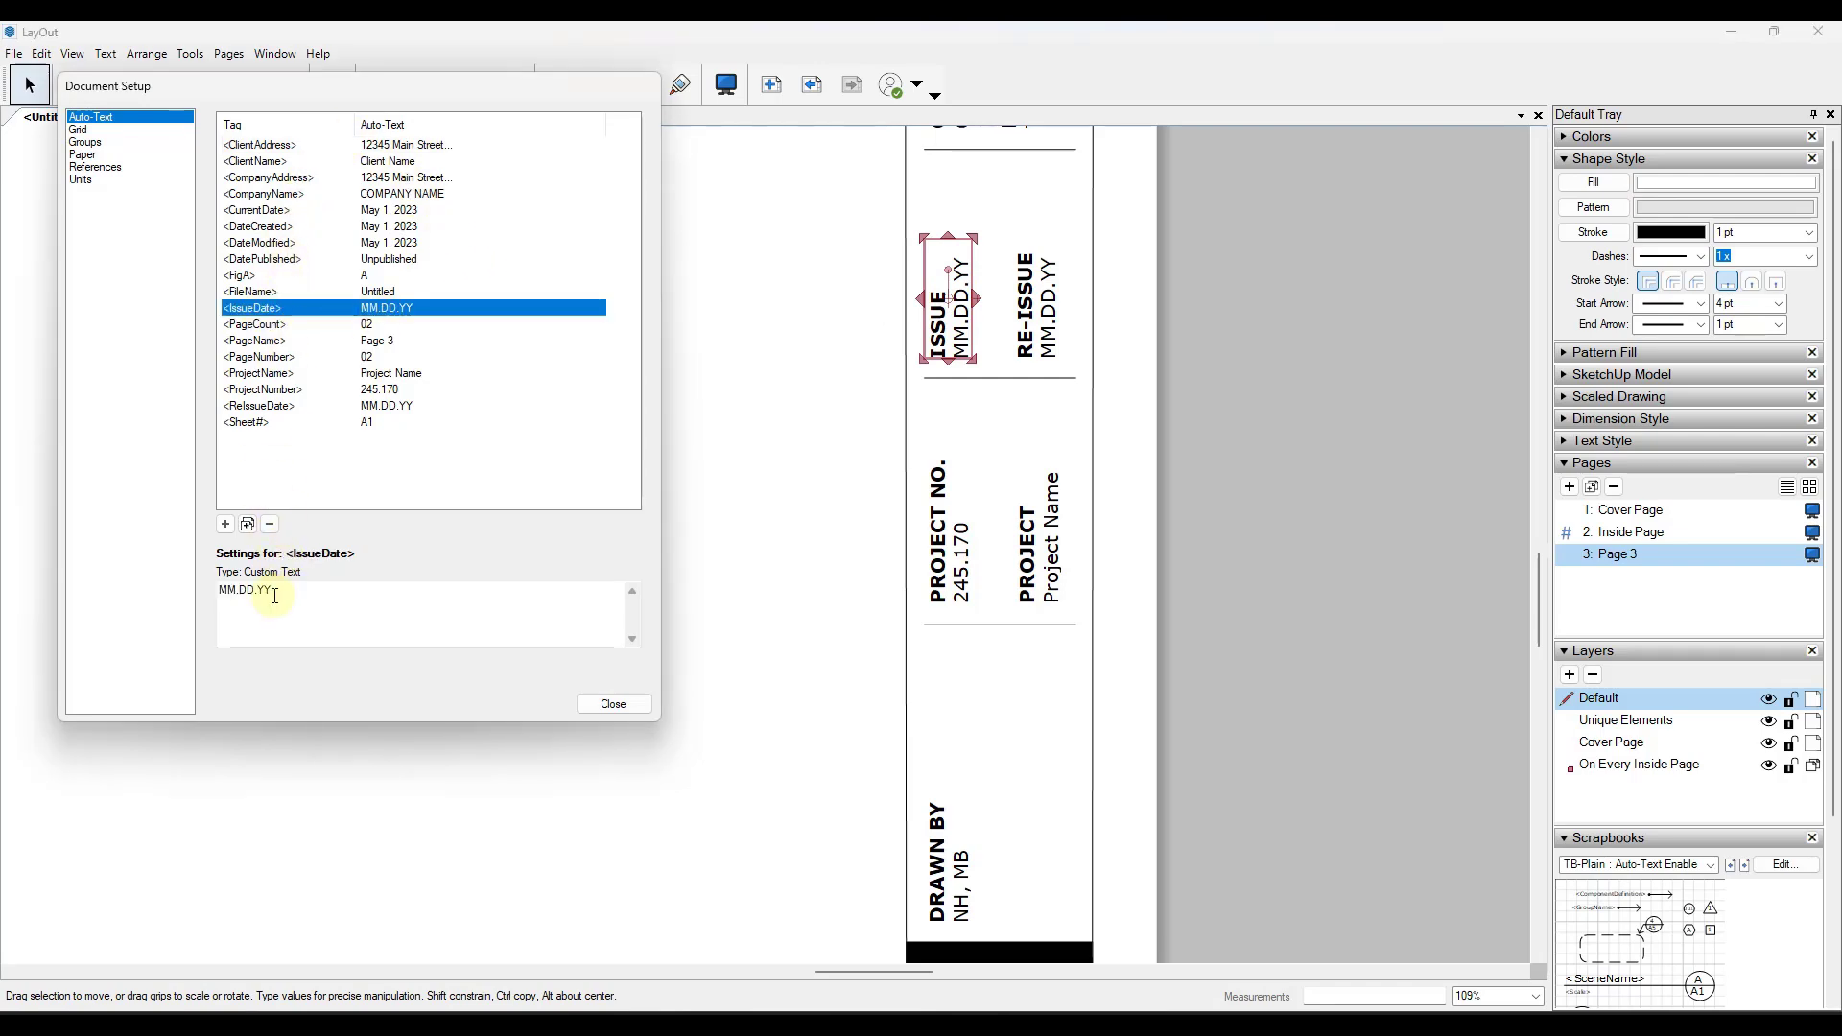
pyautogui.moveTo(275, 593); pyautogui.dragTo(173, 580)
pyautogui.write('05-01-2023')
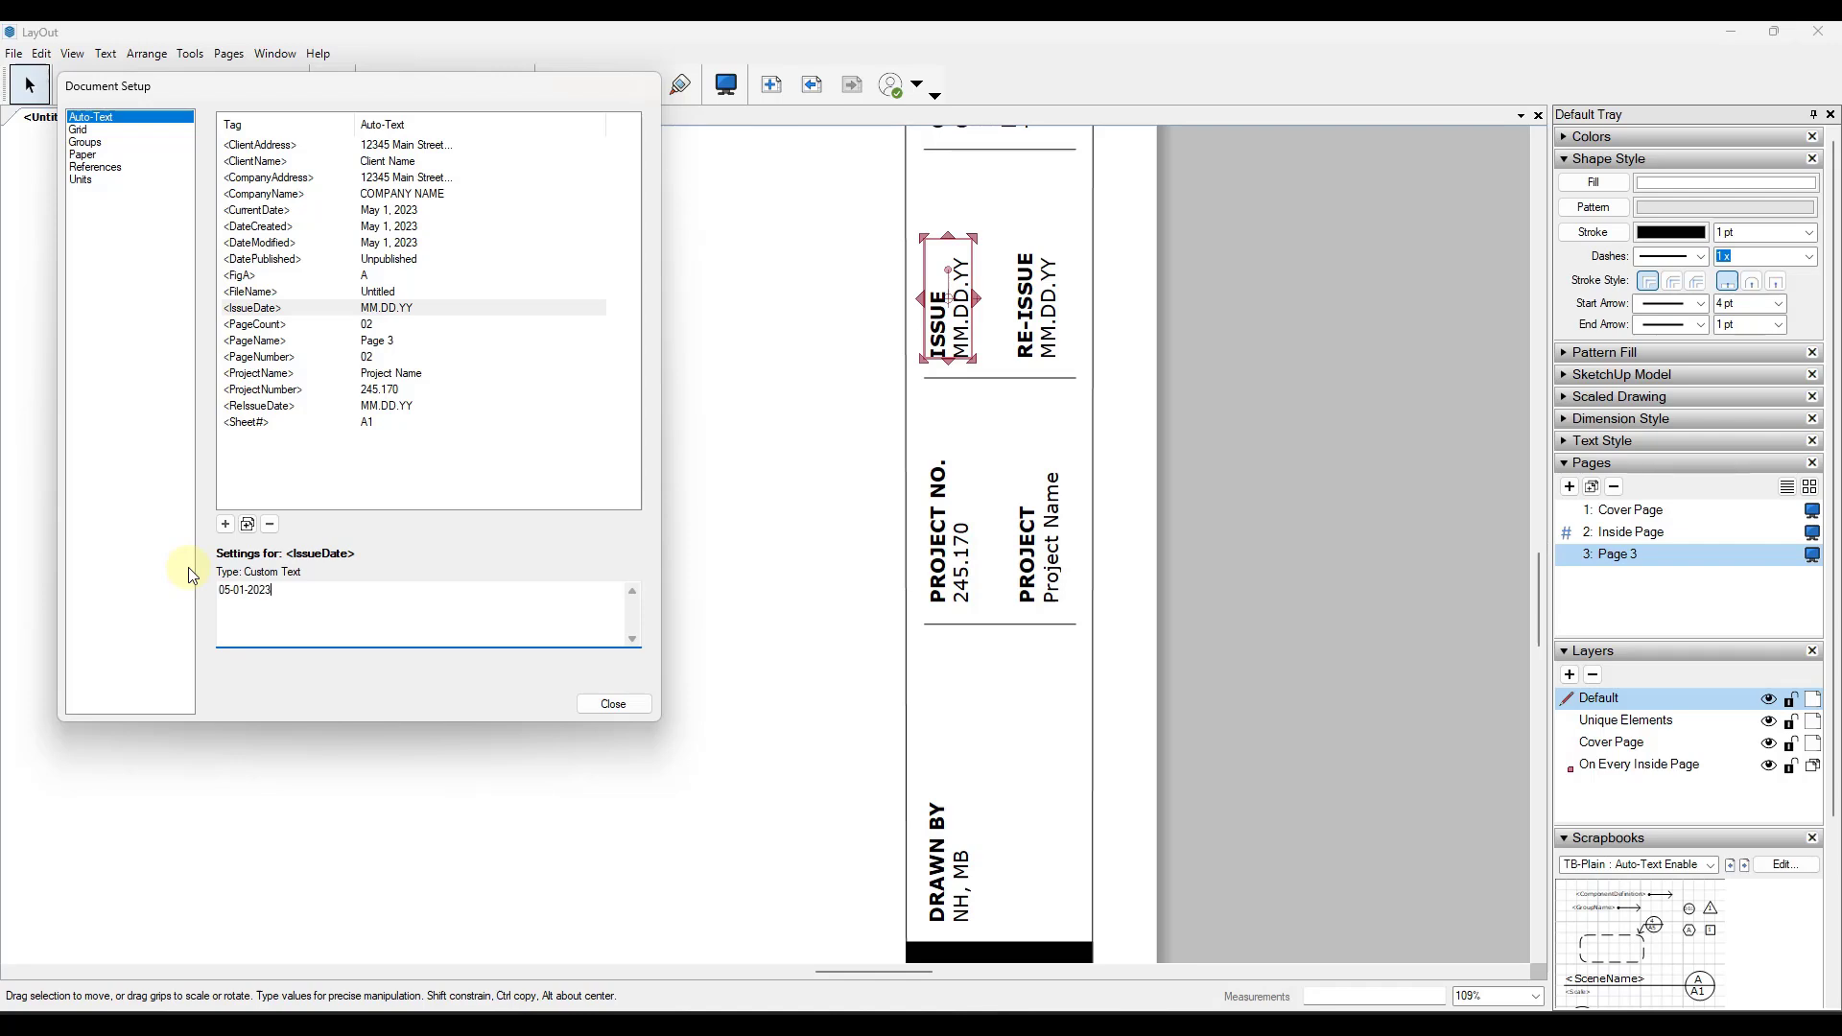
pyautogui.click(614, 705)
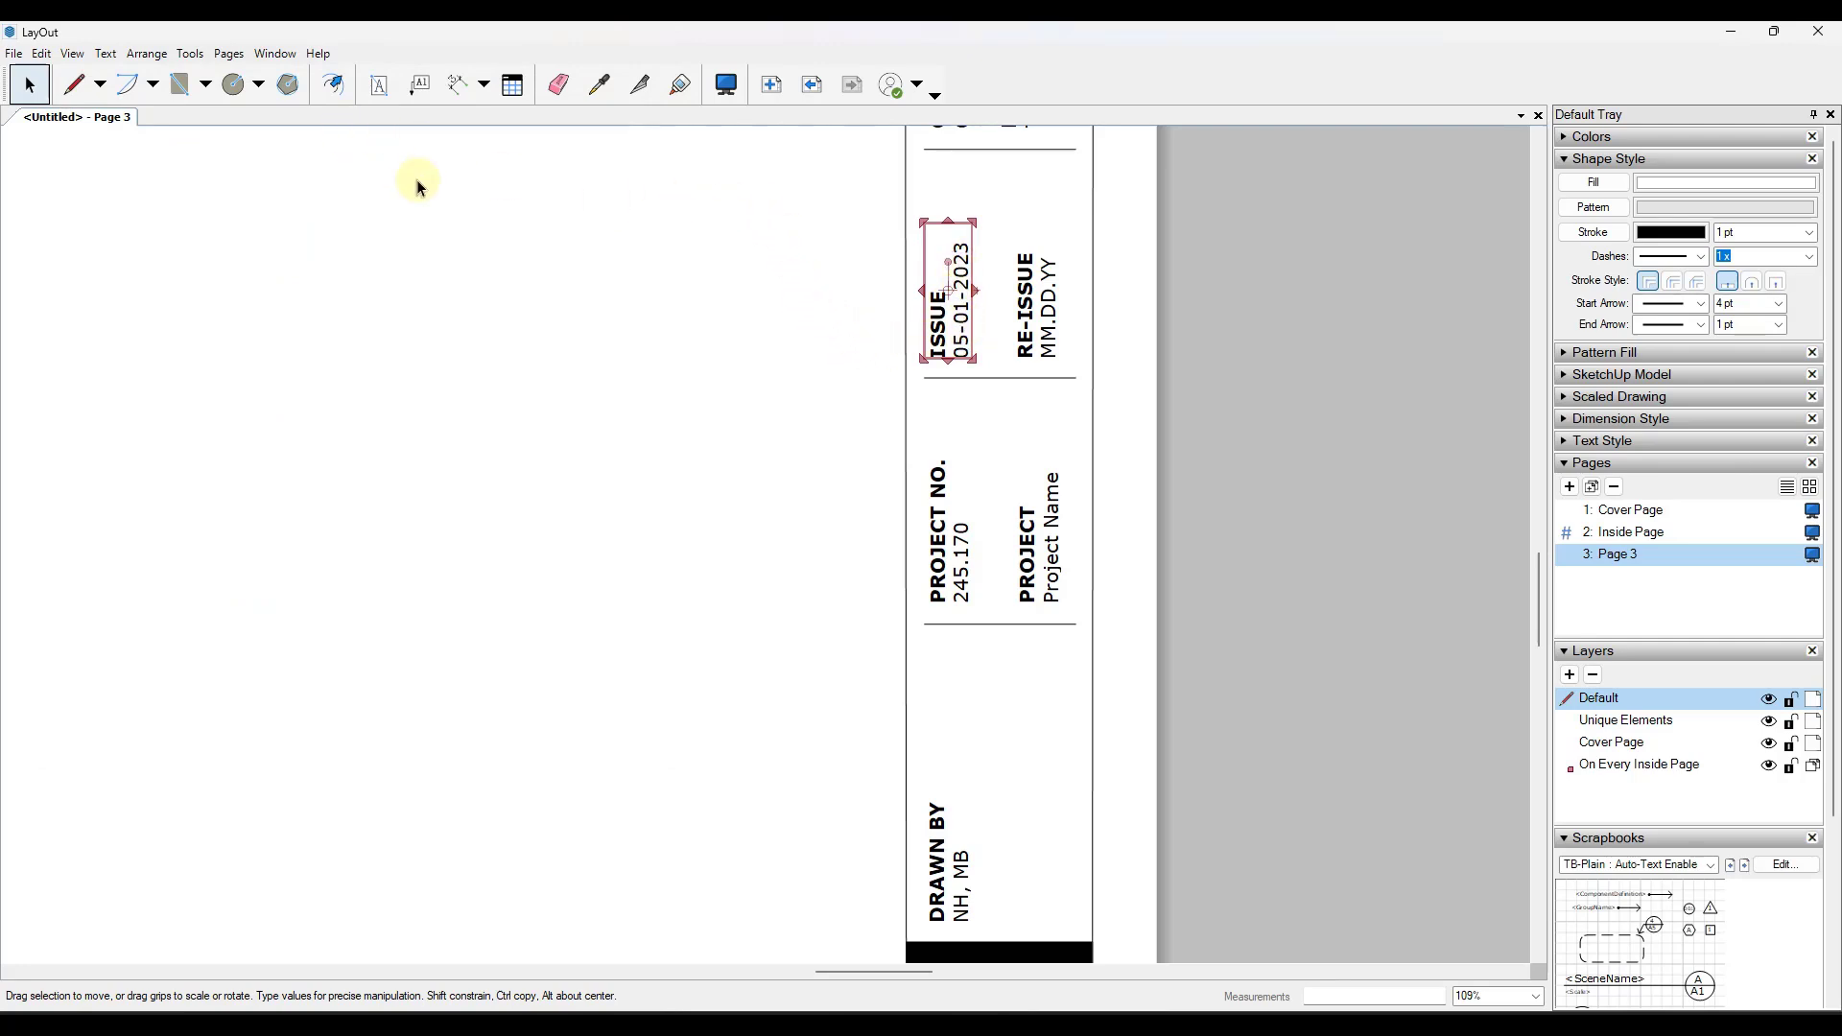
# - Draw a text box left of the title block containing the IssueDate auto-text
pyautogui.click(379, 84)
pyautogui.moveTo(379, 448); pyautogui.dragTo(642, 509)
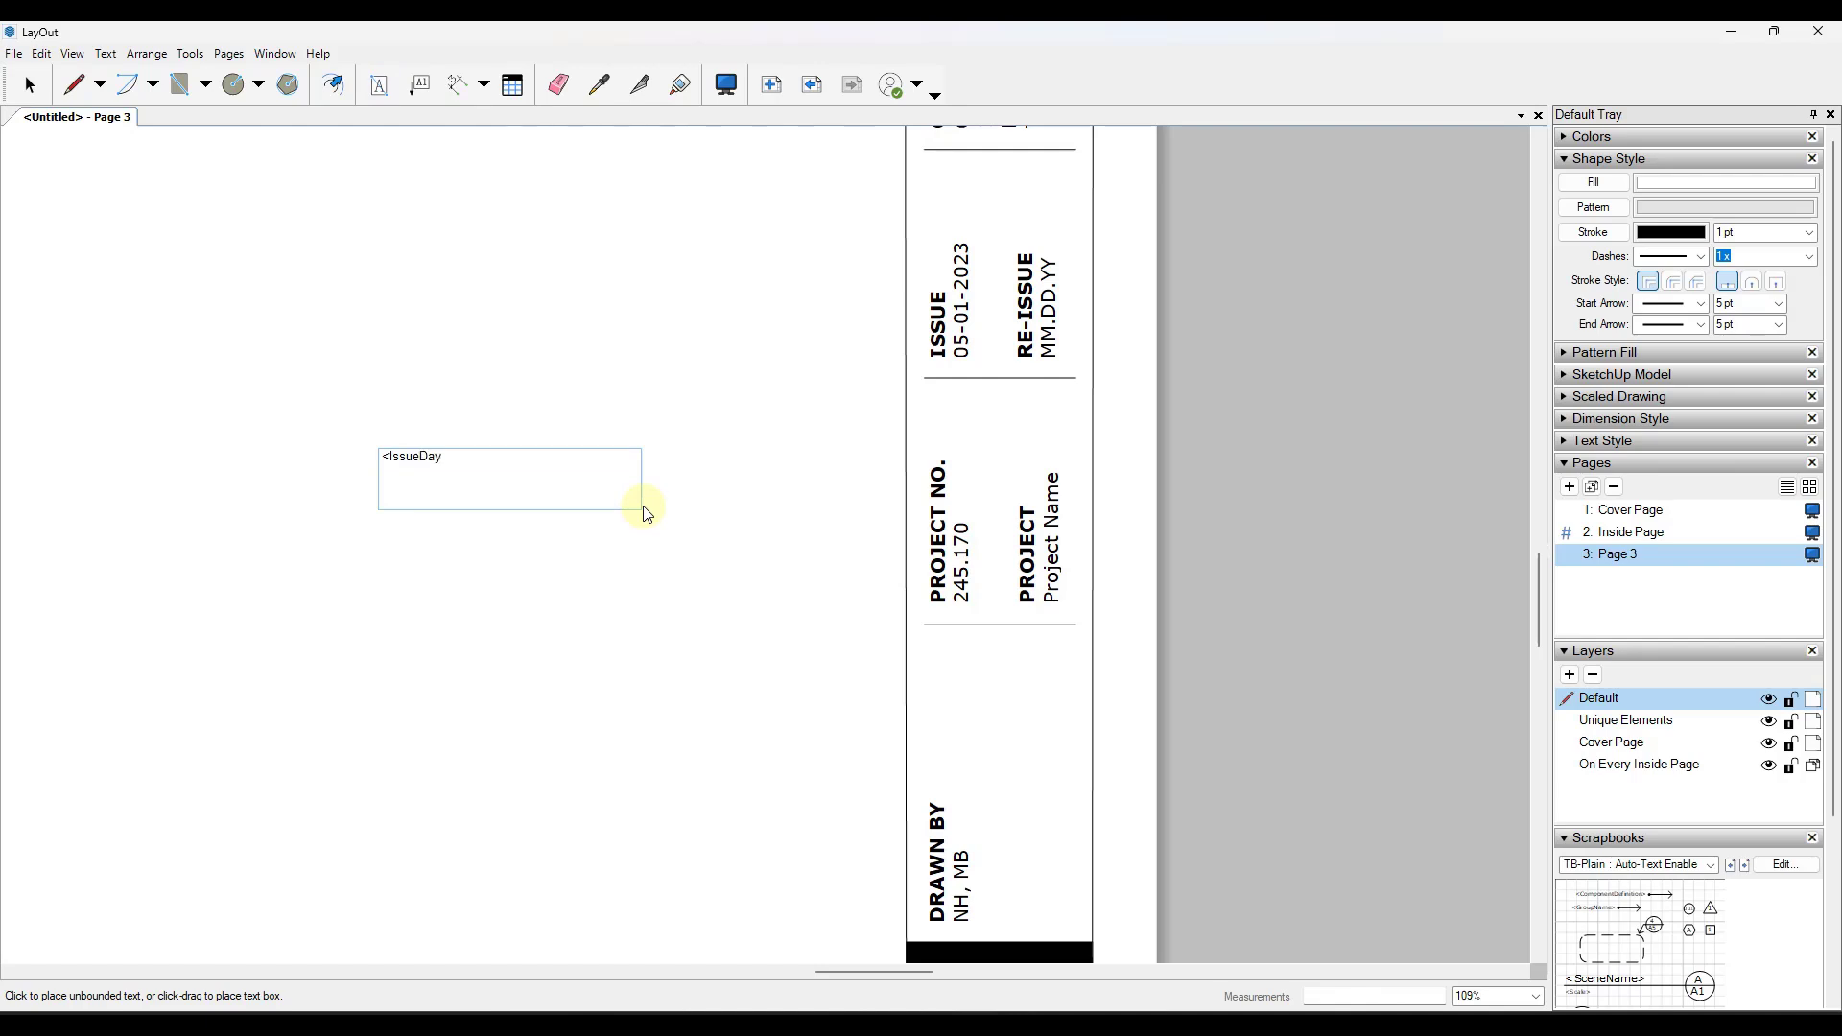
pyautogui.press('Escape')
pyautogui.scroll(1, 419, 451)
pyautogui.scroll(3, 419, 451)
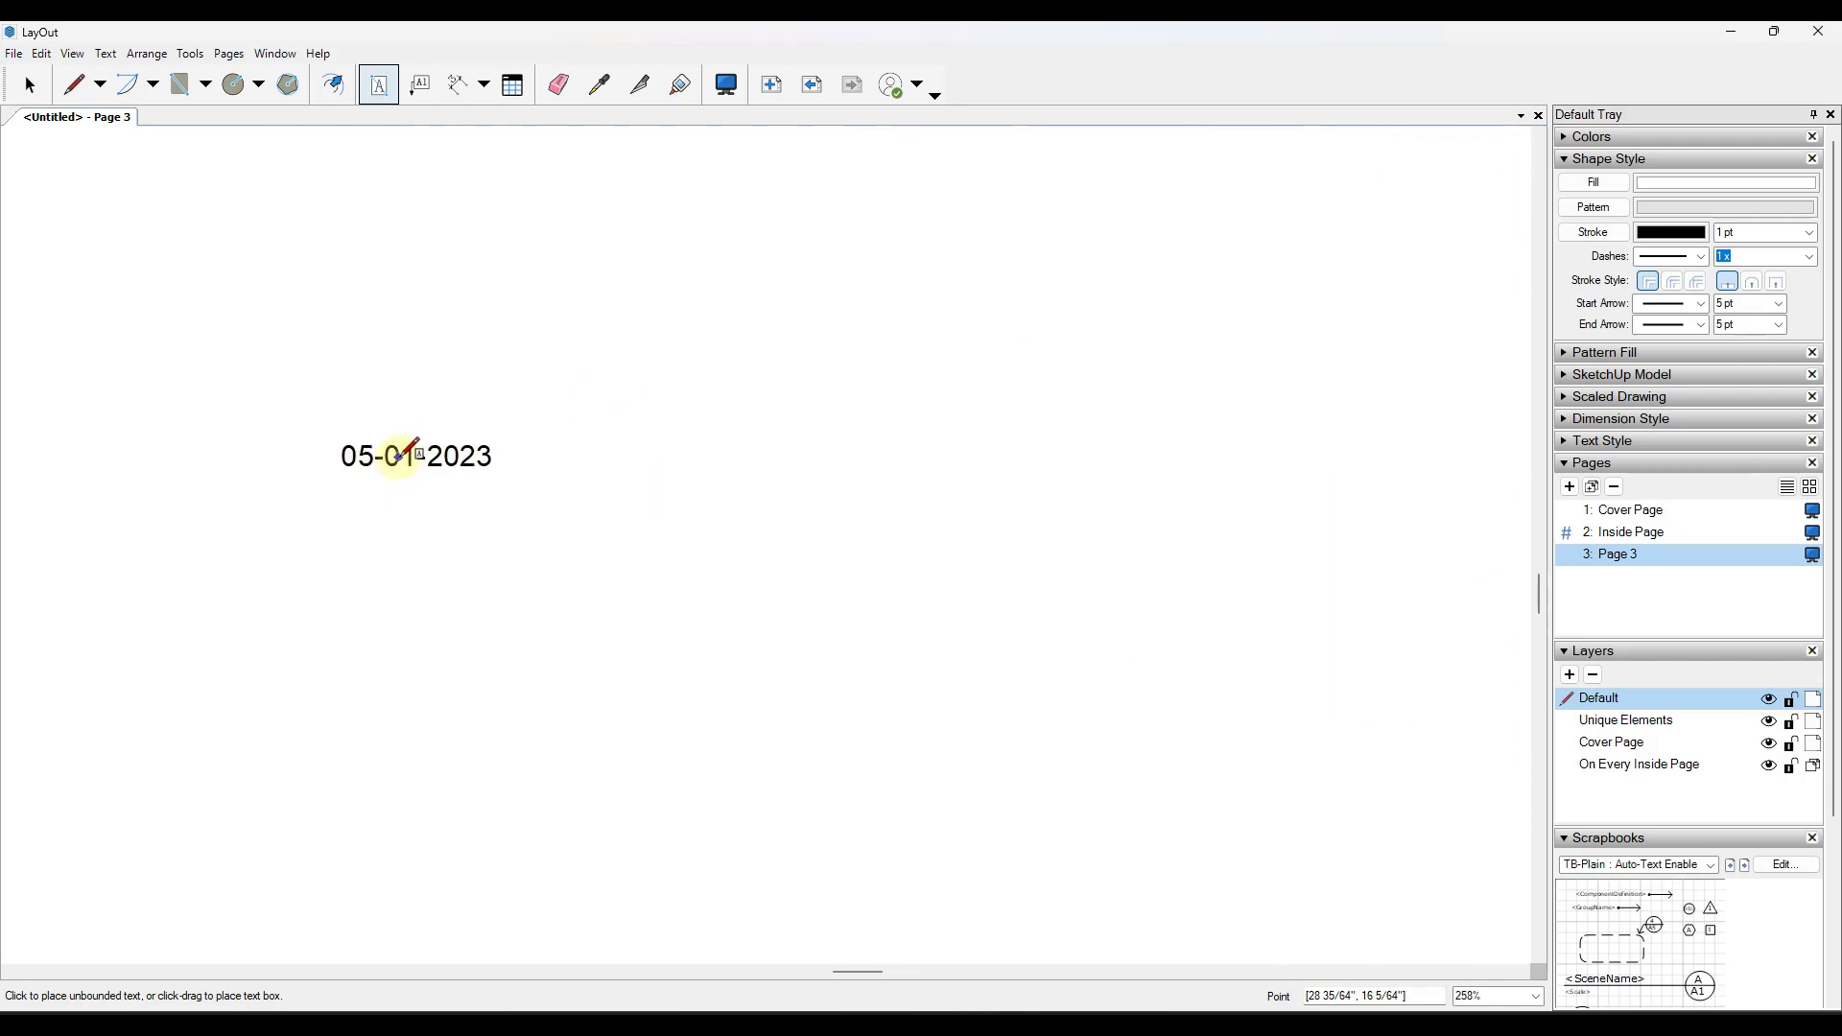
pyautogui.scroll(-1, 436, 465)
# - Append "- Additional Text" after the date in the text box
pyautogui.press('space')
pyautogui.doubleClick(447, 473)
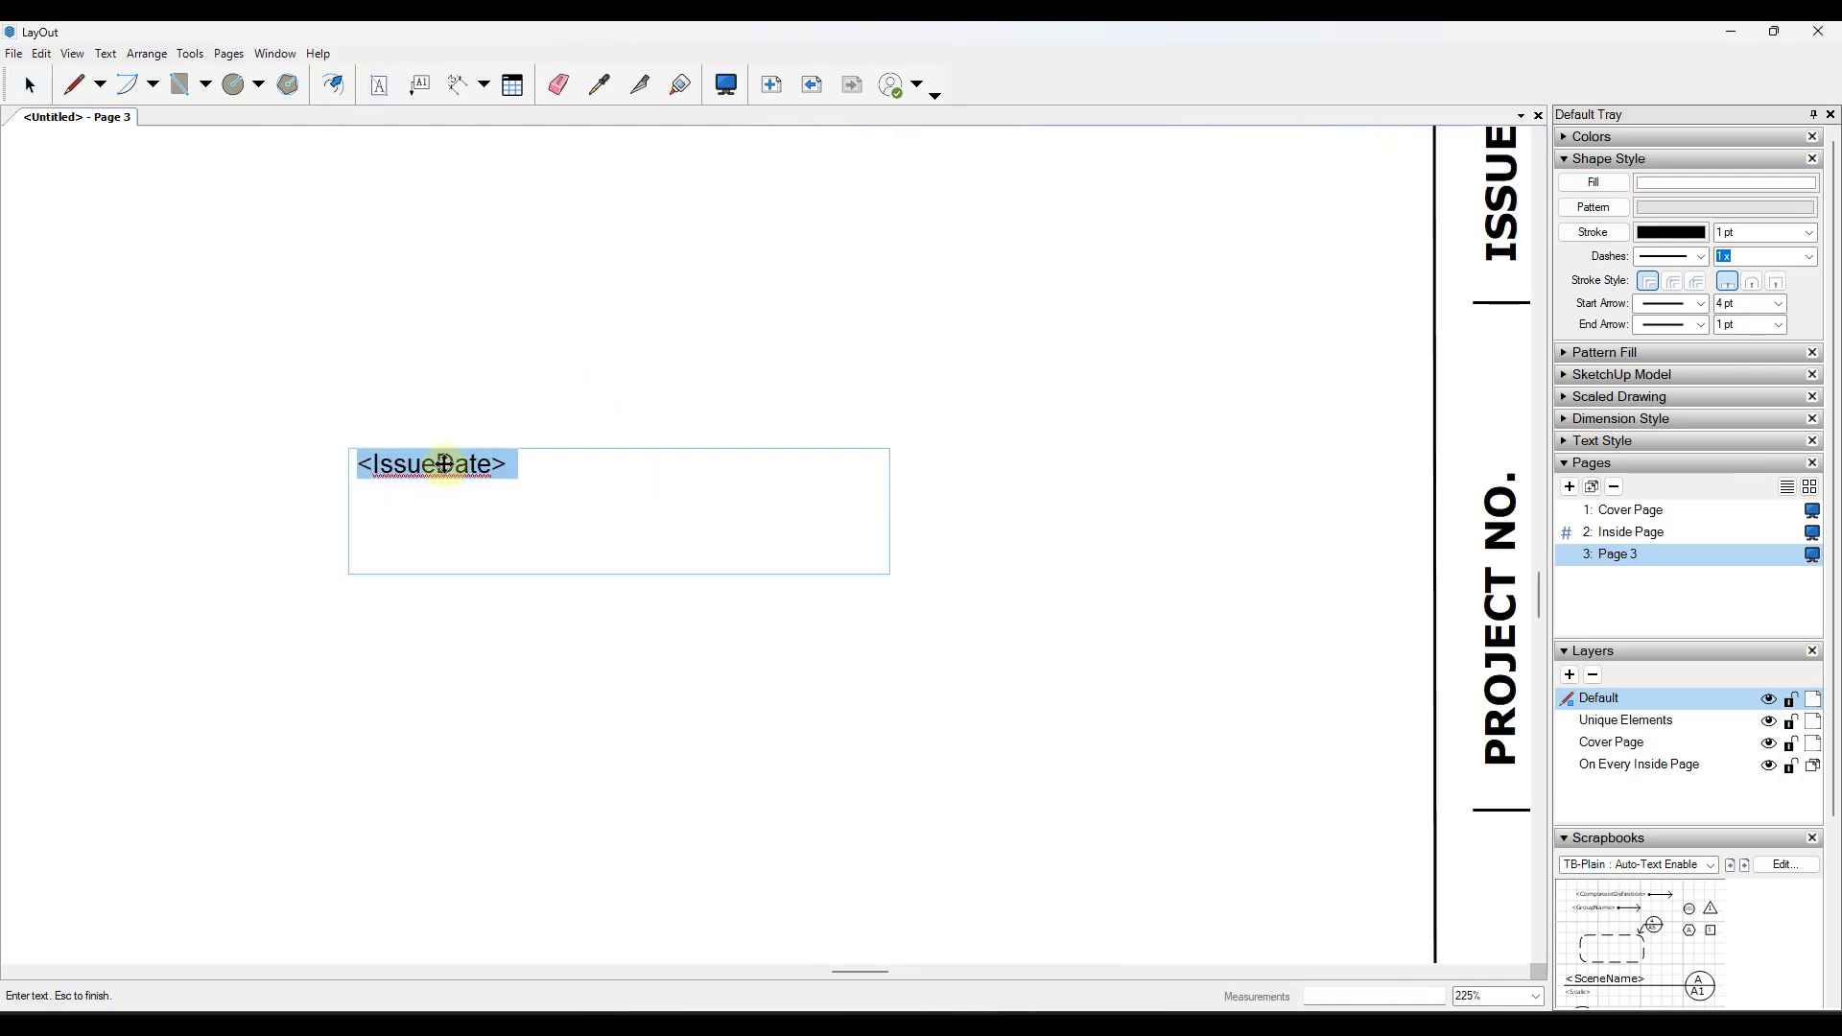
pyautogui.press('Right')
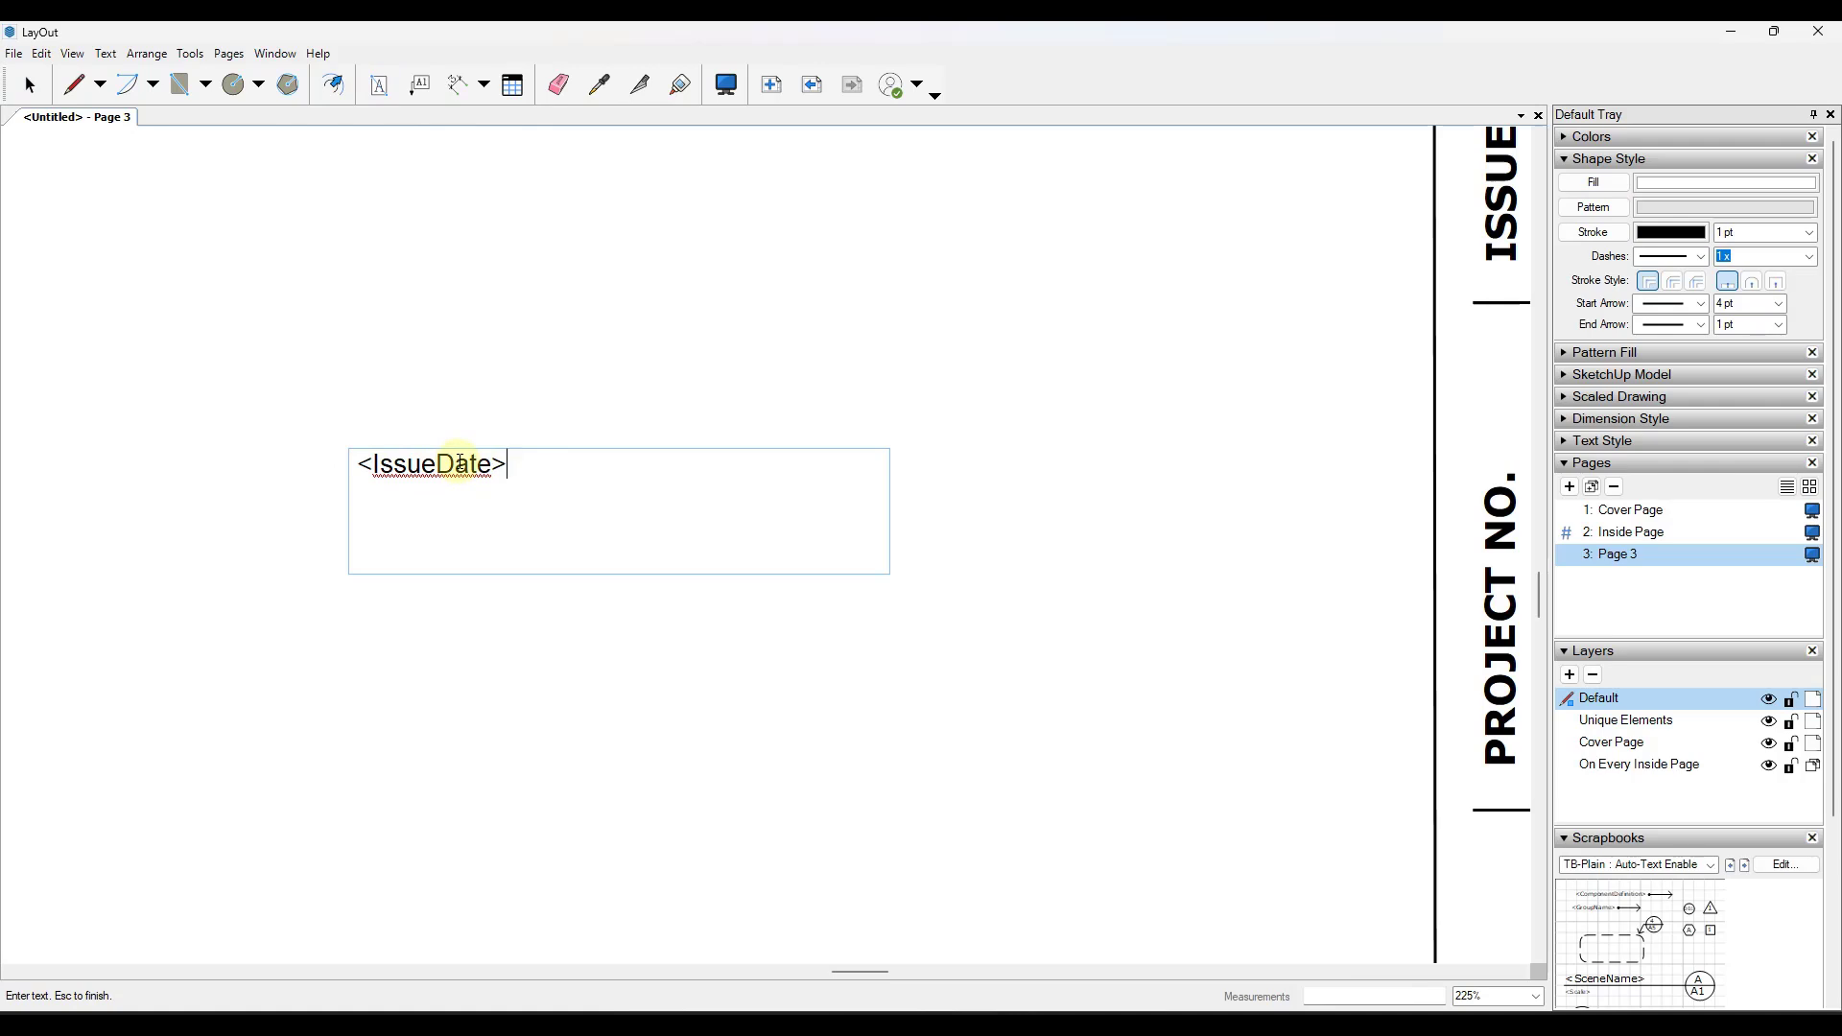
pyautogui.write('- Additional Text')
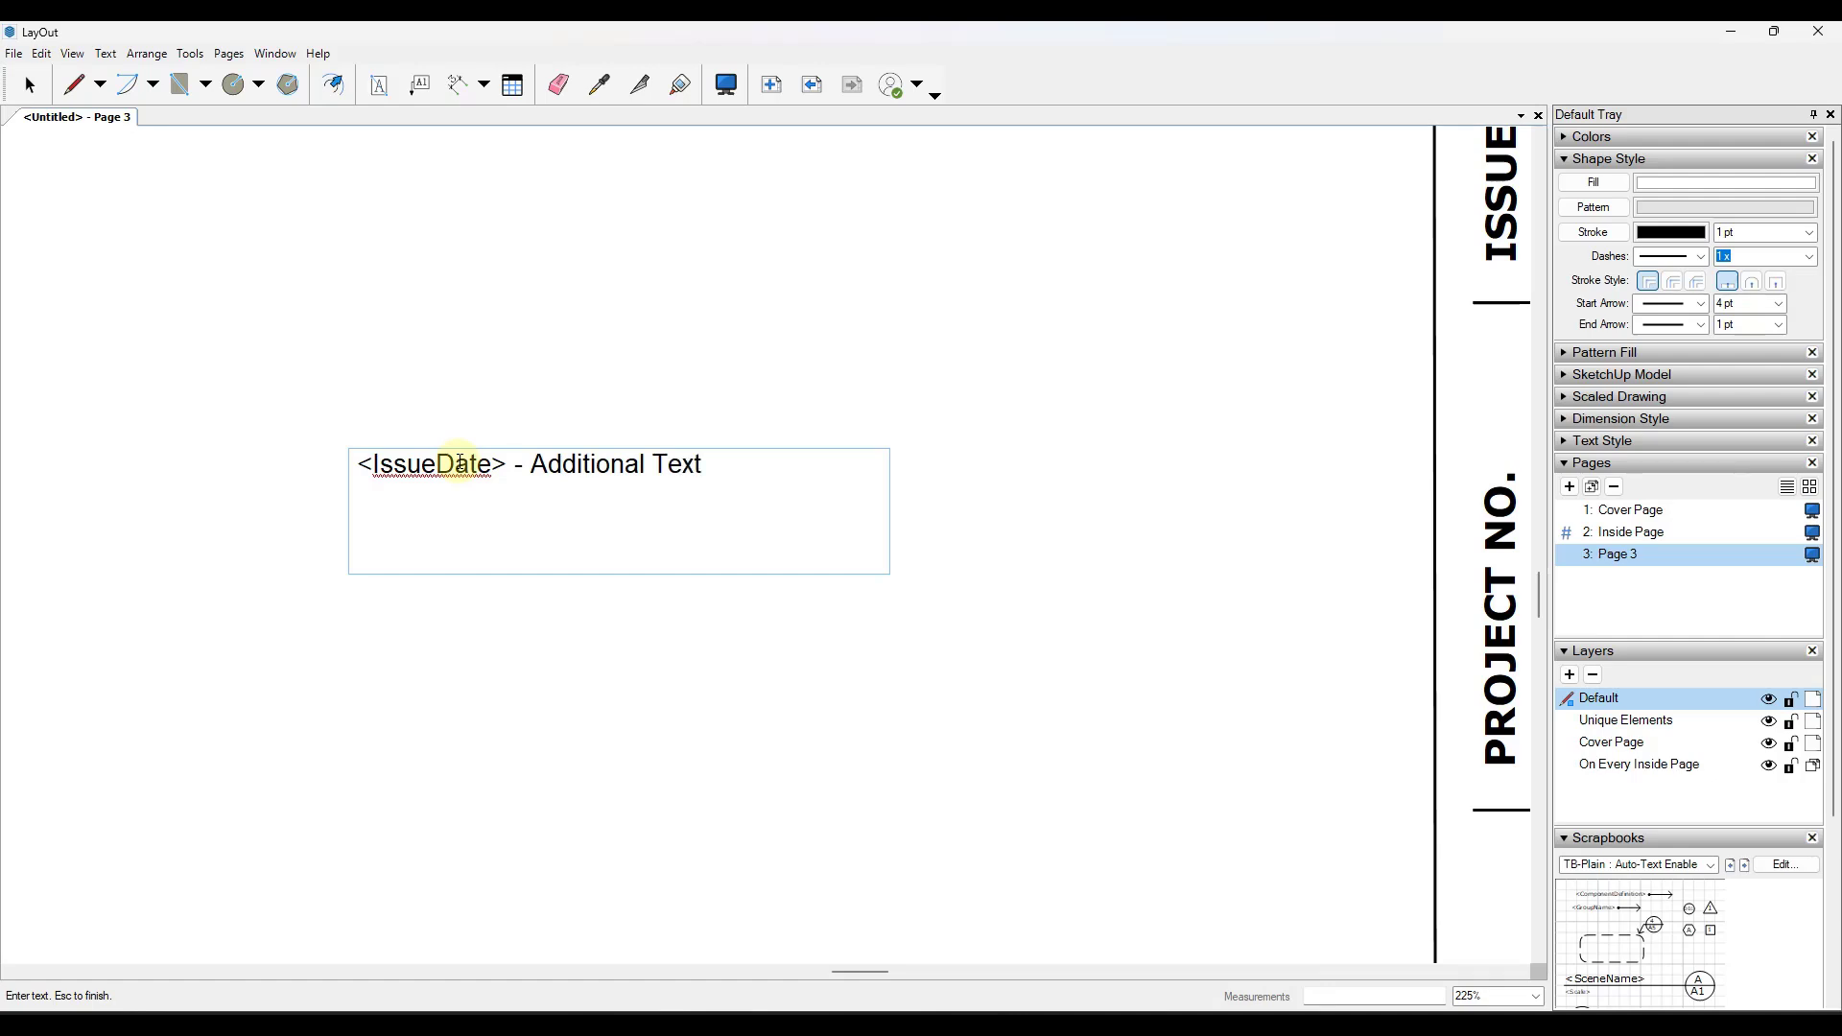
pyautogui.press('Escape')
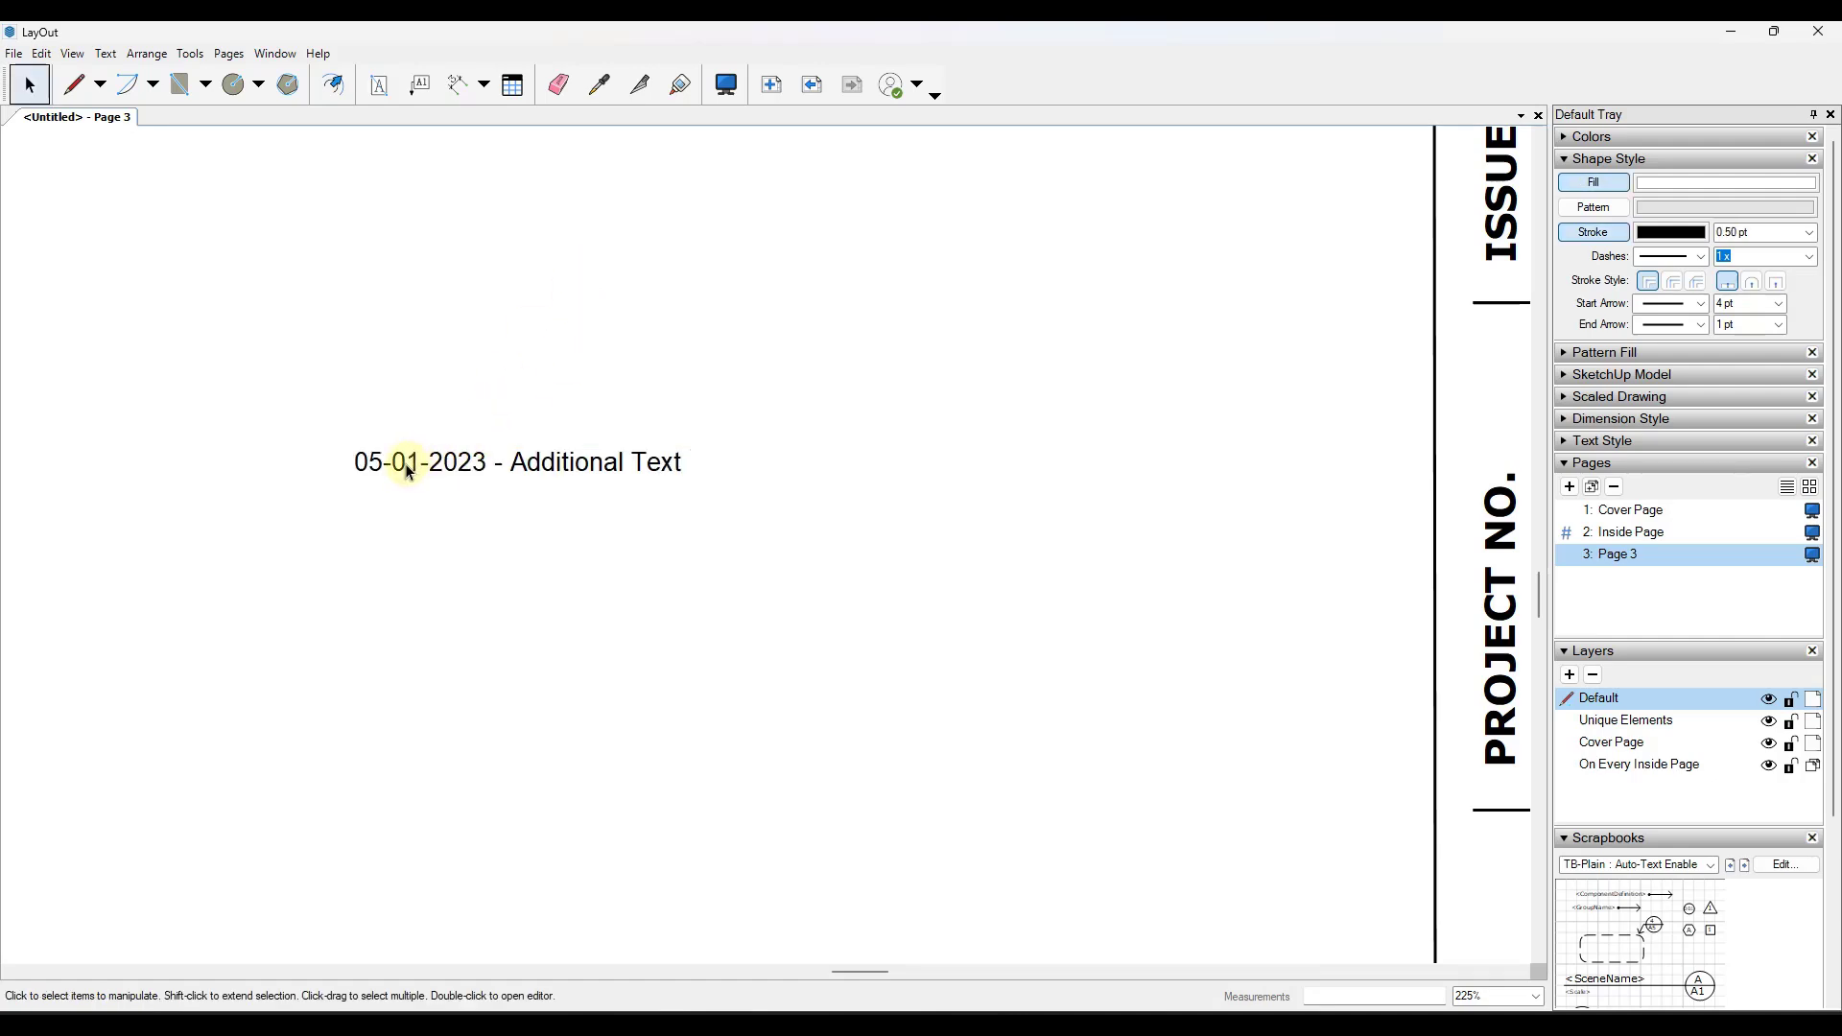
pyautogui.scroll(-3, 481, 468)
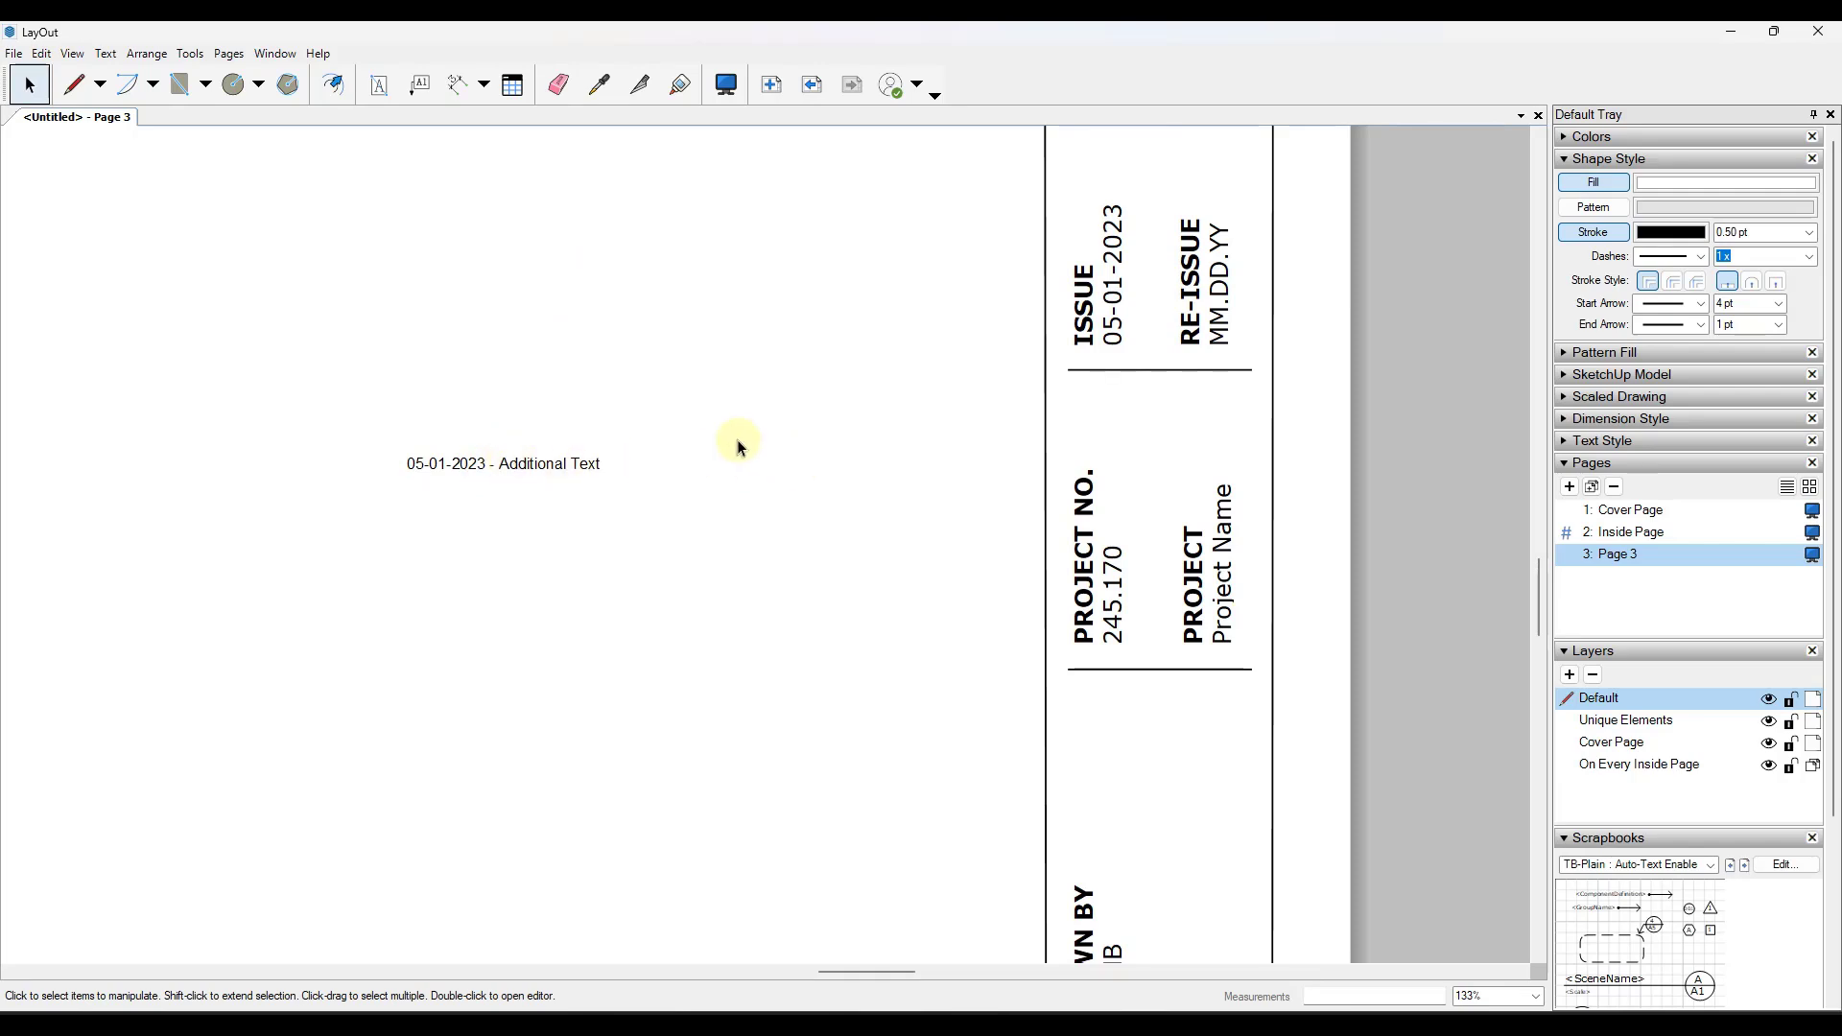
# - In Document Setup, add a custom auto-text tag TestTag with the value Test Text
pyautogui.click(14, 53)
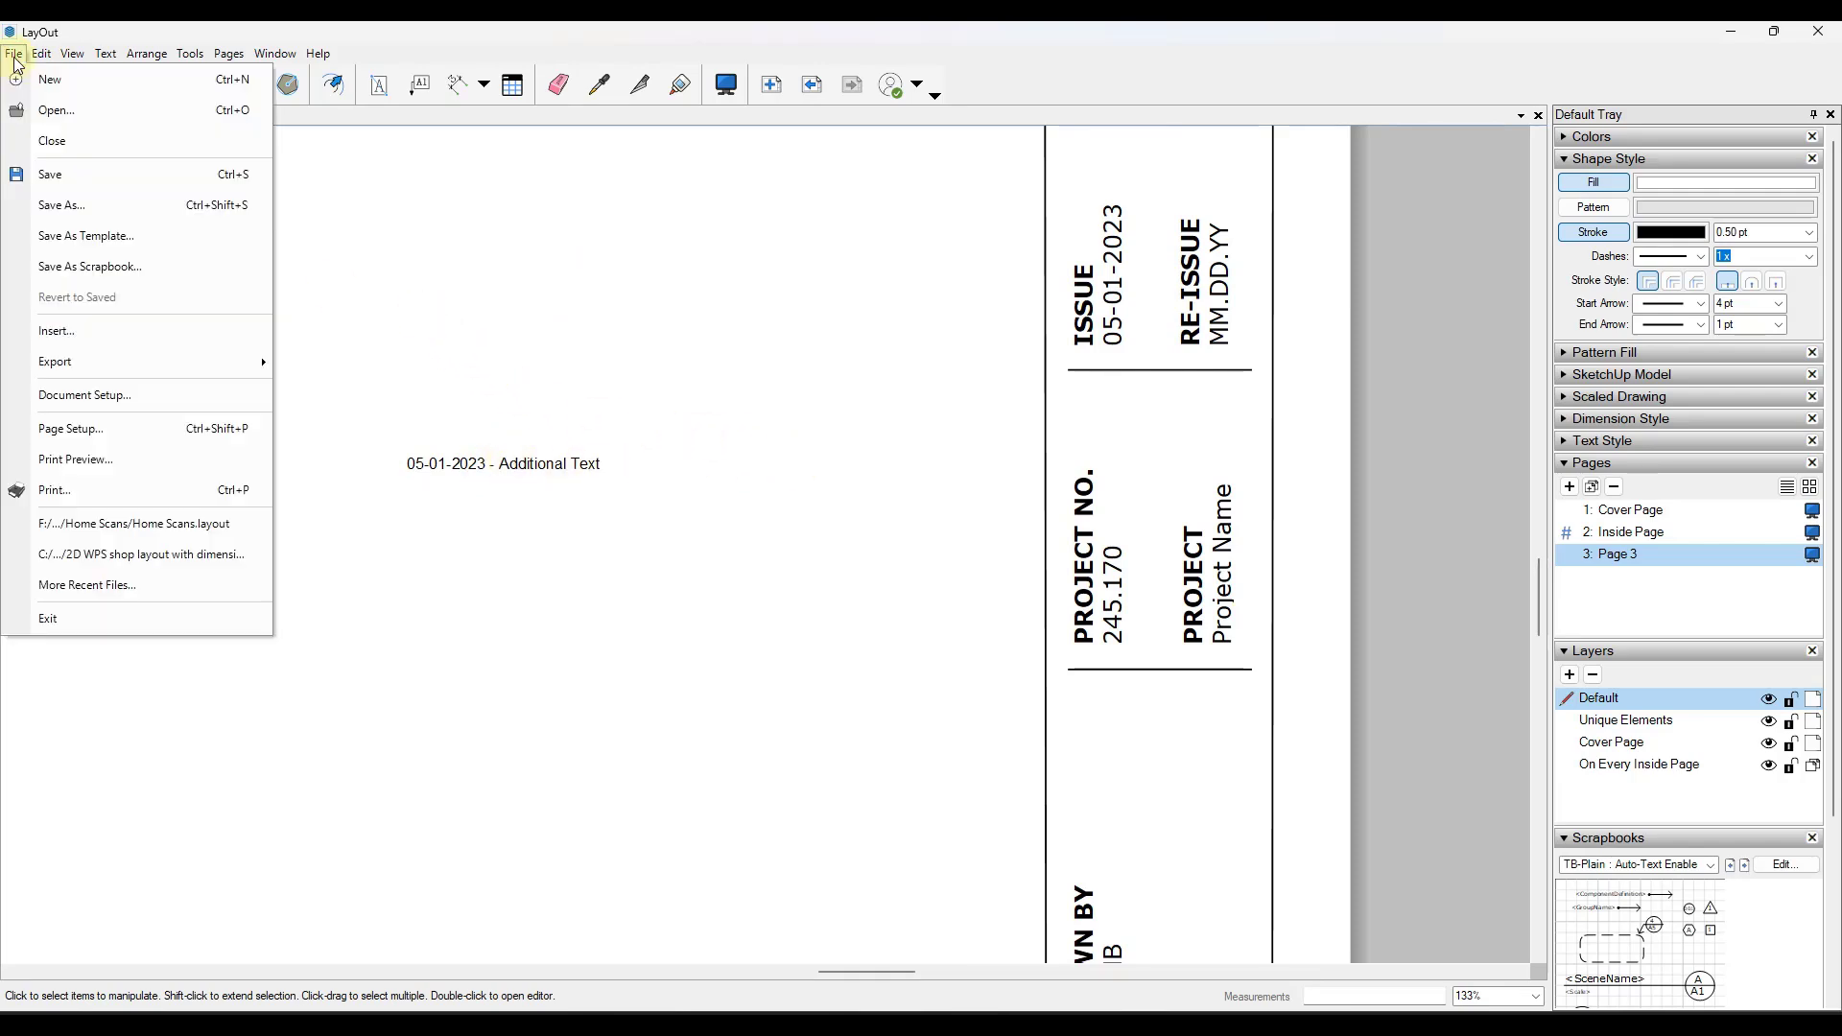
pyautogui.click(103, 394)
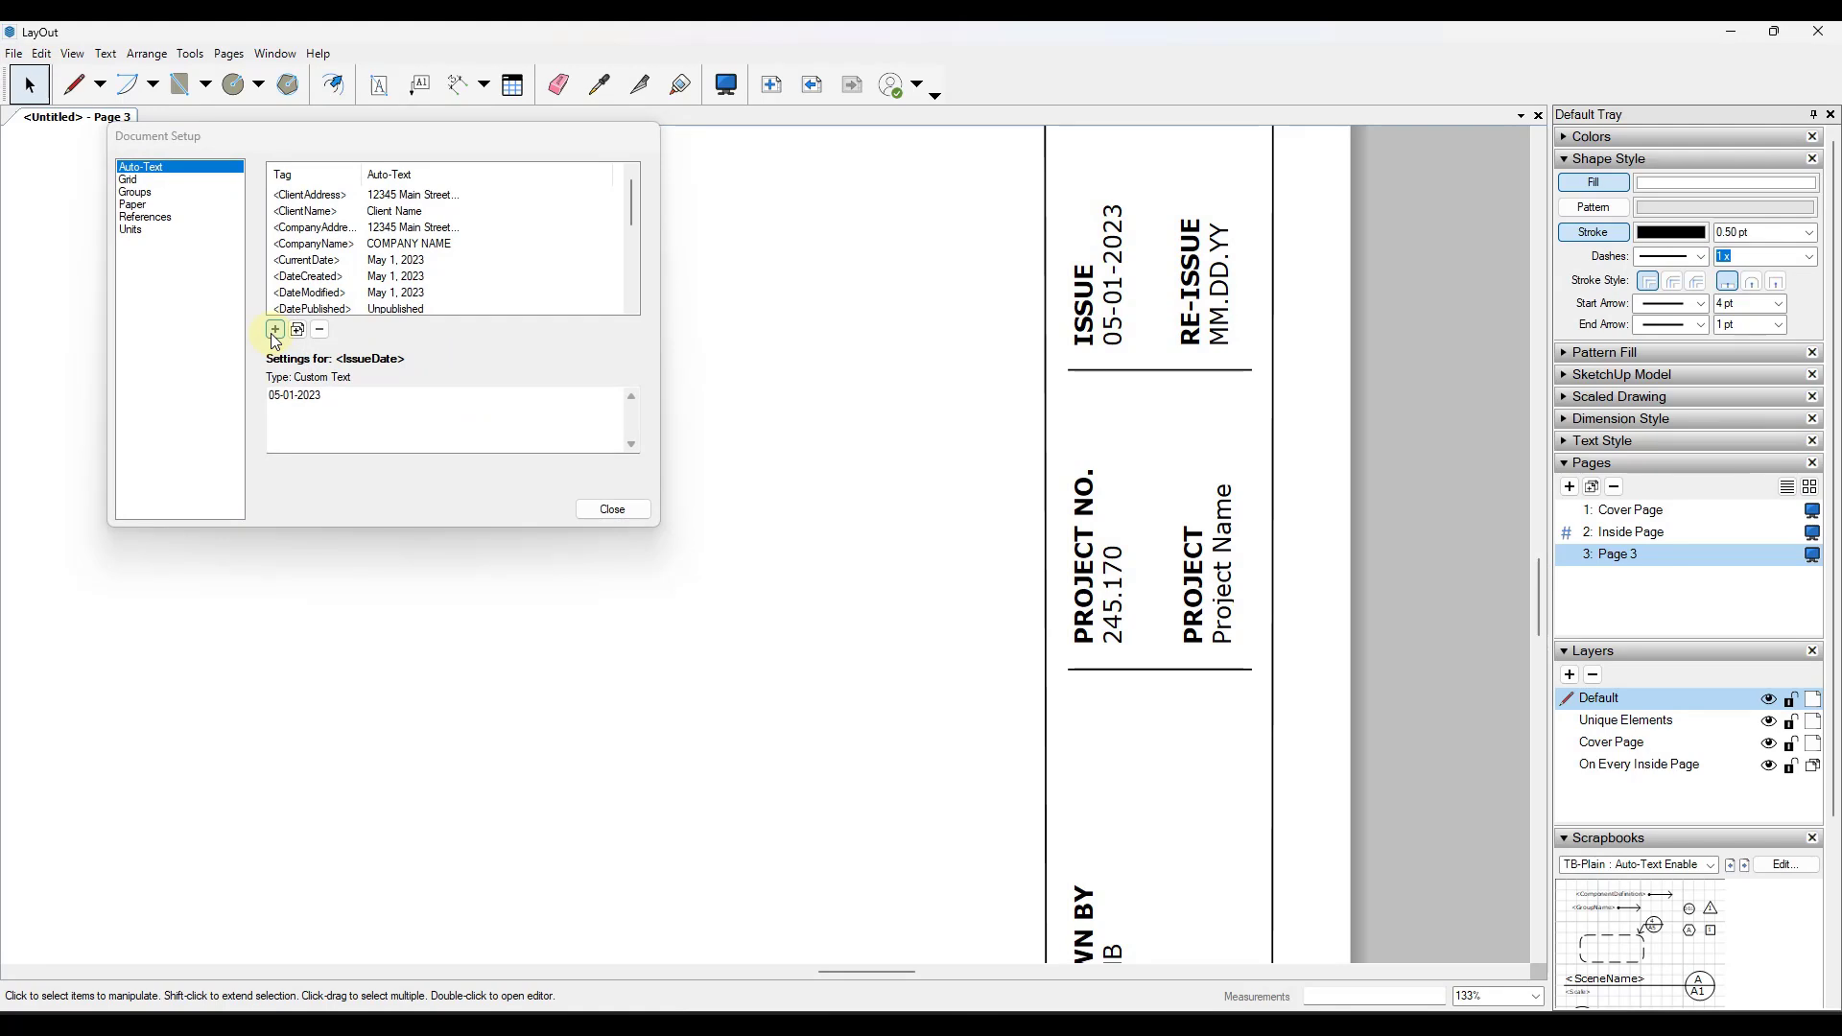
pyautogui.click(275, 337)
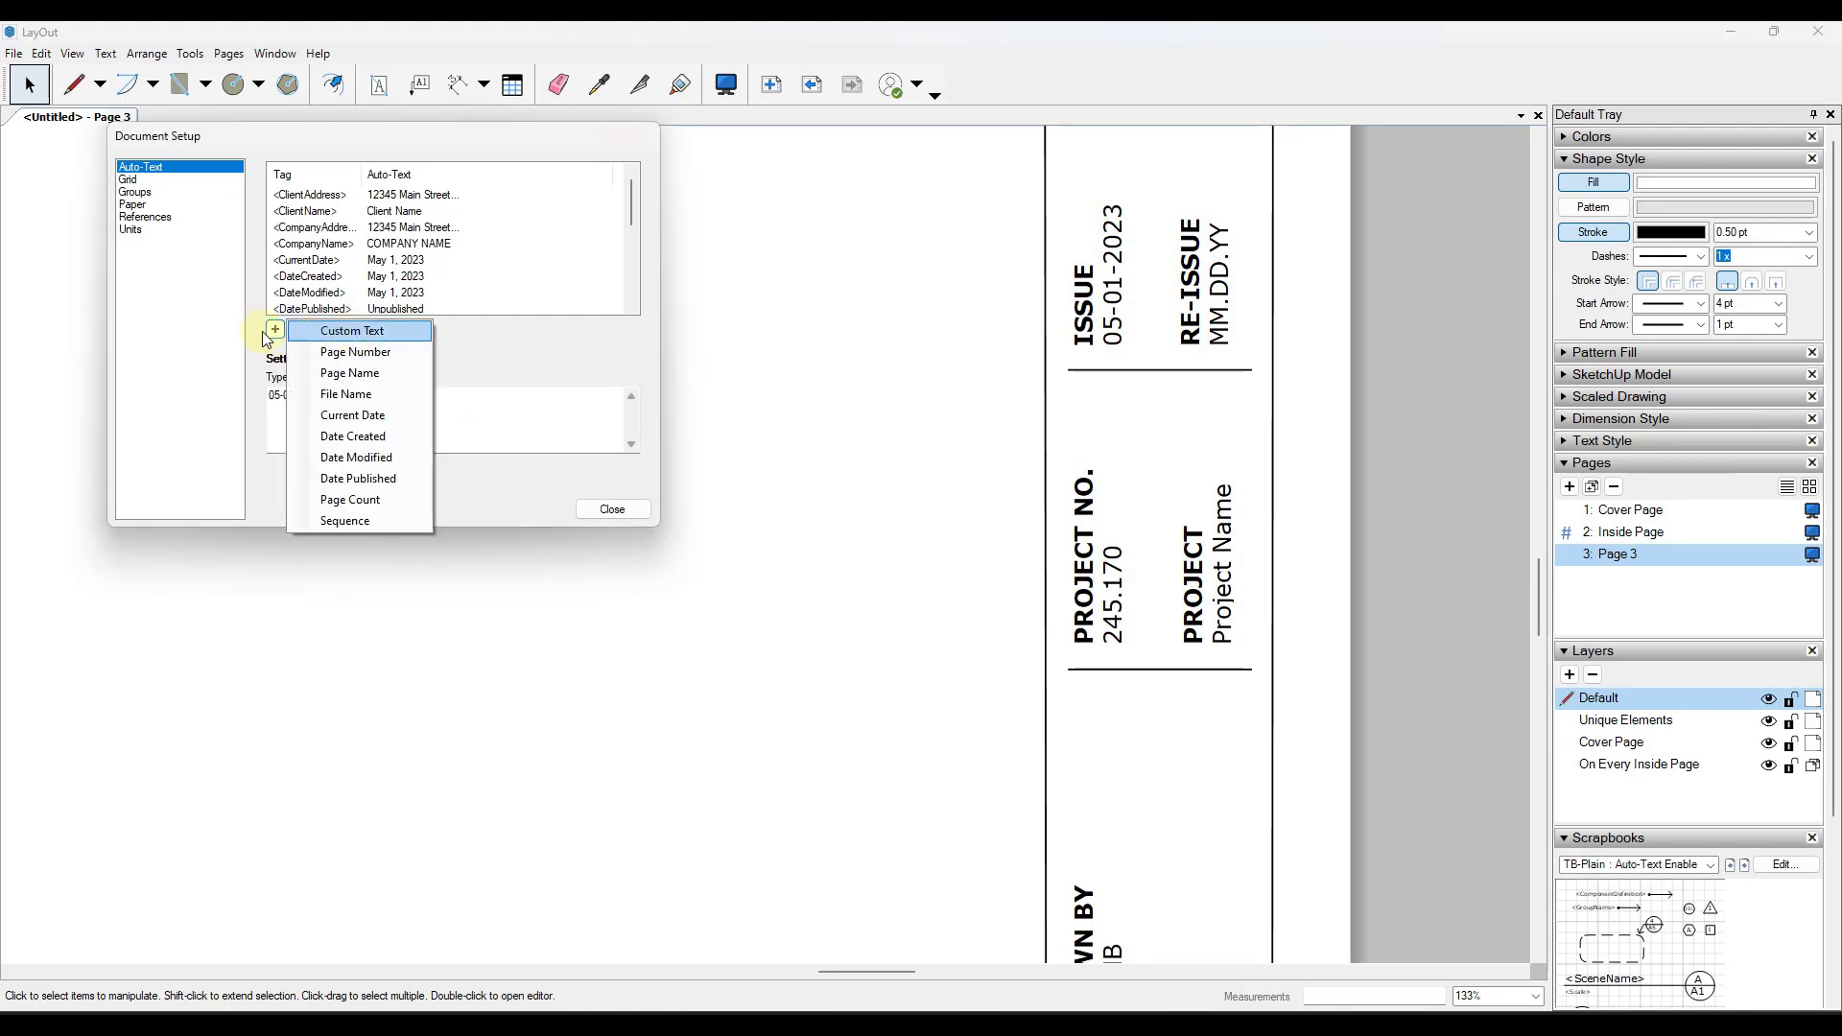
pyautogui.click(345, 335)
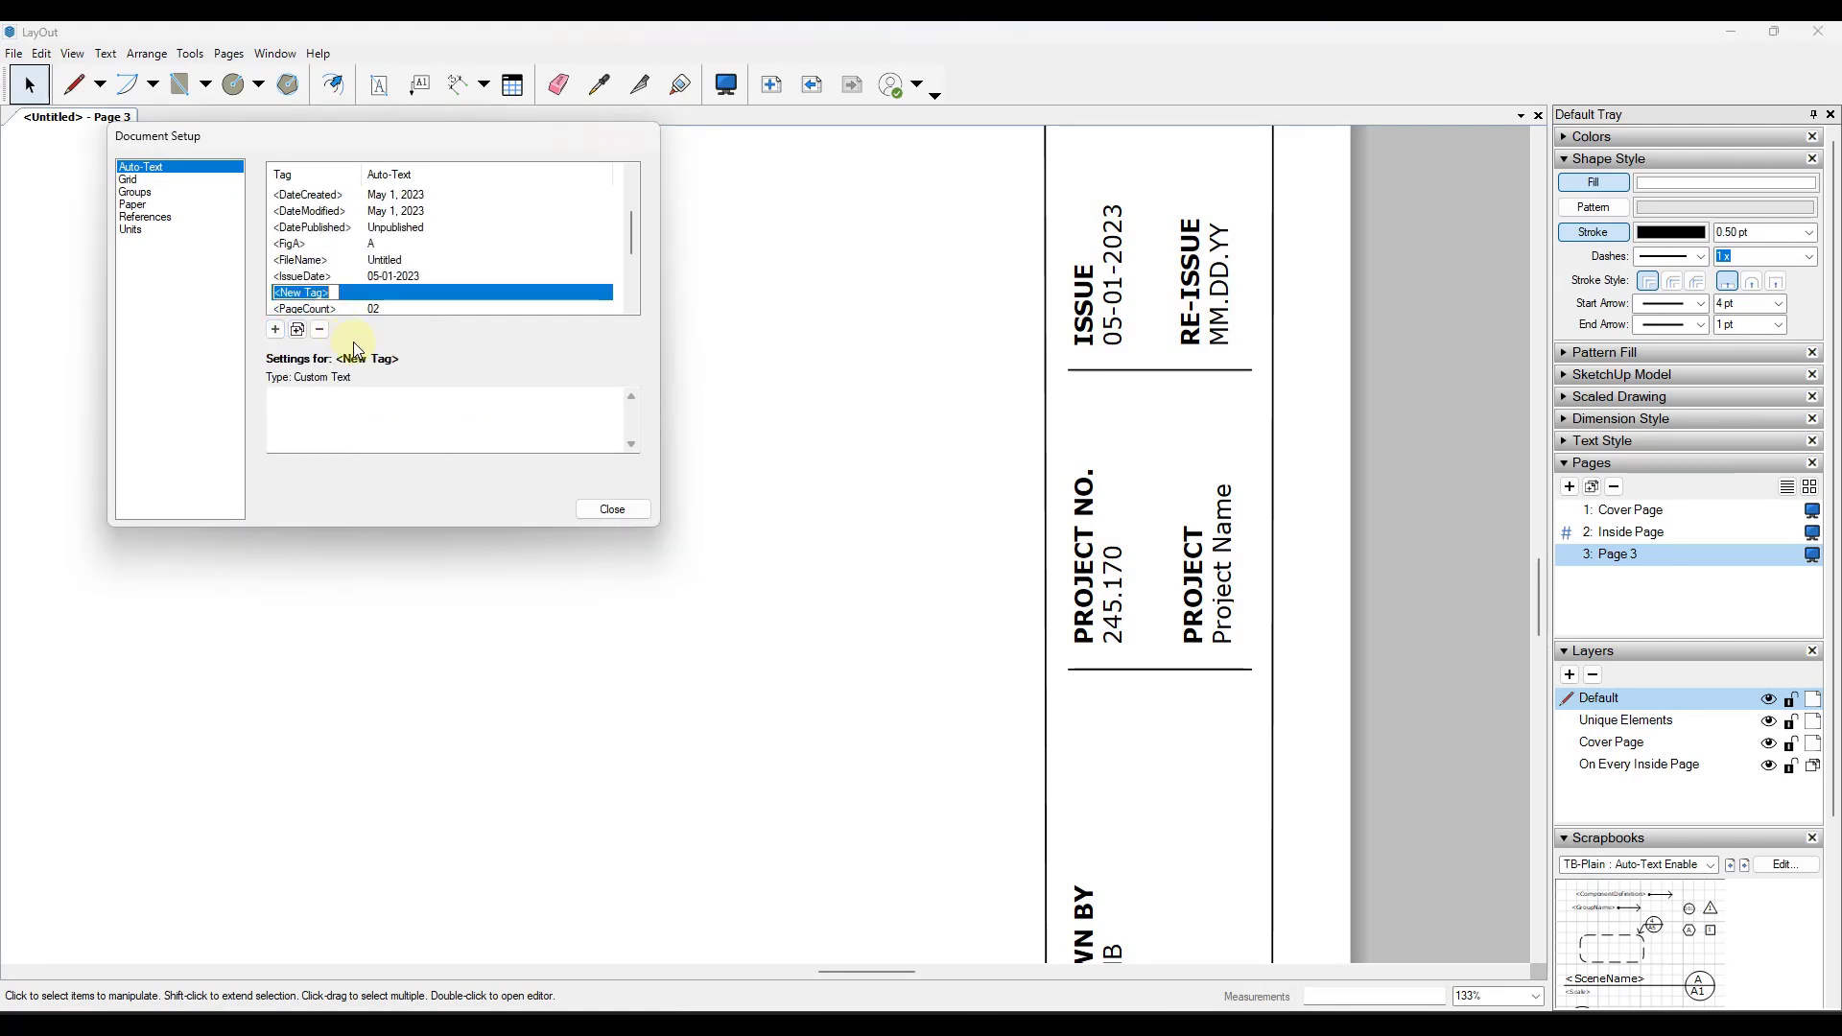
pyautogui.press('Home')
pyautogui.write('TestTag')
pyautogui.press('Return')
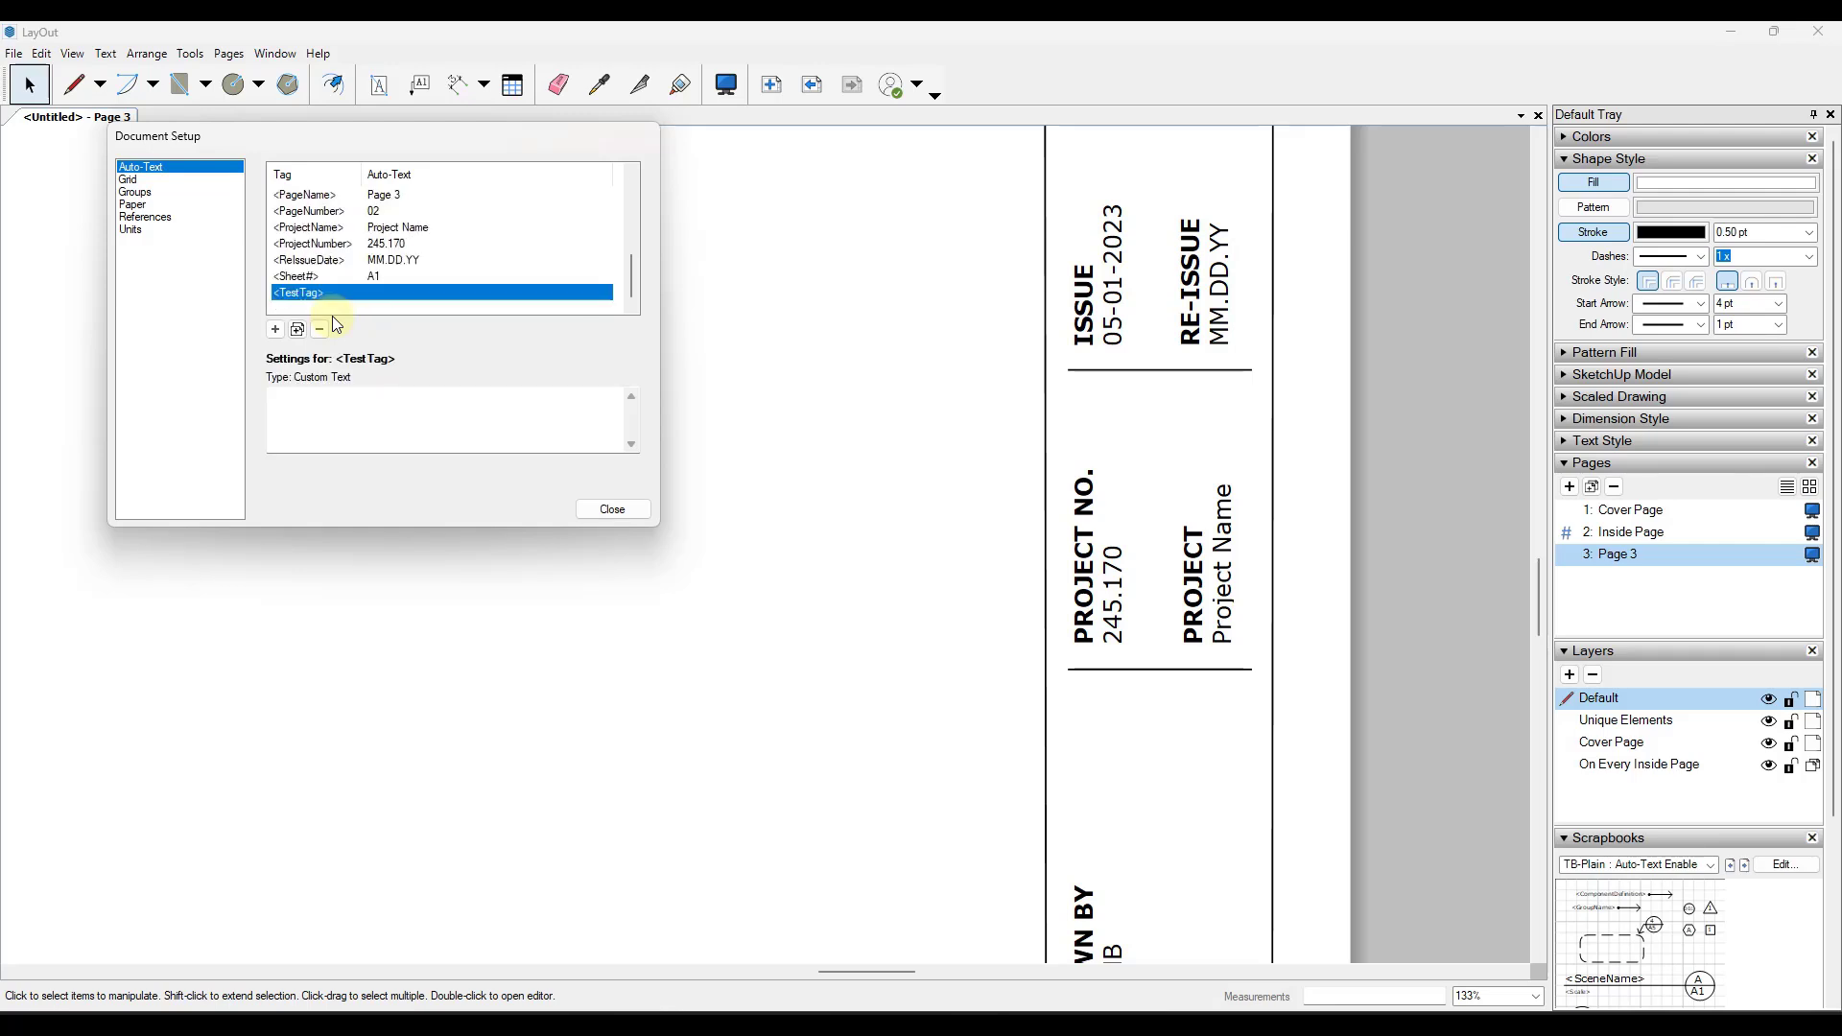
pyautogui.click(313, 420)
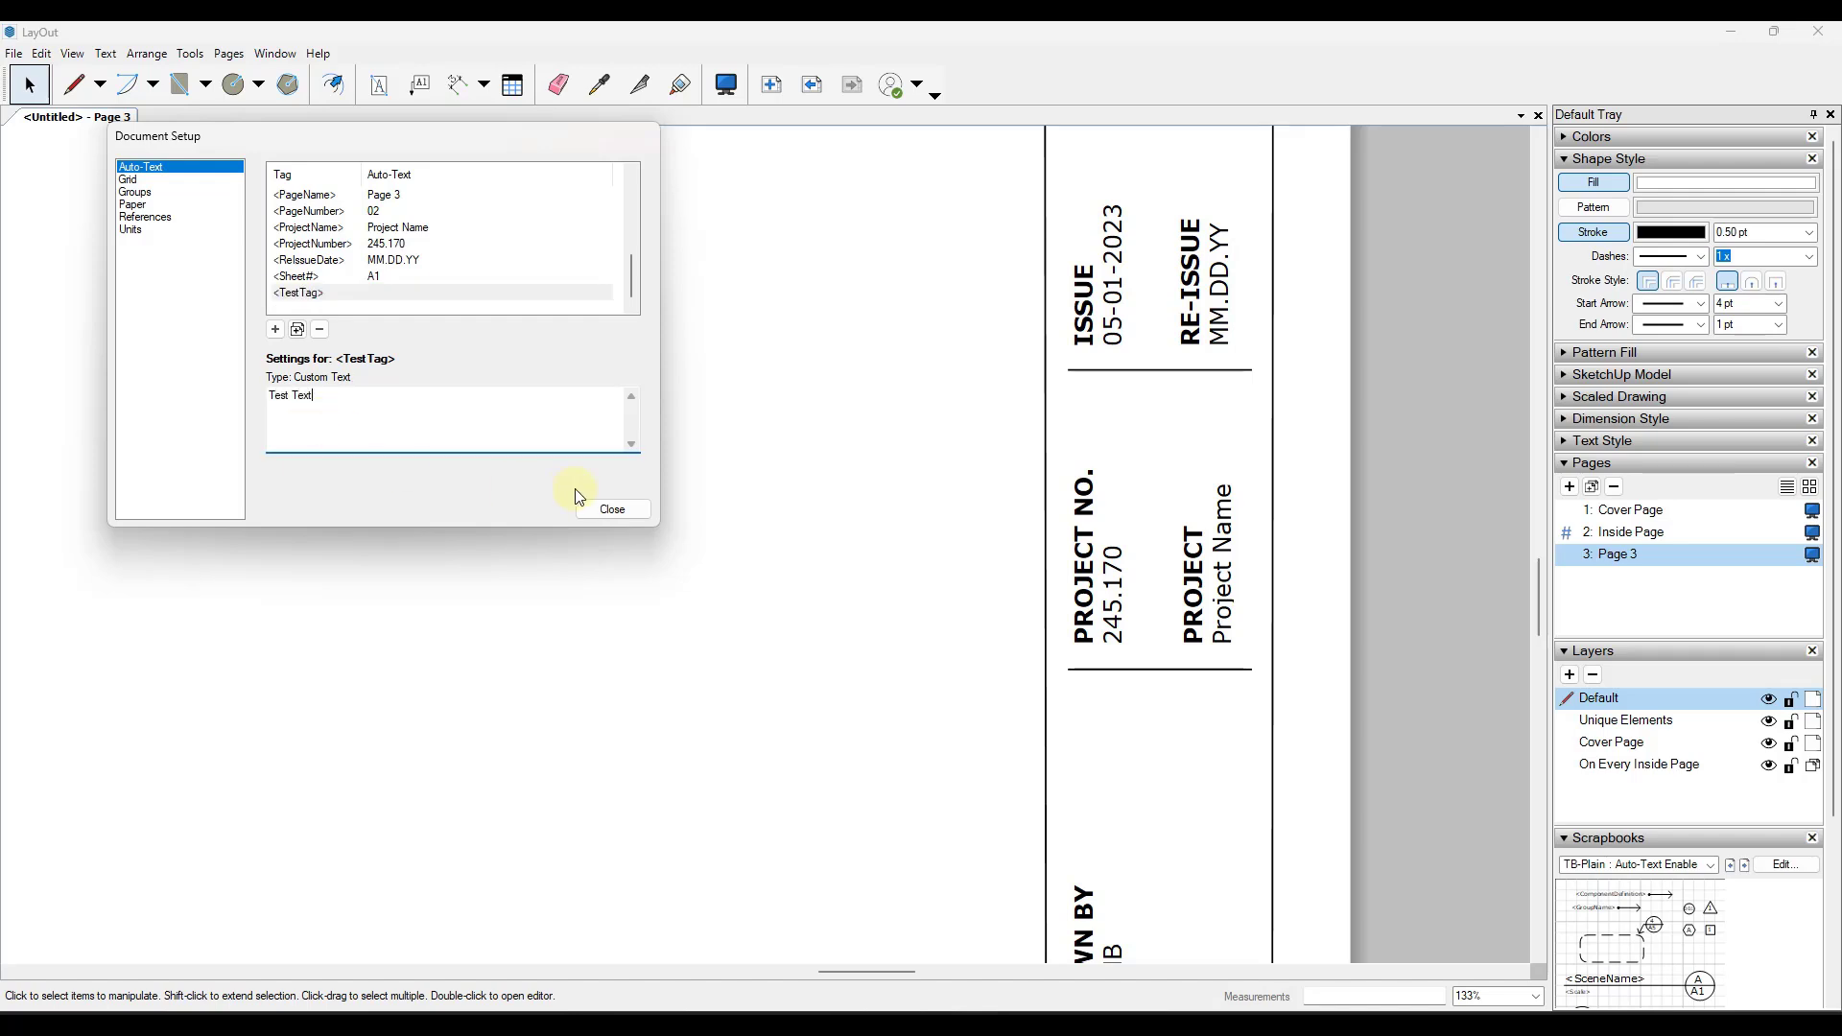
pyautogui.click(612, 509)
pyautogui.click(485, 470)
# - Append "- <TestTag>" to the date text so it ends with "- Test Text"
pyautogui.doubleClick(485, 470)
pyautogui.click(666, 462)
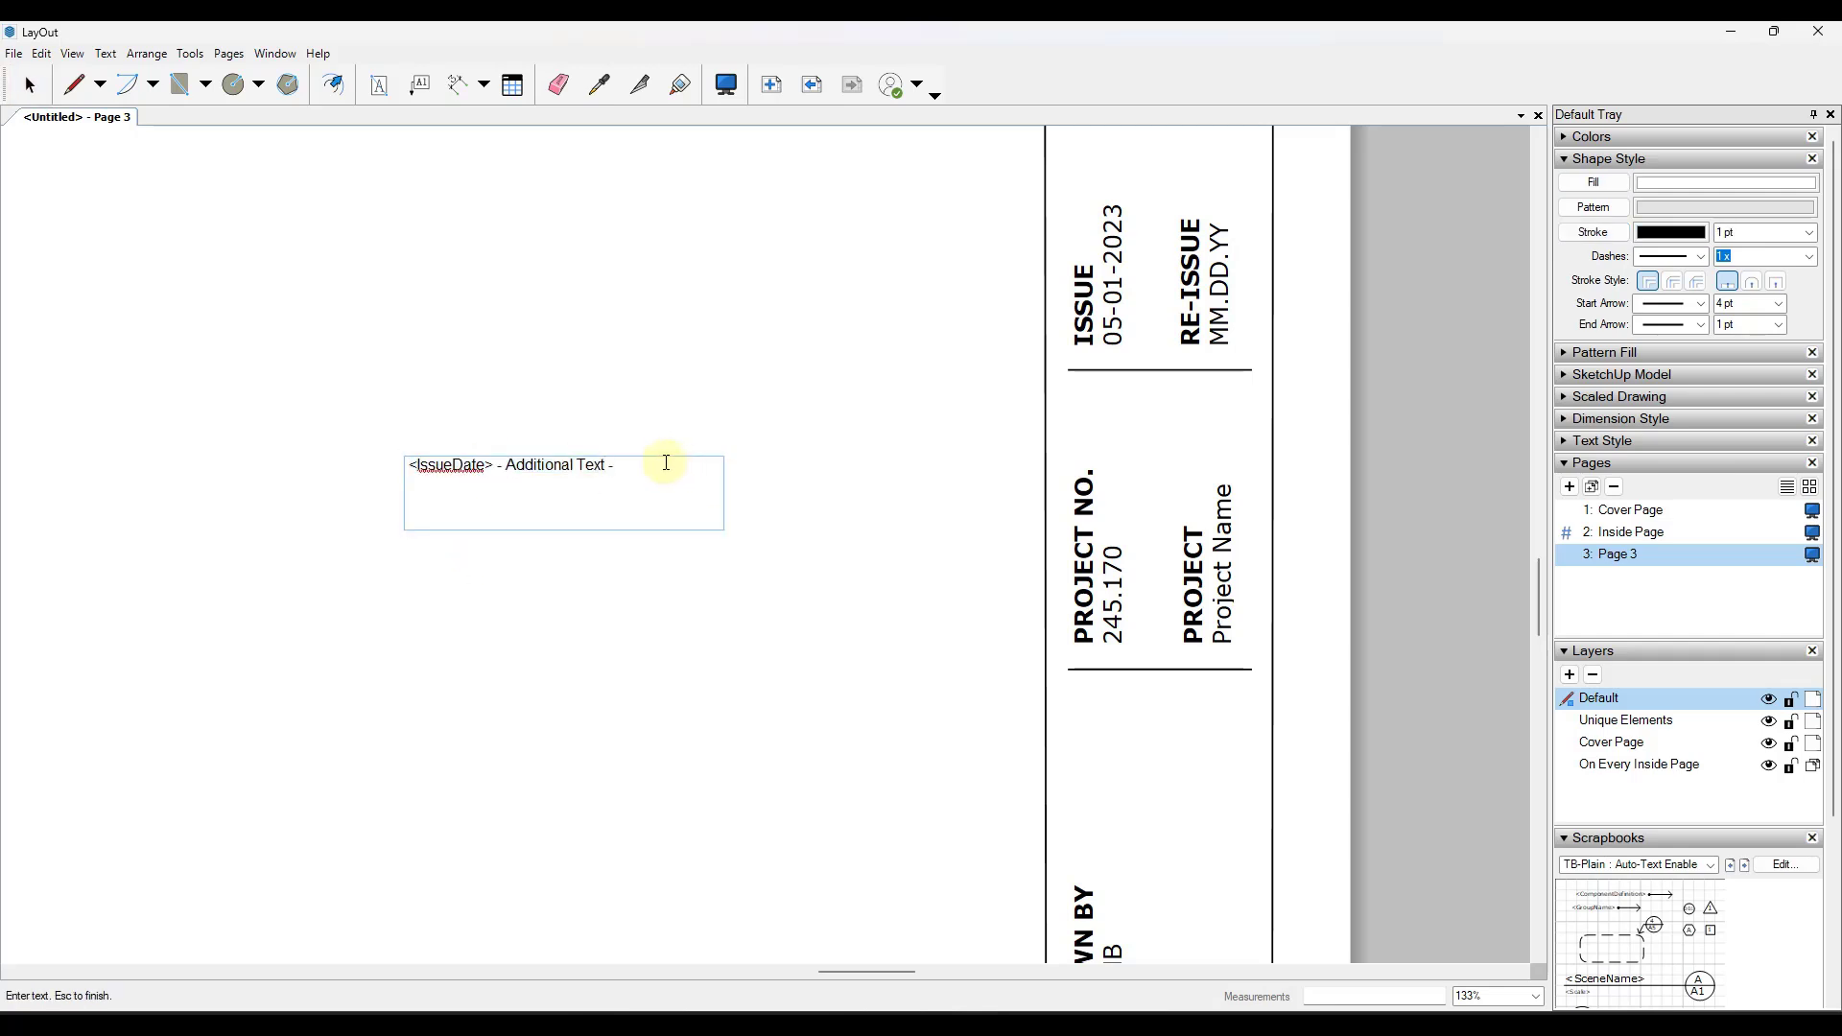
pyautogui.write('- <TestTag)')
pyautogui.write('>')
pyautogui.click(703, 233)
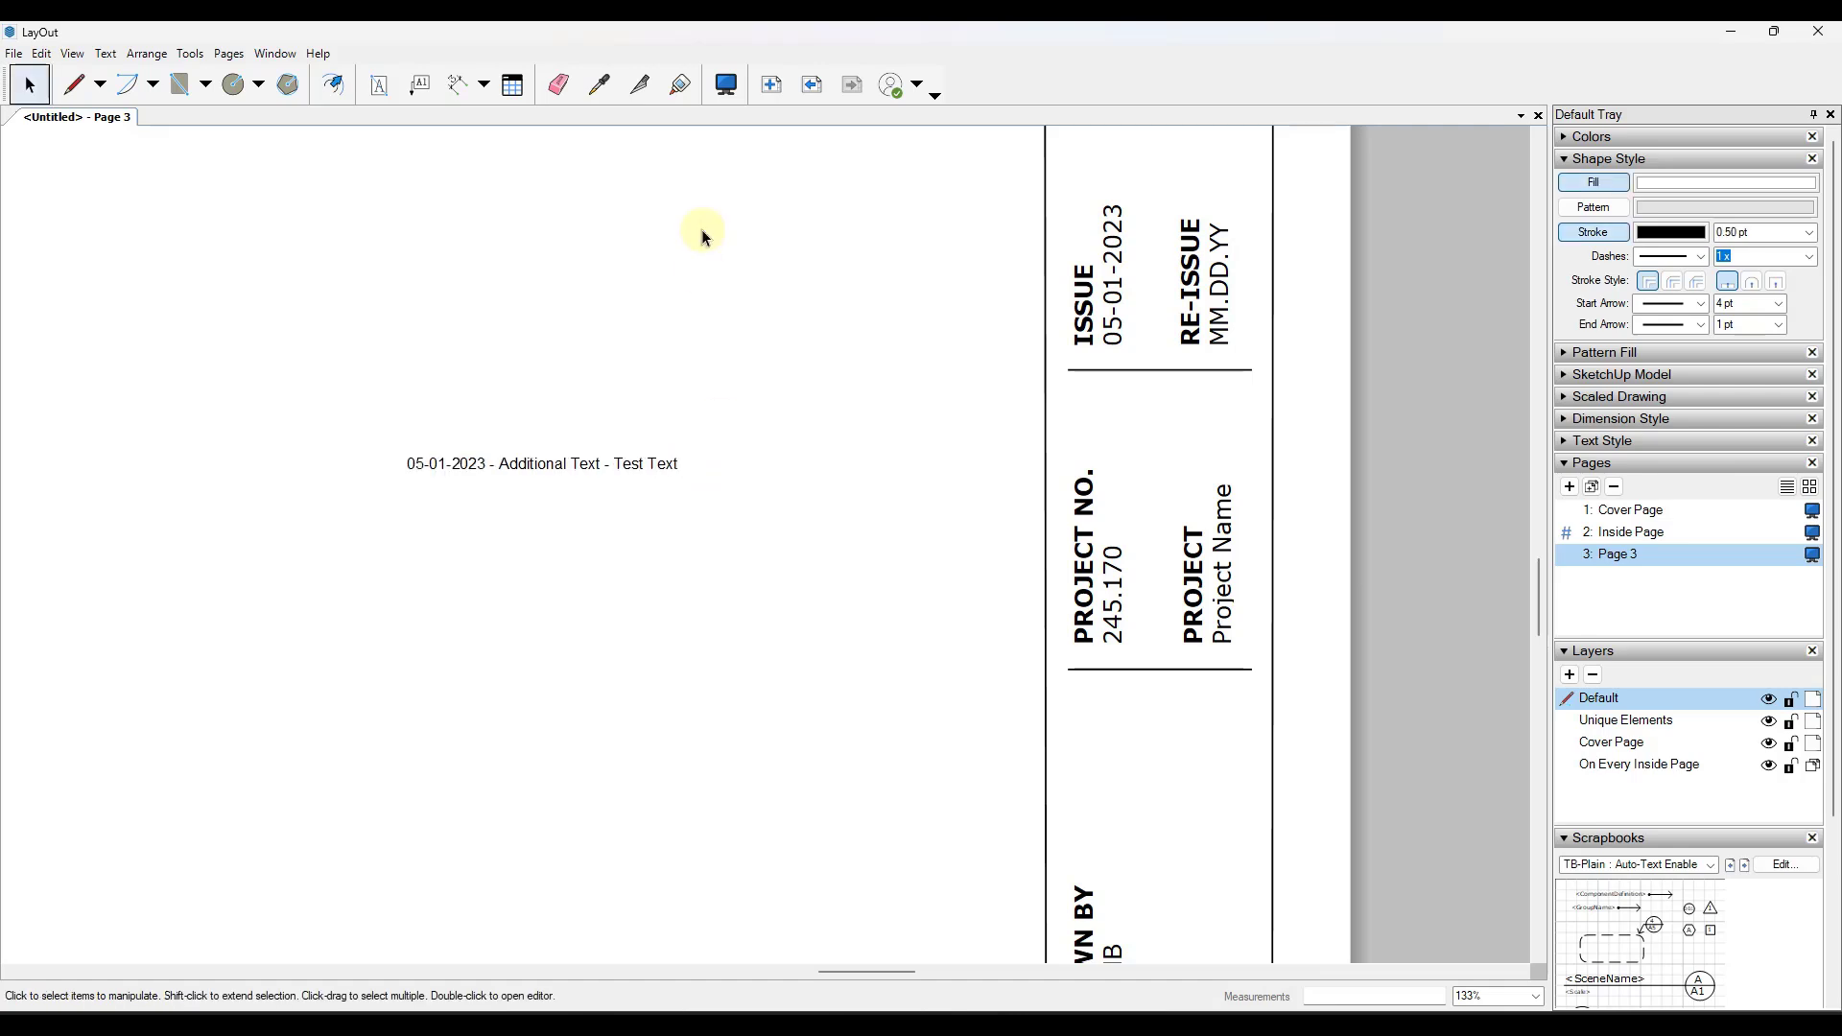
pyautogui.click(645, 468)
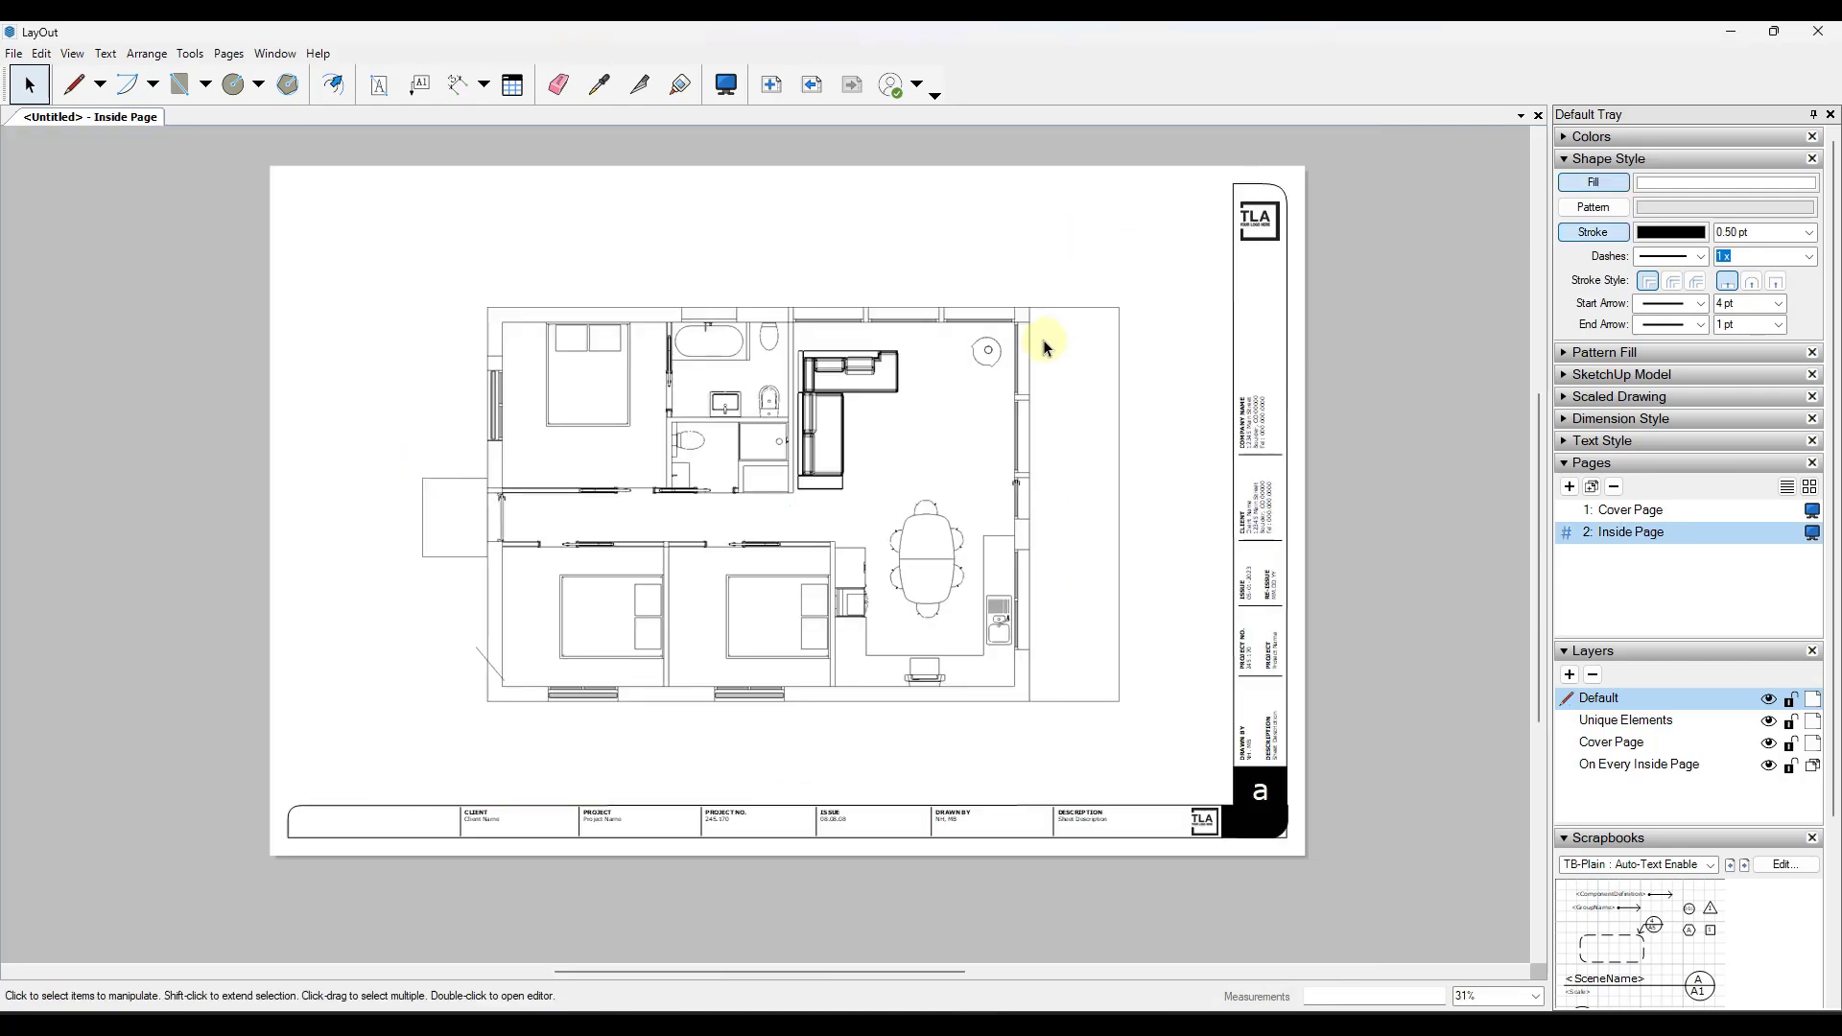
# - On the Inside Page, resize the floor-plan viewport larger and show its SketchUp Model settings
pyautogui.click(1043, 339)
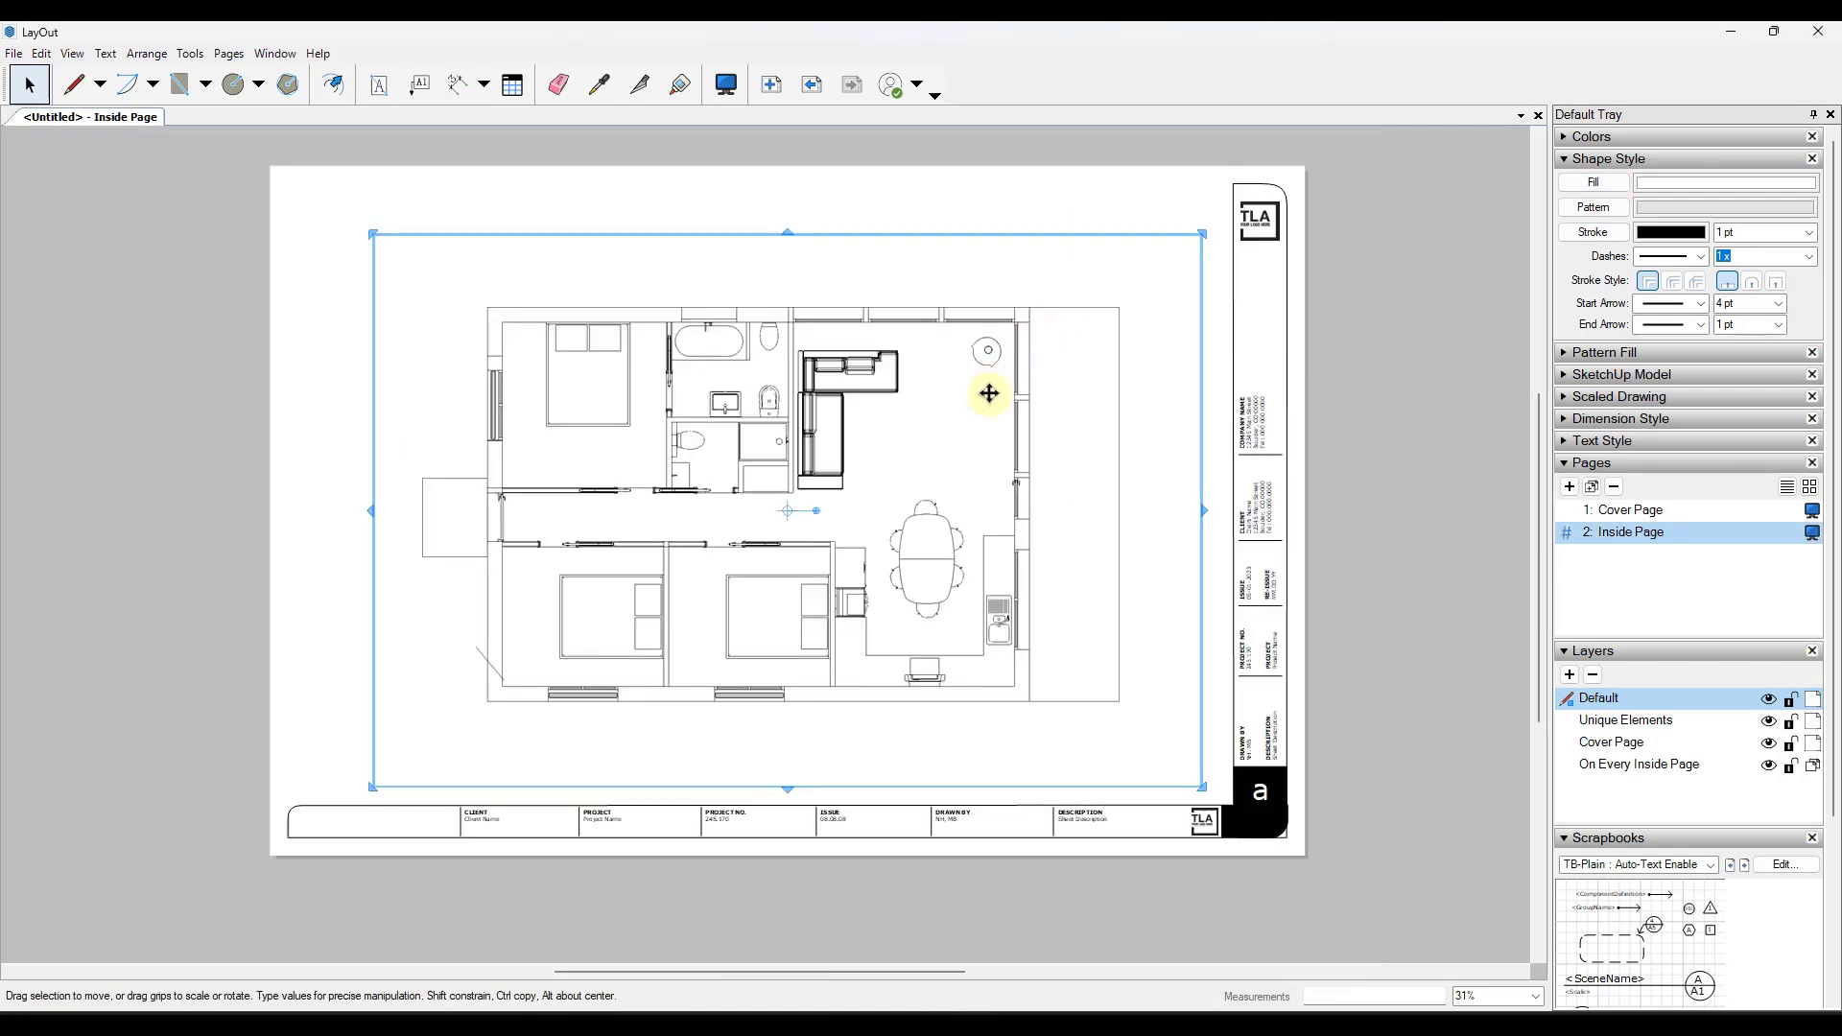
pyautogui.scroll(1, 989, 393)
pyautogui.moveTo(1222, 220); pyautogui.dragTo(1164, 271)
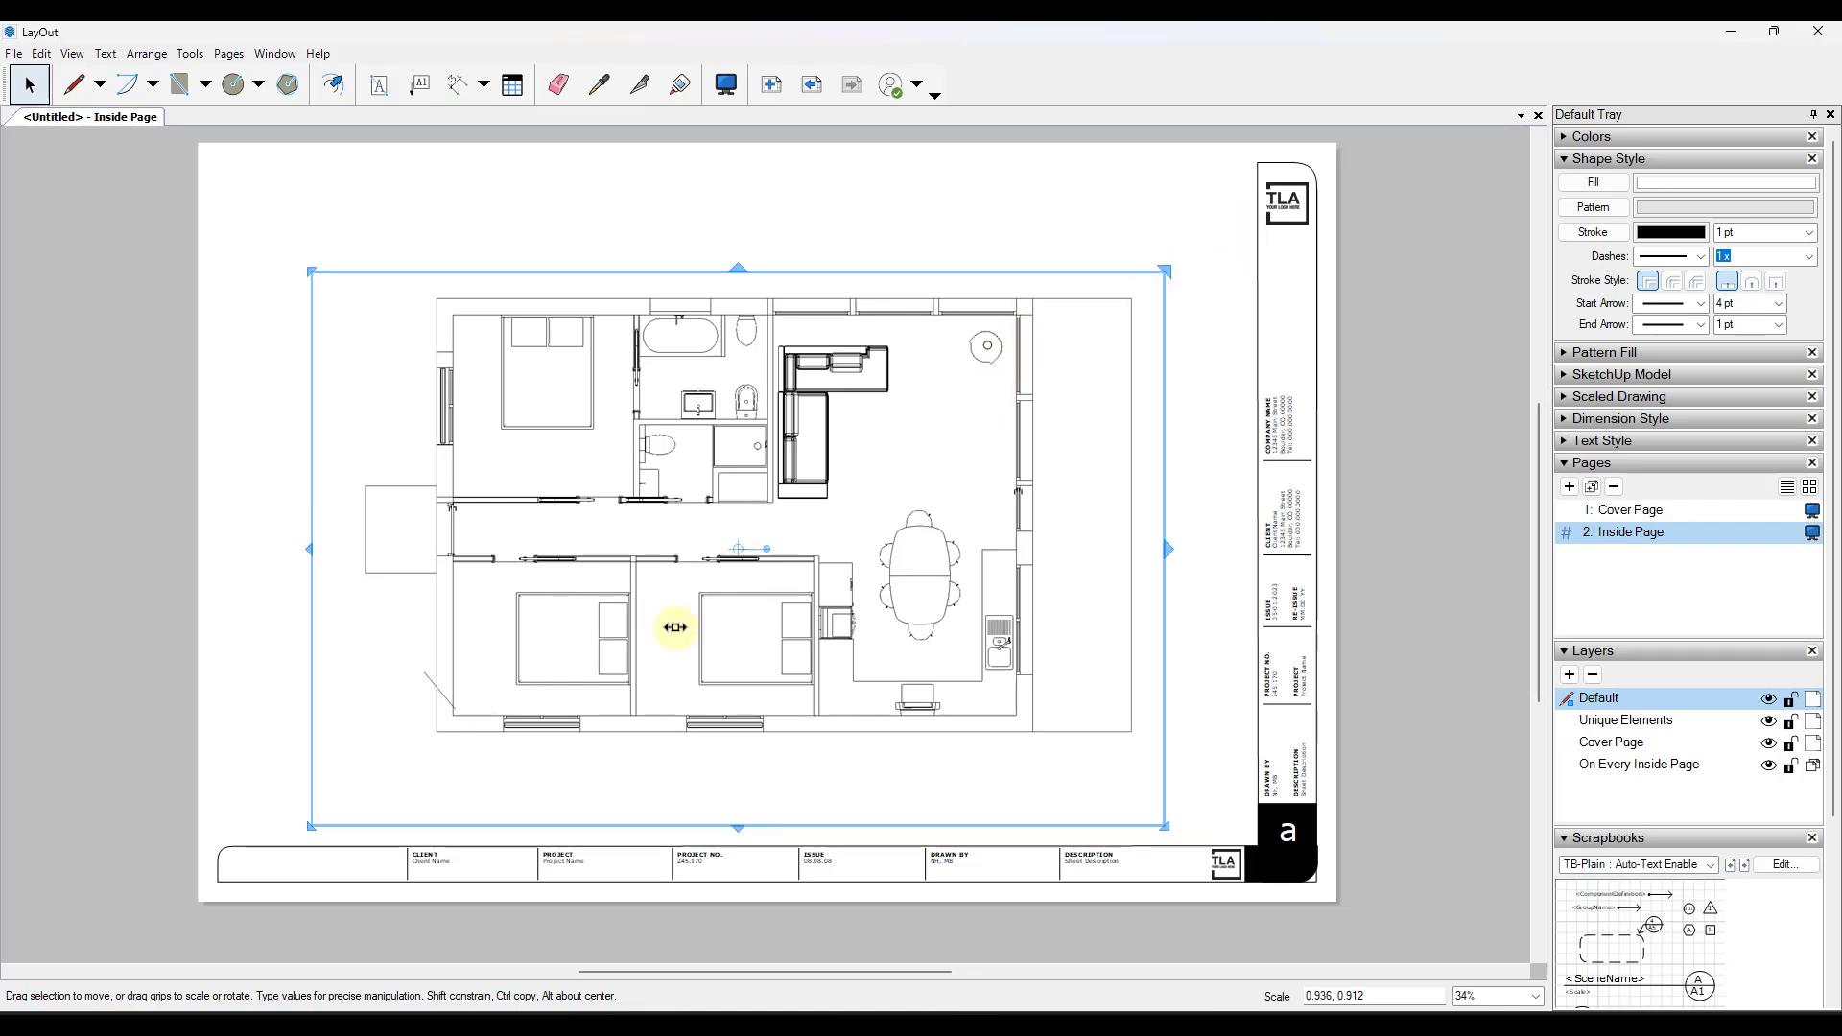
pyautogui.moveTo(311, 825); pyautogui.dragTo(430, 634)
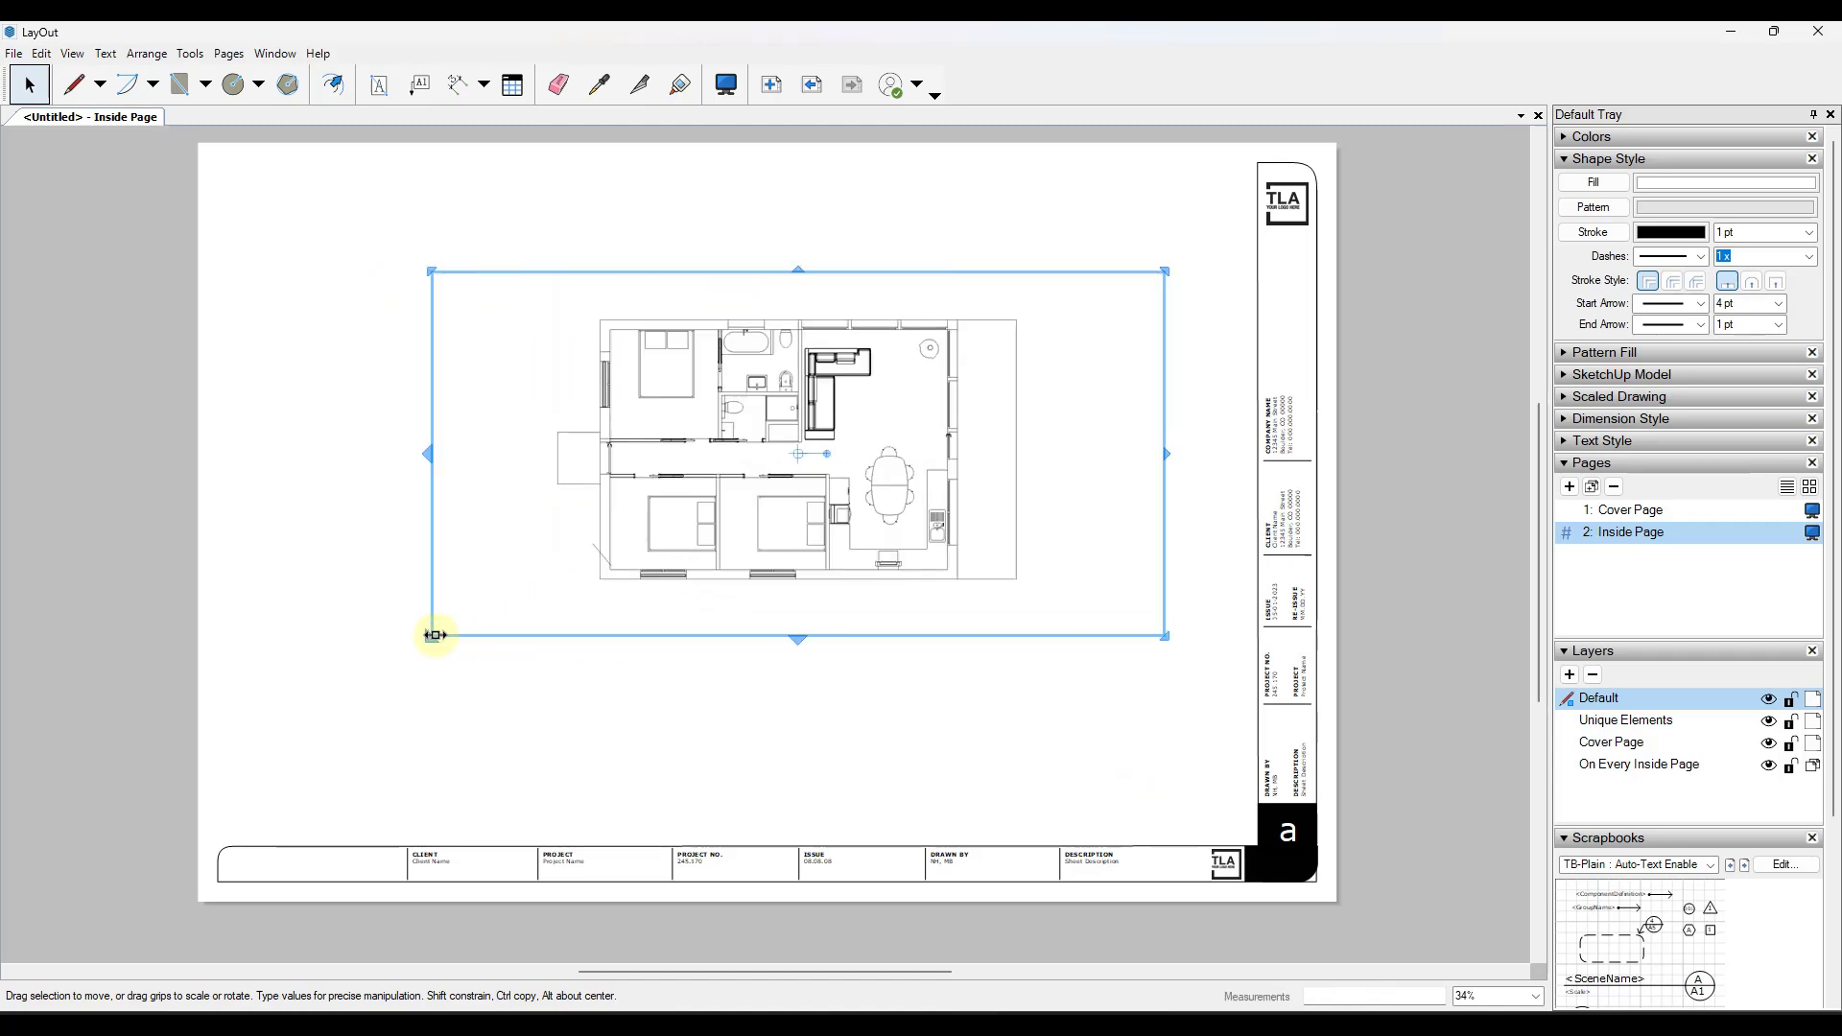
pyautogui.moveTo(1165, 635)
pyautogui.mouseDown()
pyautogui.moveTo(1199, 707)
pyautogui.moveTo(1200, 635)
pyautogui.mouseUp()
pyautogui.moveTo(815, 629); pyautogui.dragTo(816, 671)
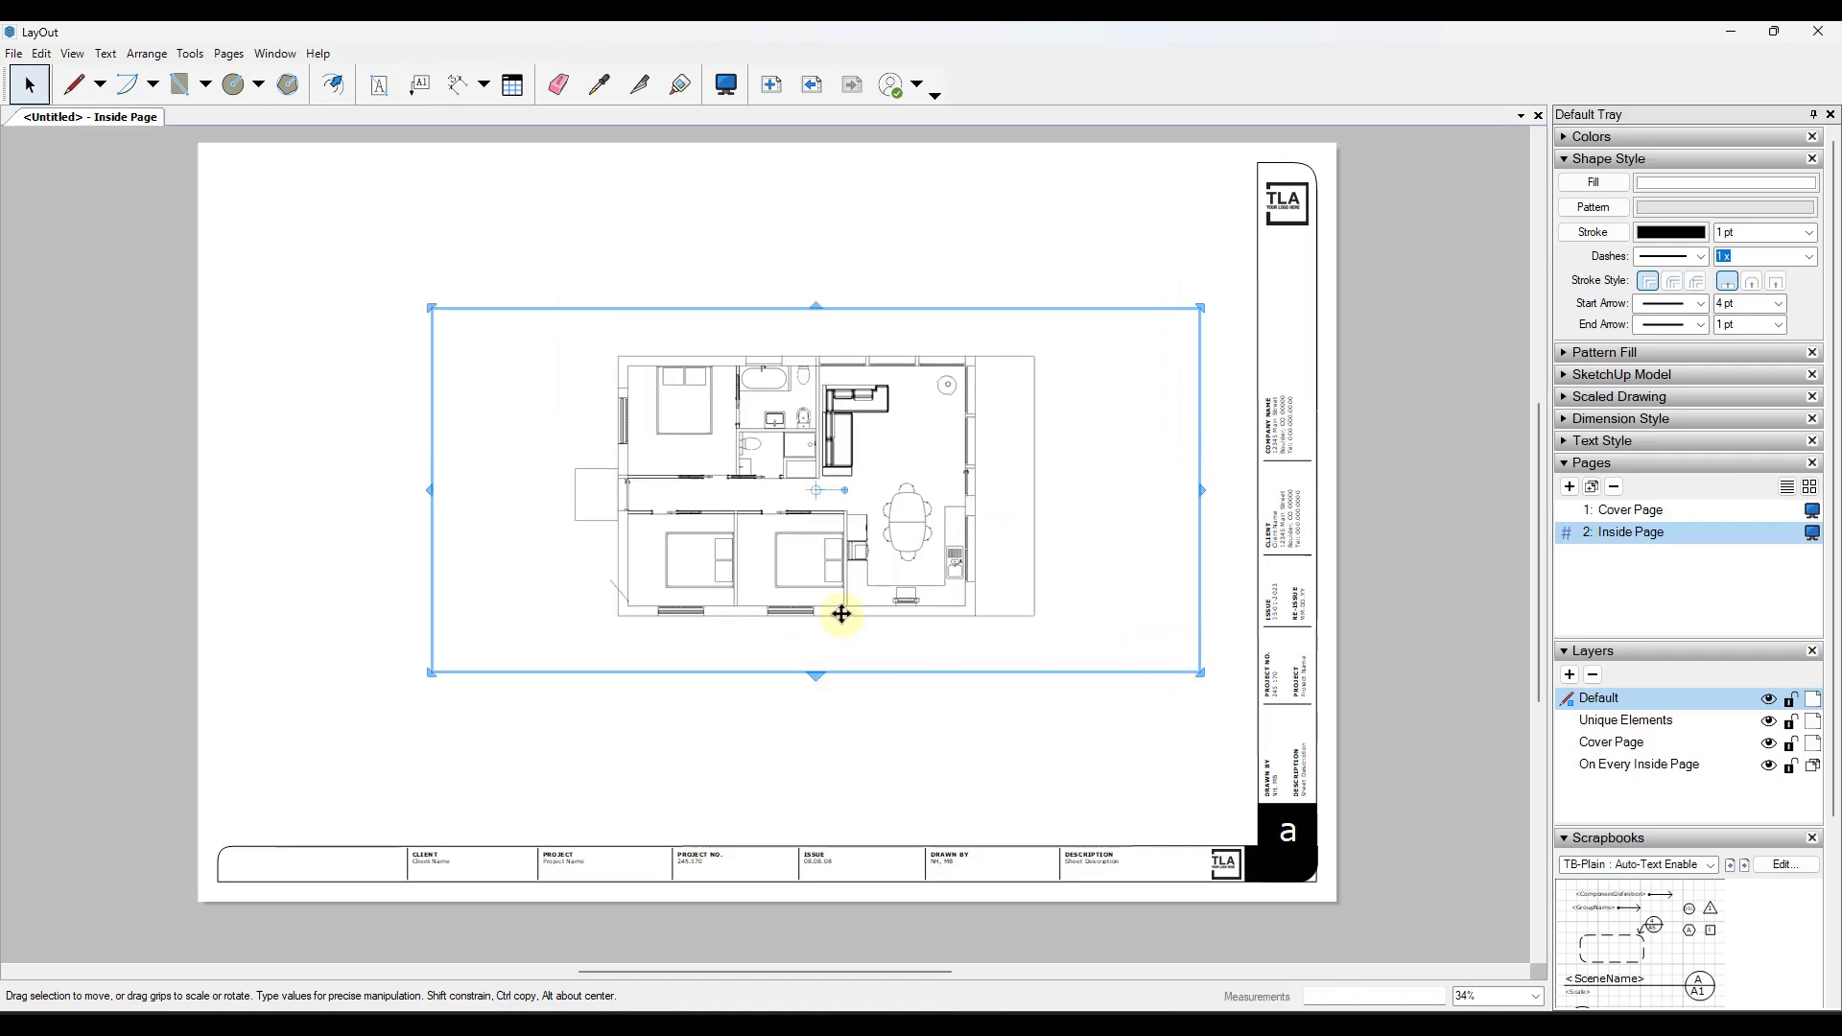
pyautogui.moveTo(427, 305); pyautogui.dragTo(255, 187)
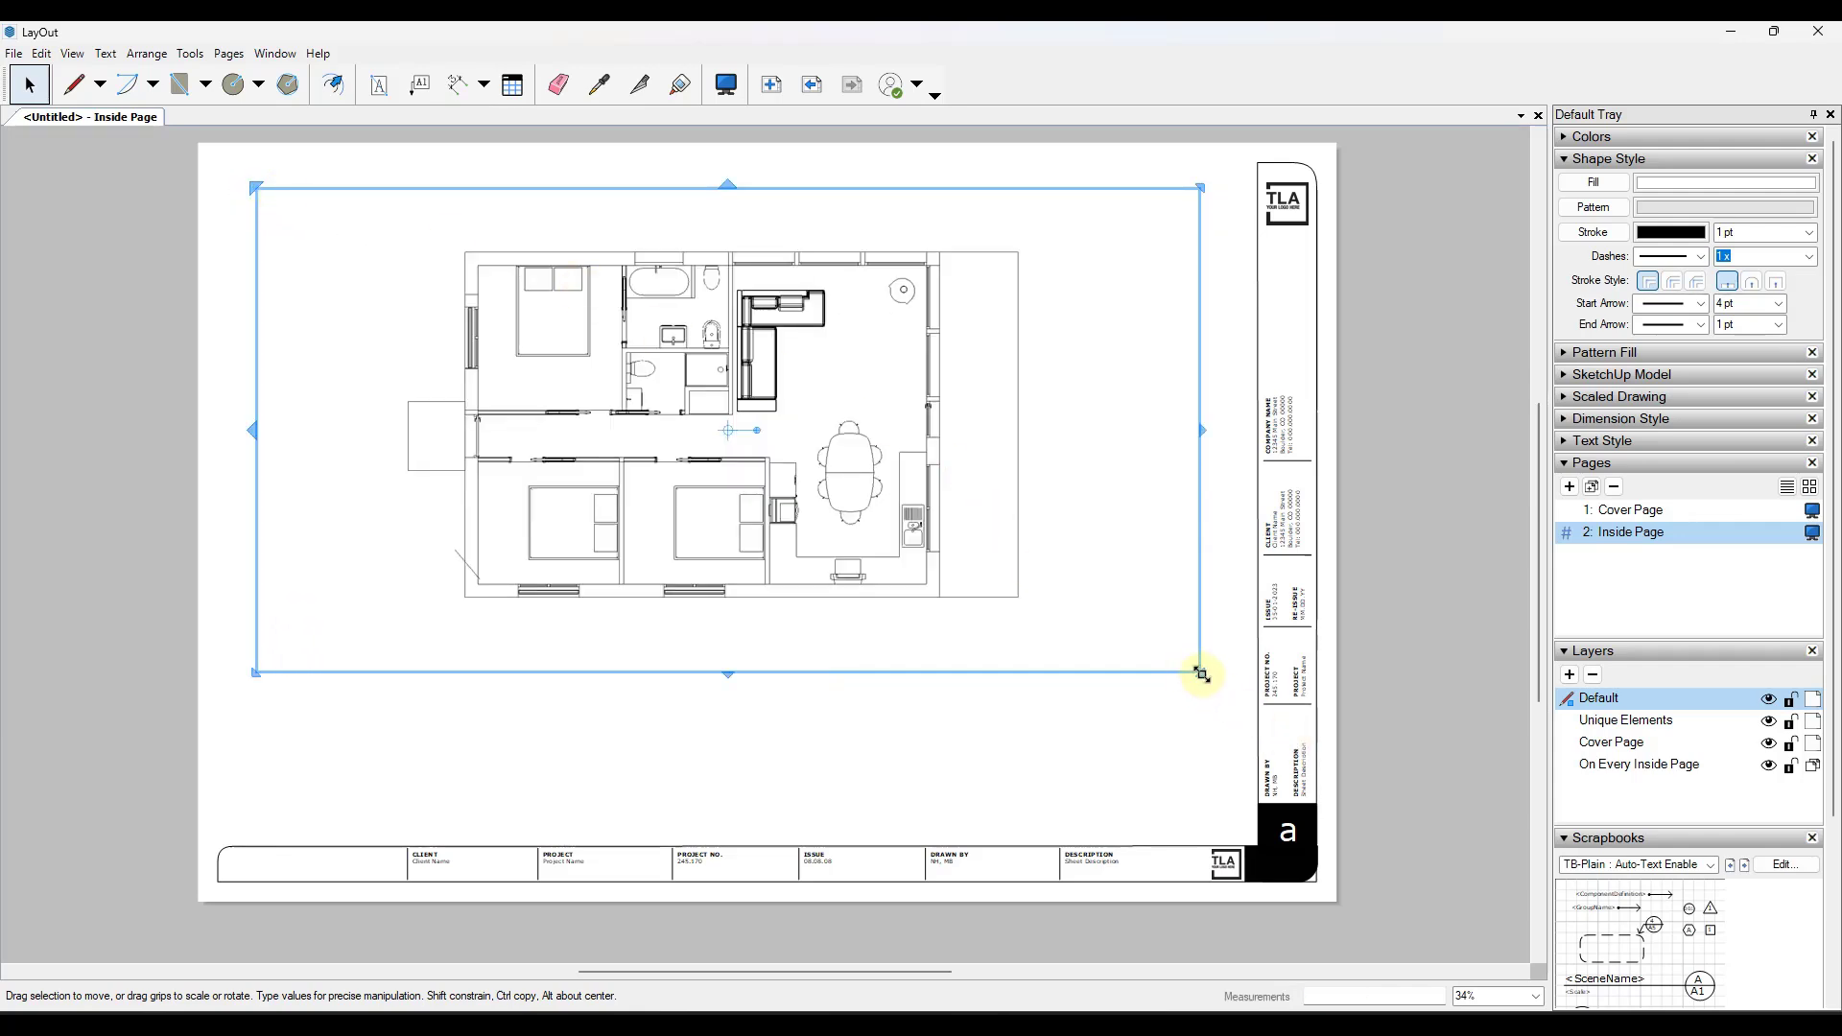
pyautogui.scroll(1, 814, 469)
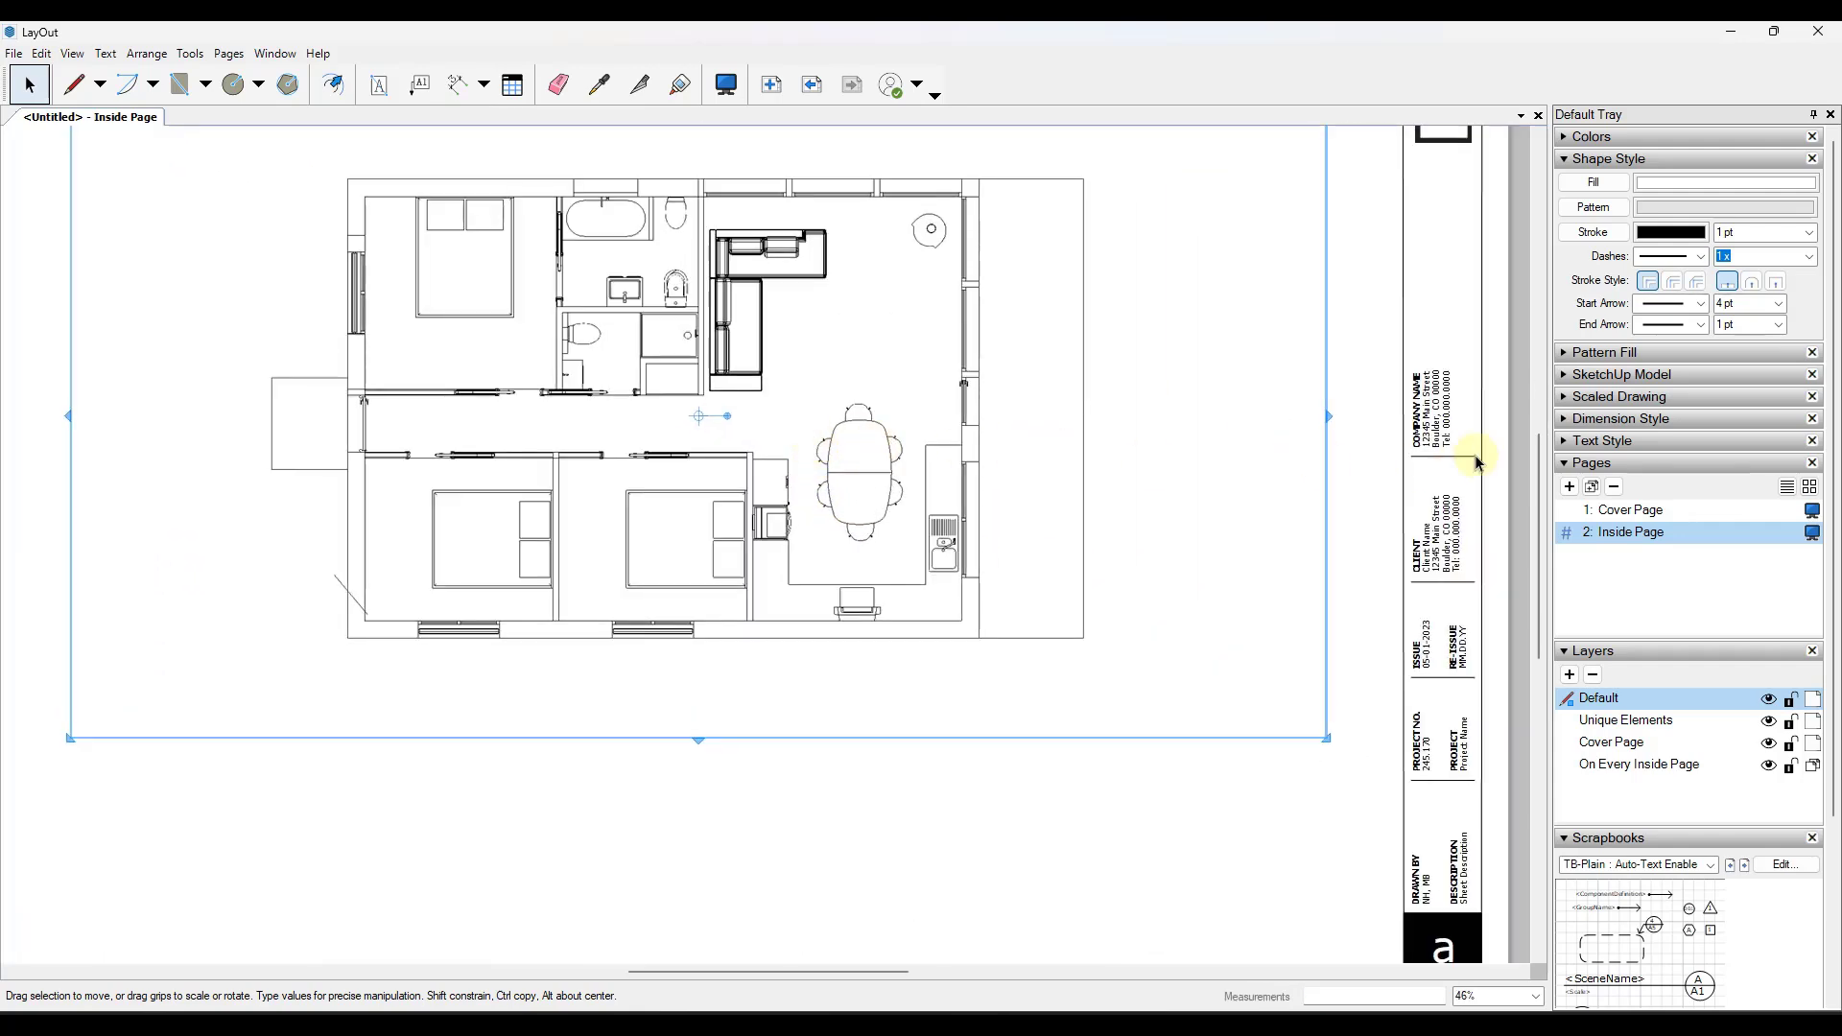
pyautogui.click(1573, 375)
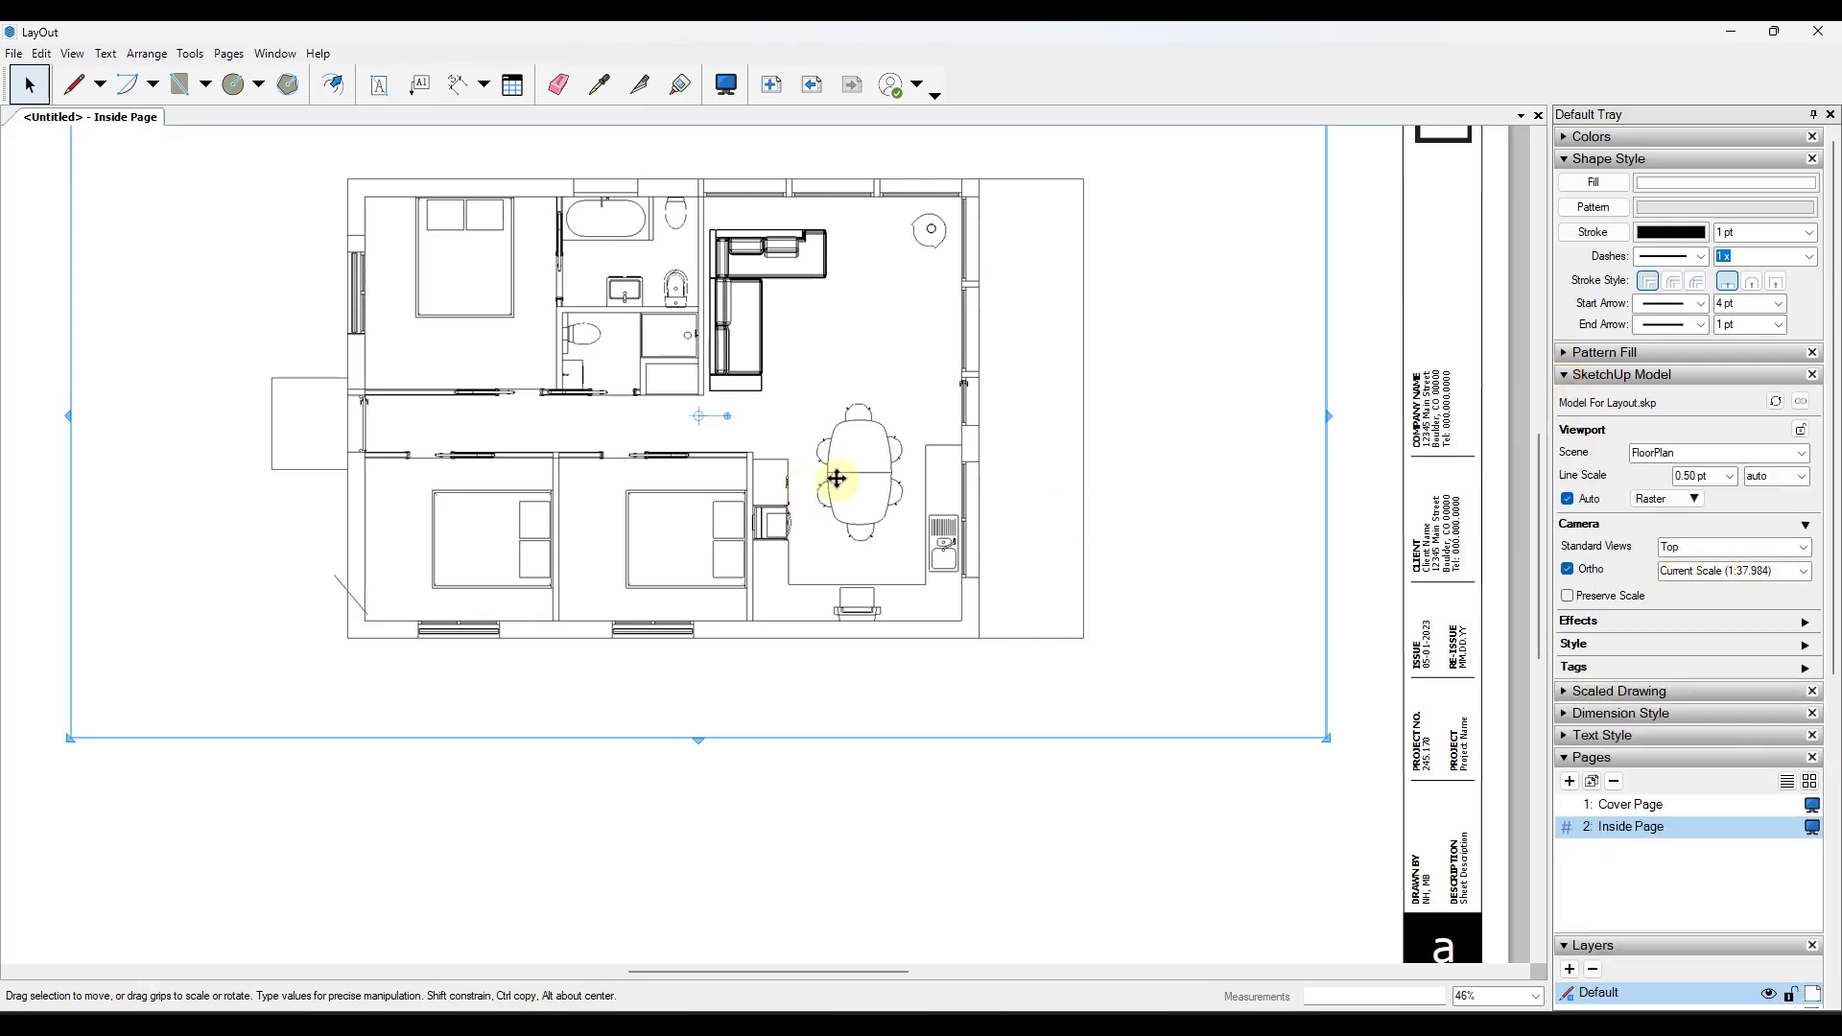
# - Set the floor-plan viewport scale to 3/8" = 1'-0" (1:32)
pyautogui.scroll(-1, 854, 483)
pyautogui.click(1800, 570)
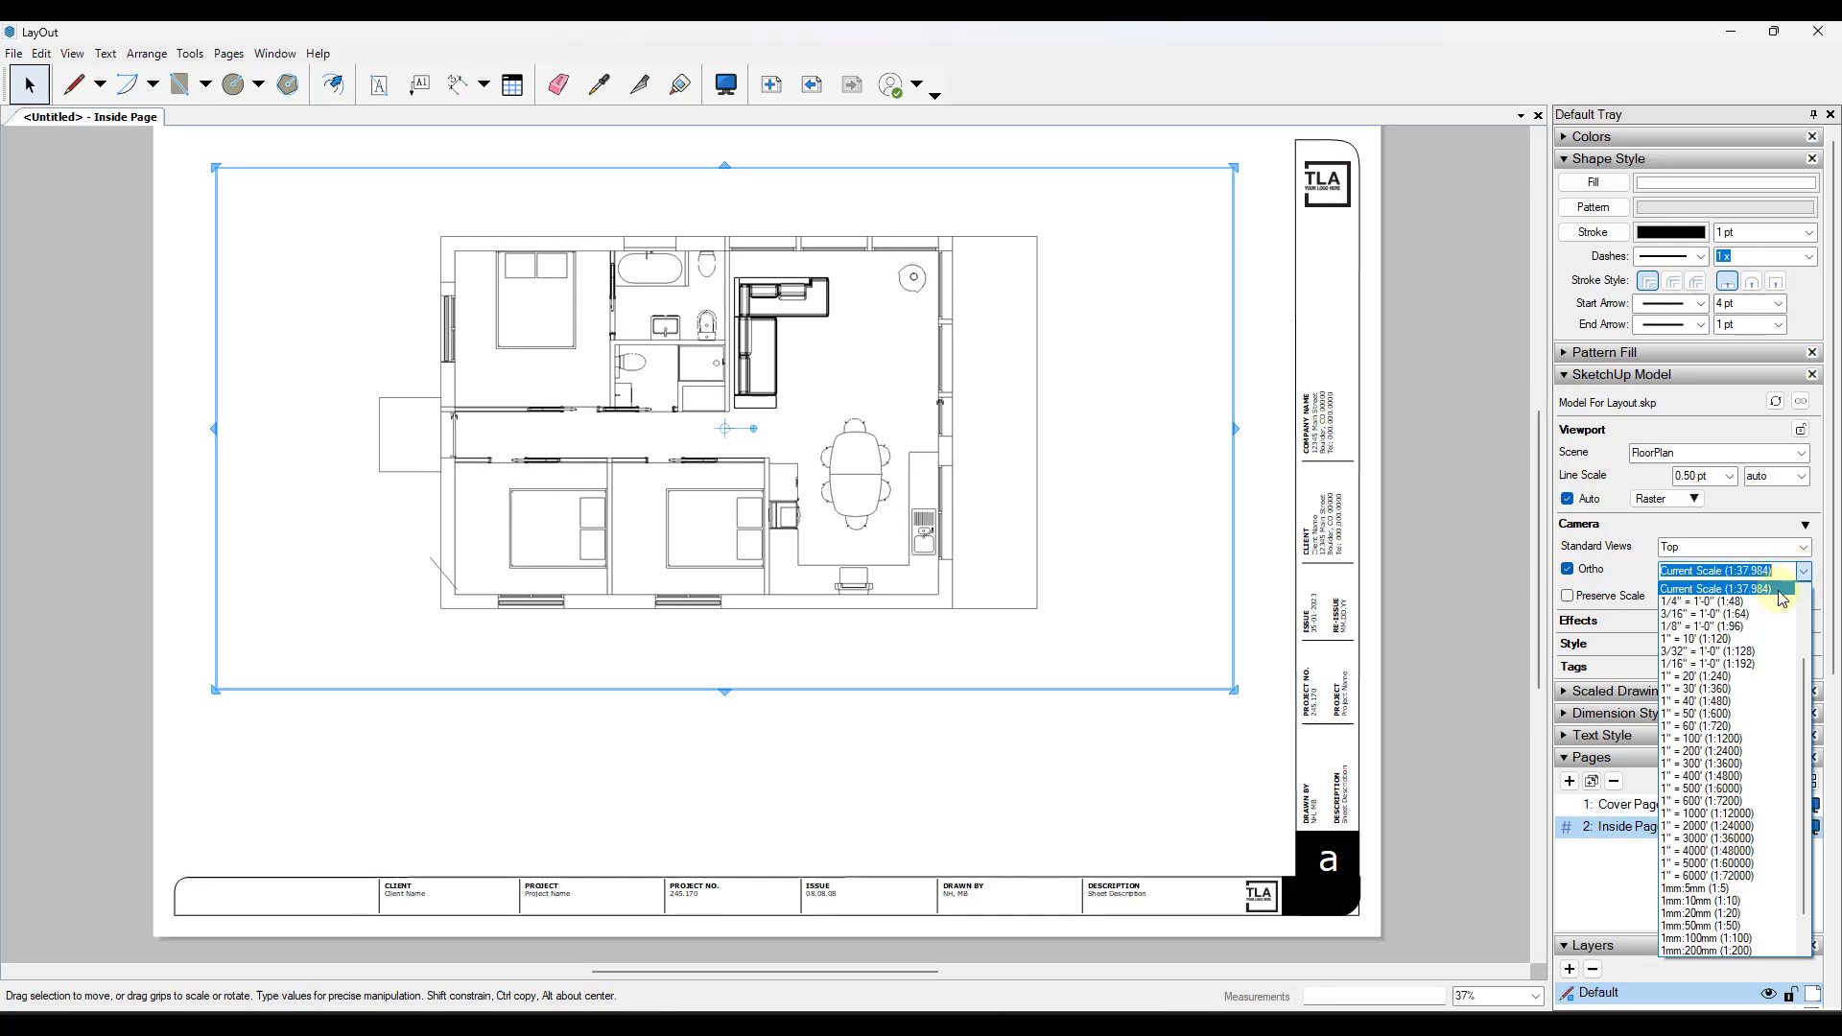
pyautogui.click(1707, 600)
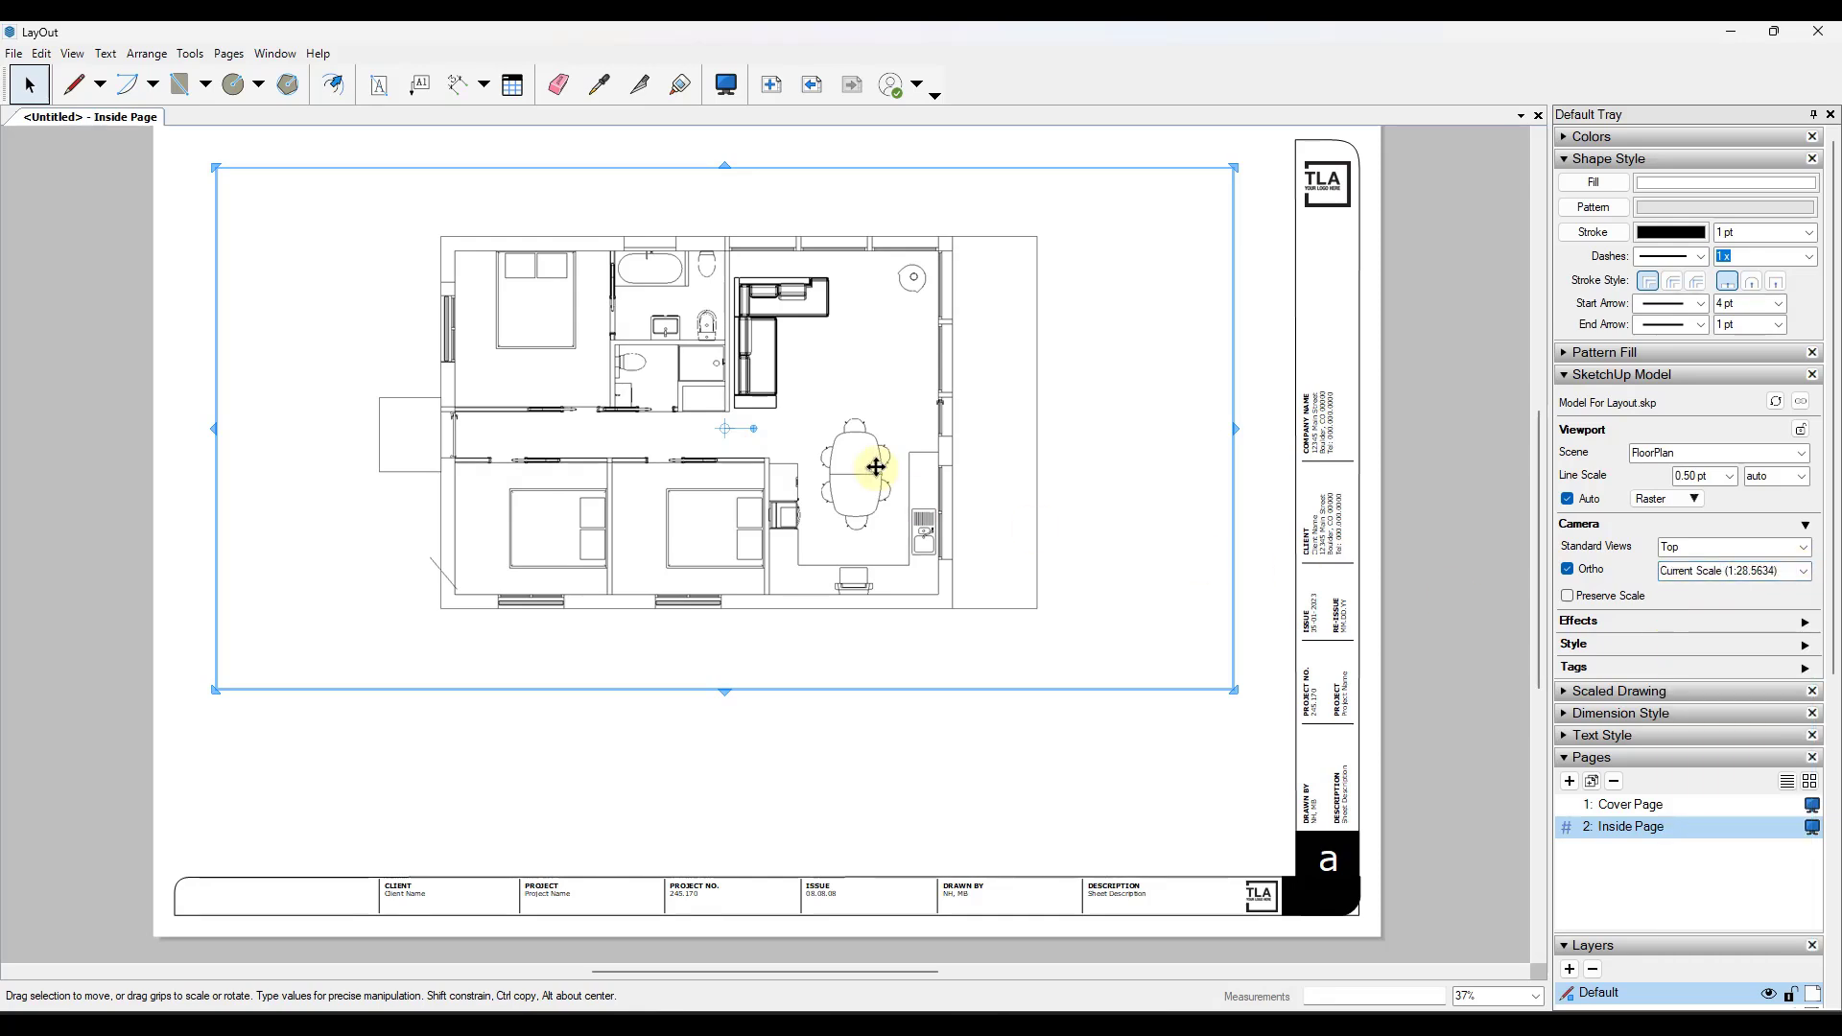
pyautogui.click(1807, 573)
pyautogui.click(1717, 596)
# - Shrink the viewport from its top-right corner and move it toward the page centre
pyautogui.moveTo(1234, 167); pyautogui.dragTo(1213, 164)
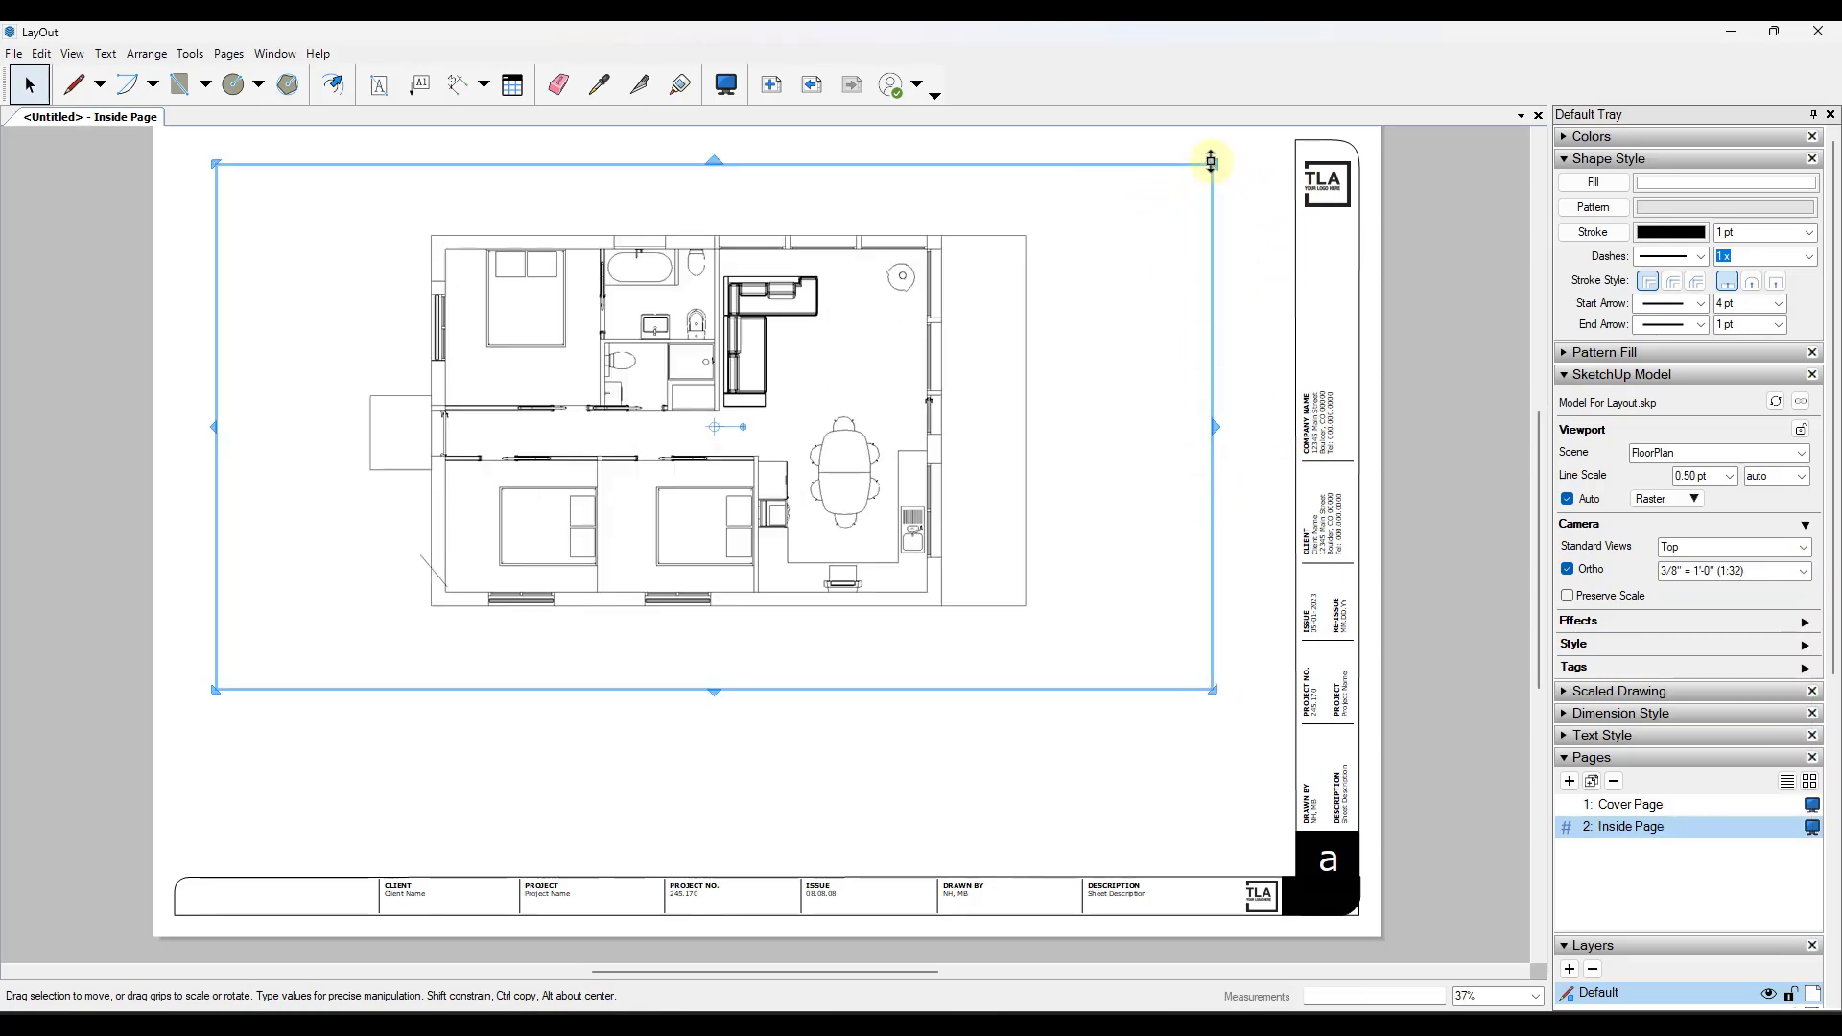
pyautogui.moveTo(1215, 162); pyautogui.dragTo(1088, 178)
pyautogui.moveTo(884, 336); pyautogui.dragTo(851, 343)
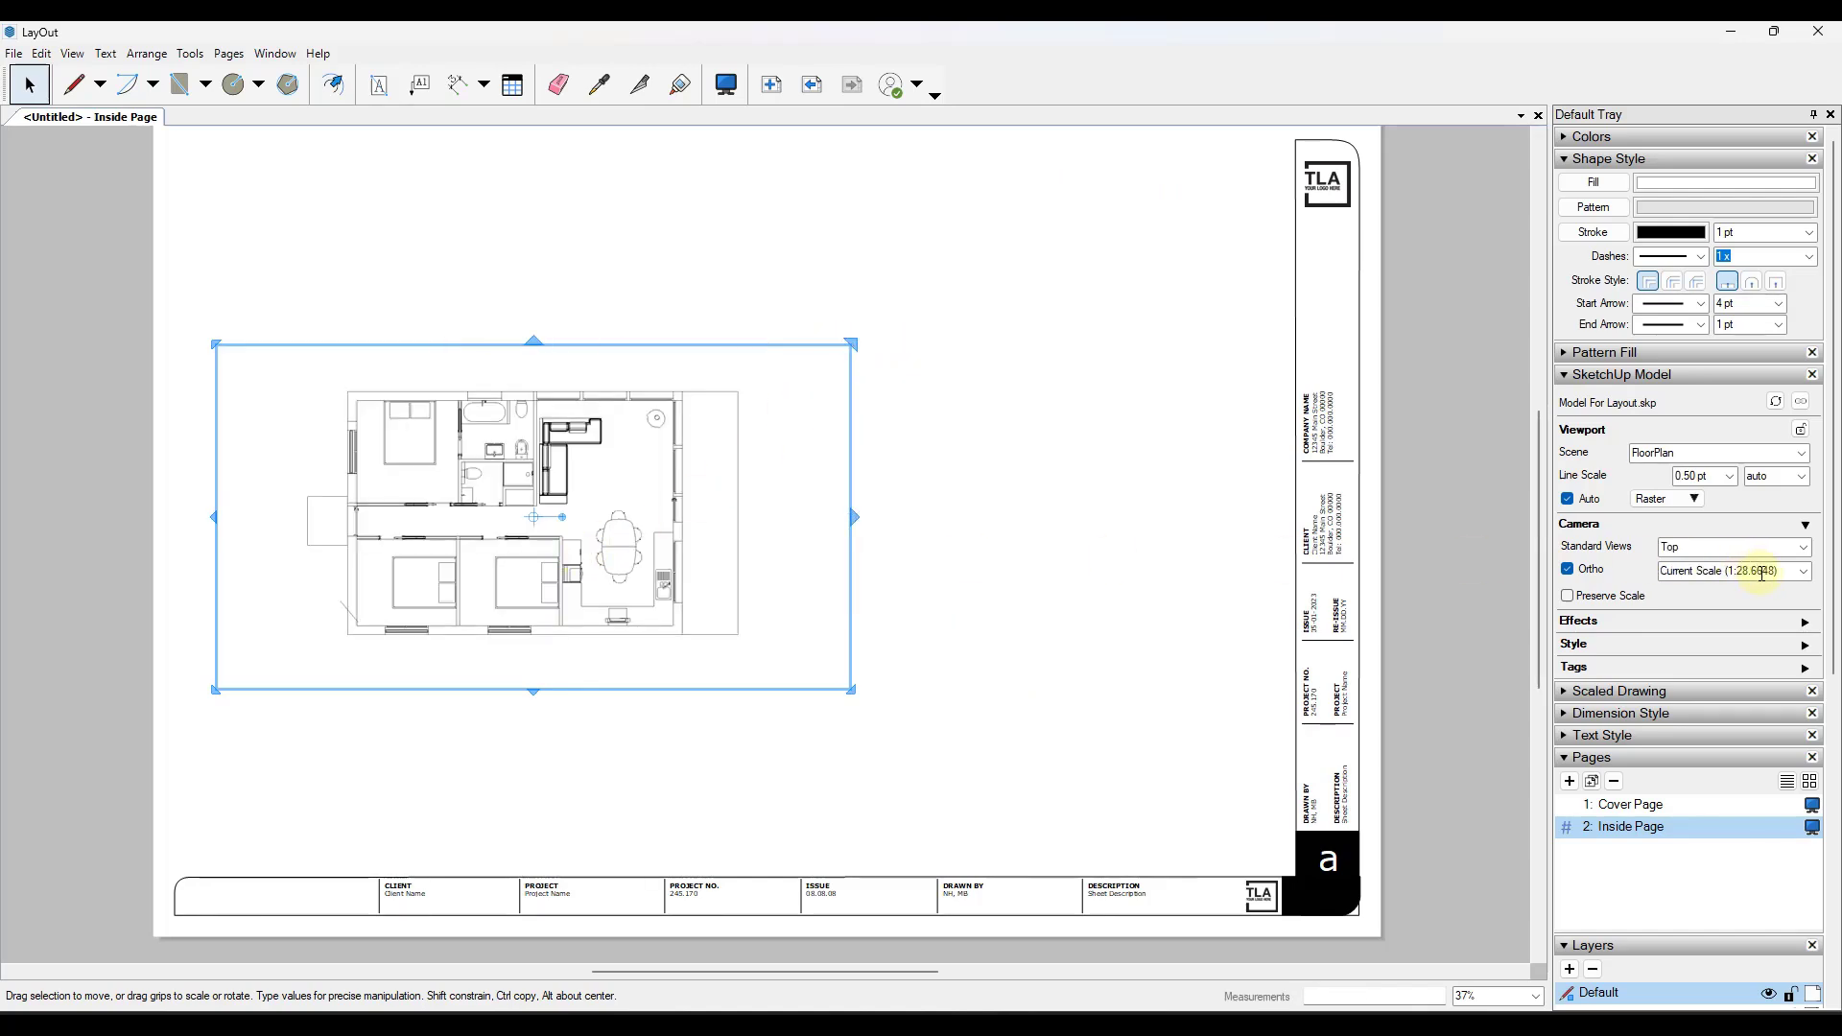
pyautogui.moveTo(535, 523); pyautogui.dragTo(745, 451)
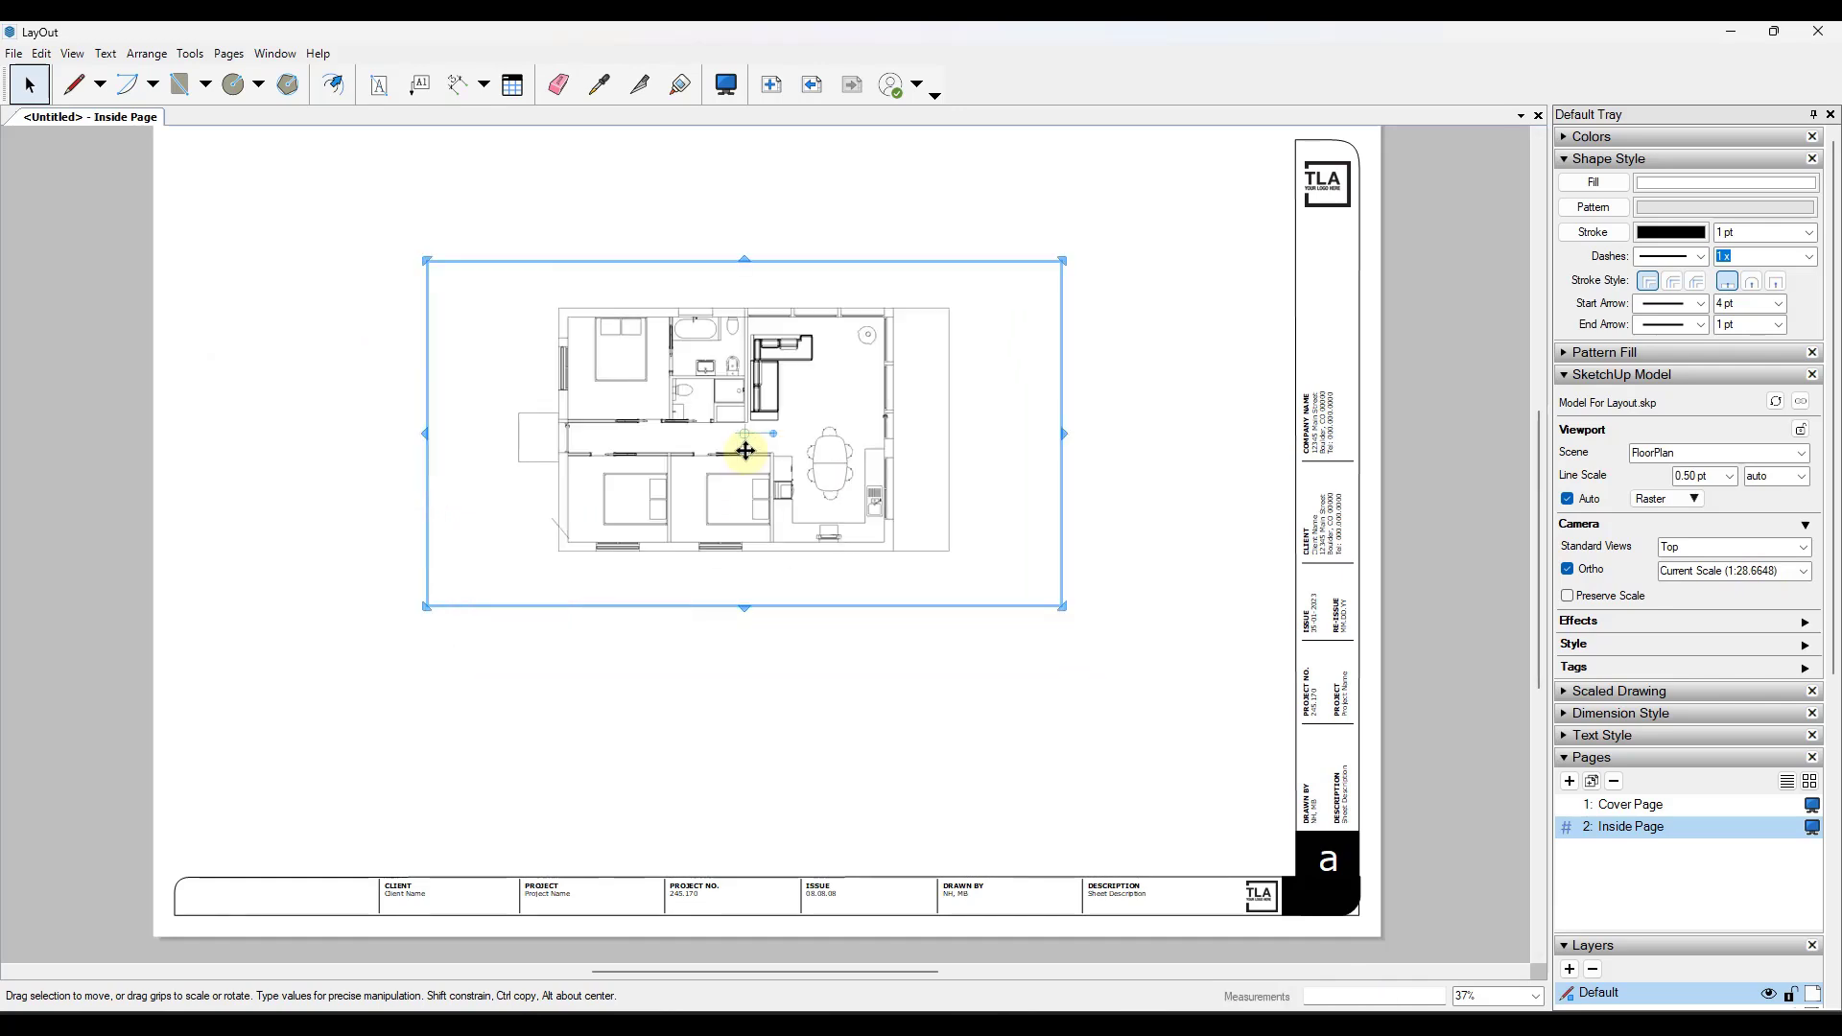
# - Reapply the 3/8" = 1'-0" (1:32) scale and shift the viewport right and down
pyautogui.click(1806, 573)
pyautogui.click(1717, 604)
pyautogui.click(1802, 571)
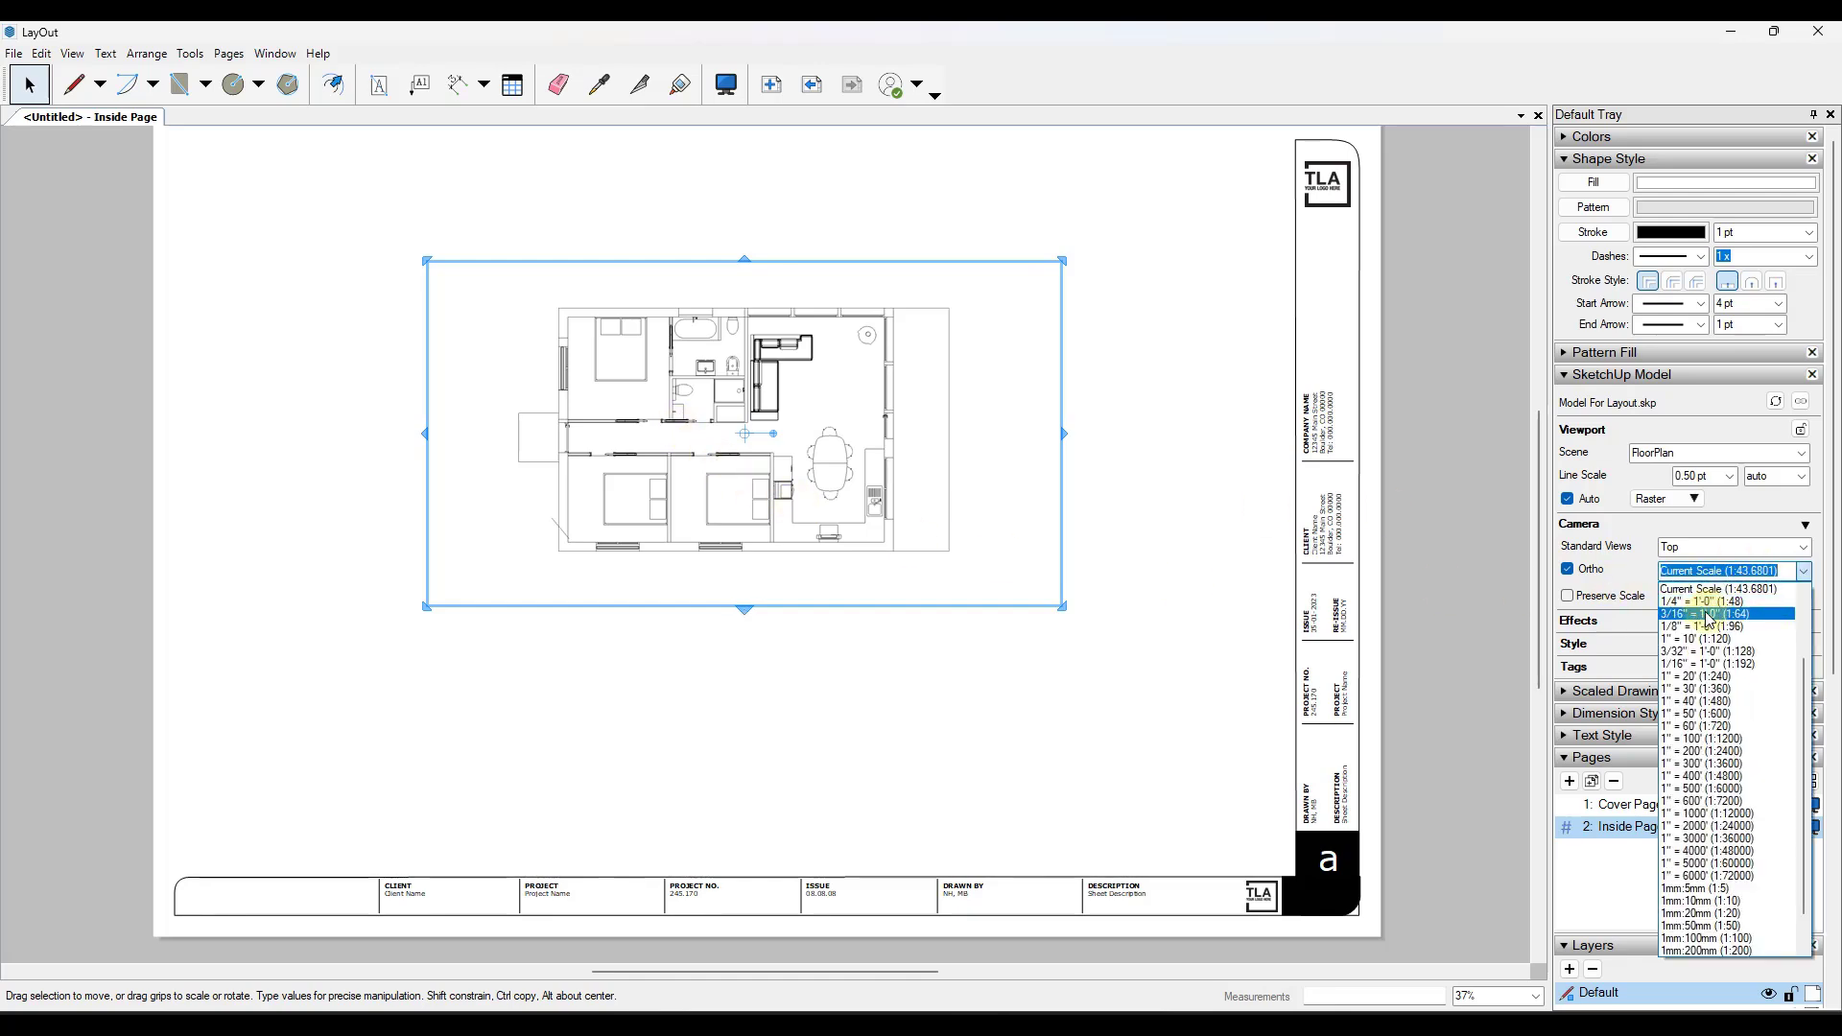
pyautogui.click(1694, 612)
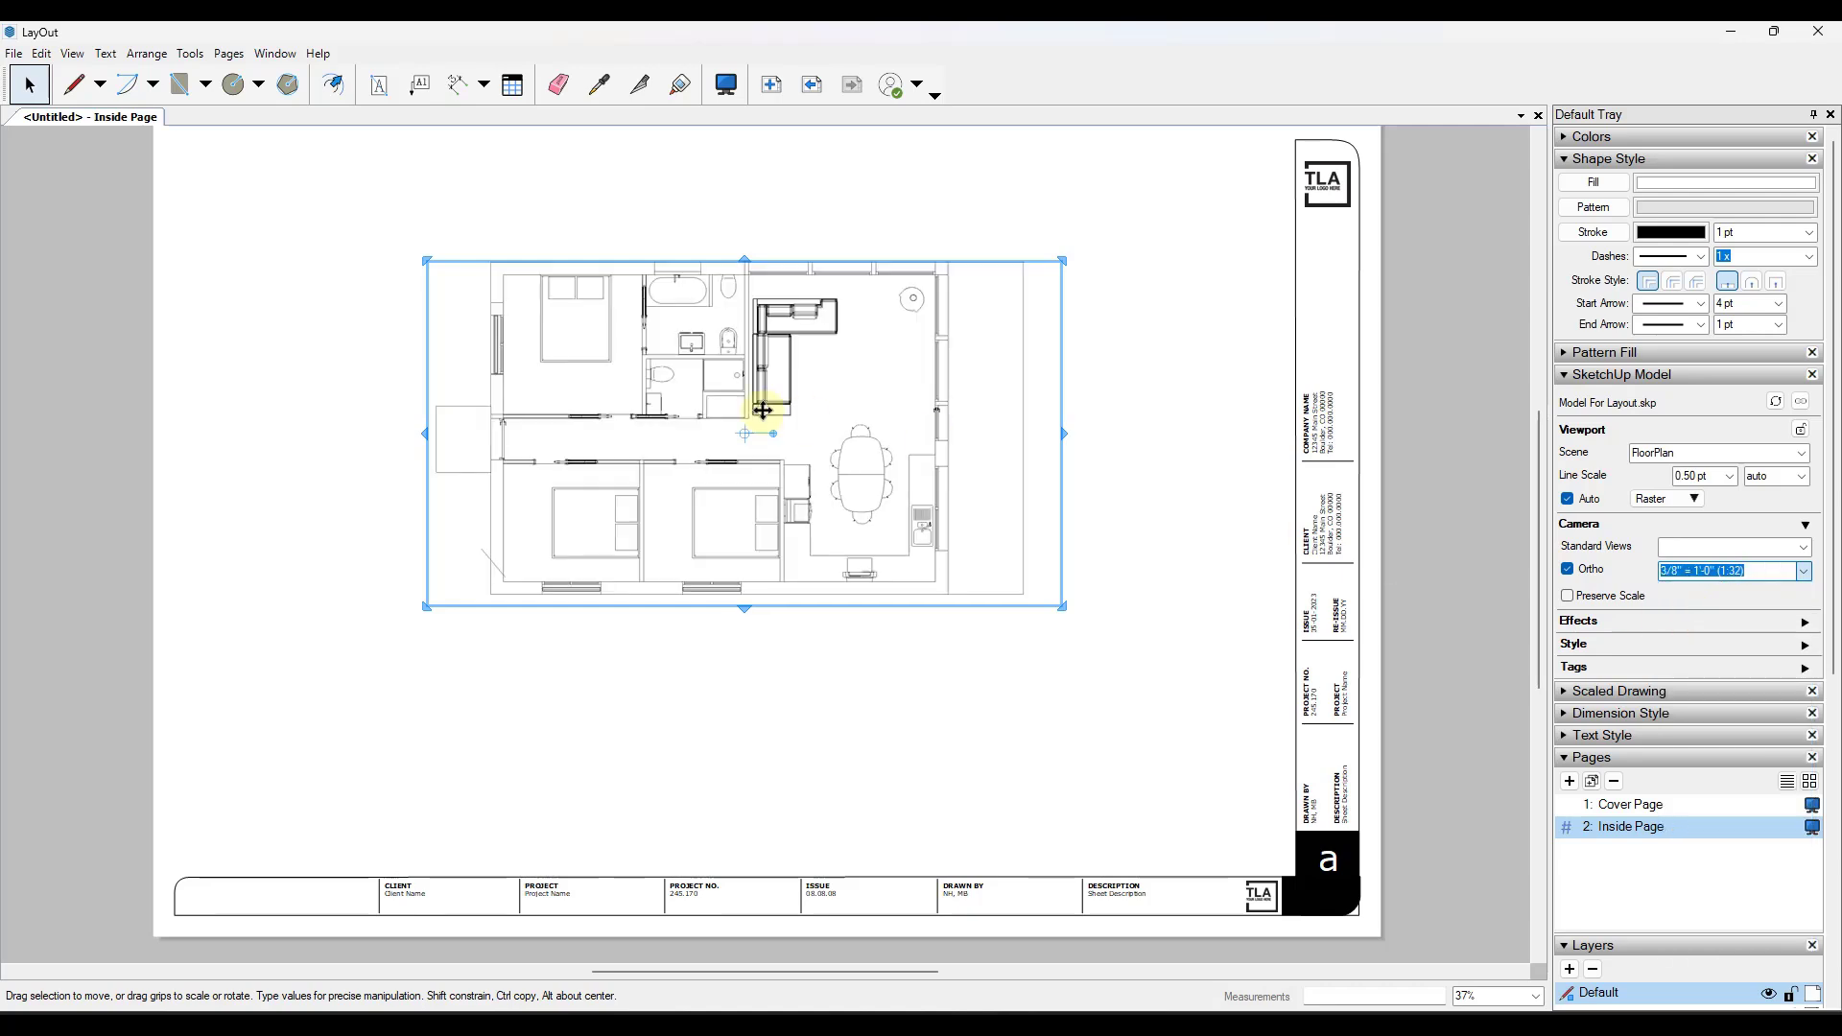
pyautogui.moveTo(839, 423); pyautogui.dragTo(883, 457)
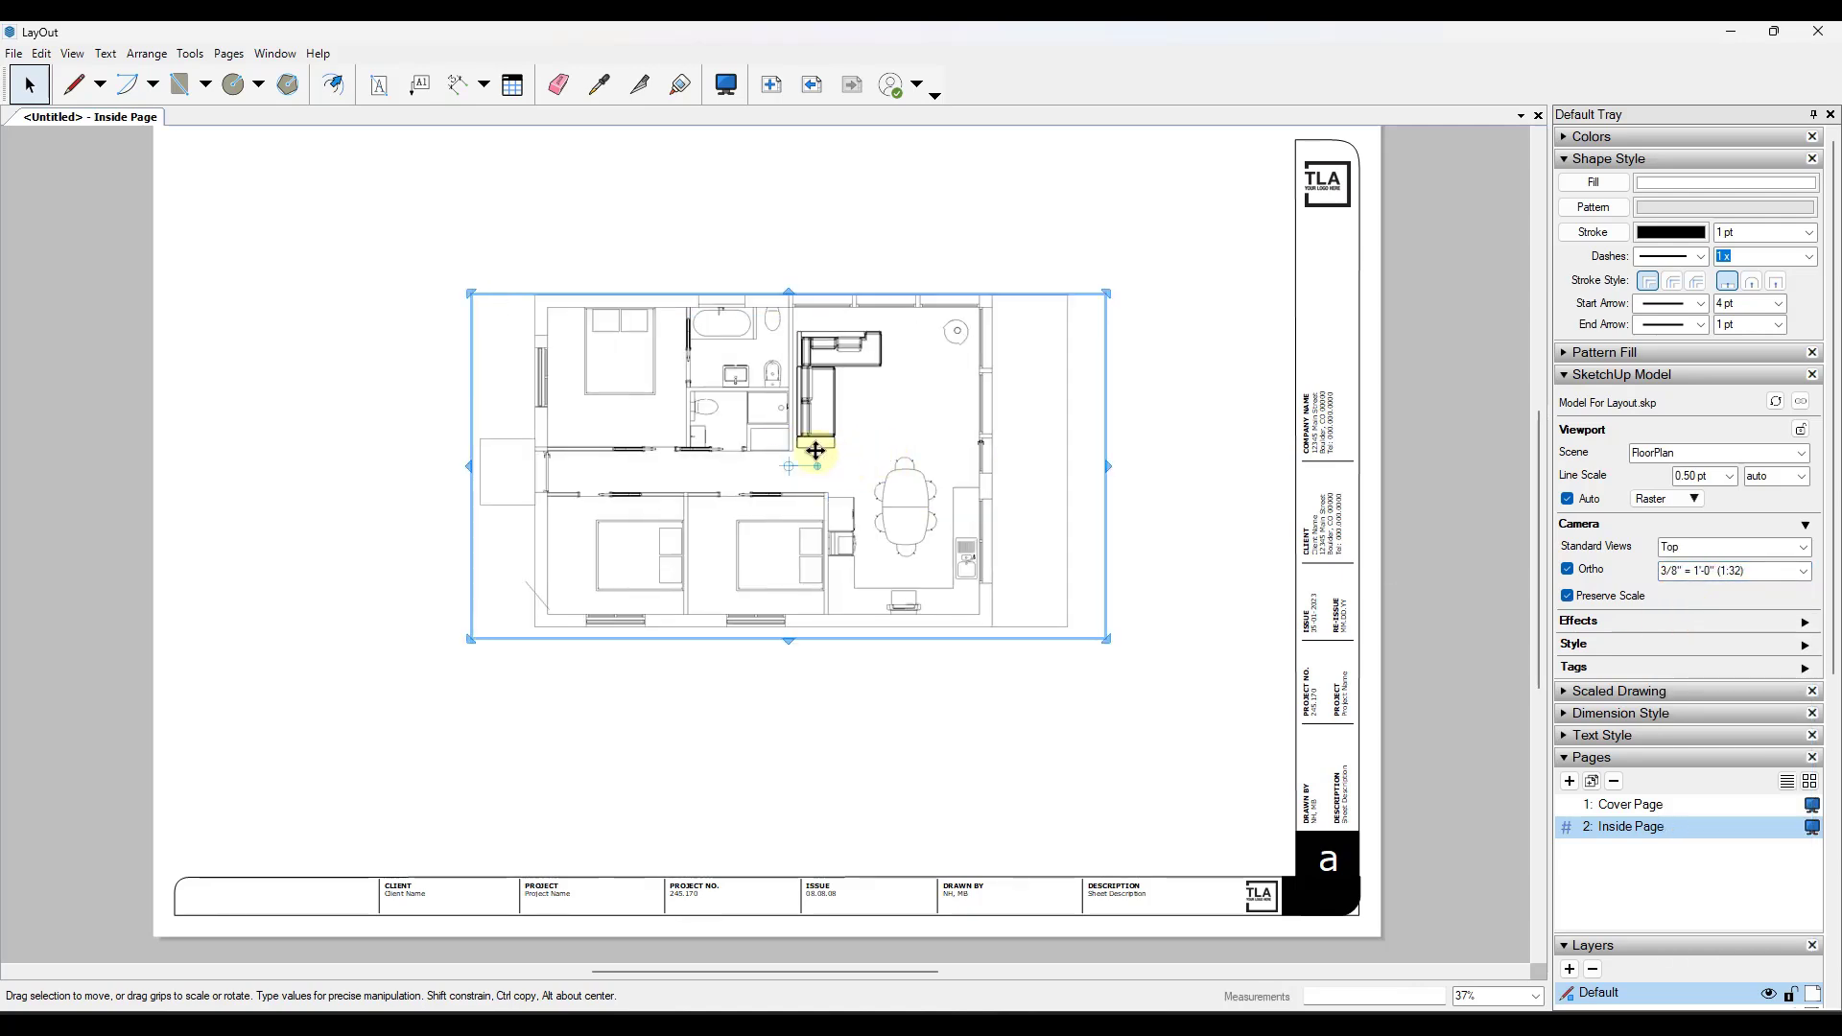
# - Extend the viewport frame up, left, down and toward the bottom right, then nudge it right
pyautogui.scroll(1, 818, 452)
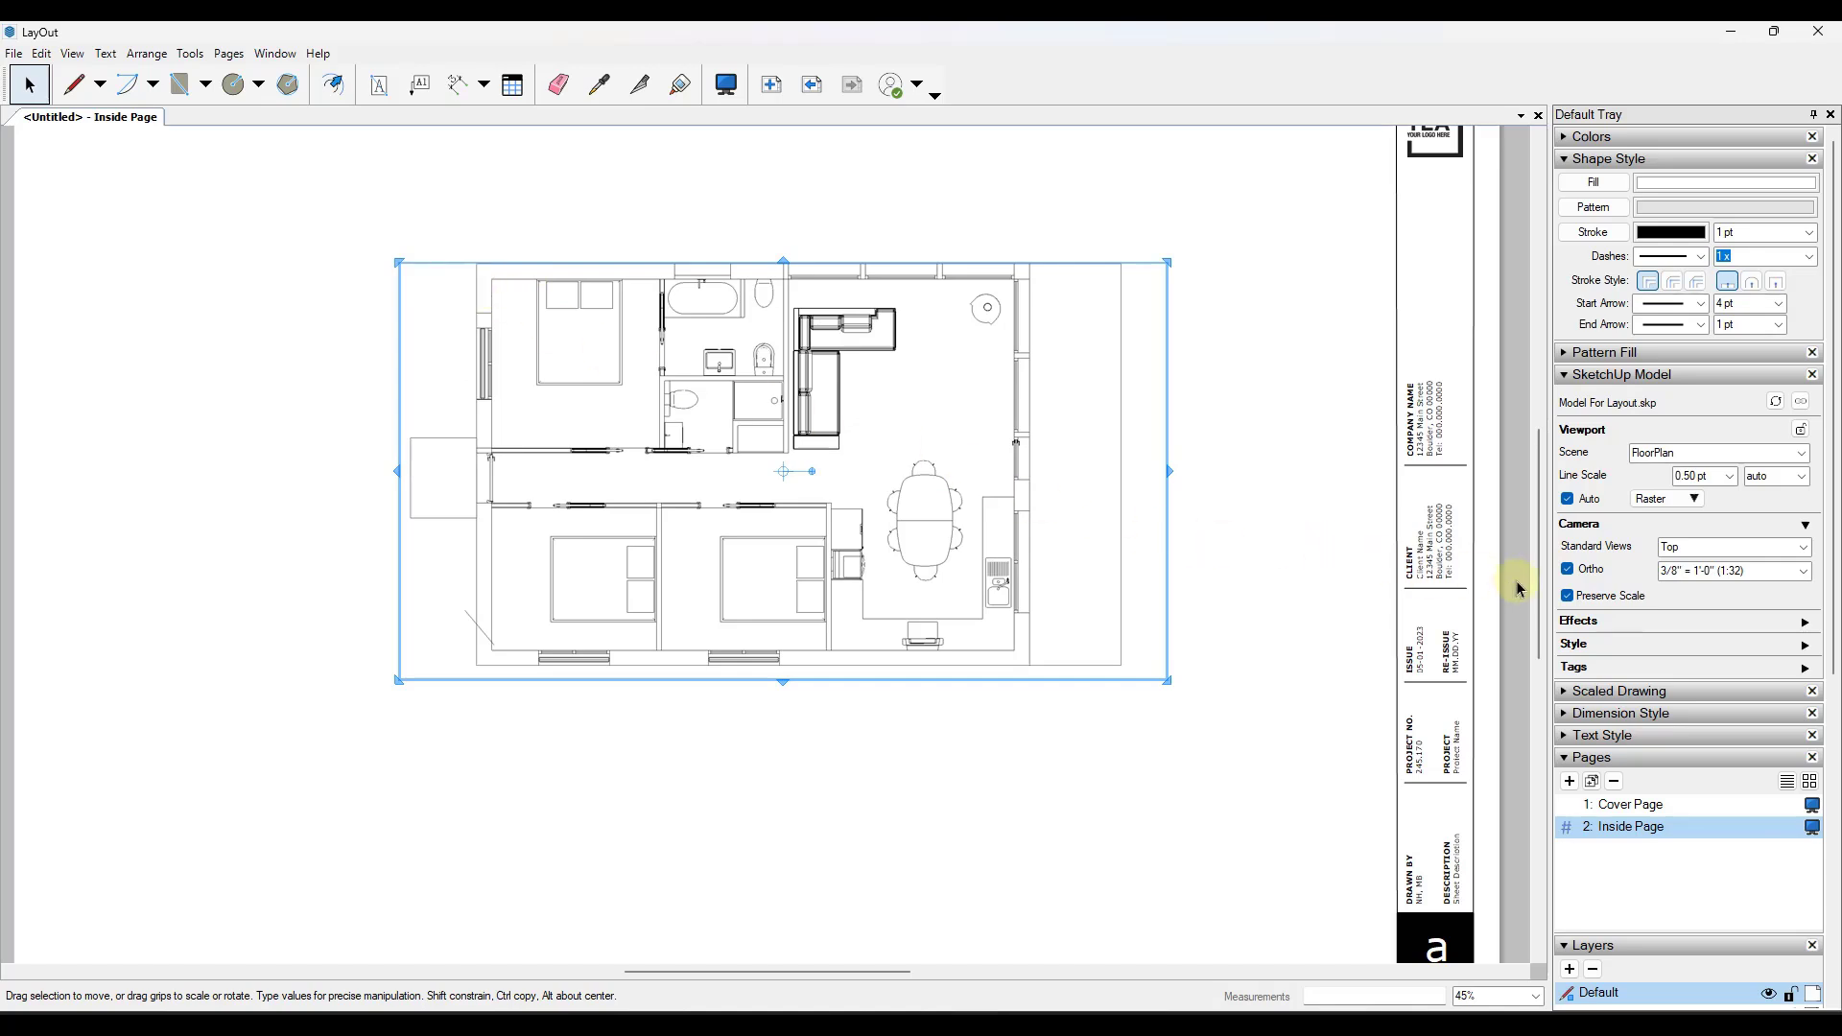
pyautogui.click(789, 267)
pyautogui.moveTo(783, 257); pyautogui.dragTo(781, 217)
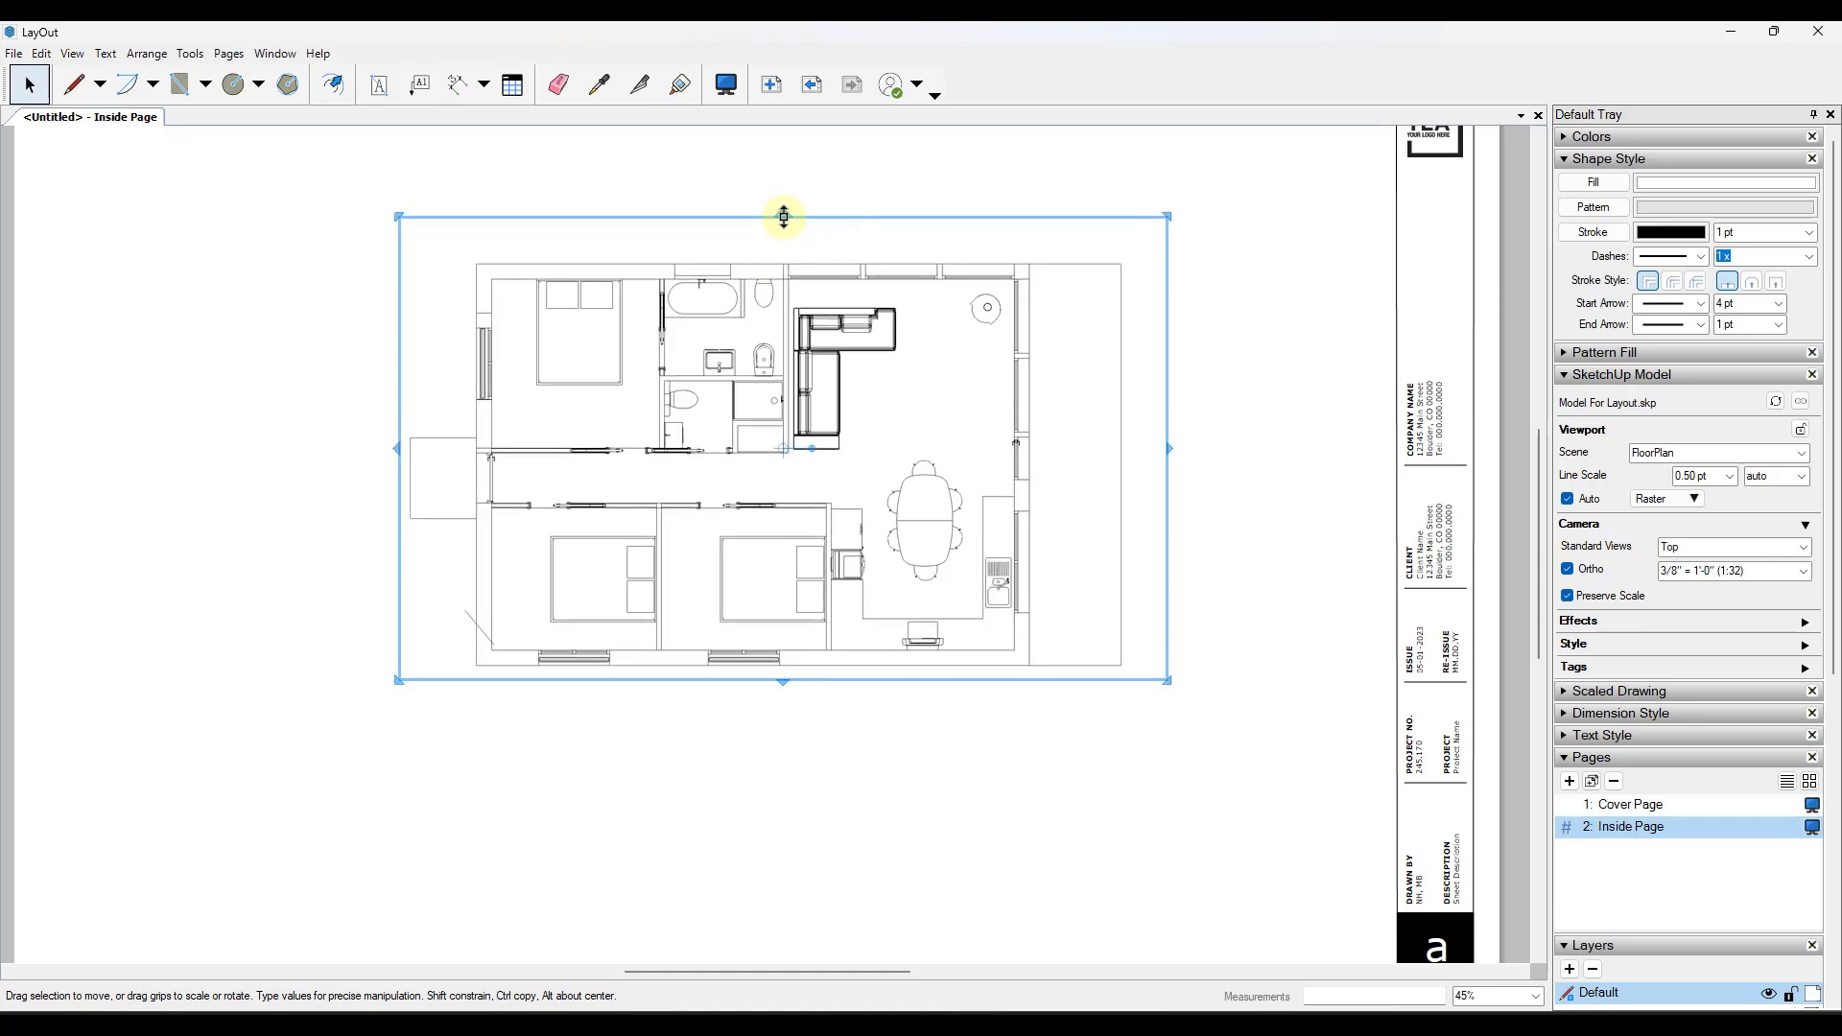
pyautogui.moveTo(394, 447); pyautogui.dragTo(353, 447)
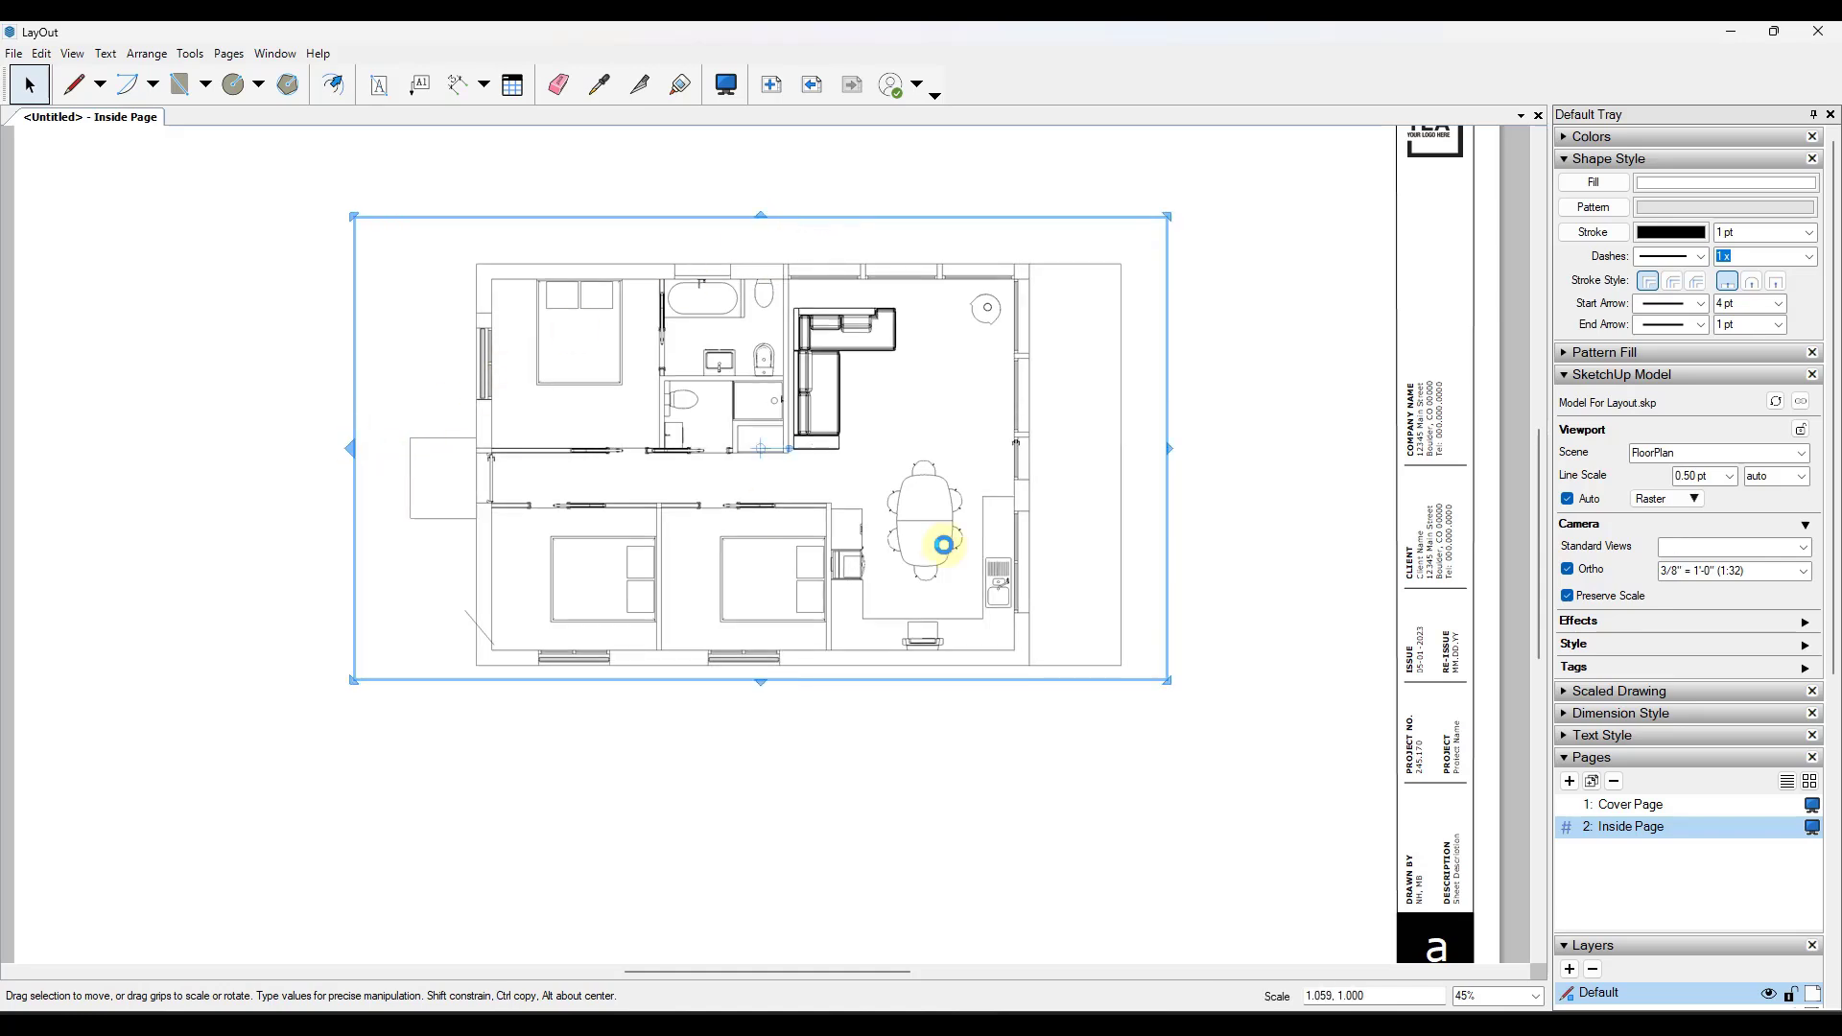
pyautogui.moveTo(760, 682); pyautogui.dragTo(760, 708)
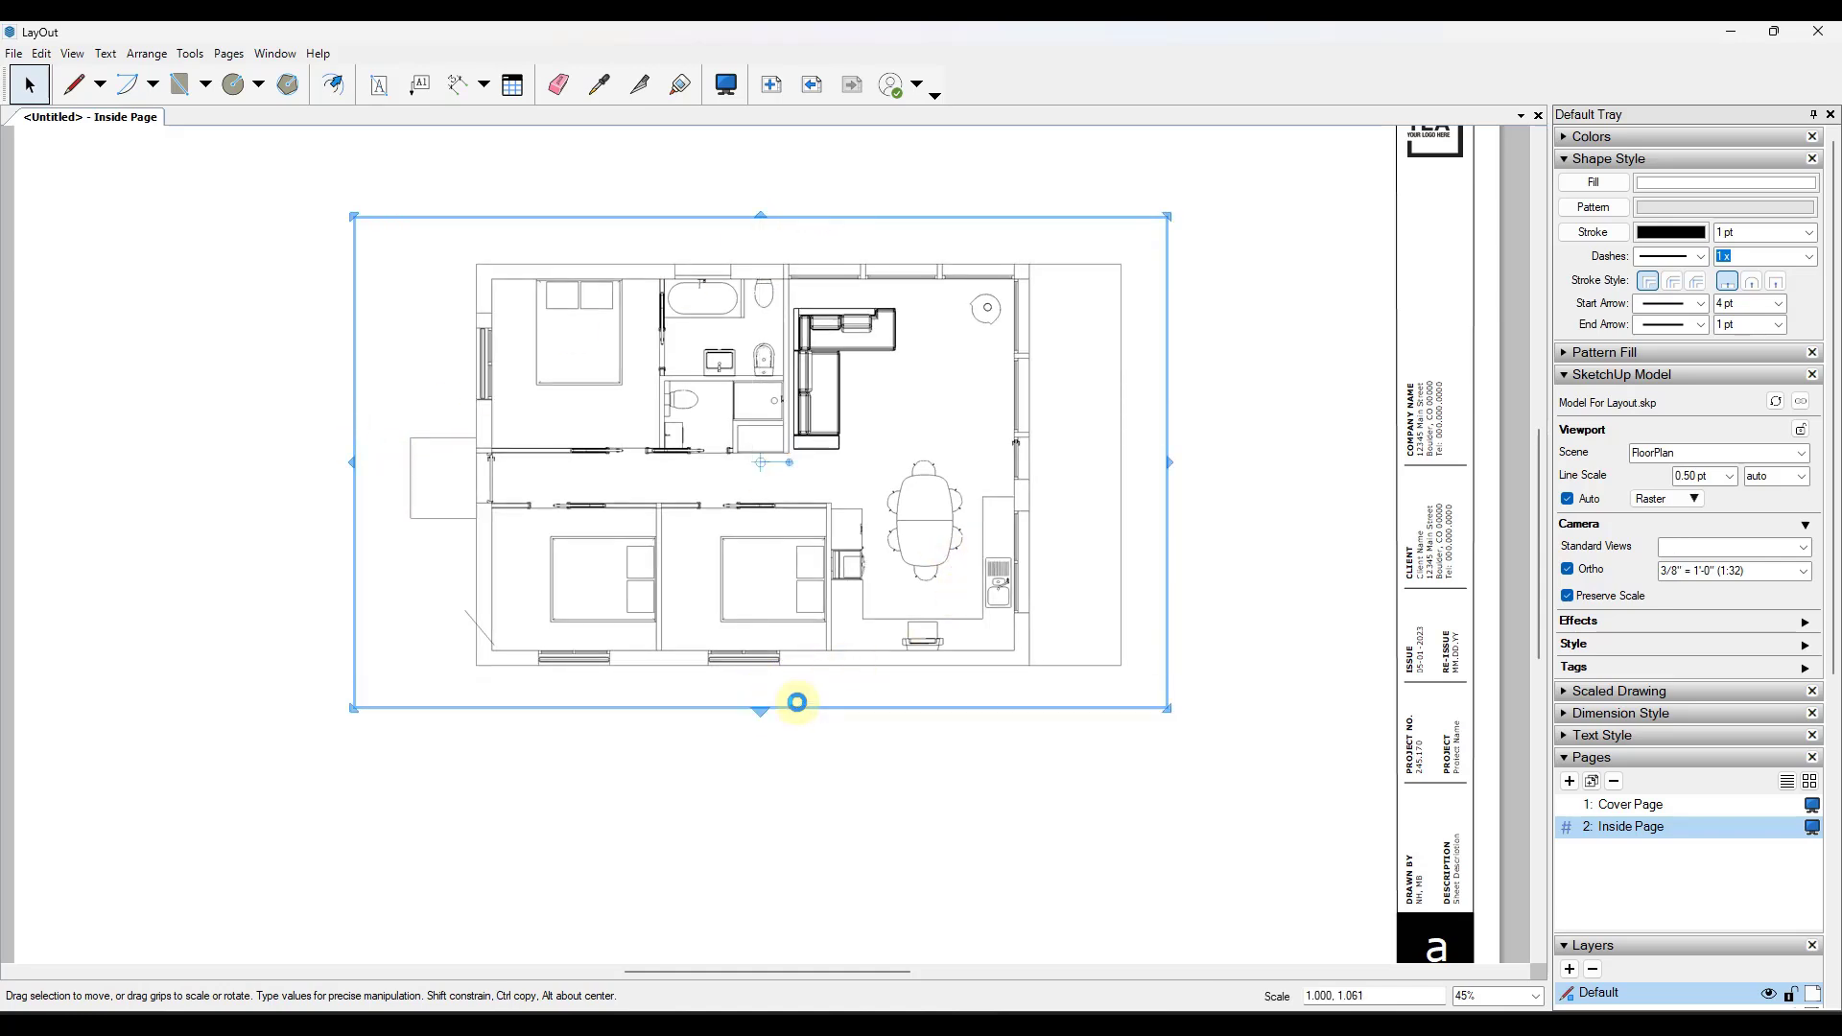
pyautogui.moveTo(1168, 708); pyautogui.dragTo(1216, 736)
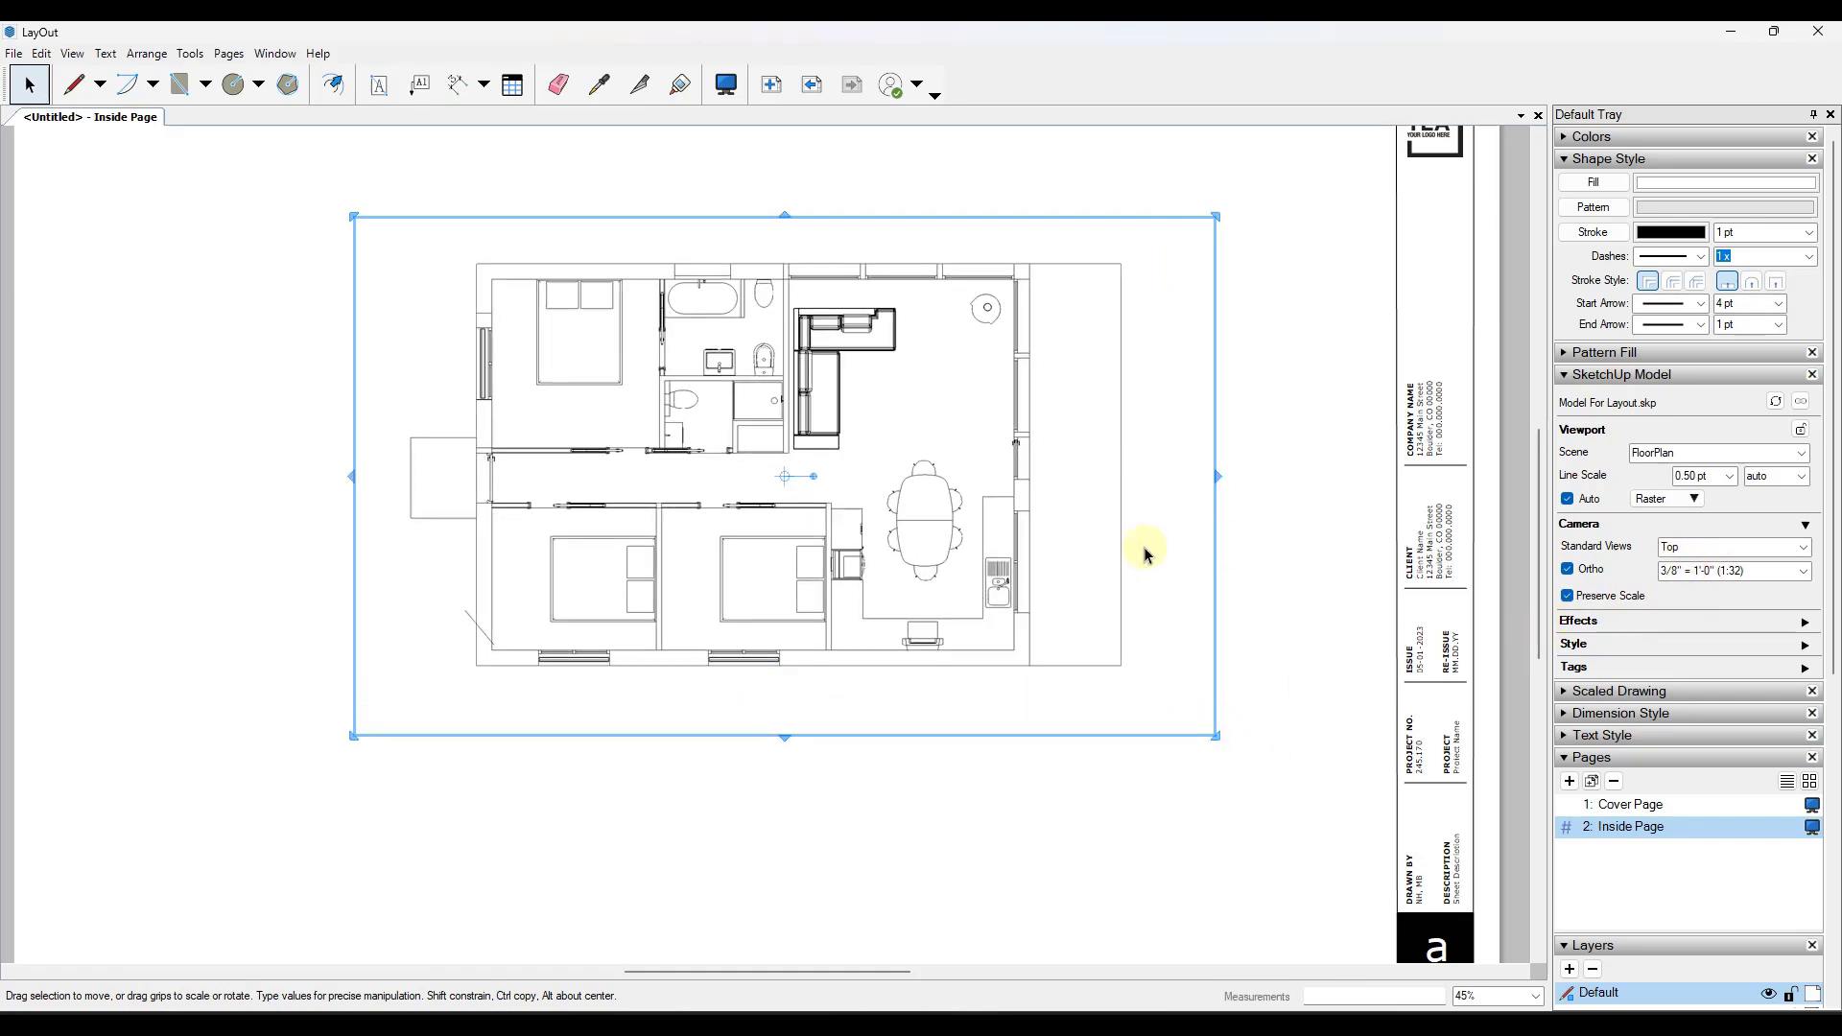
pyautogui.scroll(-5, 1233, 554)
pyautogui.moveTo(1006, 492); pyautogui.dragTo(1024, 497)
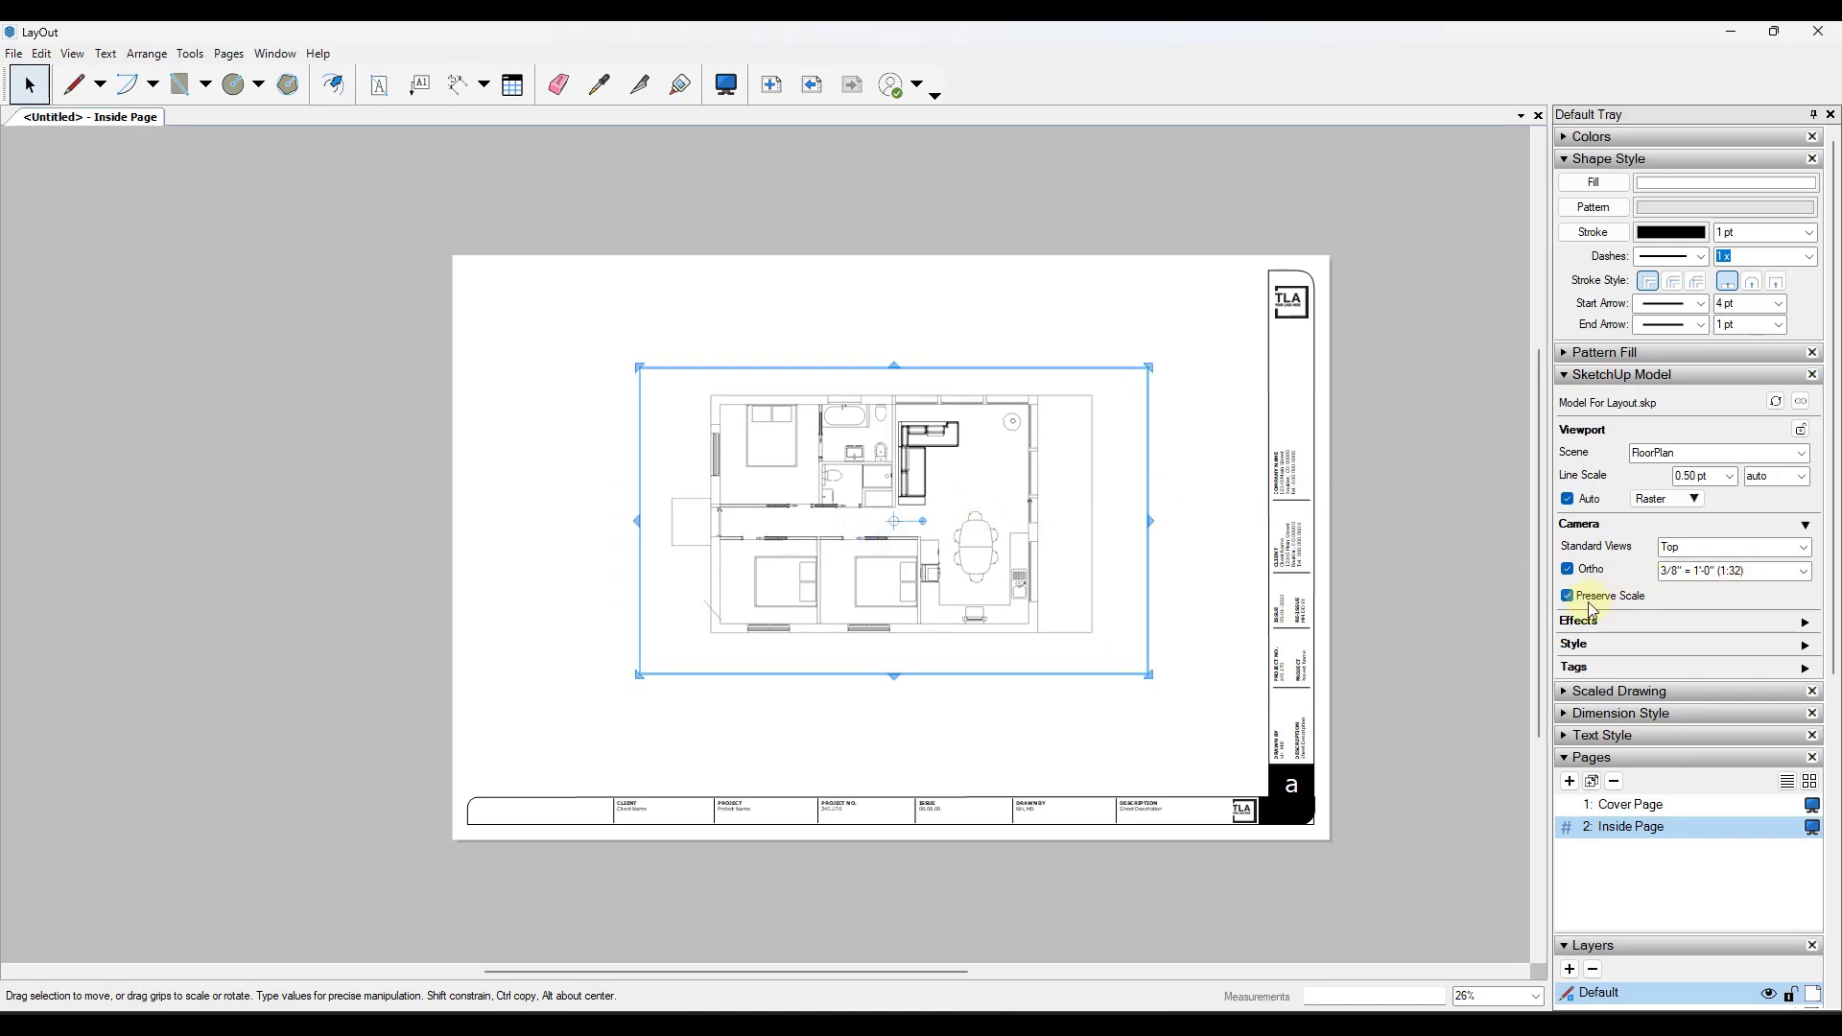
# - Change the floor-plan viewport scale to 1/2" = 1'-0" (1:24)
pyautogui.click(1803, 571)
pyautogui.click(1717, 588)
pyautogui.scroll(4, 1151, 506)
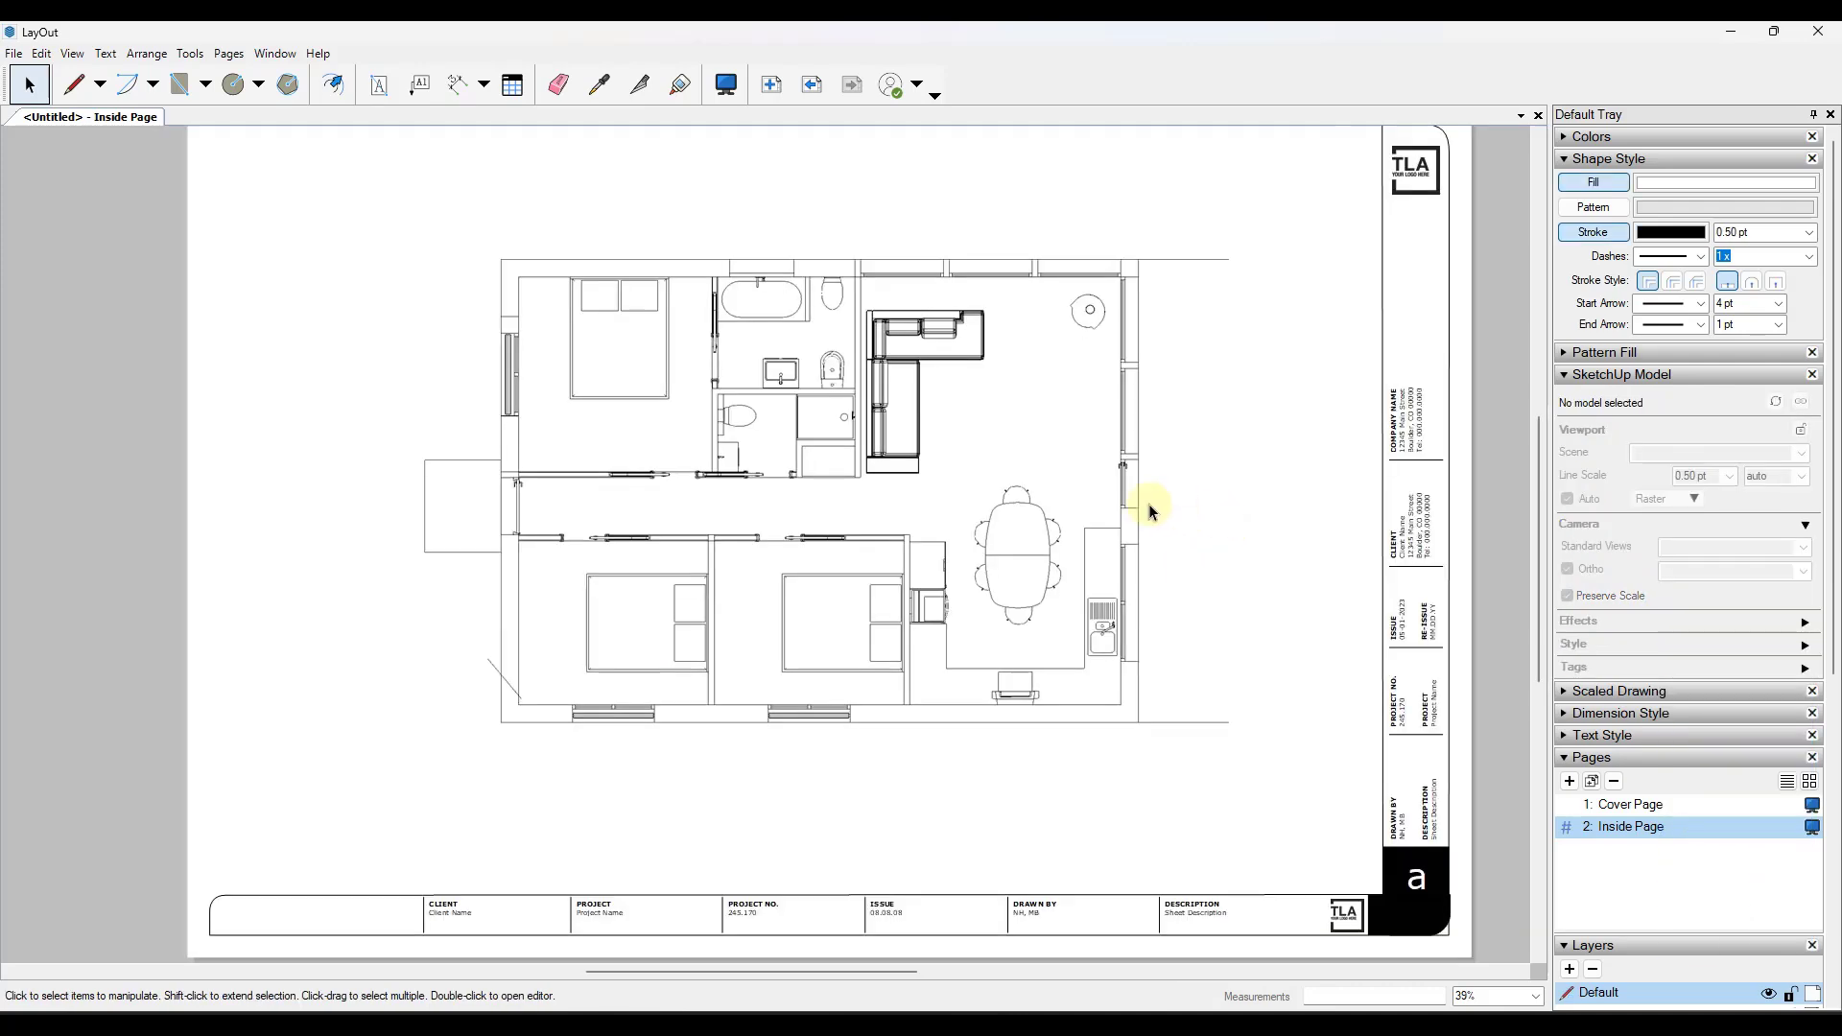
pyautogui.click(1253, 483)
pyautogui.scroll(3, 1023, 520)
pyautogui.scroll(-2, 1023, 518)
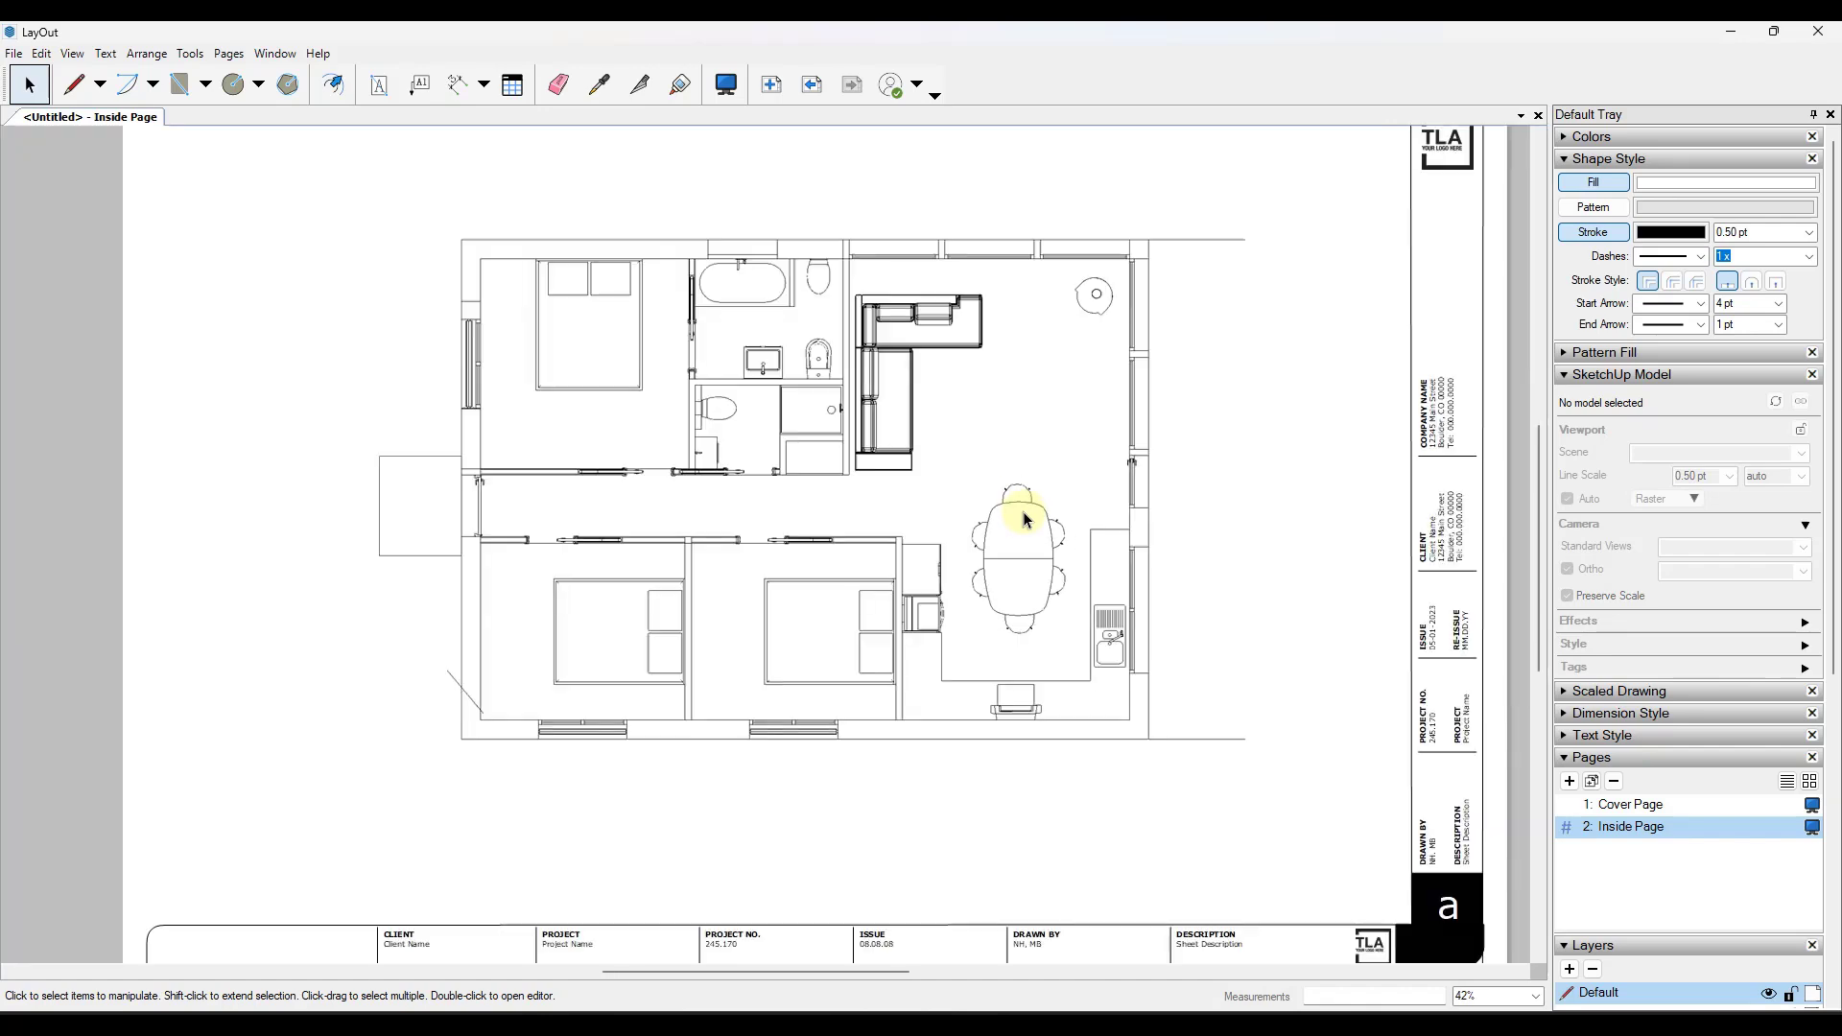
# - Widen the floor-plan viewport to the right and shift it slightly right
pyautogui.click(1021, 511)
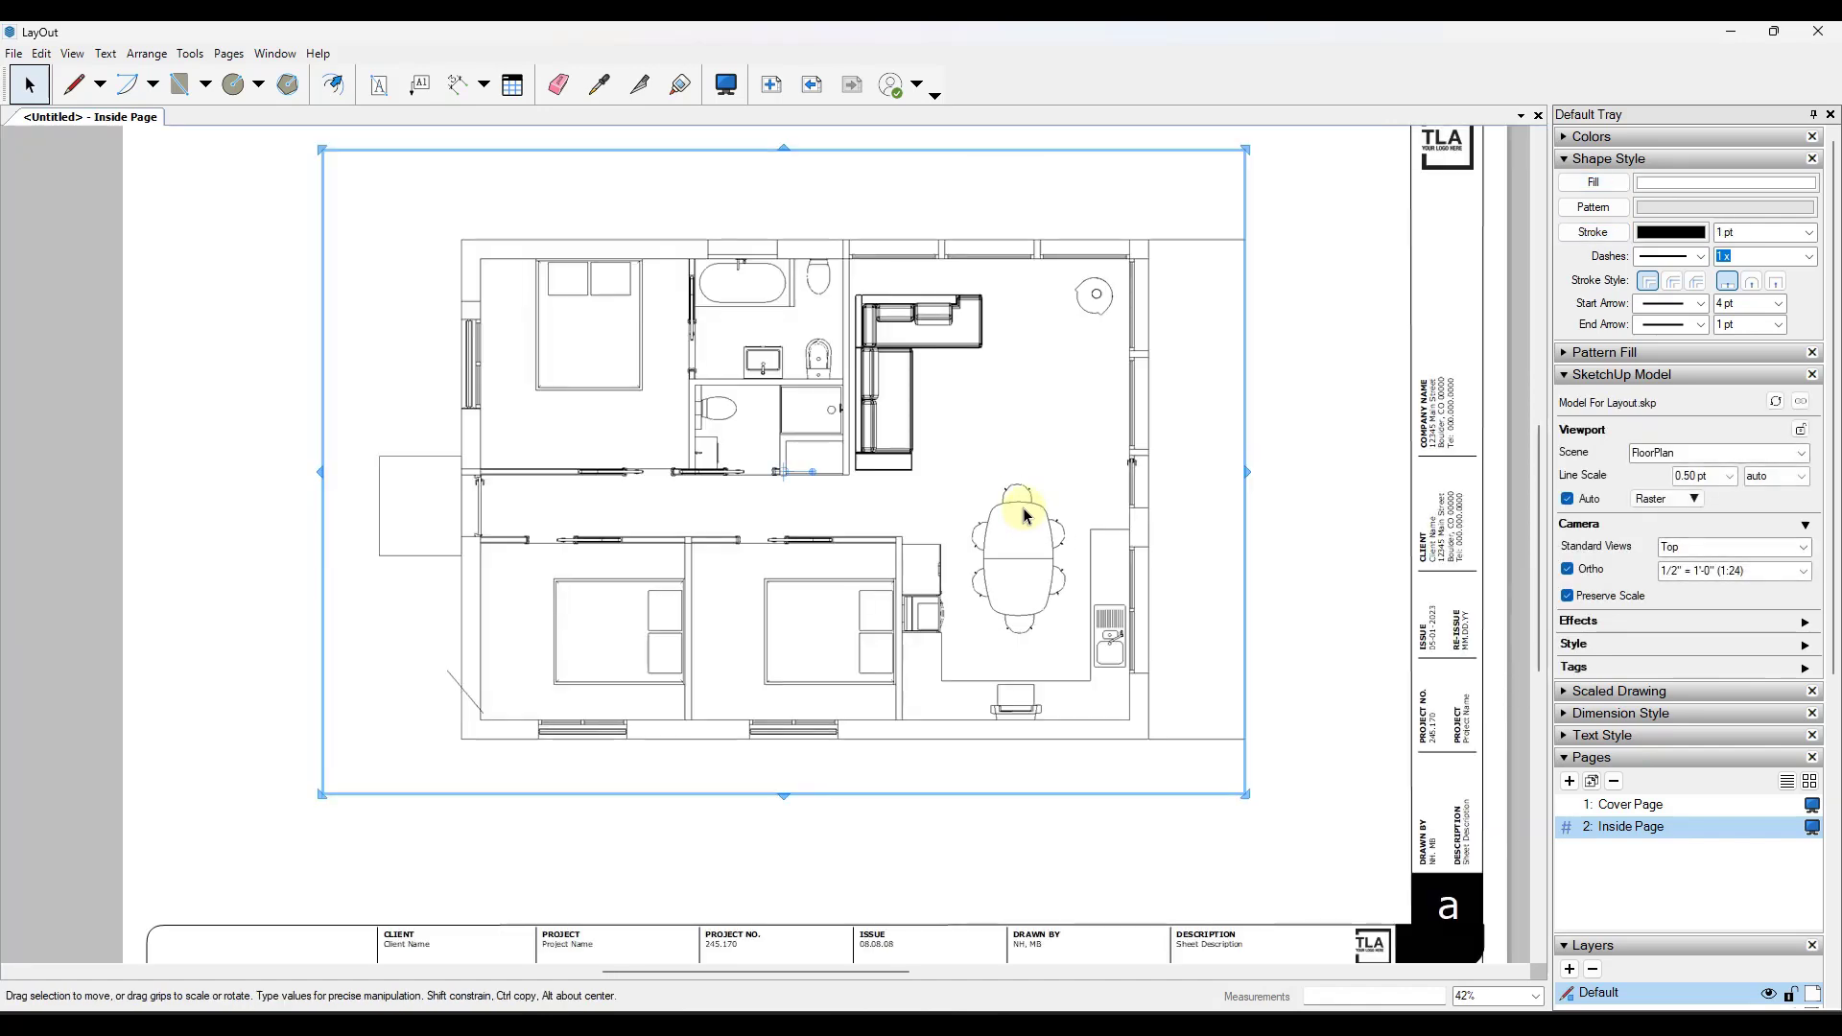
pyautogui.click(1295, 441)
pyautogui.click(1101, 359)
pyautogui.moveTo(1238, 474); pyautogui.dragTo(1307, 479)
pyautogui.click(1337, 235)
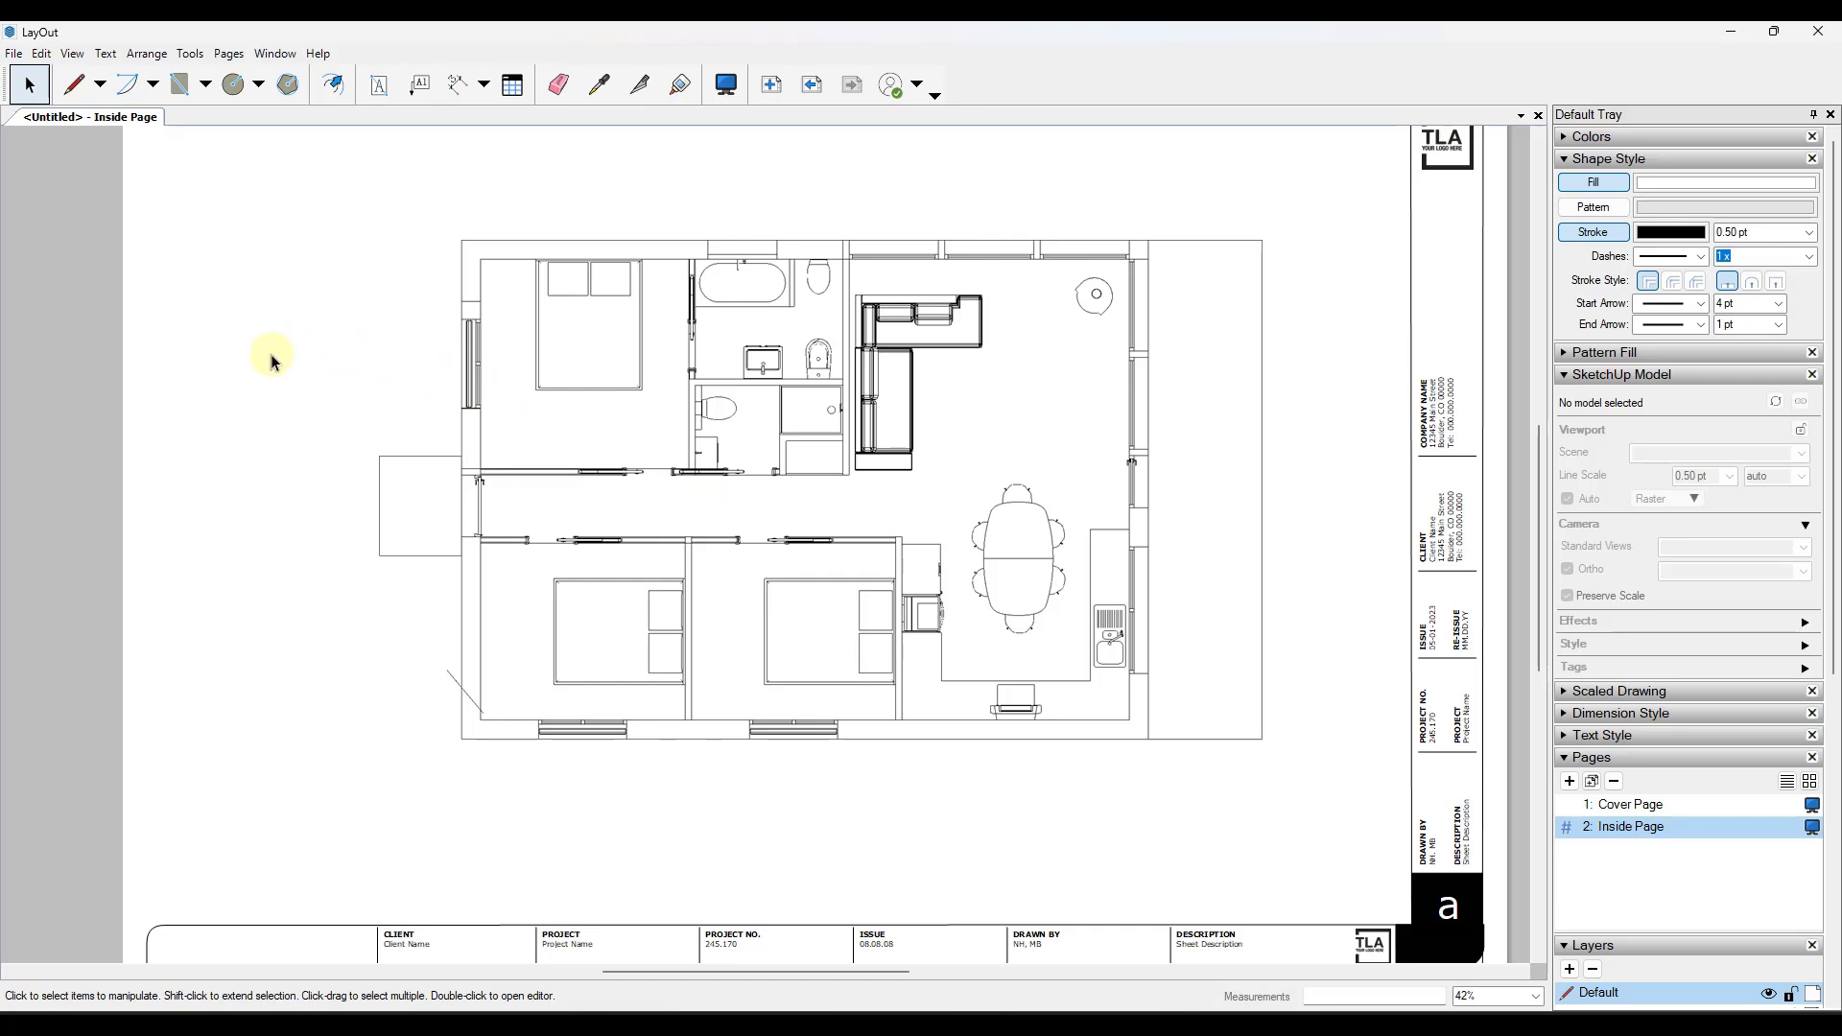
pyautogui.click(693, 404)
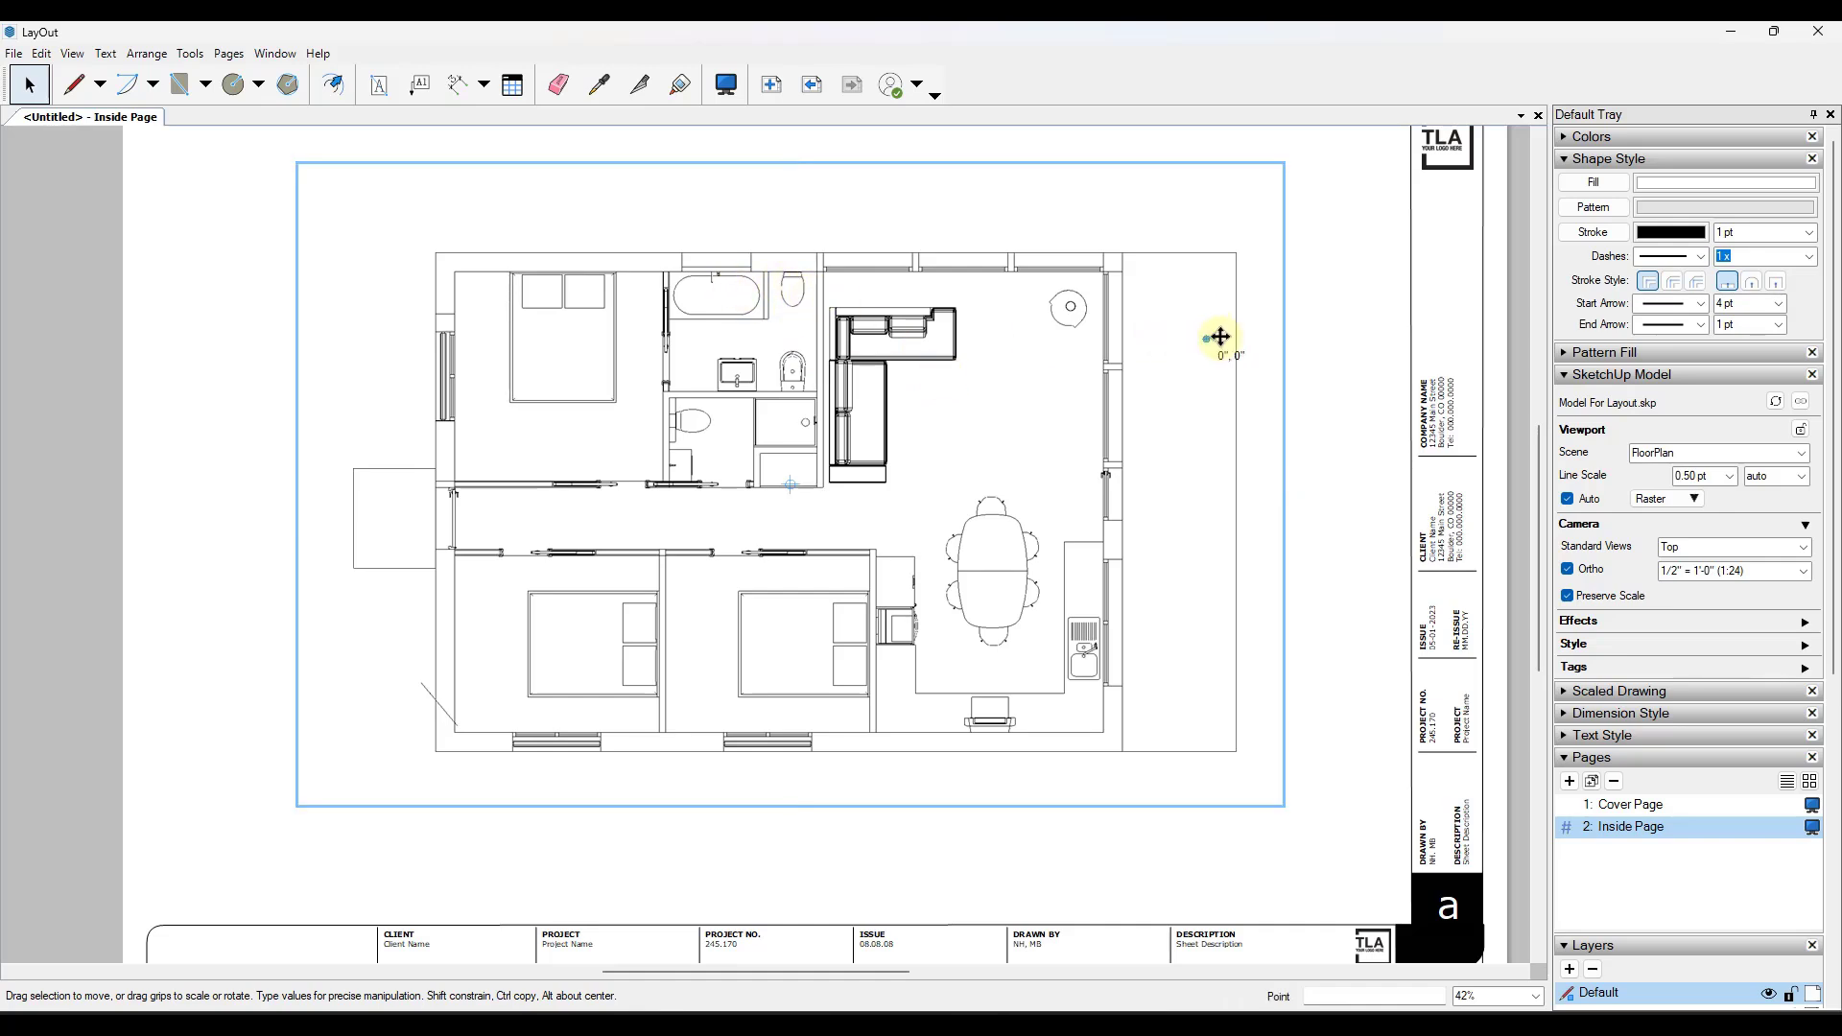
pyautogui.moveTo(1200, 313); pyautogui.dragTo(1217, 308)
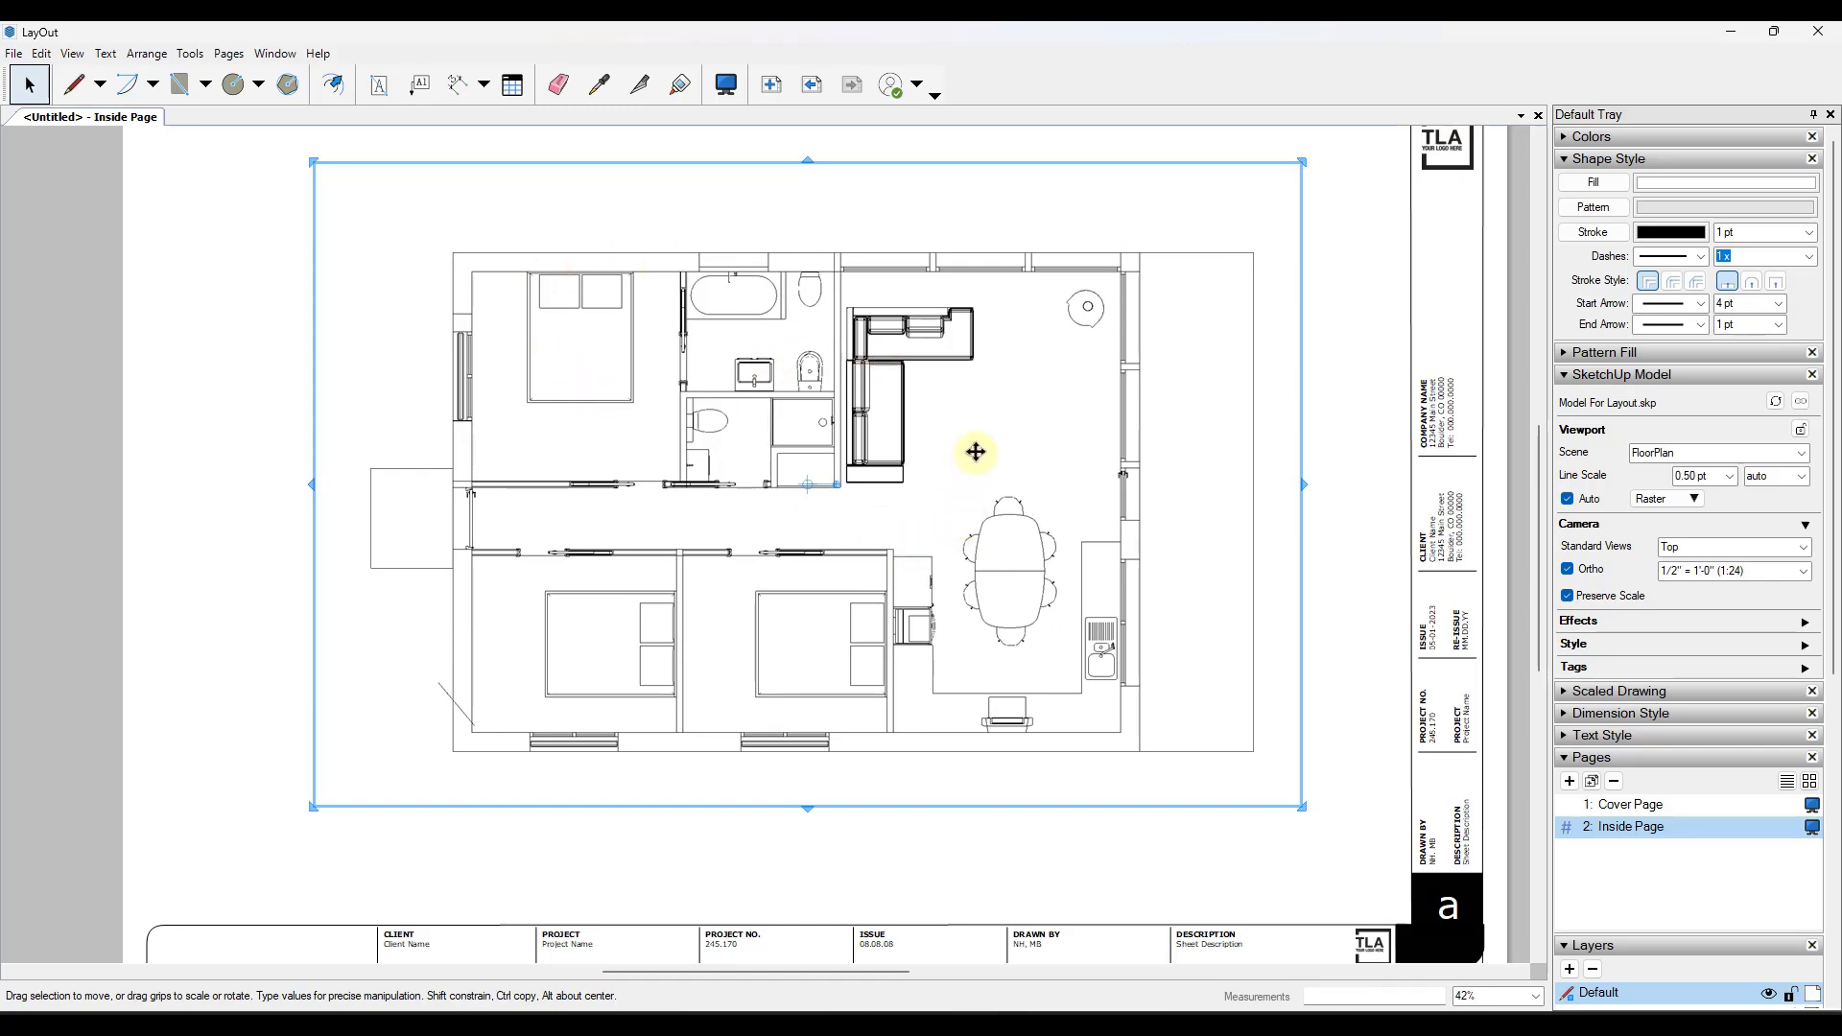
pyautogui.scroll(-2, 1651, 816)
pyautogui.scroll(-6, 1651, 815)
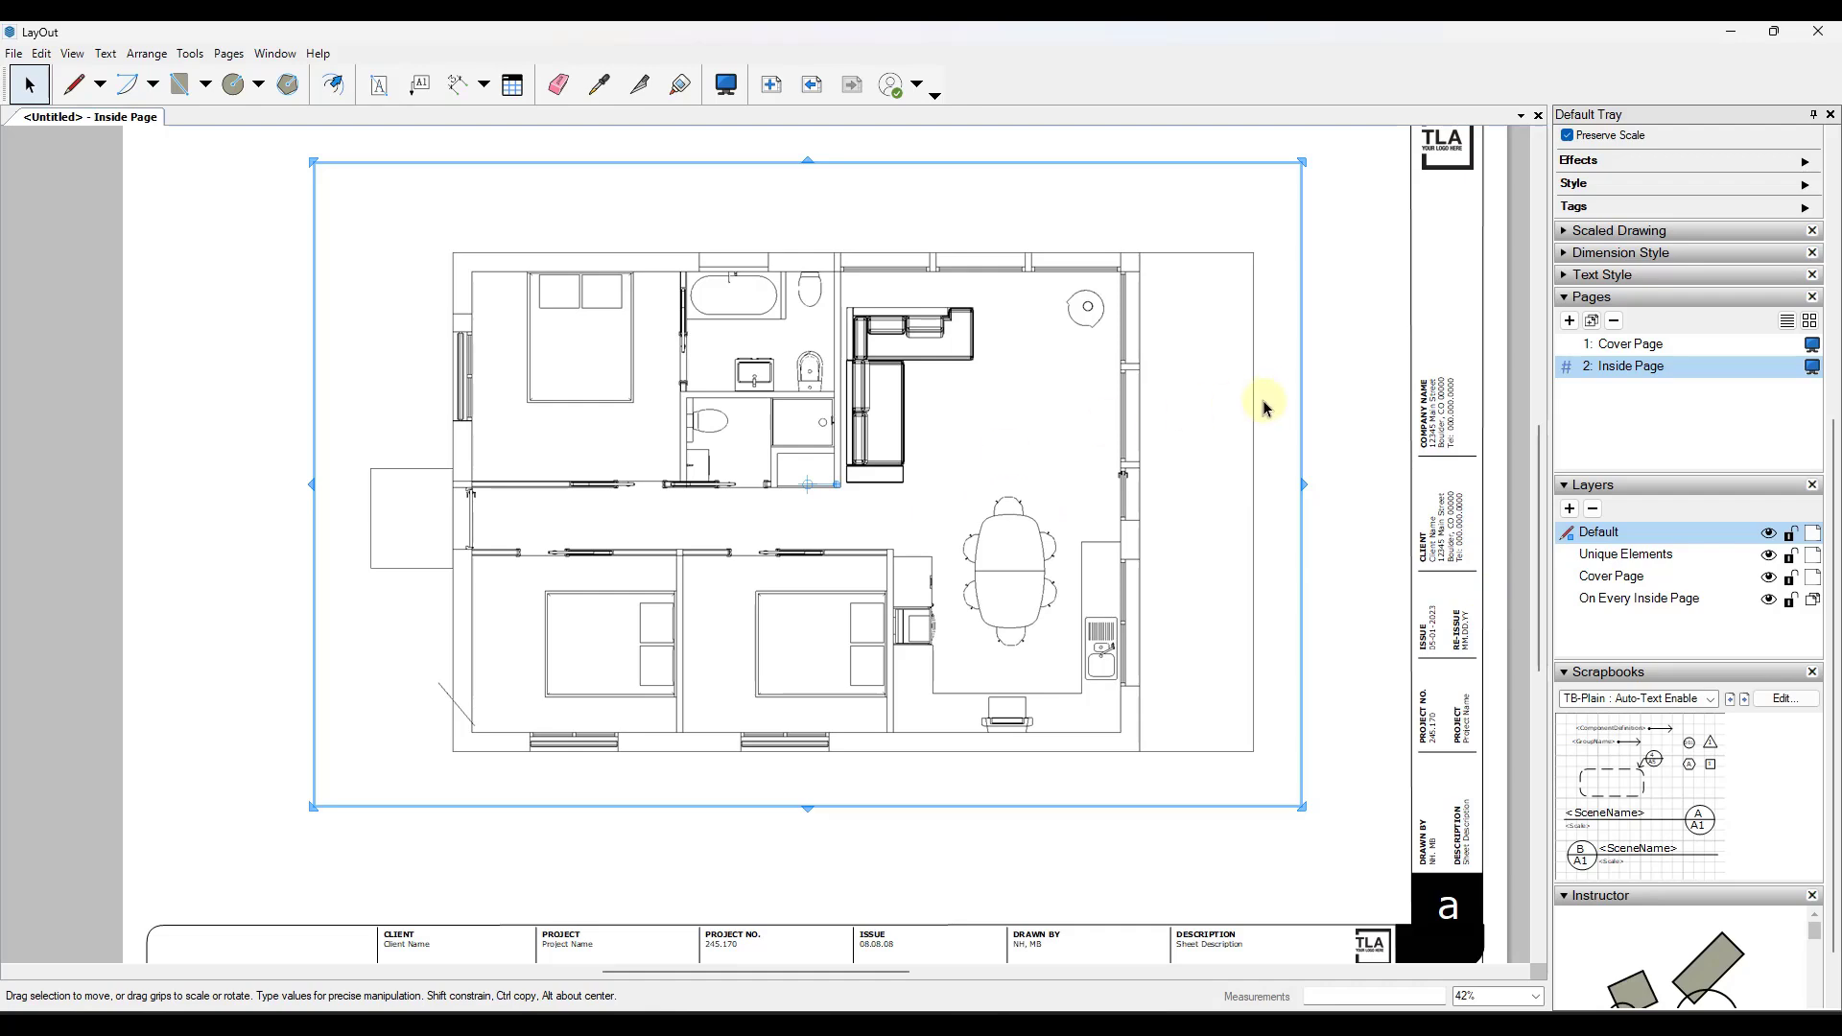
pyautogui.click(1351, 373)
pyautogui.click(1108, 410)
pyautogui.click(1570, 509)
pyautogui.write('SketchUp Viewp')
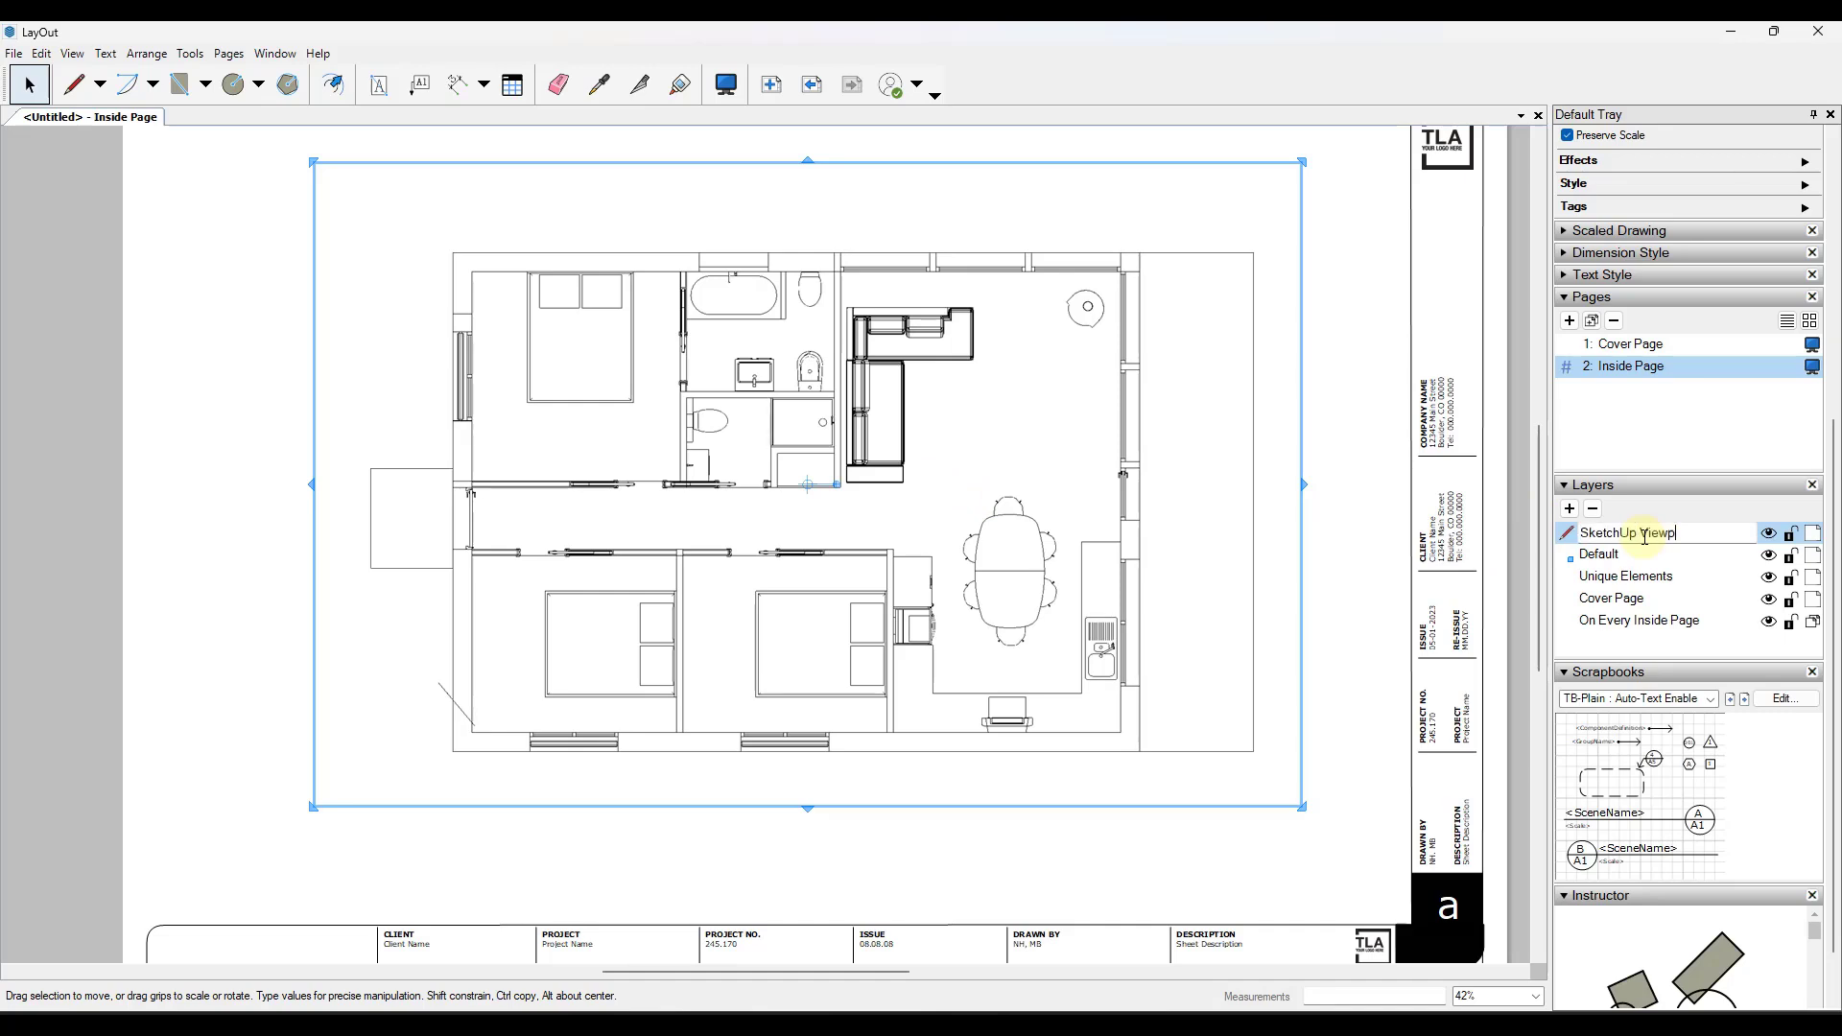
pyautogui.press('Return')
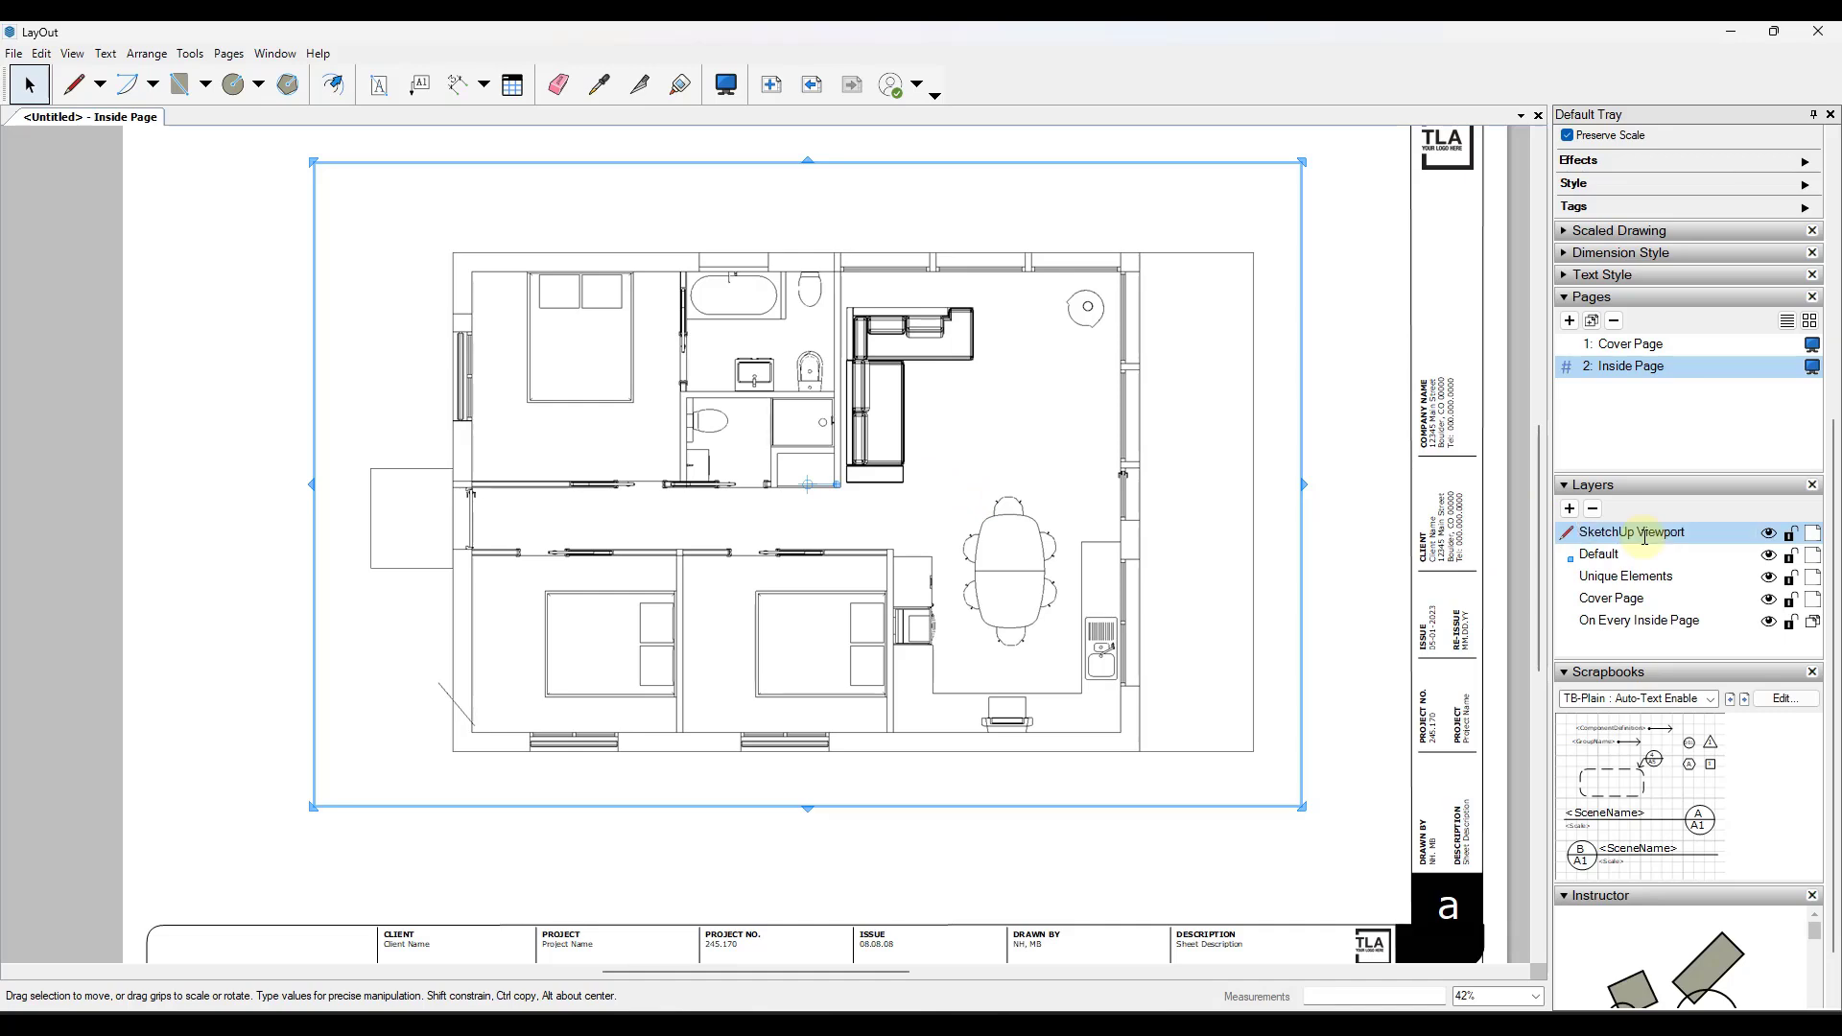
pyautogui.rightClick(985, 396)
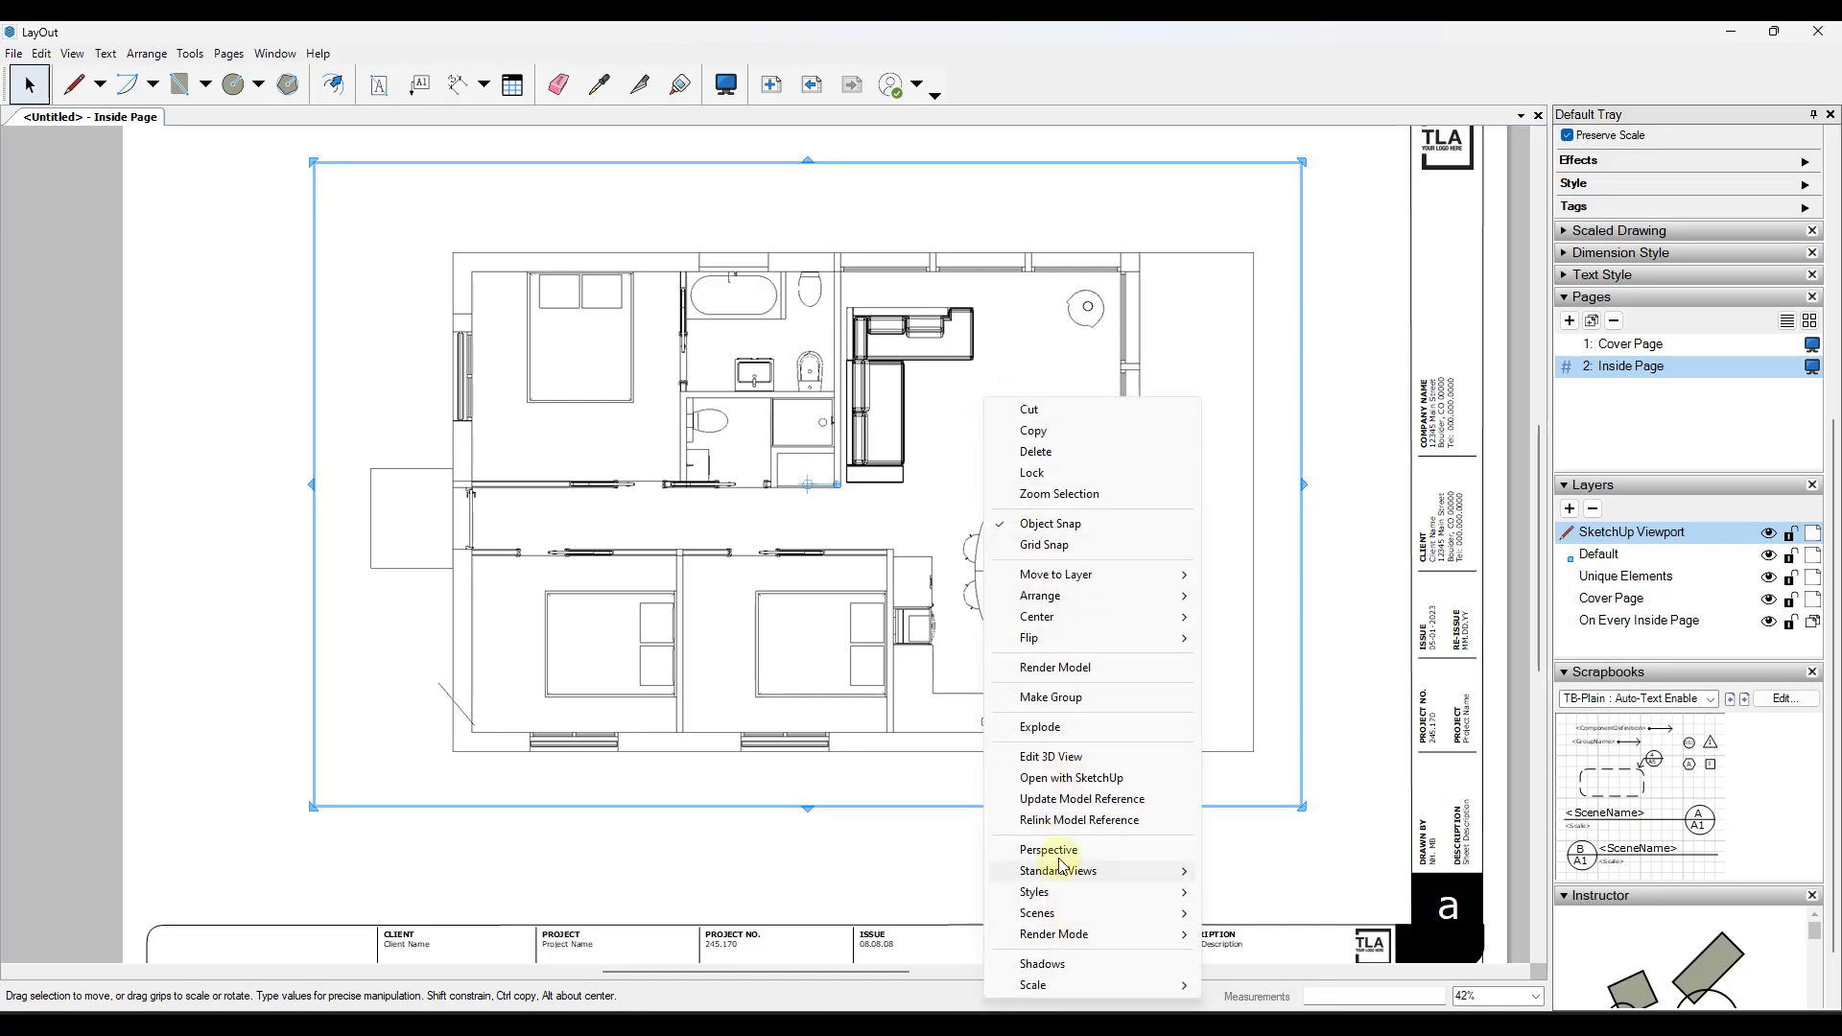
pyautogui.moveTo(1079, 584)
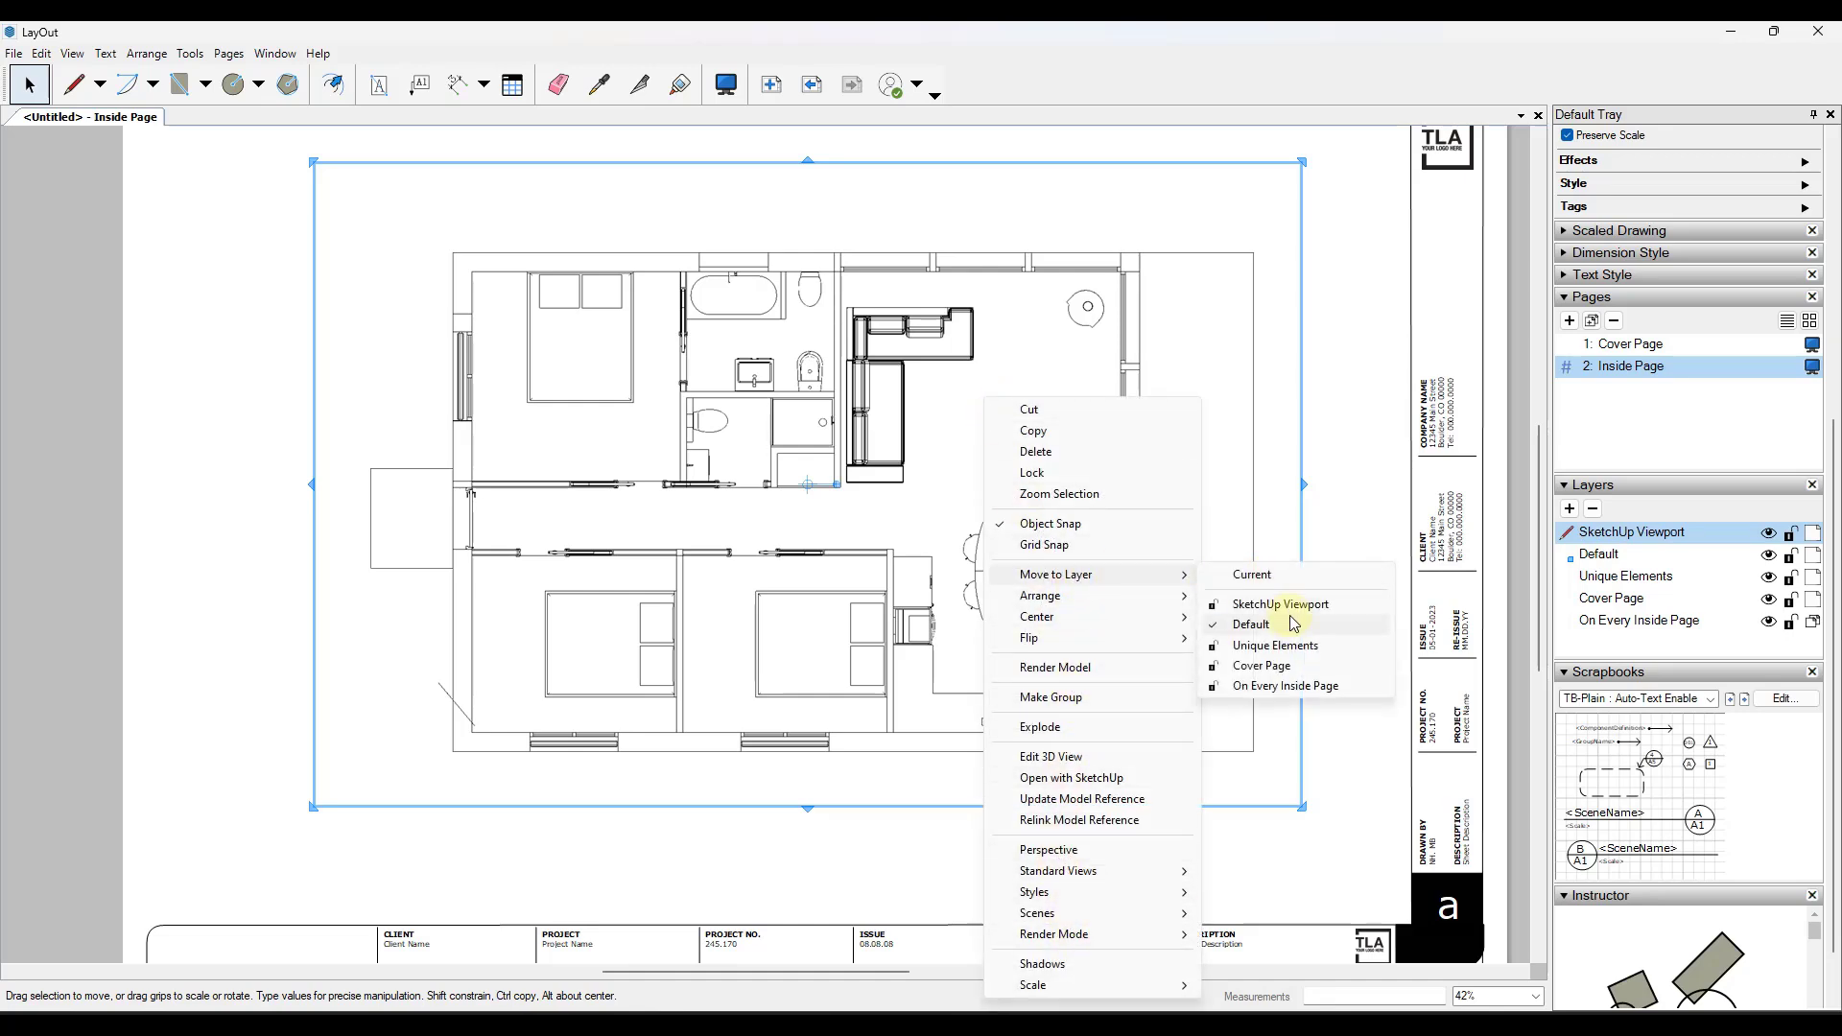
pyautogui.click(1260, 606)
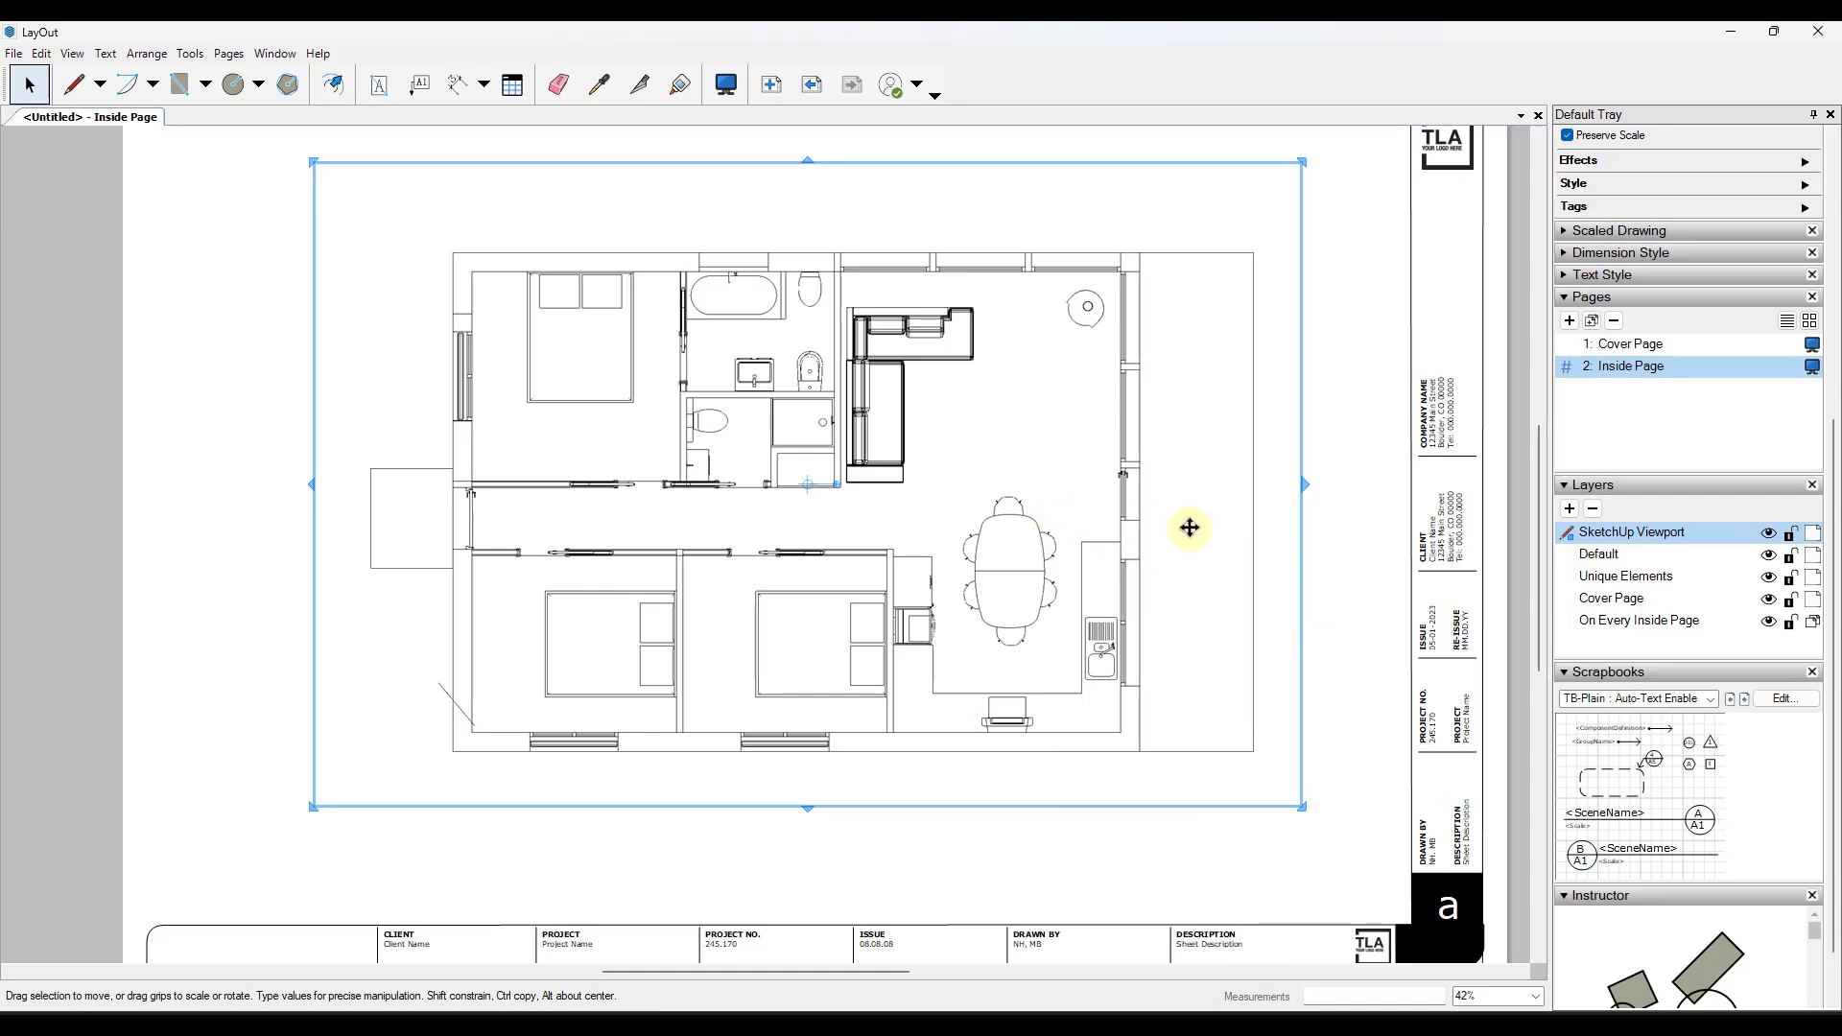
pyautogui.click(1791, 535)
pyautogui.click(1034, 523)
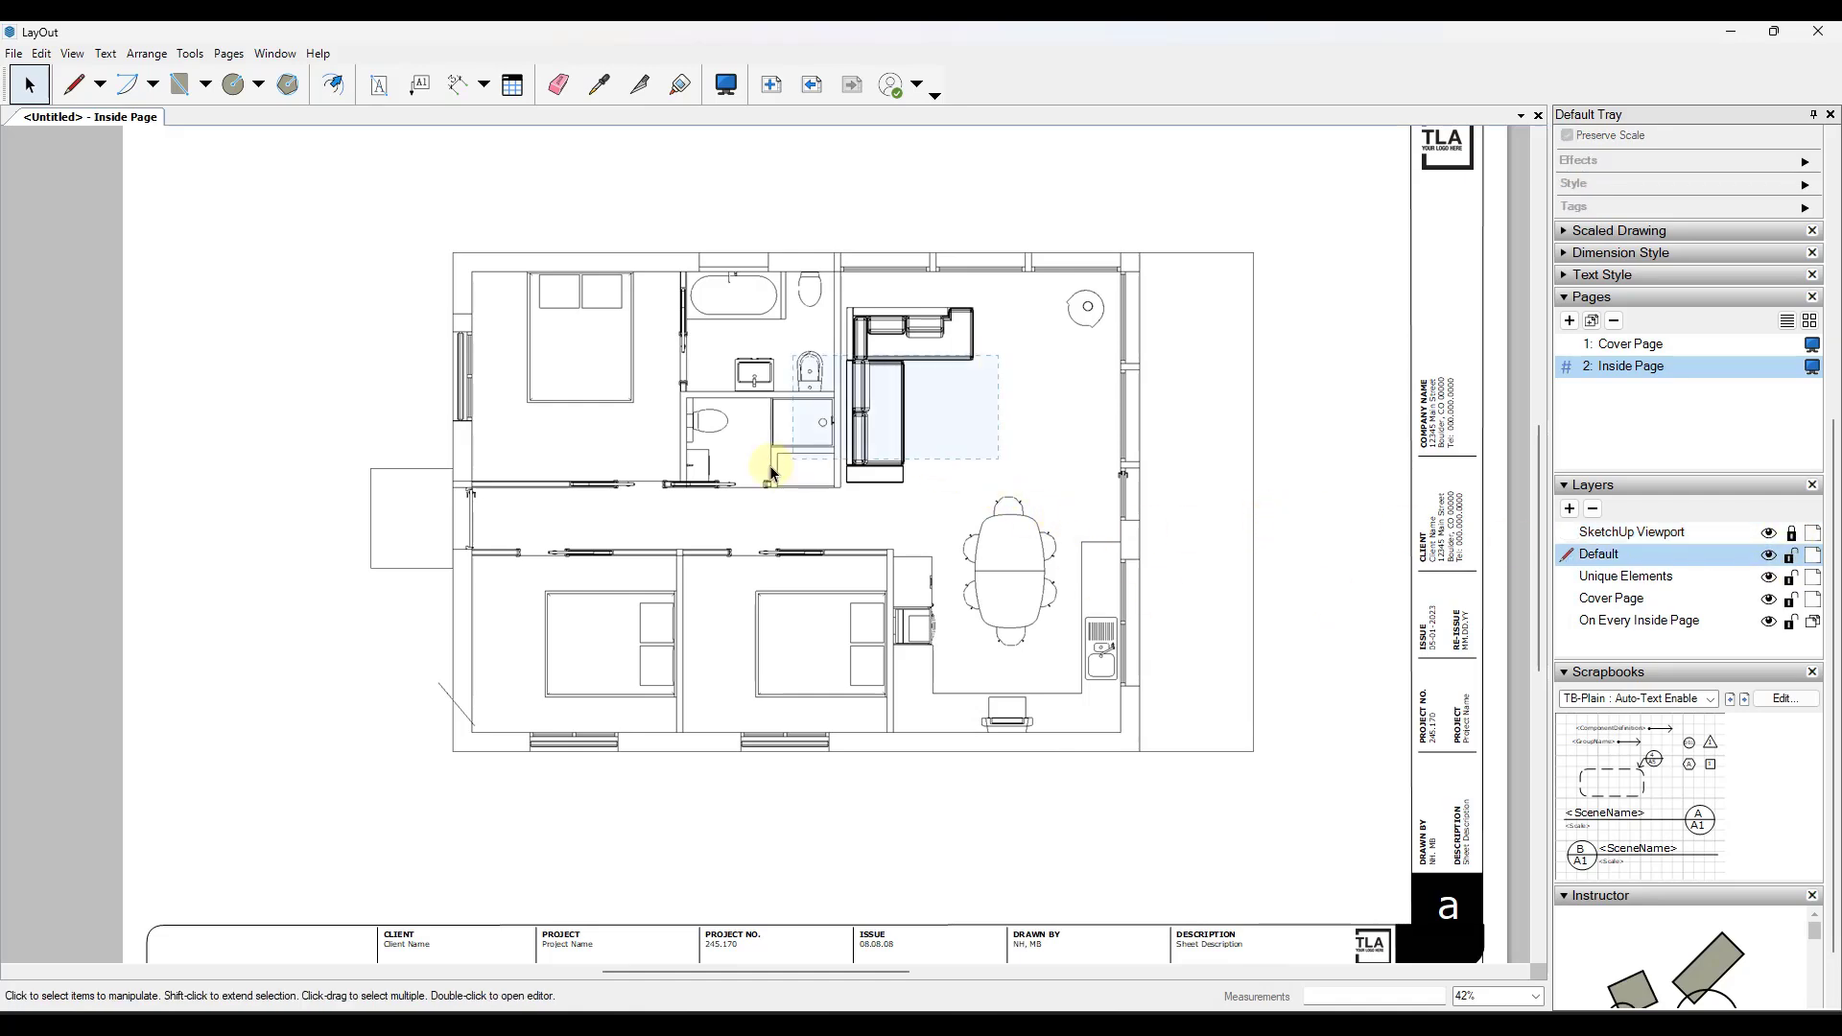
# - Marquee-select around the bathroom, zoom in to inspect the toilet, then collapse the Pages panel
pyautogui.moveTo(991, 345); pyautogui.dragTo(705, 551)
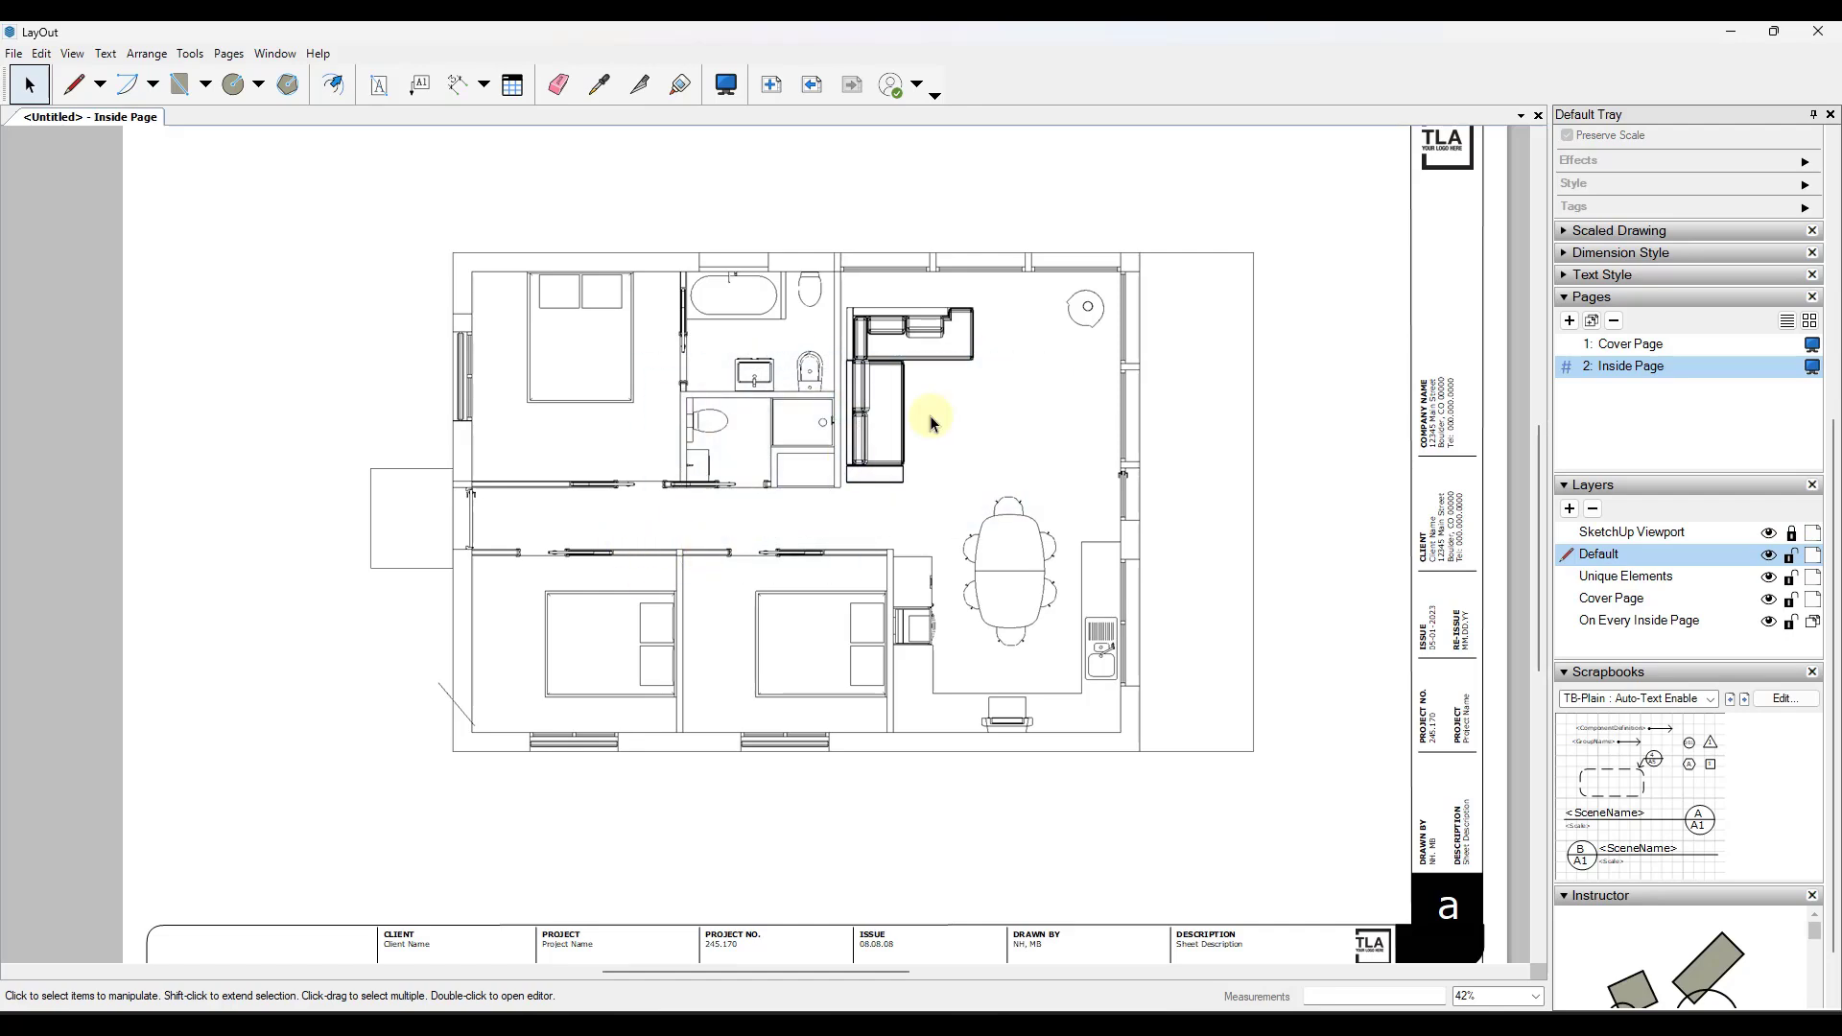
pyautogui.moveTo(906, 501); pyautogui.dragTo(595, 564)
pyautogui.scroll(7, 700, 403)
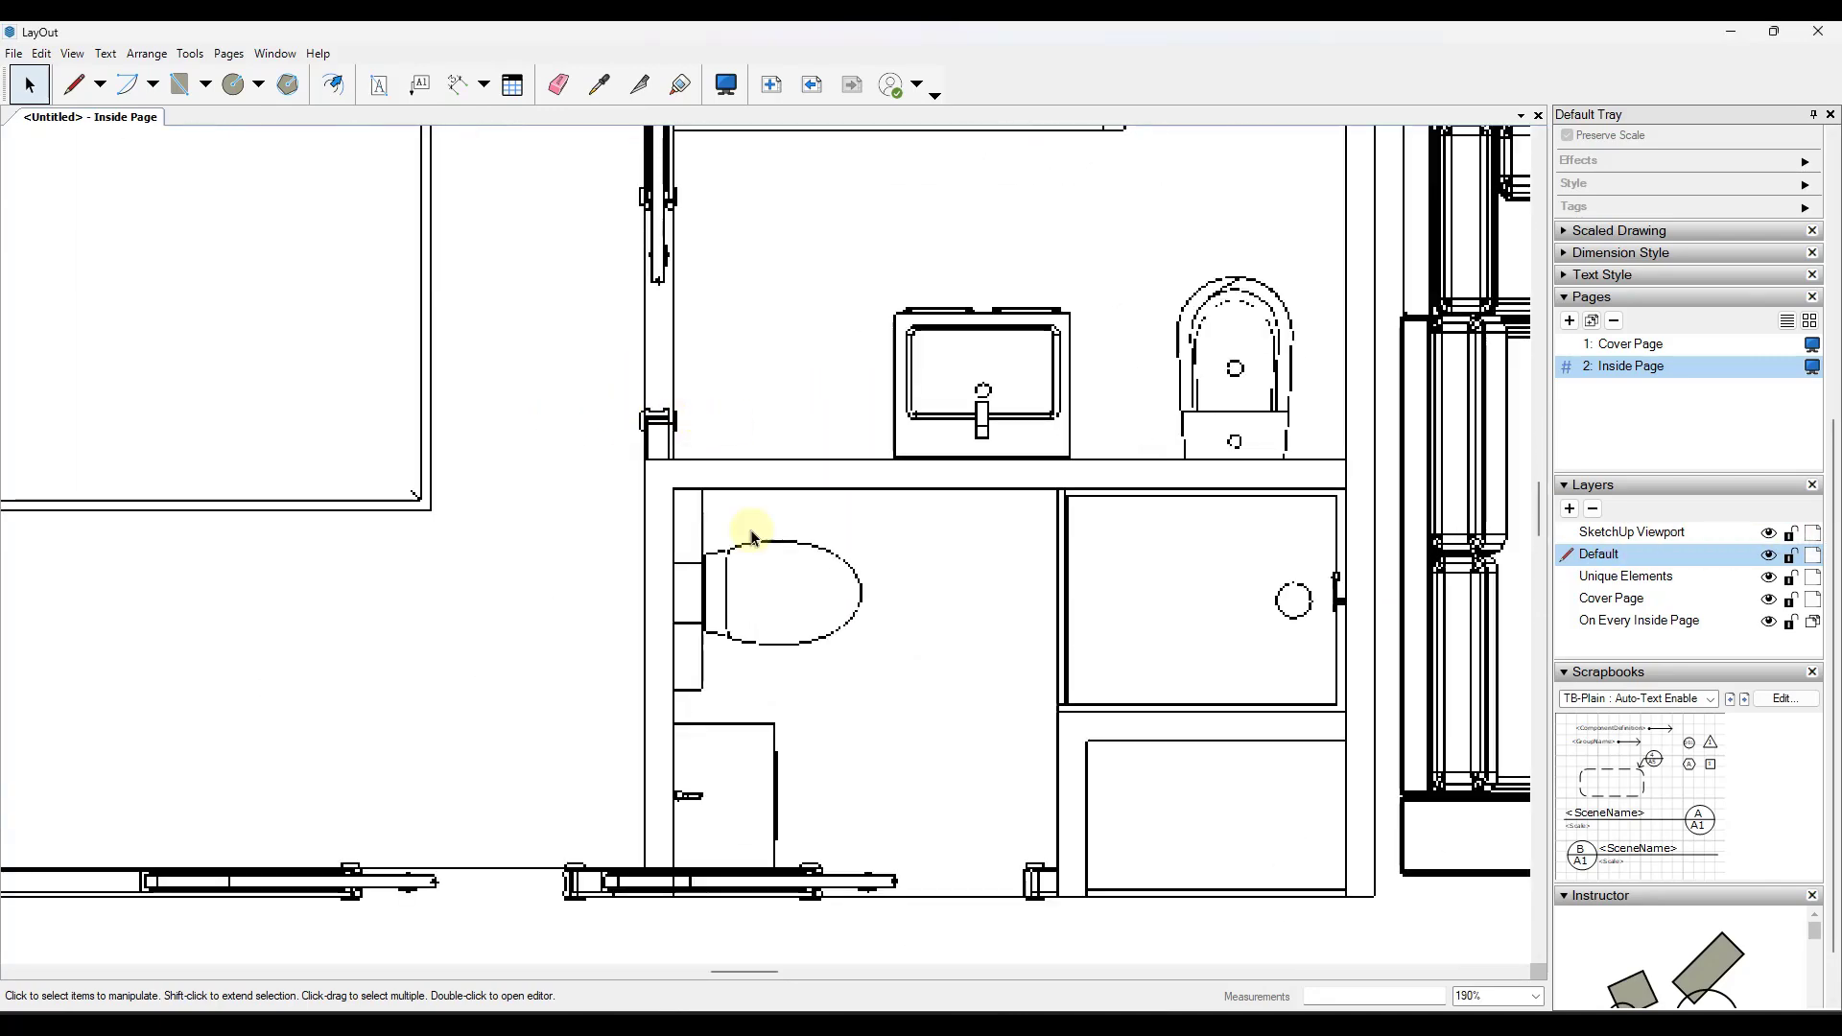
pyautogui.scroll(5, 691, 568)
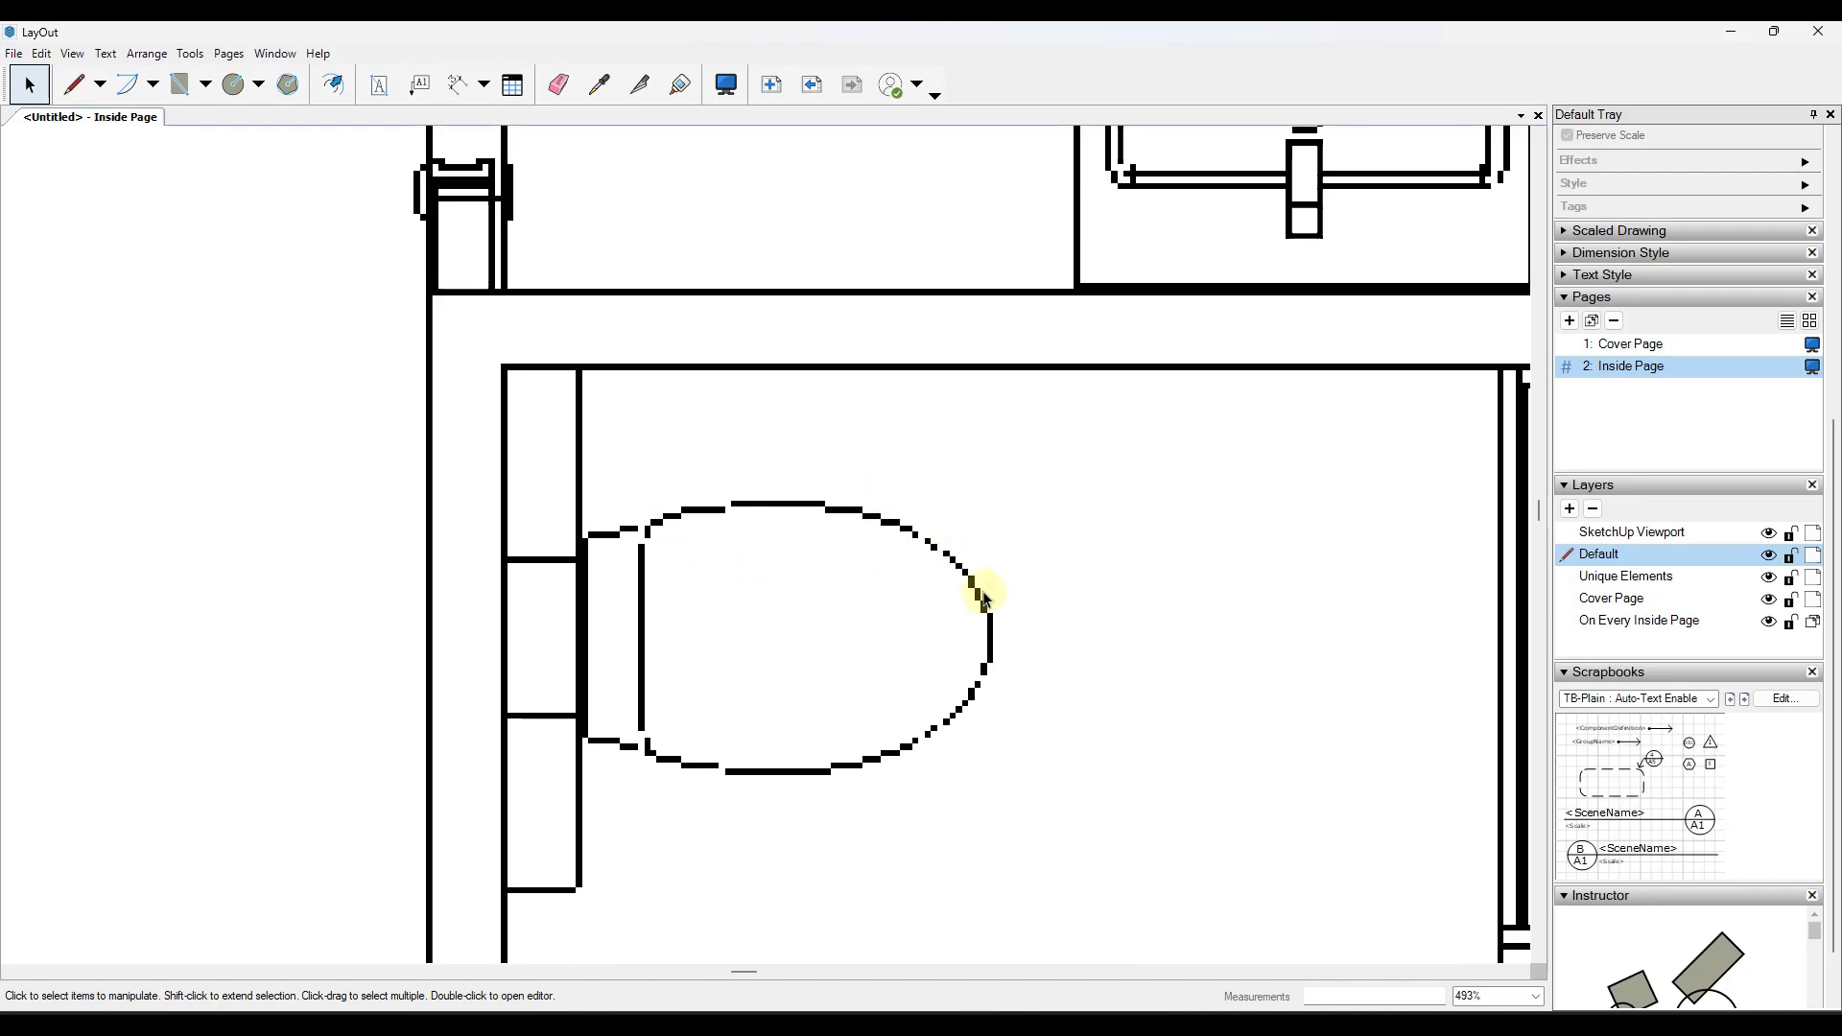
pyautogui.scroll(-3, 757, 741)
pyautogui.scroll(-5, 693, 717)
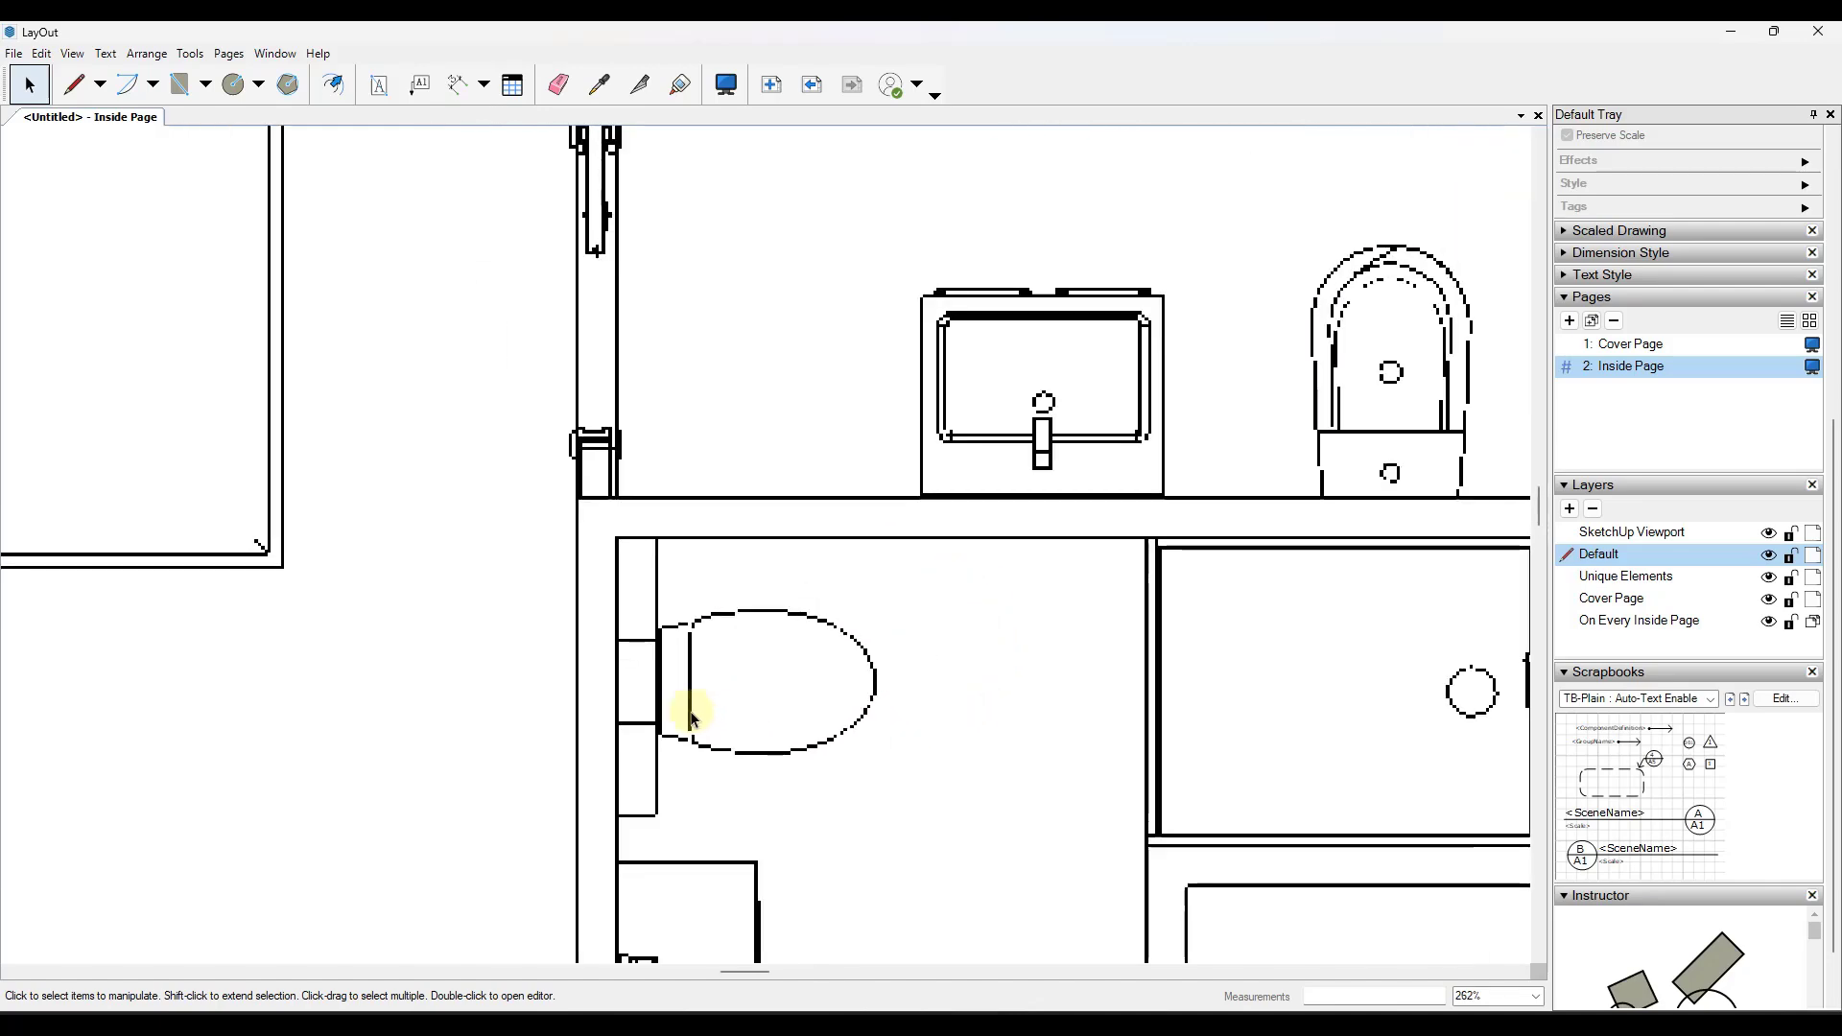
pyautogui.scroll(-5, 757, 393)
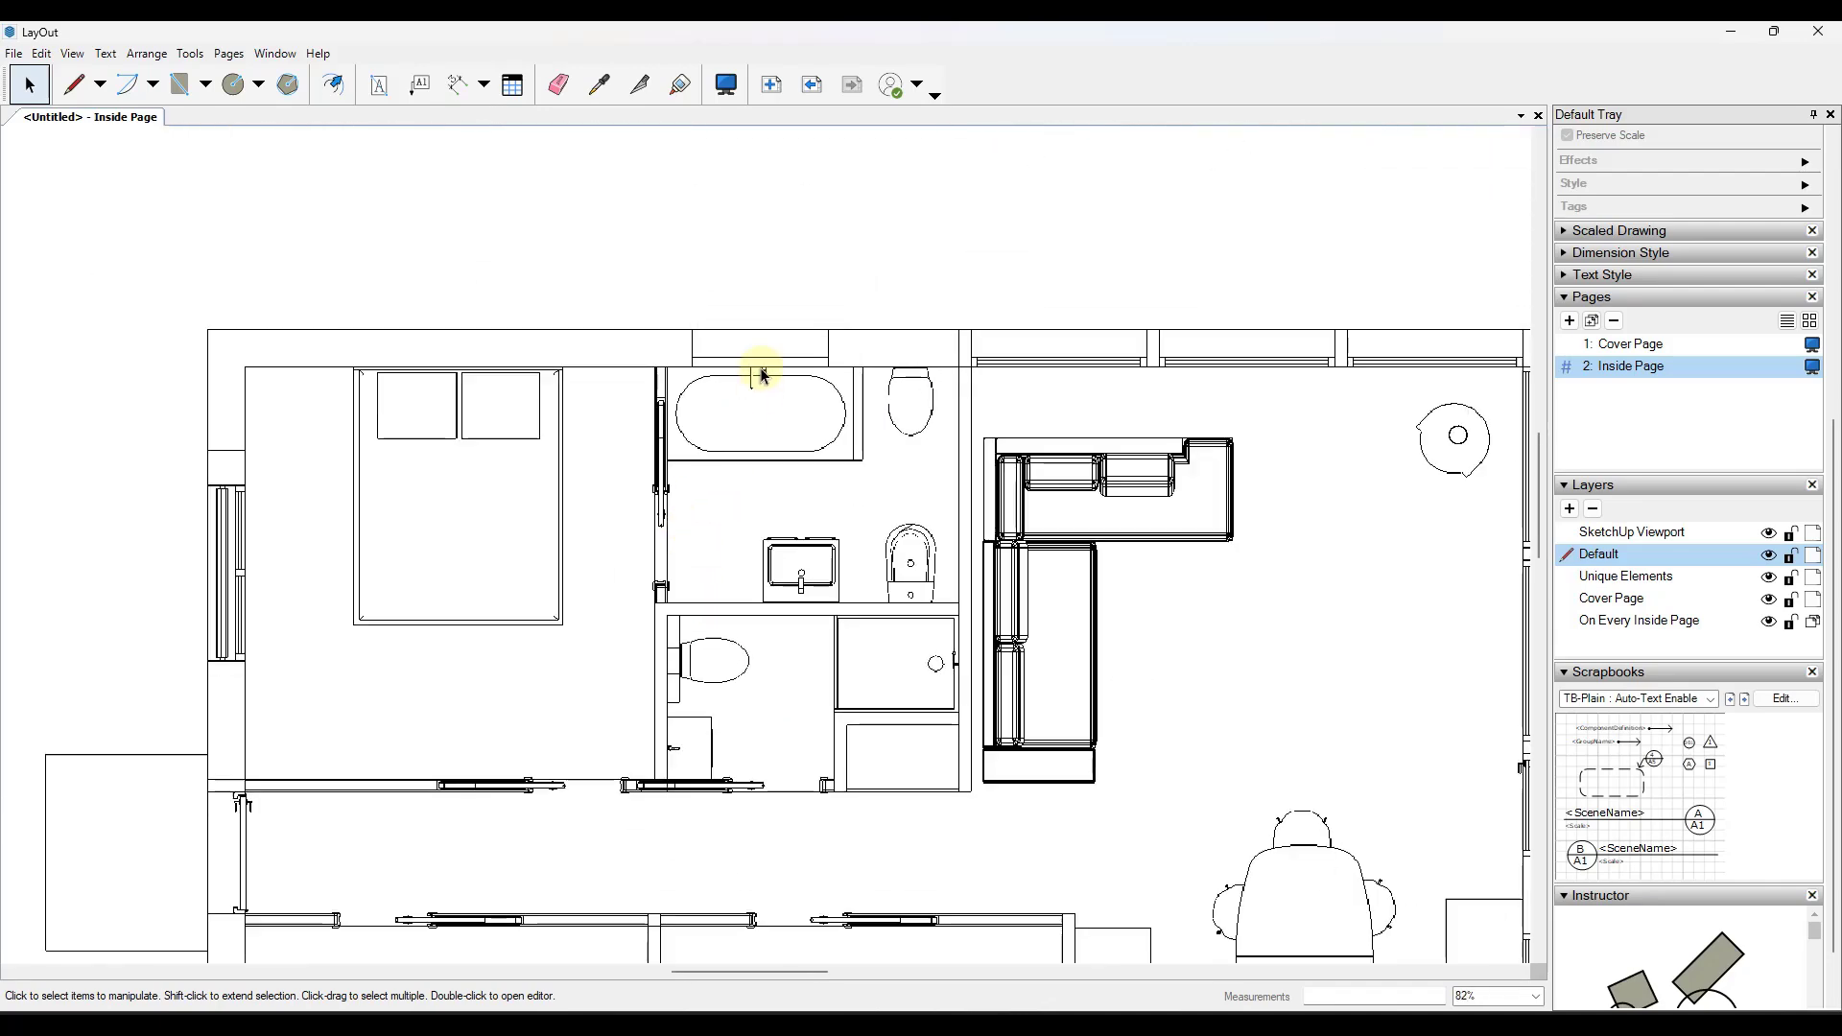
pyautogui.scroll(-1, 790, 660)
pyautogui.scroll(2, 791, 664)
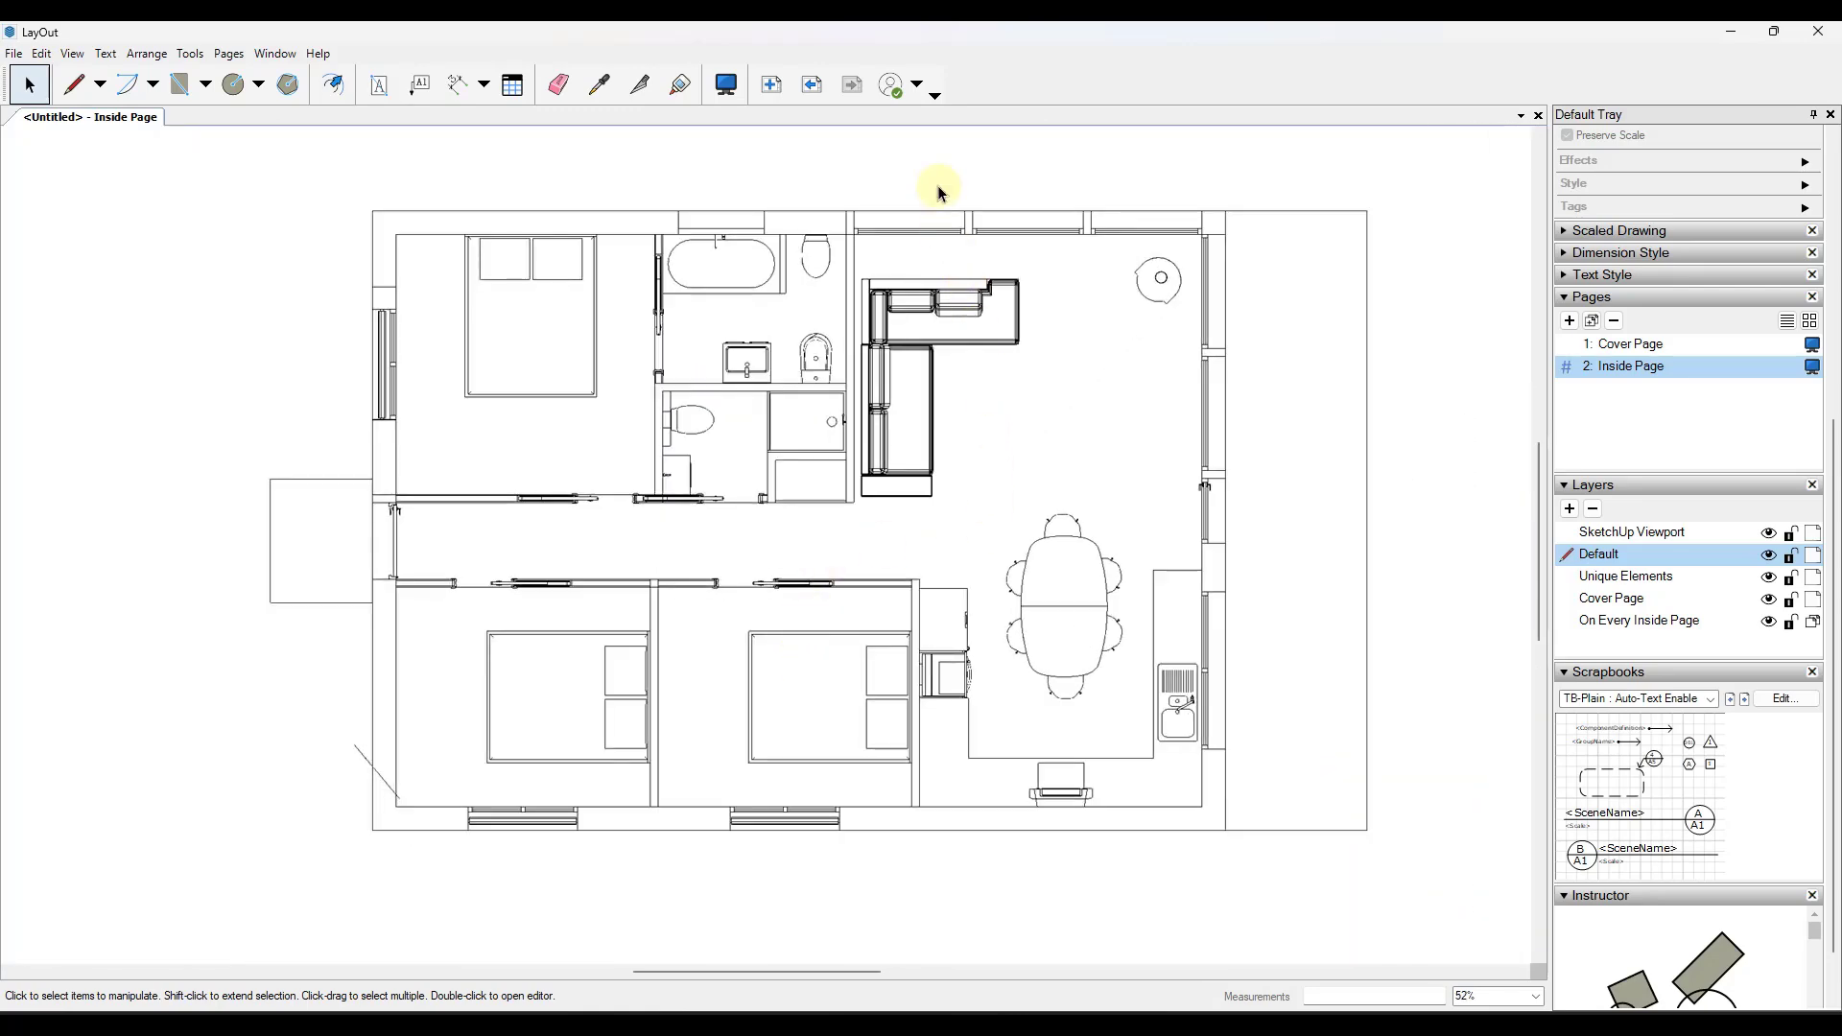
pyautogui.click(1582, 297)
pyautogui.scroll(5, 1579, 357)
# - Switch the floor-plan viewport's rendering from Raster to Vector, accepting the warning
pyautogui.click(1115, 396)
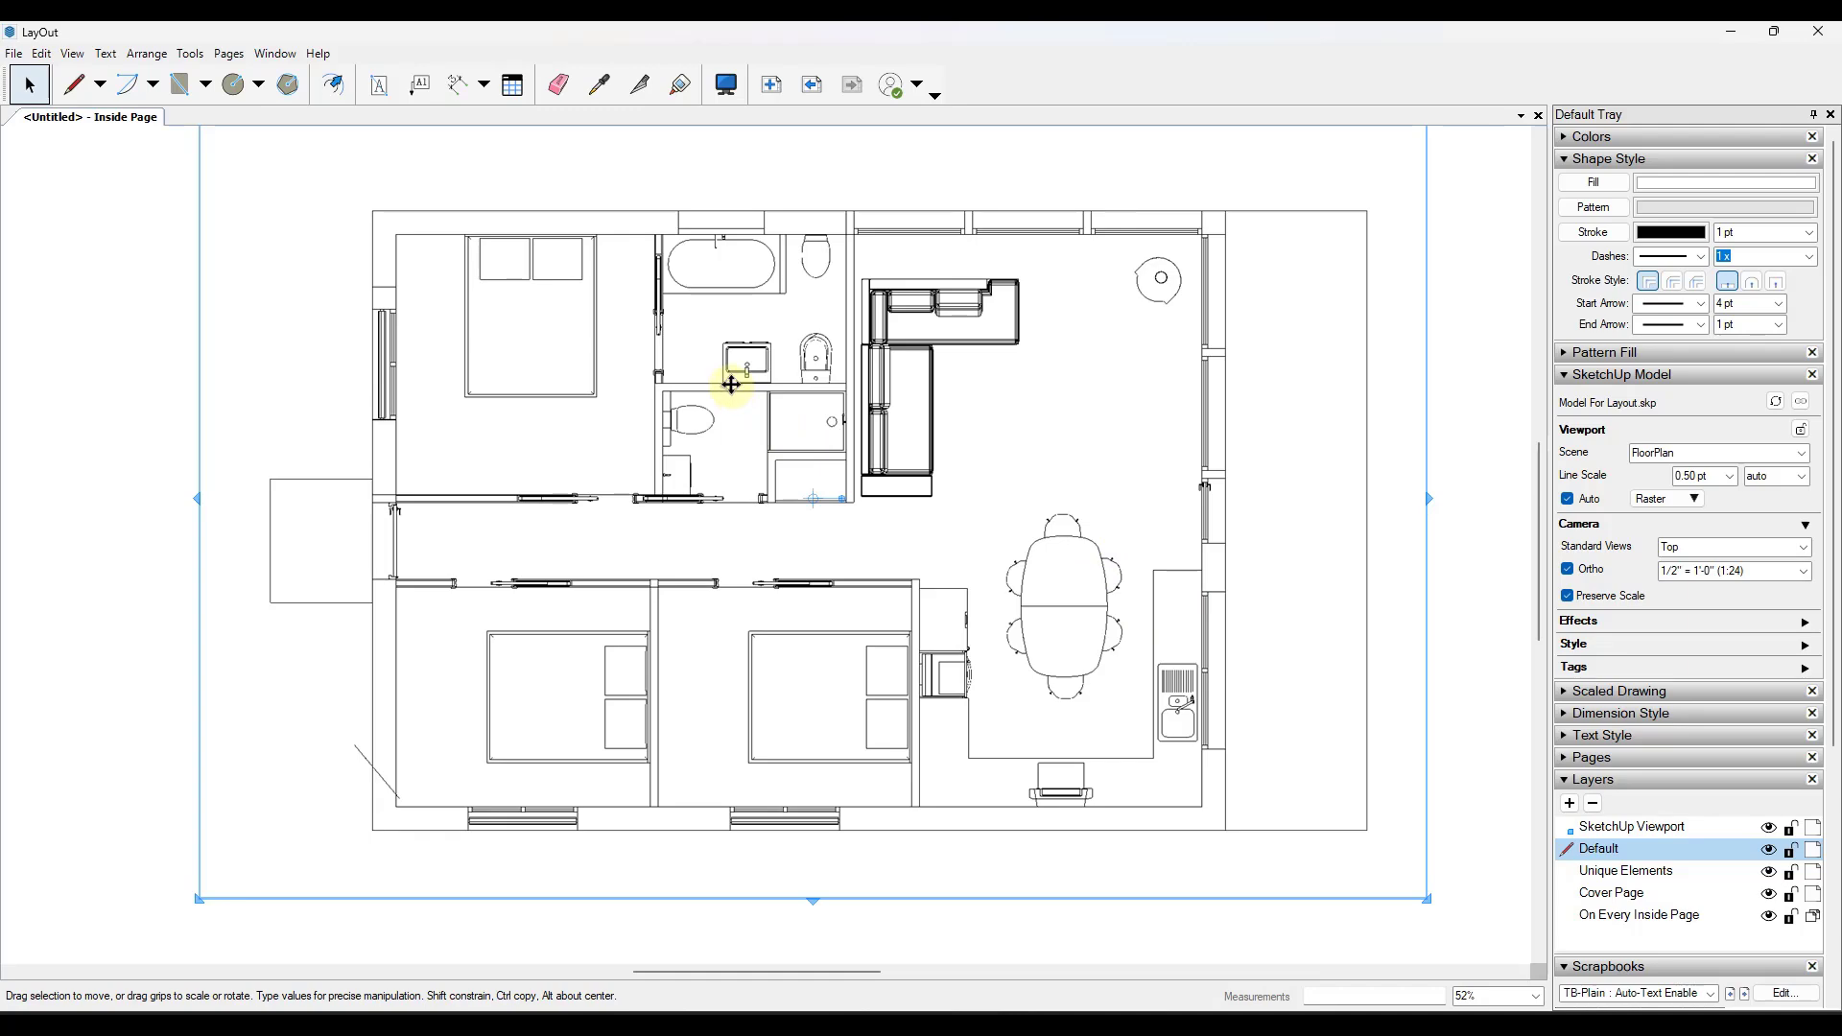
pyautogui.scroll(5, 723, 382)
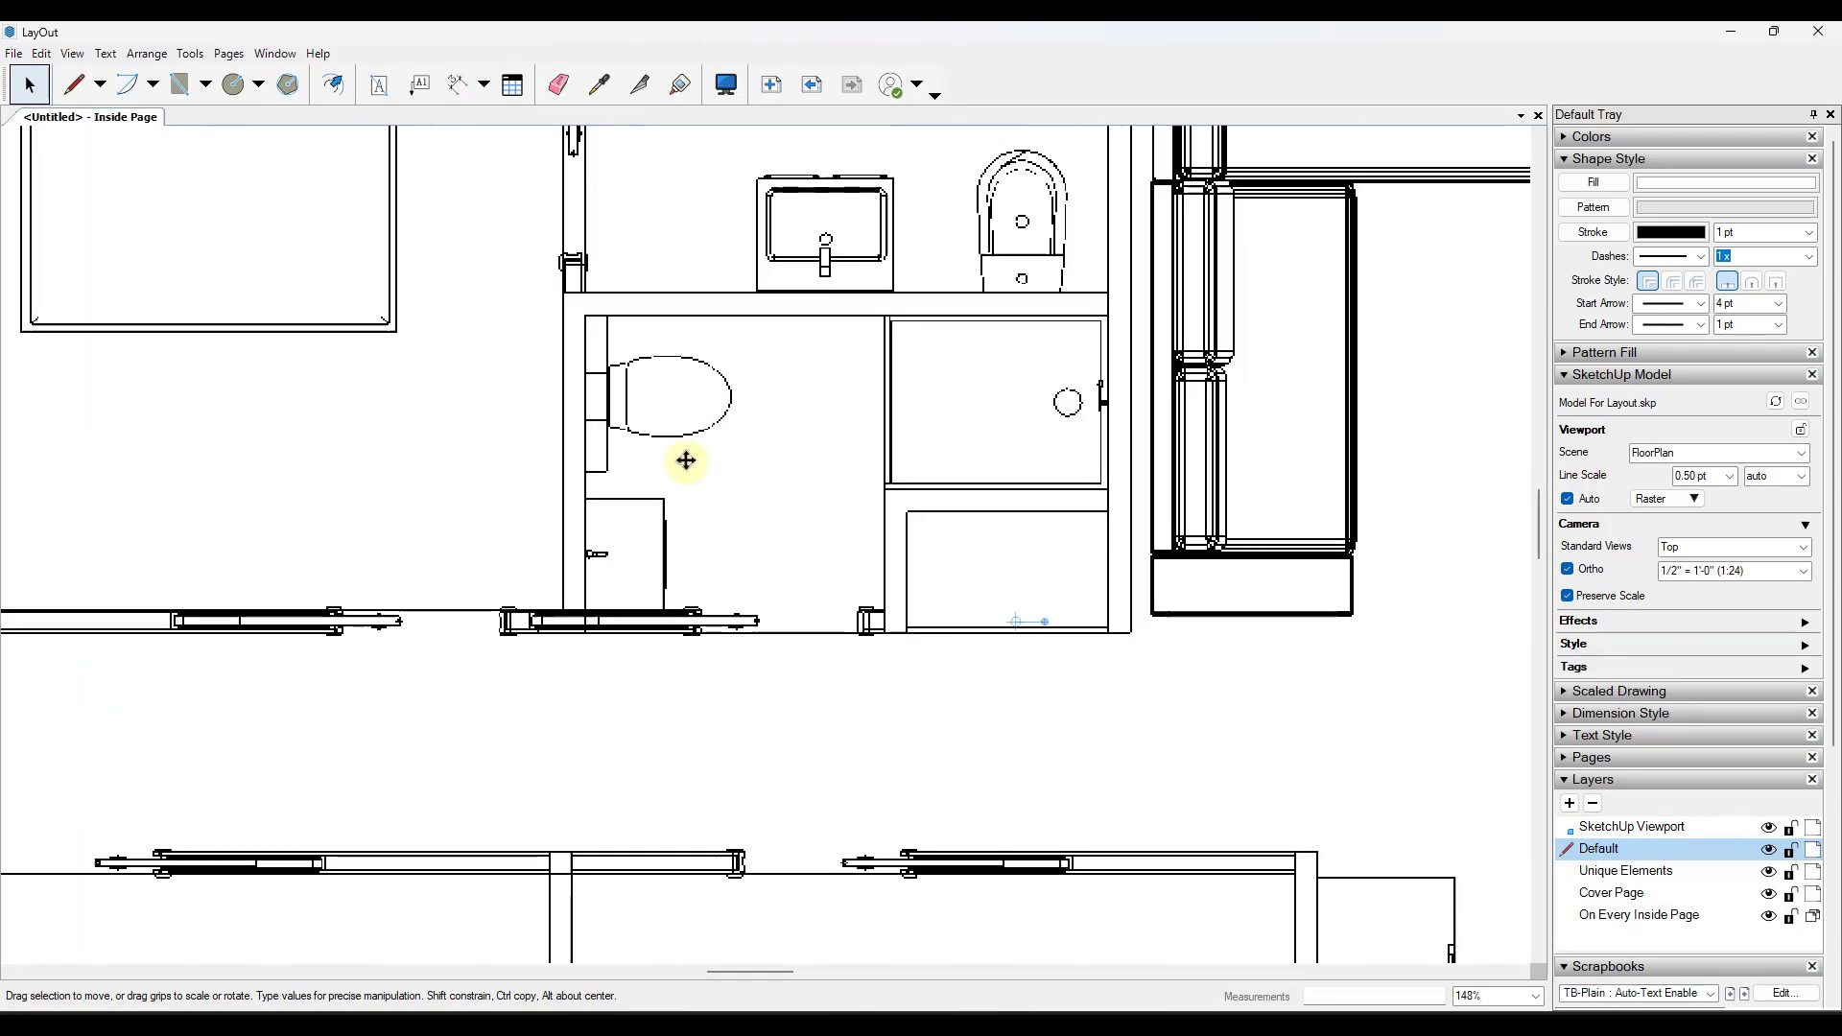
pyautogui.click(1695, 499)
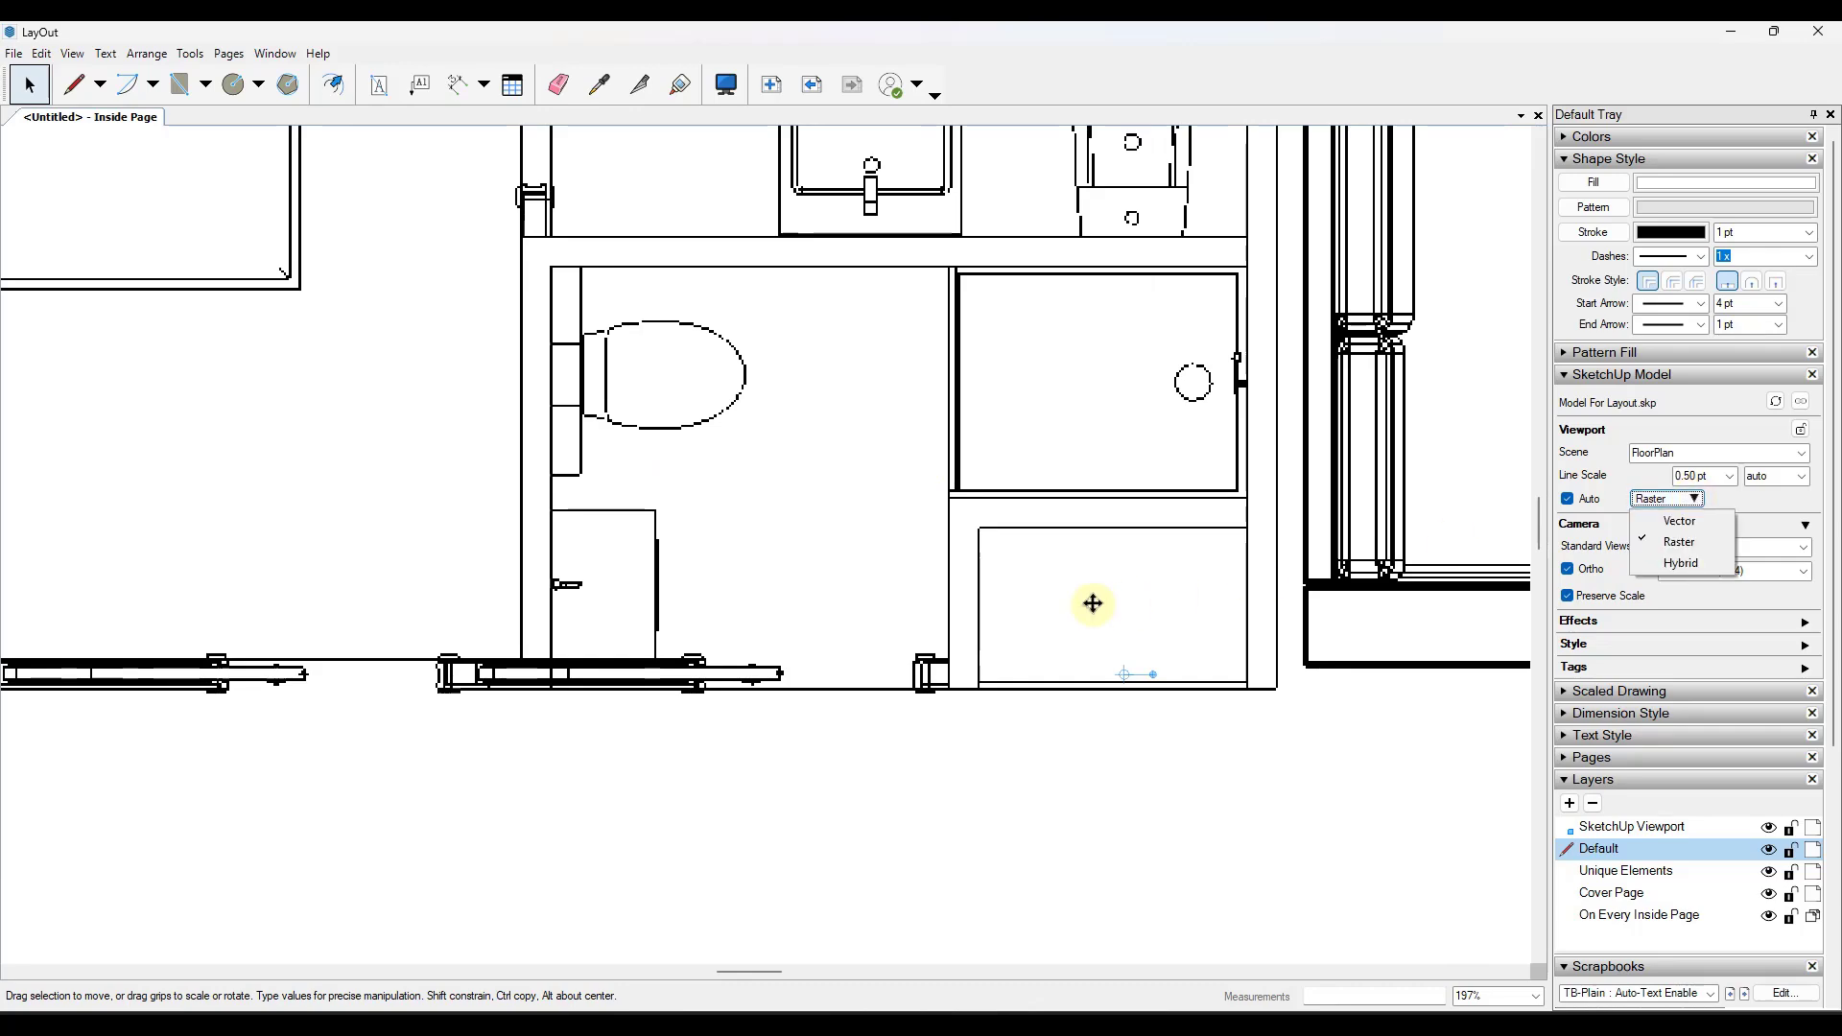
pyautogui.click(879, 563)
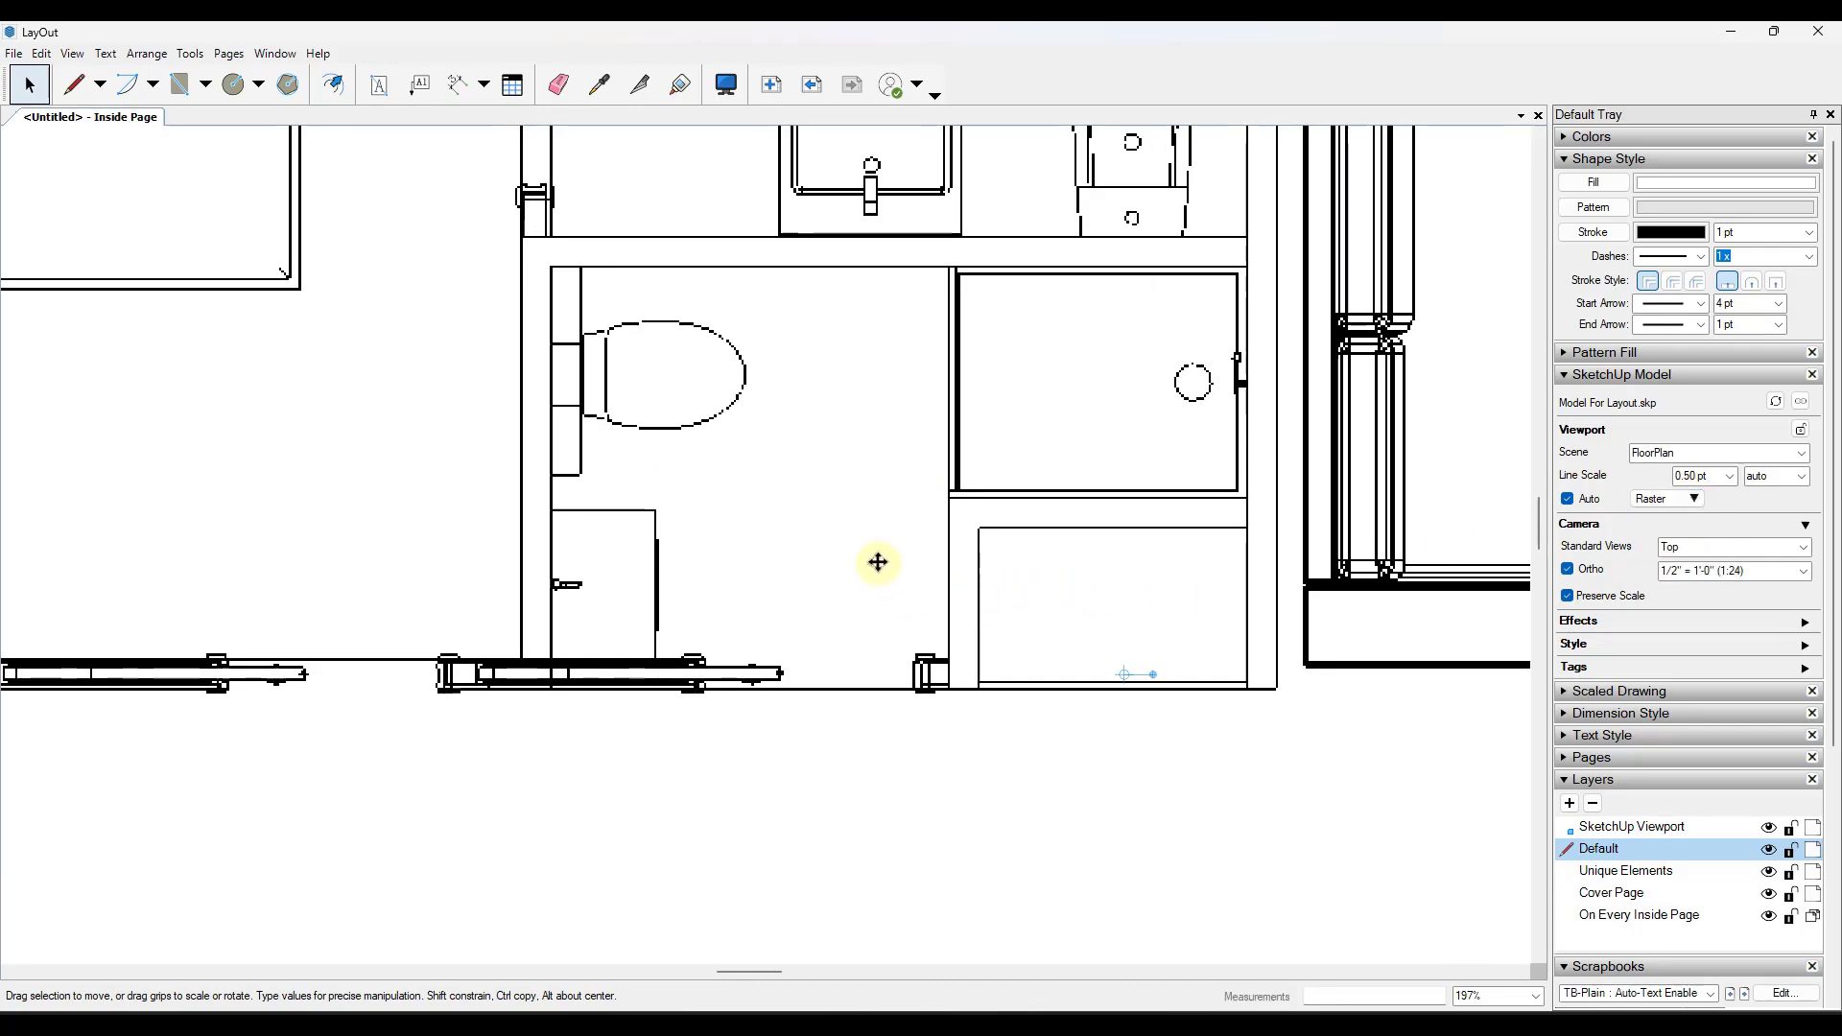
pyautogui.scroll(-8, 879, 563)
pyautogui.scroll(3, 535, 391)
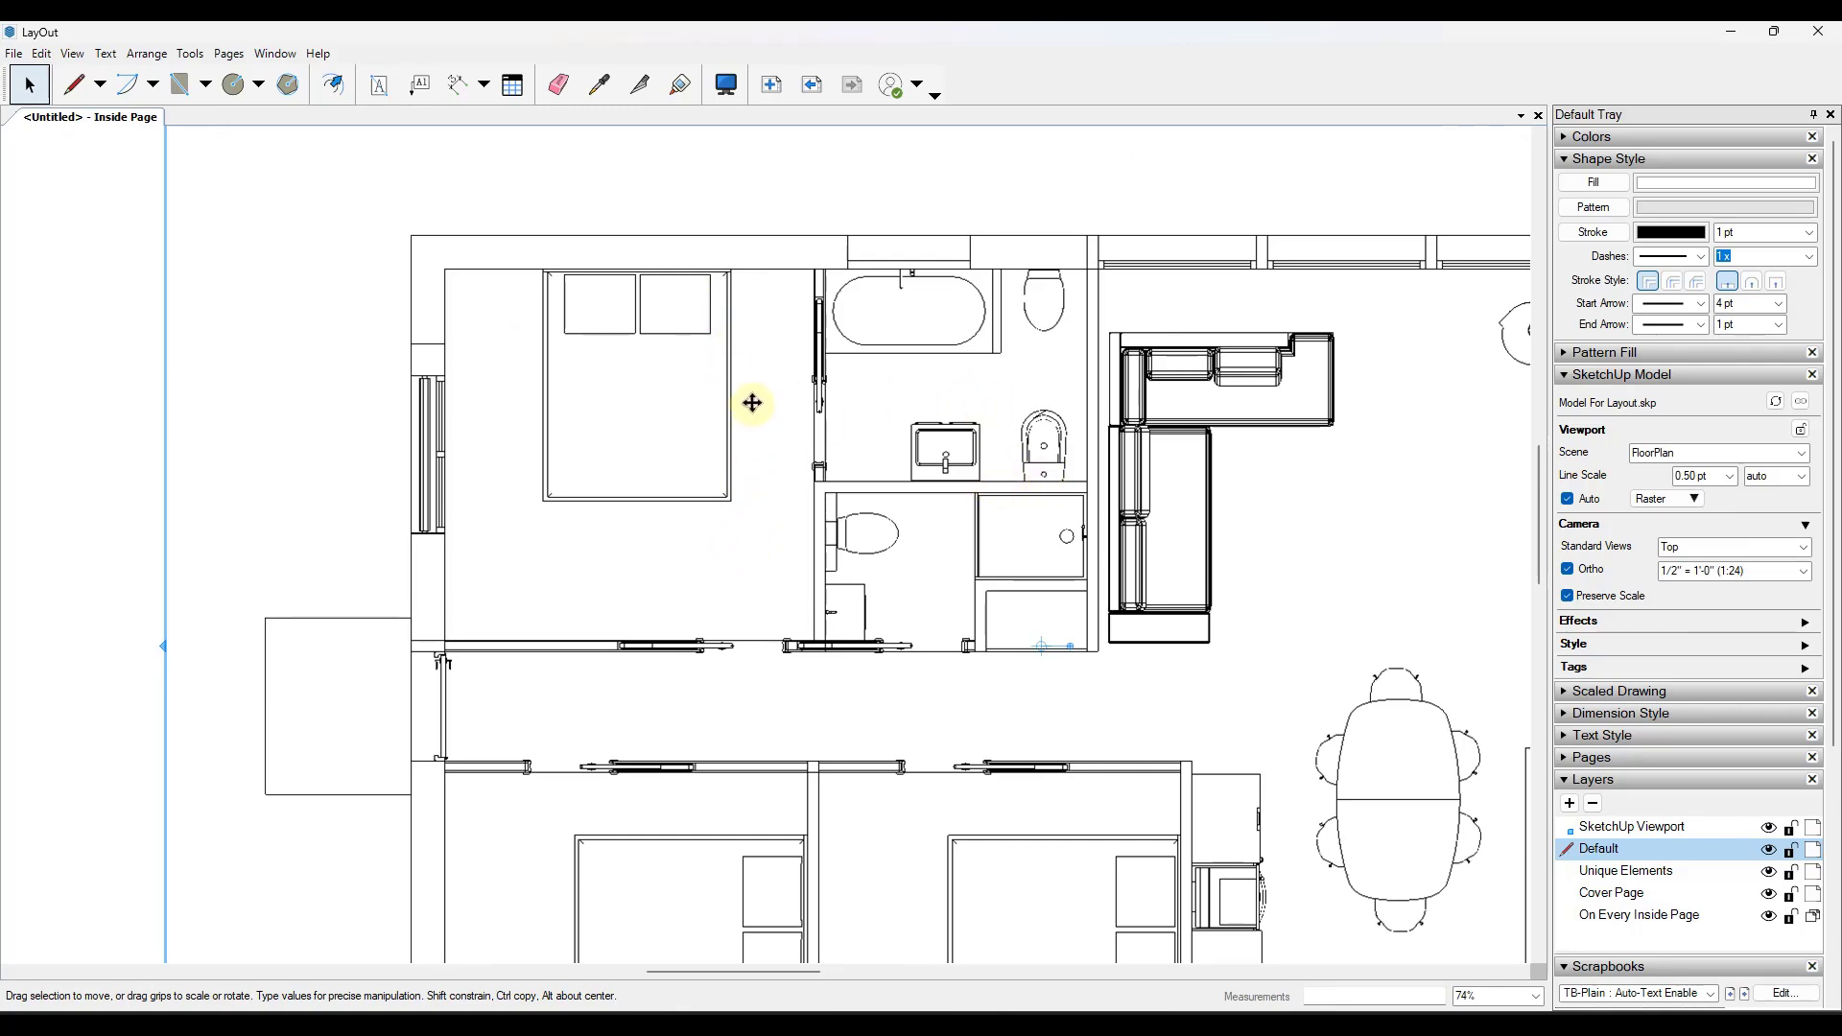
pyautogui.scroll(8, 999, 461)
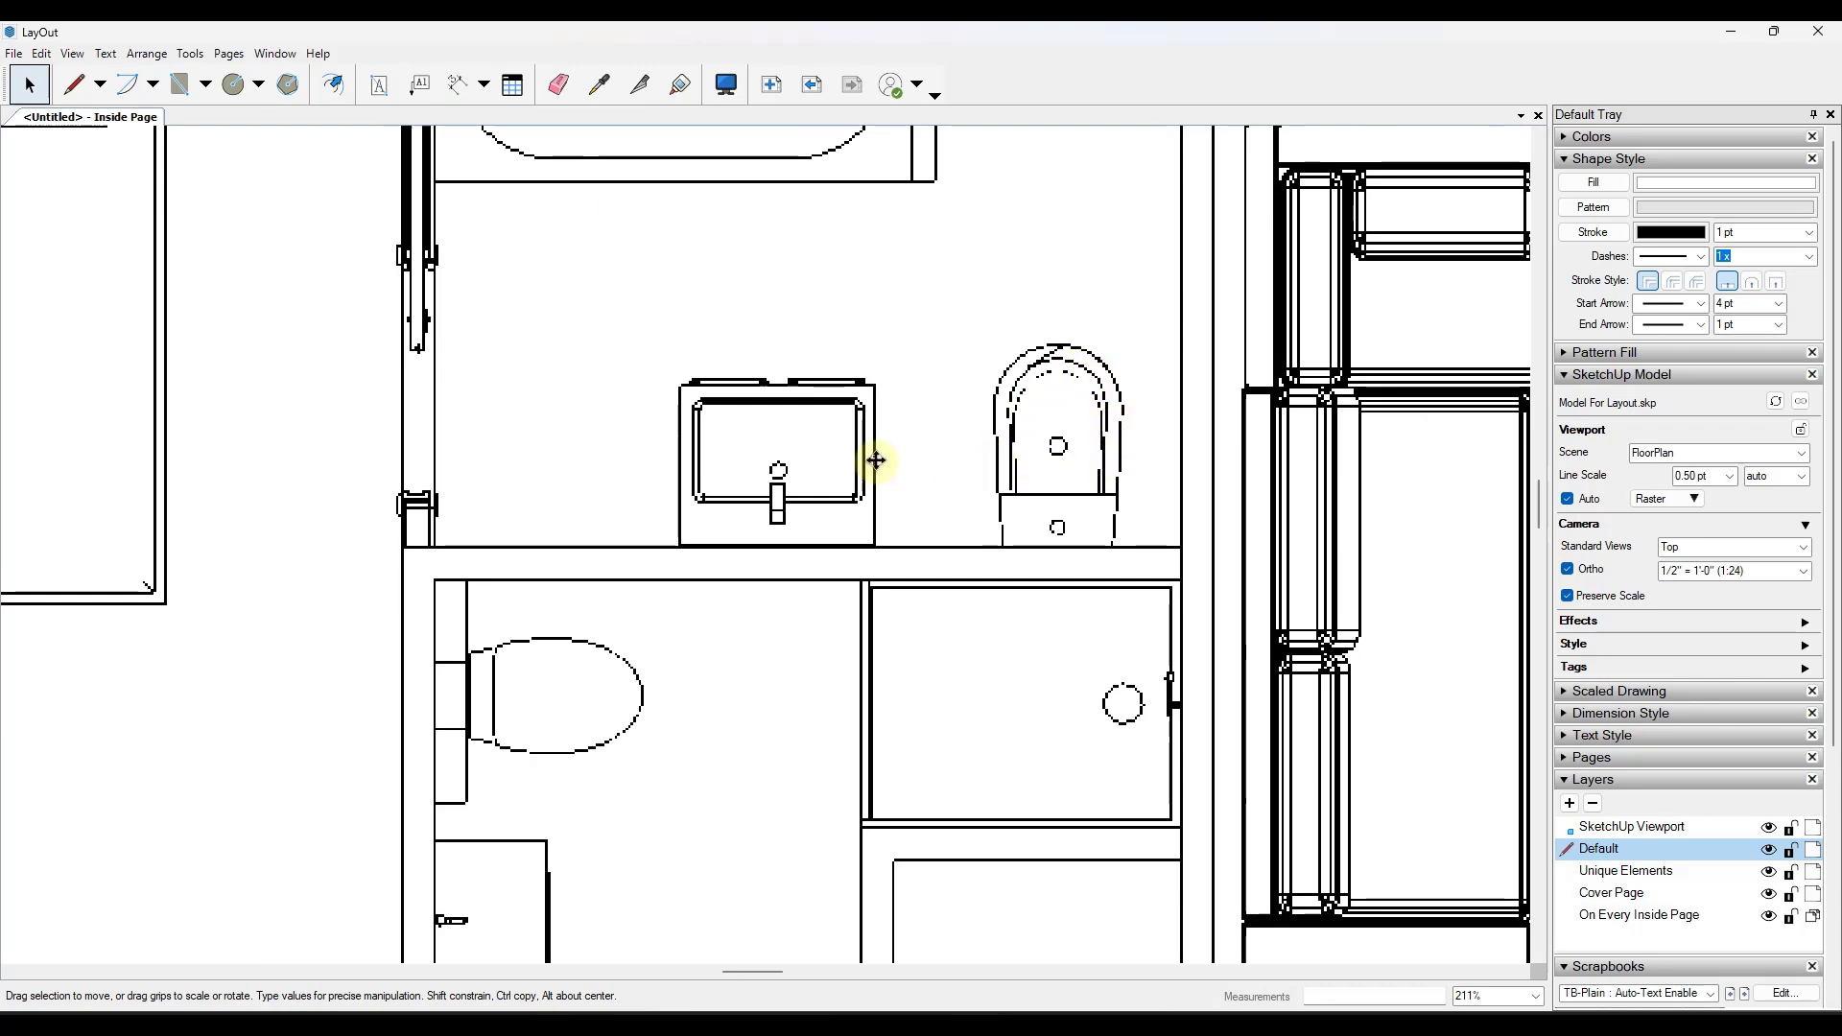
pyautogui.scroll(-3, 752, 460)
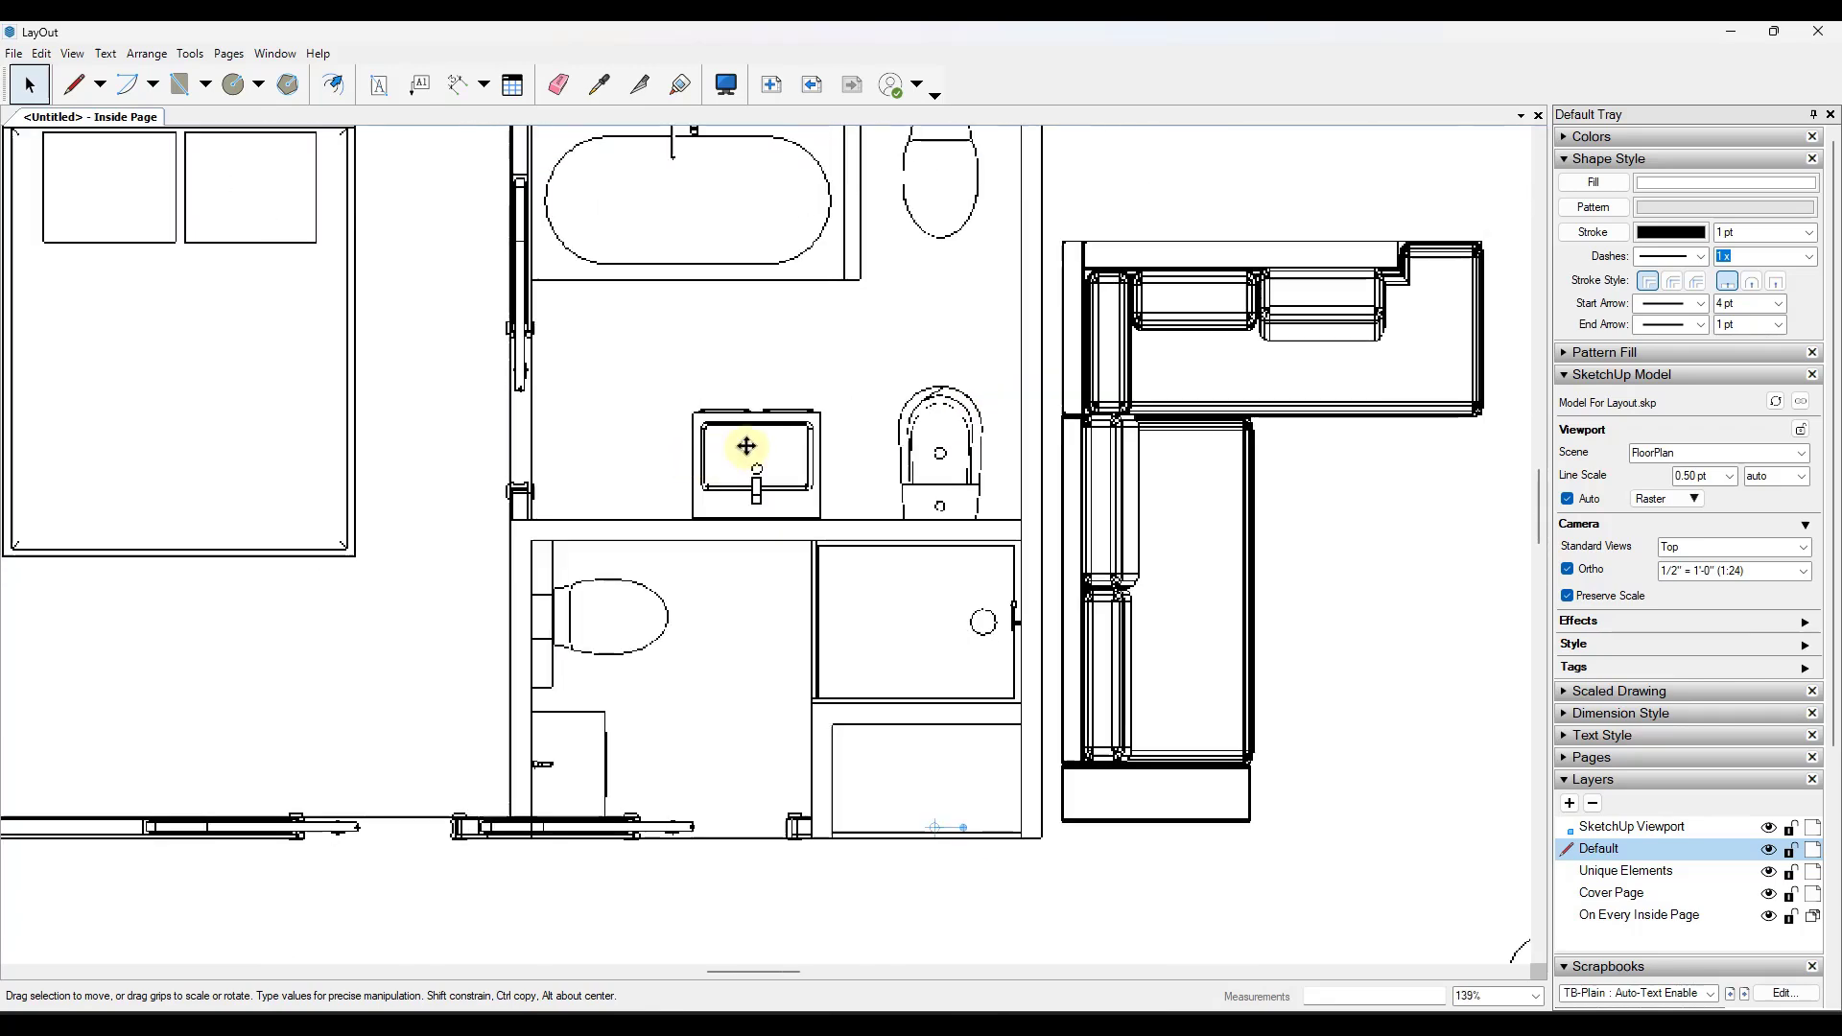
pyautogui.click(1695, 501)
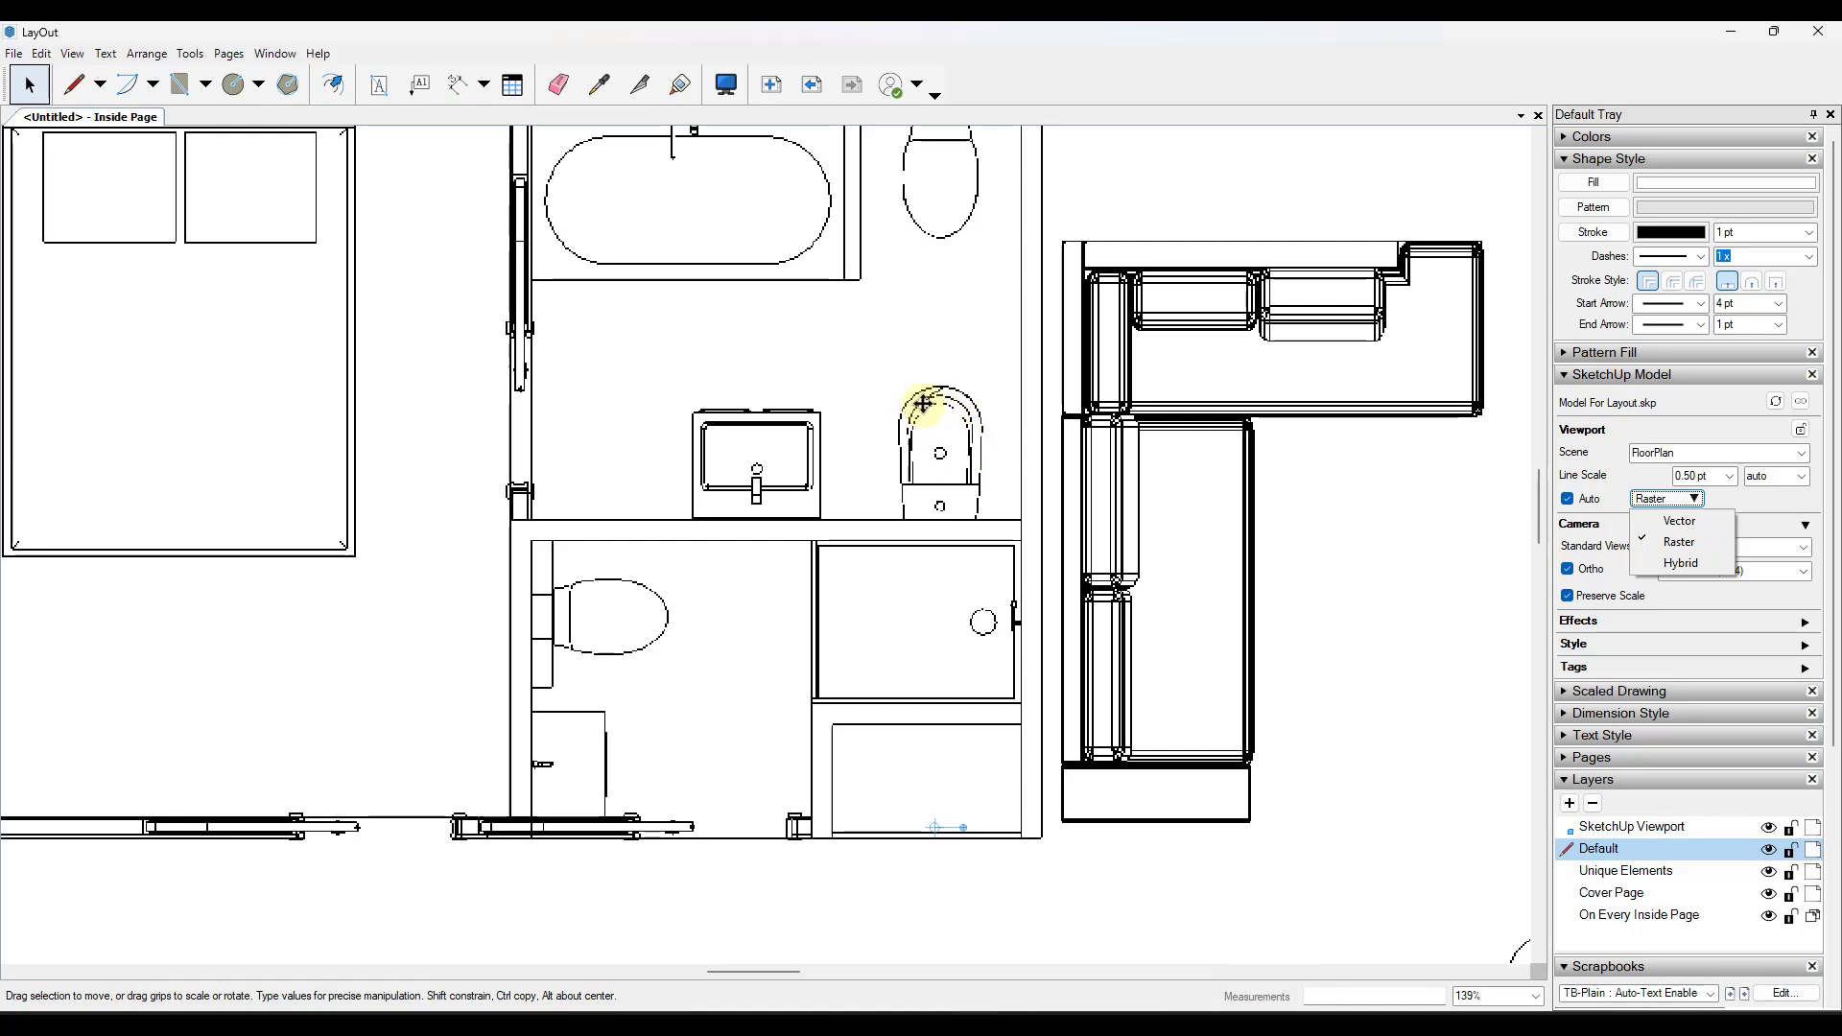
pyautogui.click(1690, 530)
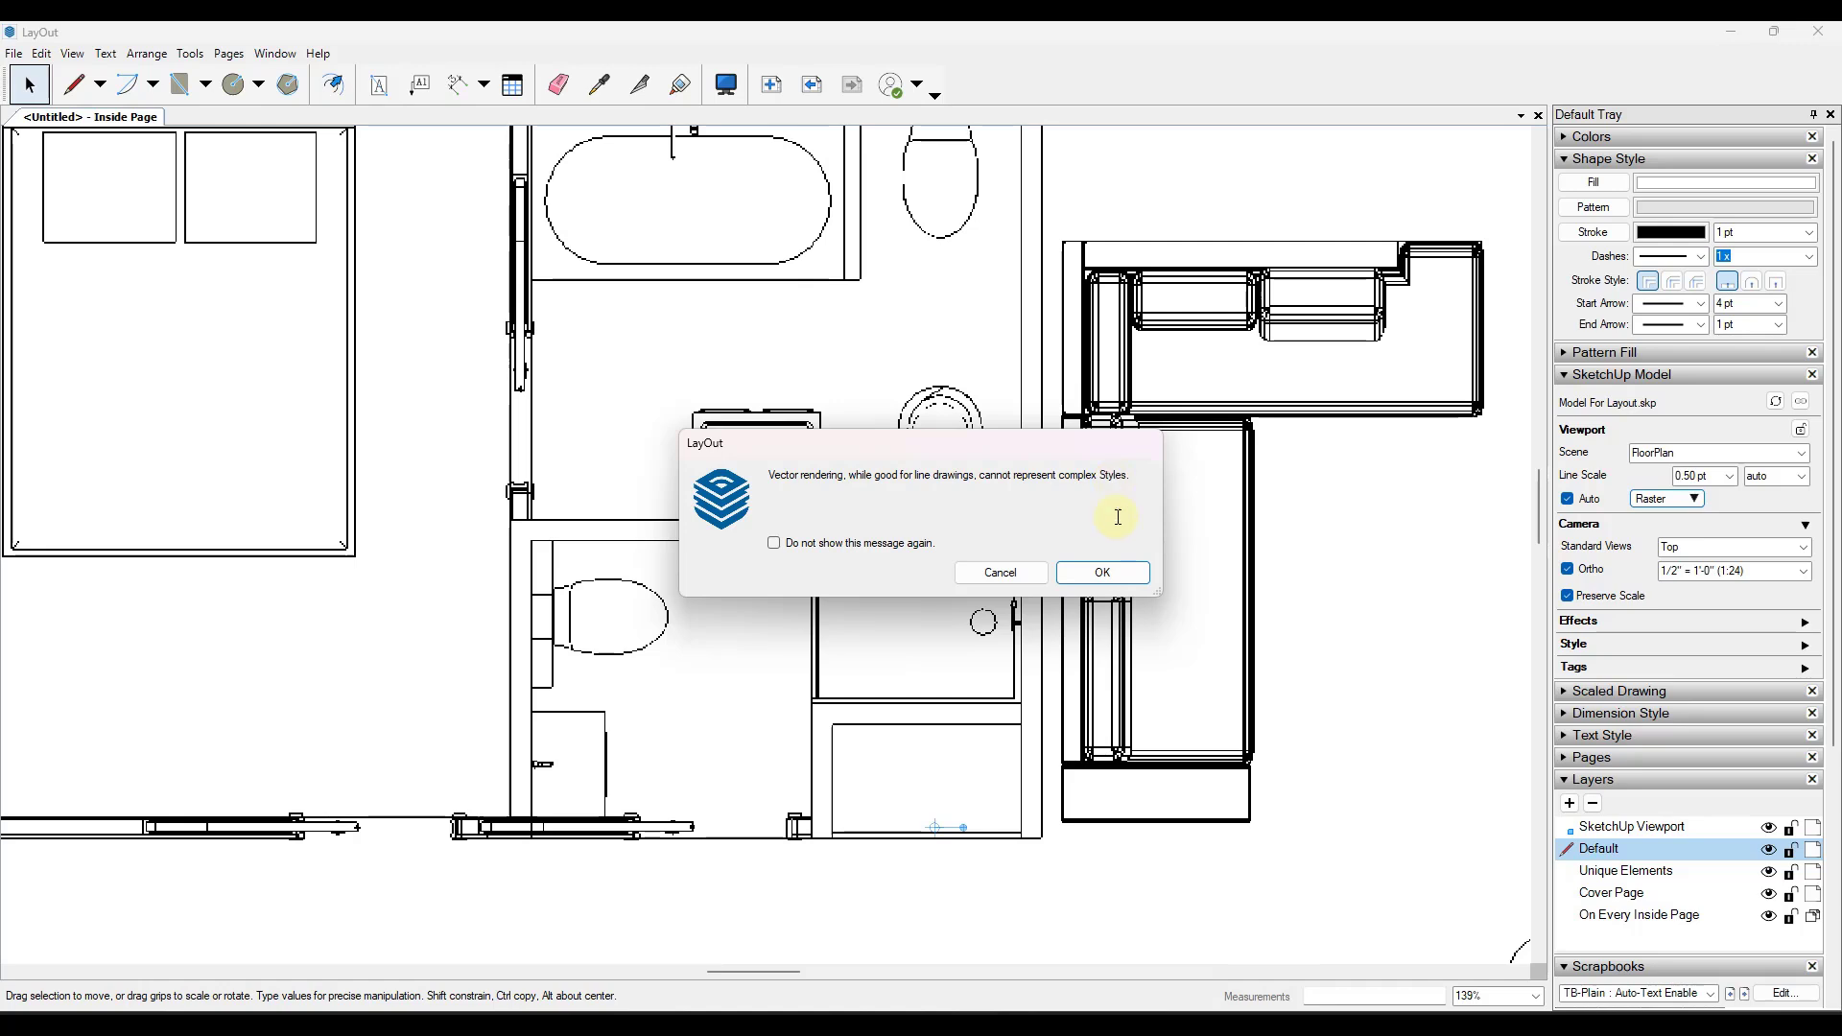
pyautogui.click(1102, 573)
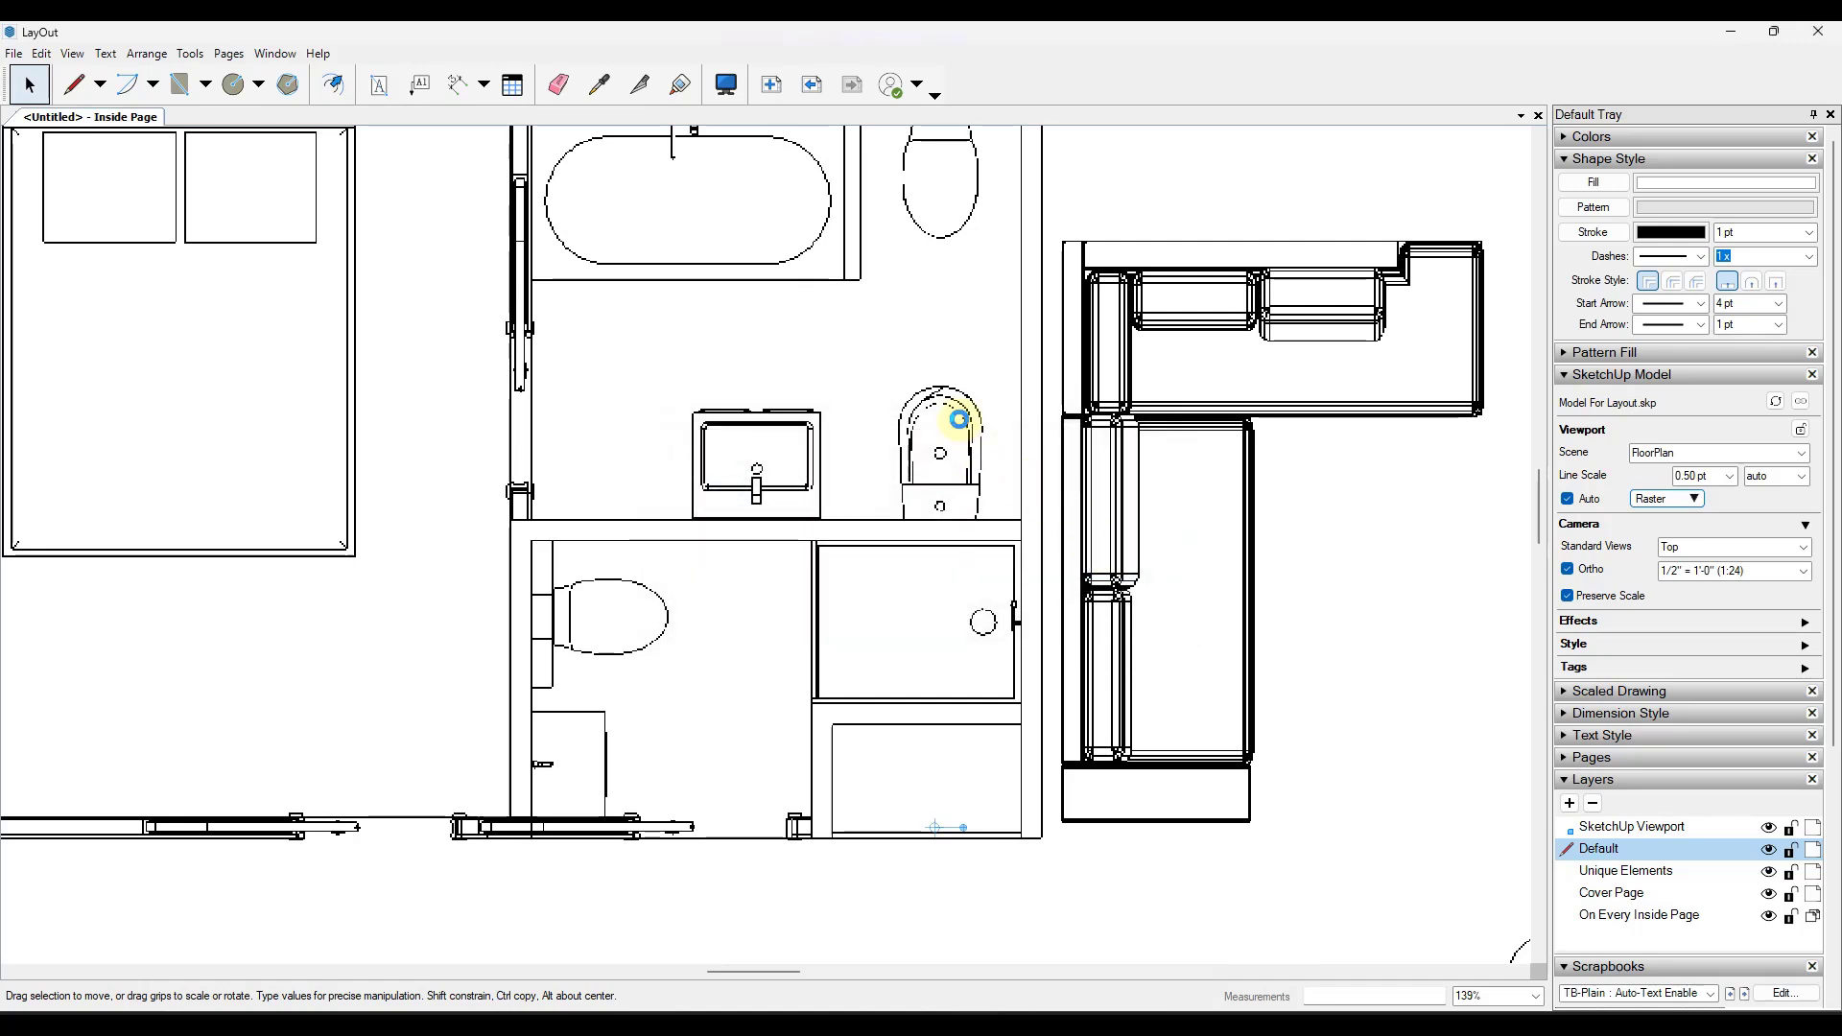
pyautogui.scroll(5, 949, 416)
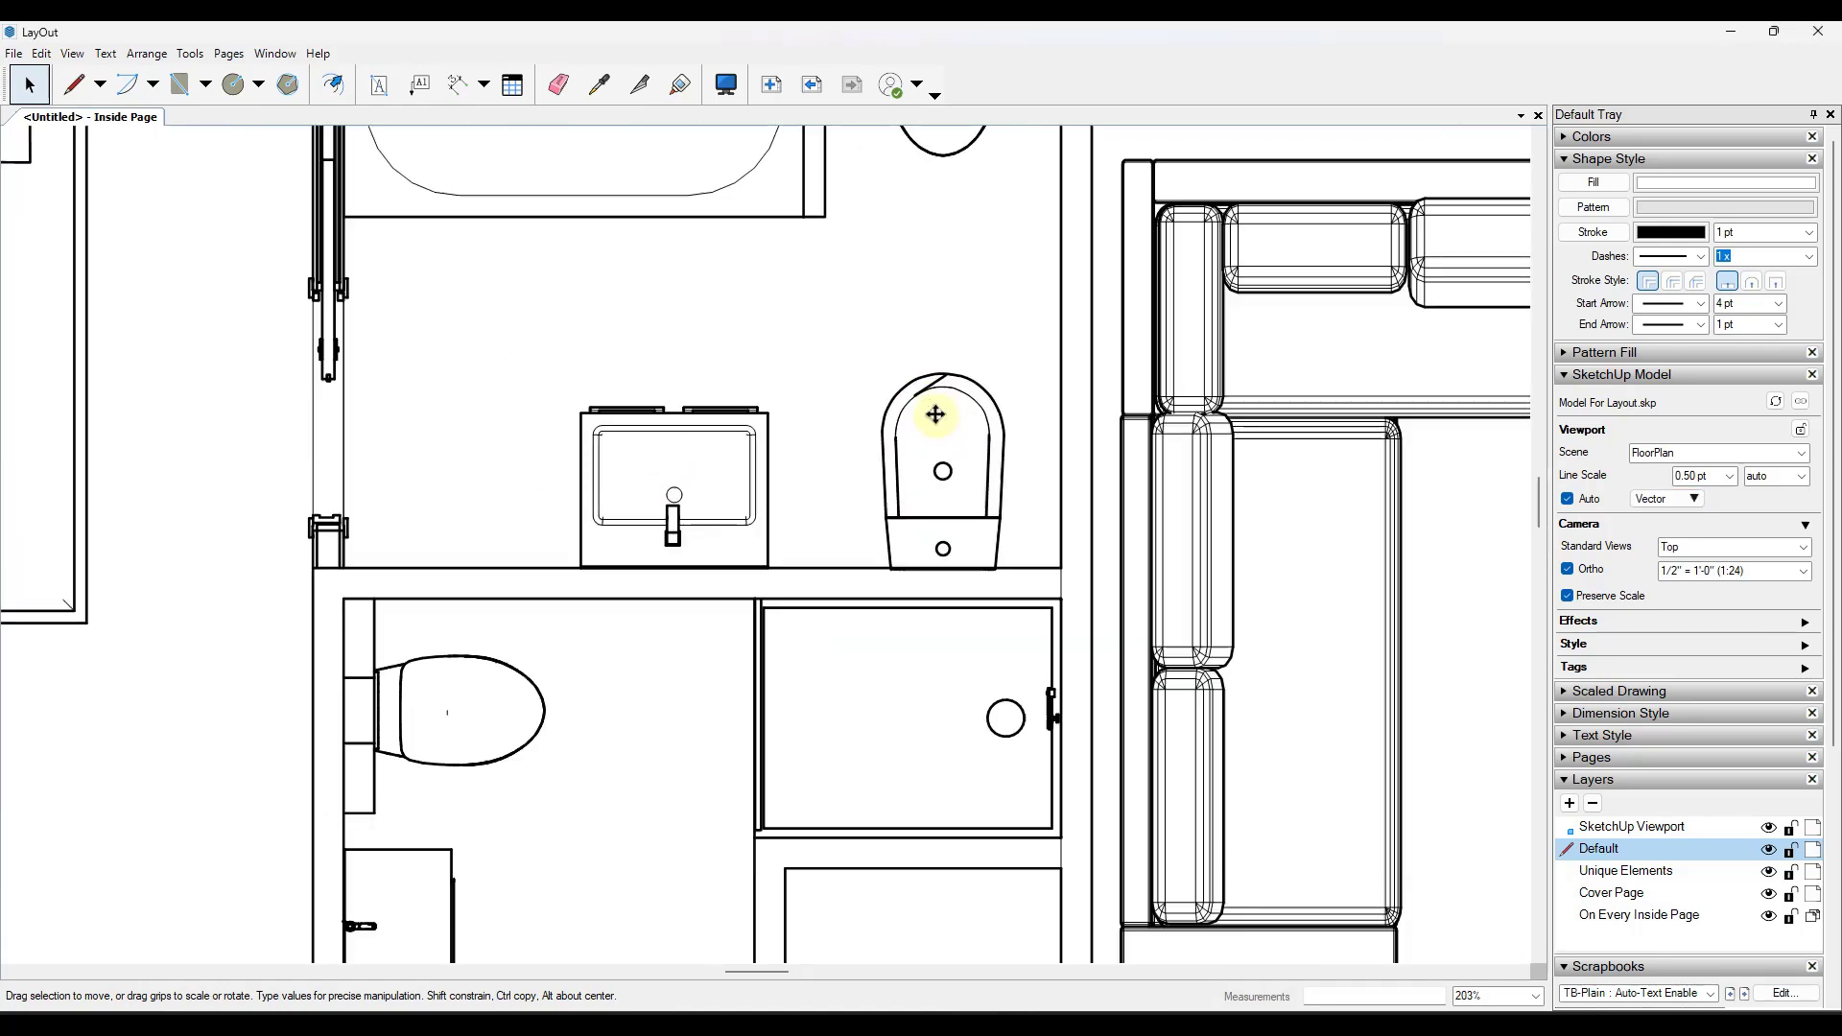
pyautogui.scroll(-4, 1050, 544)
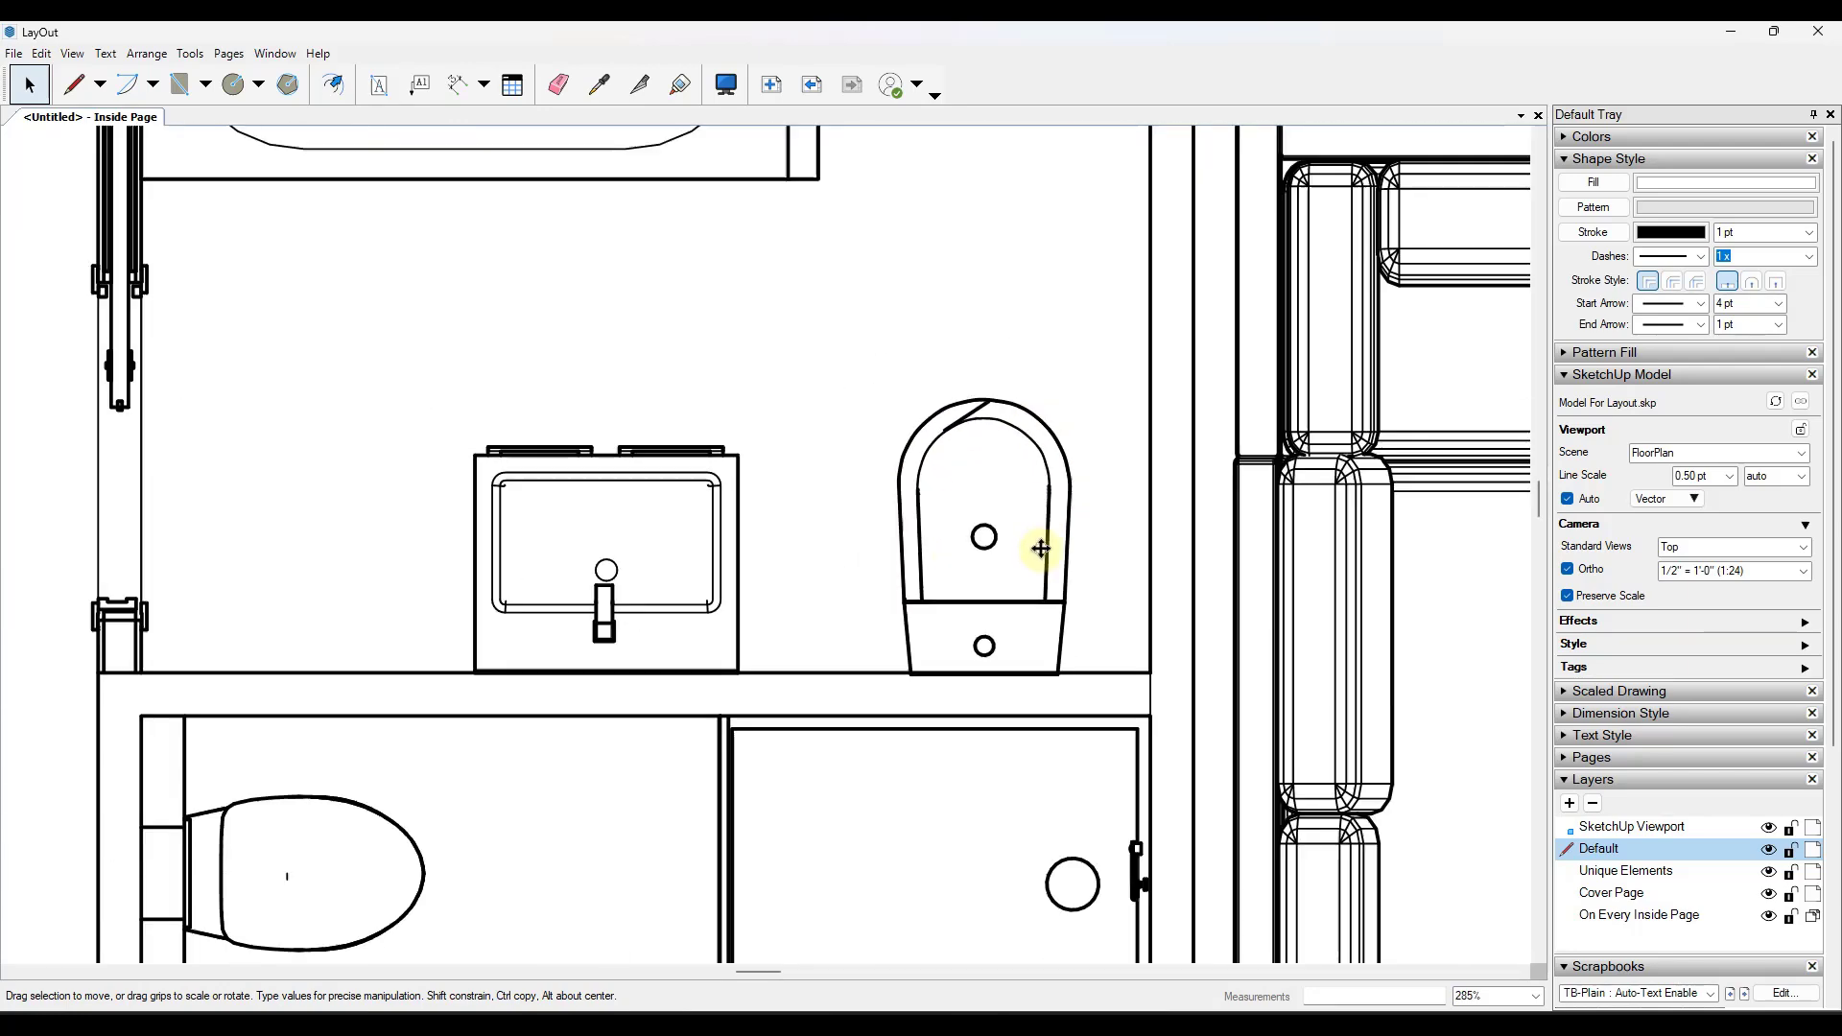
pyautogui.scroll(3, 608, 699)
pyautogui.scroll(4, 477, 622)
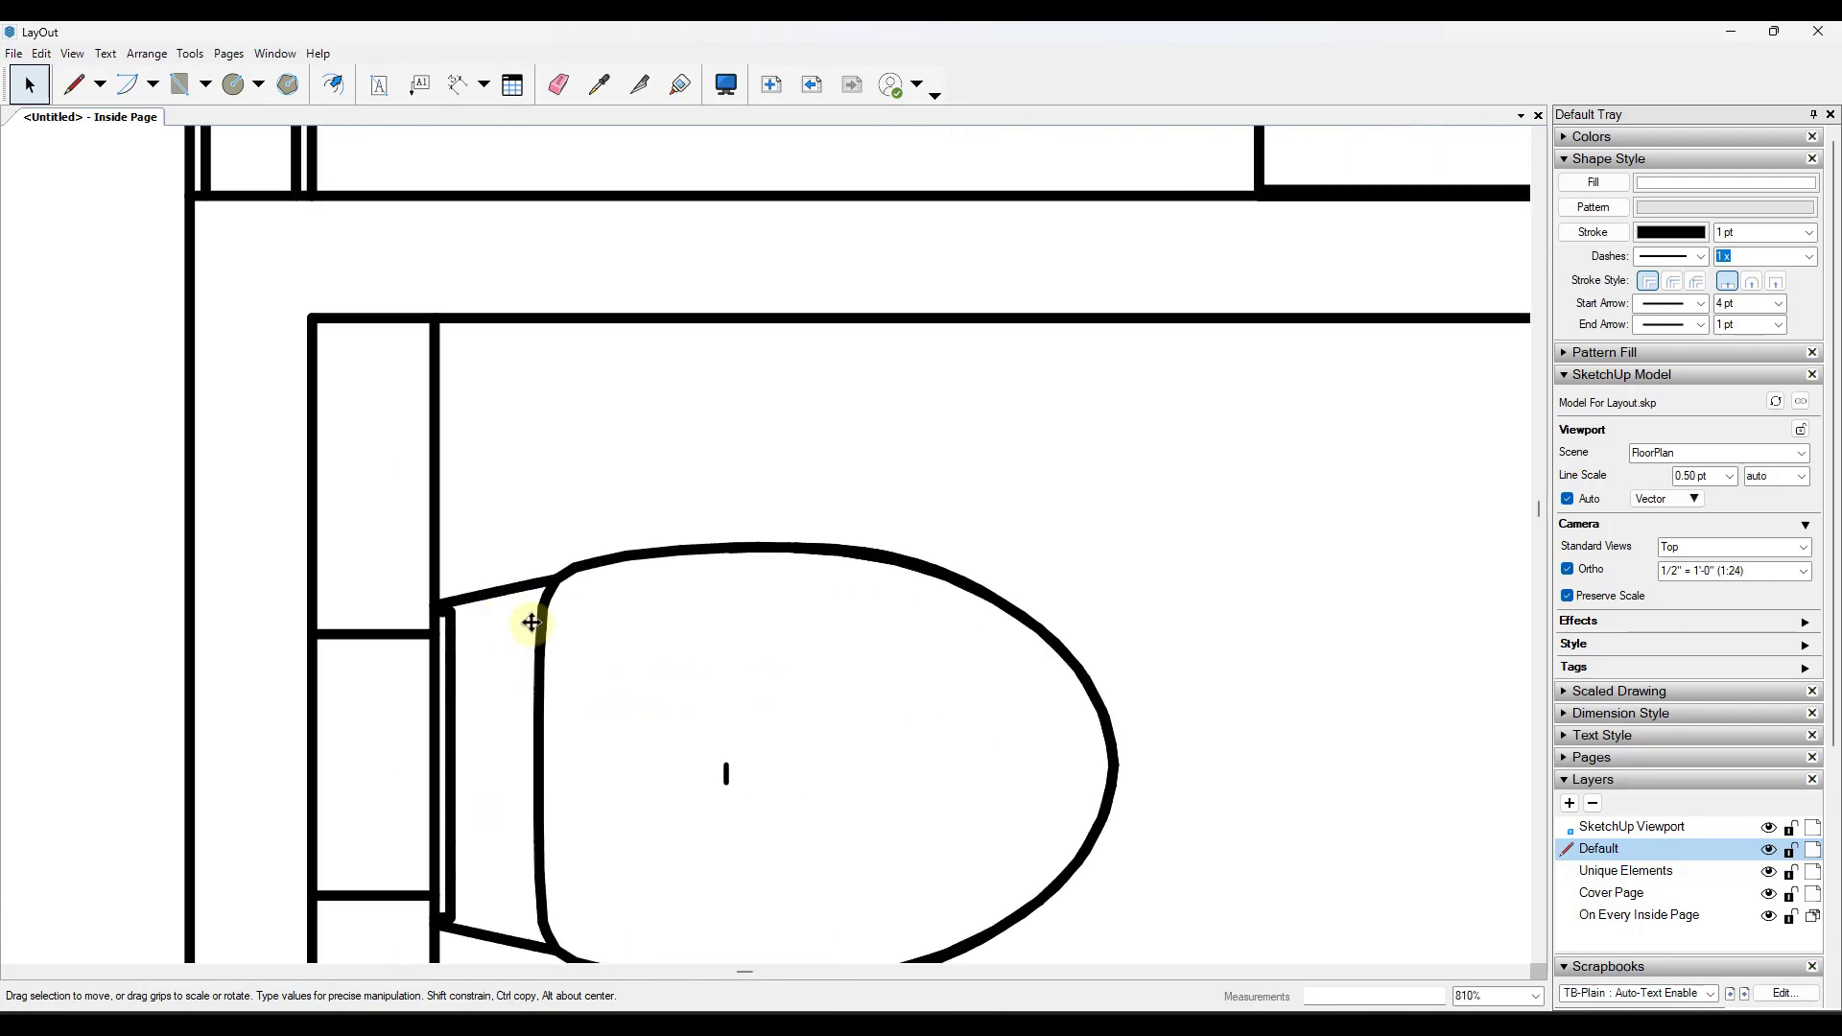
pyautogui.scroll(-9, 1084, 667)
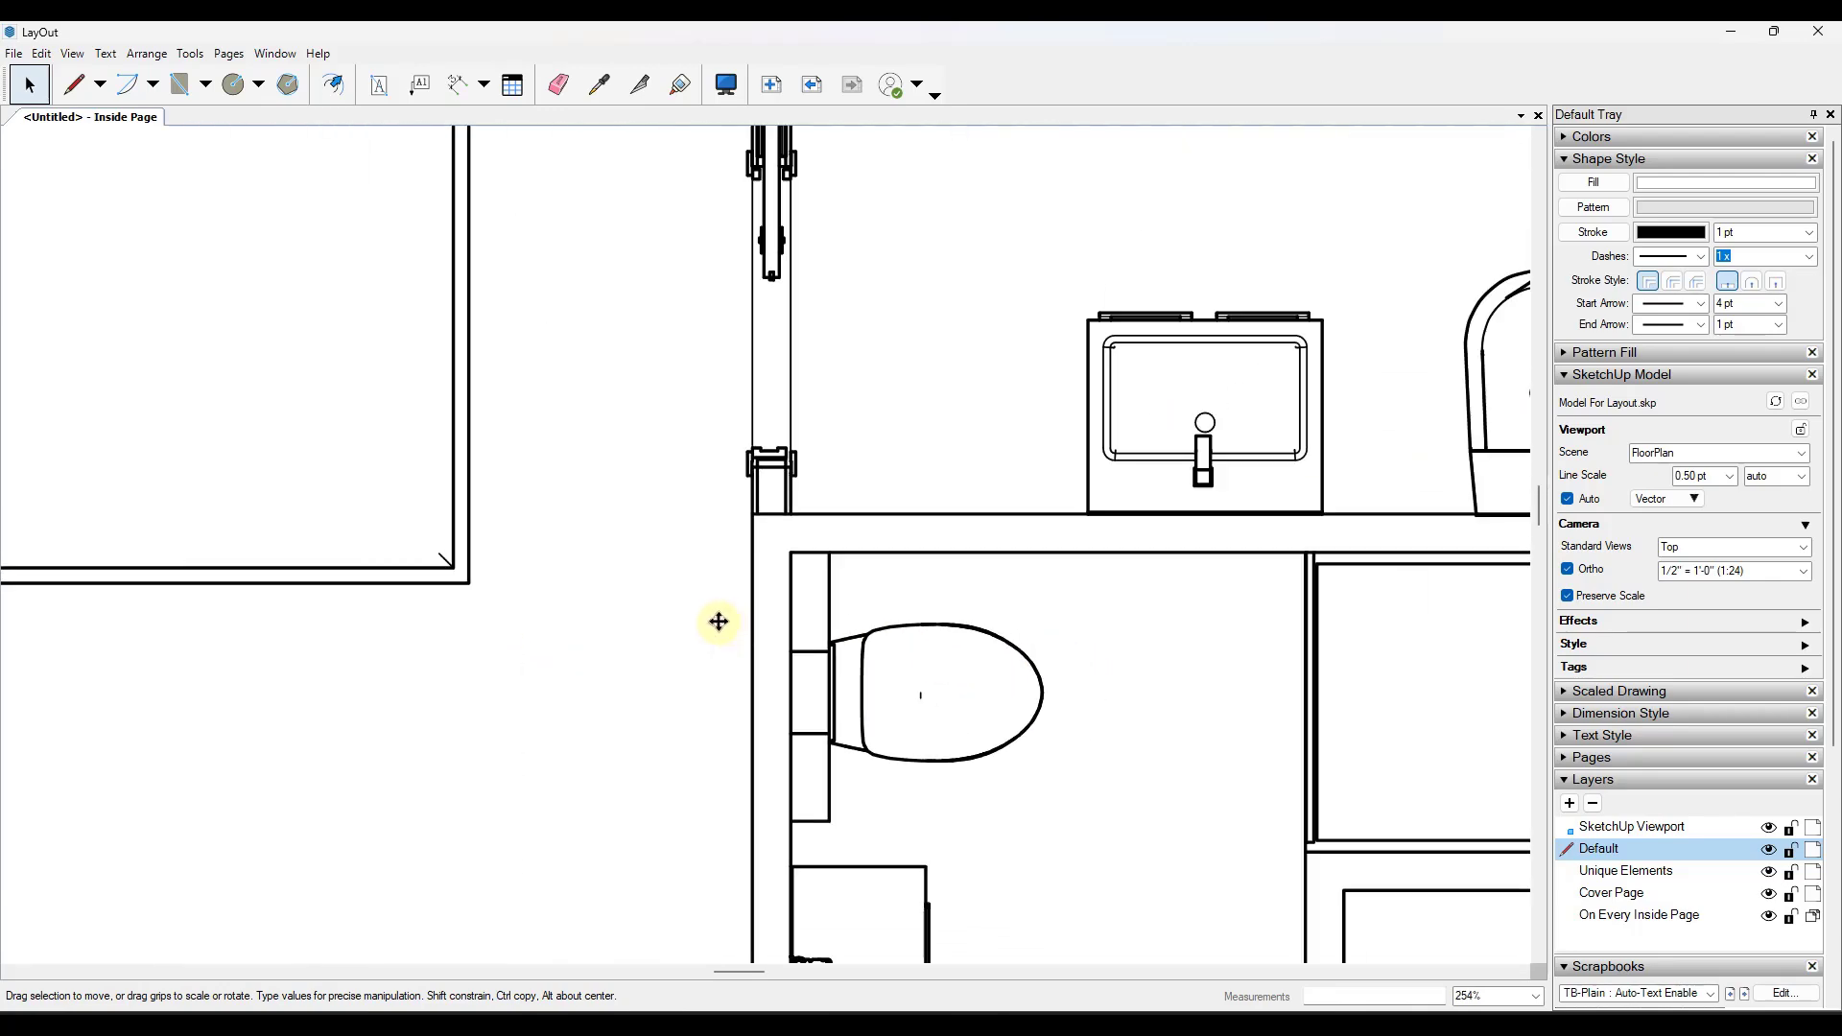
pyautogui.scroll(-1, 594, 528)
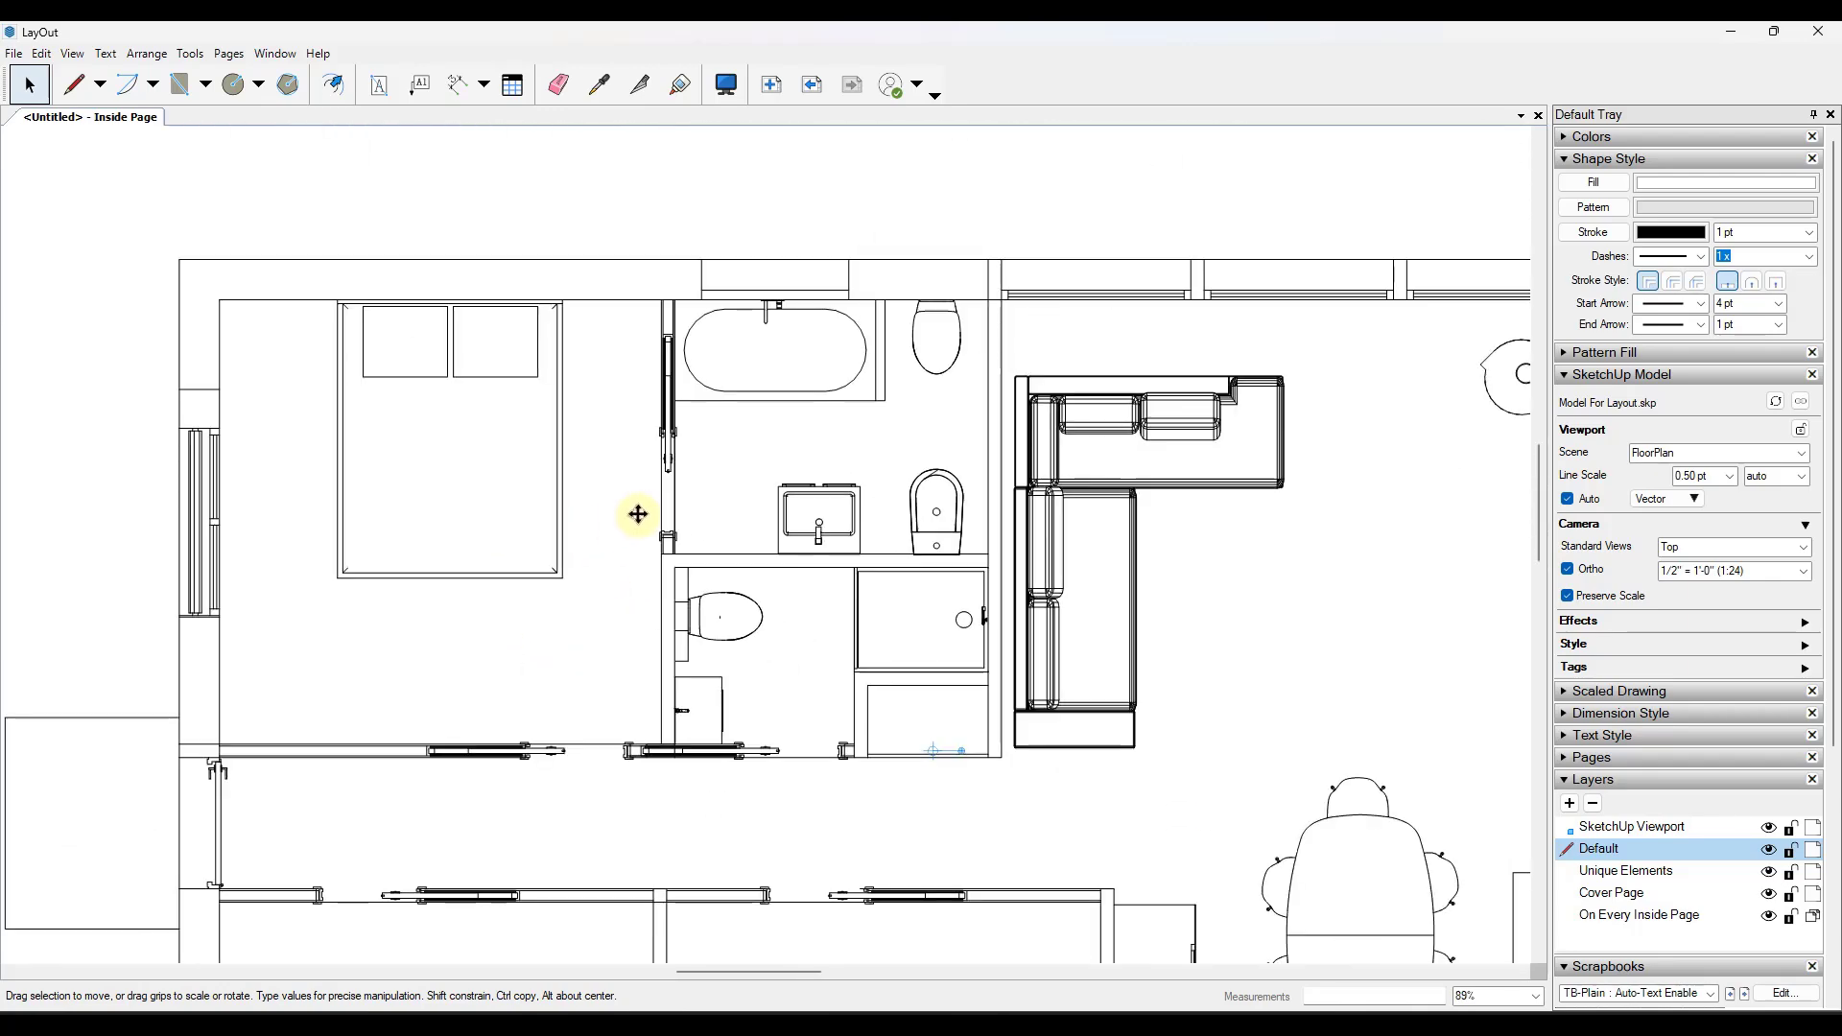
# - Switch the floor-plan viewport to Hybrid rendering, zoom to inspect it, then deselect it
pyautogui.click(1669, 499)
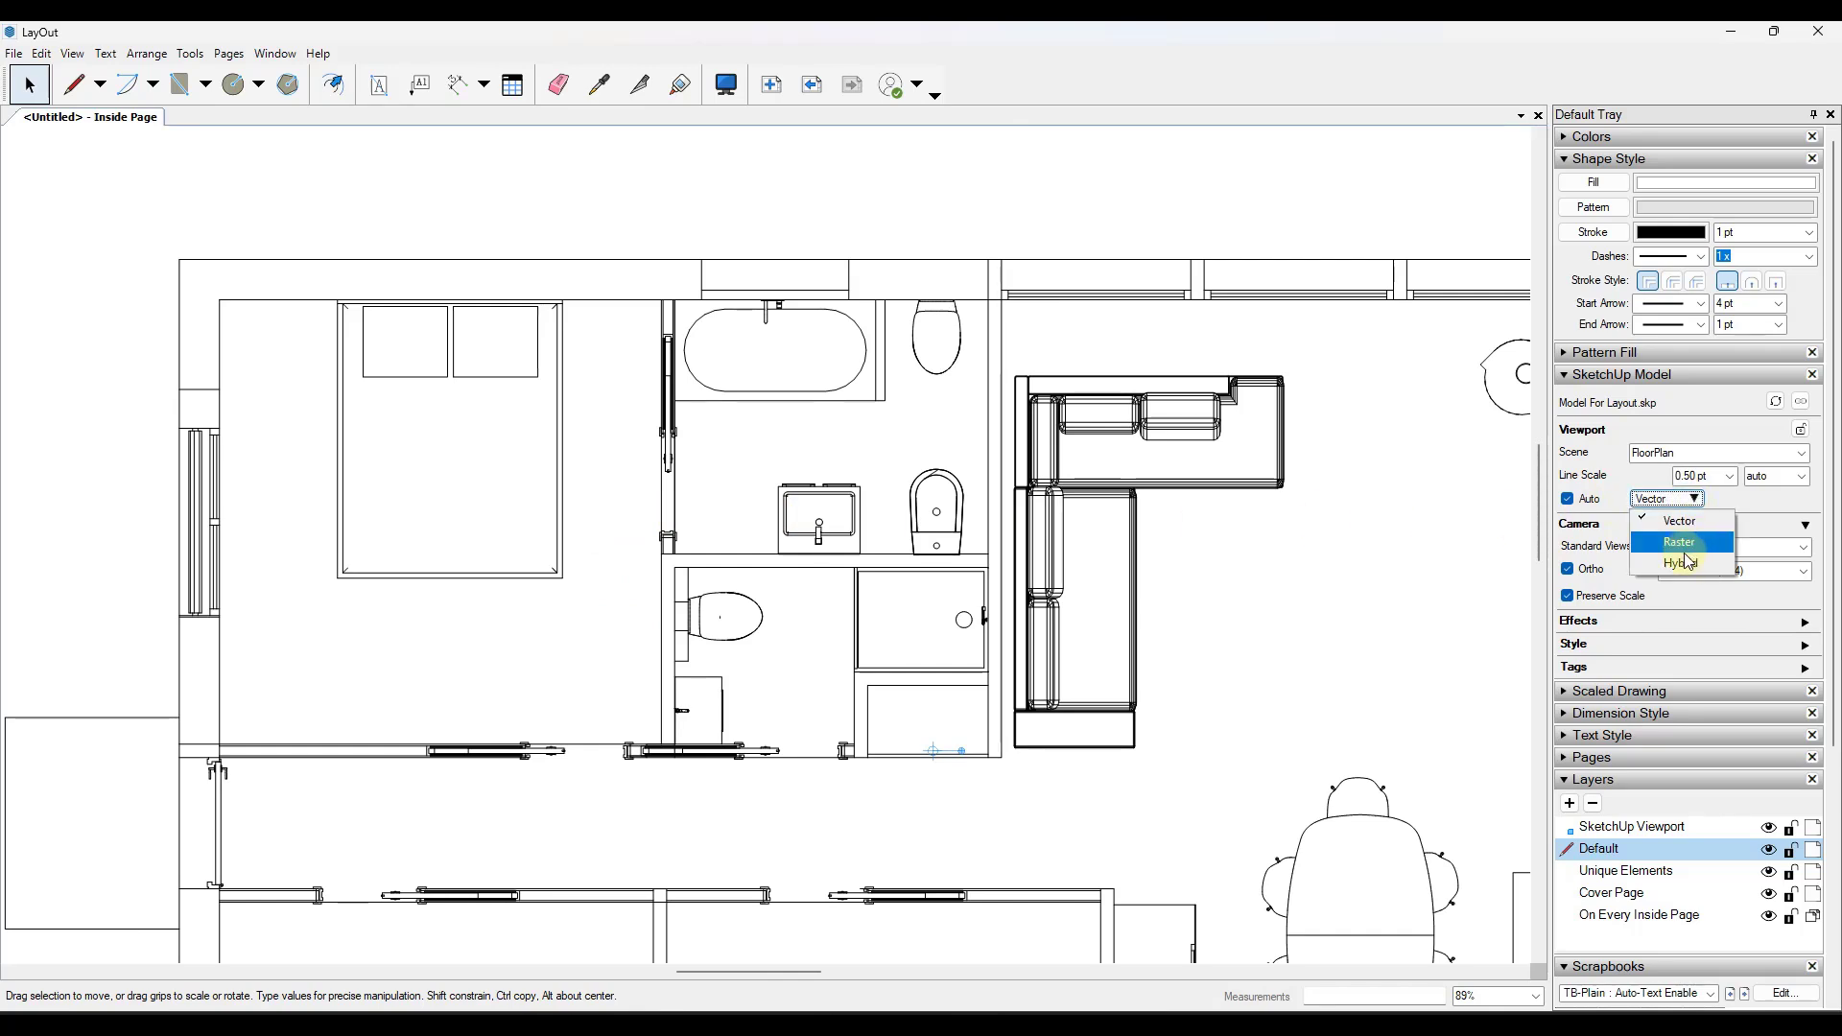
pyautogui.click(1679, 520)
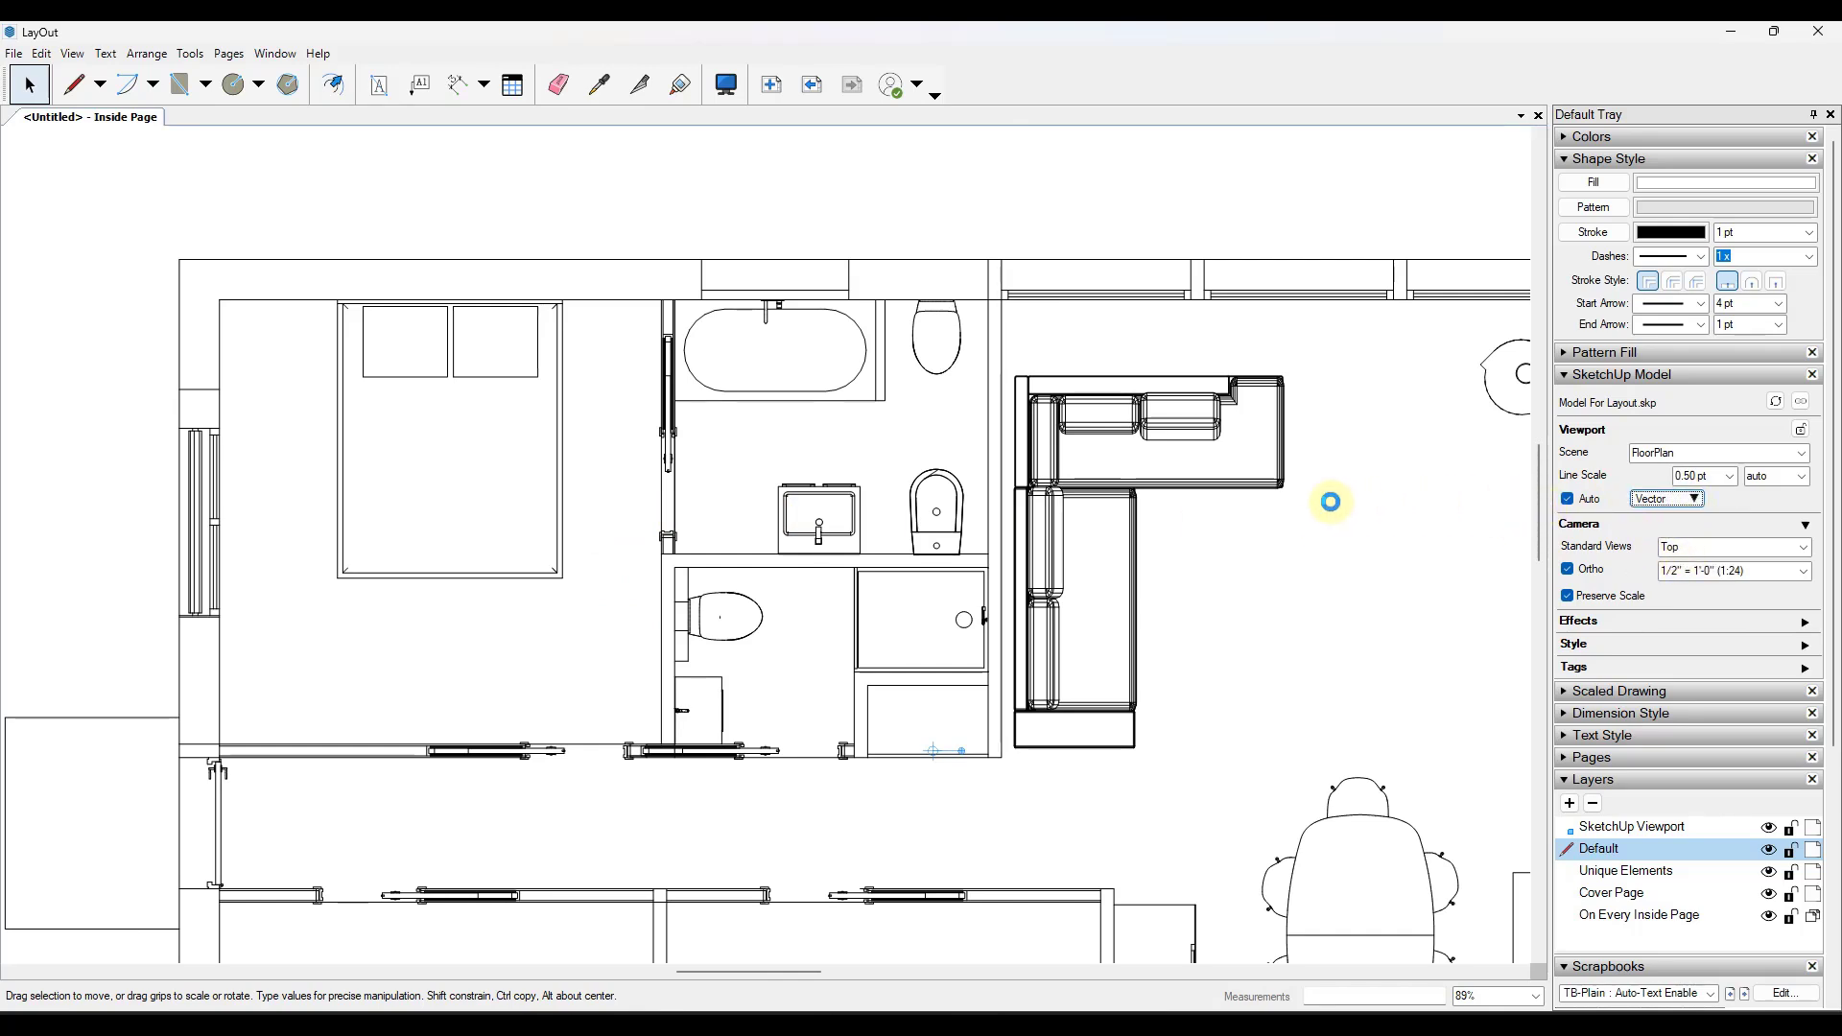
pyautogui.scroll(-5, 782, 467)
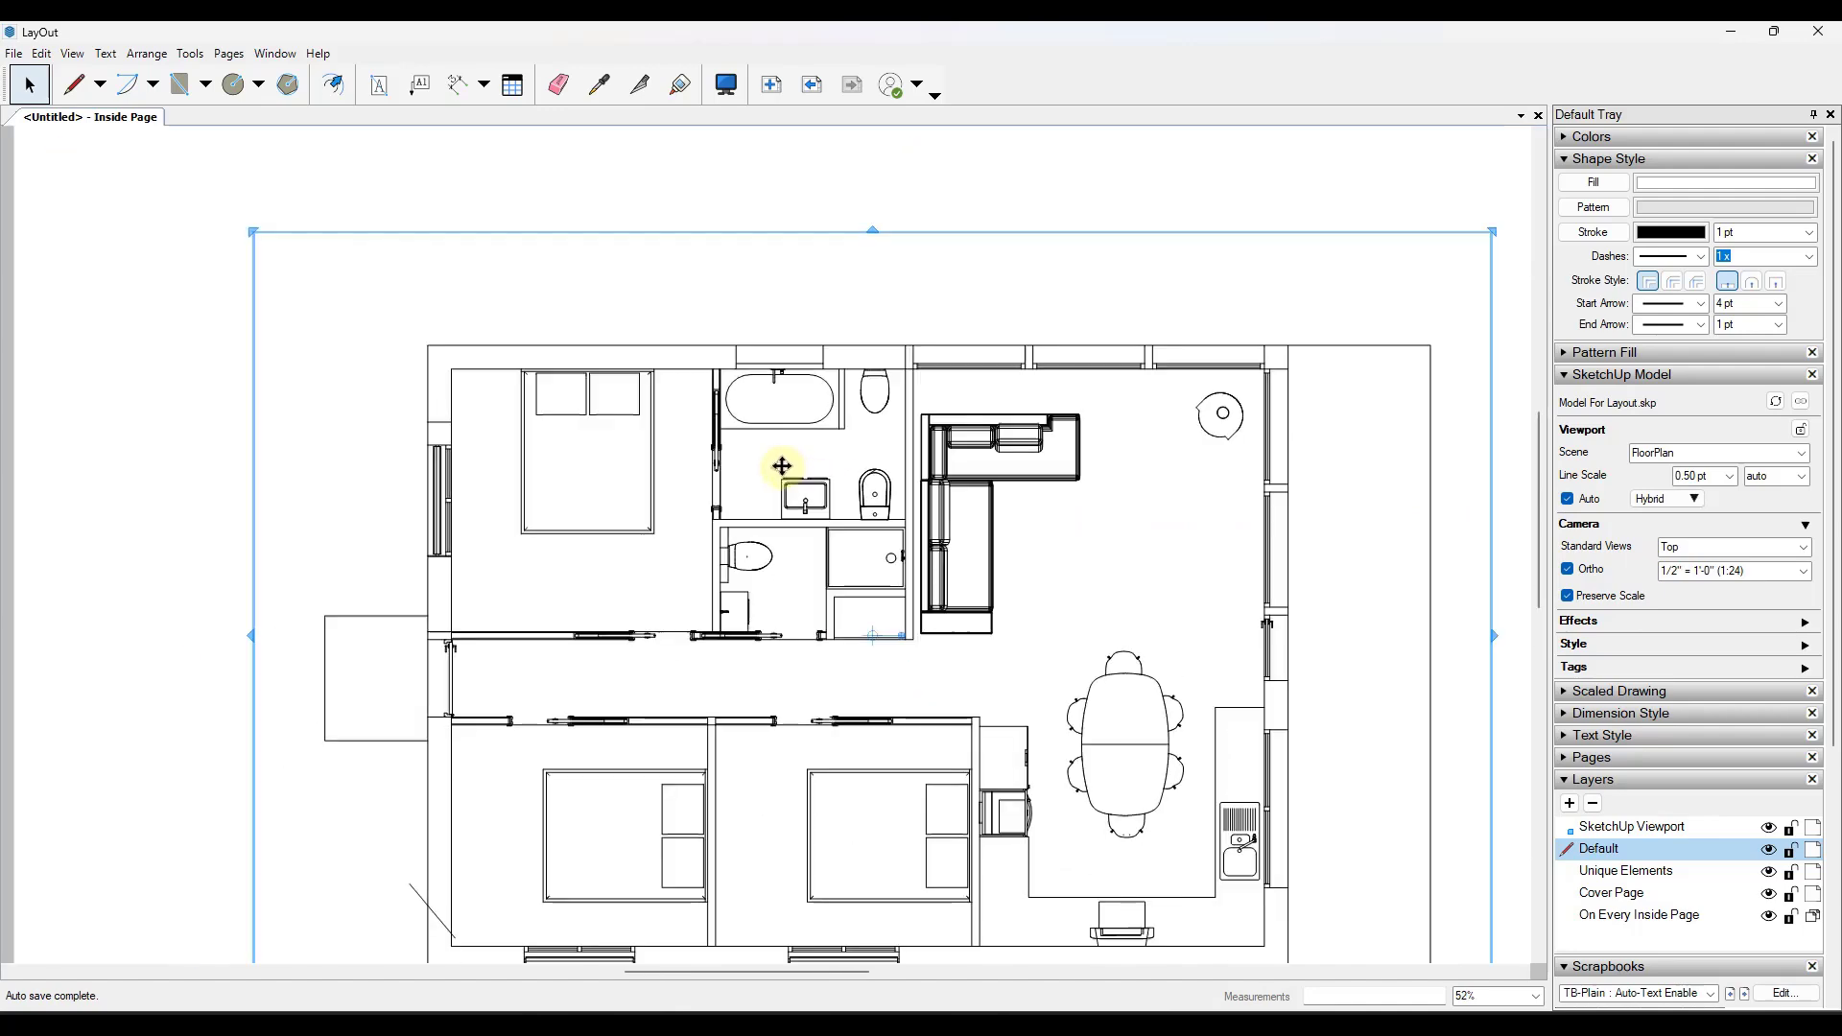
pyautogui.scroll(-2, 781, 566)
pyautogui.scroll(2, 771, 658)
pyautogui.scroll(10, 723, 419)
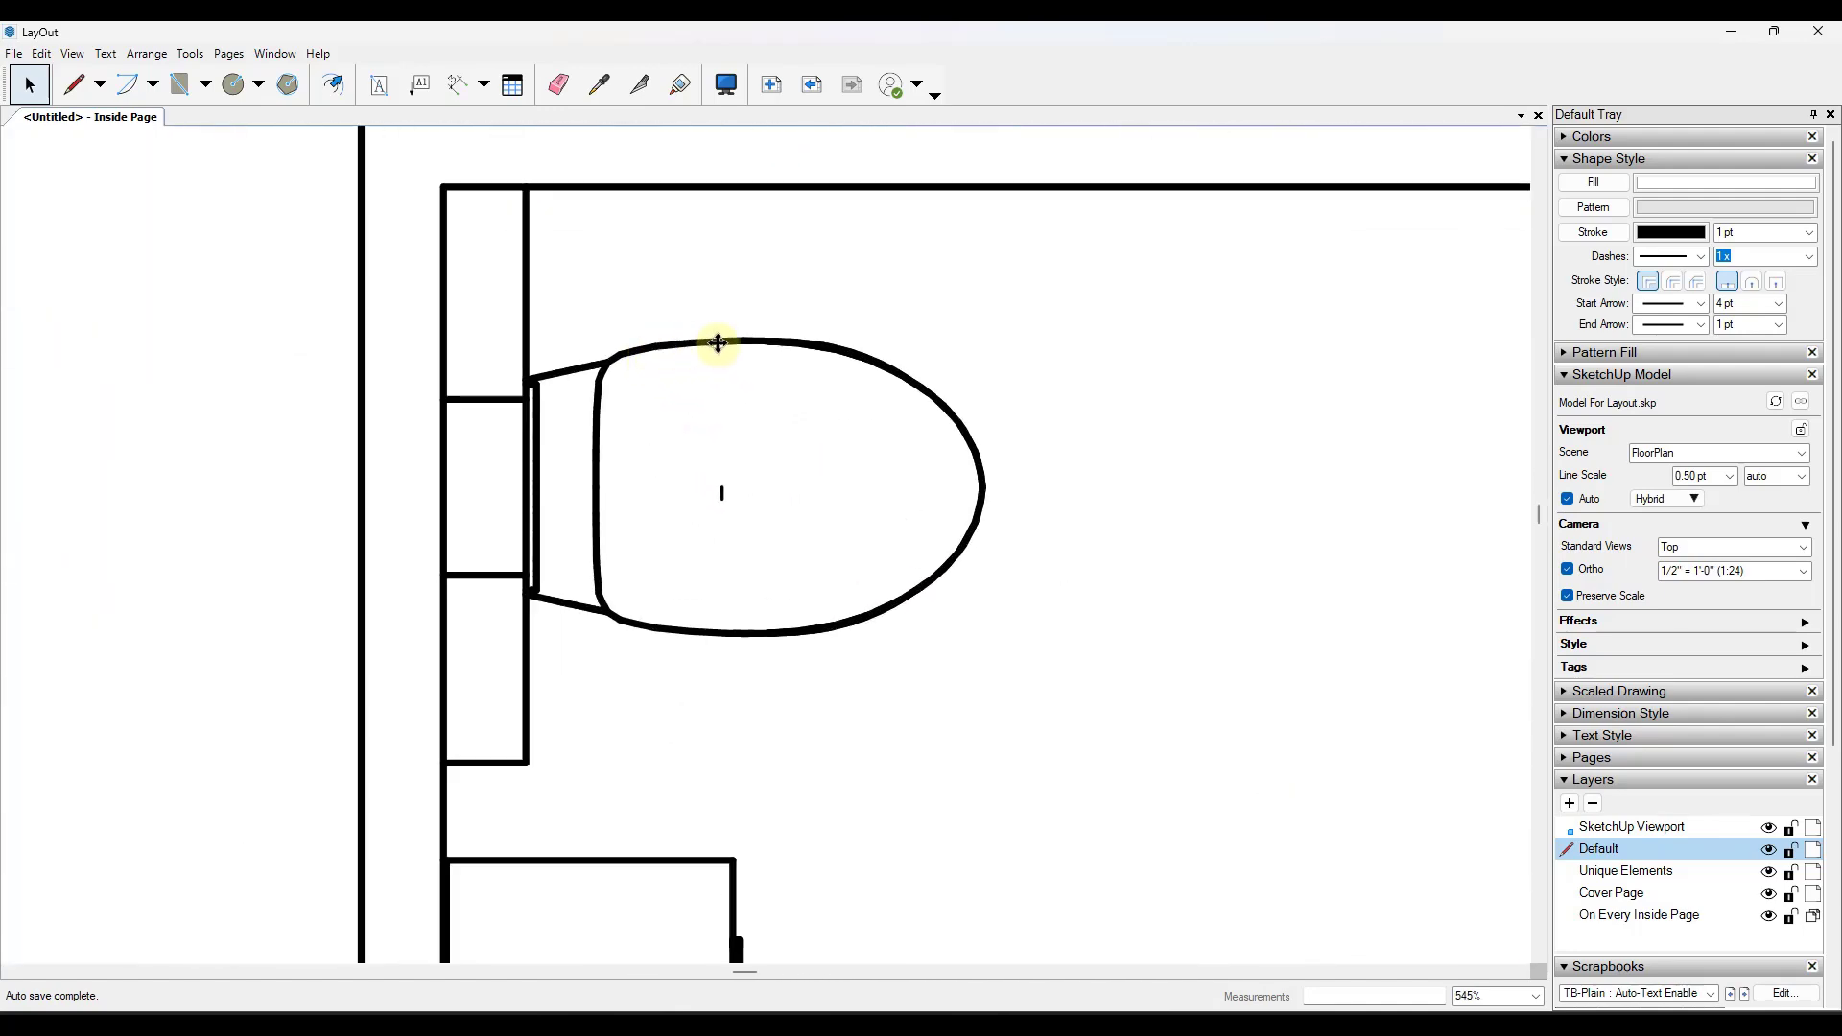
pyautogui.scroll(-5, 1007, 547)
pyautogui.scroll(-7, 866, 532)
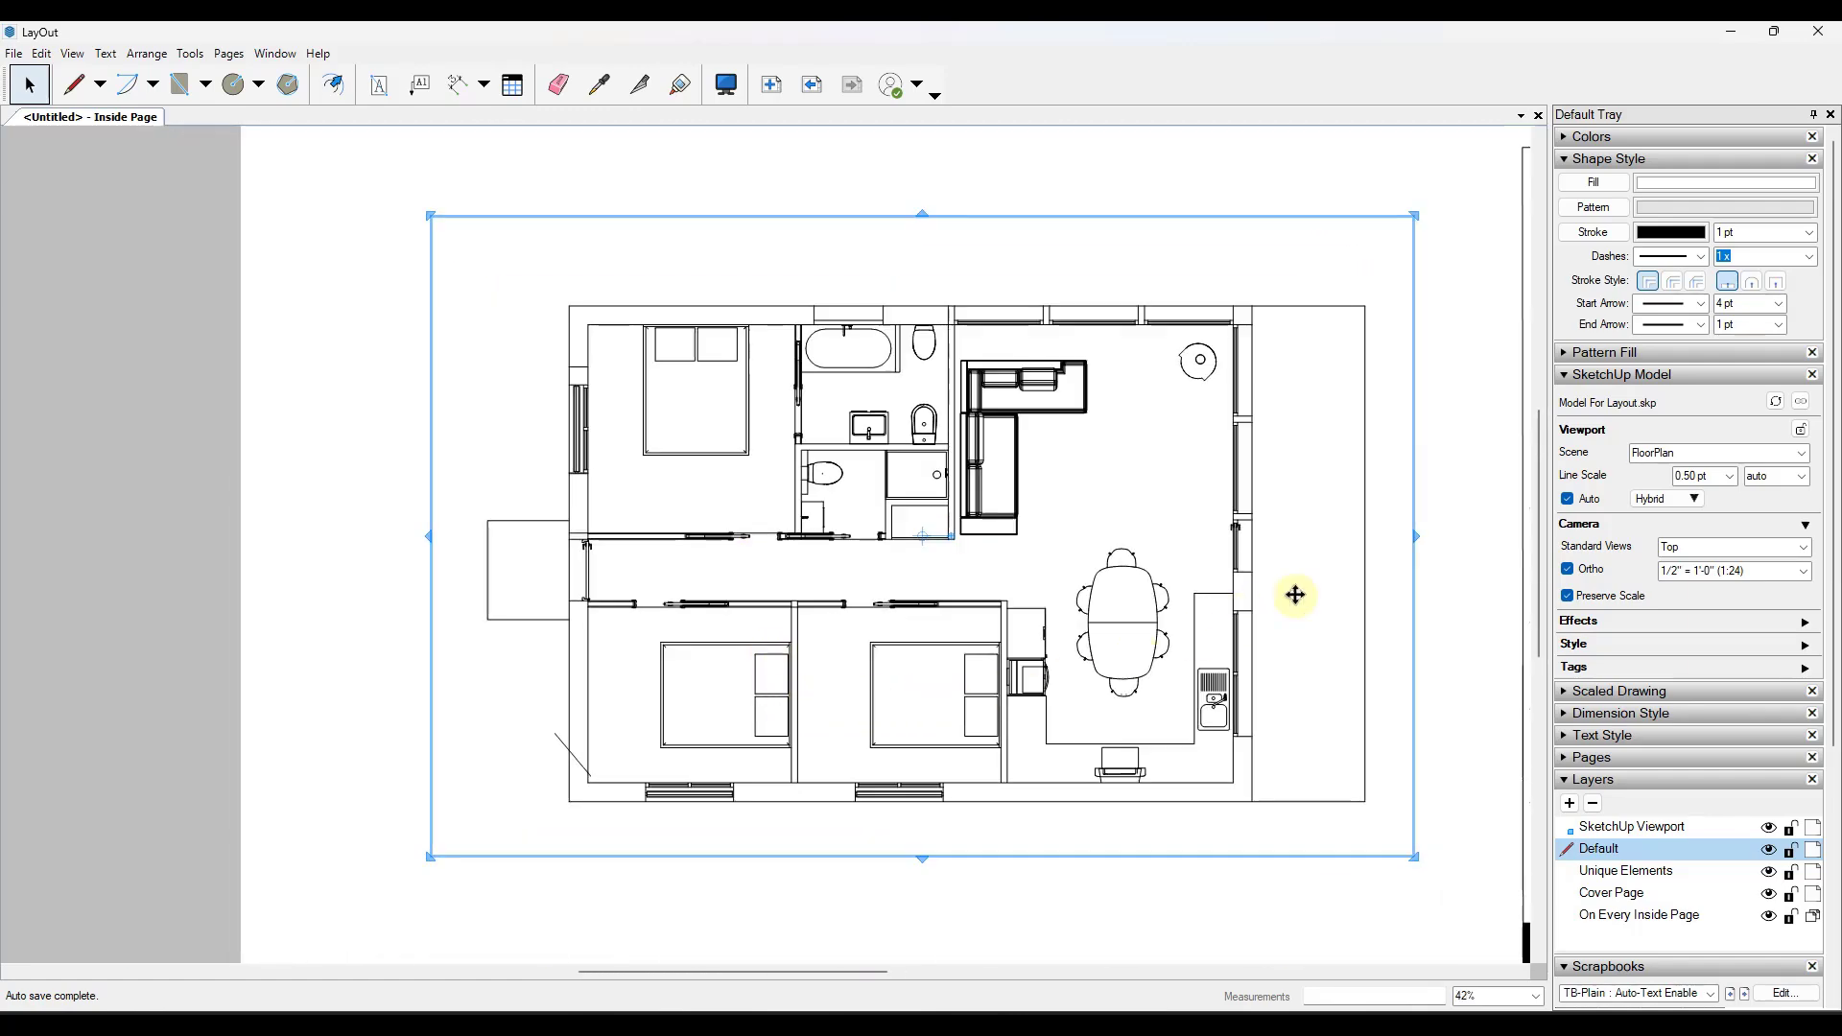
pyautogui.click(1695, 500)
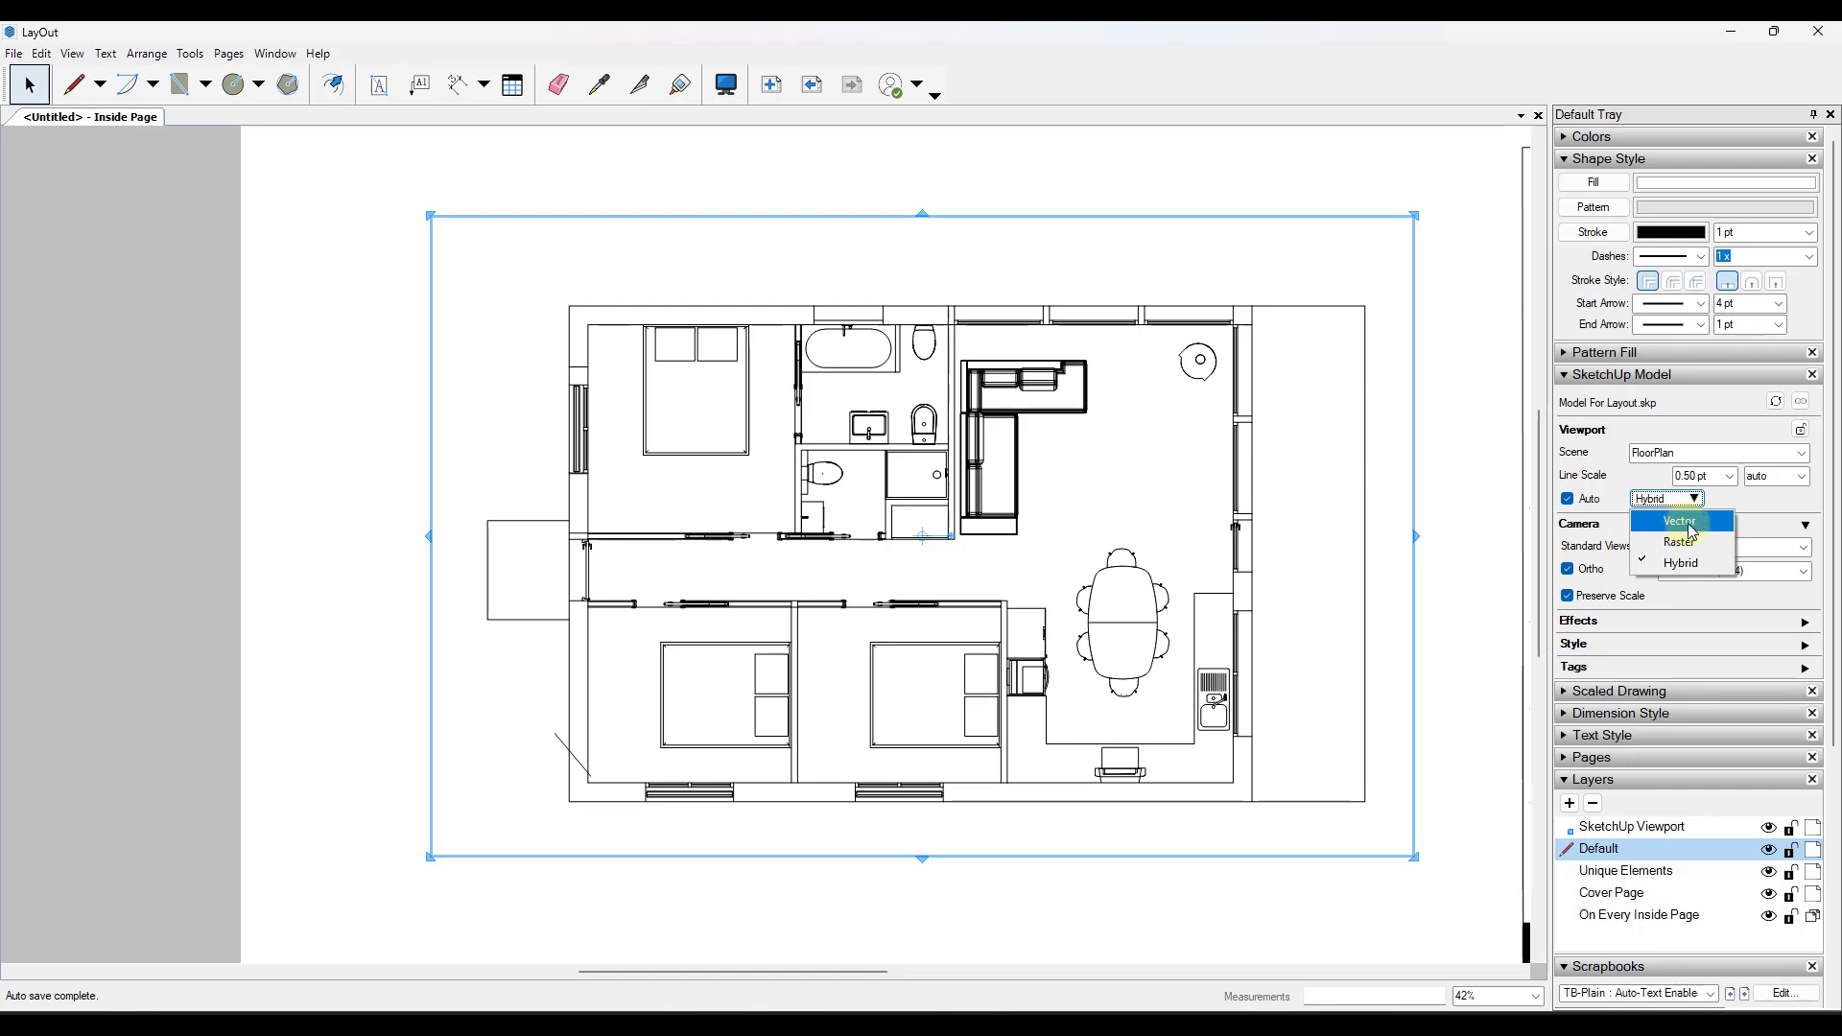
pyautogui.click(1467, 432)
pyautogui.click(1469, 433)
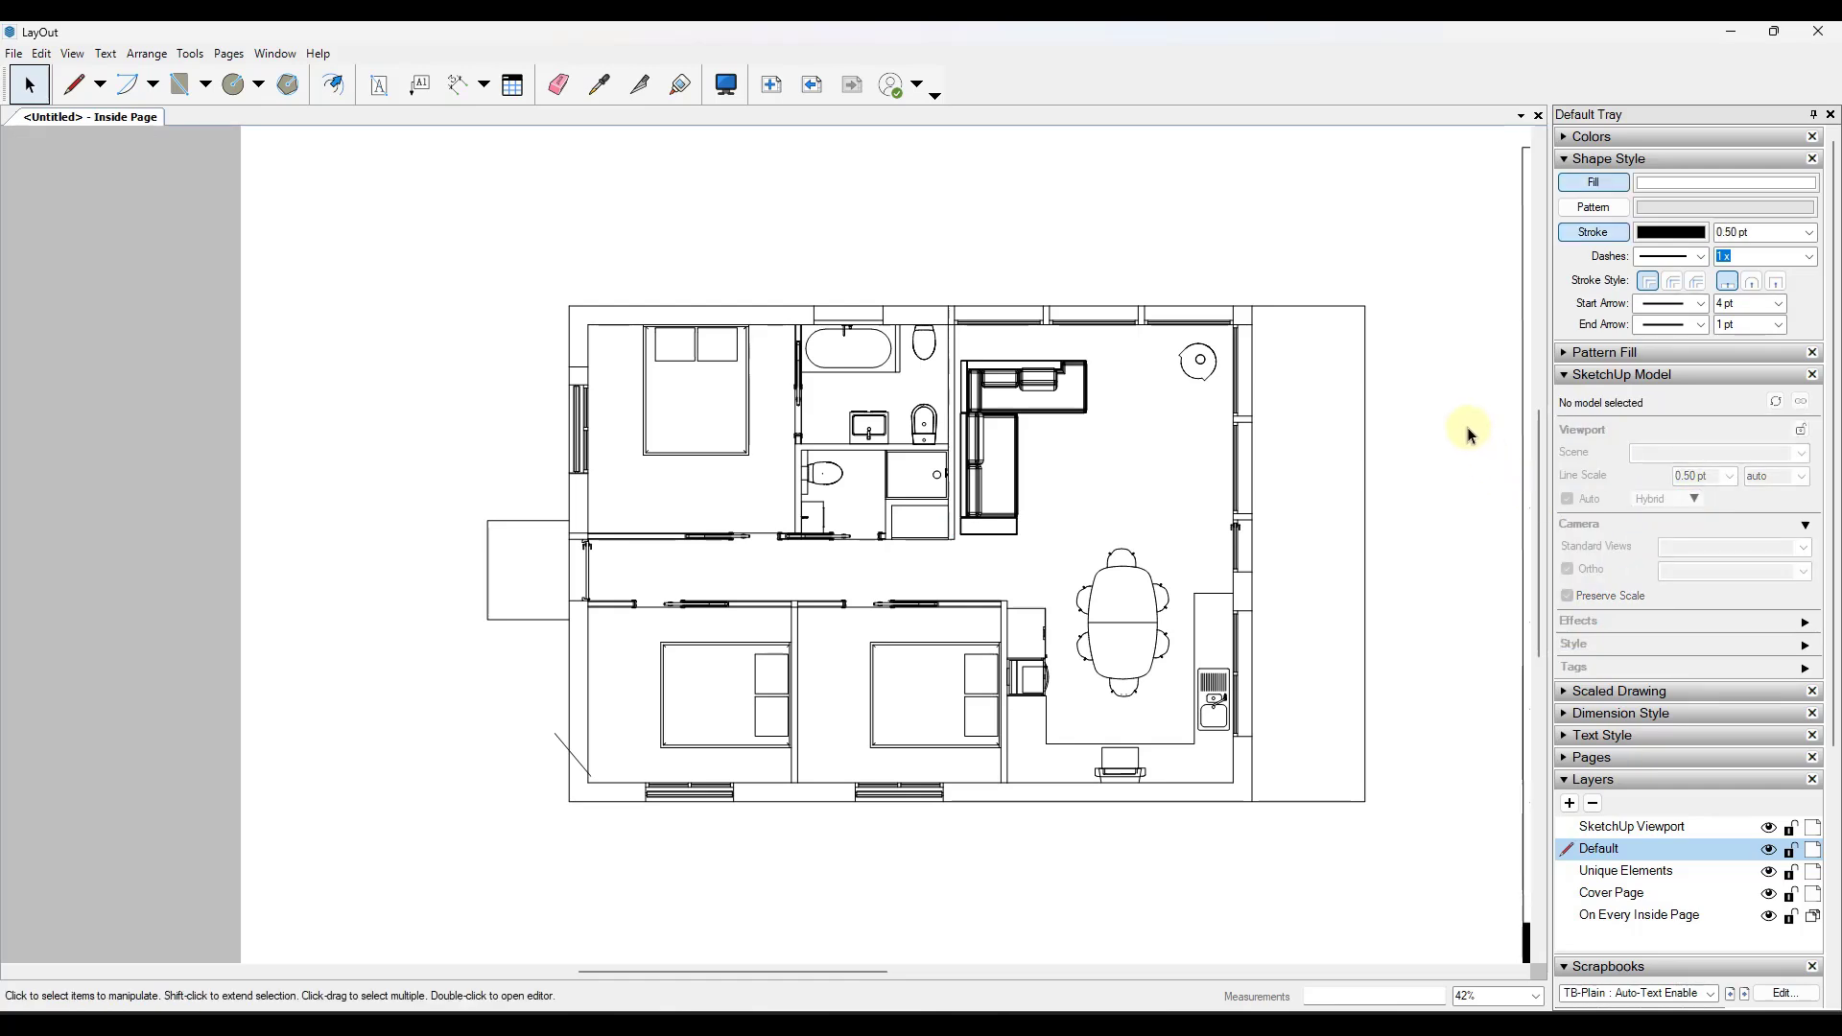
# - Lock the SketchUp Viewport layer against edits
pyautogui.click(1306, 496)
pyautogui.scroll(-2, 998, 611)
pyautogui.scroll(2, 1011, 573)
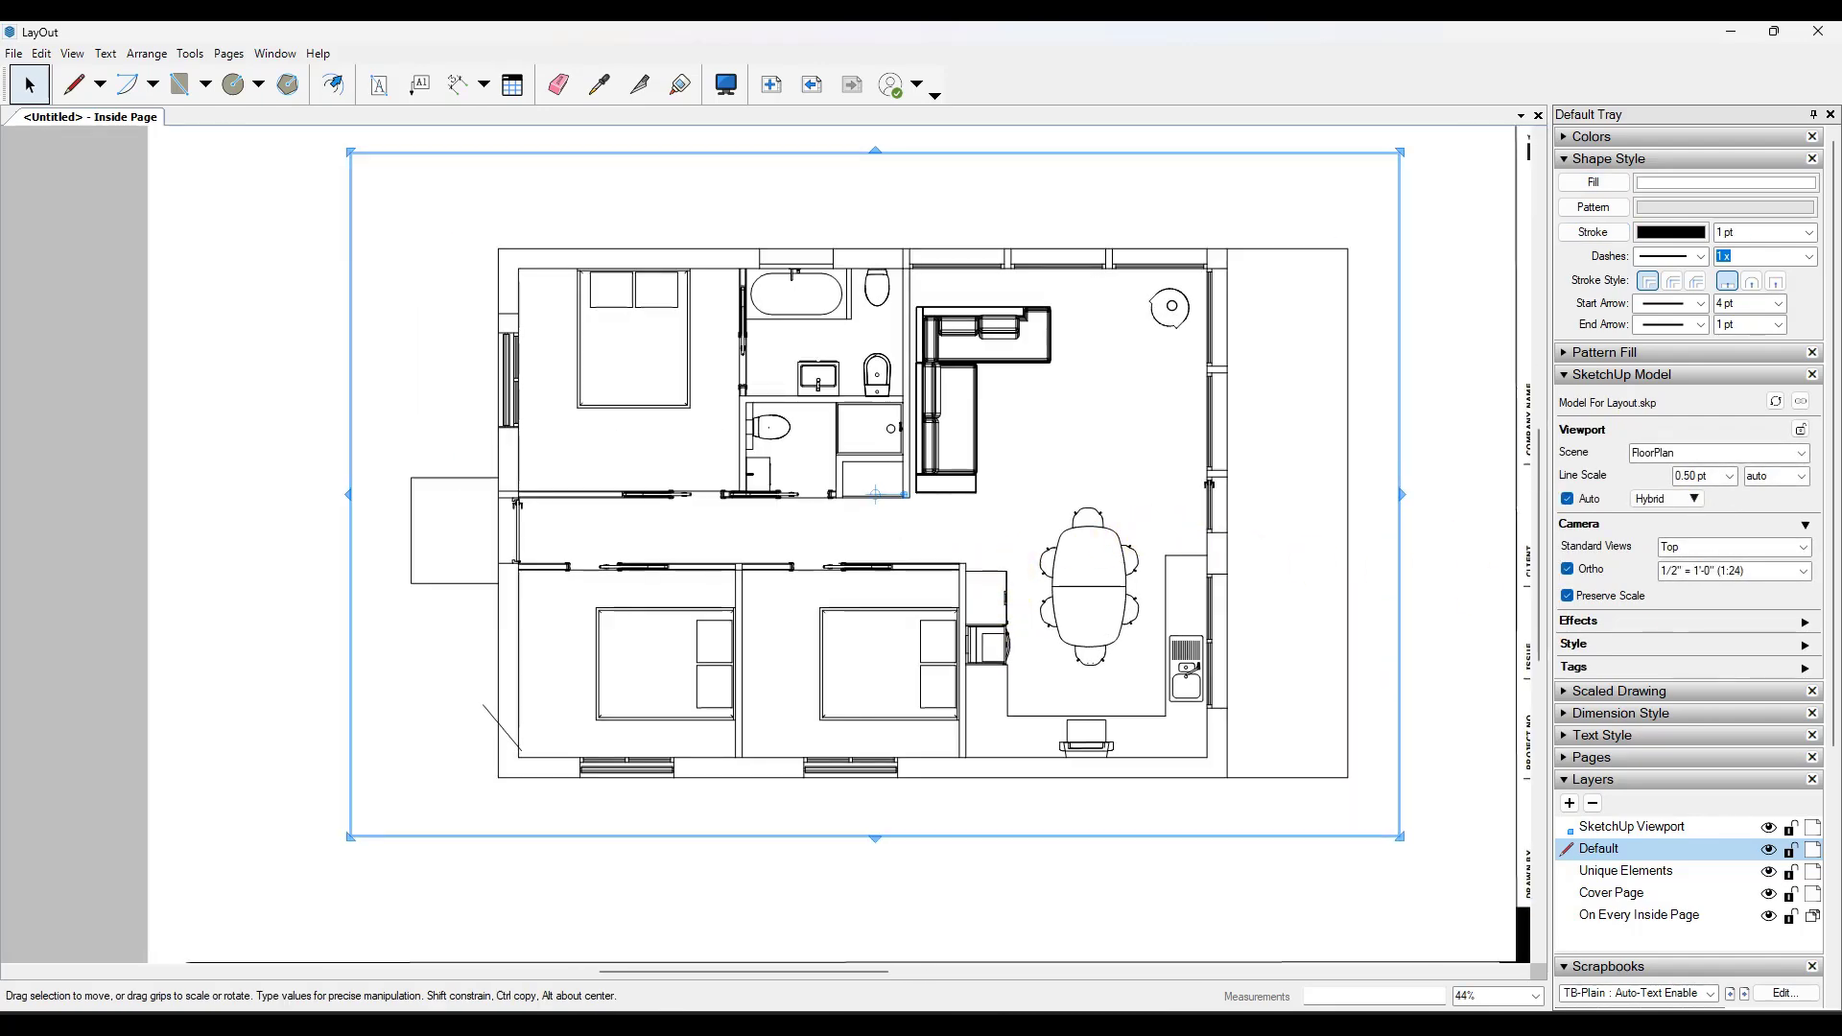
pyautogui.click(1791, 827)
# - Collapse the Layers panel and scroll the tray down to the scrapbook items
pyautogui.scroll(-2, 980, 413)
pyautogui.scroll(1, 813, 399)
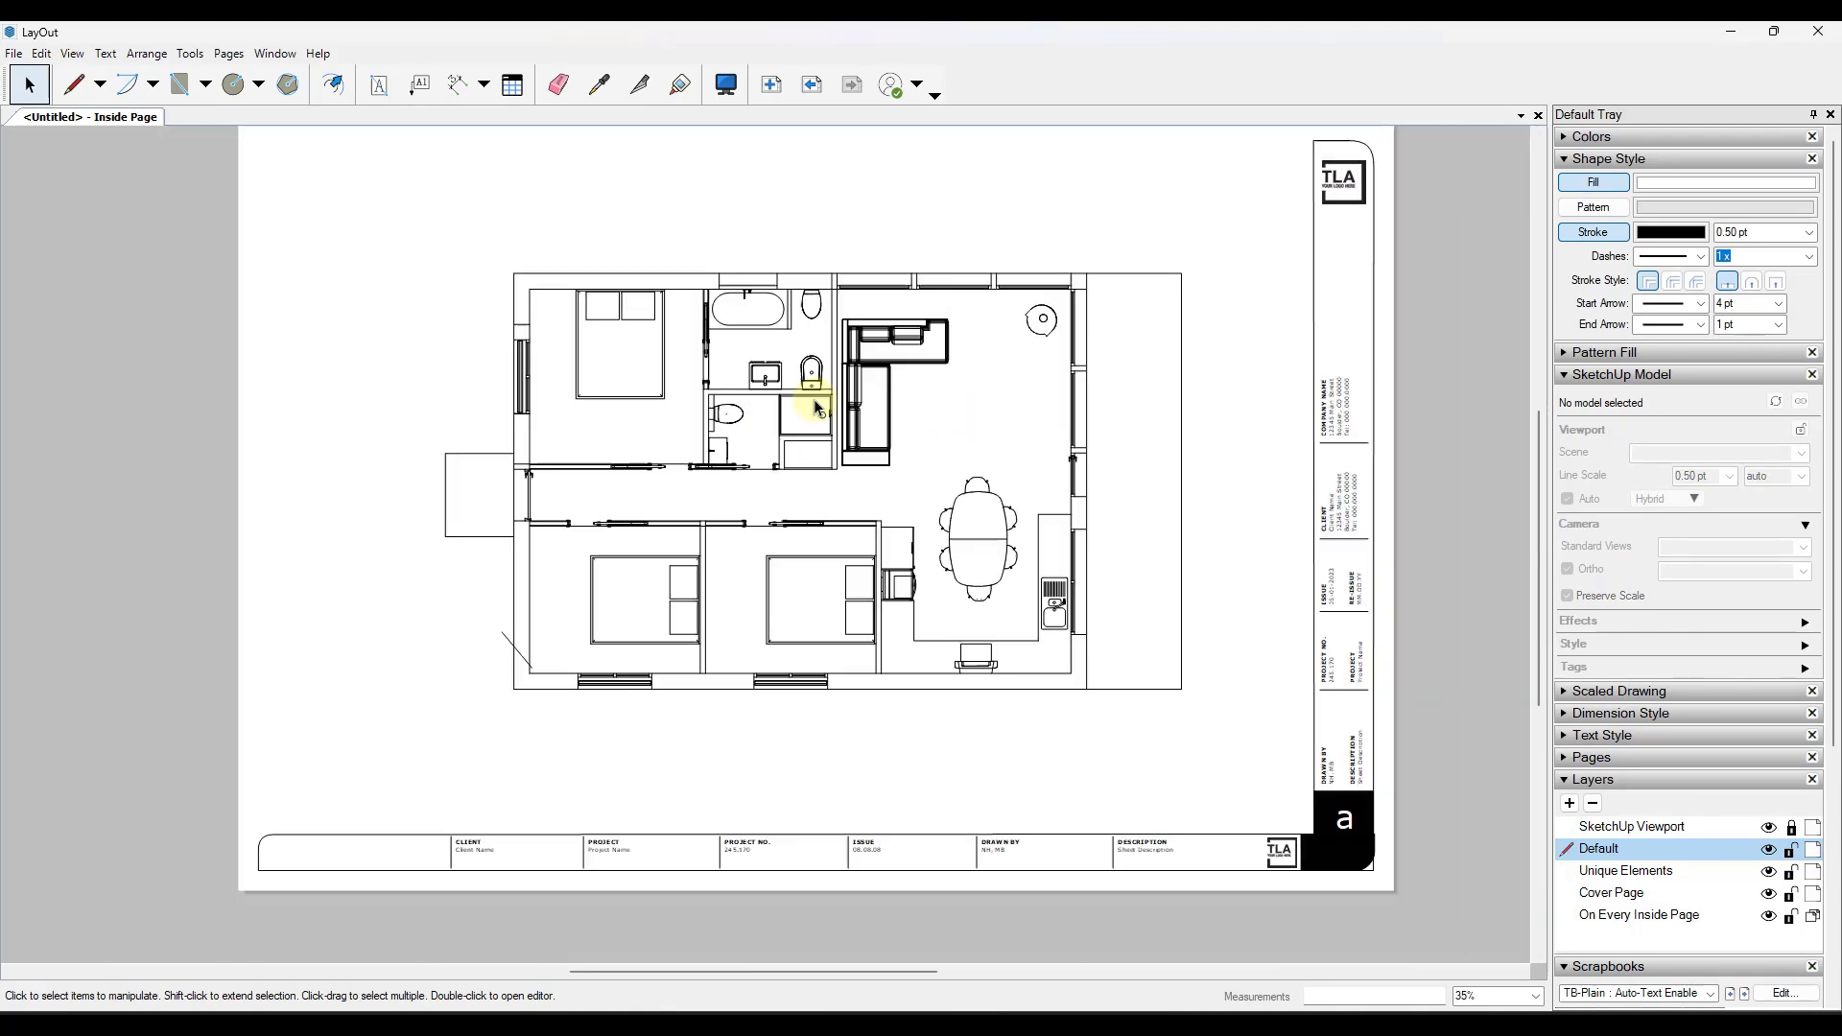
pyautogui.scroll(-2, 889, 390)
pyautogui.scroll(2, 961, 422)
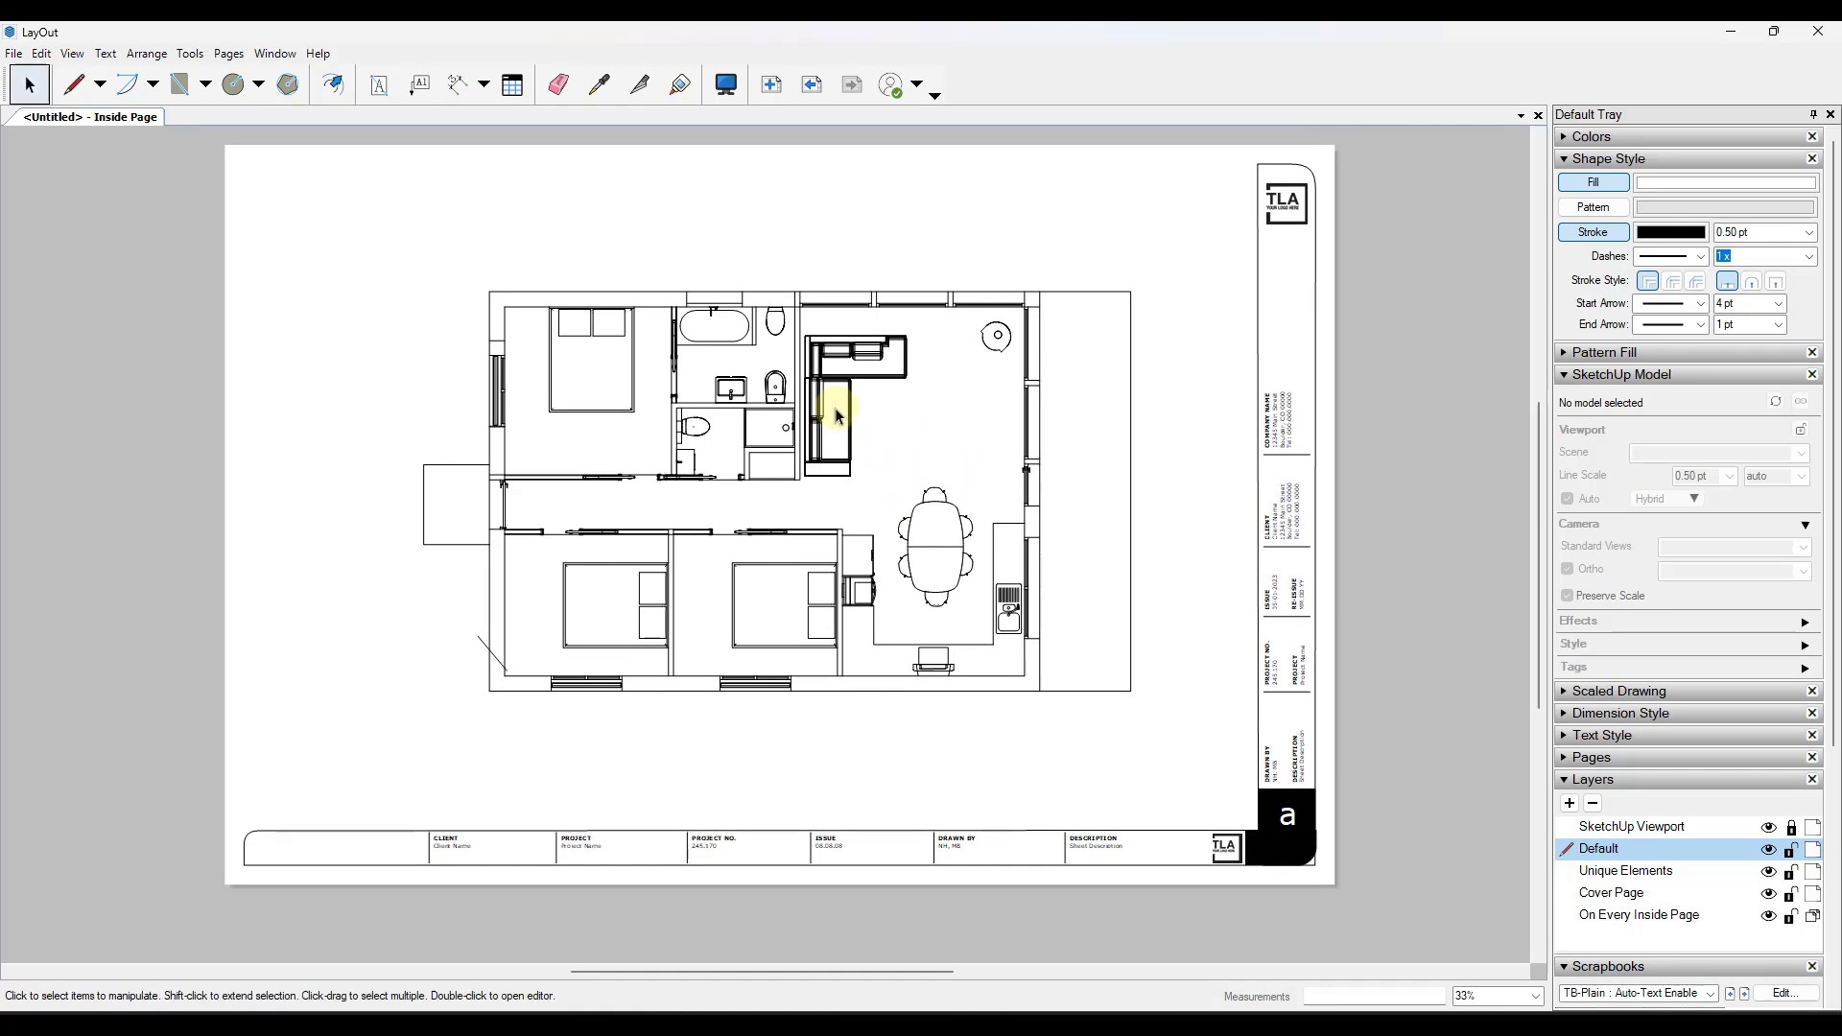
pyautogui.scroll(1, 863, 396)
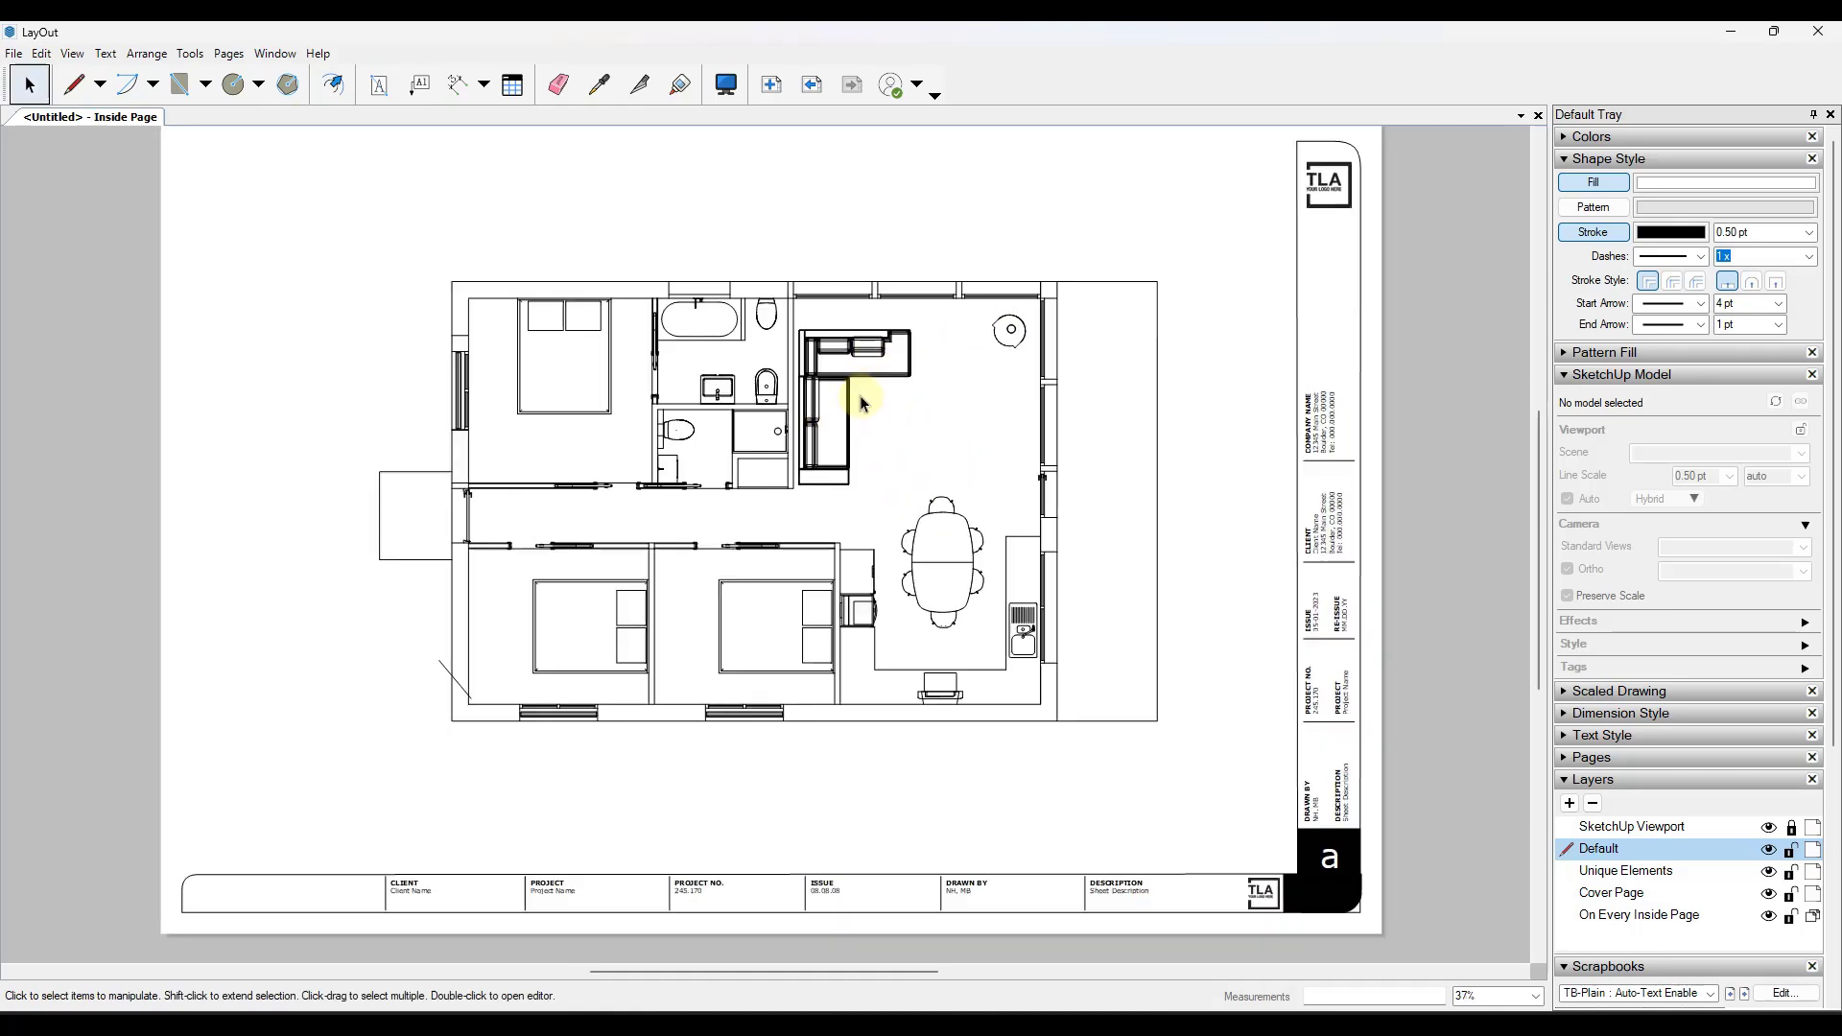
pyautogui.click(1567, 781)
pyautogui.scroll(-3, 1636, 691)
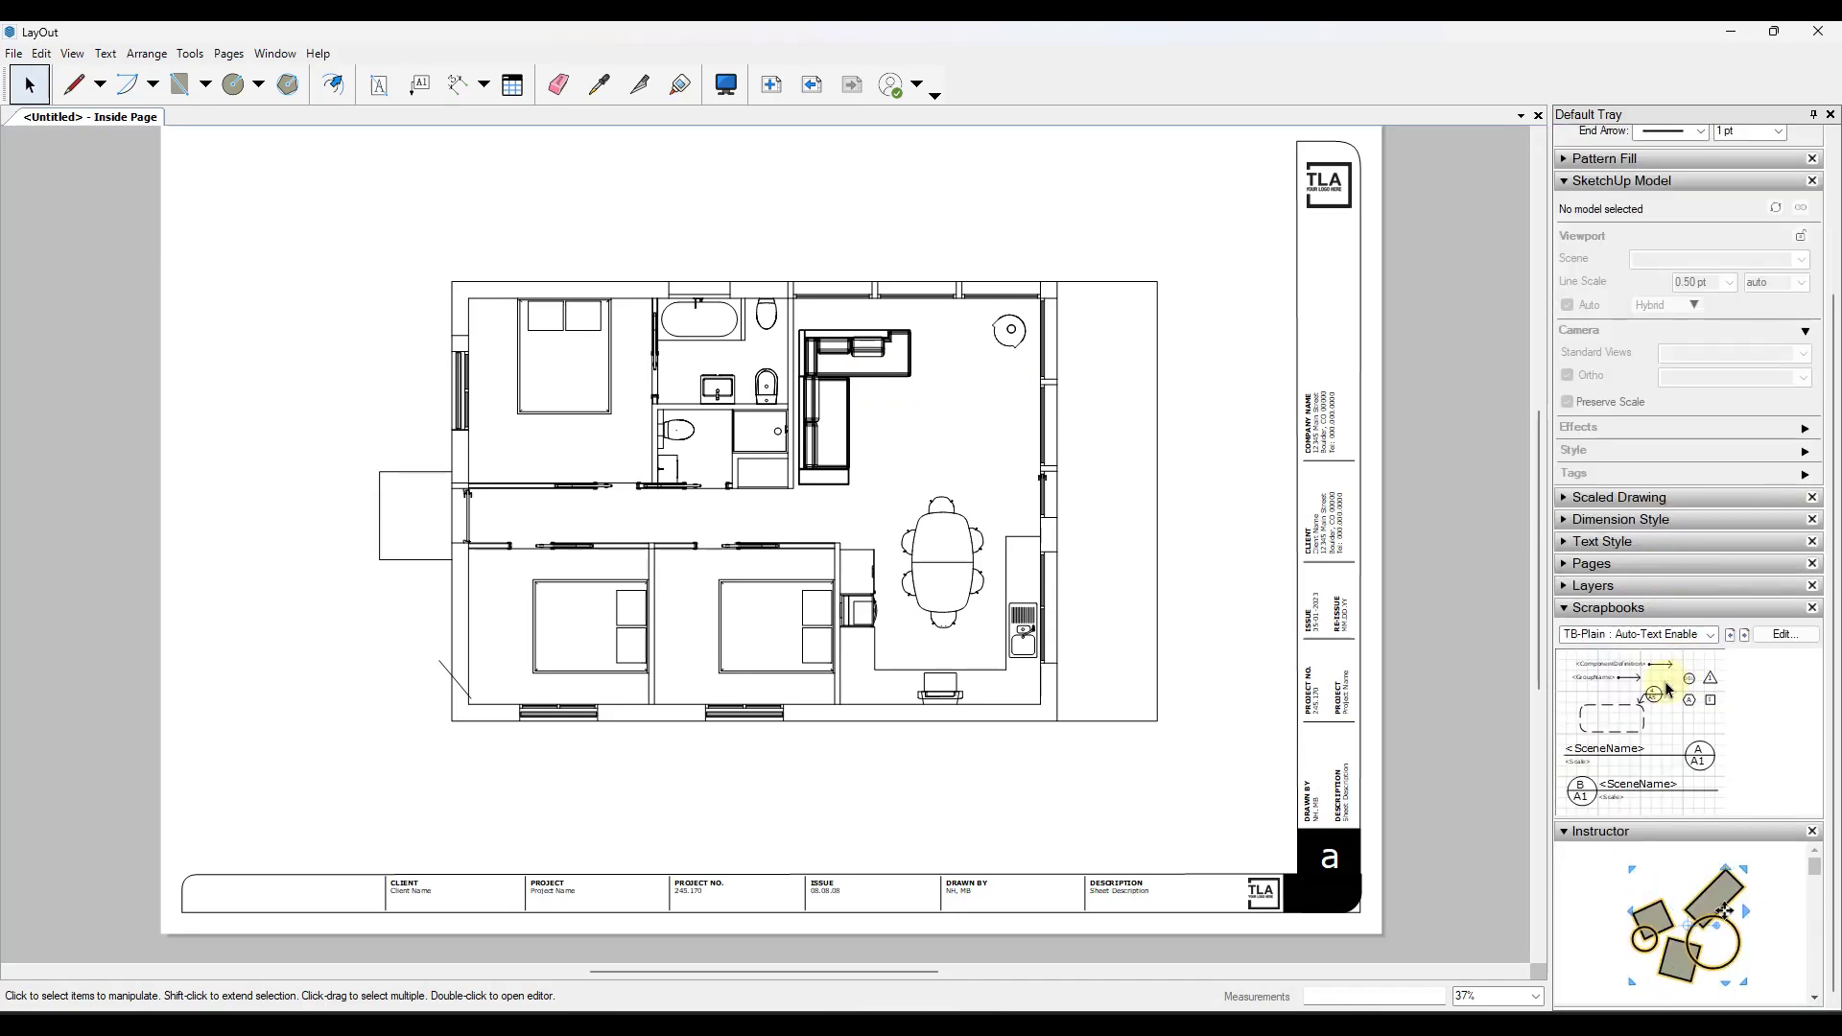
# - Compare the TB-Contemporary, TB-Elegant and TB-Simple scrapbooks, widening the tray to read names
pyautogui.click(1707, 636)
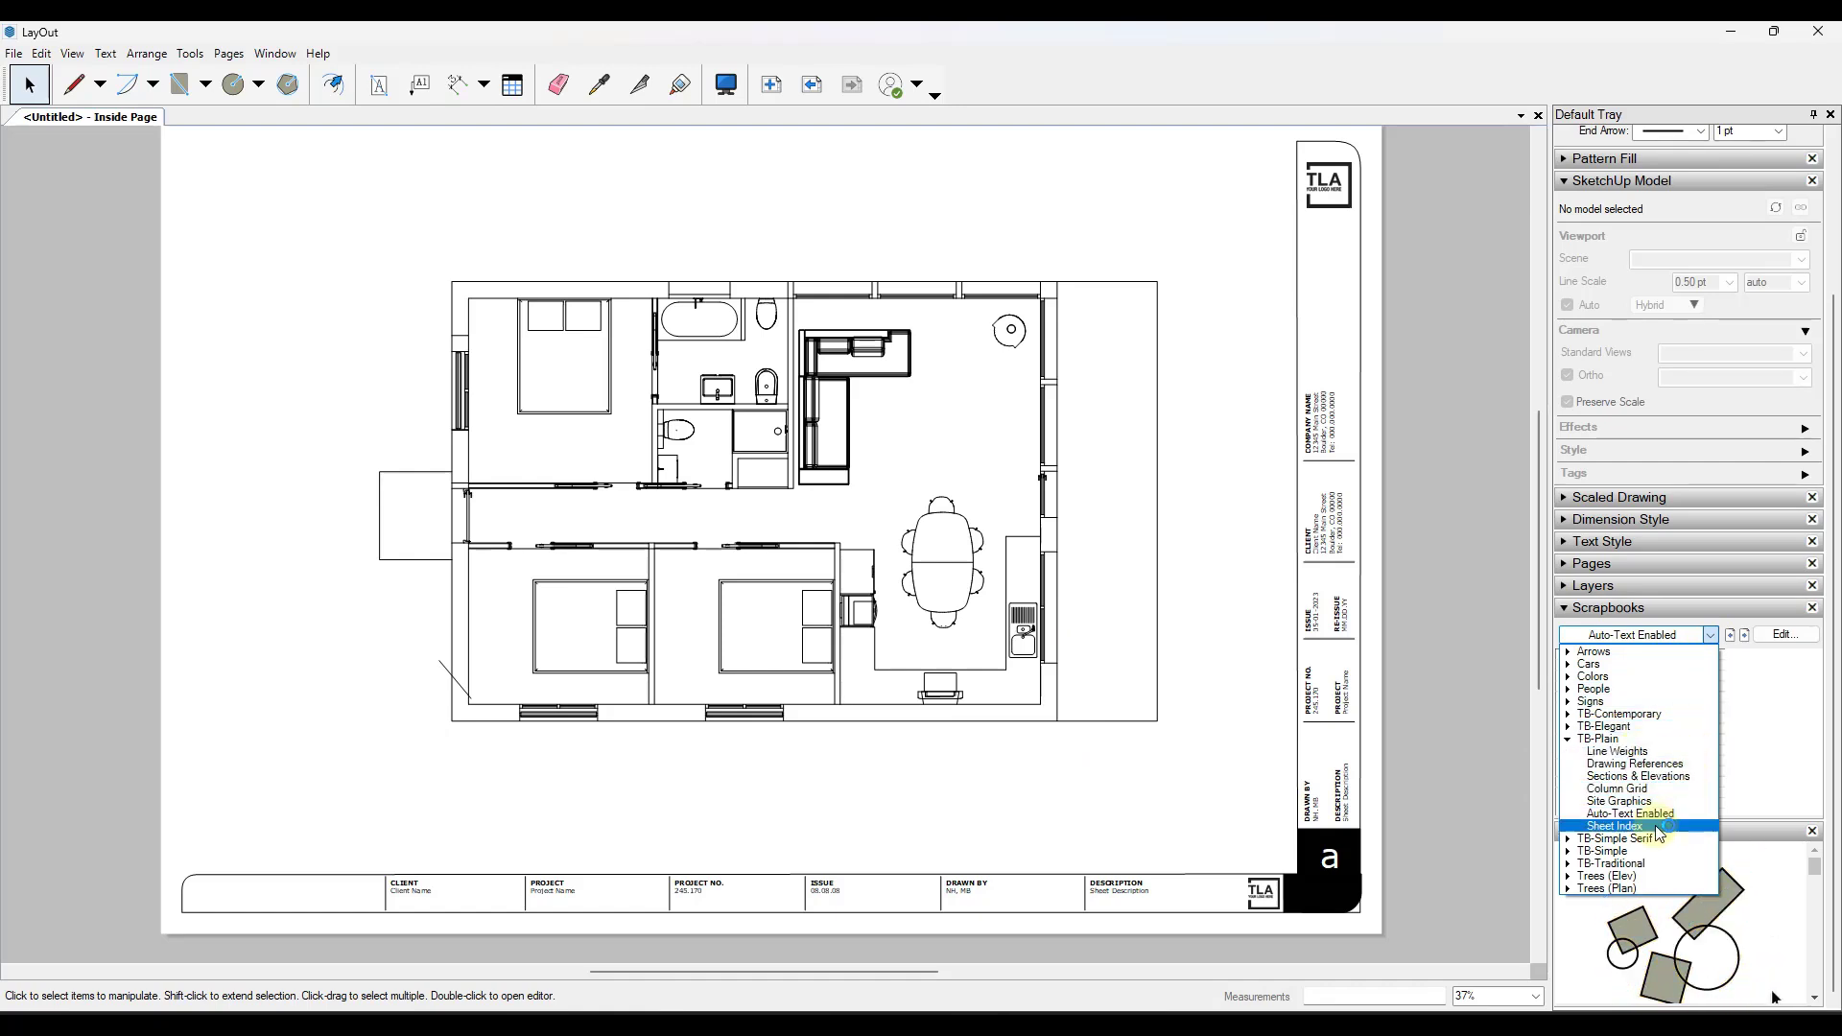
pyautogui.click(1628, 710)
pyautogui.click(1710, 634)
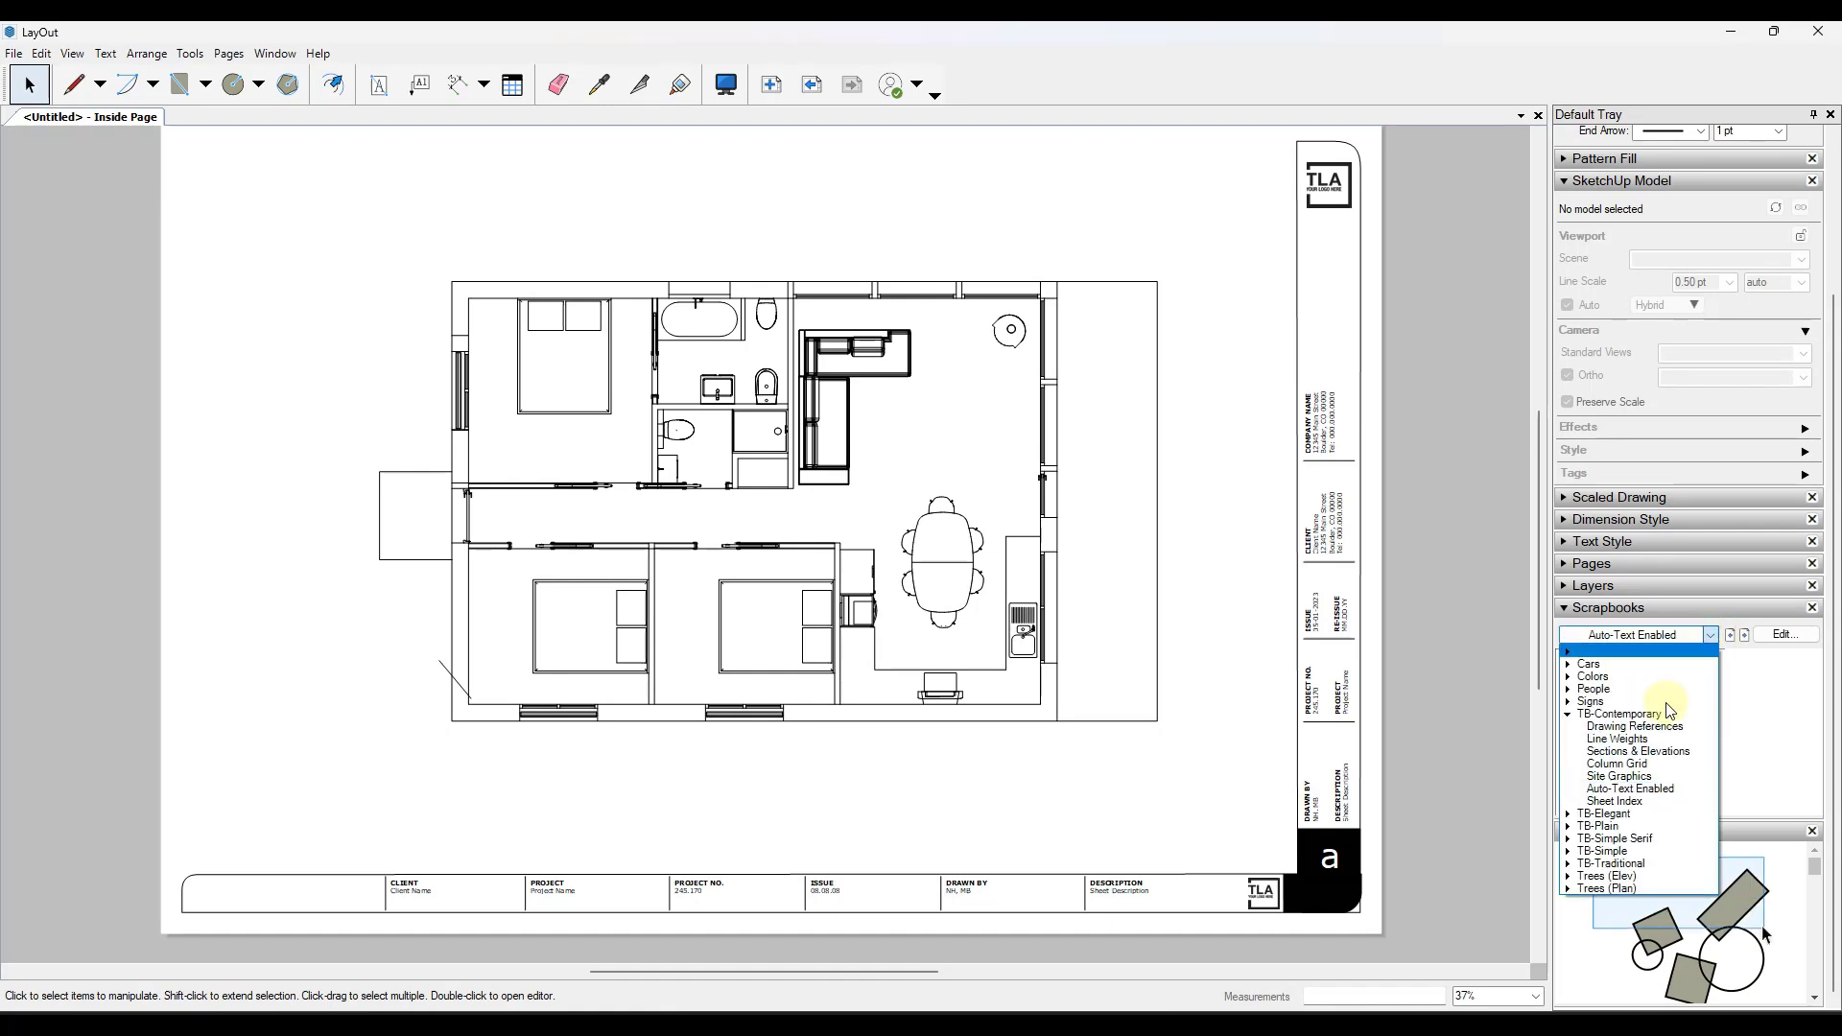
pyautogui.click(1611, 812)
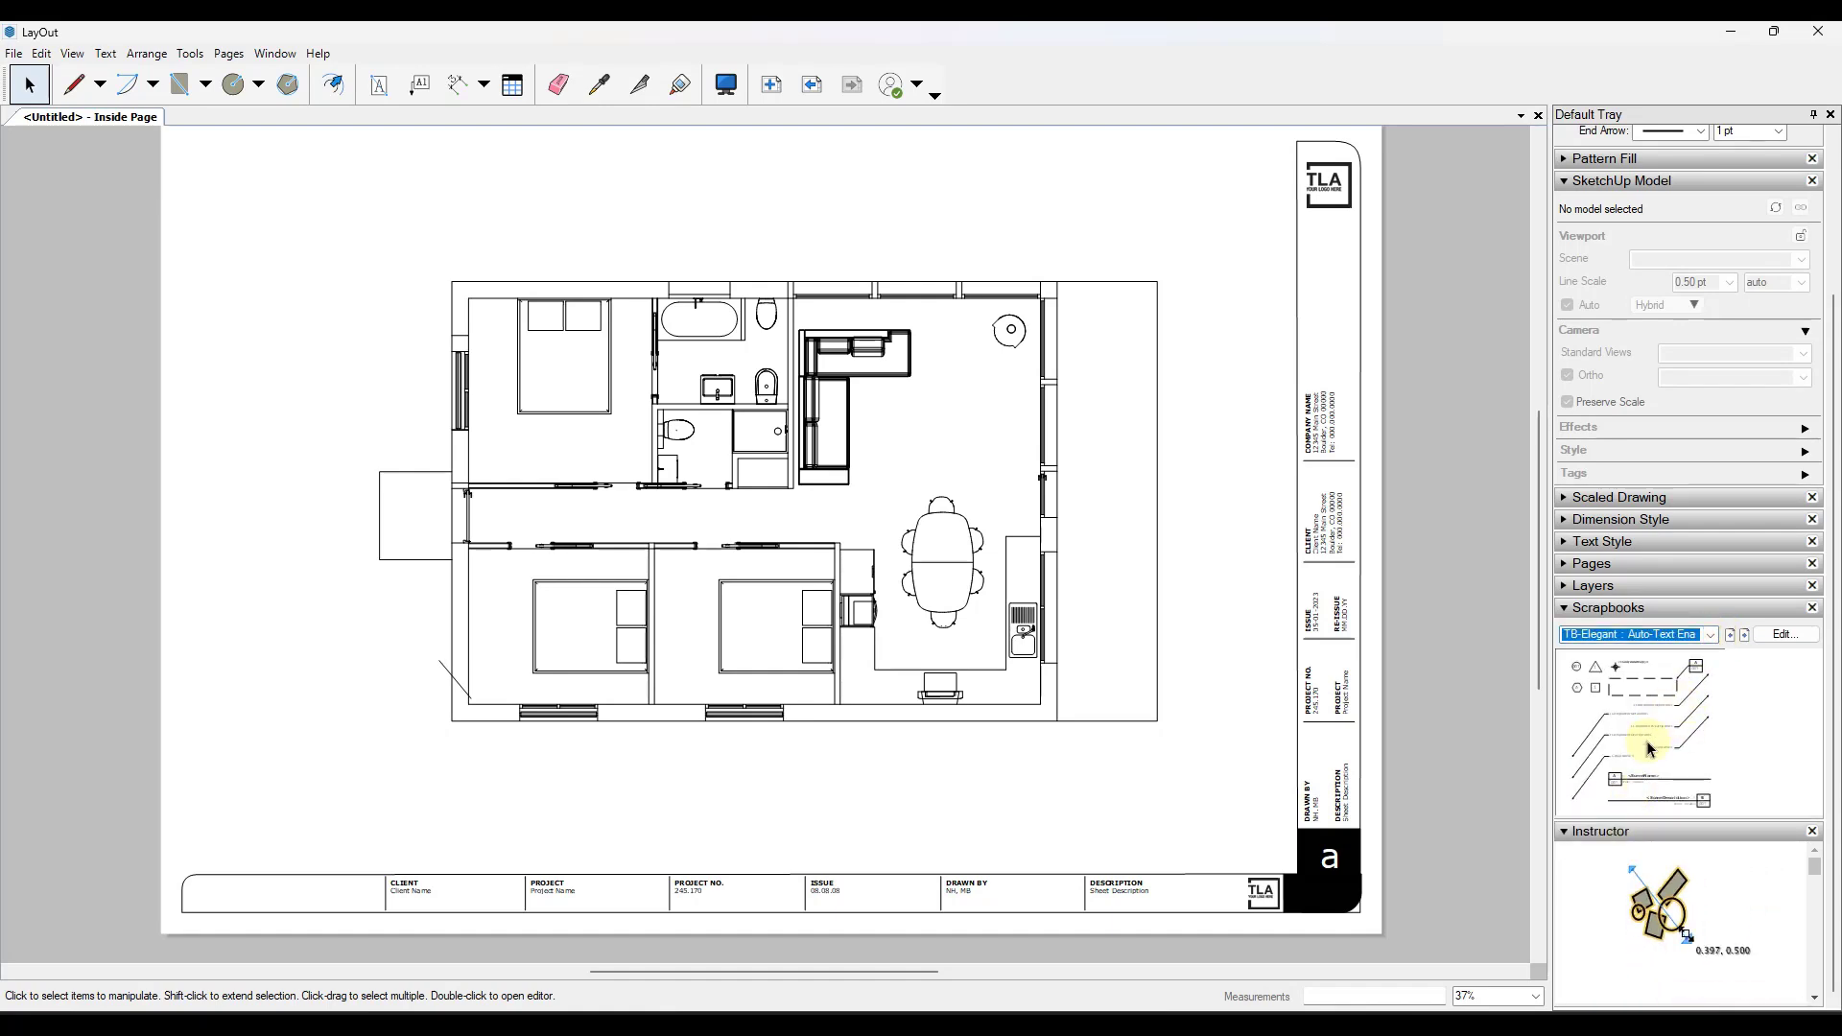
pyautogui.moveTo(1550, 731); pyautogui.dragTo(1458, 735)
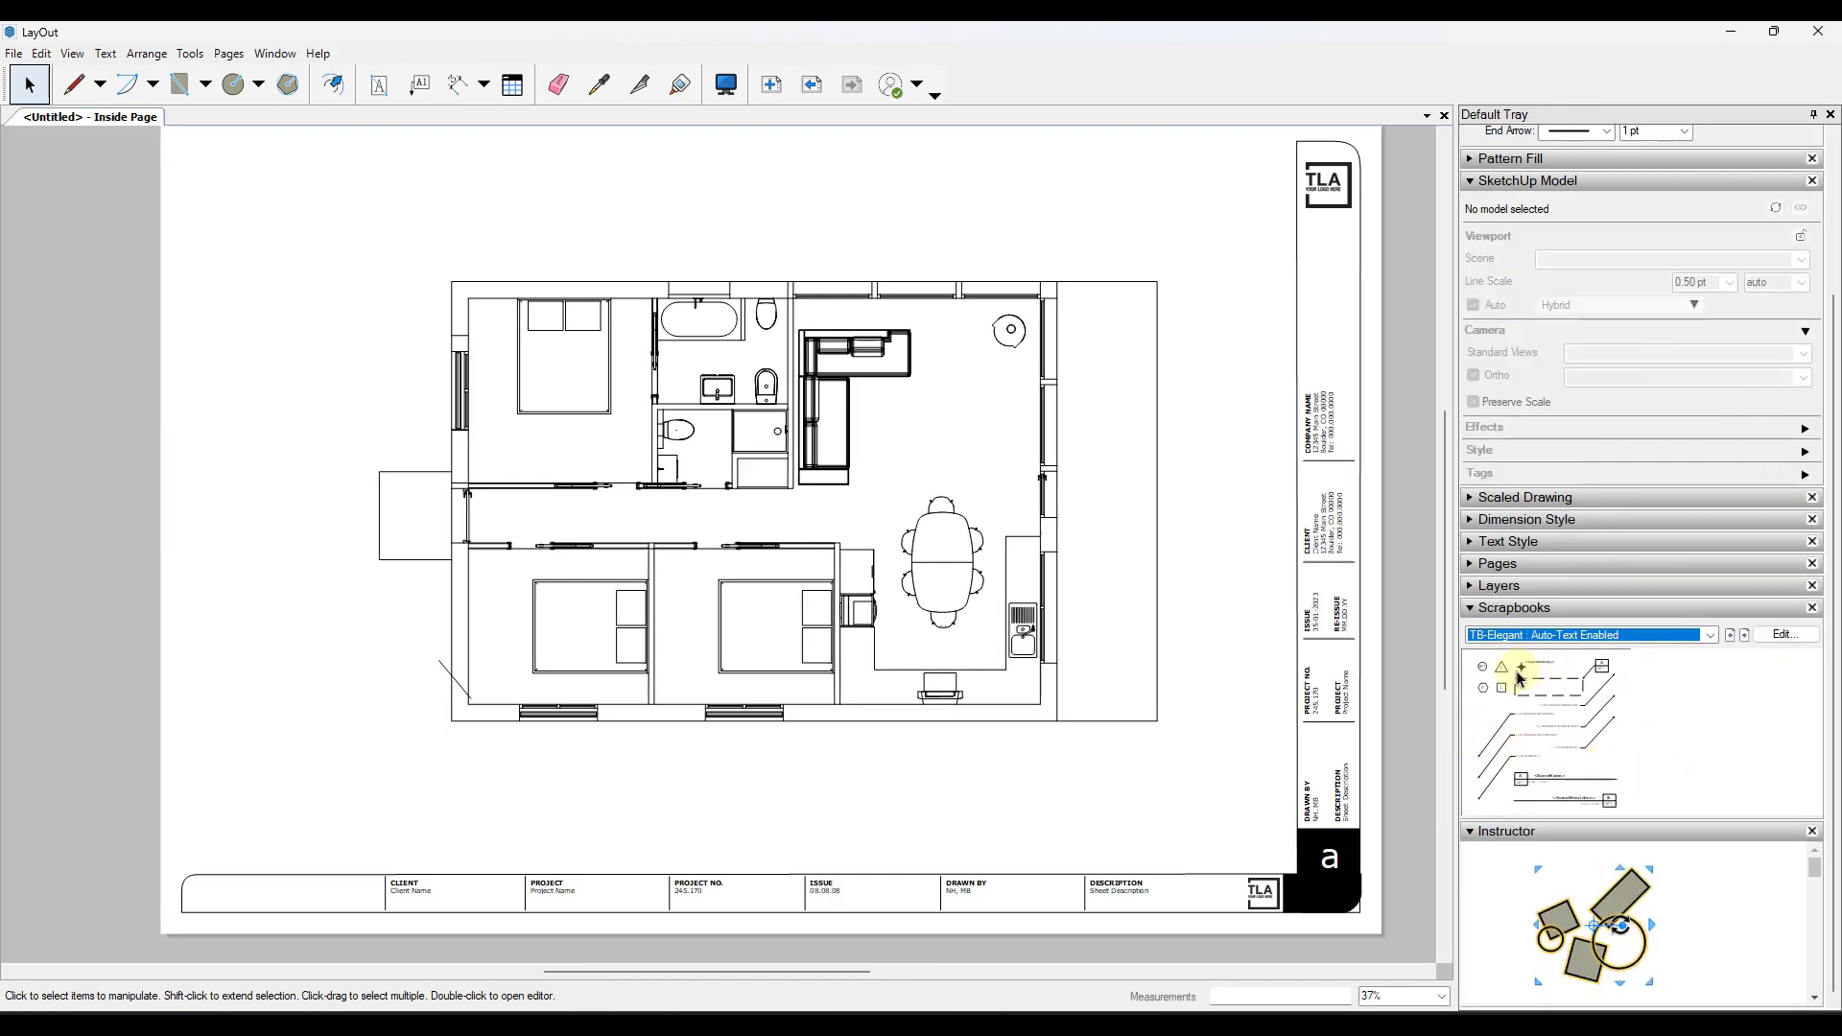
pyautogui.click(1711, 634)
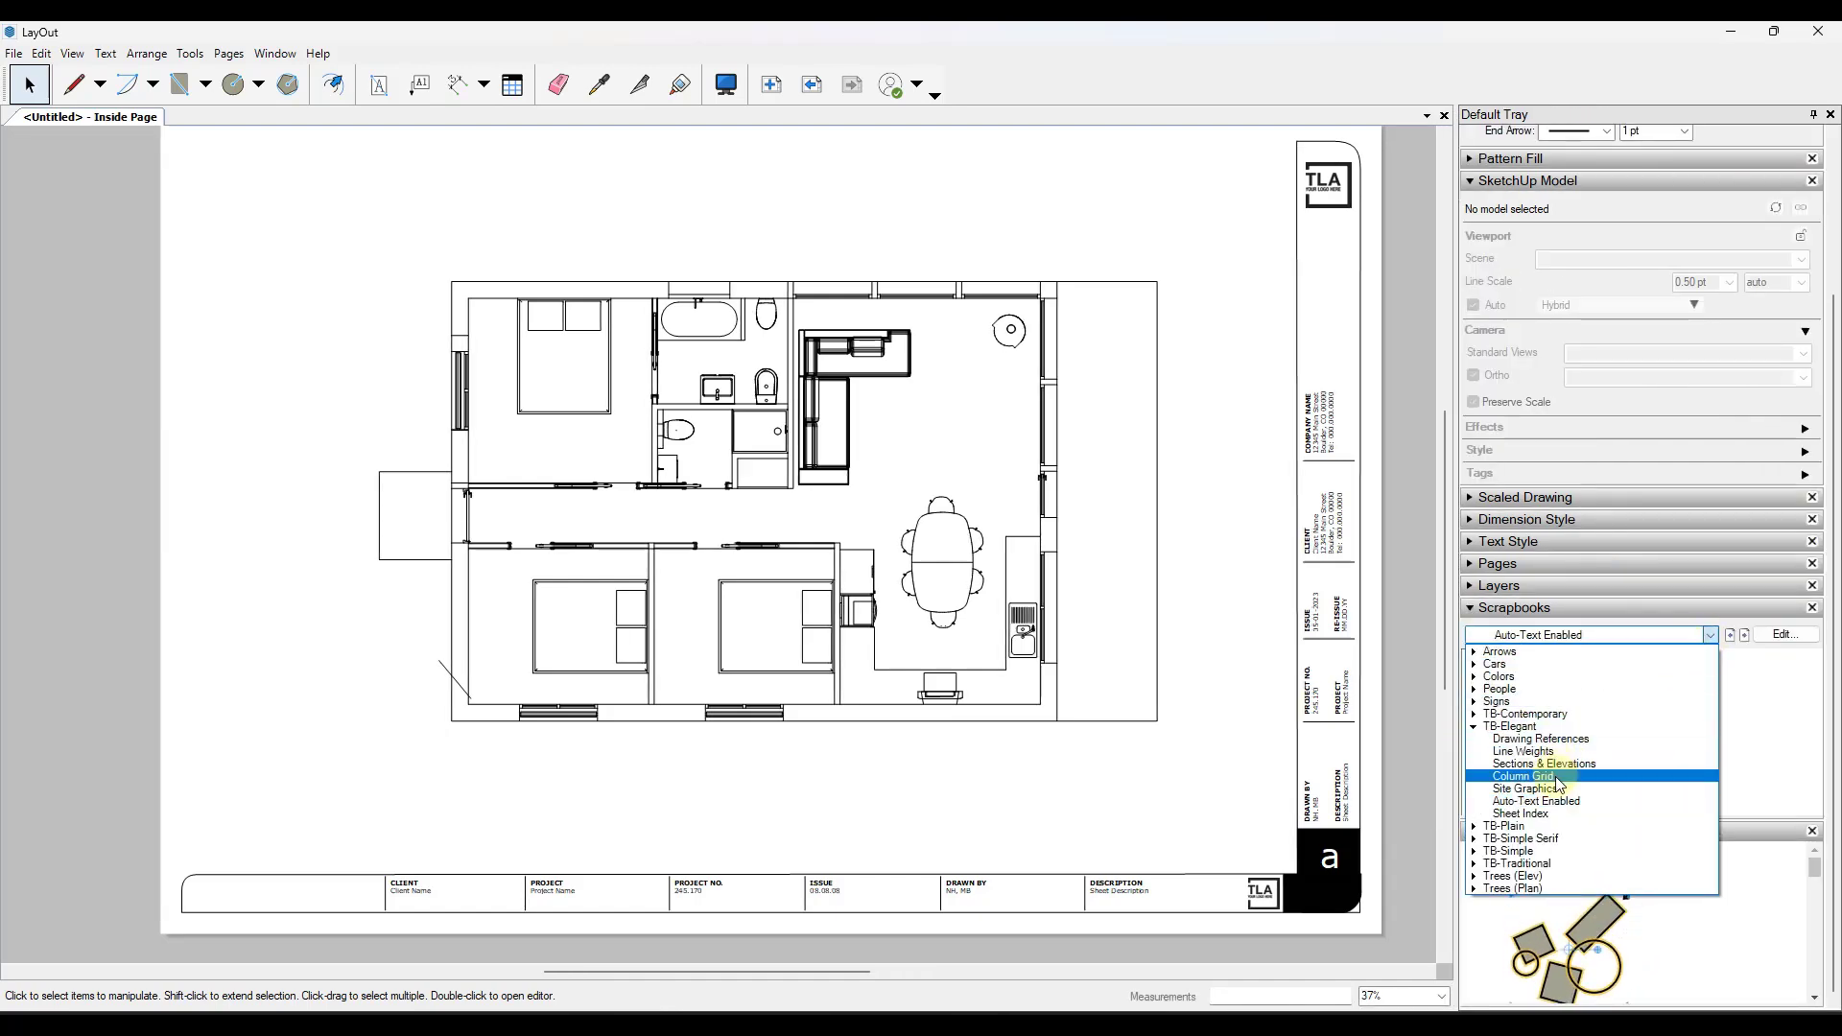
pyautogui.click(1569, 782)
# - Choose the TB-Plain auto-text scrapbook and place its scene-name callout below the floor plan
pyautogui.click(1711, 634)
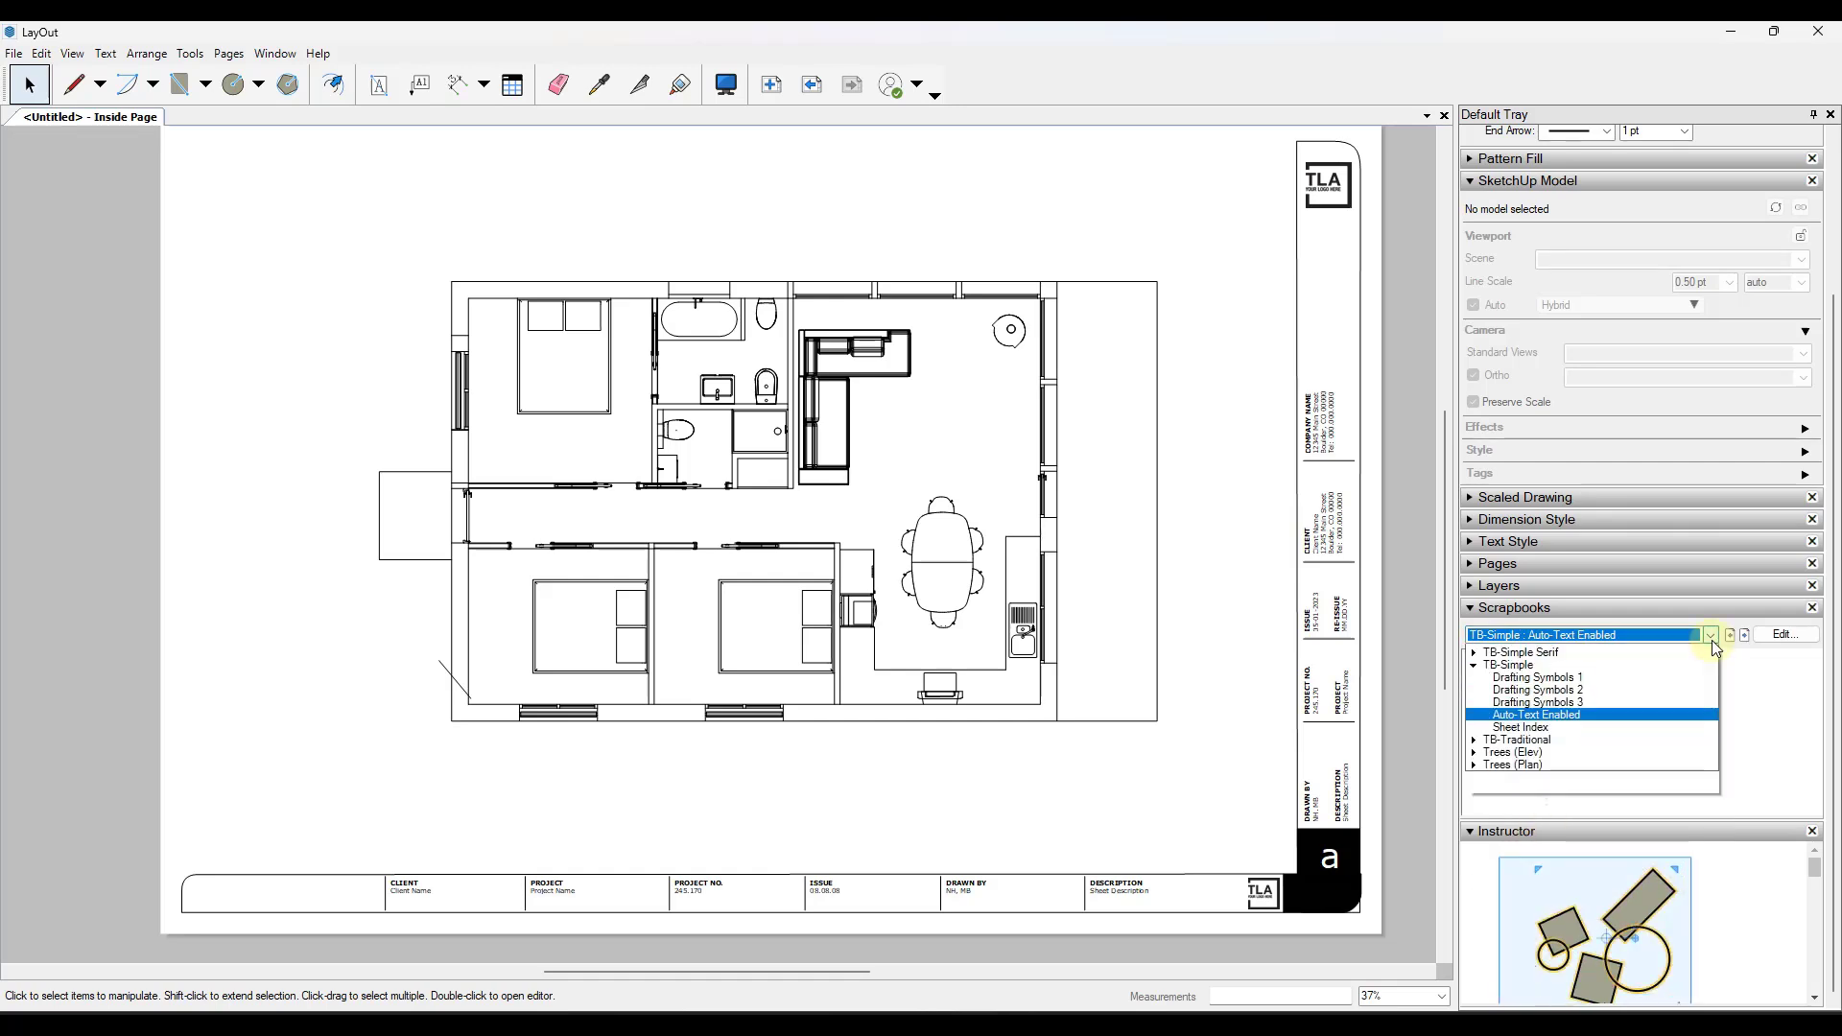
pyautogui.click(1589, 732)
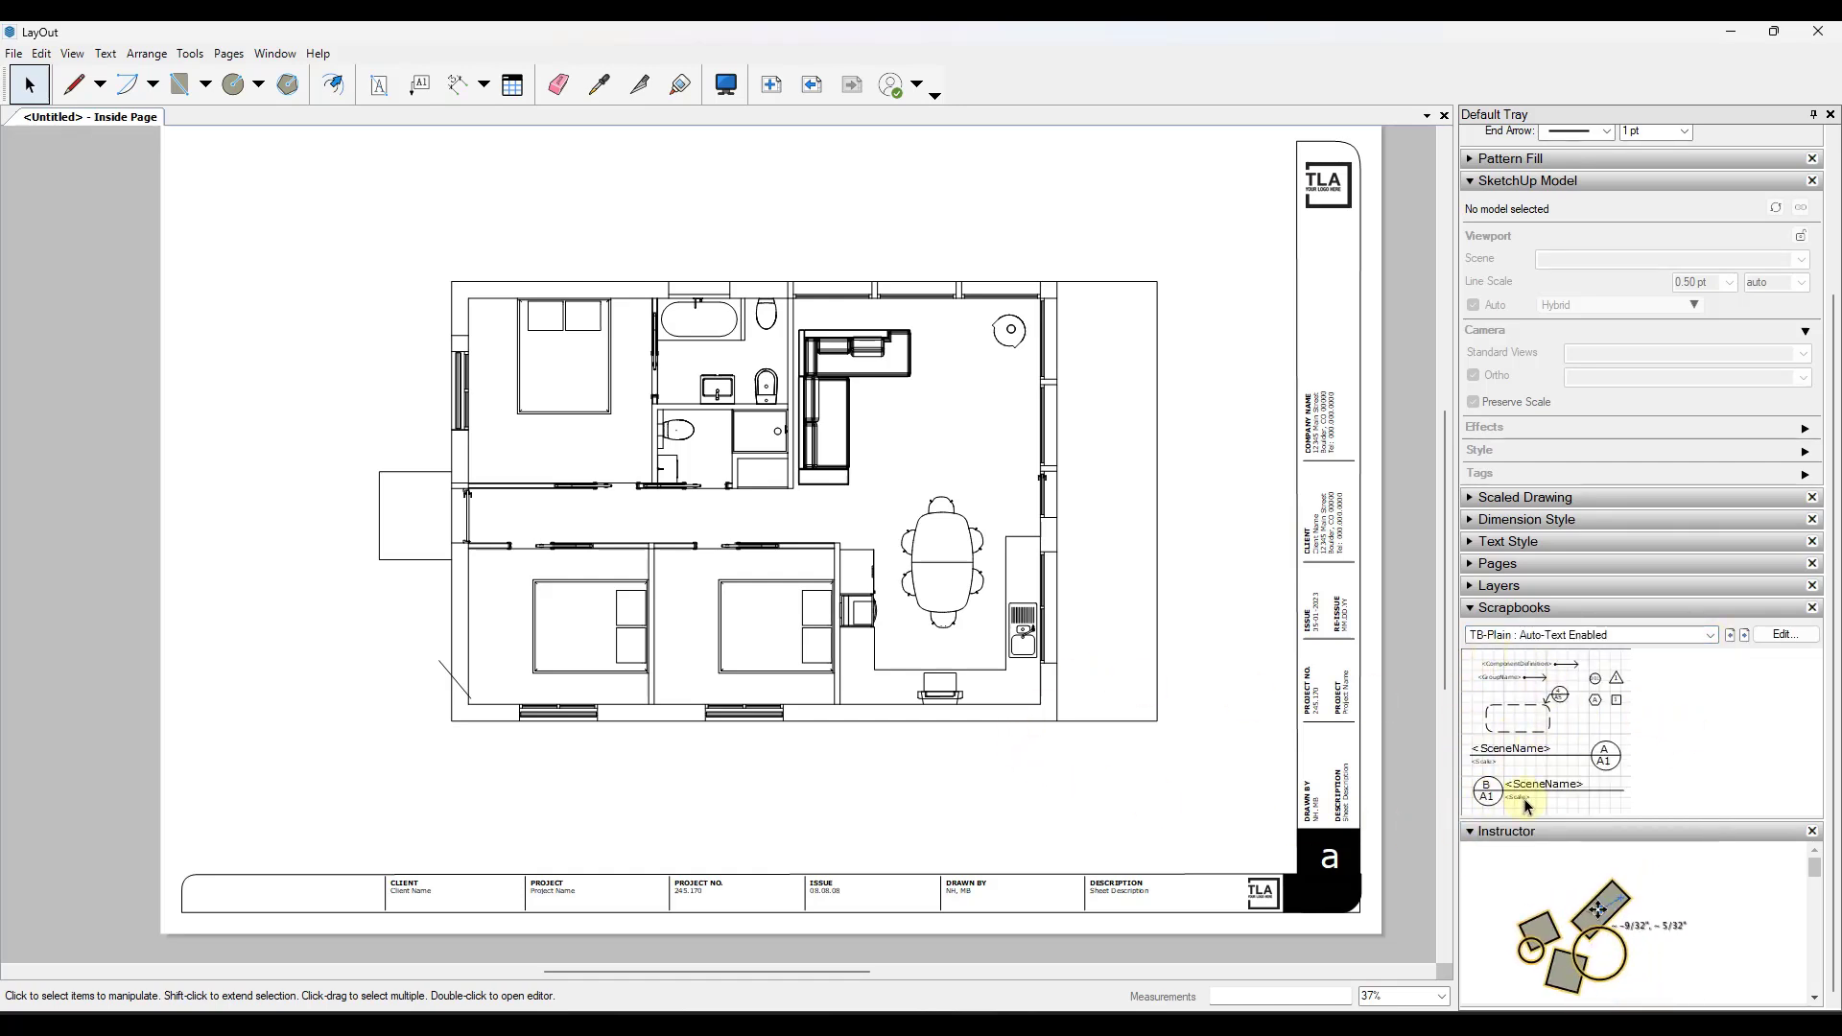
pyautogui.moveTo(1077, 799); pyautogui.dragTo(523, 799)
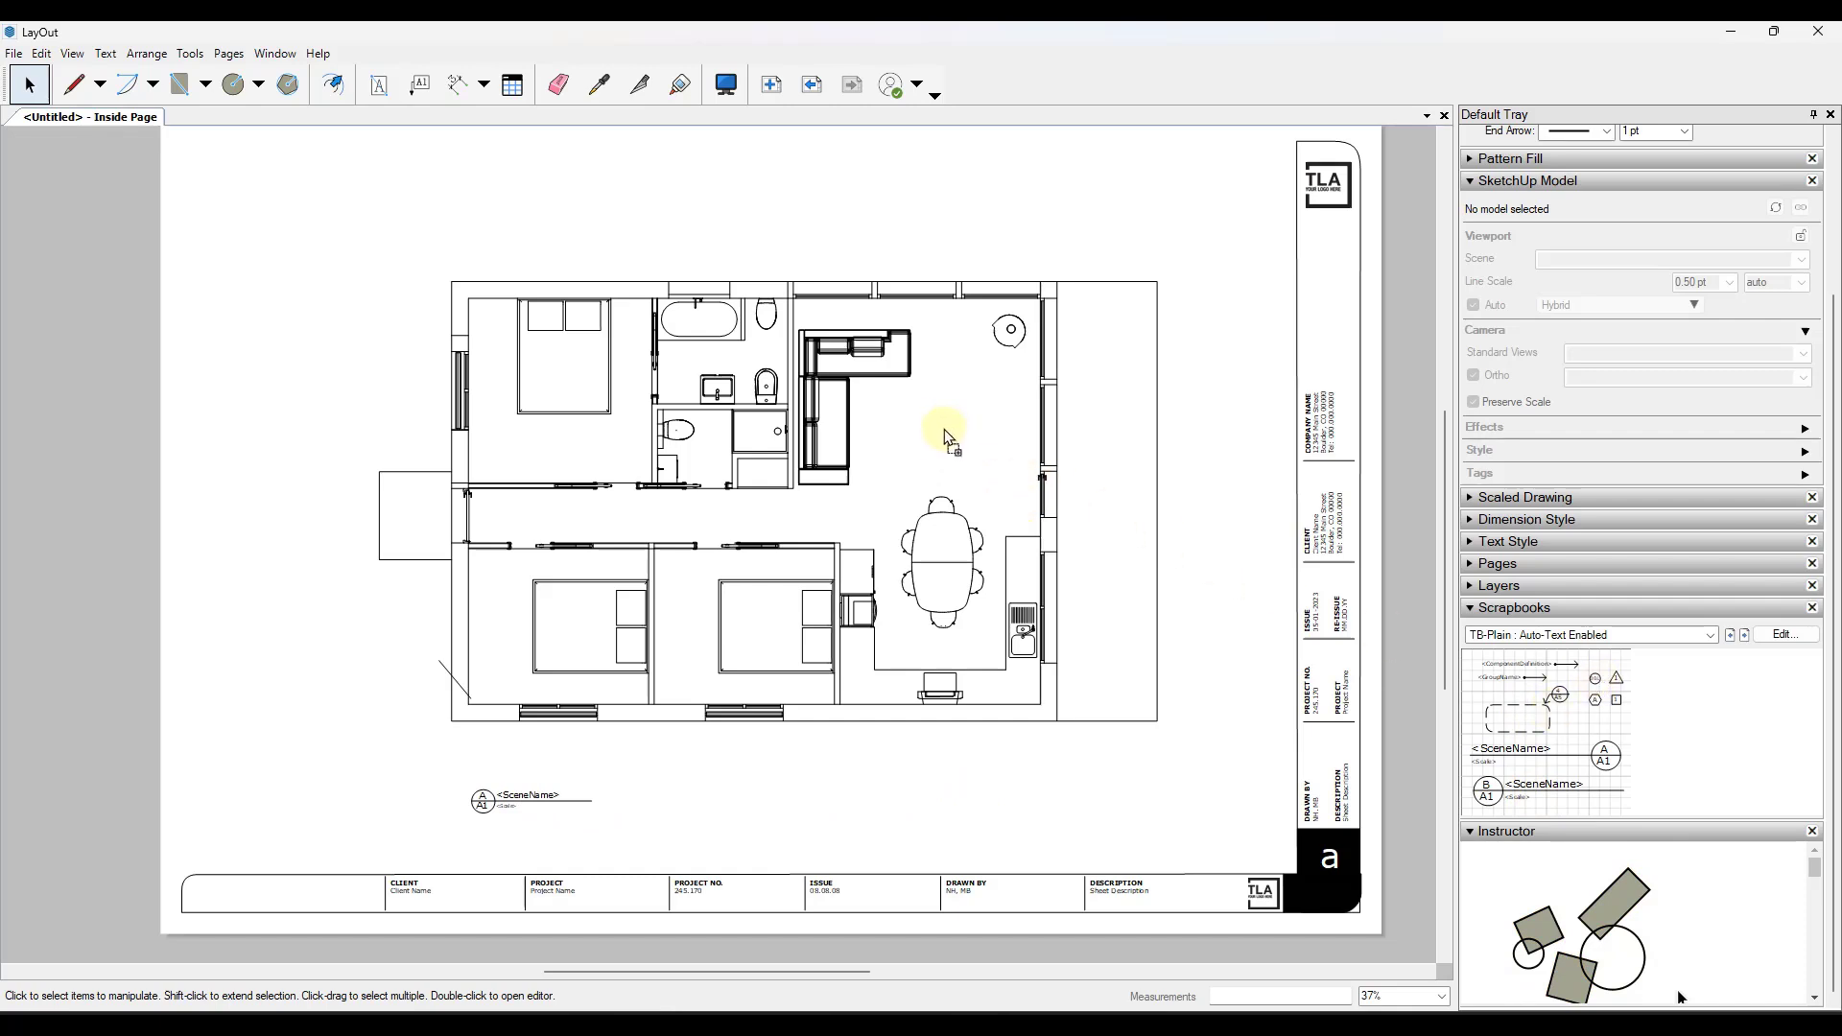
# - Open the callout group and replace its <SceneName> placeholder with 'Floor Plan'
pyautogui.scroll(1, 948, 429)
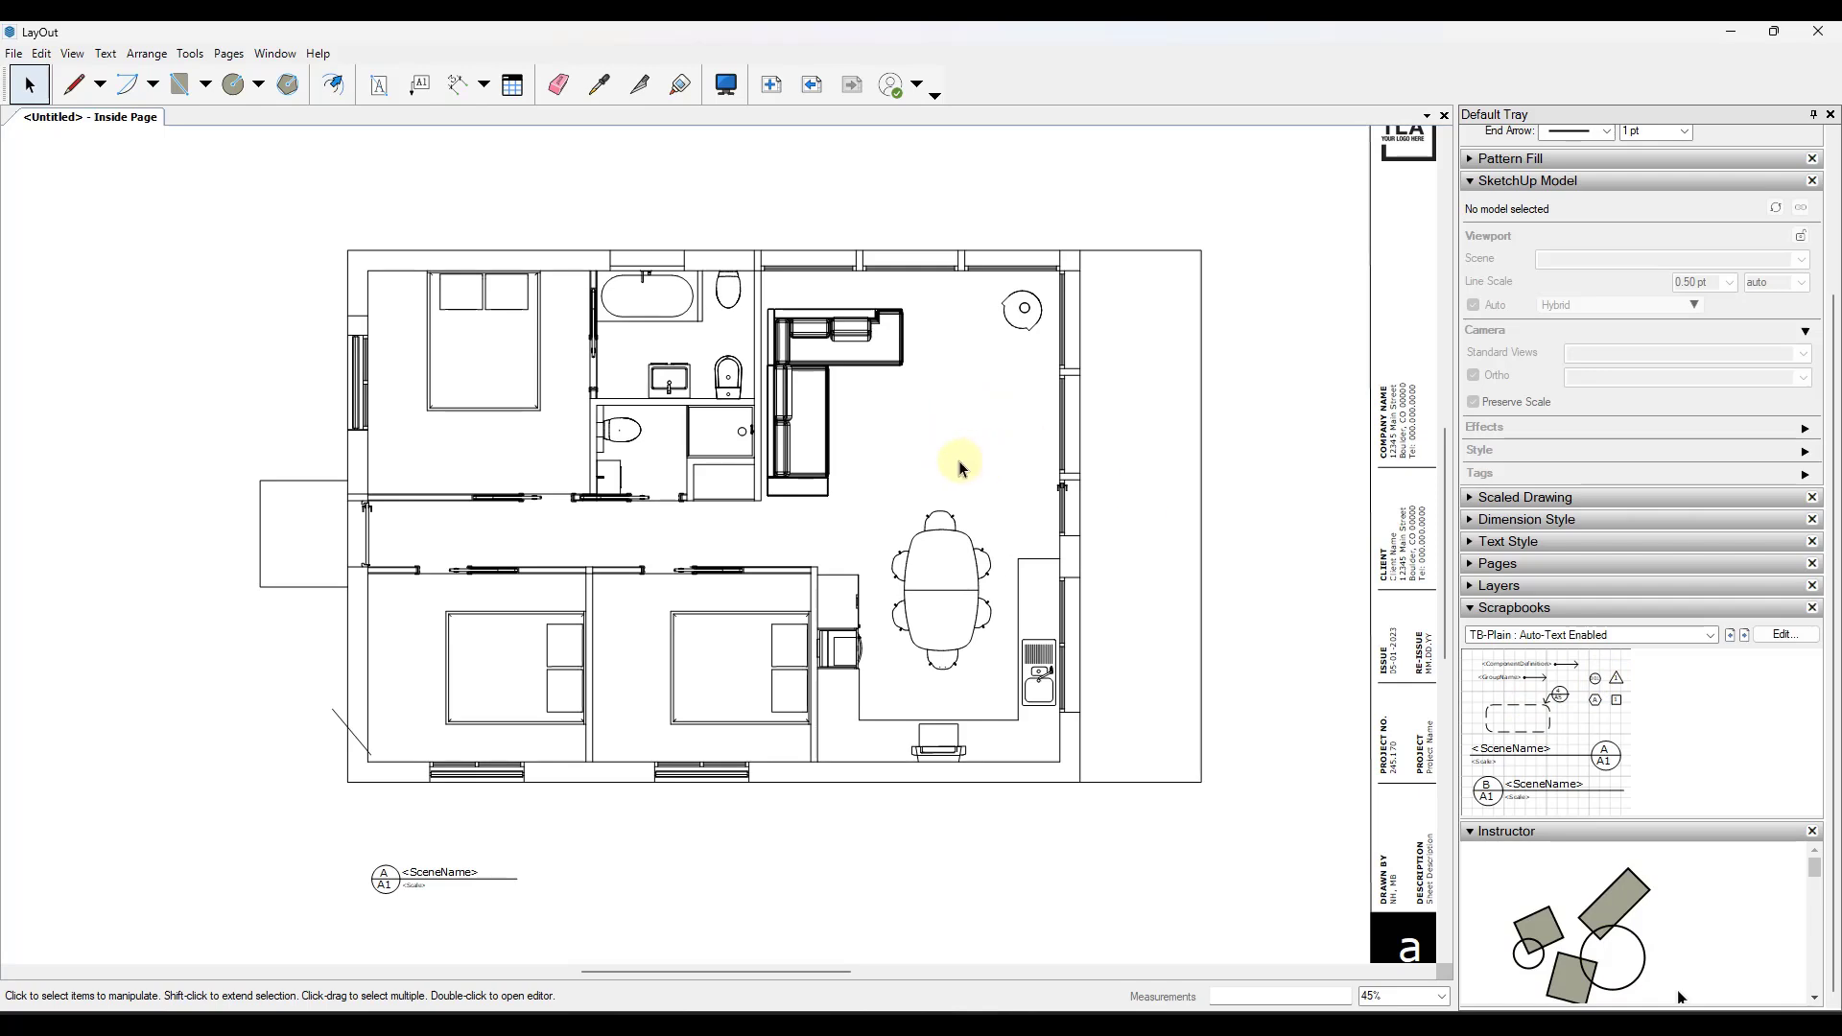
pyautogui.scroll(-1, 959, 463)
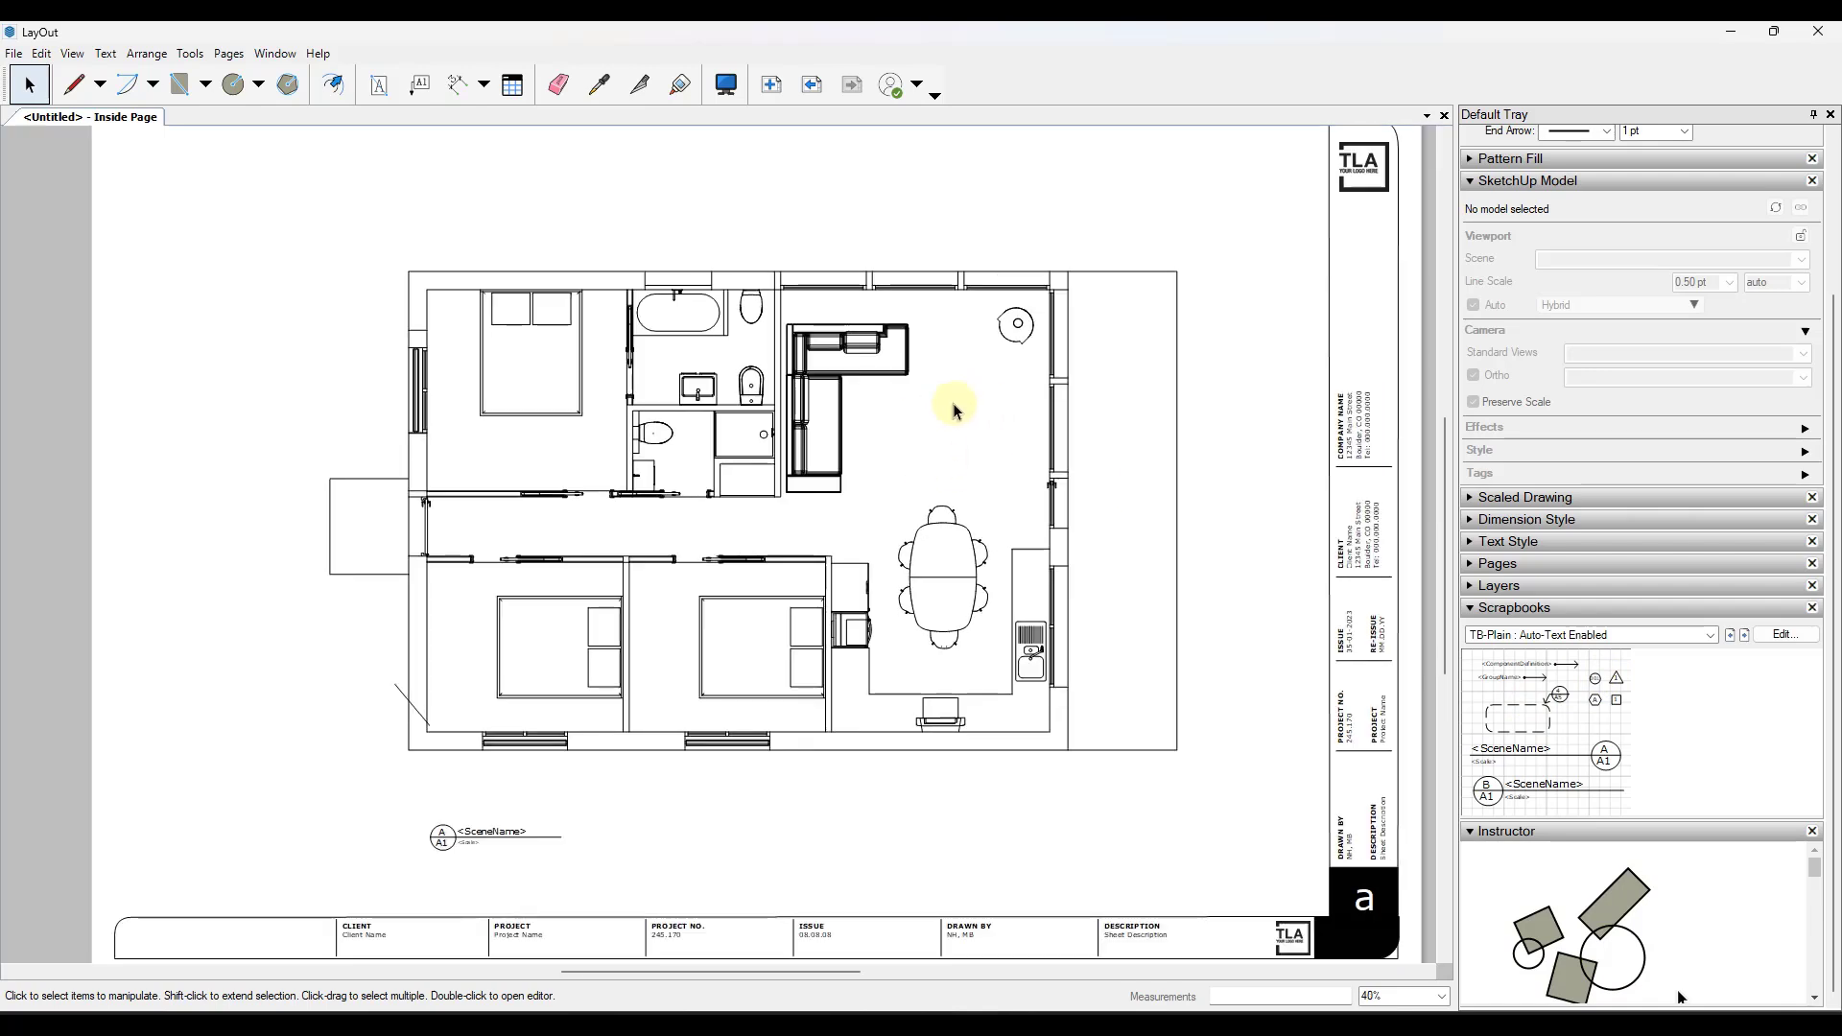
pyautogui.moveTo(388, 771); pyautogui.dragTo(633, 863)
pyautogui.scroll(6, 542, 858)
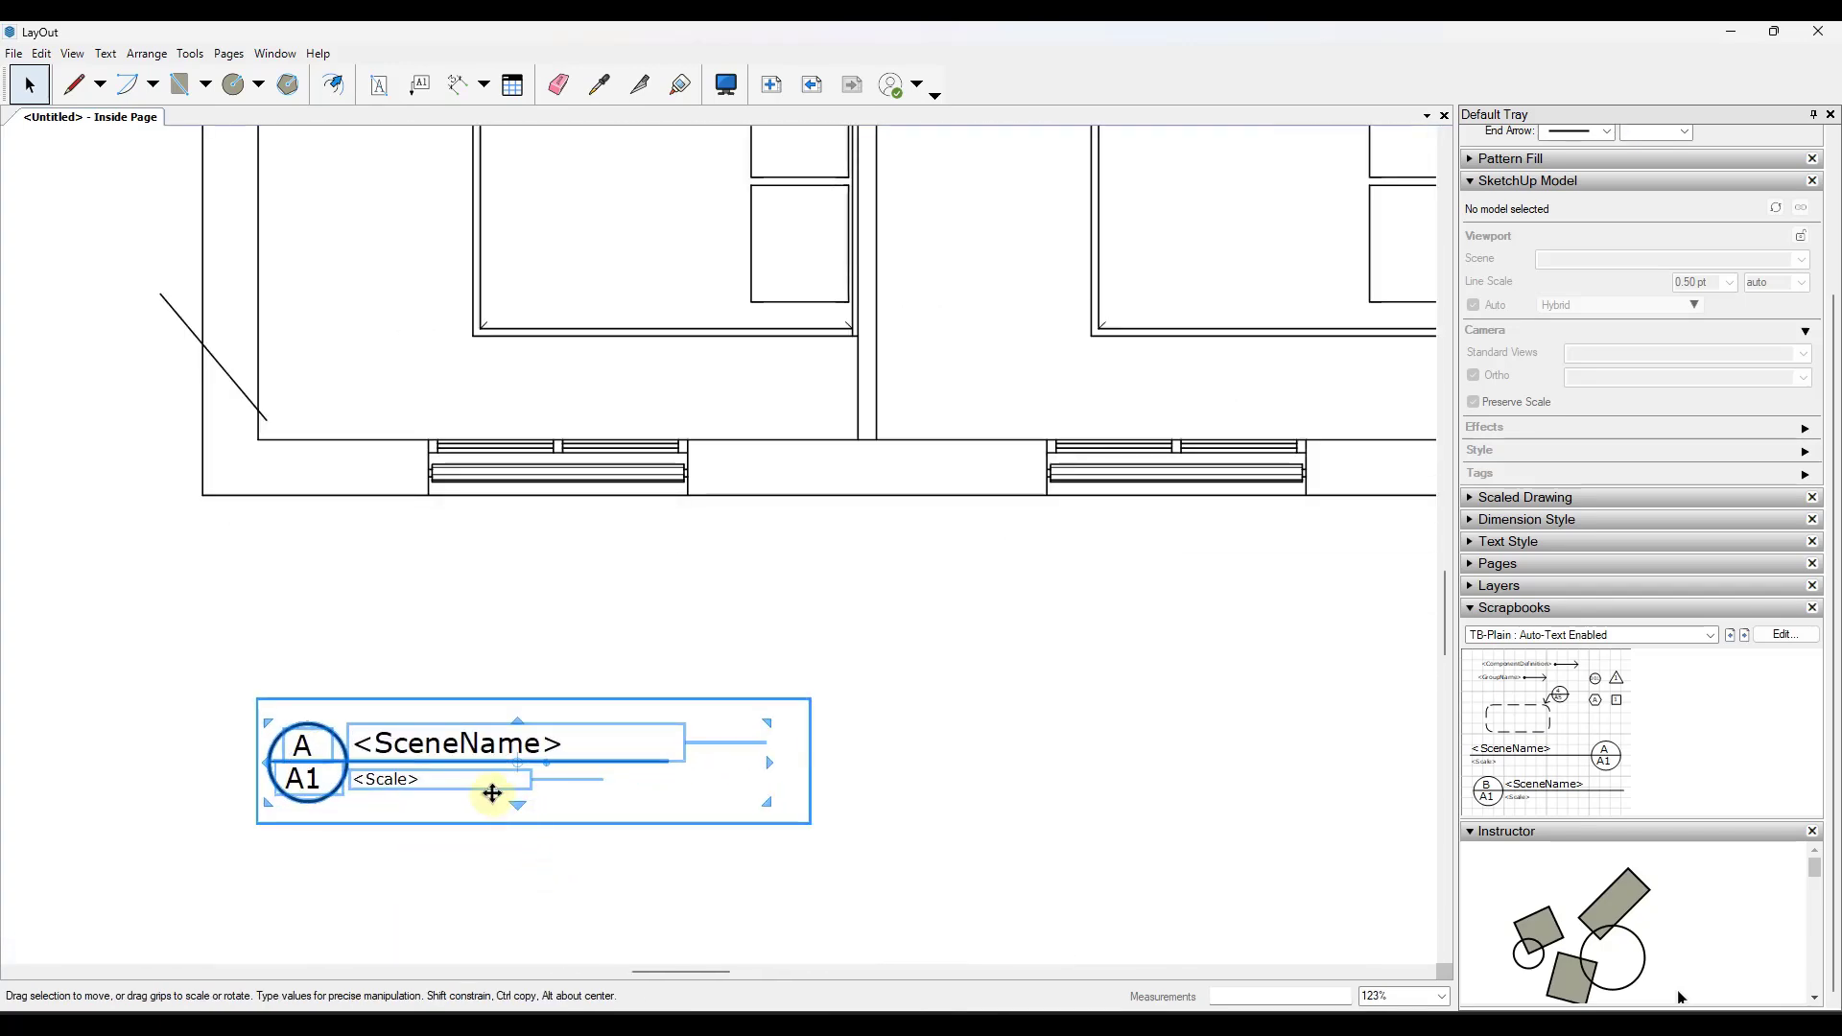
pyautogui.click(508, 860)
pyautogui.doubleClick(495, 752)
pyautogui.doubleClick(512, 745)
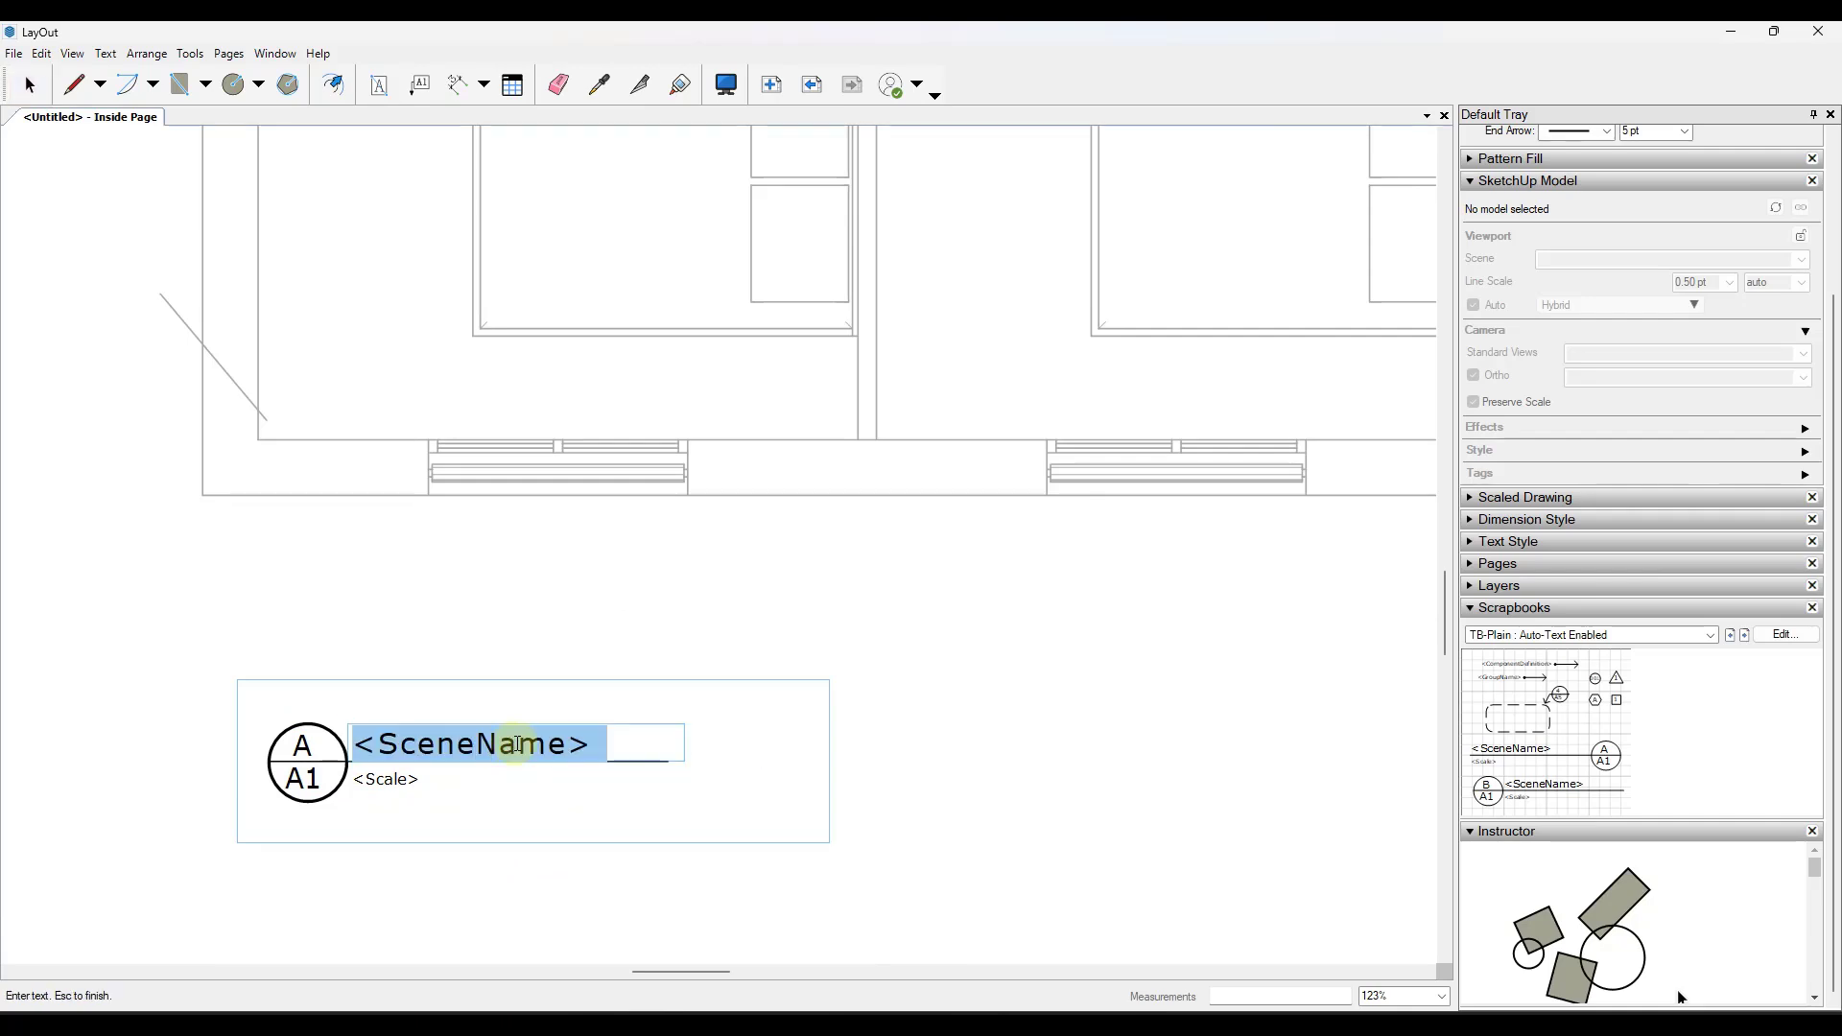
pyautogui.write('Floor P')
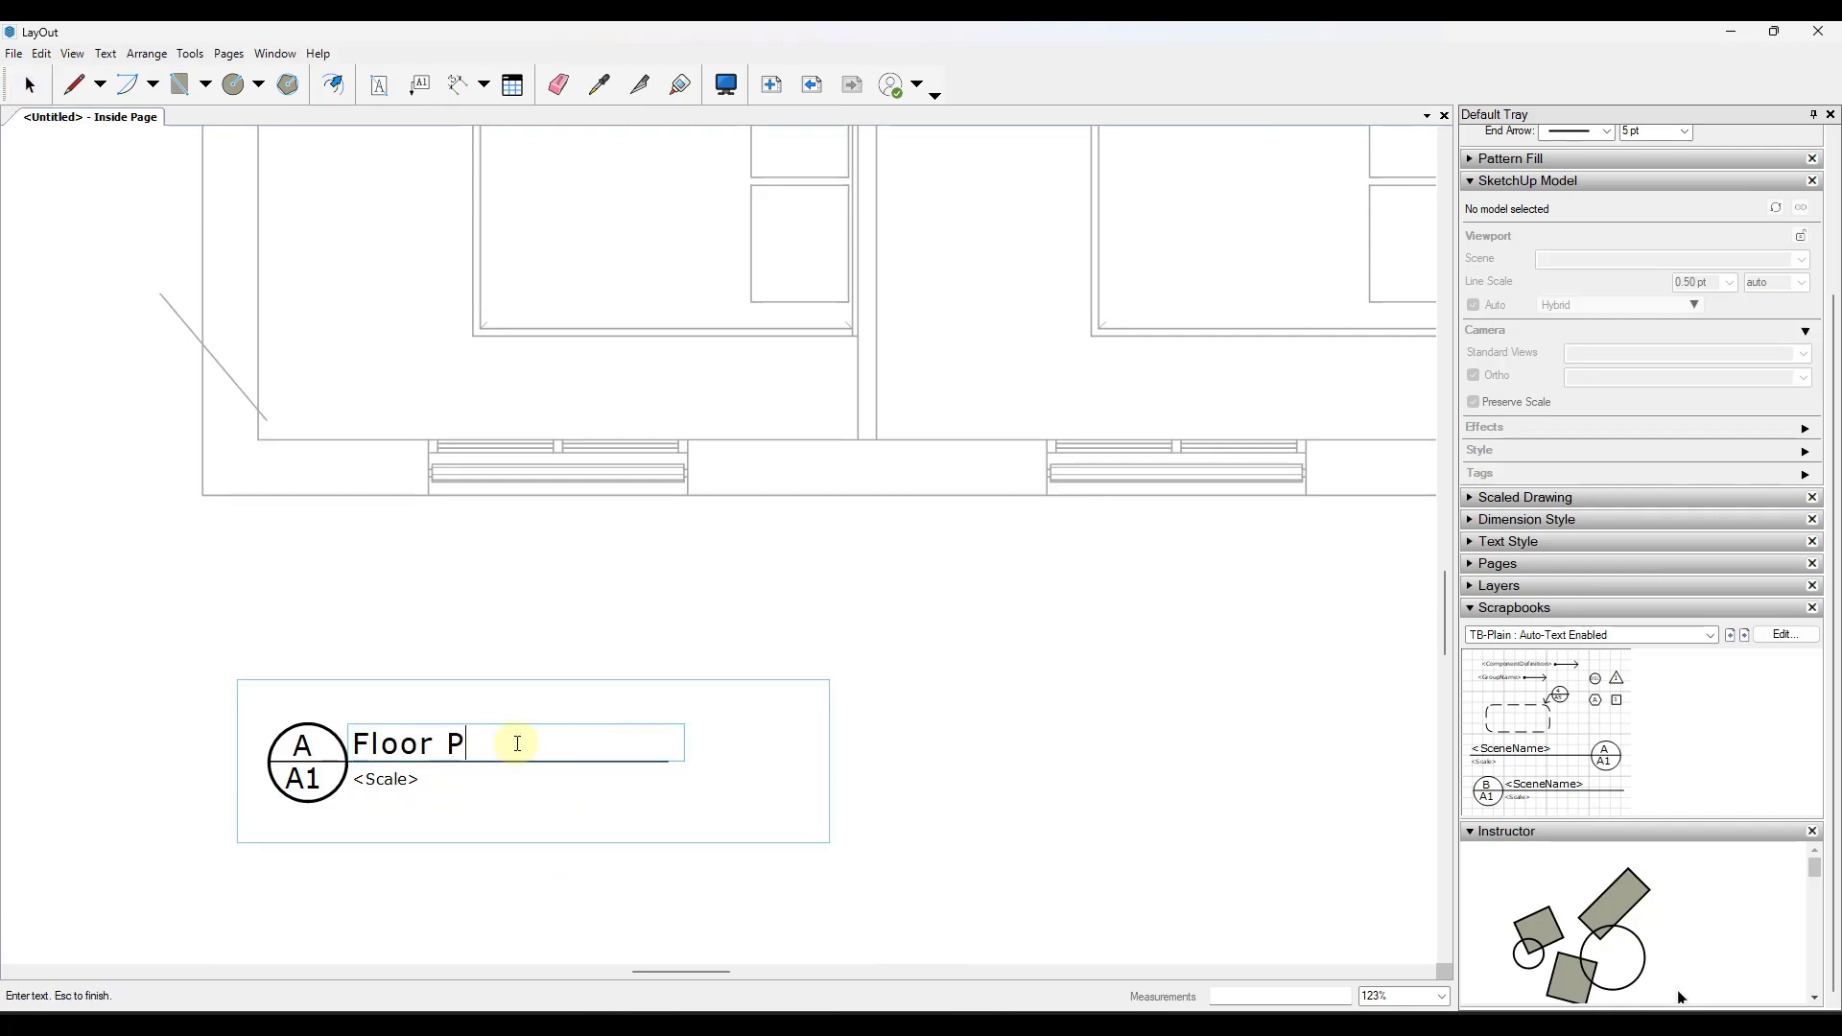
pyautogui.click(396, 780)
# - Replace the <Scale> placeholder with 1/2" = 1'0"
pyautogui.doubleClick(395, 780)
pyautogui.write('1/2" = 1\'0"')
pyautogui.press('Escape')
pyautogui.scroll(-5, 473, 699)
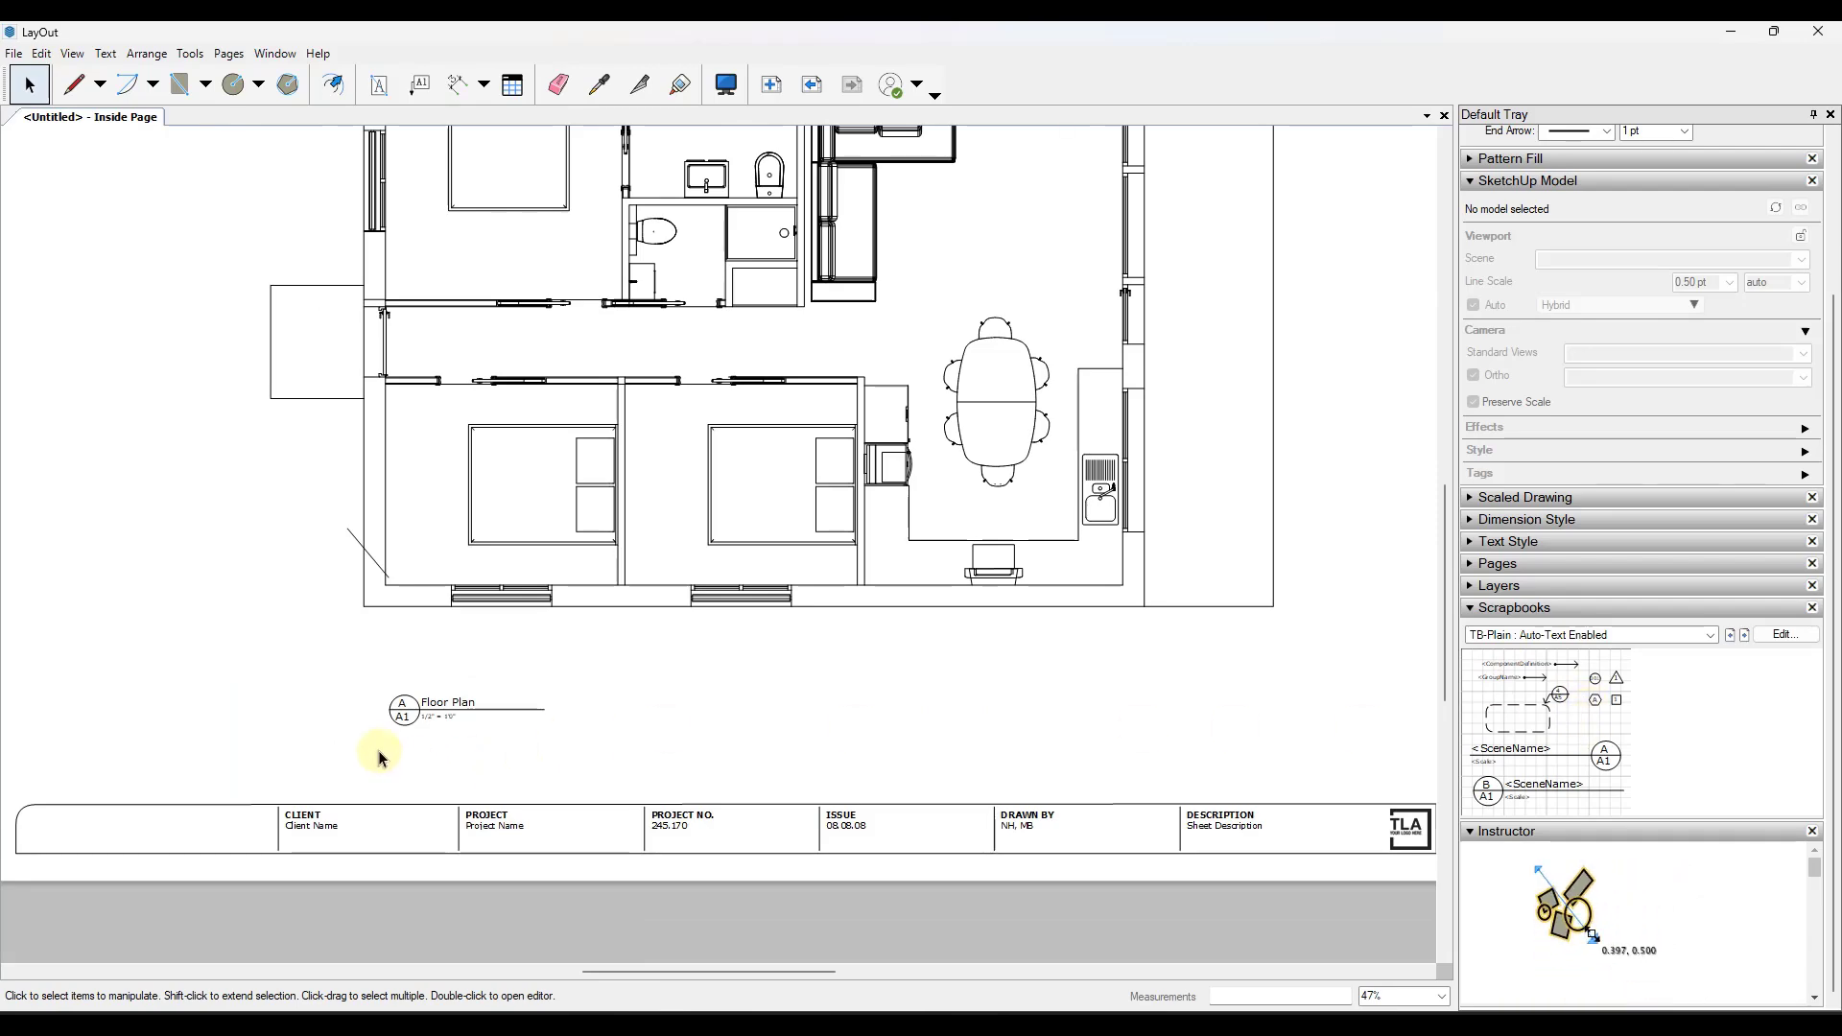
# - Expand the Layers panel and cycle through every layer, ending with Default active
pyautogui.scroll(-2, 465, 693)
pyautogui.scroll(3, 446, 693)
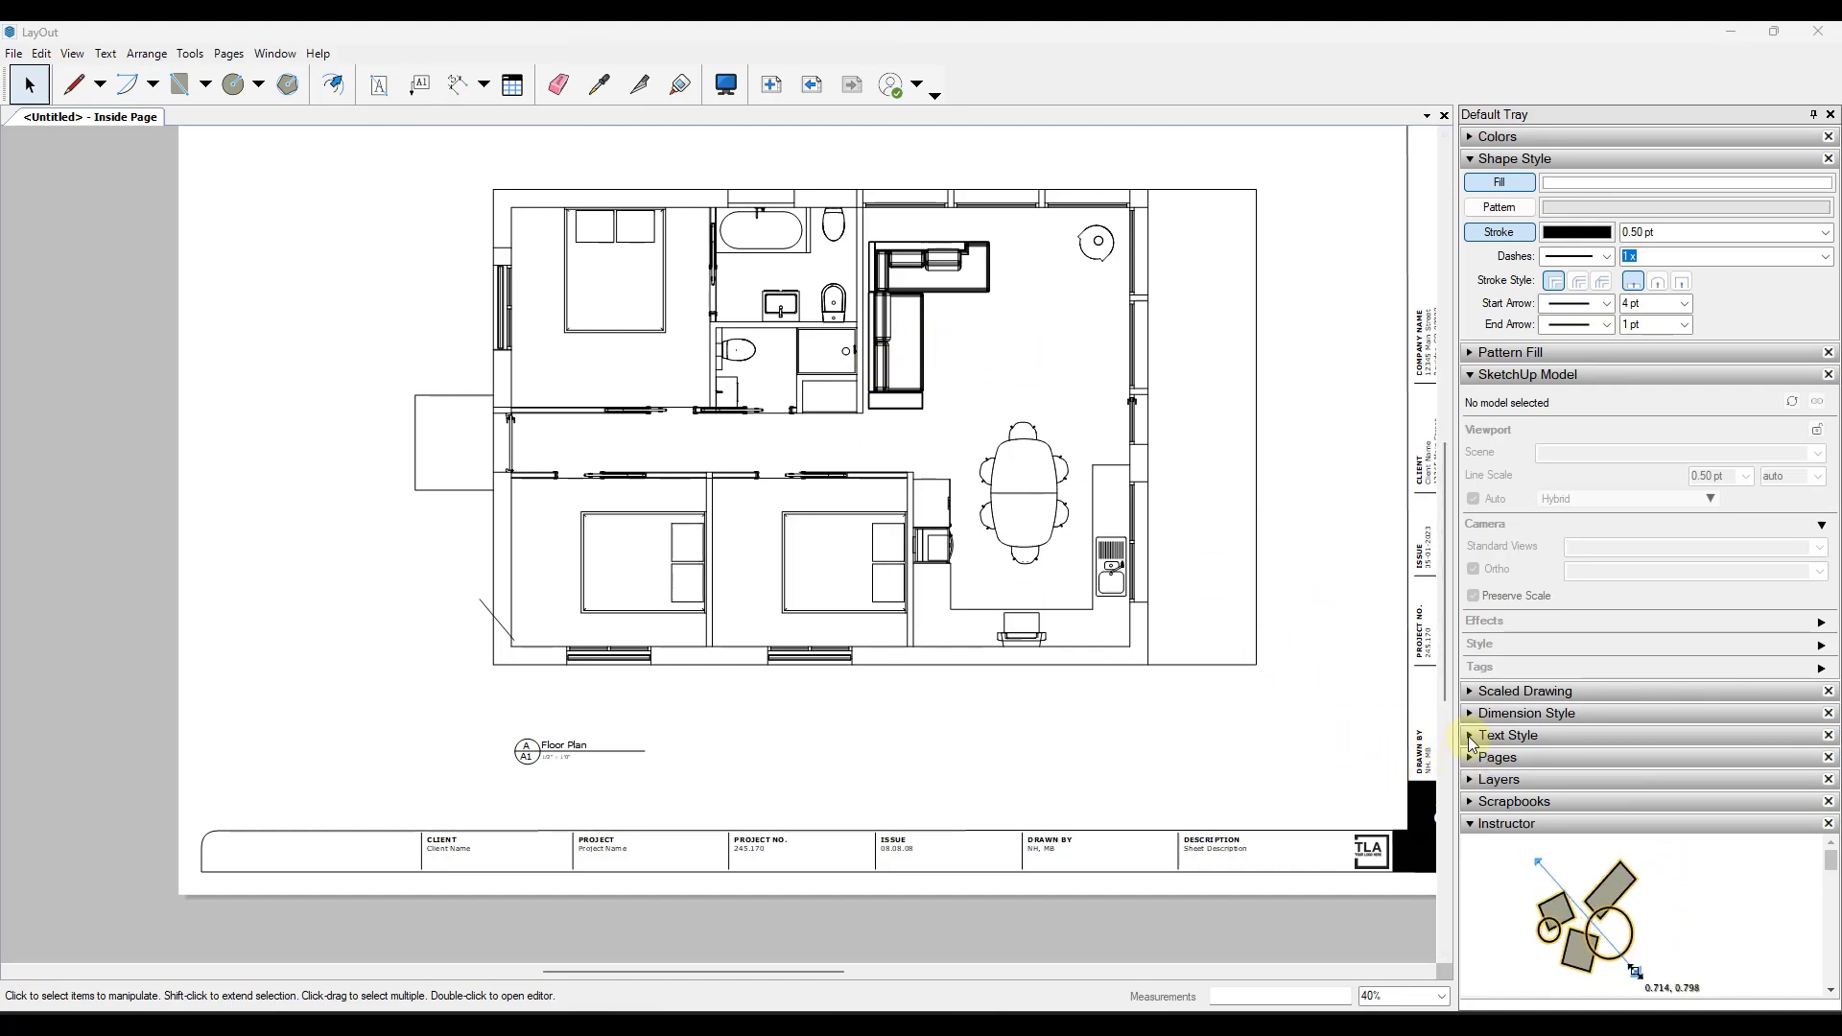
pyautogui.click(1470, 780)
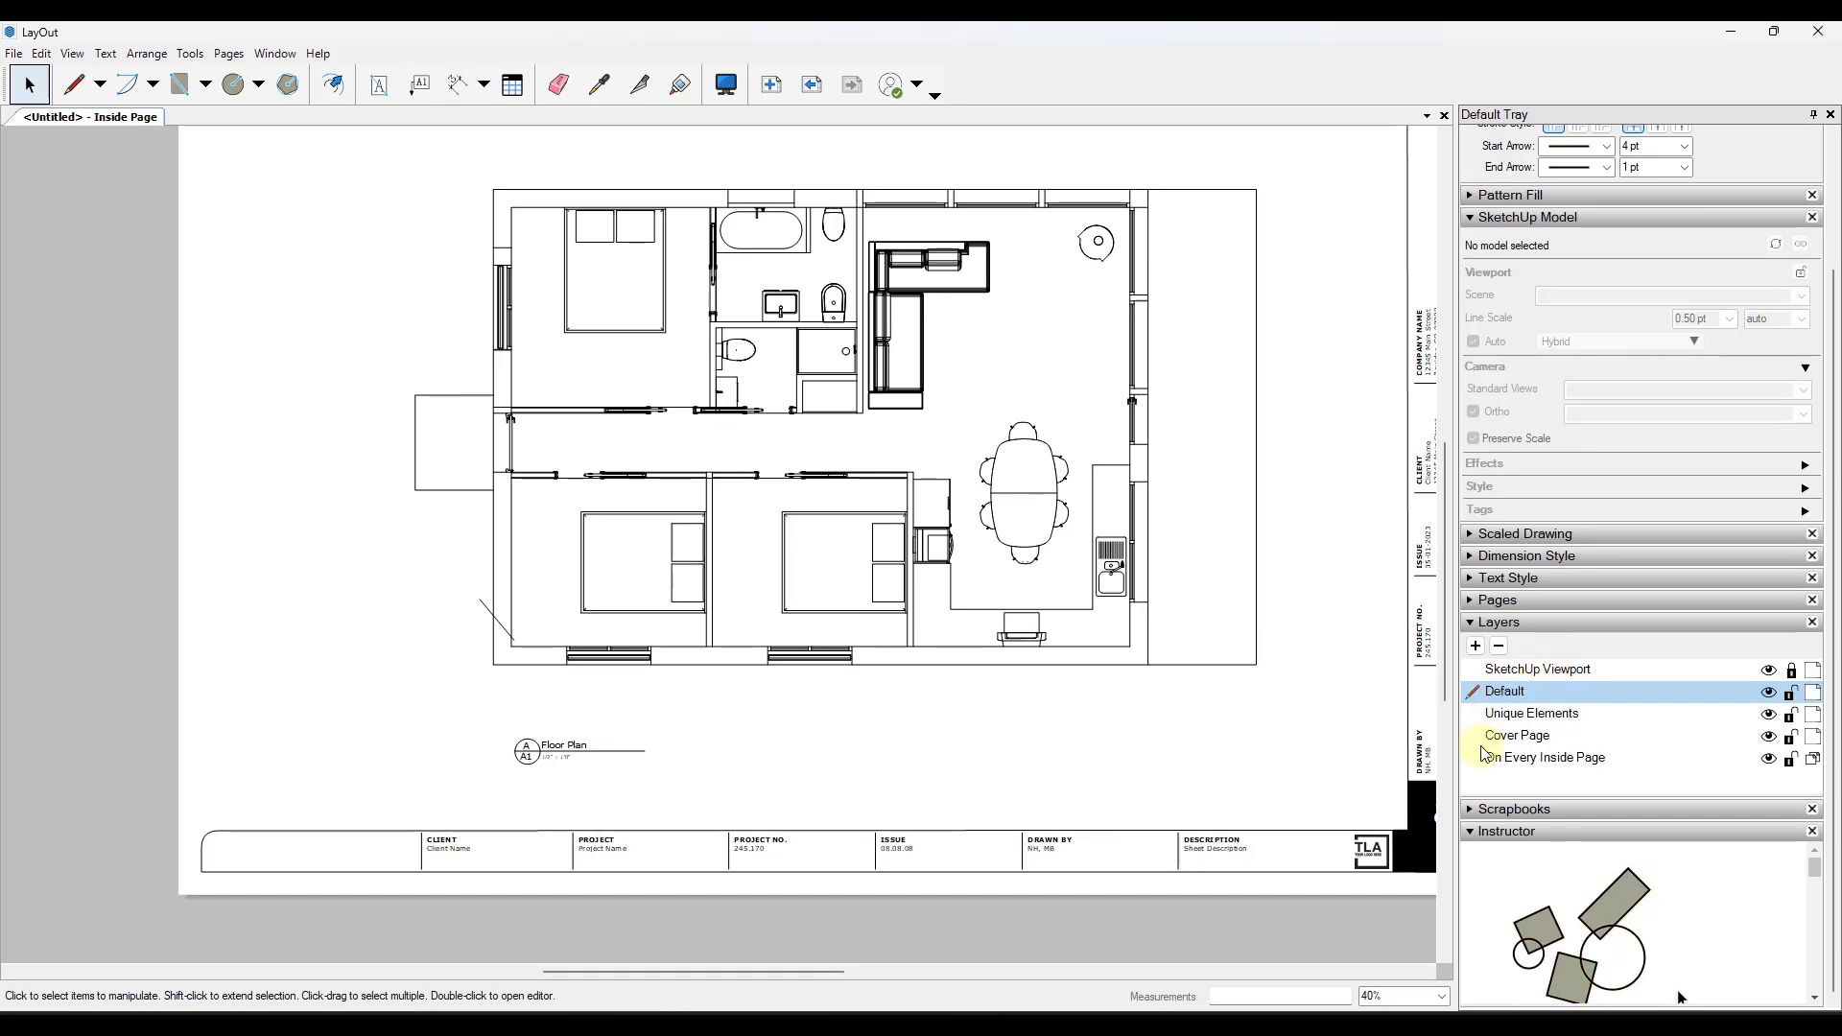
pyautogui.click(1512, 763)
pyautogui.click(1514, 735)
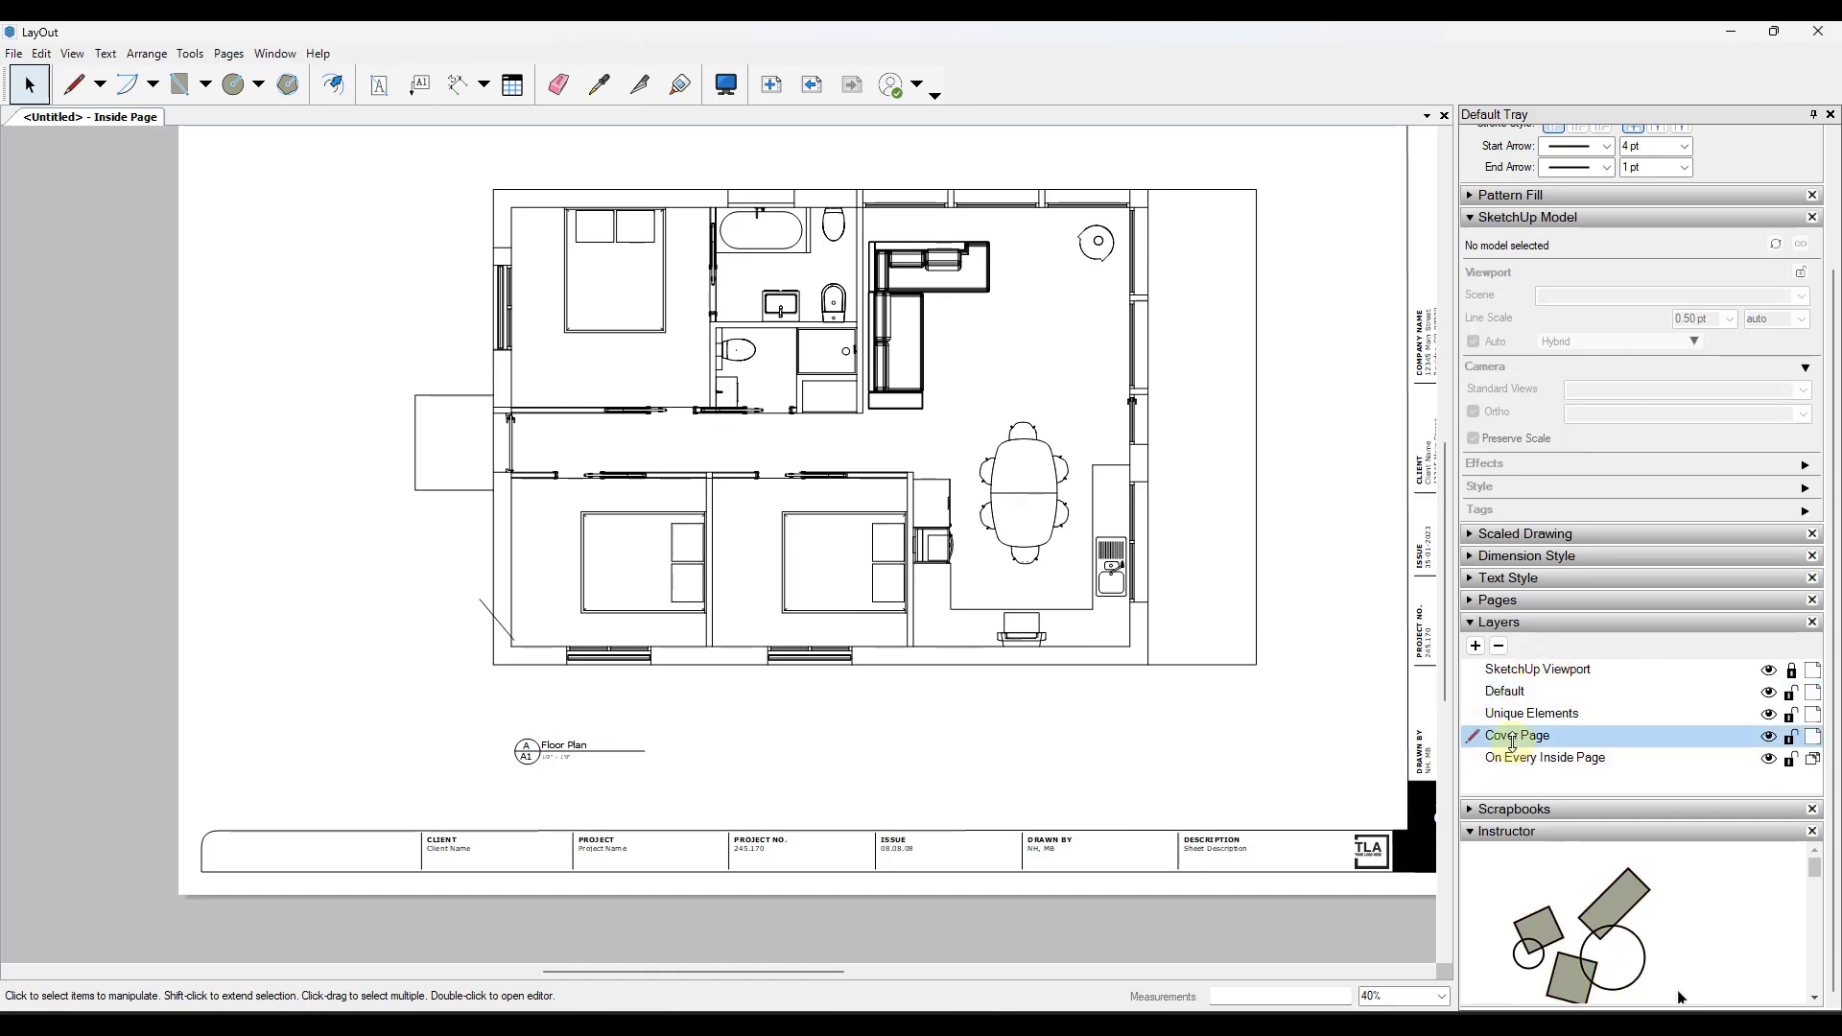
pyautogui.click(1513, 714)
pyautogui.click(1511, 692)
pyautogui.click(1511, 672)
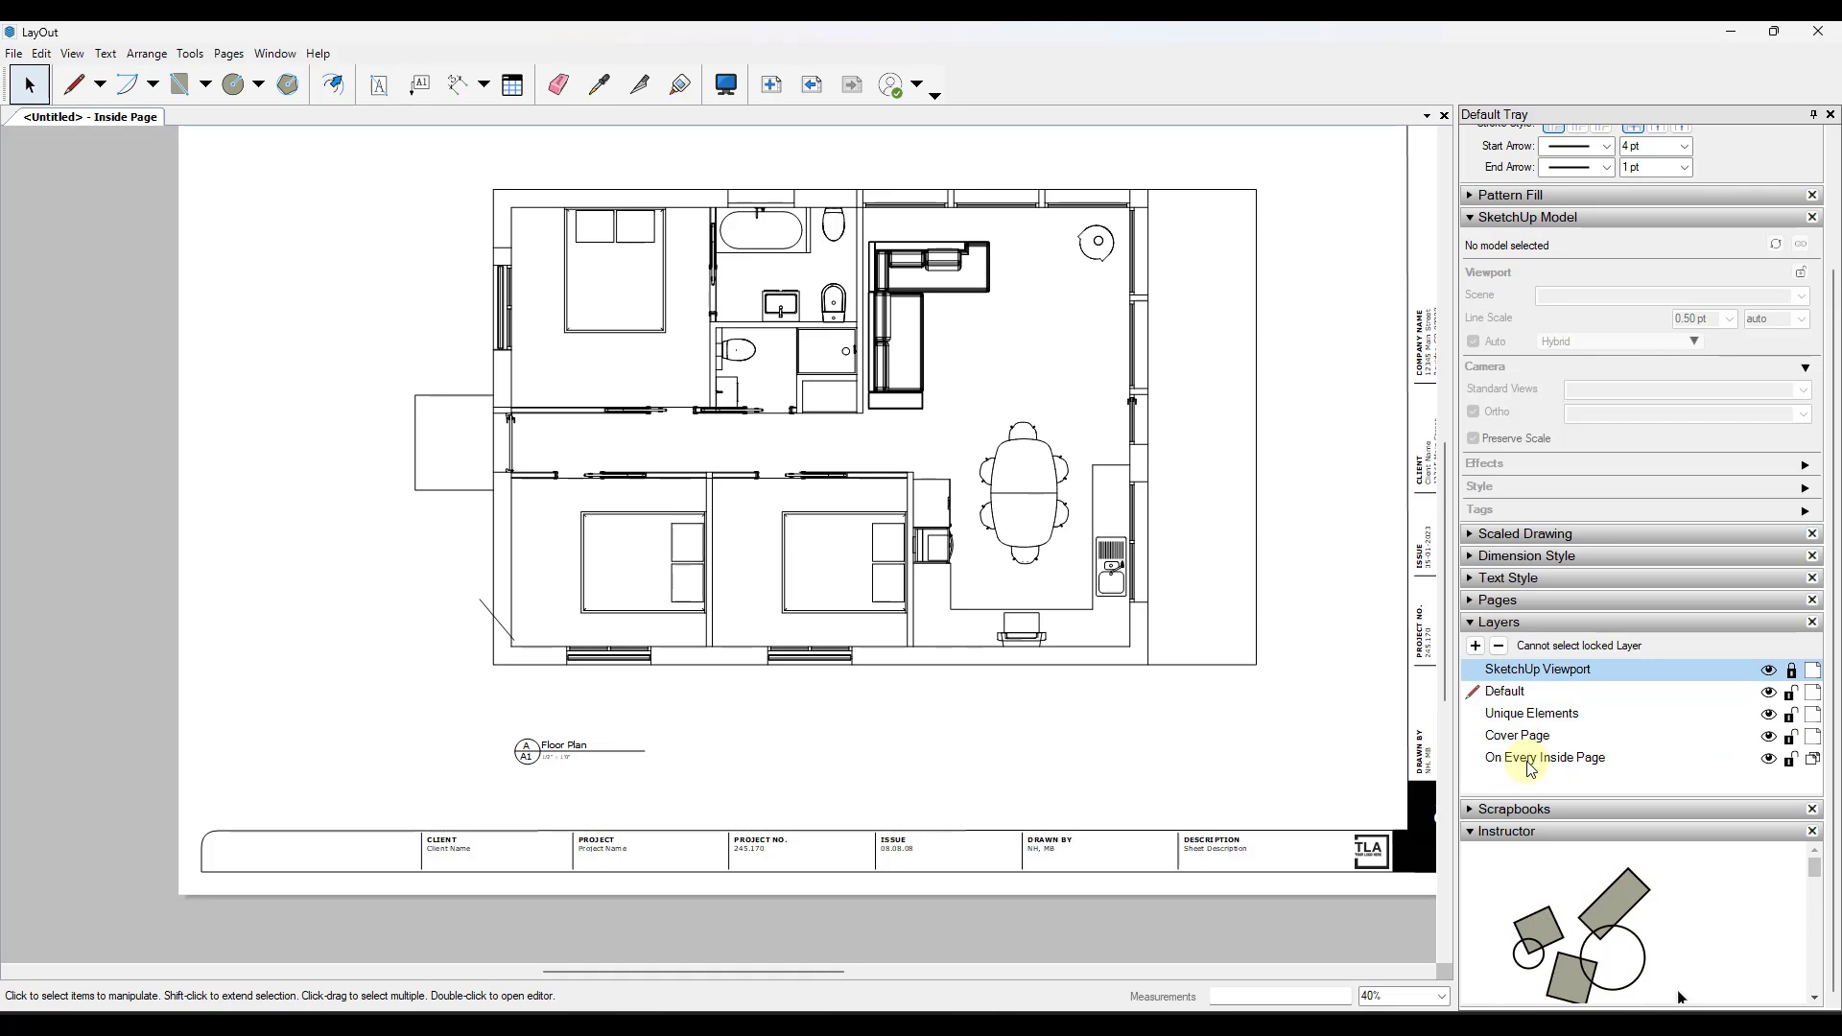
pyautogui.click(1527, 763)
pyautogui.click(1514, 736)
pyautogui.click(1514, 713)
pyautogui.click(1509, 691)
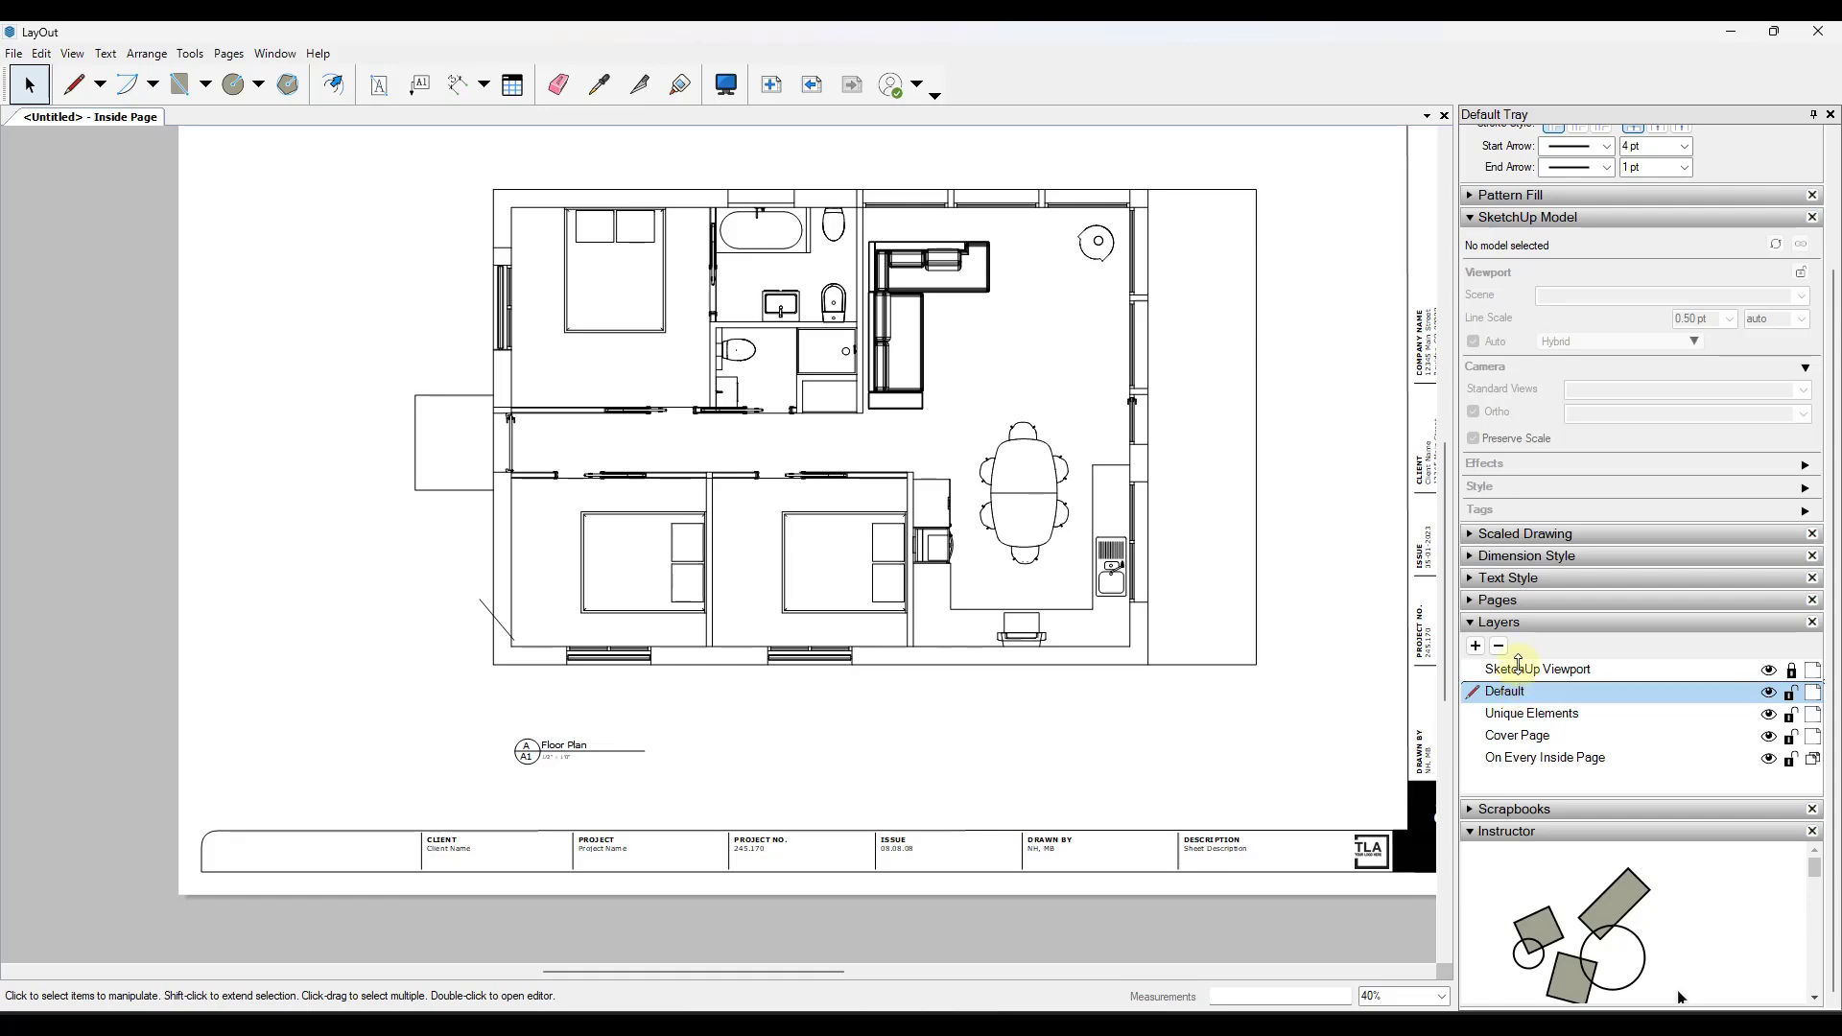
# - Move the Default layer to the top and shift the 001 tag down-left, away from 002
pyautogui.moveTo(1517, 660); pyautogui.dragTo(1517, 660)
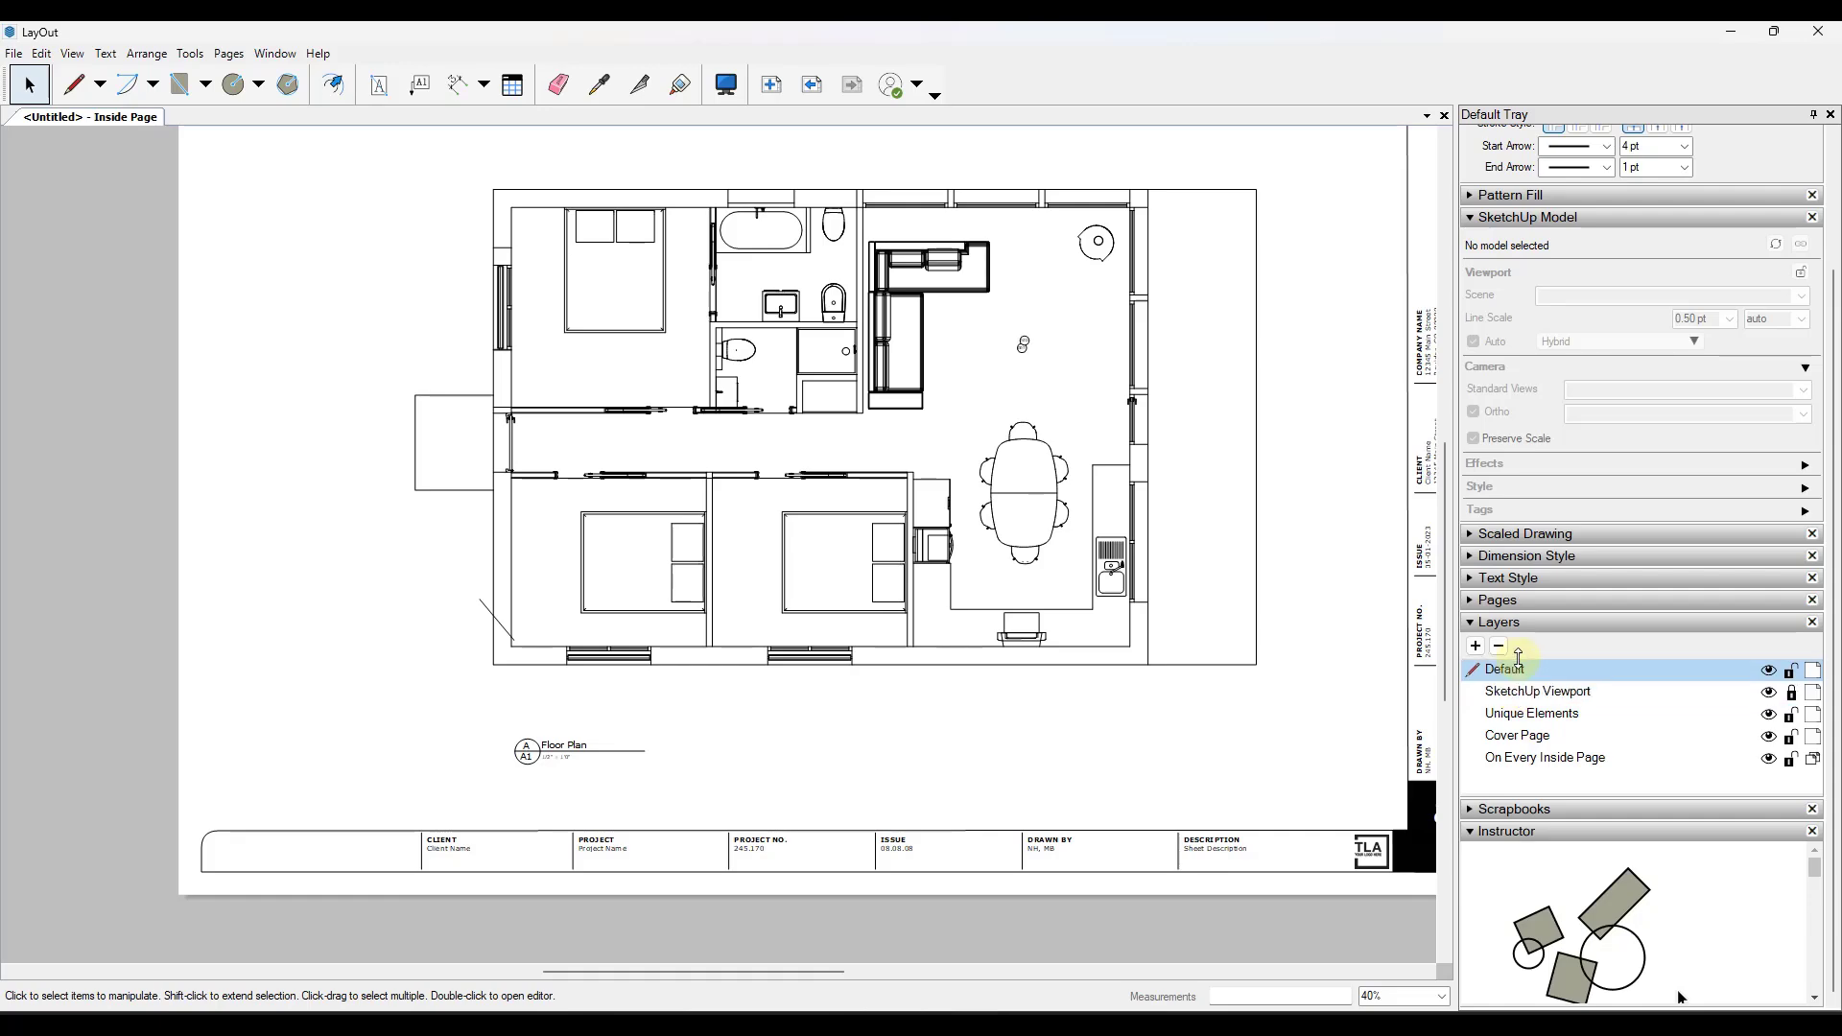
pyautogui.scroll(7, 1004, 347)
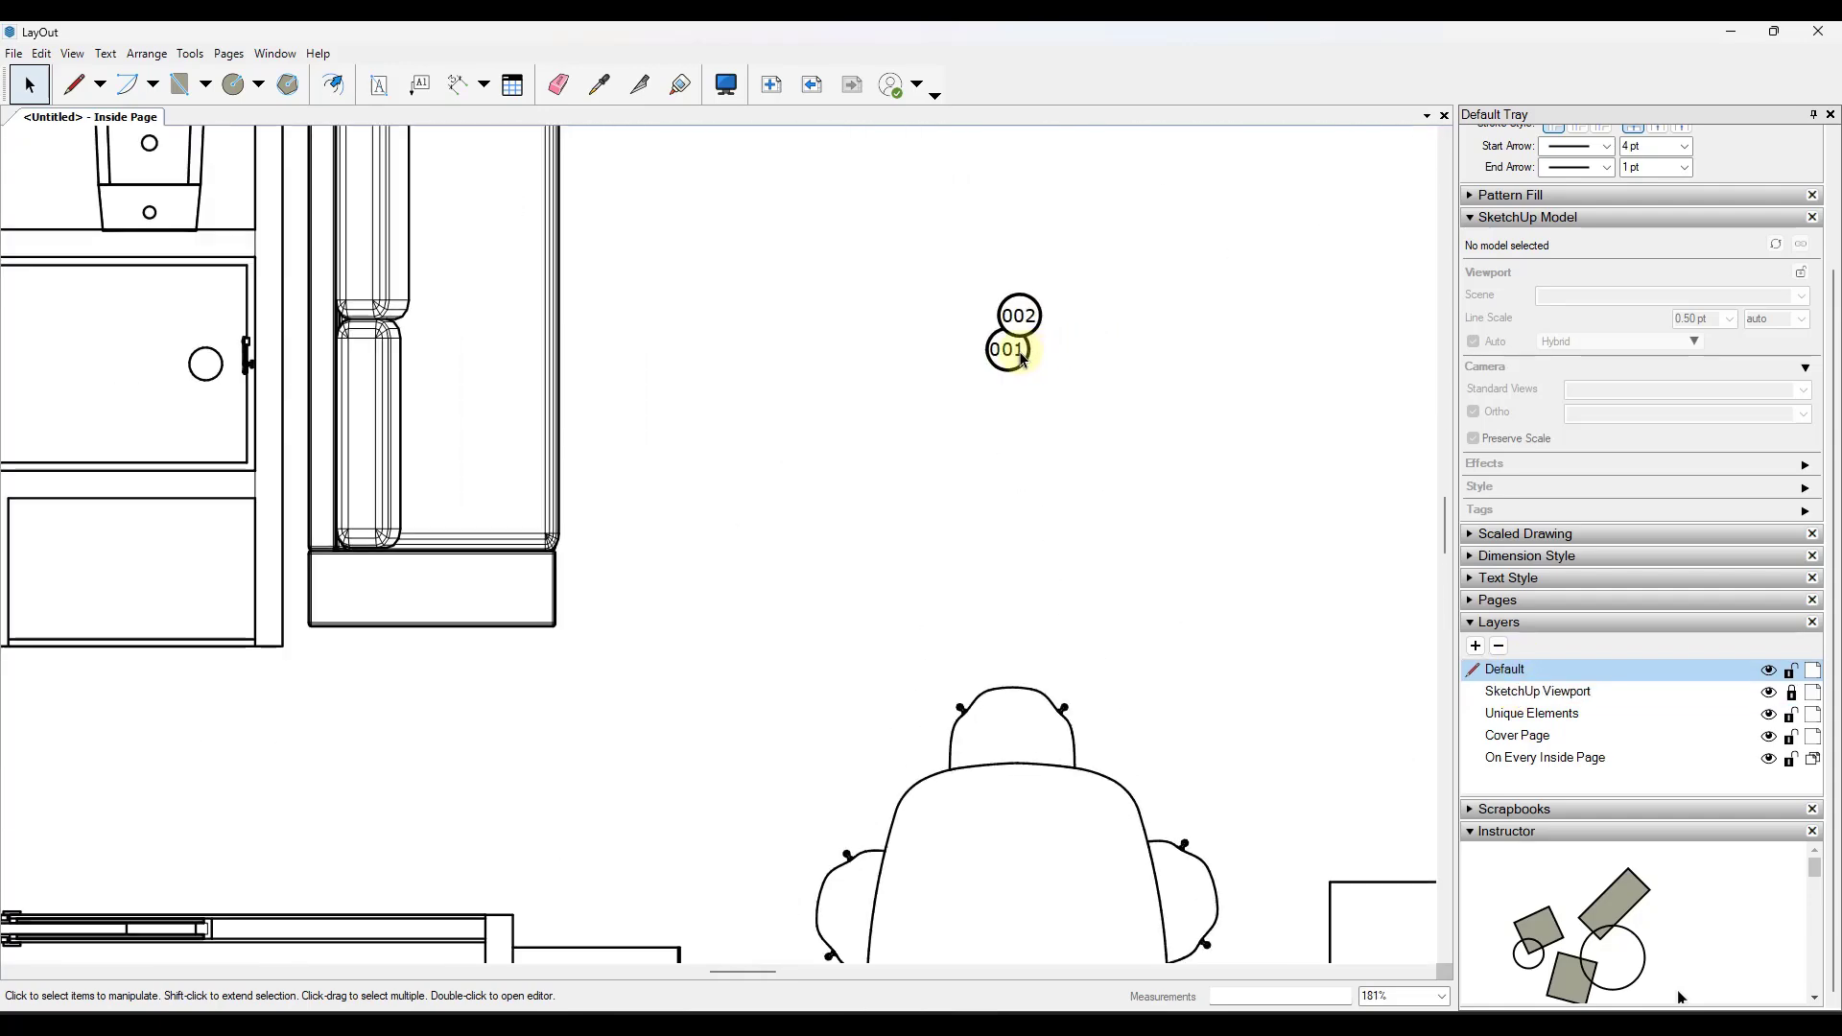
pyautogui.click(1014, 351)
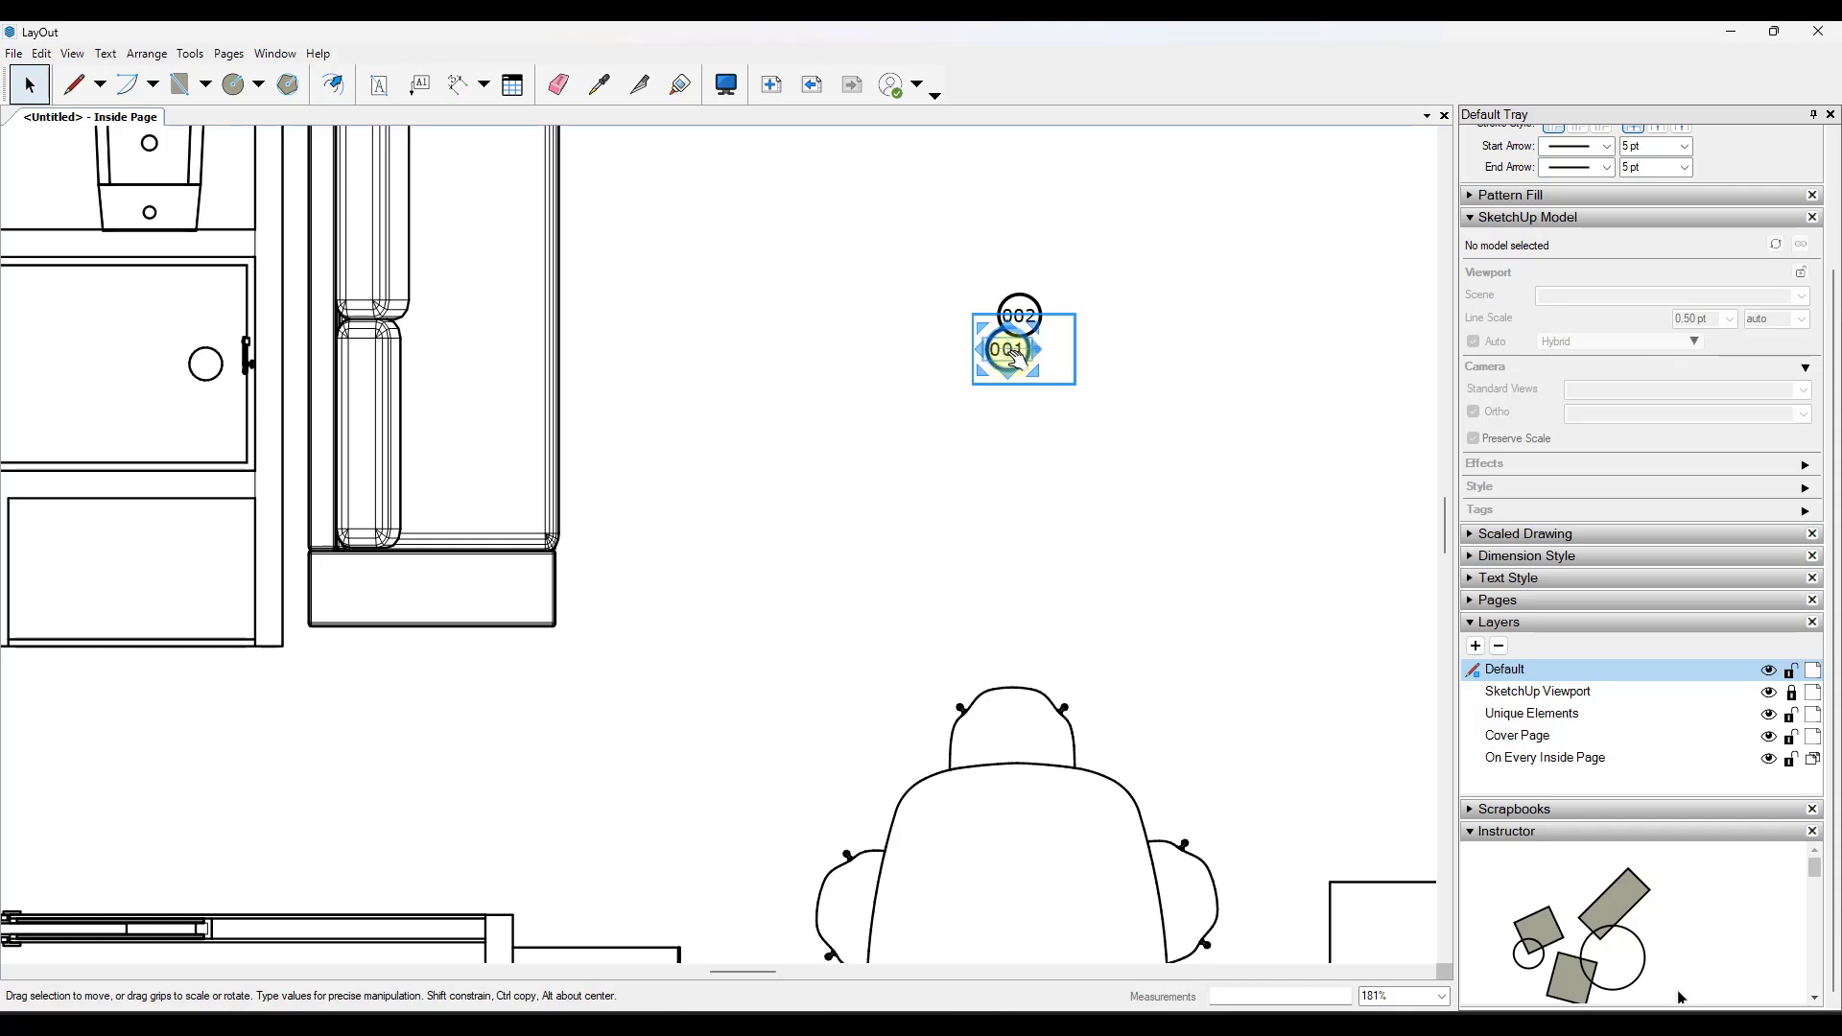
pyautogui.doubleClick(1004, 372)
pyautogui.press('Escape')
pyautogui.moveTo(1025, 355); pyautogui.dragTo(795, 474)
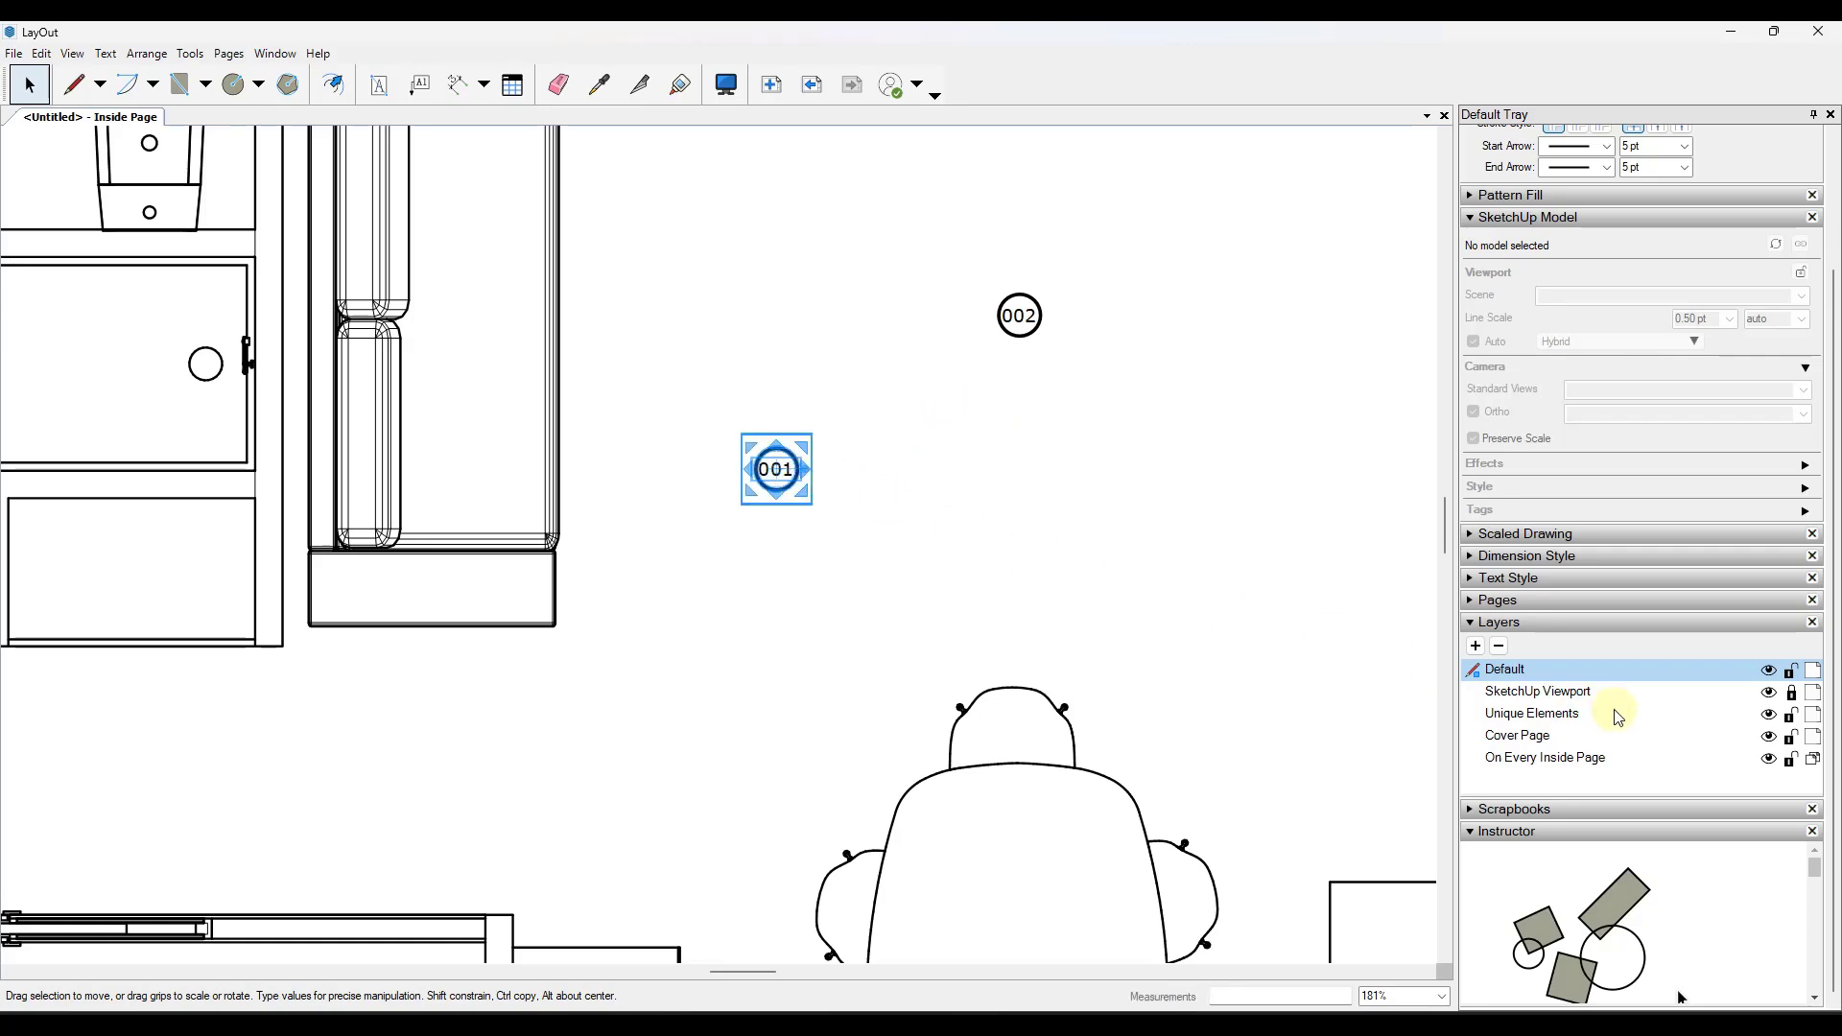
pyautogui.scroll(-4, 946, 628)
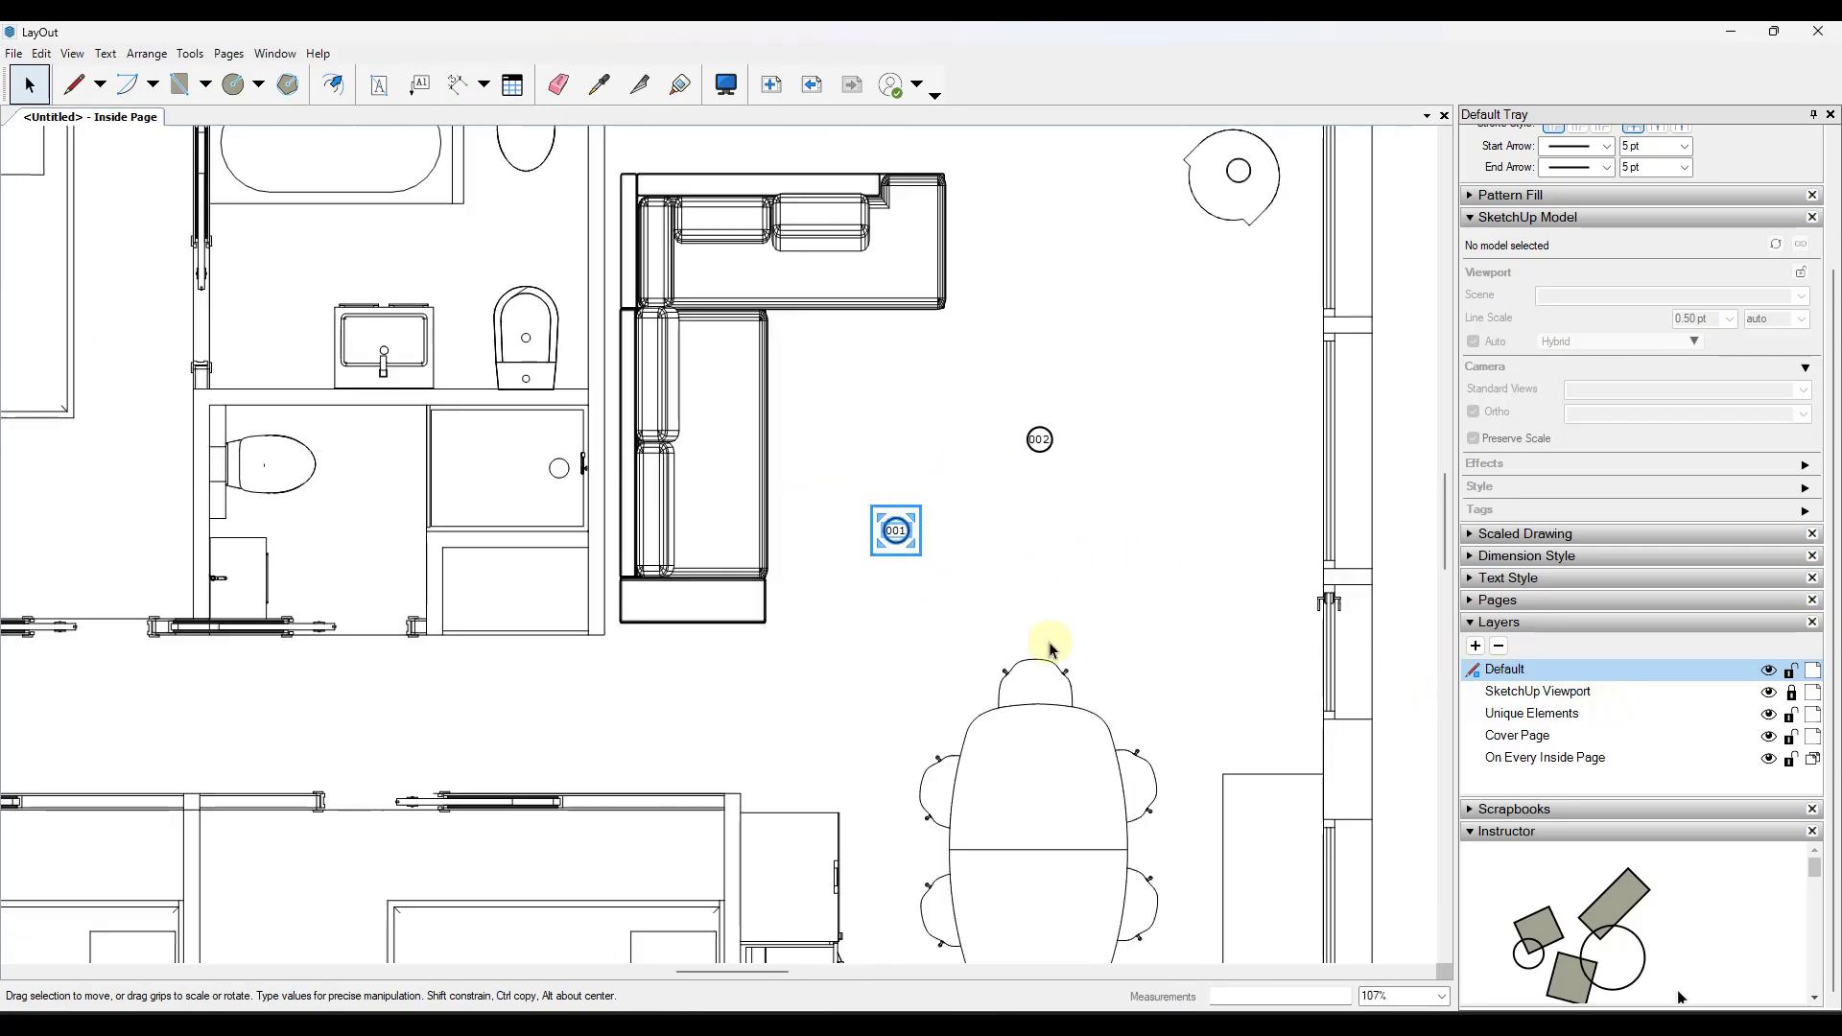
pyautogui.scroll(-2, 853, 475)
pyautogui.scroll(3, 888, 534)
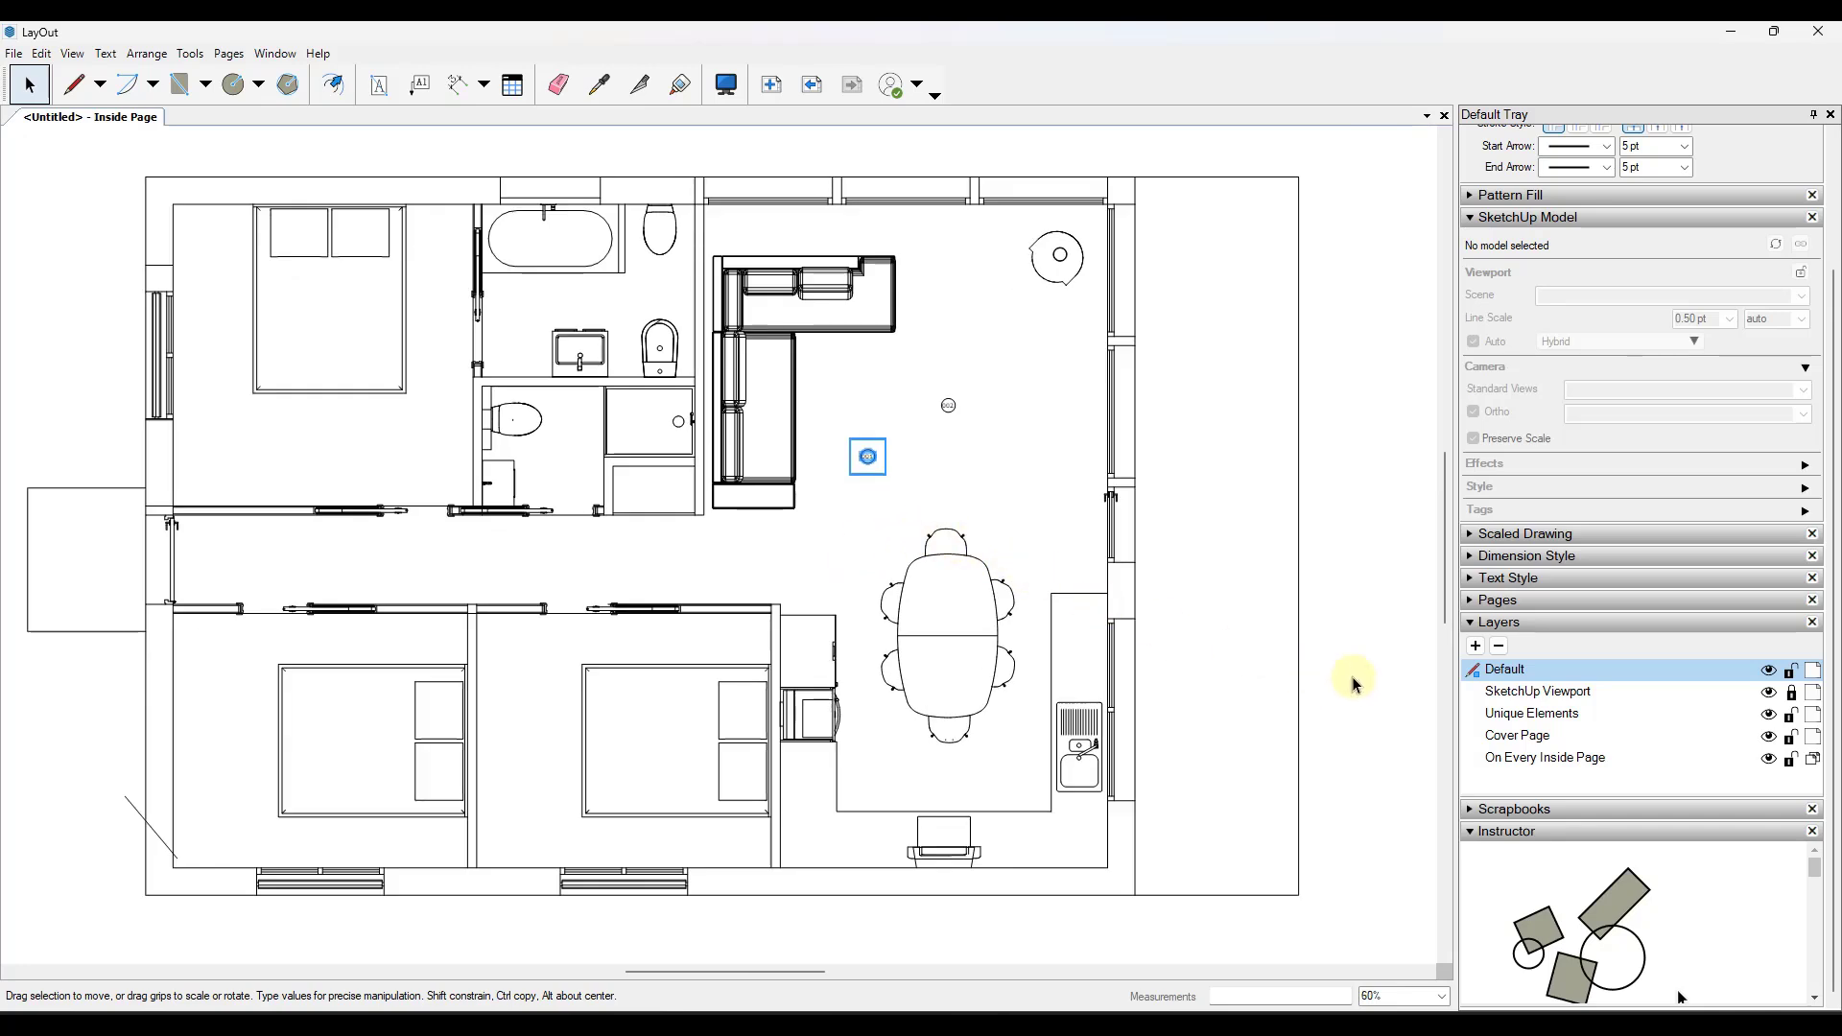
# - Create a Notes layer and move both circle tags, 001 and 002, onto it
pyautogui.click(1475, 647)
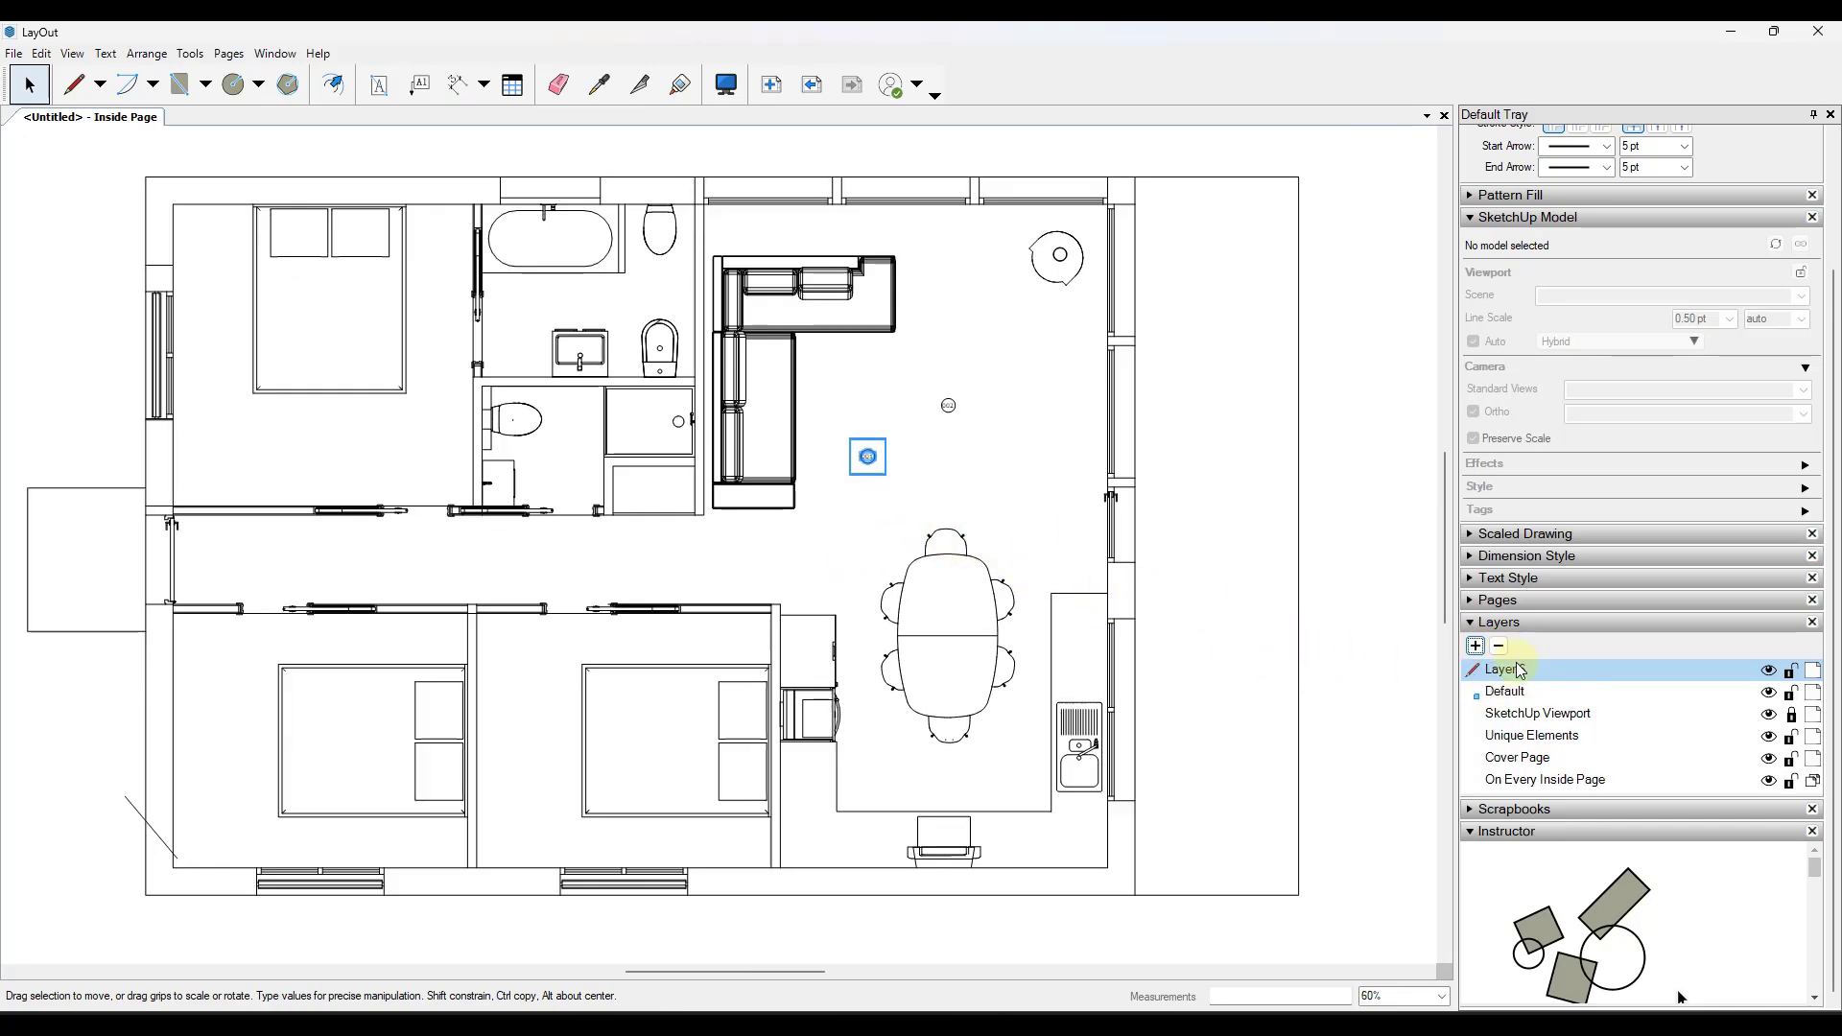
pyautogui.doubleClick(1511, 668)
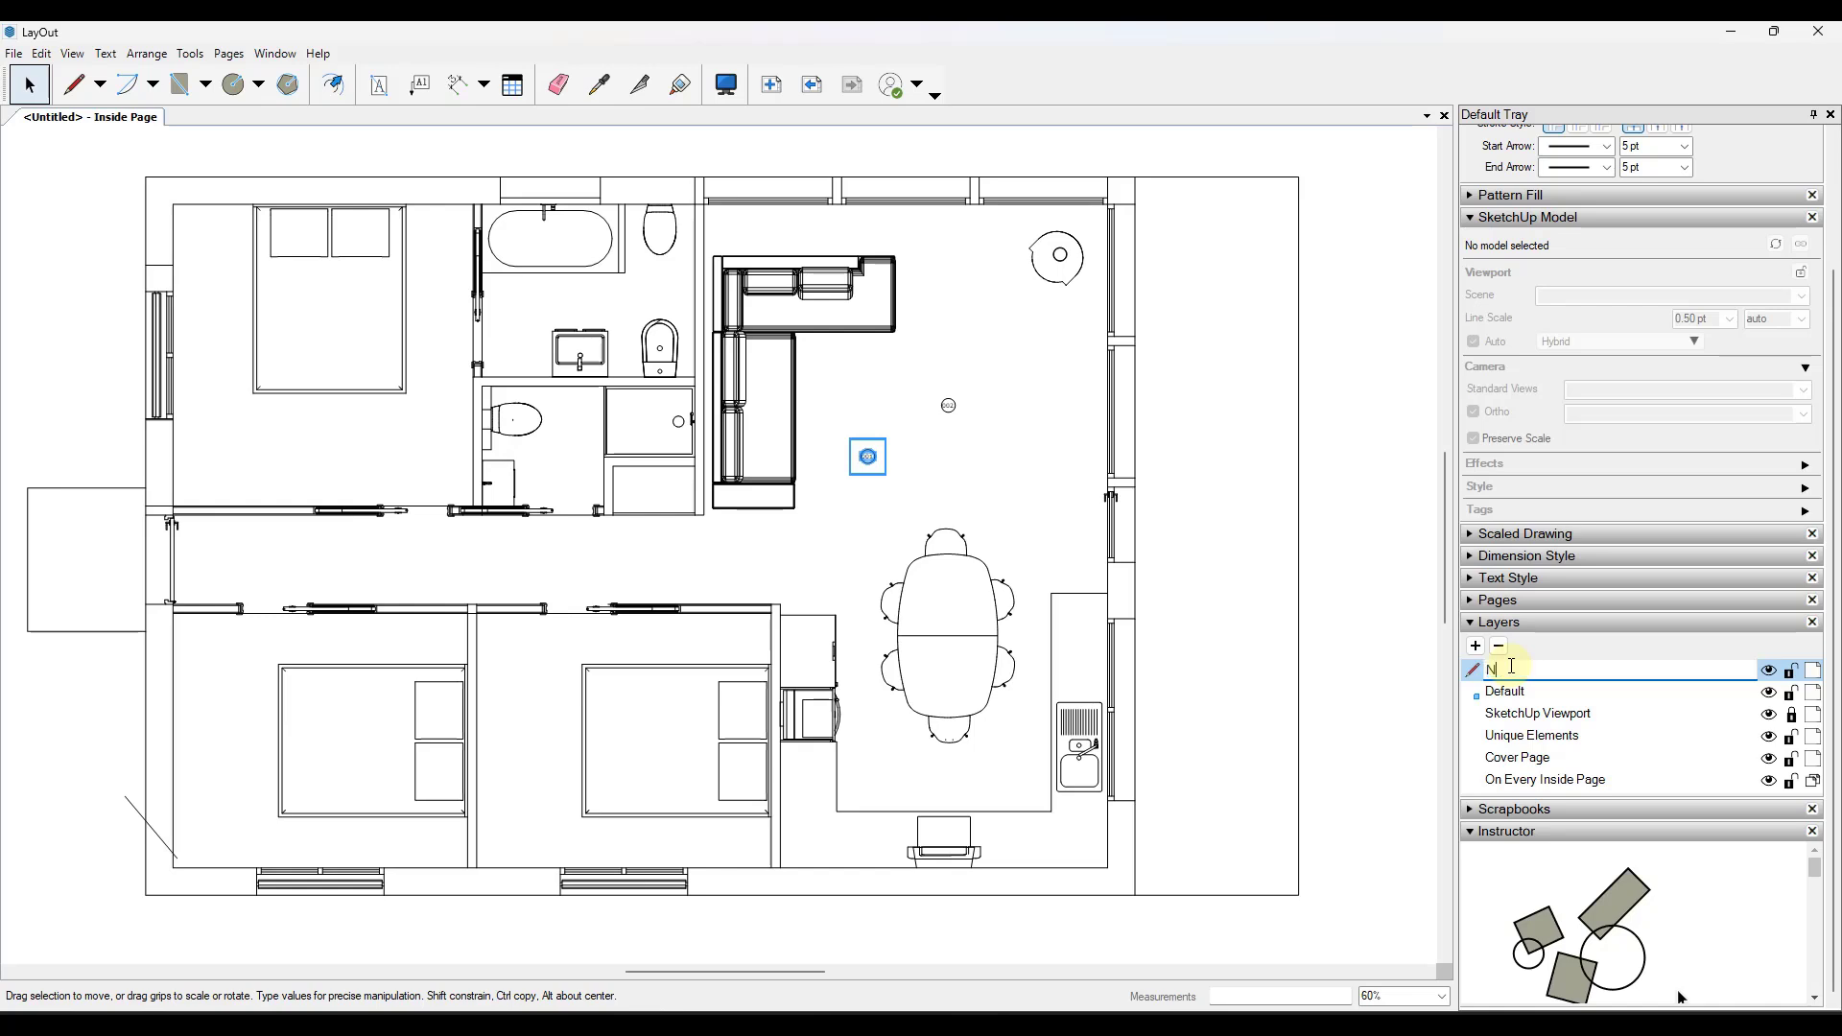
pyautogui.press('Return')
pyautogui.moveTo(822, 370); pyautogui.dragTo(1001, 488)
pyautogui.rightClick(947, 408)
pyautogui.moveTo(1015, 587)
pyautogui.click(1165, 616)
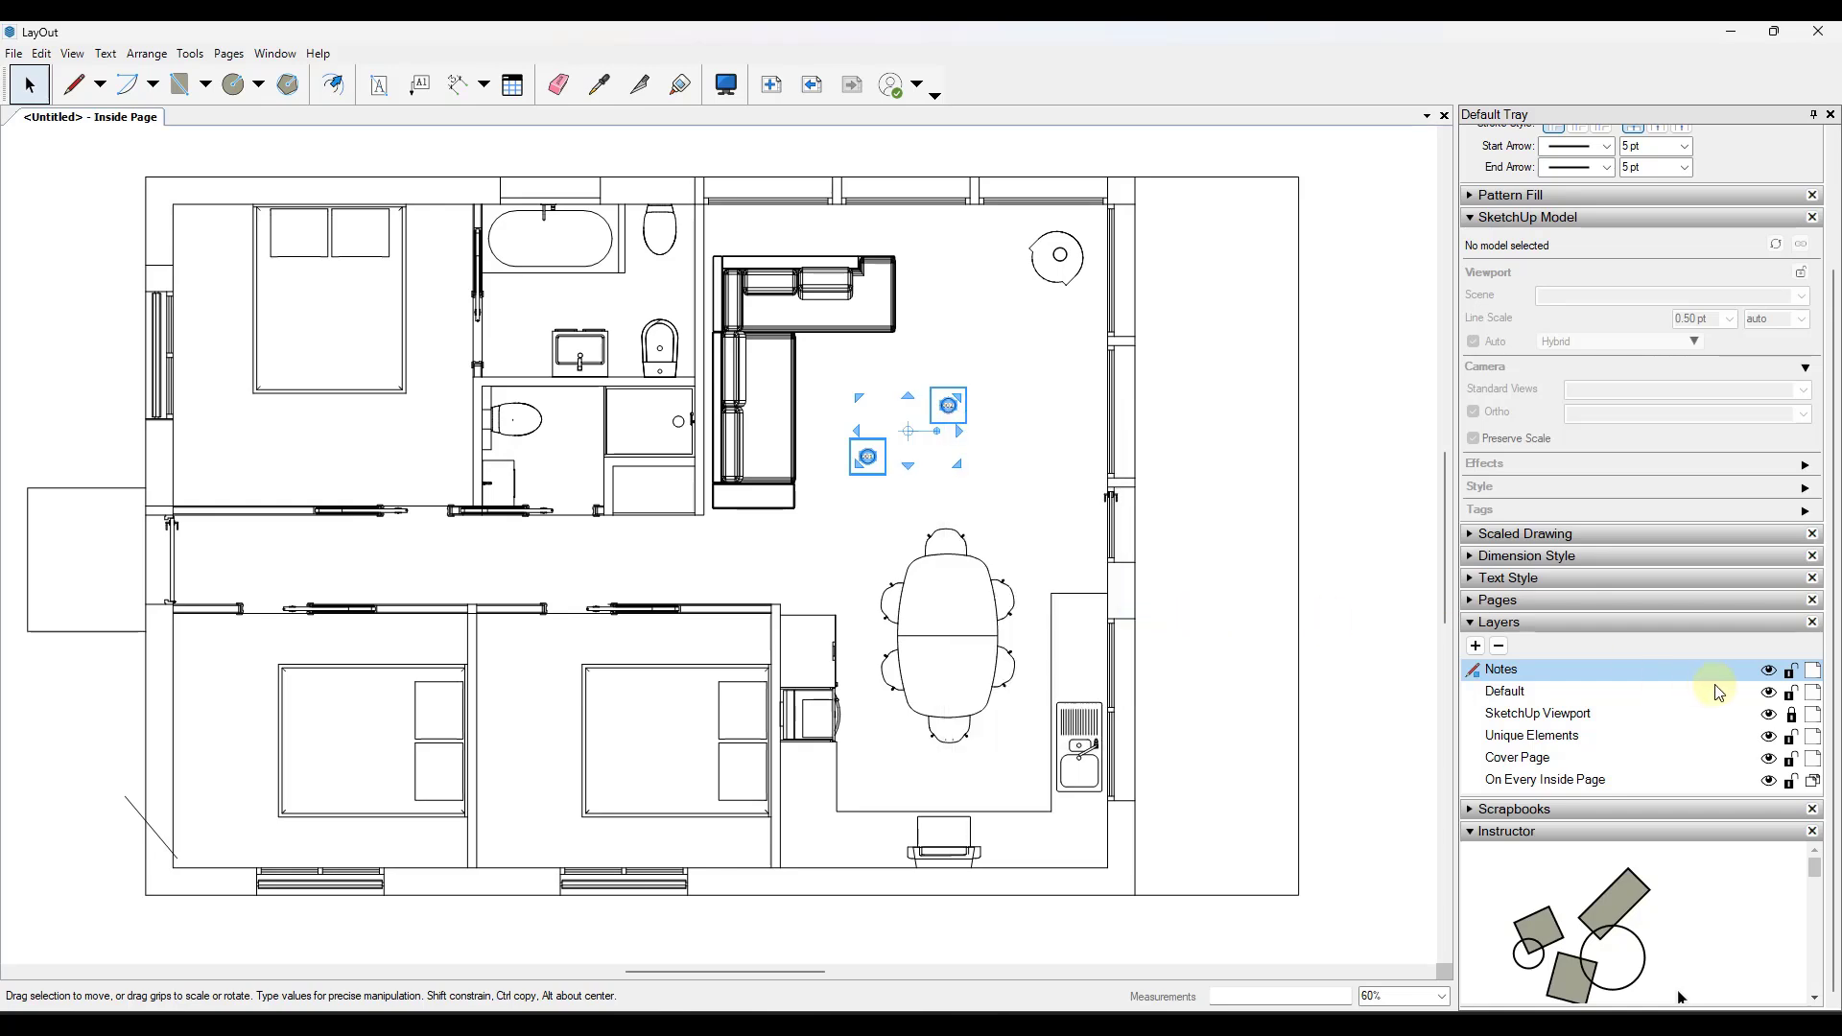
# - Switch the active layer from Default to Notes
pyautogui.click(1776, 690)
pyautogui.scroll(3, 1551, 678)
pyautogui.scroll(-3, 1551, 678)
pyautogui.scroll(3, 1067, 515)
pyautogui.click(1501, 669)
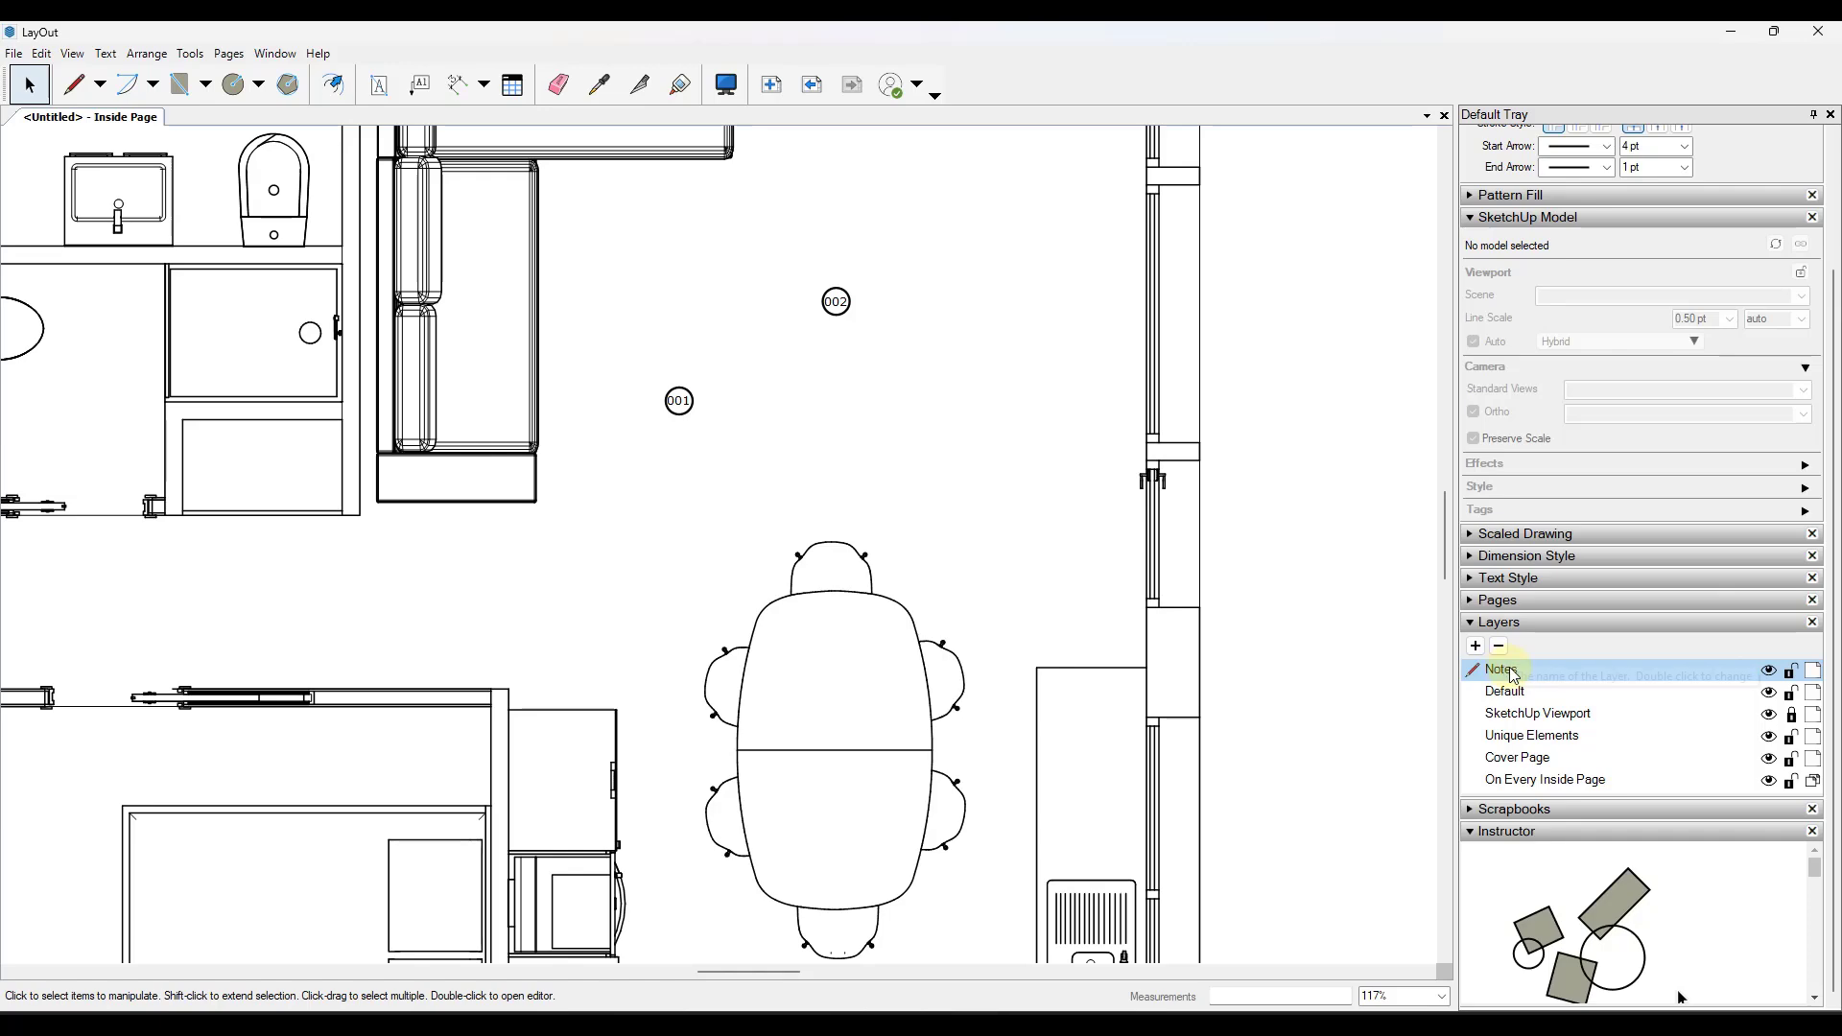
pyautogui.scroll(-5, 1002, 436)
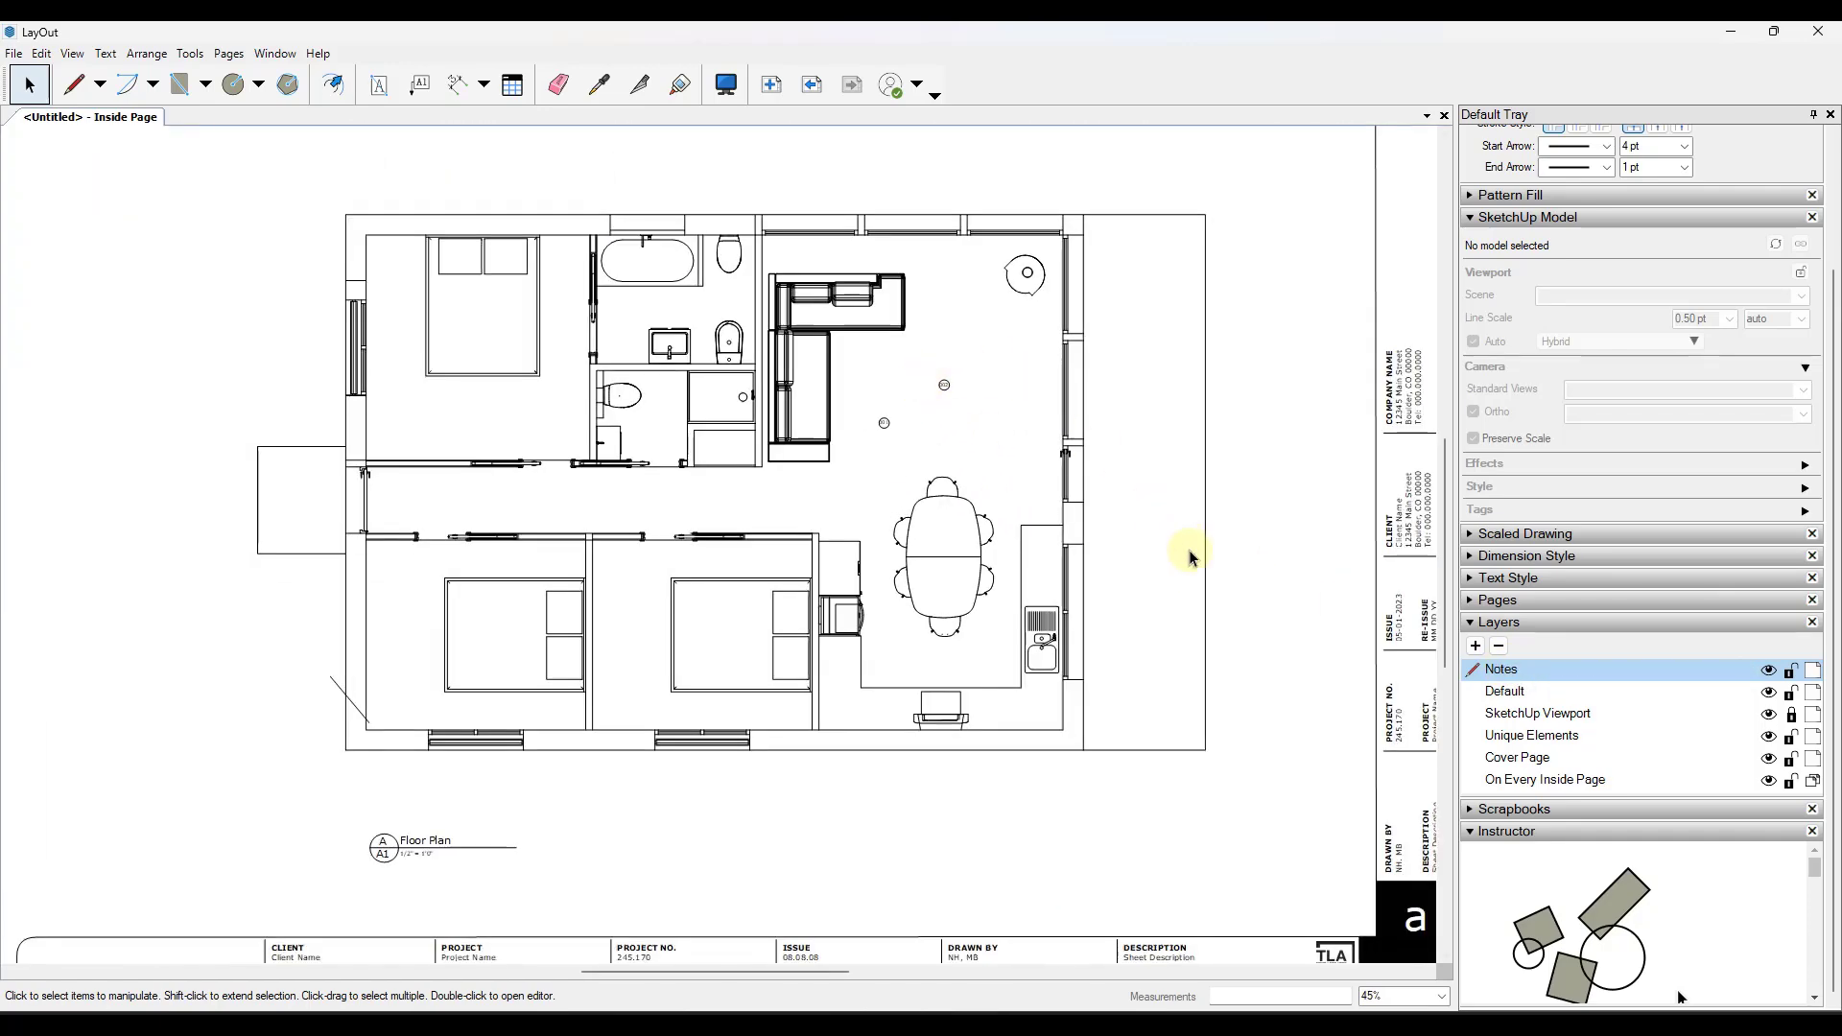
# - Add a new layer named Dimensions
pyautogui.click(1475, 646)
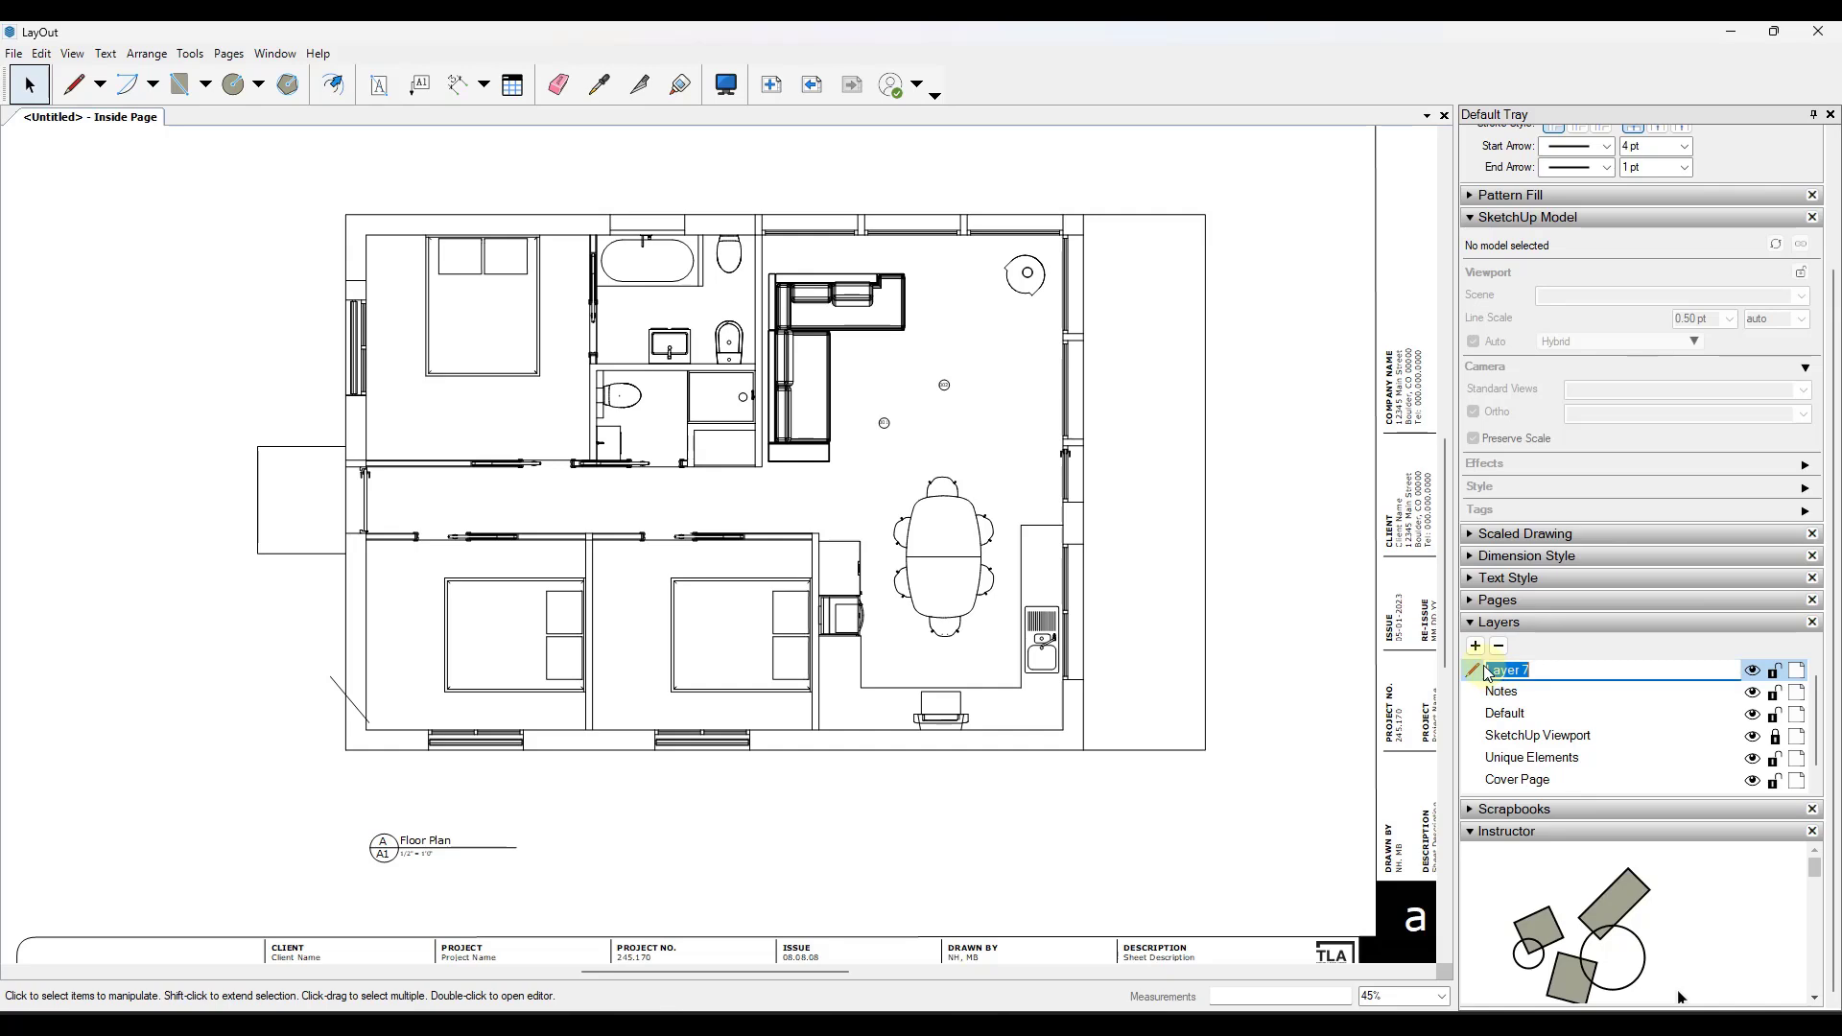
pyautogui.write('Dimensions')
pyautogui.press('Return')
pyautogui.click(877, 204)
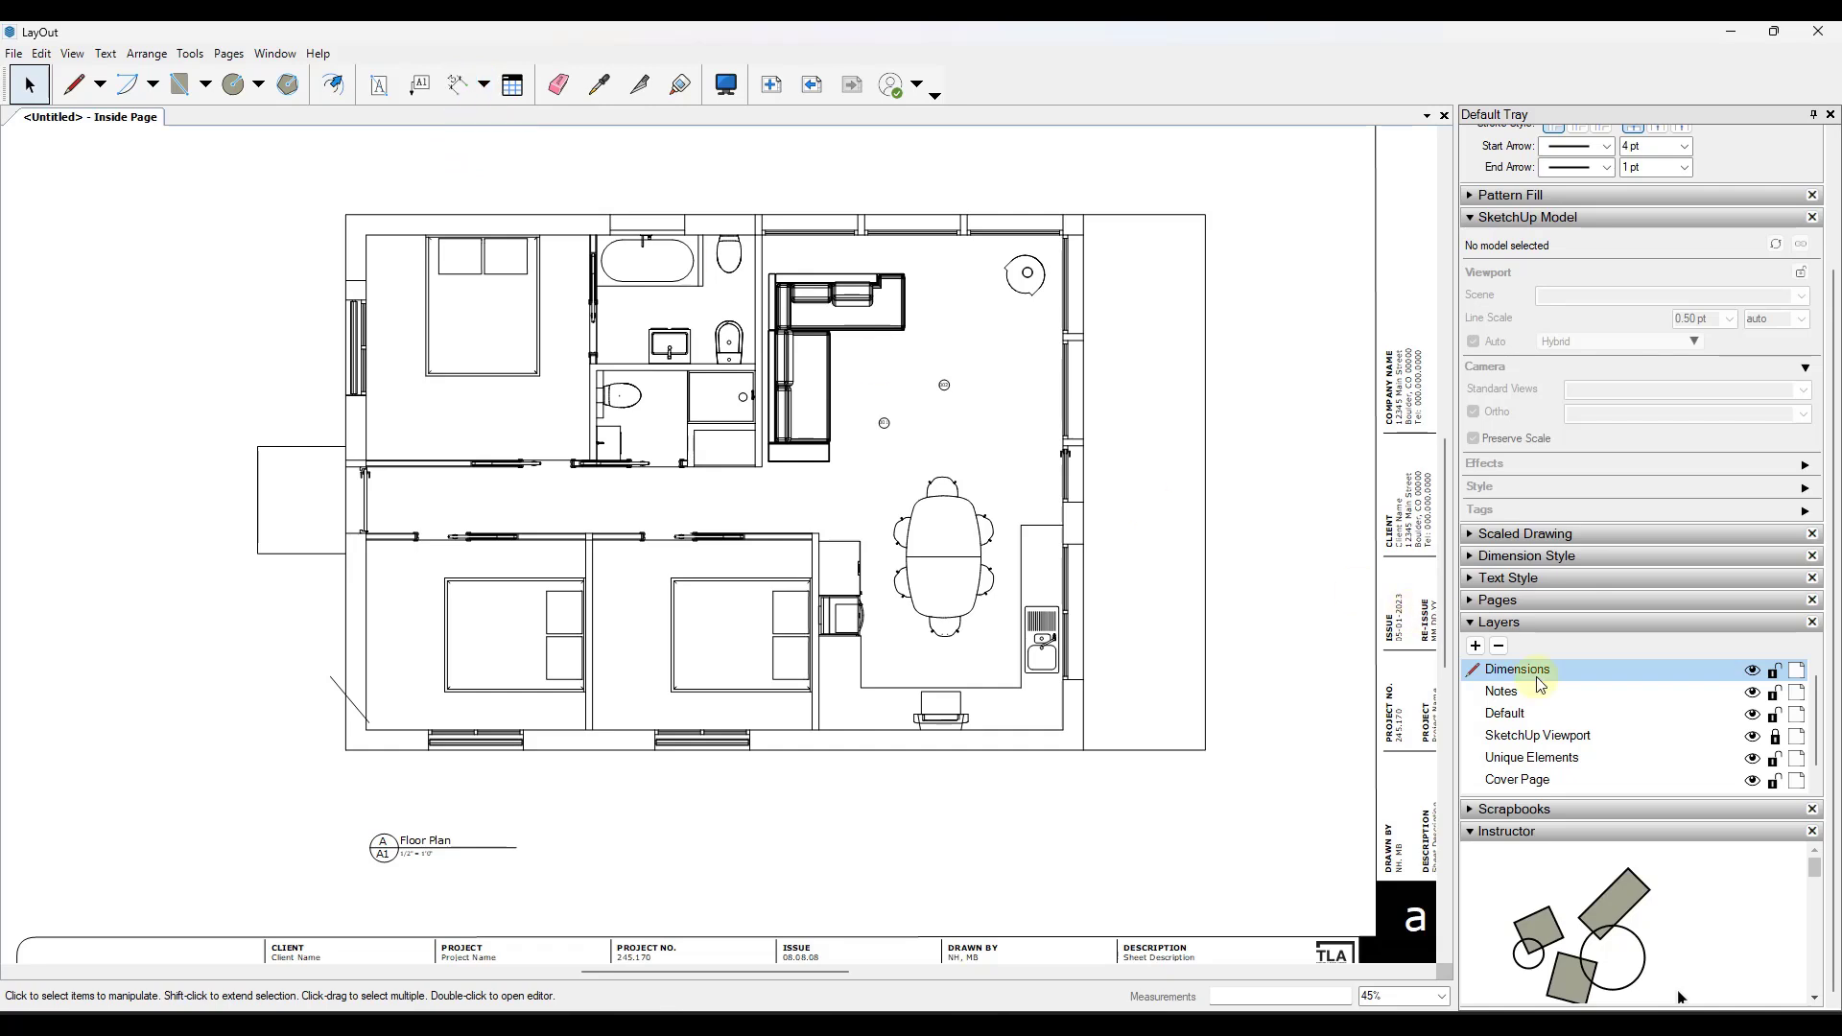
# - Dimension the plan's overall width along the top and its overall depth on the left
pyautogui.click(457, 85)
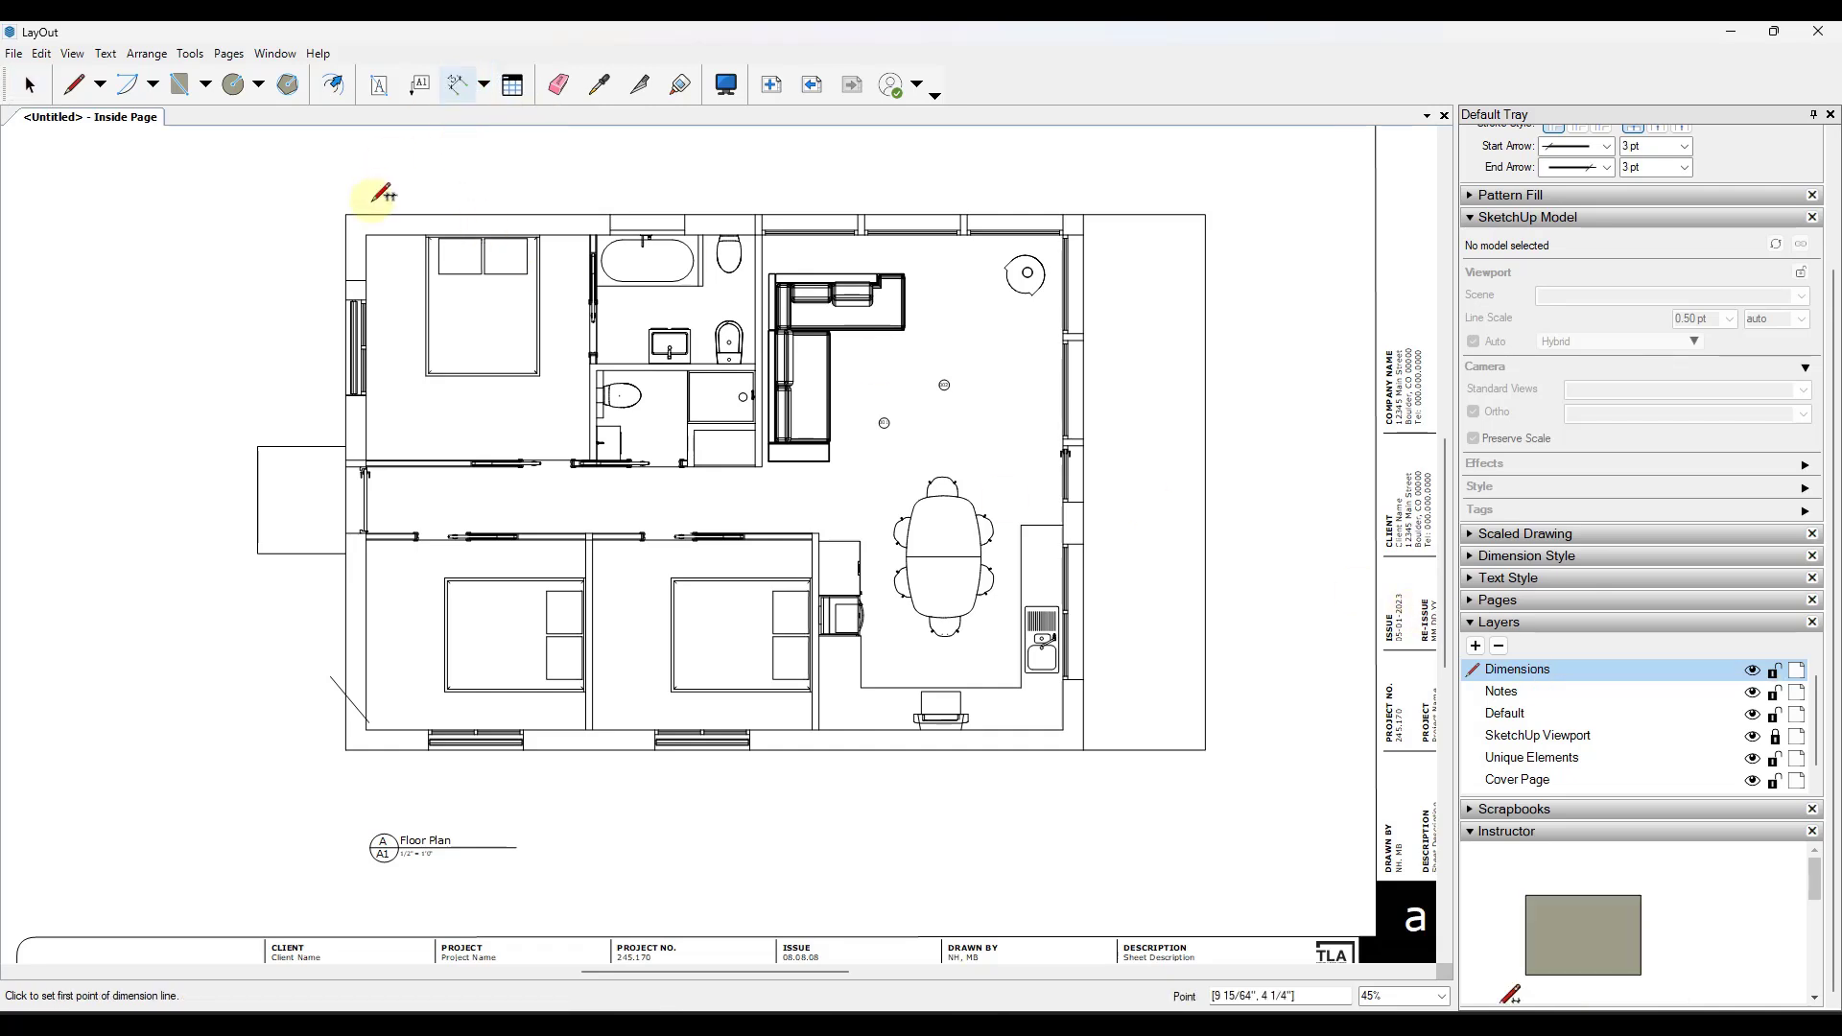
pyautogui.click(347, 213)
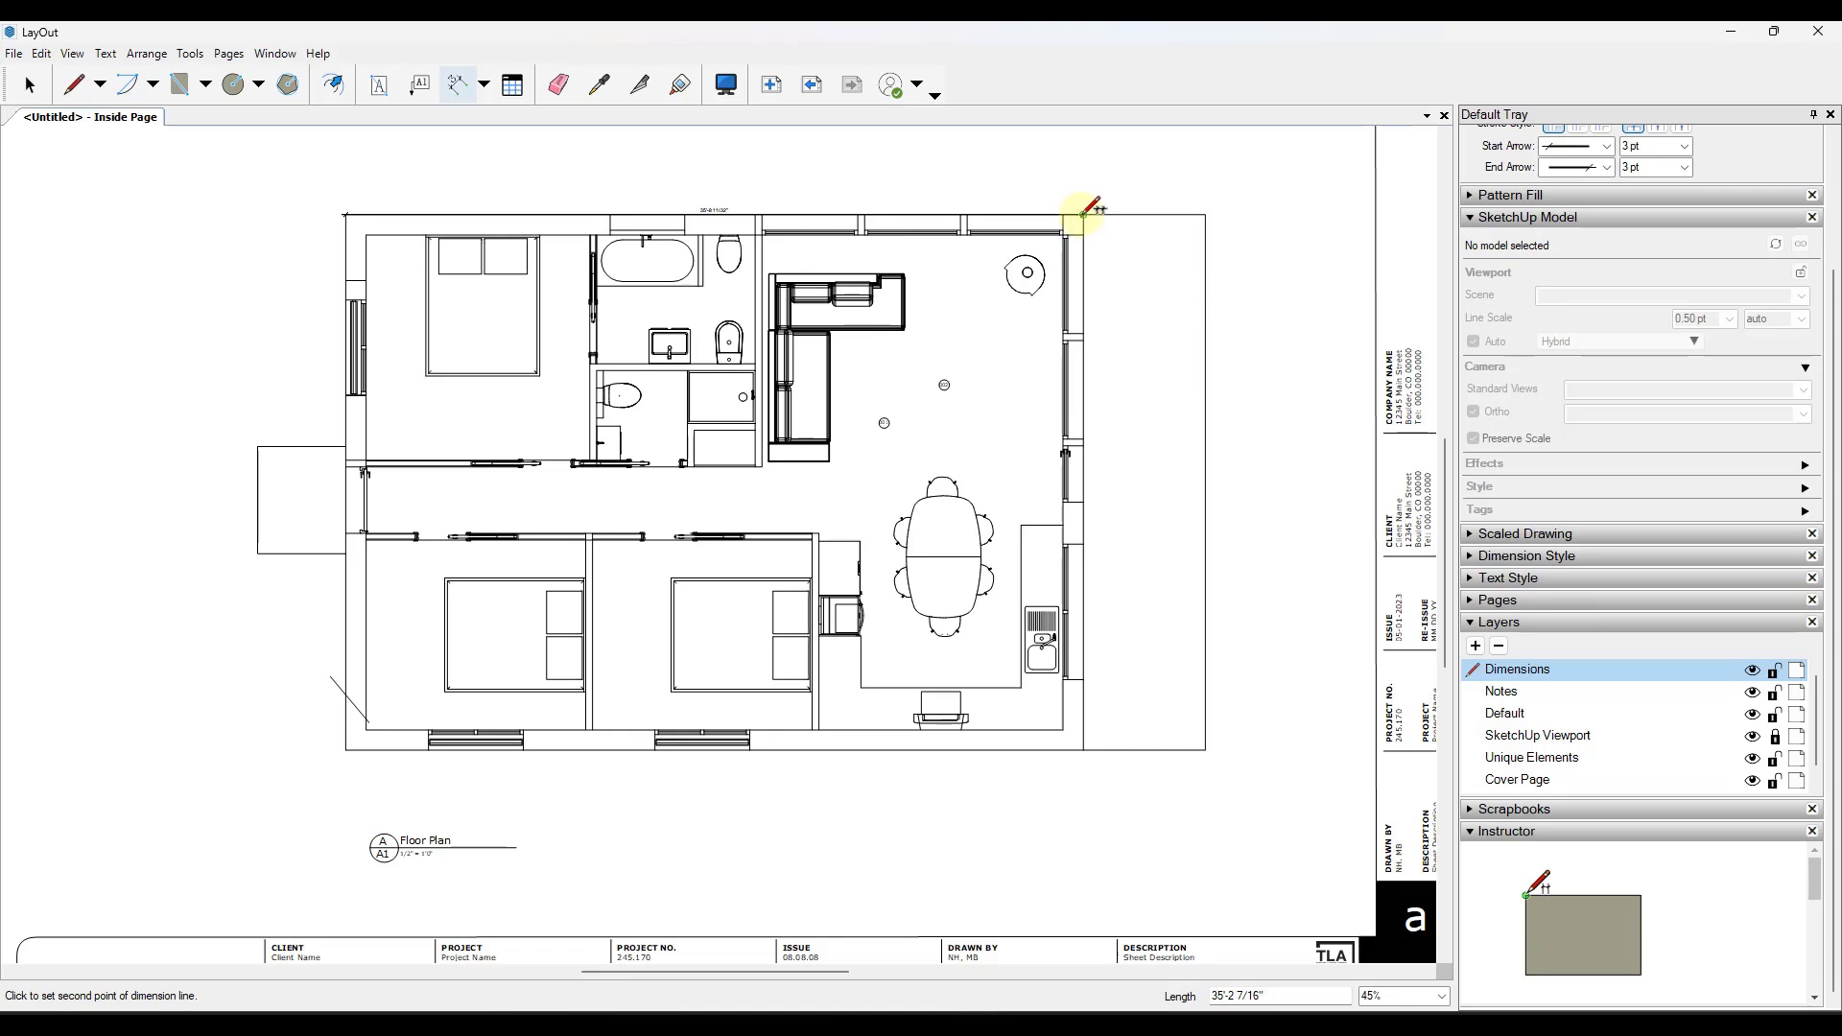
pyautogui.click(1084, 215)
pyautogui.click(1084, 167)
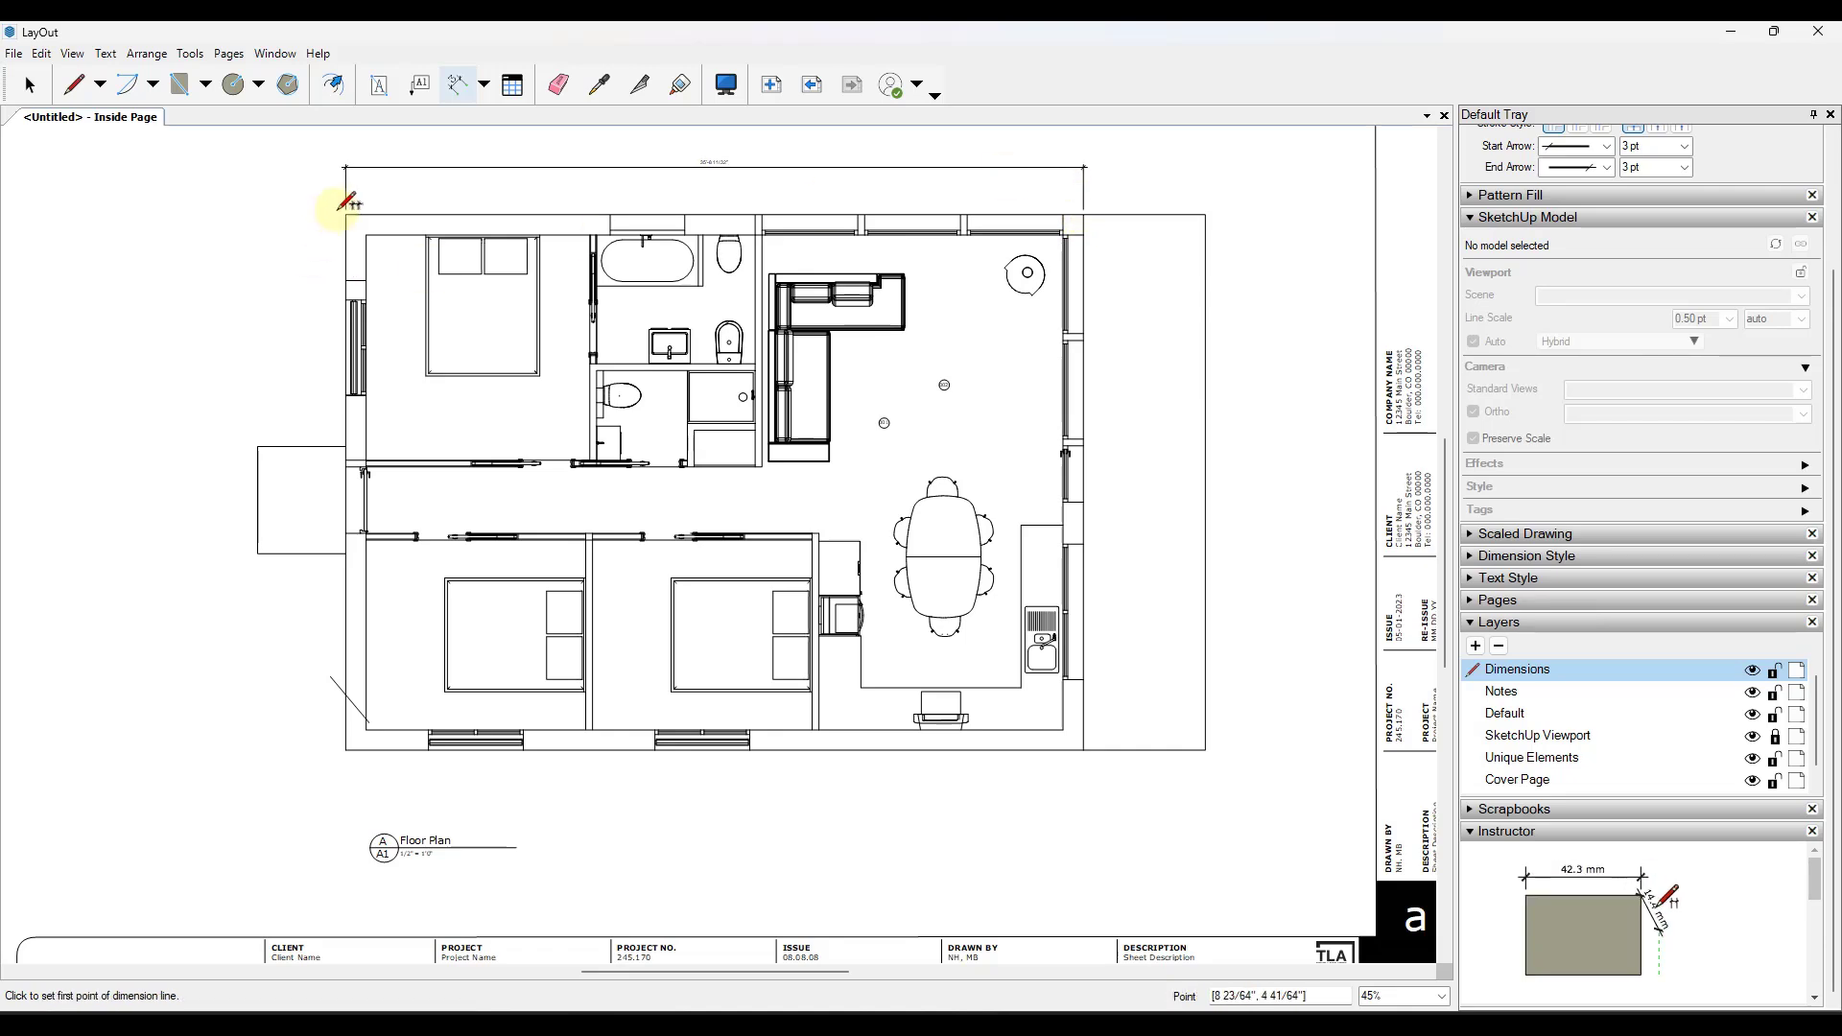
pyautogui.click(347, 213)
pyautogui.click(347, 749)
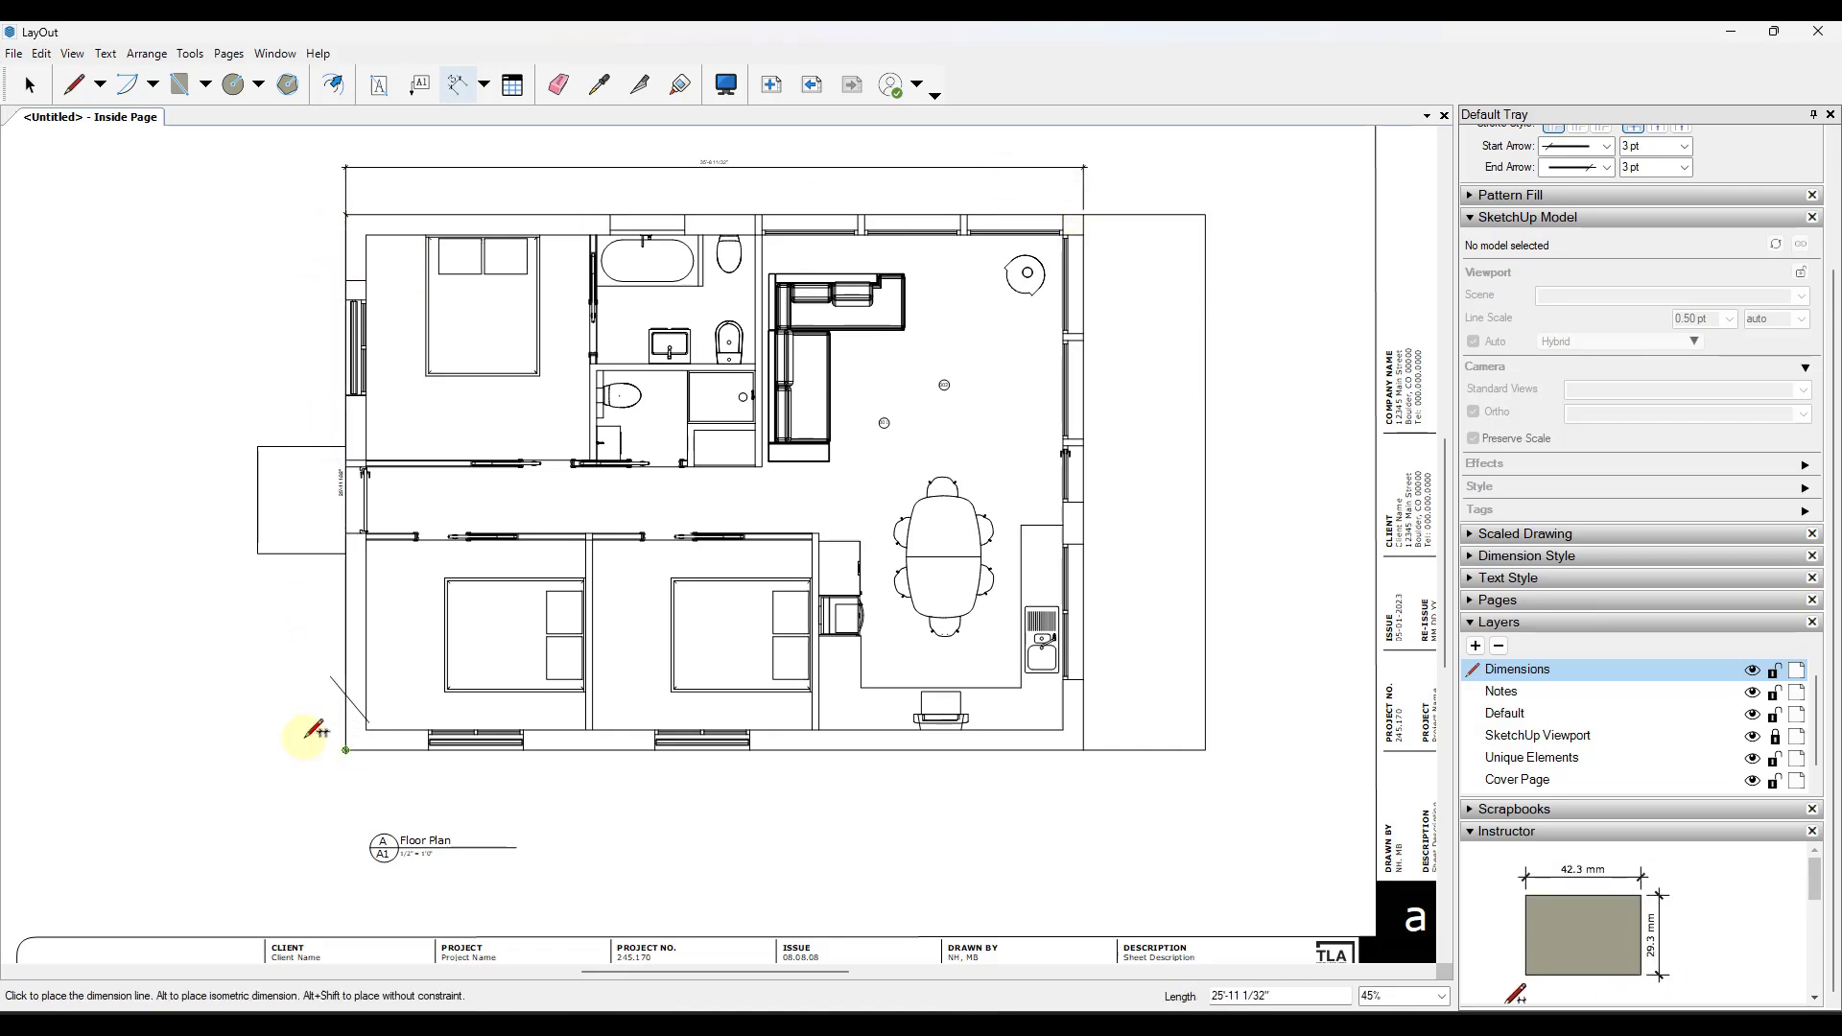
pyautogui.click(222, 741)
# - Dimension the two bottom bedroom windows at 4'-7 1/8" each, then recentre the plan
pyautogui.click(429, 749)
pyautogui.click(524, 749)
pyautogui.click(524, 773)
pyautogui.click(655, 744)
pyautogui.click(750, 746)
pyautogui.scroll(4, 750, 754)
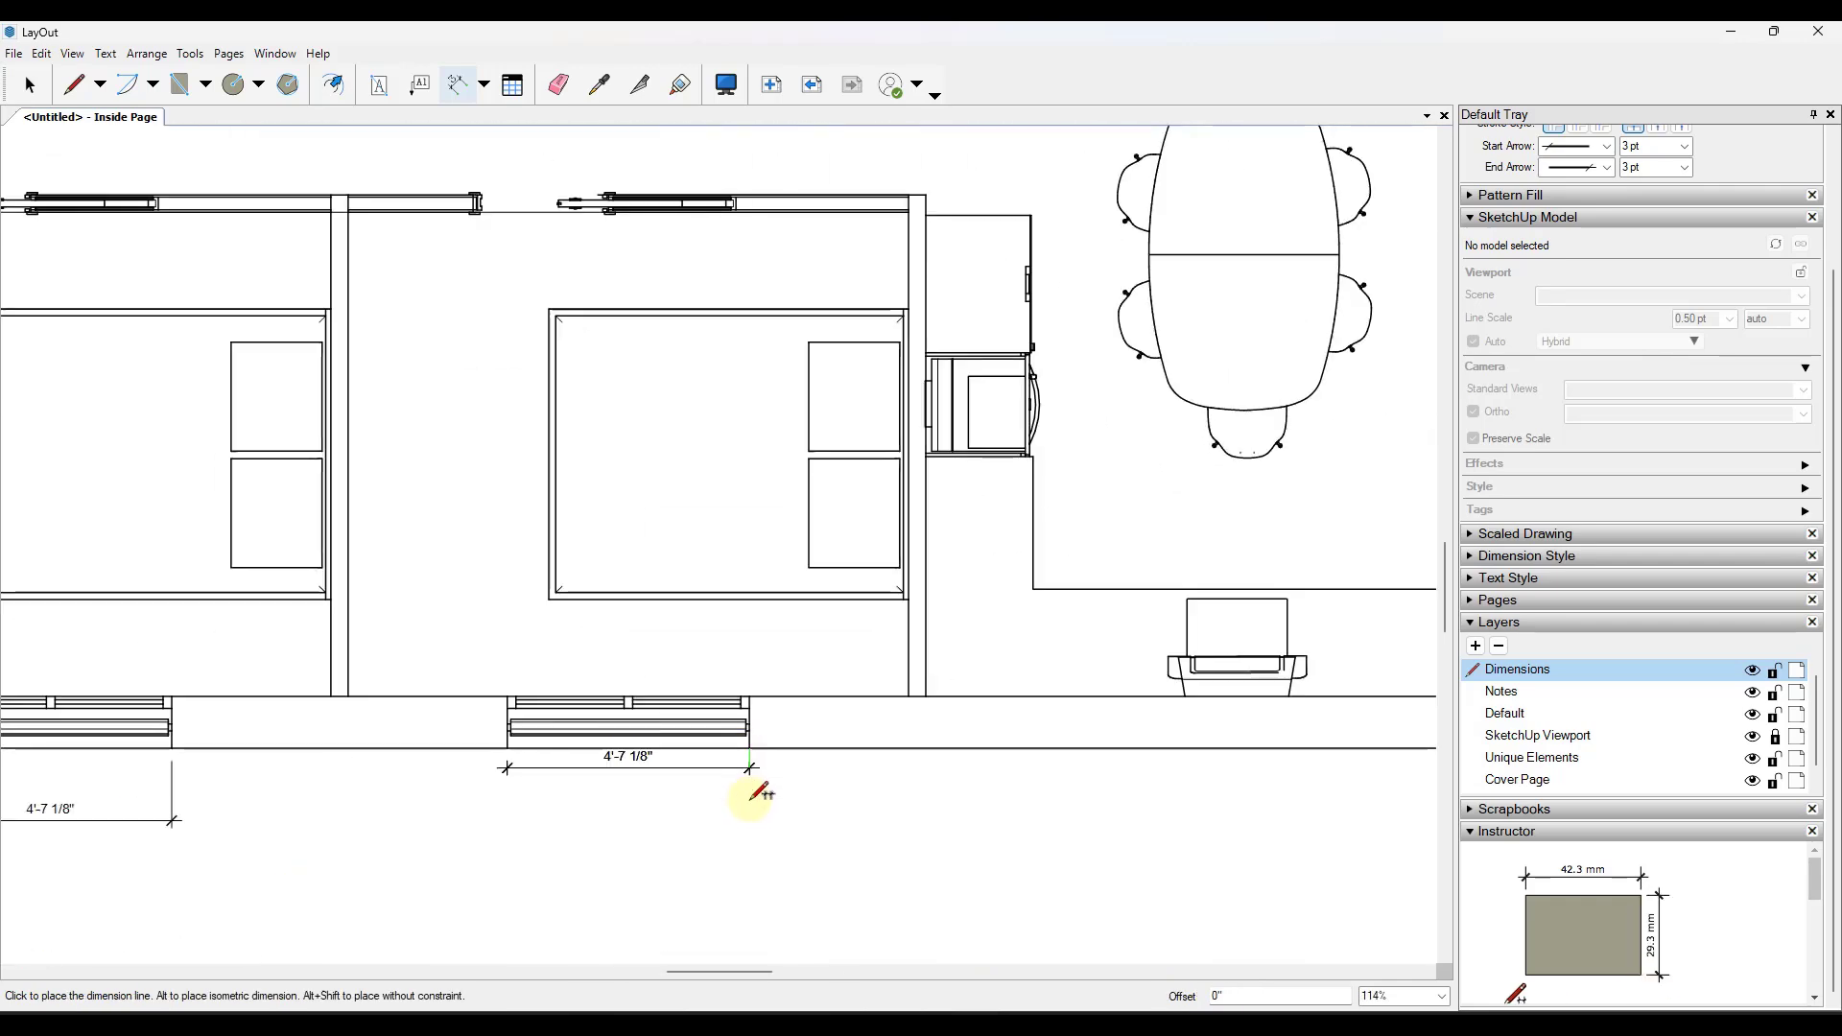
pyautogui.click(752, 829)
pyautogui.scroll(-3, 752, 829)
pyautogui.scroll(-3, 761, 522)
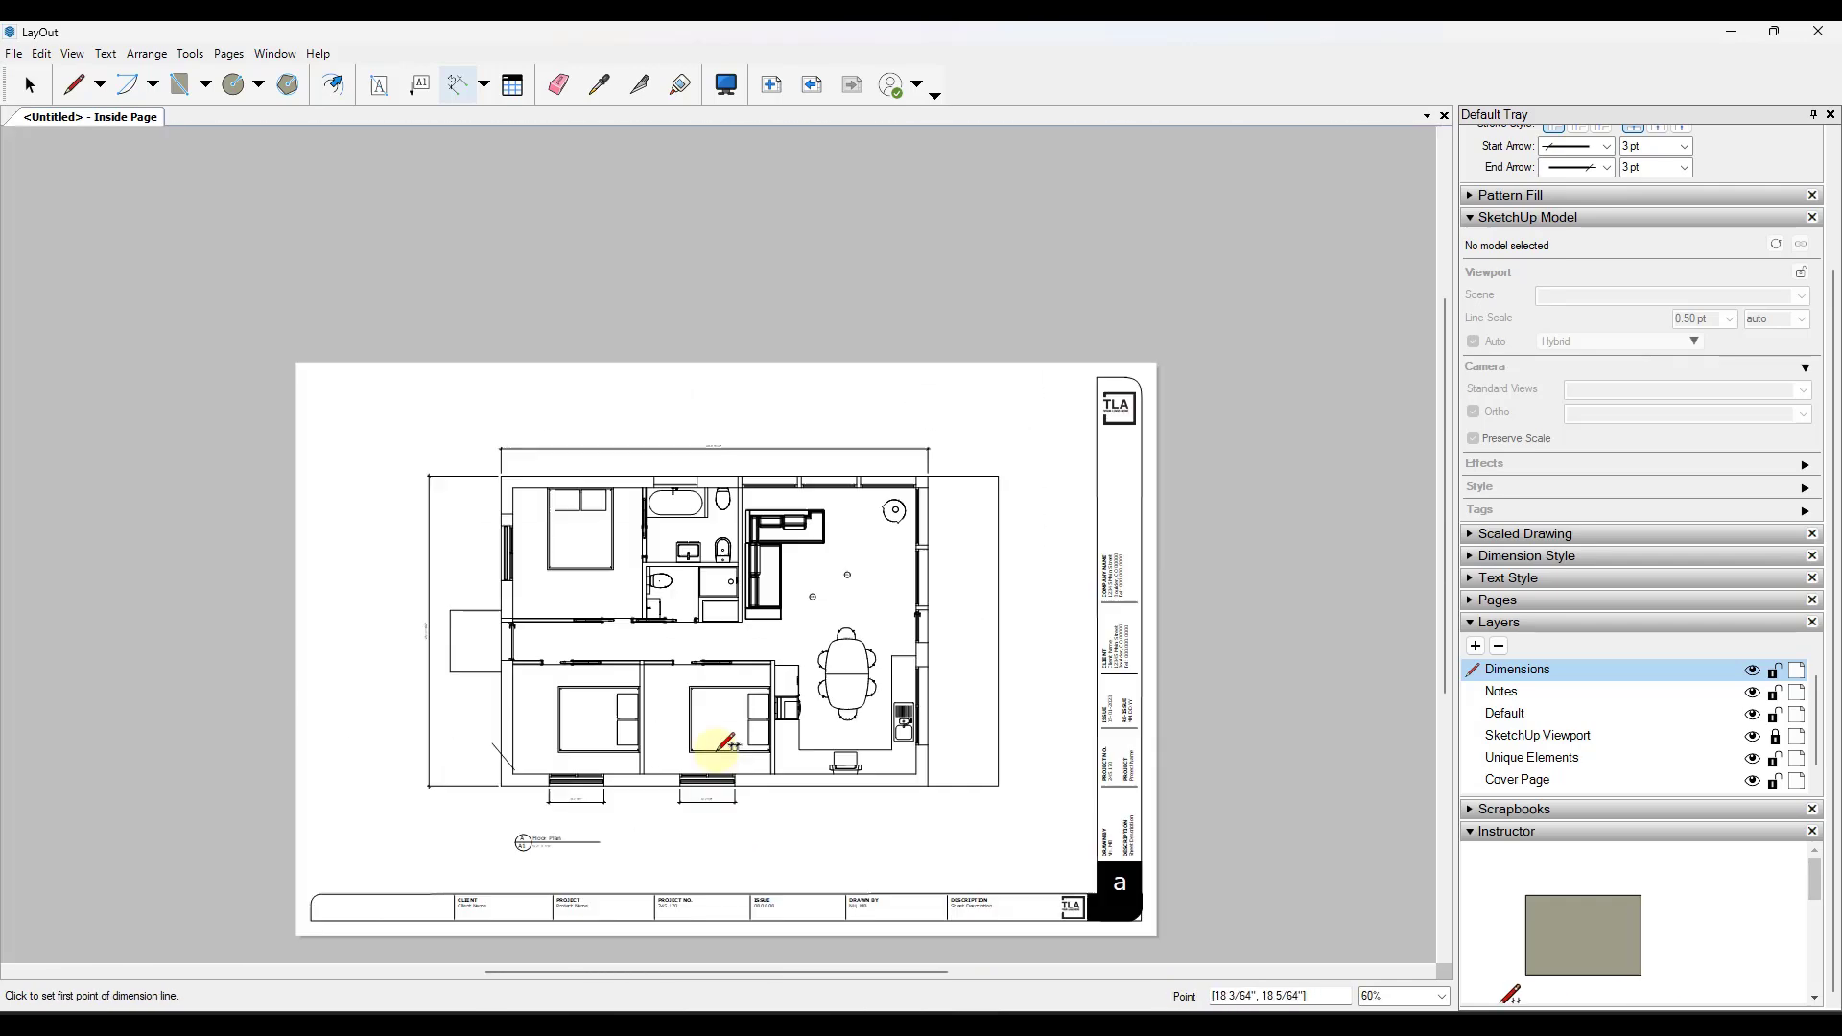
pyautogui.scroll(2, 678, 320)
pyautogui.moveTo(652, 772); pyautogui.dragTo(654, 722, button='middle')
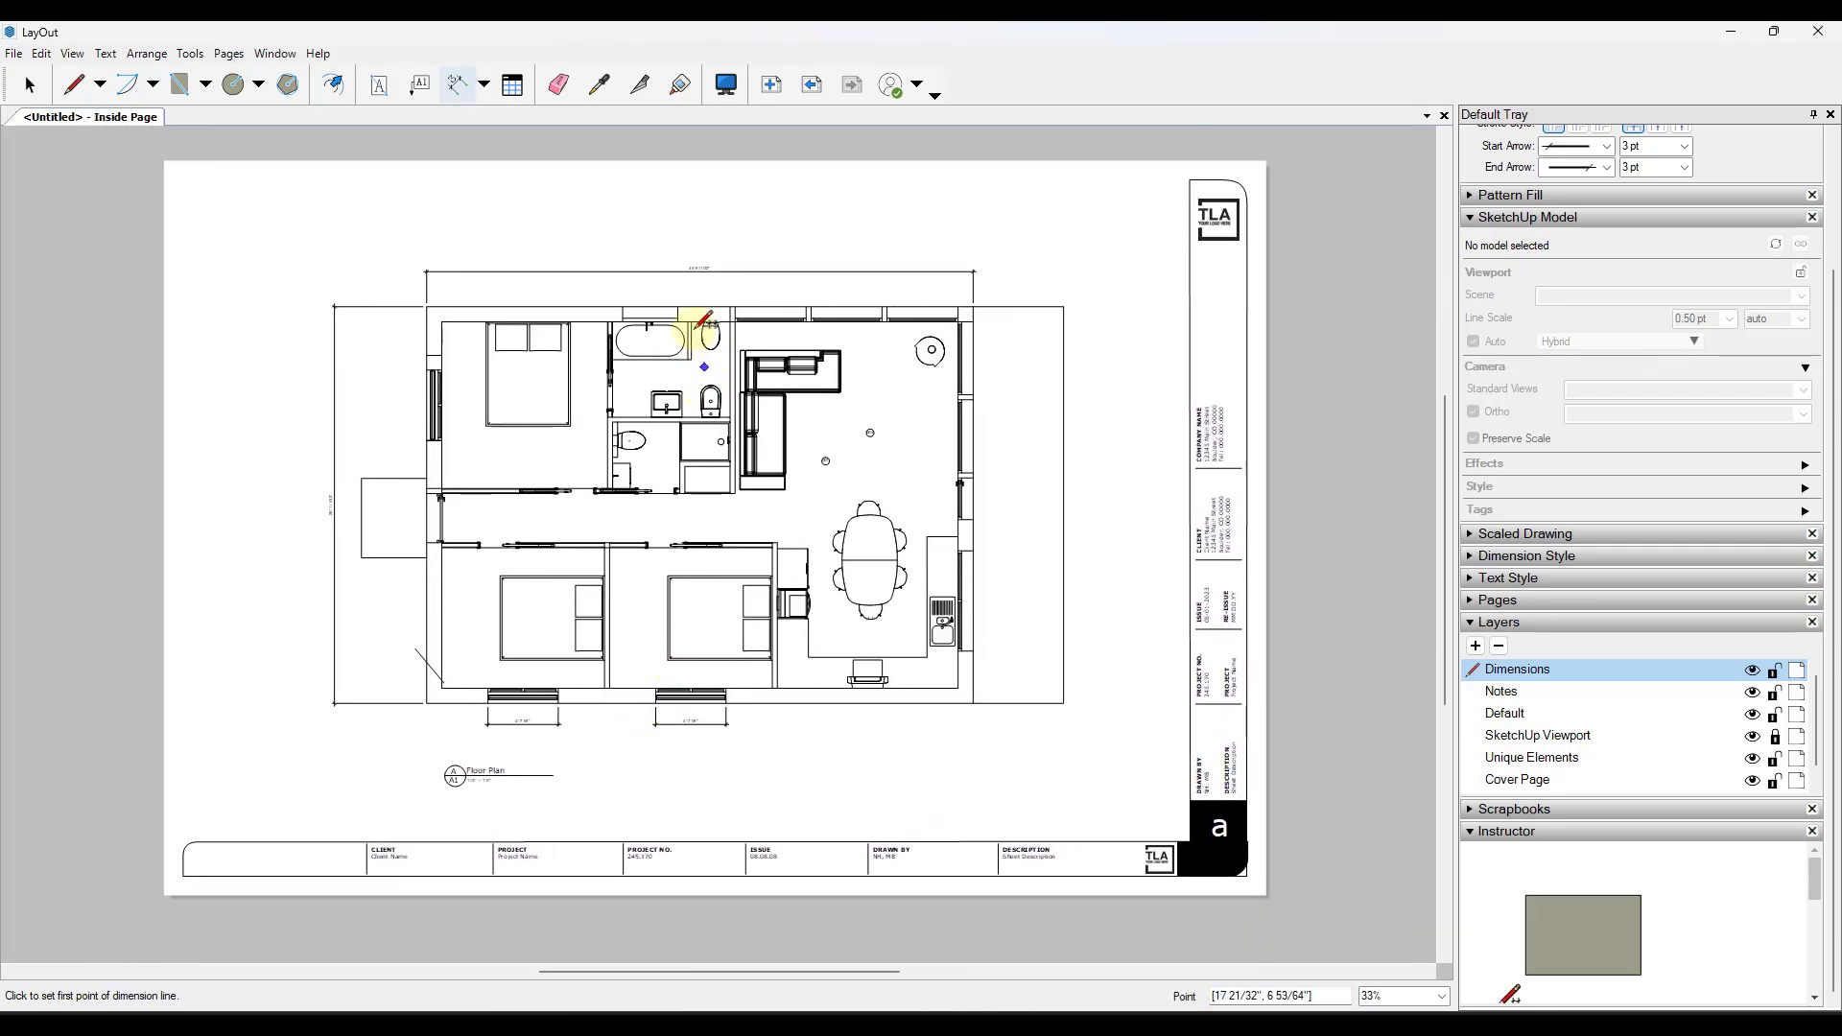
pyautogui.press('space')
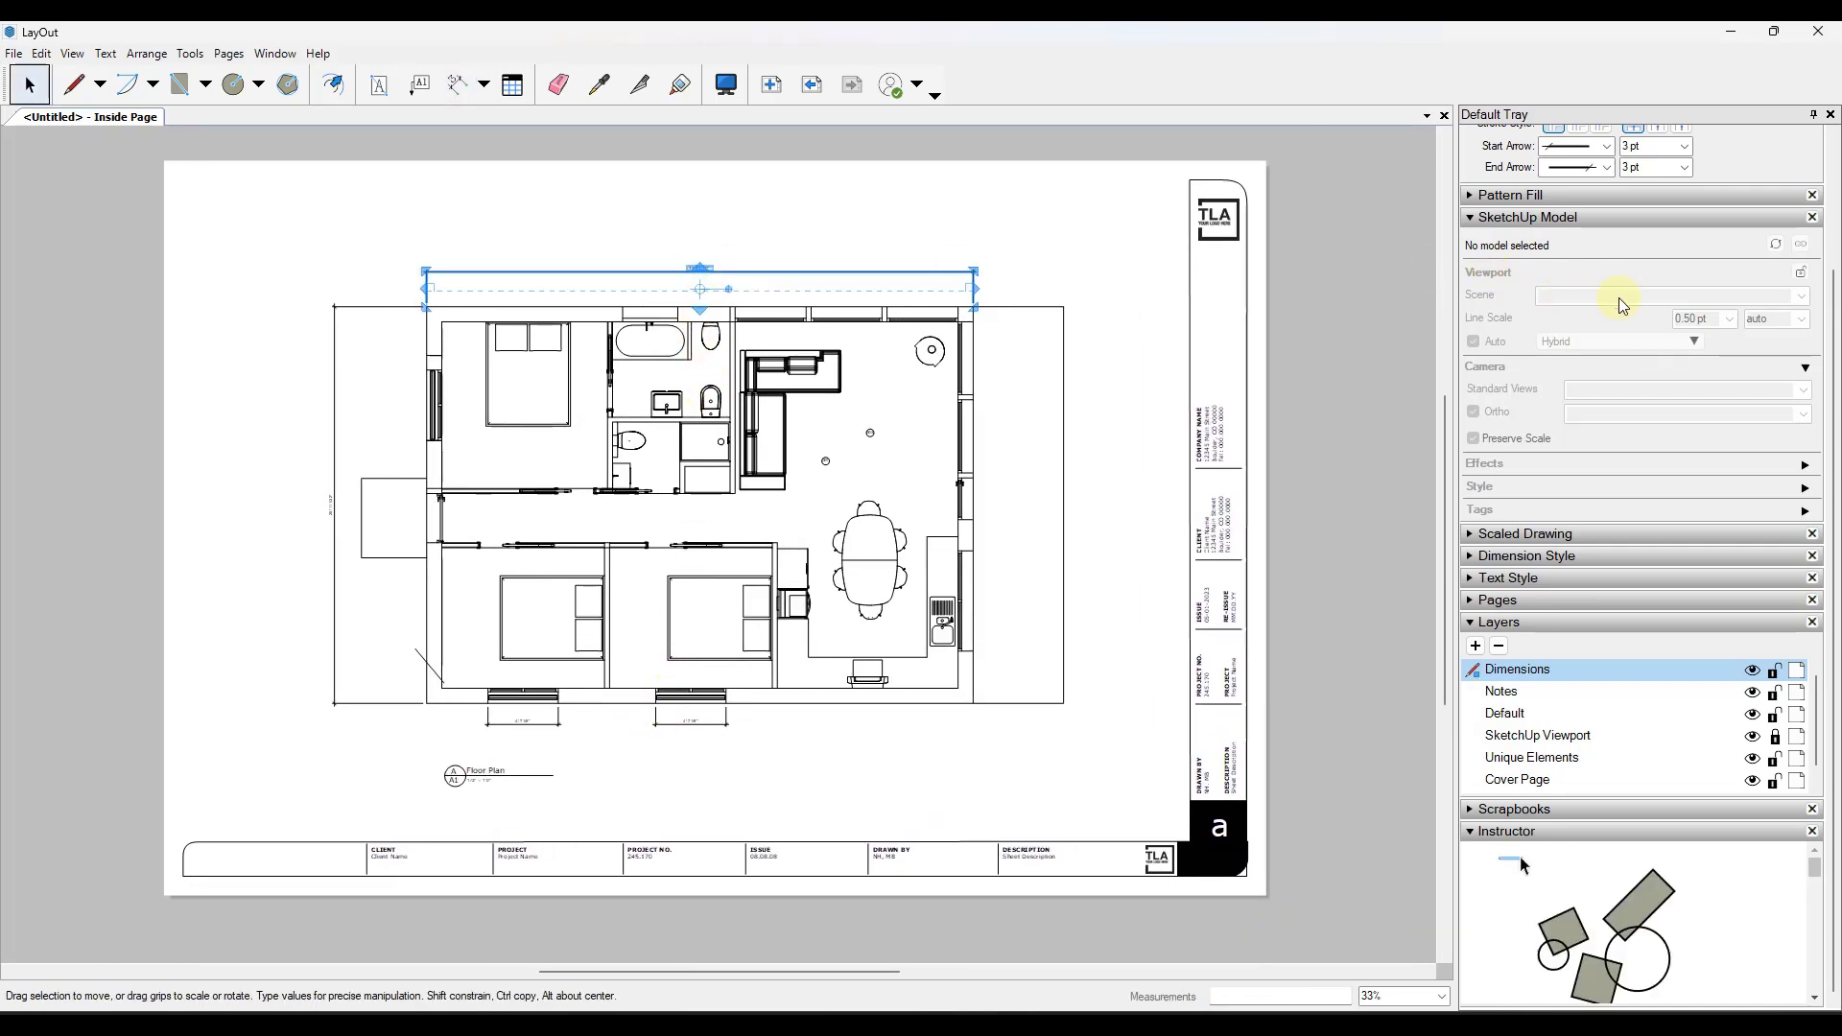
# - Give one dimension 20 pt text and 1/8" precision
pyautogui.scroll(3, 1640, 346)
pyautogui.click(1469, 375)
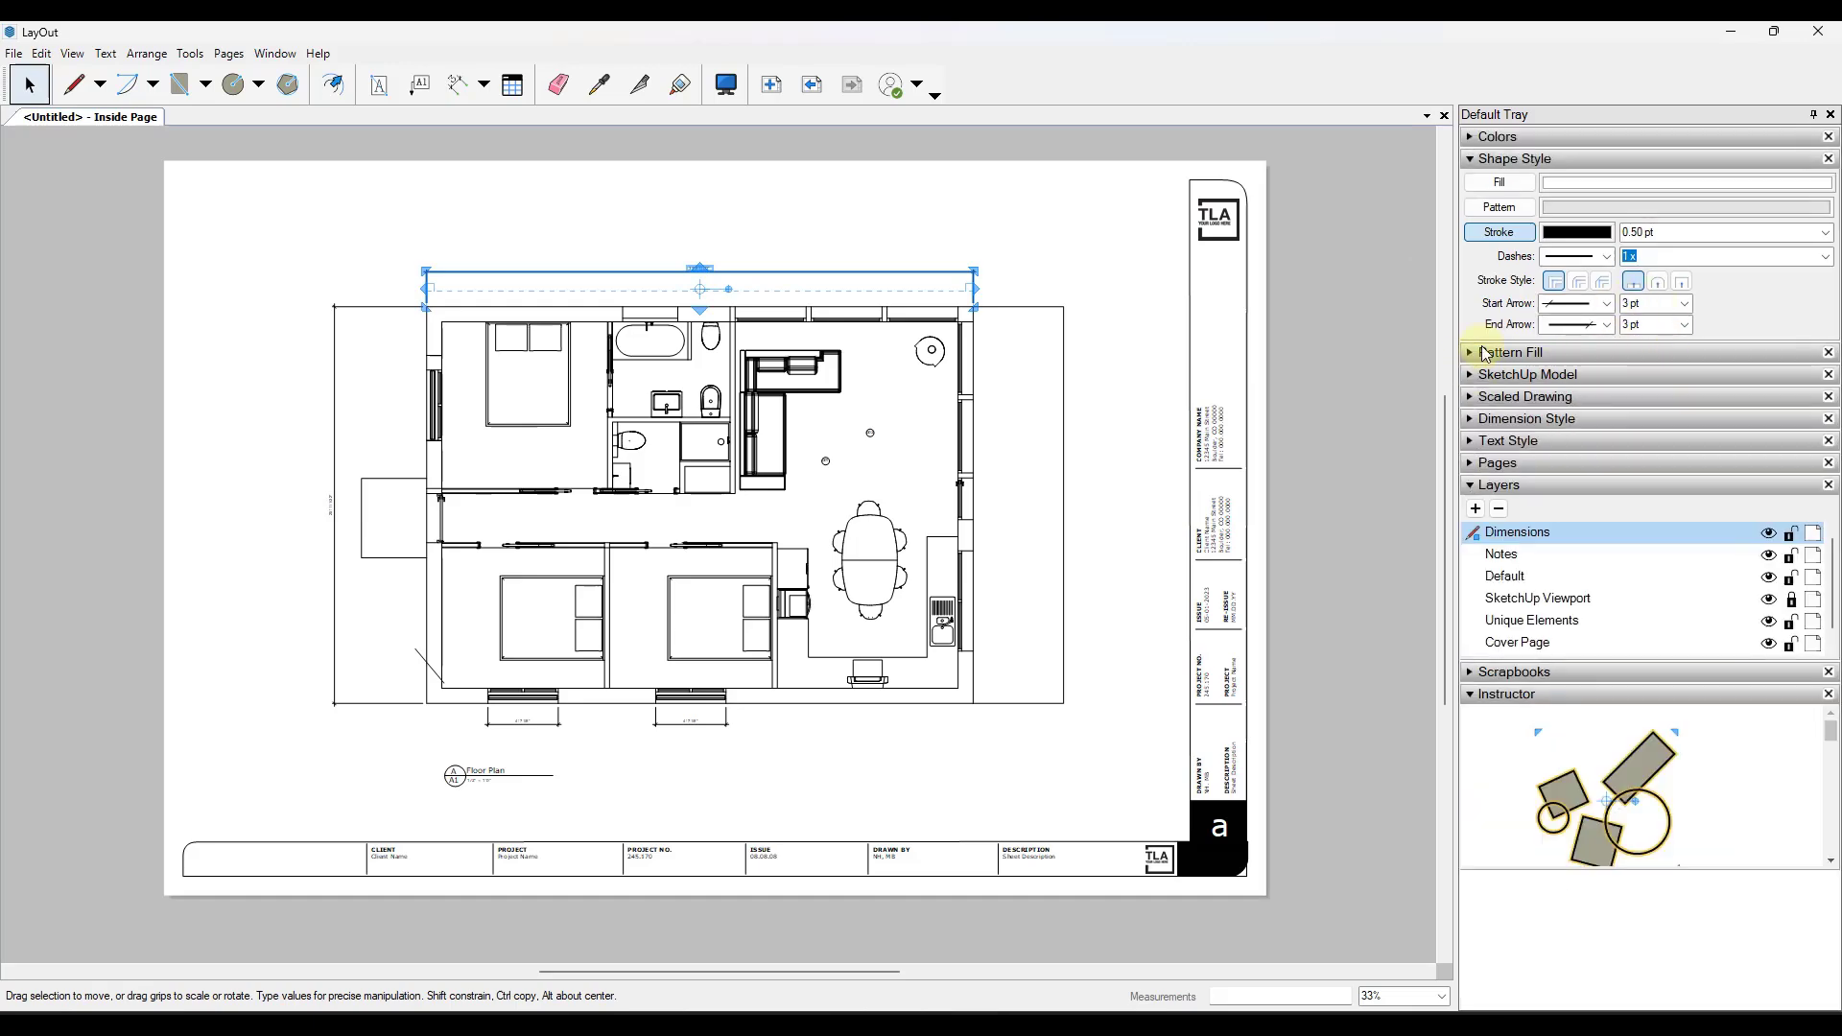
pyautogui.click(1477, 418)
pyautogui.scroll(-1, 1529, 633)
pyautogui.scroll(-5, 1573, 662)
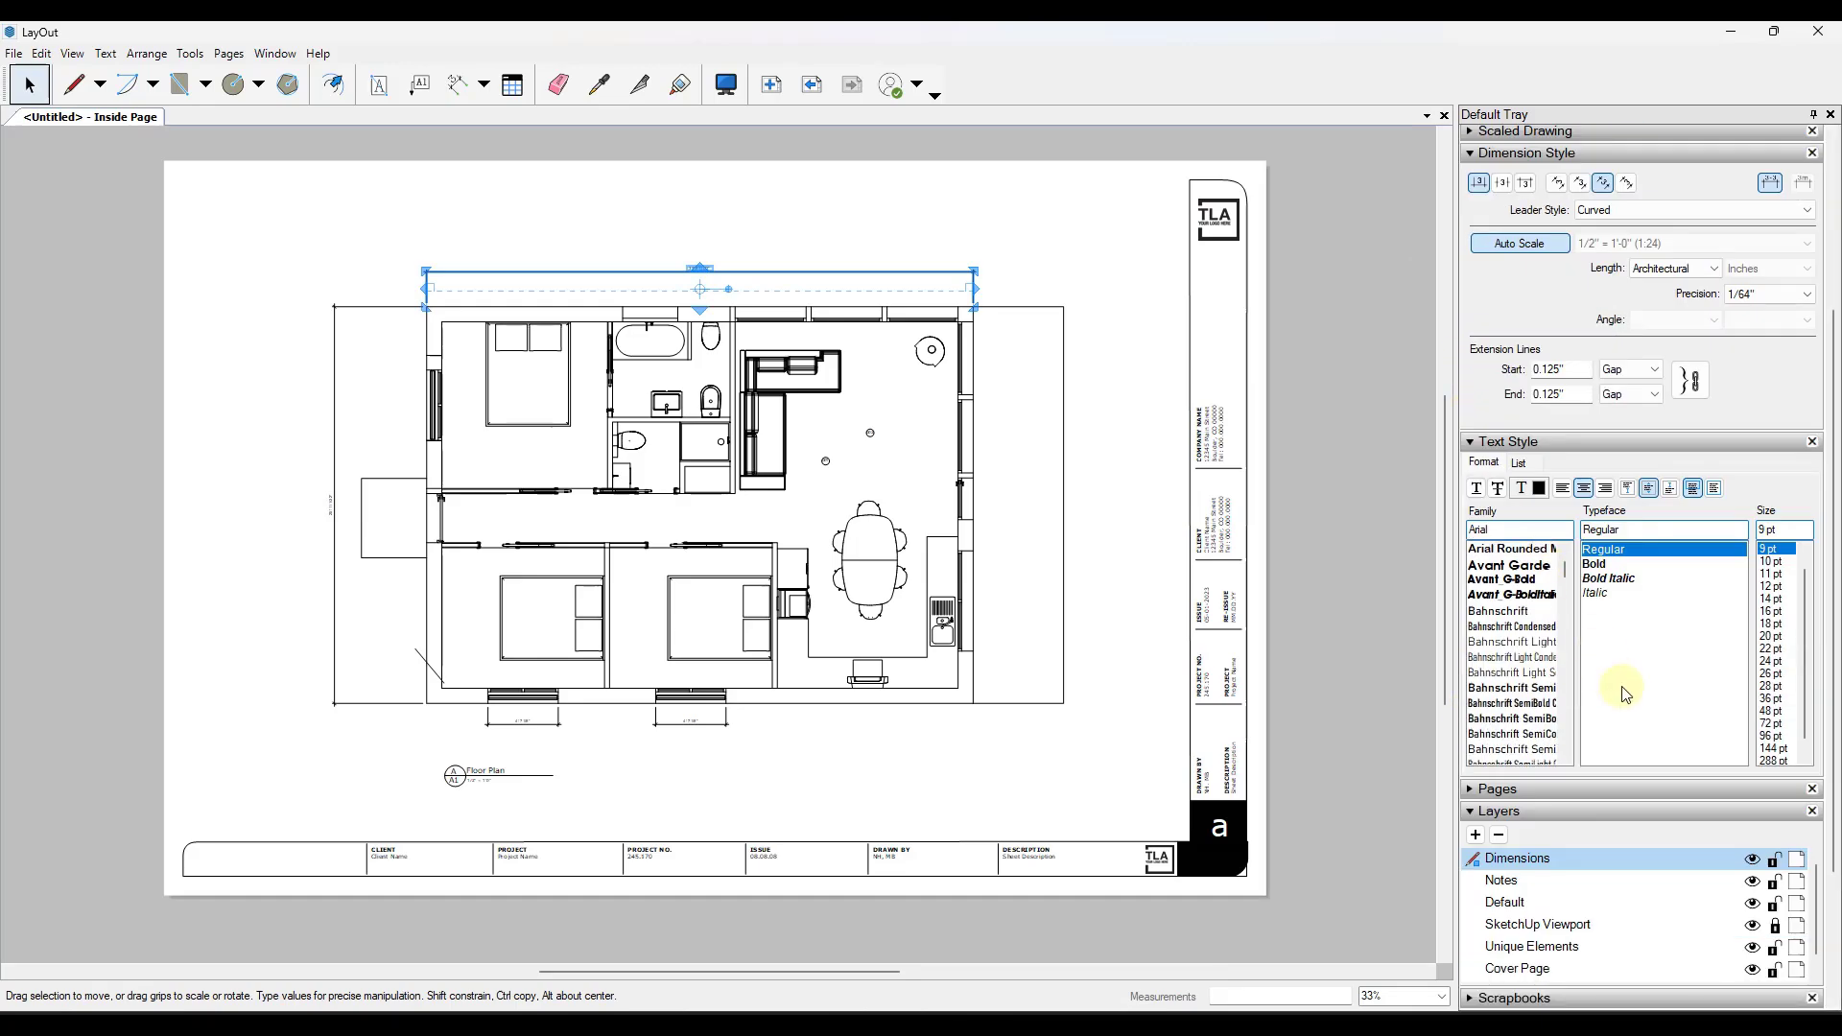
pyautogui.click(1768, 599)
pyautogui.click(1770, 624)
pyautogui.click(1776, 636)
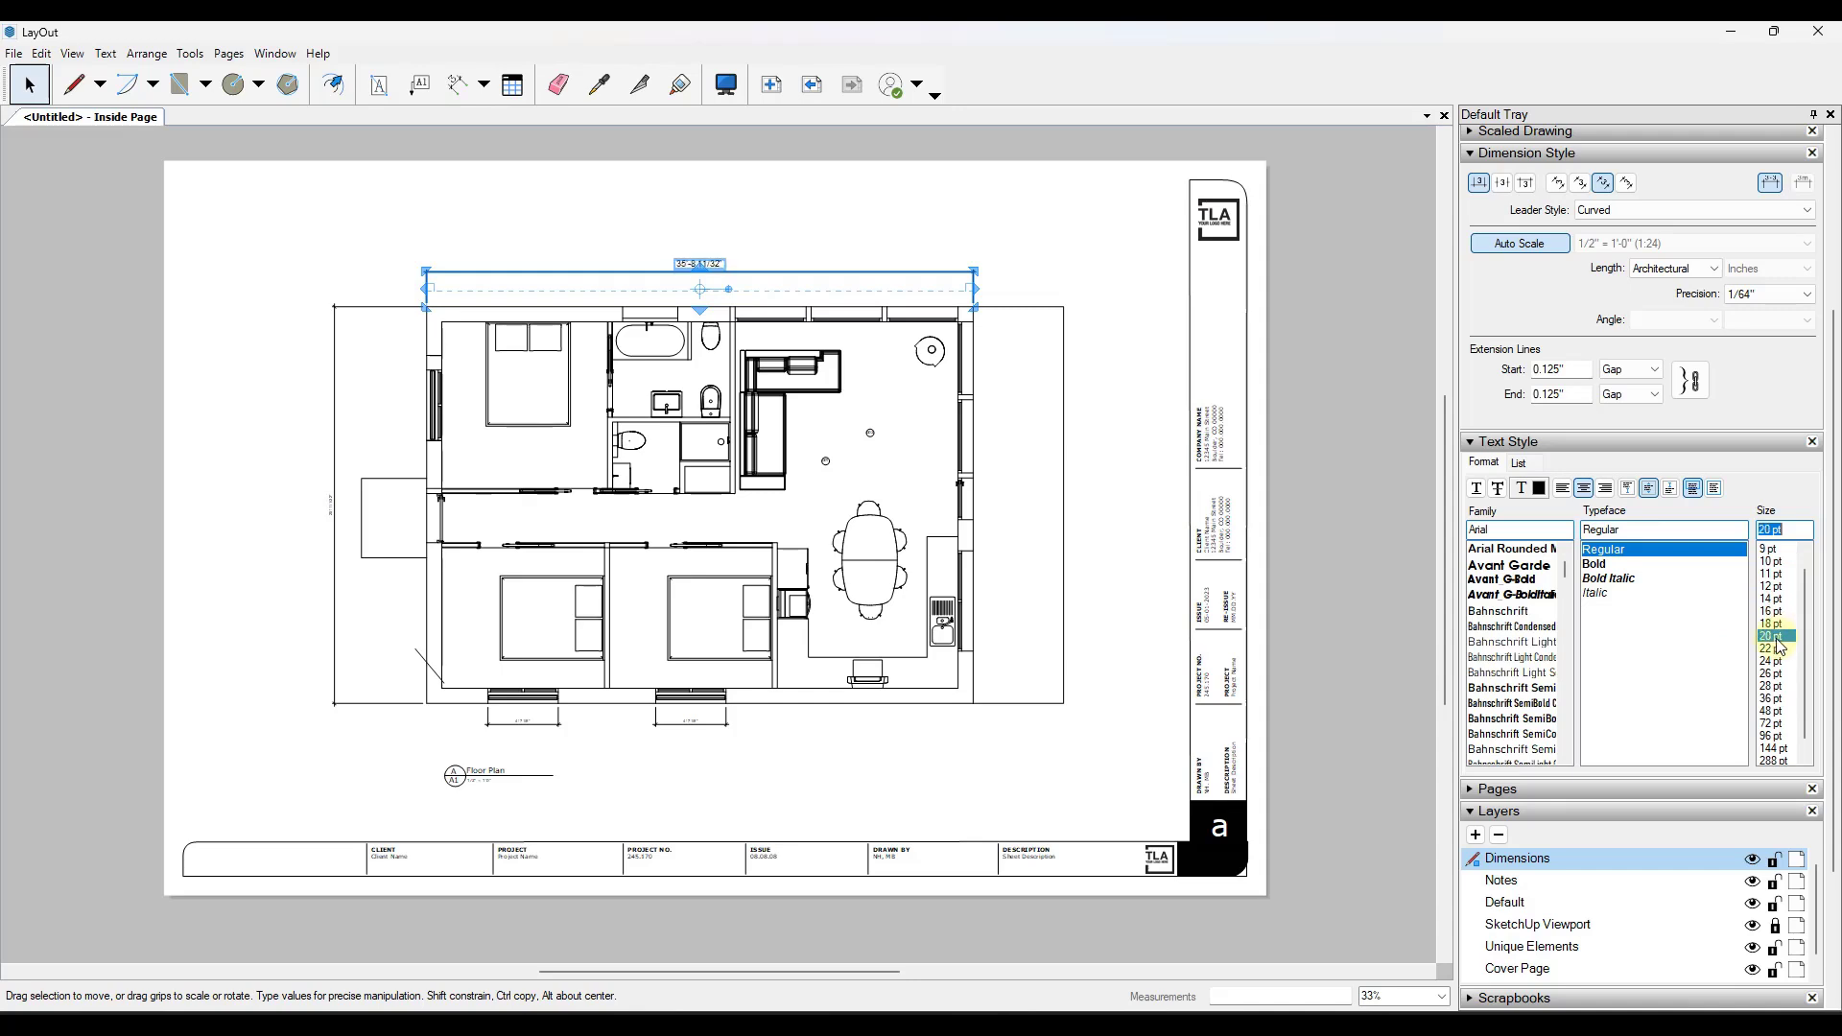
pyautogui.scroll(3, 1688, 384)
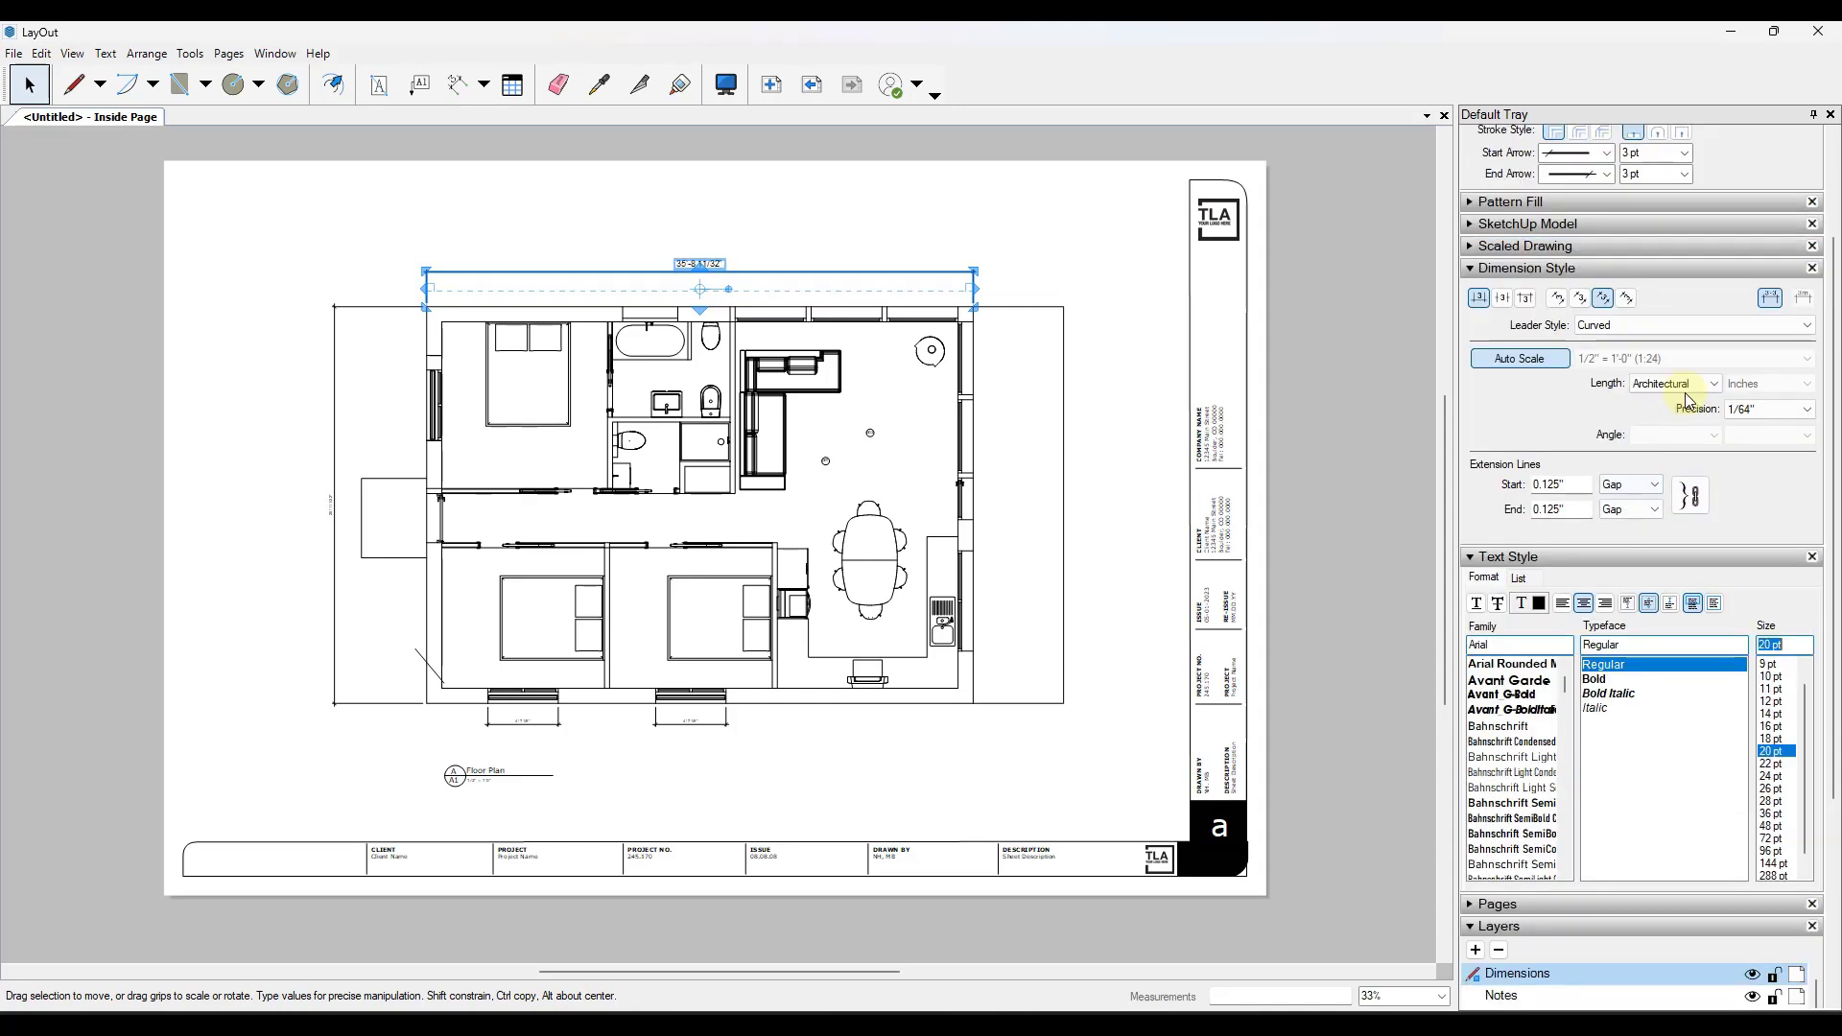
pyautogui.click(1770, 409)
pyautogui.click(1738, 459)
pyautogui.click(1002, 230)
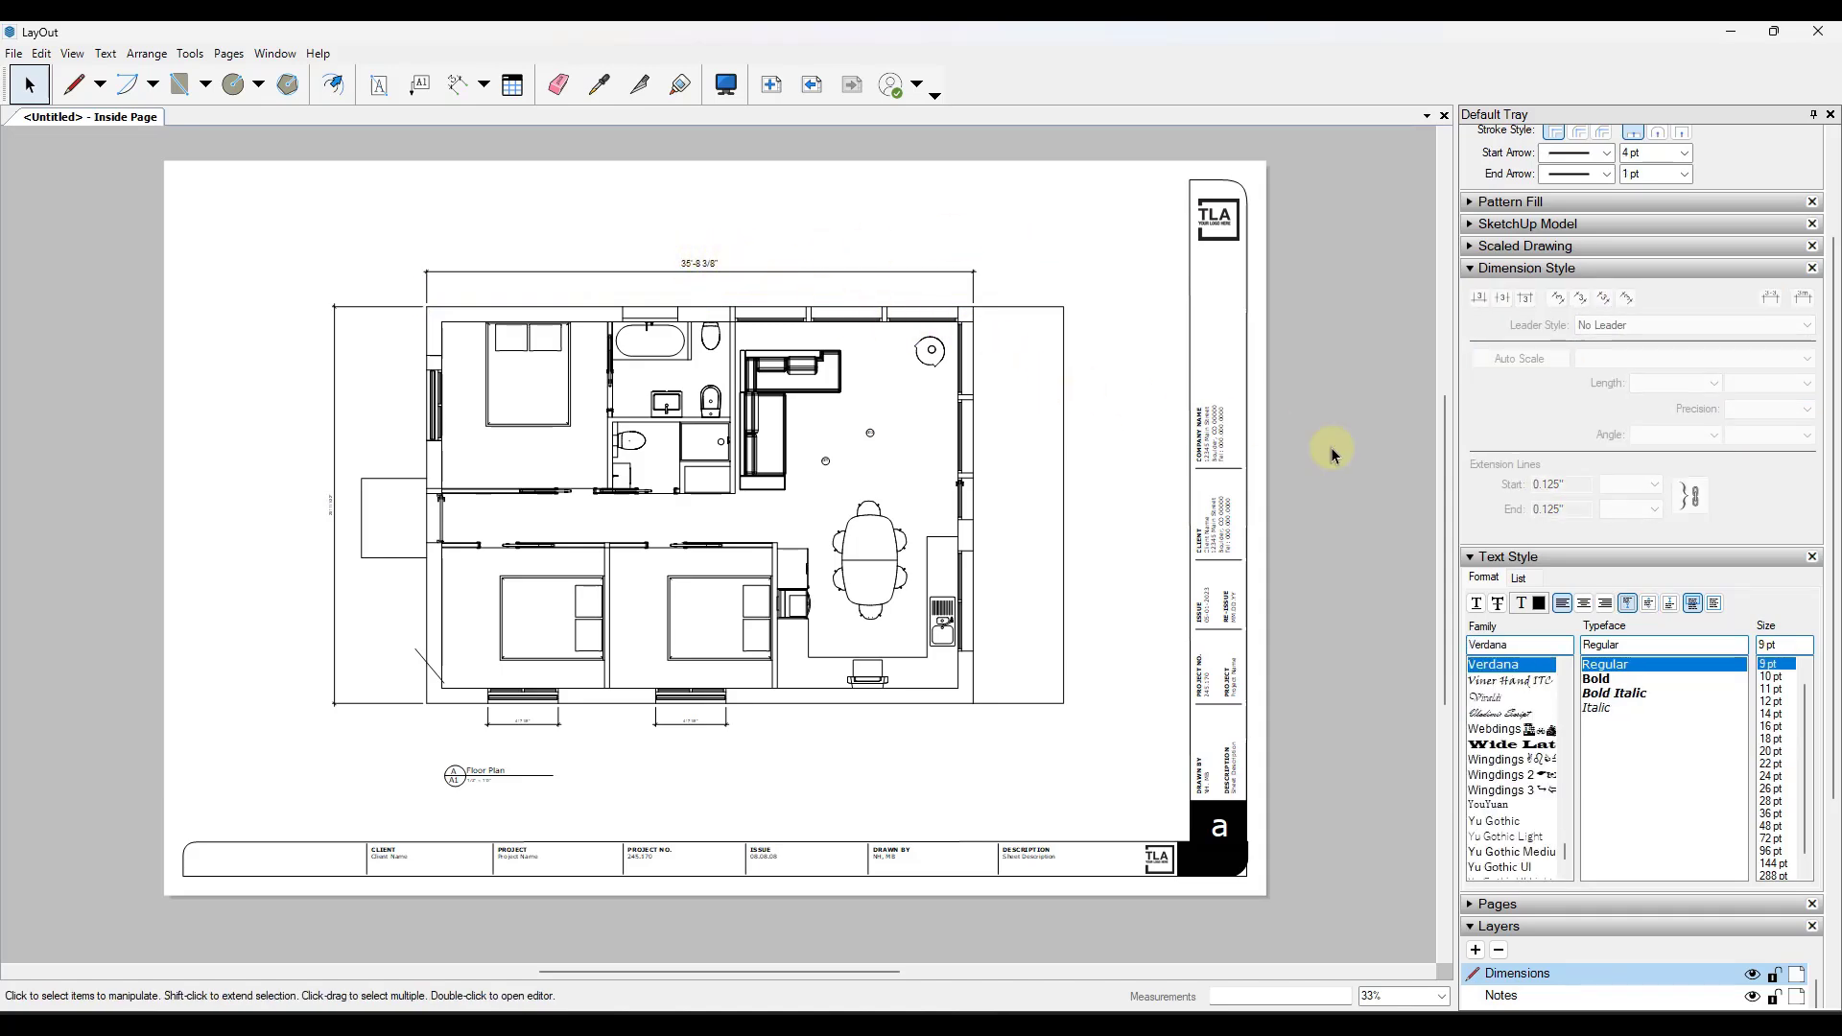
# - Select all Dimensions-layer entities and set 1/8" precision, 26 pt Arial Black text
pyautogui.scroll(-5, 1636, 401)
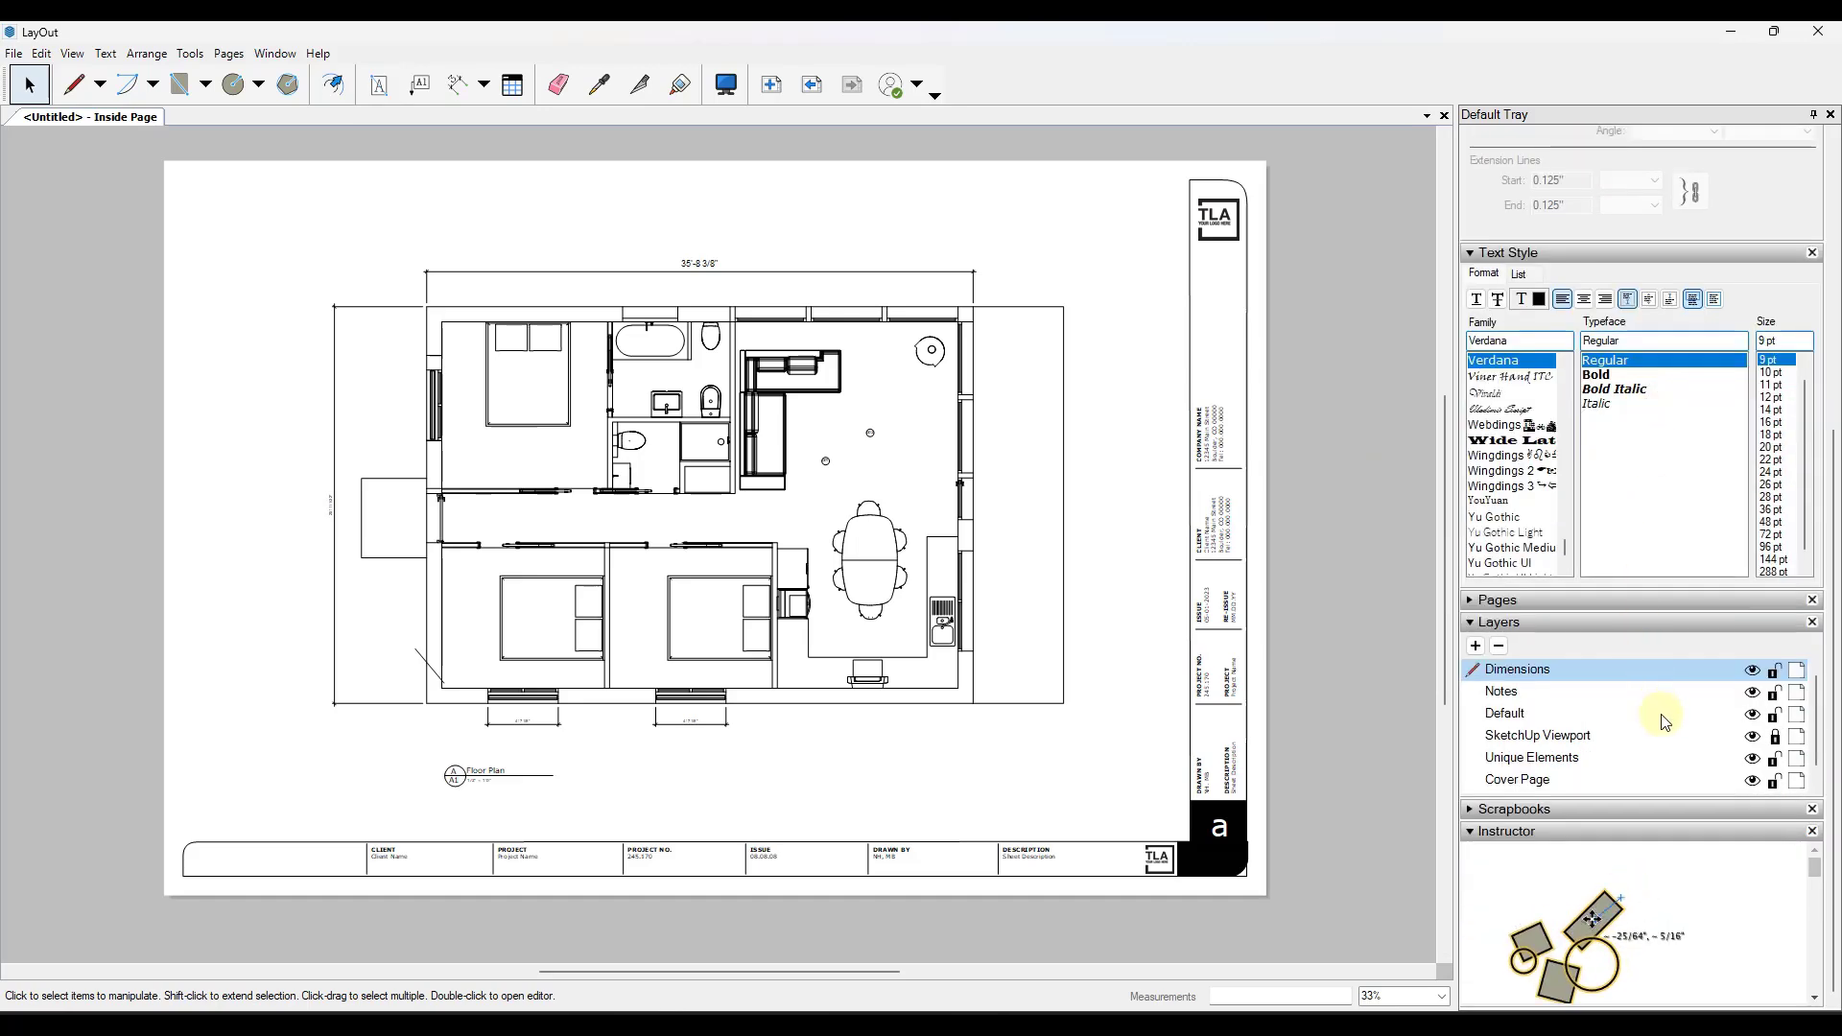
pyautogui.scroll(-2, 1727, 880)
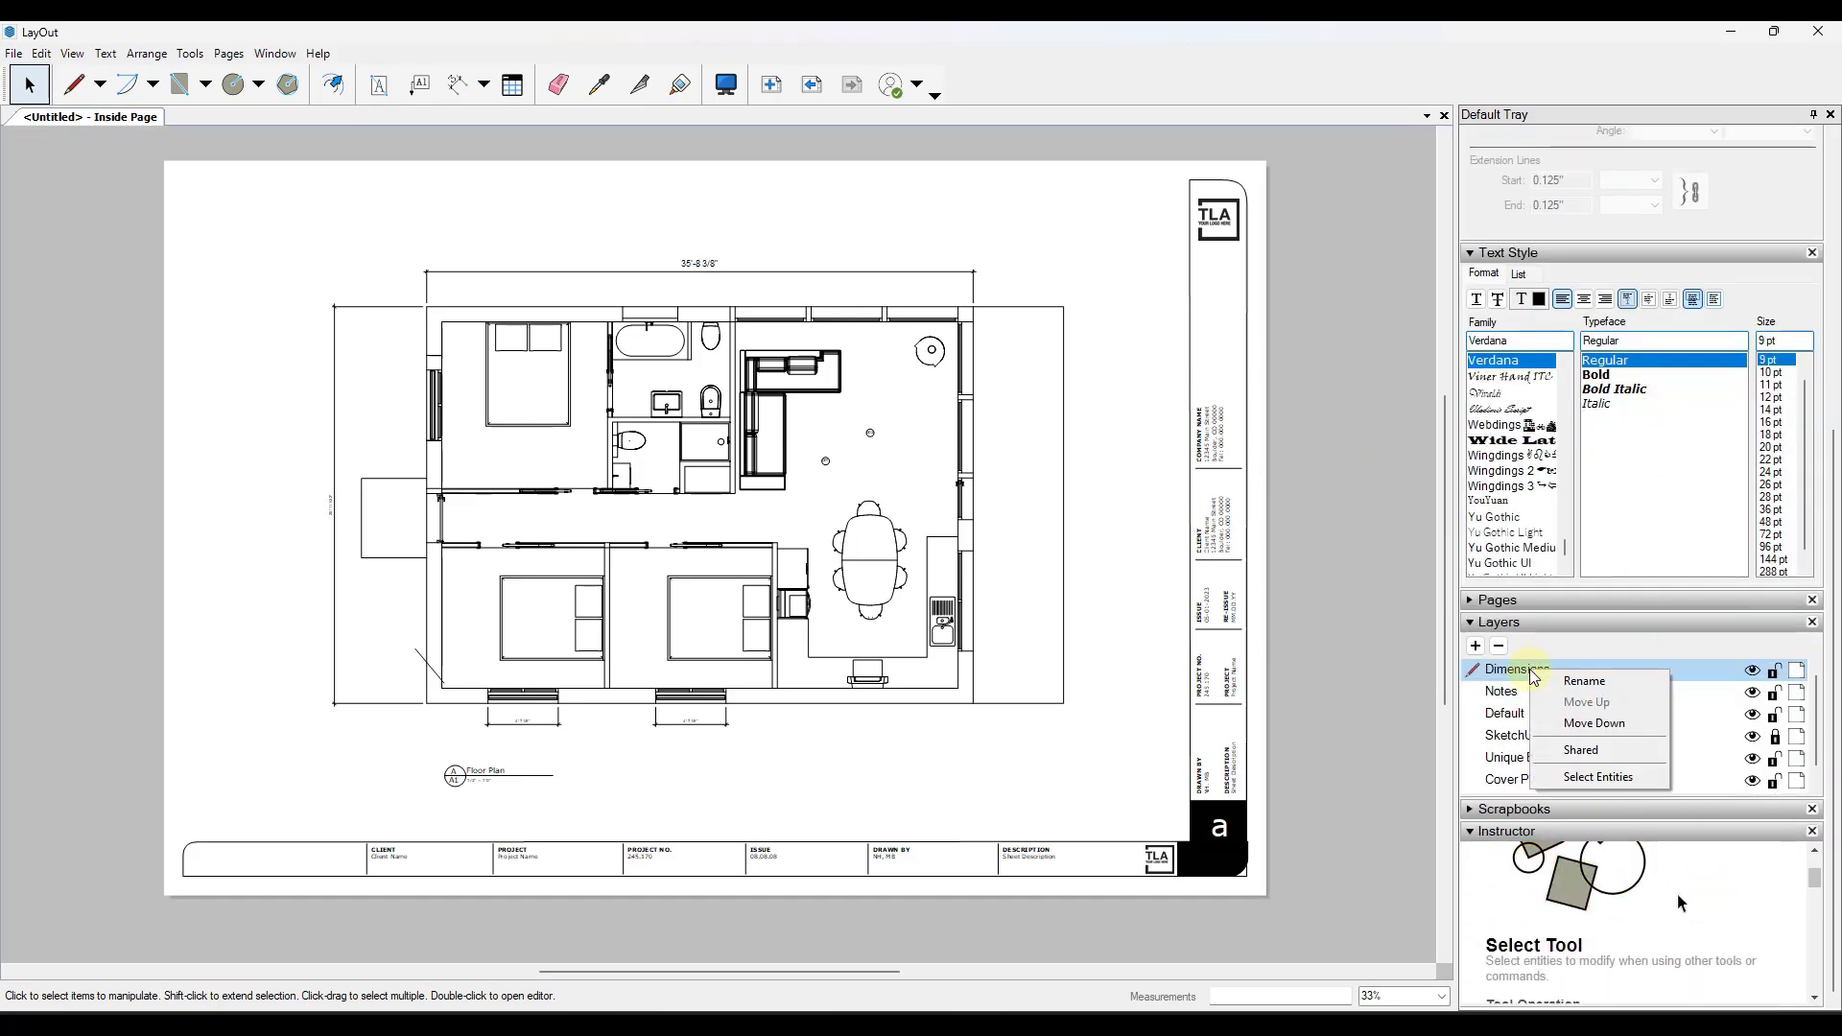
pyautogui.click(1591, 779)
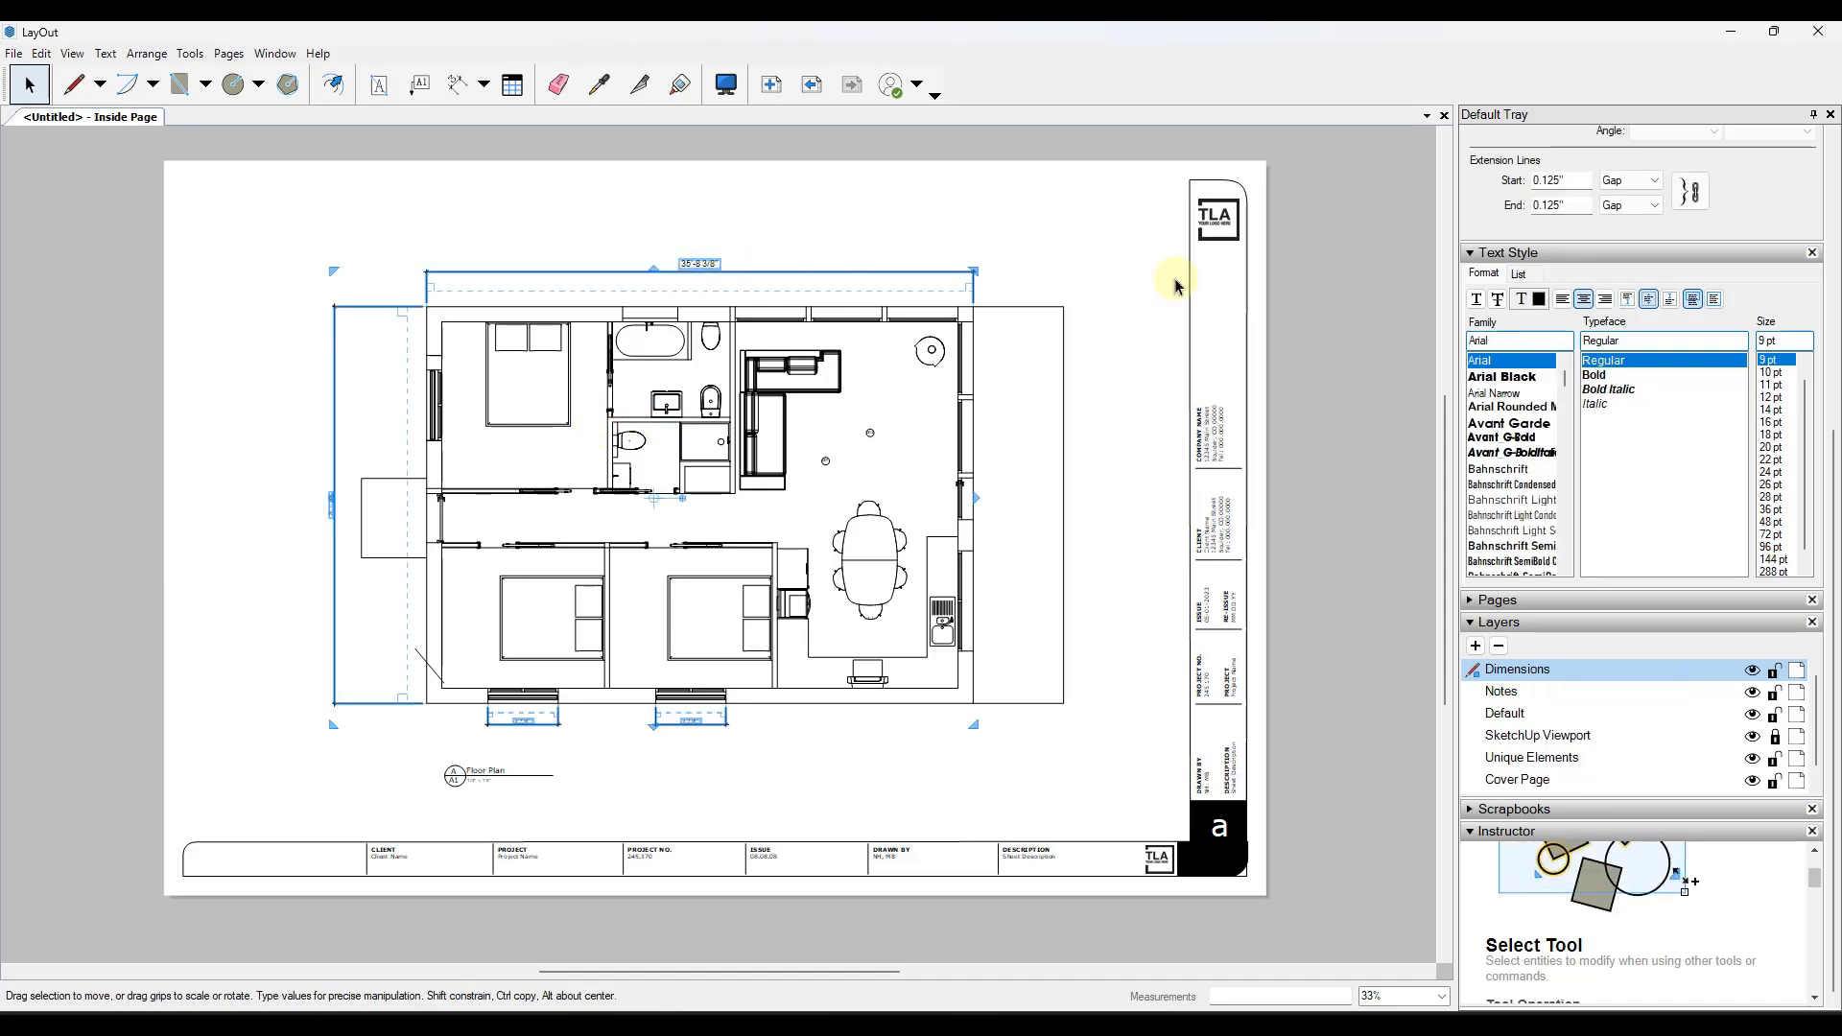
pyautogui.scroll(2, 1765, 211)
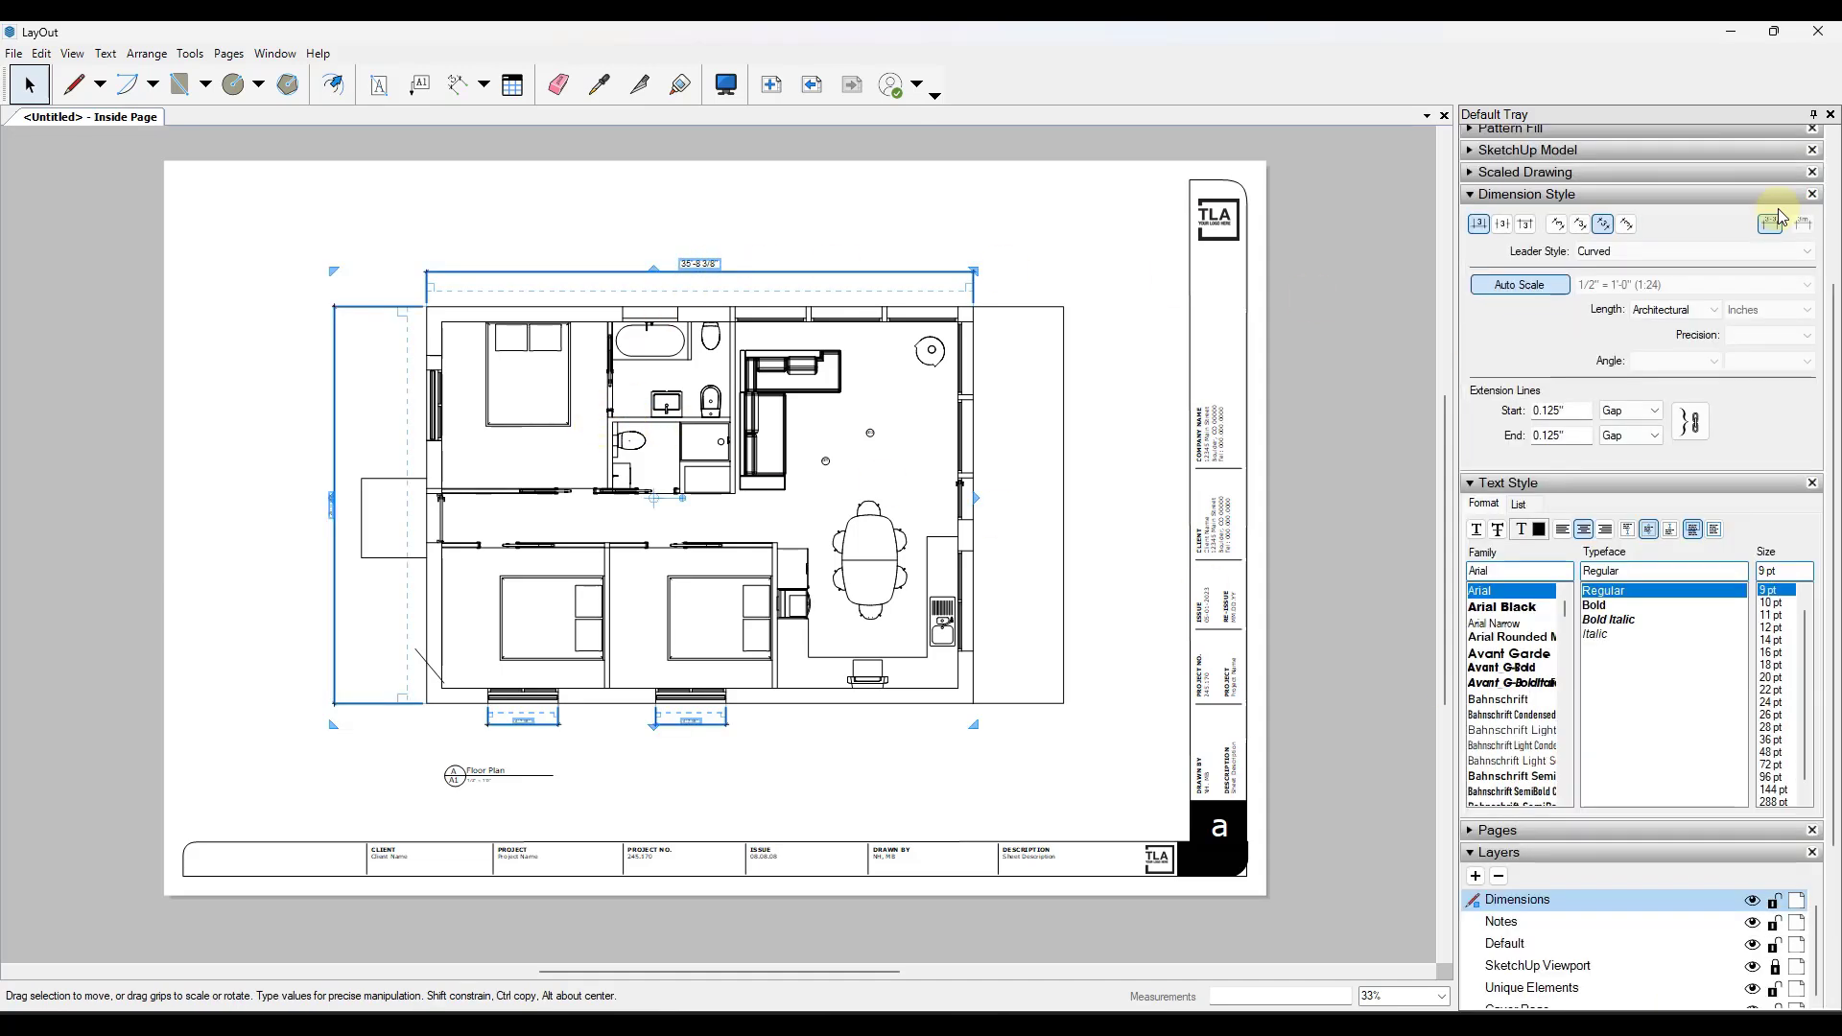
pyautogui.click(1765, 334)
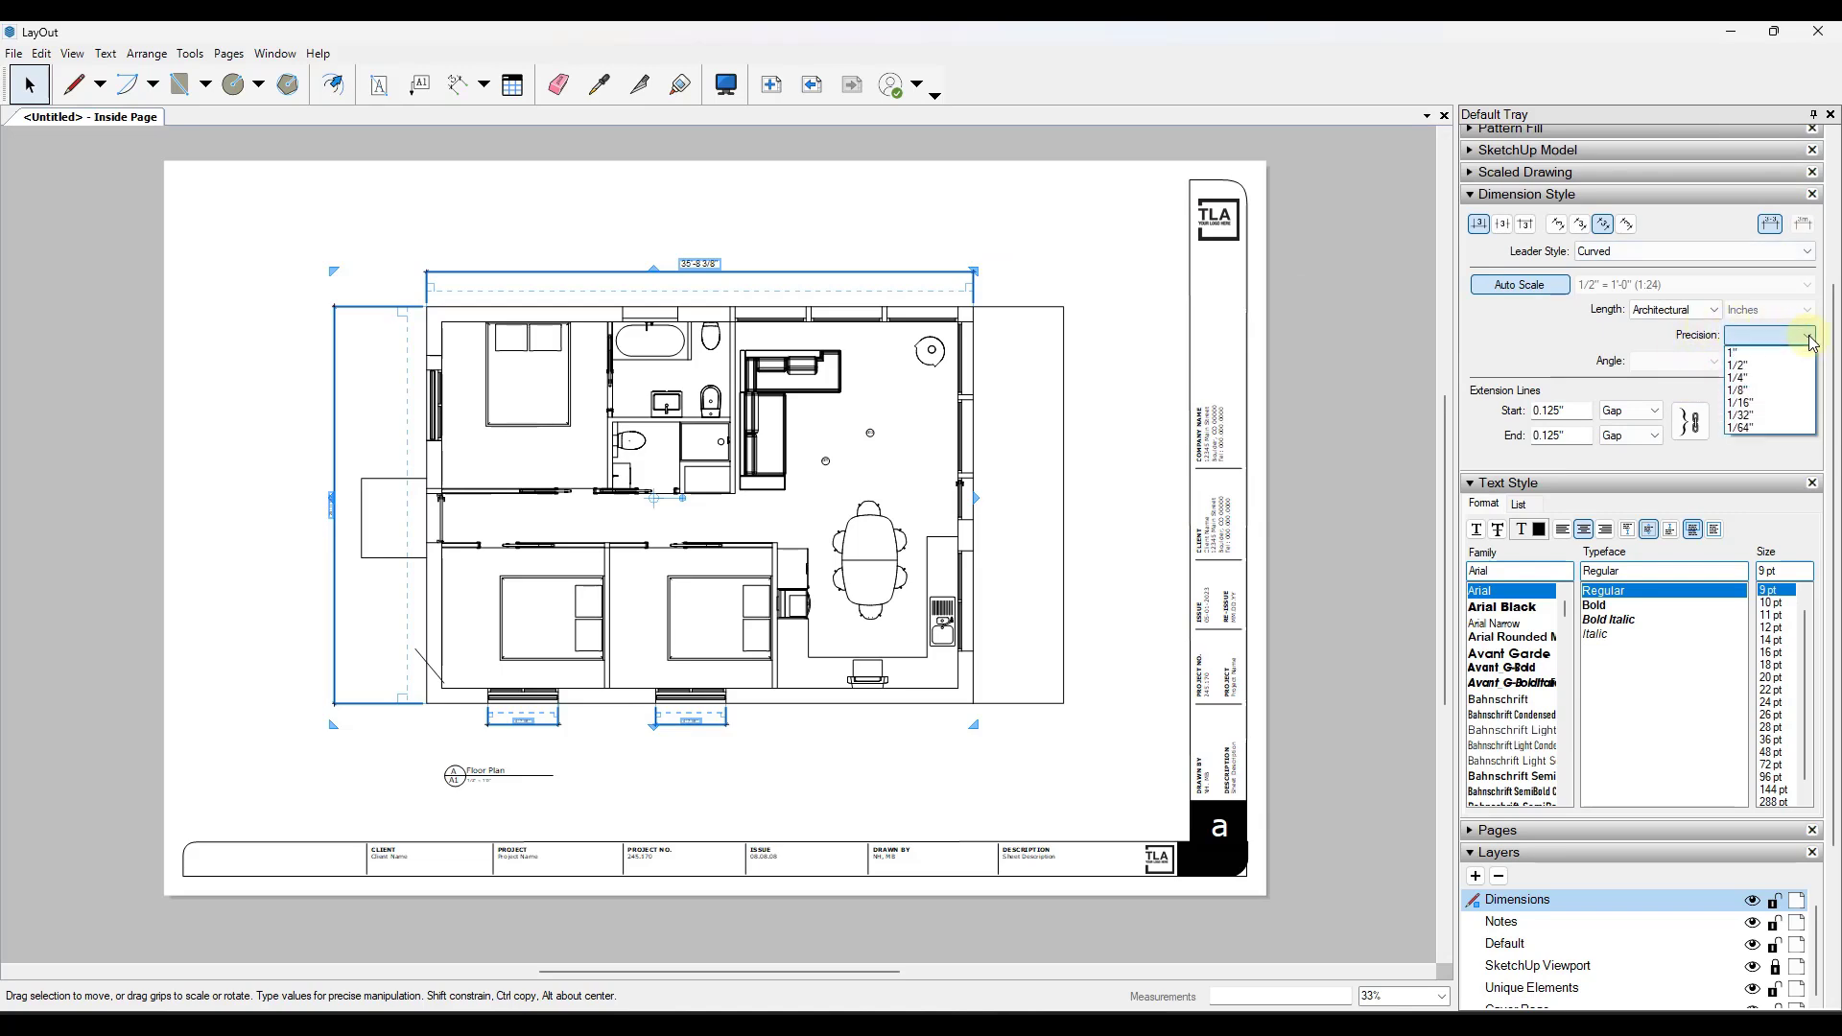
pyautogui.click(1754, 391)
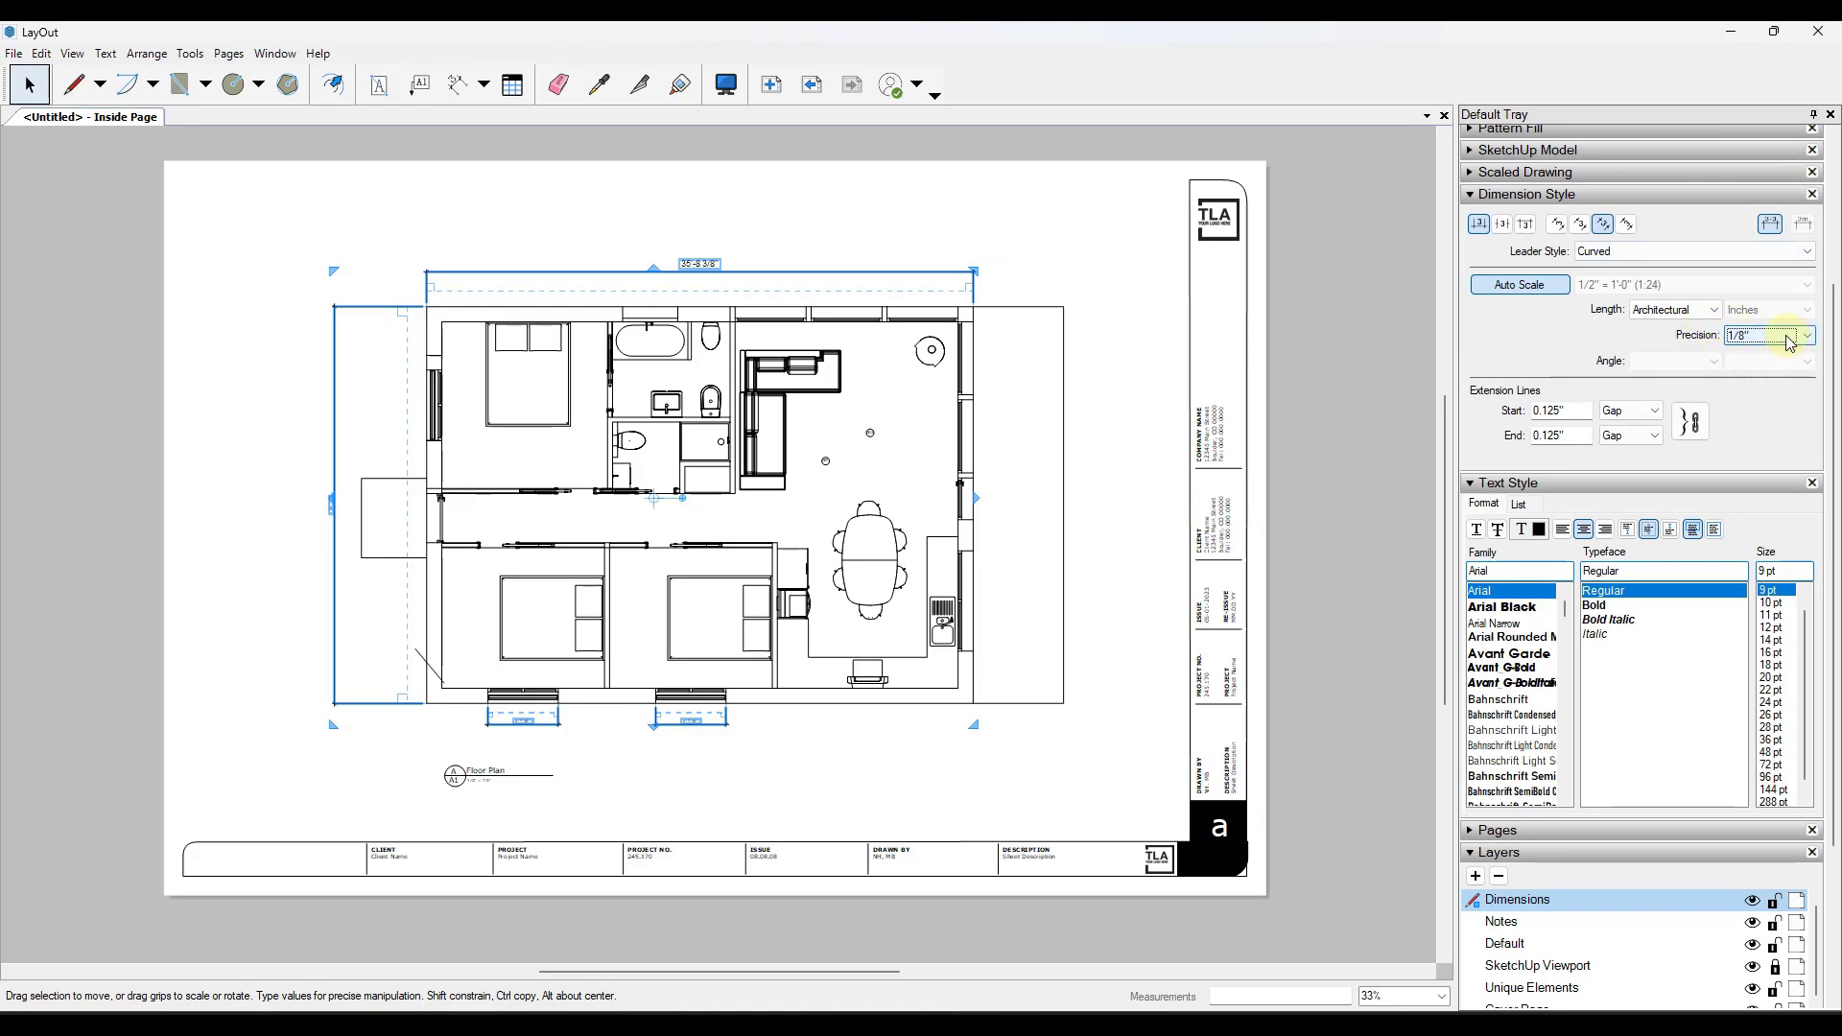
pyautogui.click(1770, 677)
pyautogui.click(1770, 703)
pyautogui.click(1770, 715)
pyautogui.click(1497, 655)
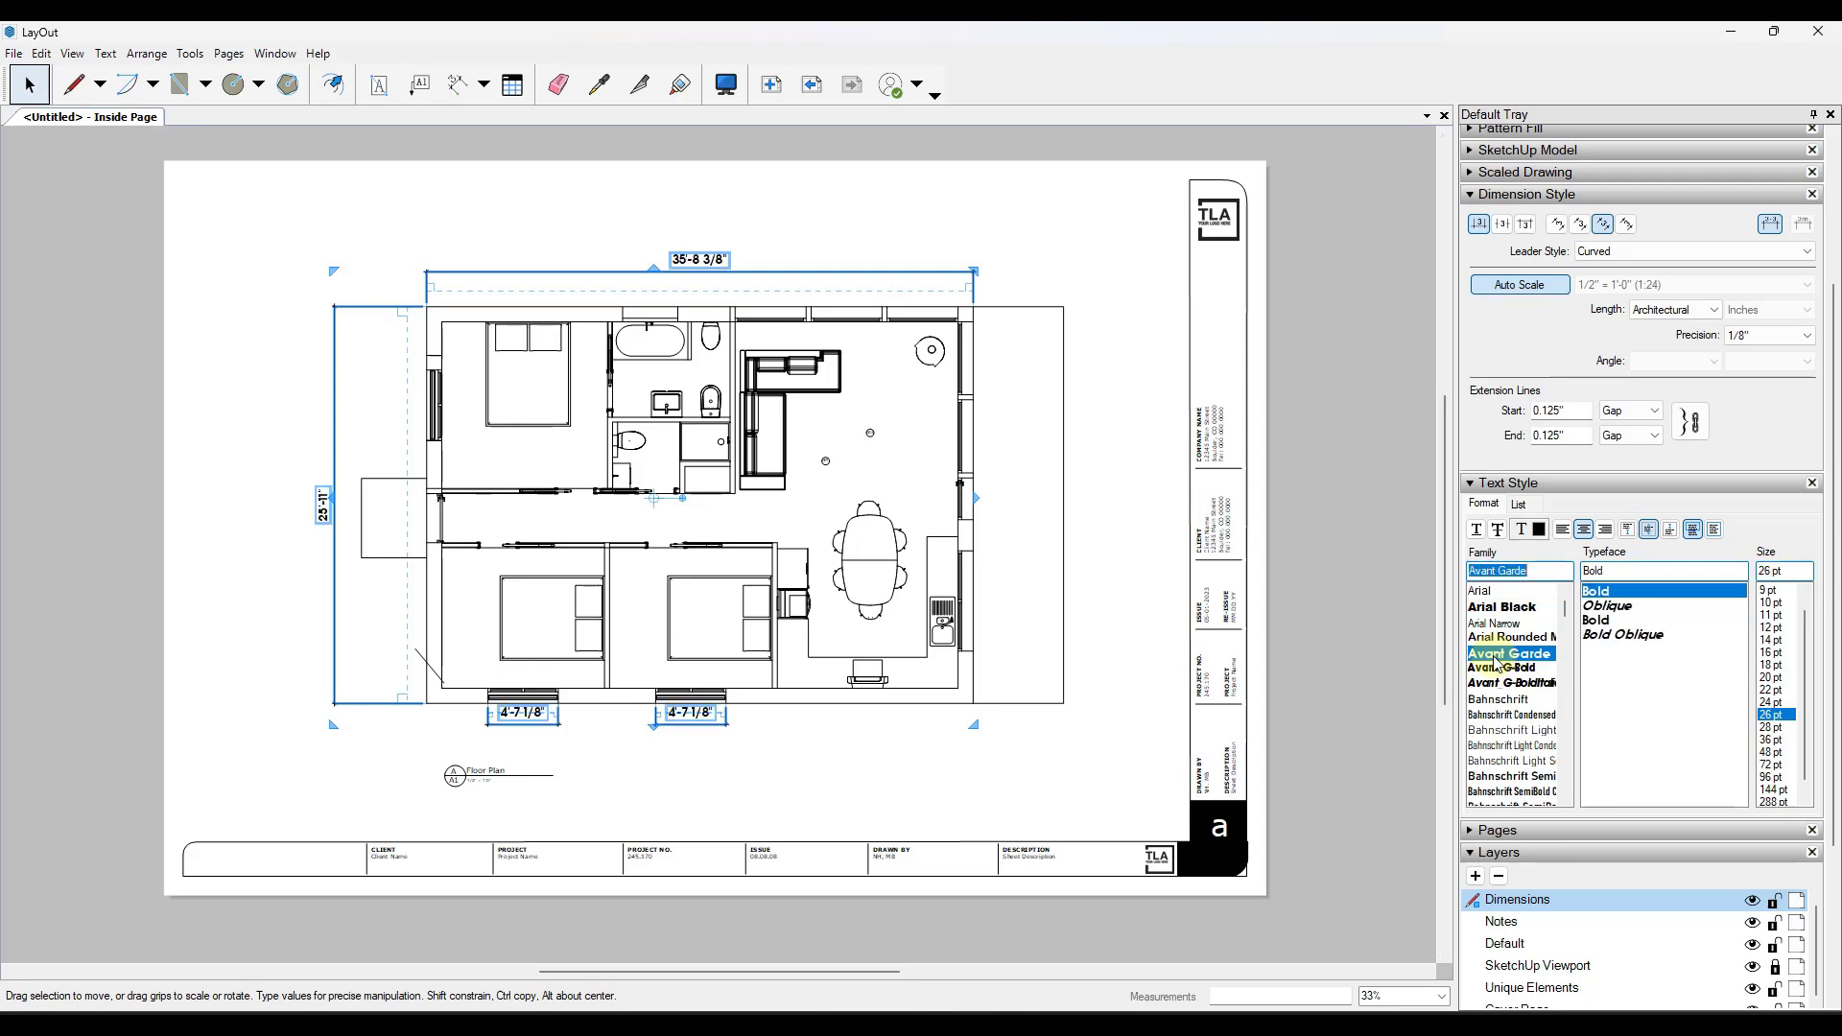
pyautogui.click(1501, 608)
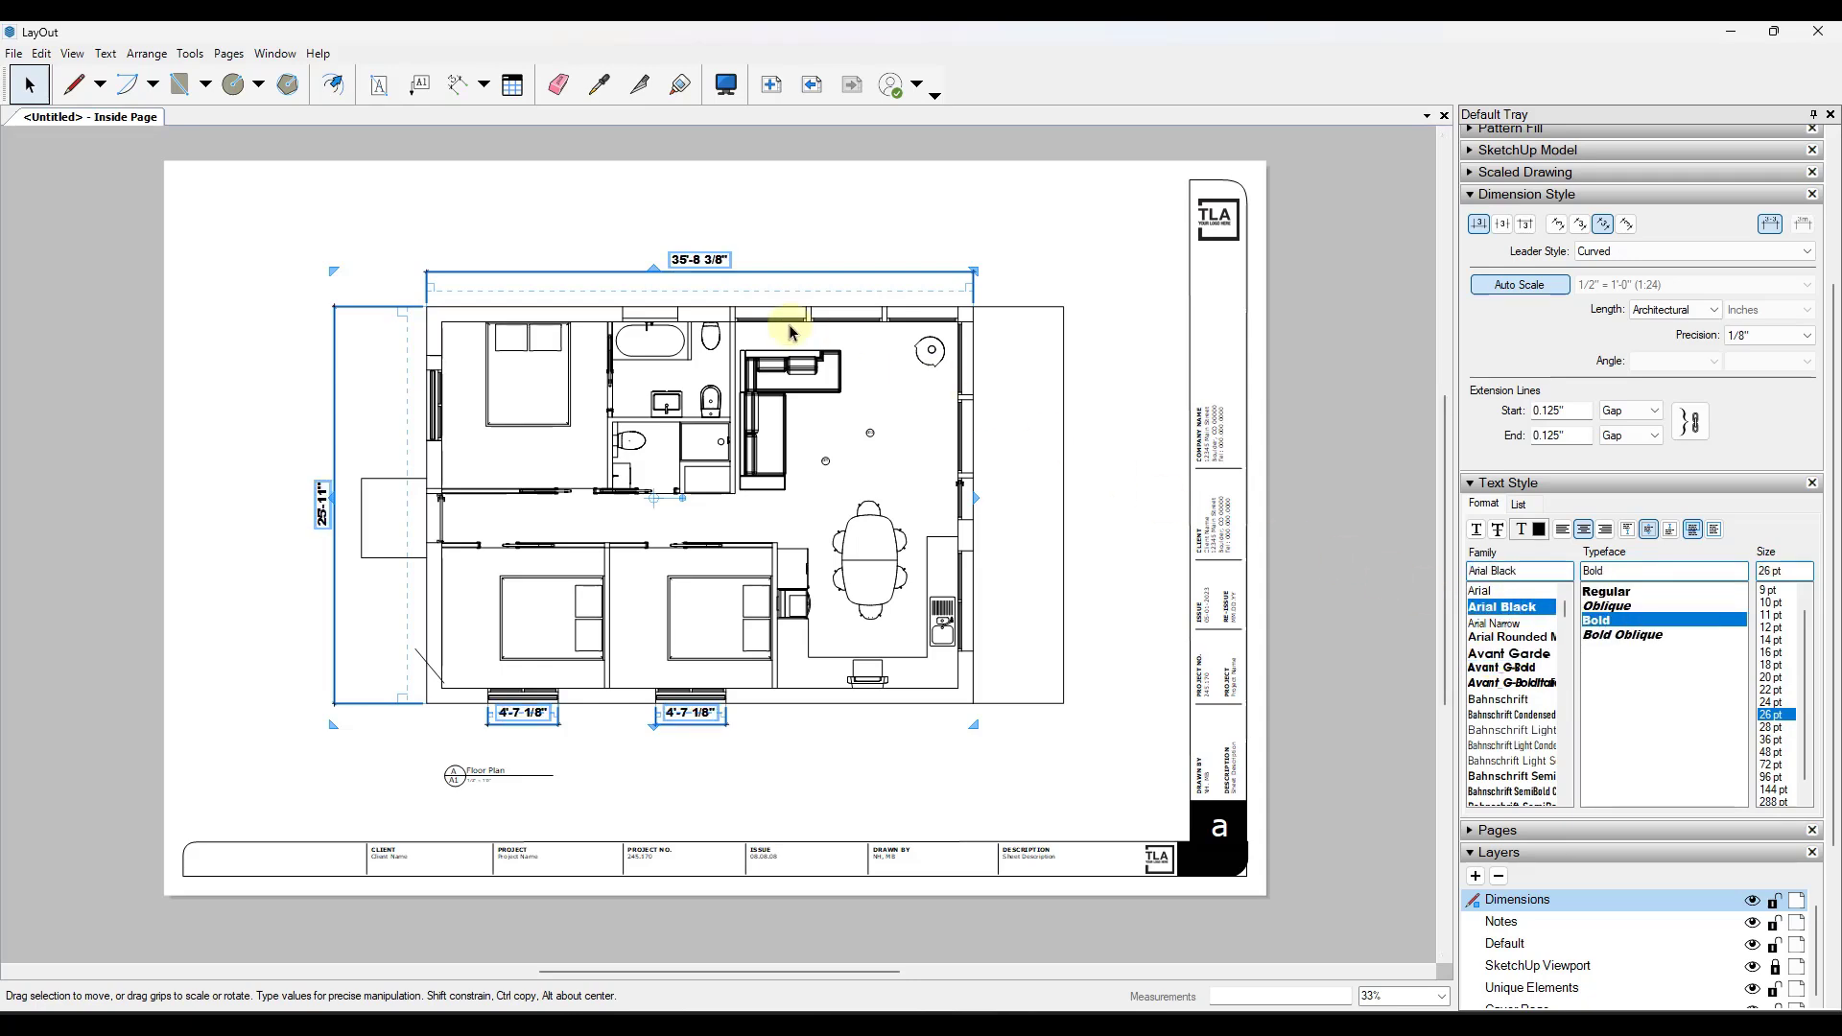
pyautogui.click(1012, 254)
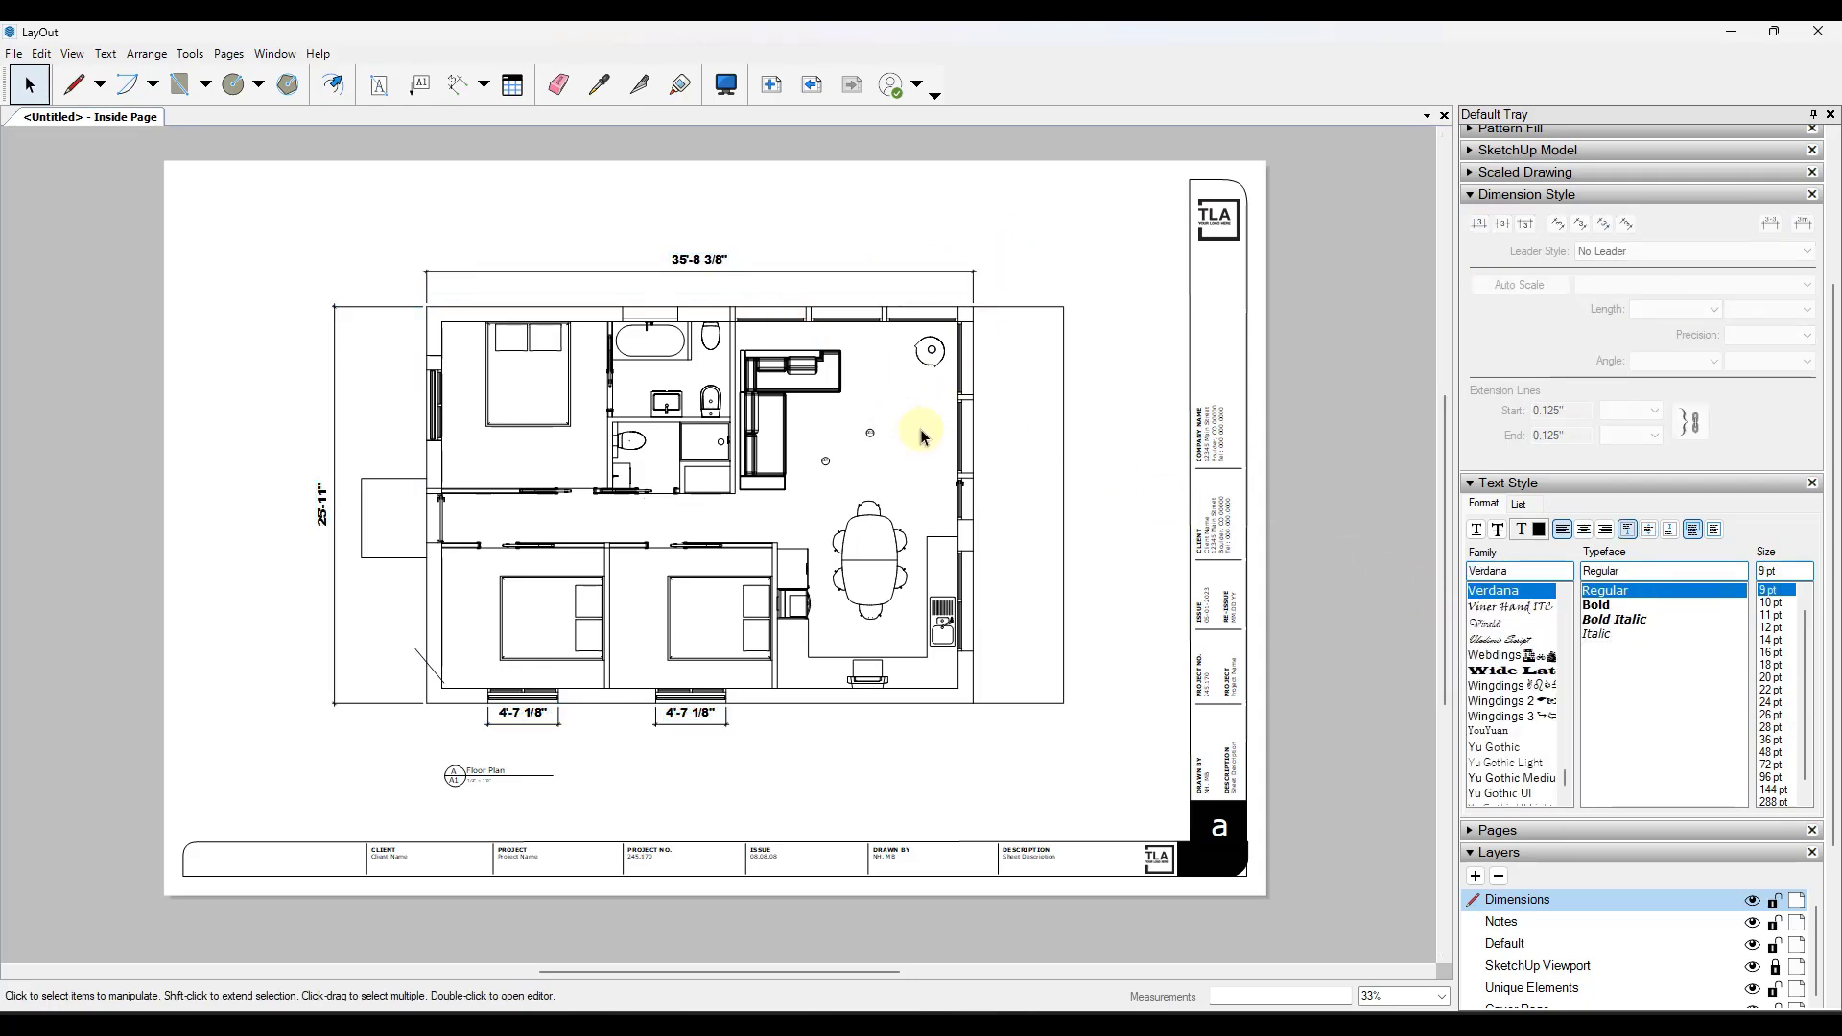
pyautogui.scroll(1, 1722, 526)
pyautogui.scroll(-2, 1711, 456)
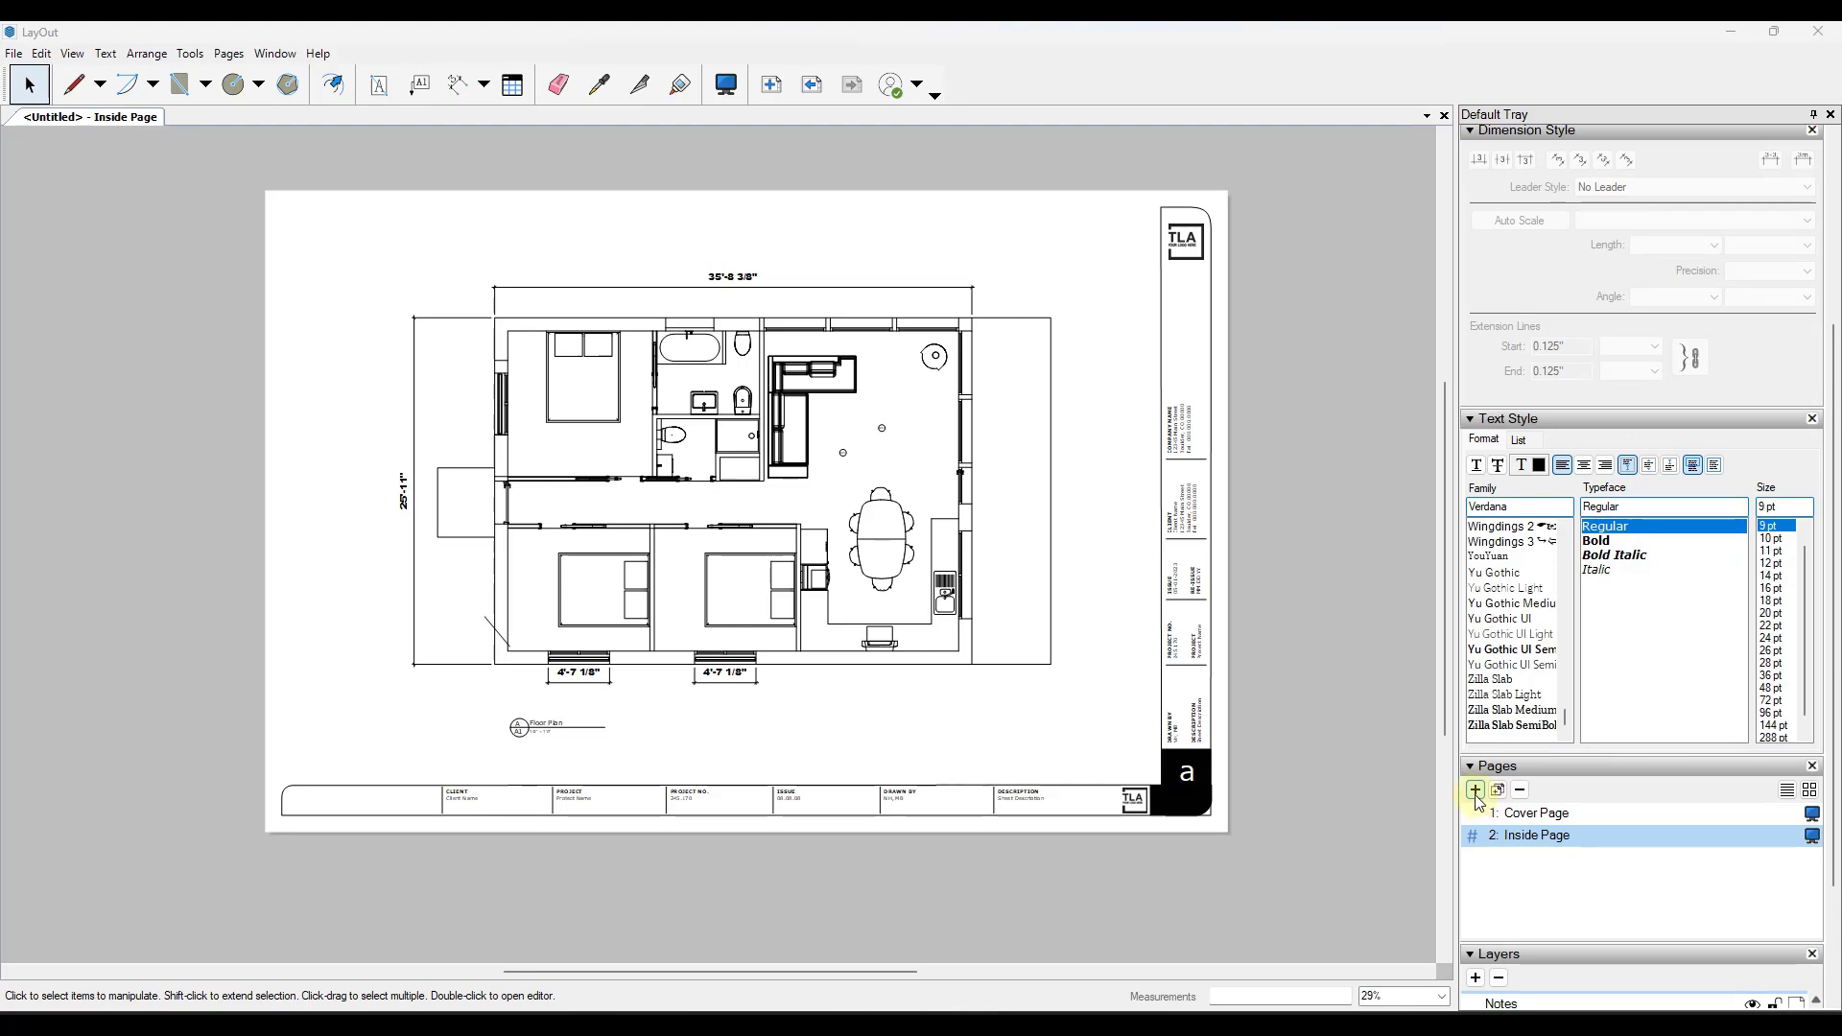
# - Add a blank titleblock Page 4 and switch to the SketchUp model
pyautogui.click(1475, 790)
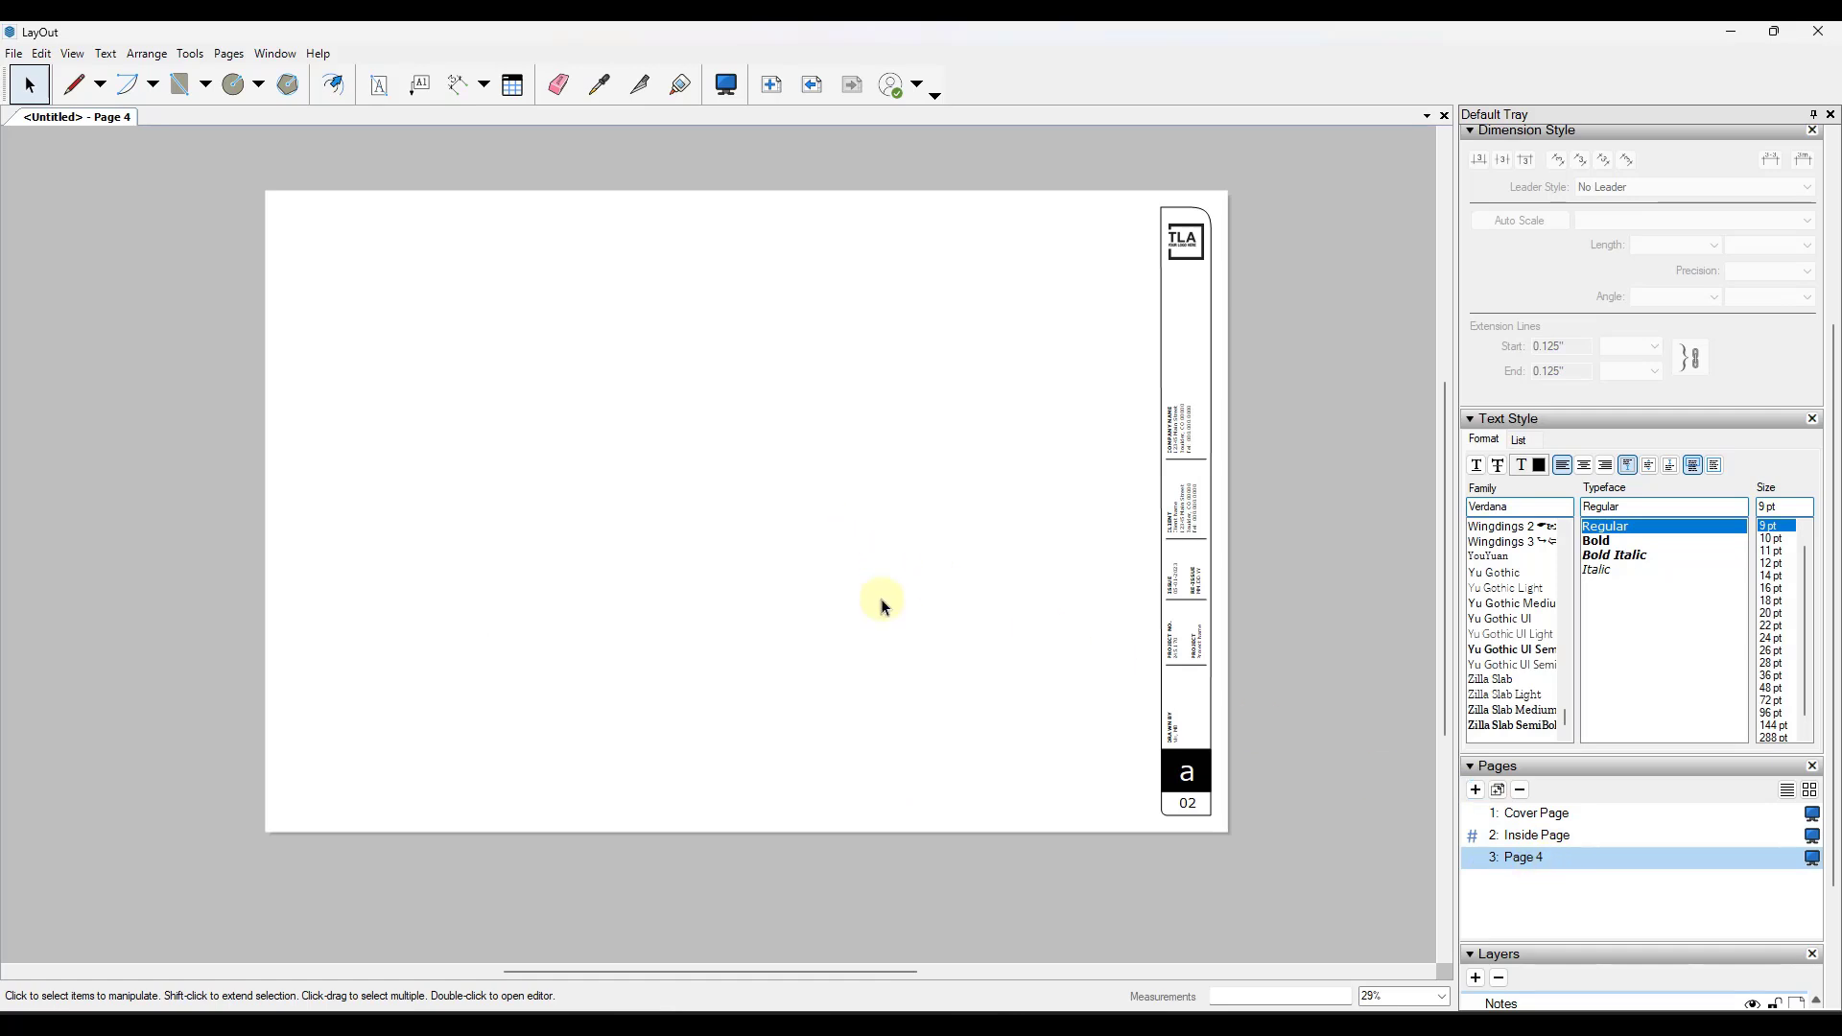
pyautogui.click(940, 935)
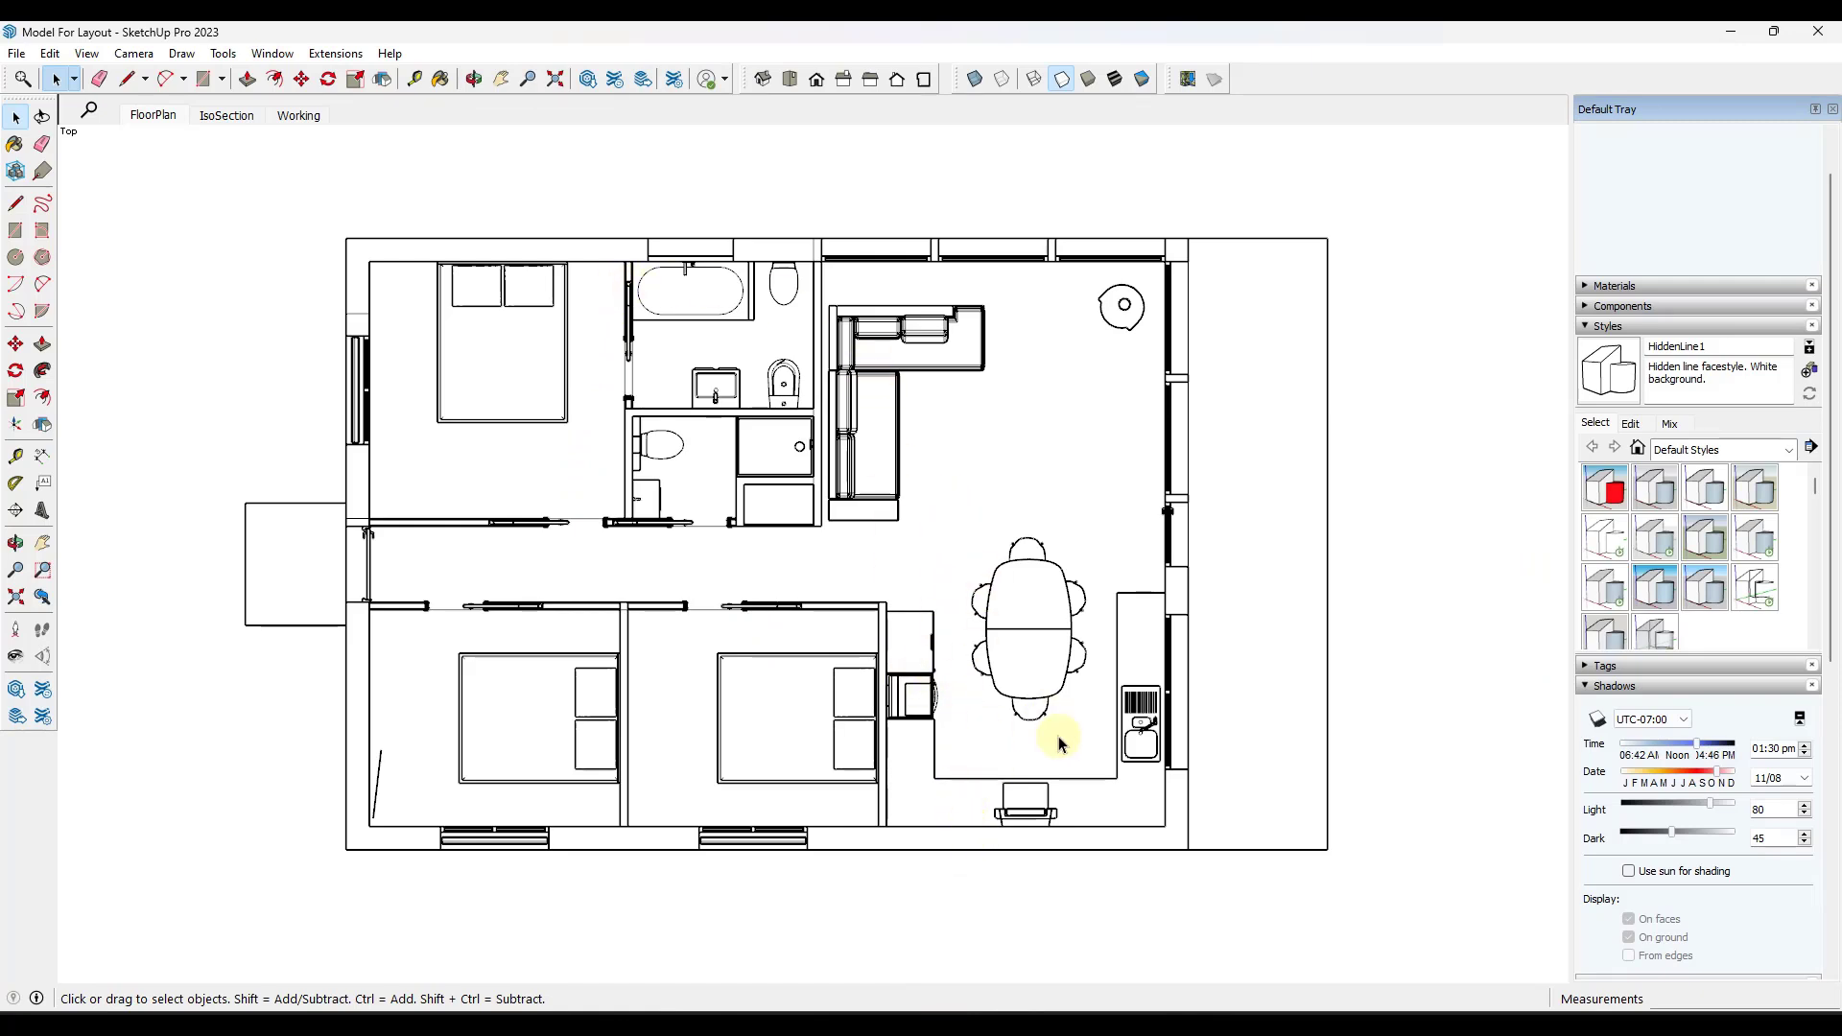
# - Place a trial vertical section plane through the house, keeping its default name
pyautogui.moveTo(1093, 825); pyautogui.dragTo(537, 357, button='middle')
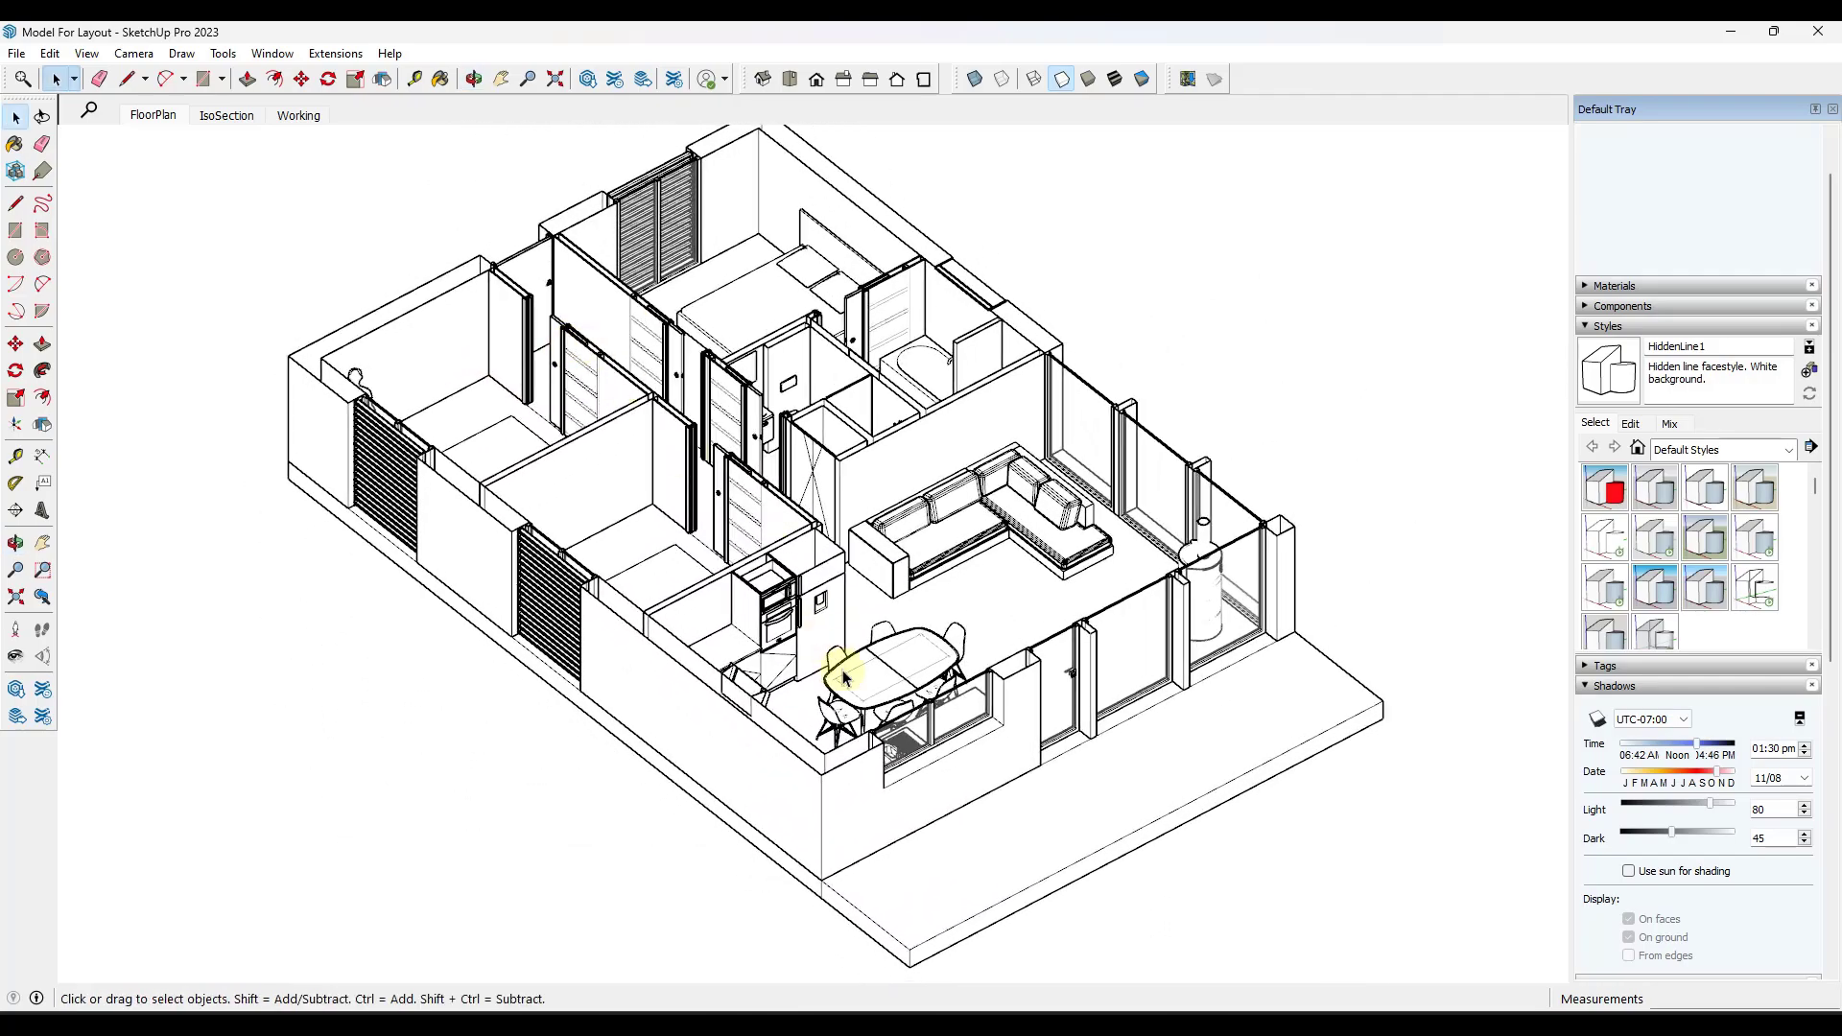
pyautogui.scroll(4, 794, 695)
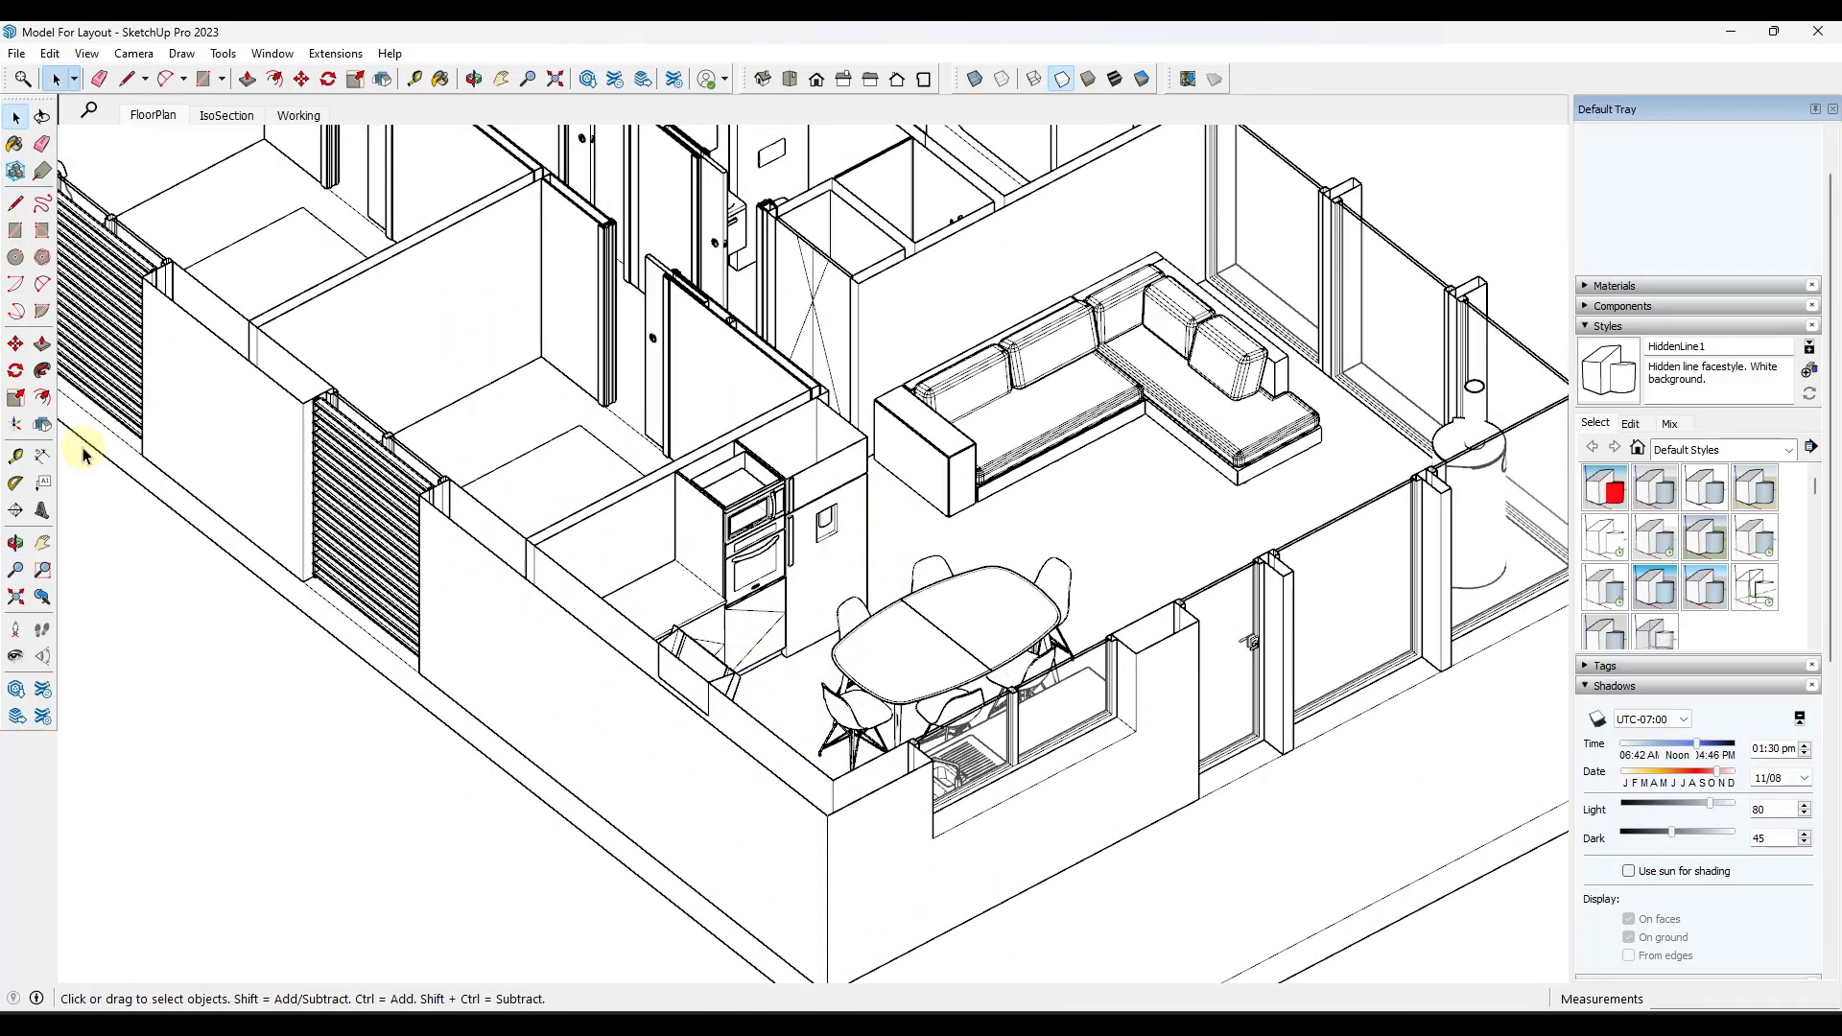
pyautogui.click(15, 511)
pyautogui.press('Left')
pyautogui.press('Right')
pyautogui.click(779, 693)
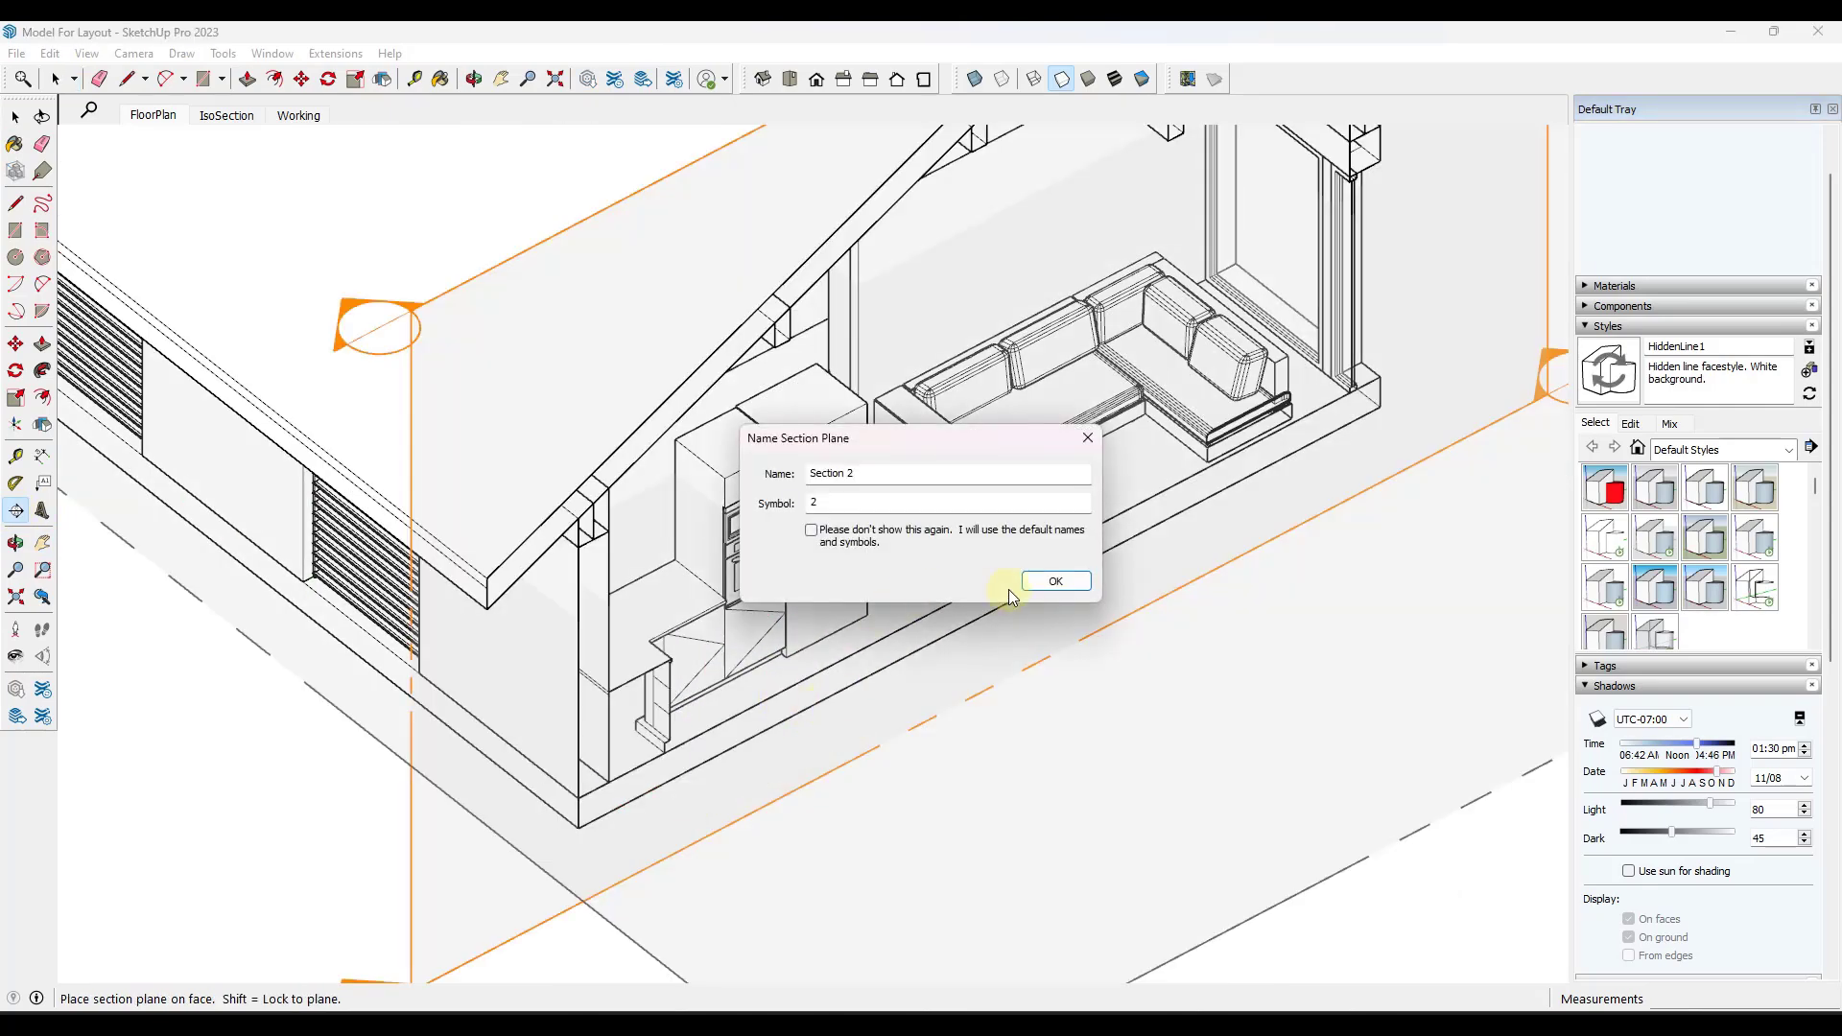
pyautogui.click(1055, 580)
# - Delete the vertical section plane and make the horizontal section cut active again
pyautogui.moveTo(1055, 581); pyautogui.dragTo(810, 538, button='middle')
pyautogui.scroll(5, 809, 538)
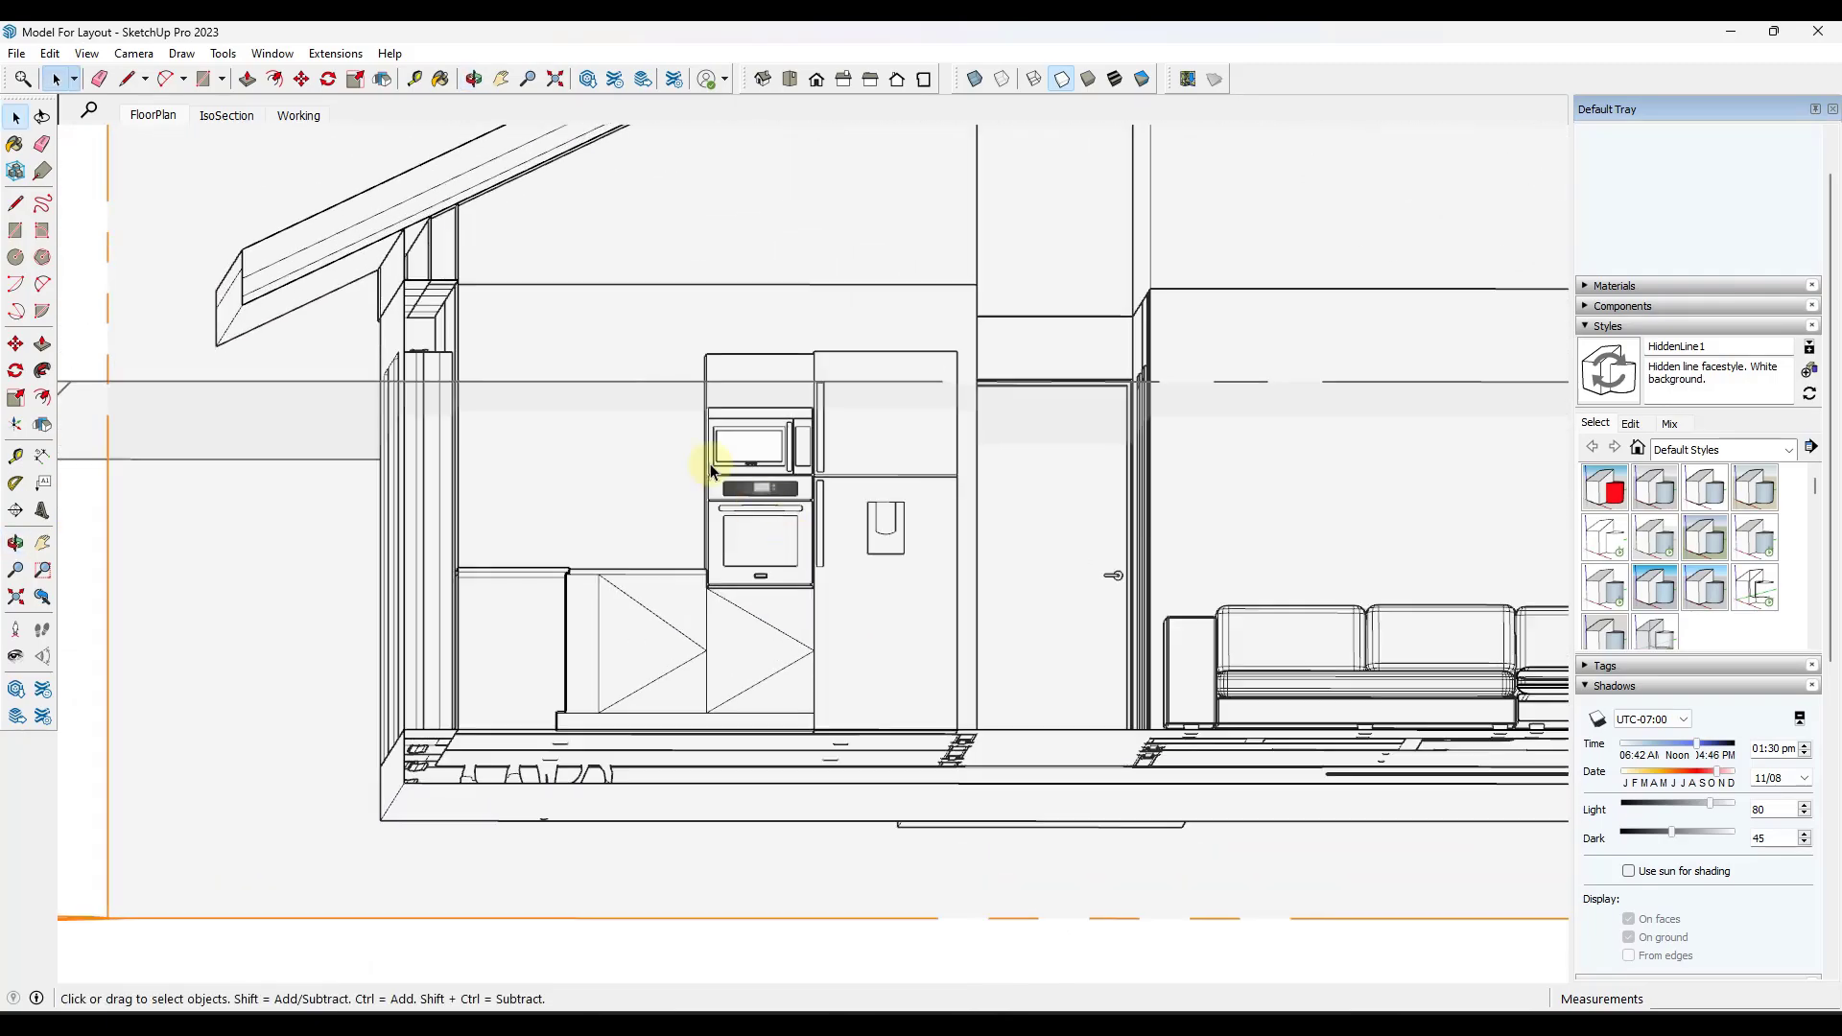
pyautogui.scroll(-6, 710, 470)
pyautogui.moveTo(724, 489); pyautogui.dragTo(955, 642, button='middle')
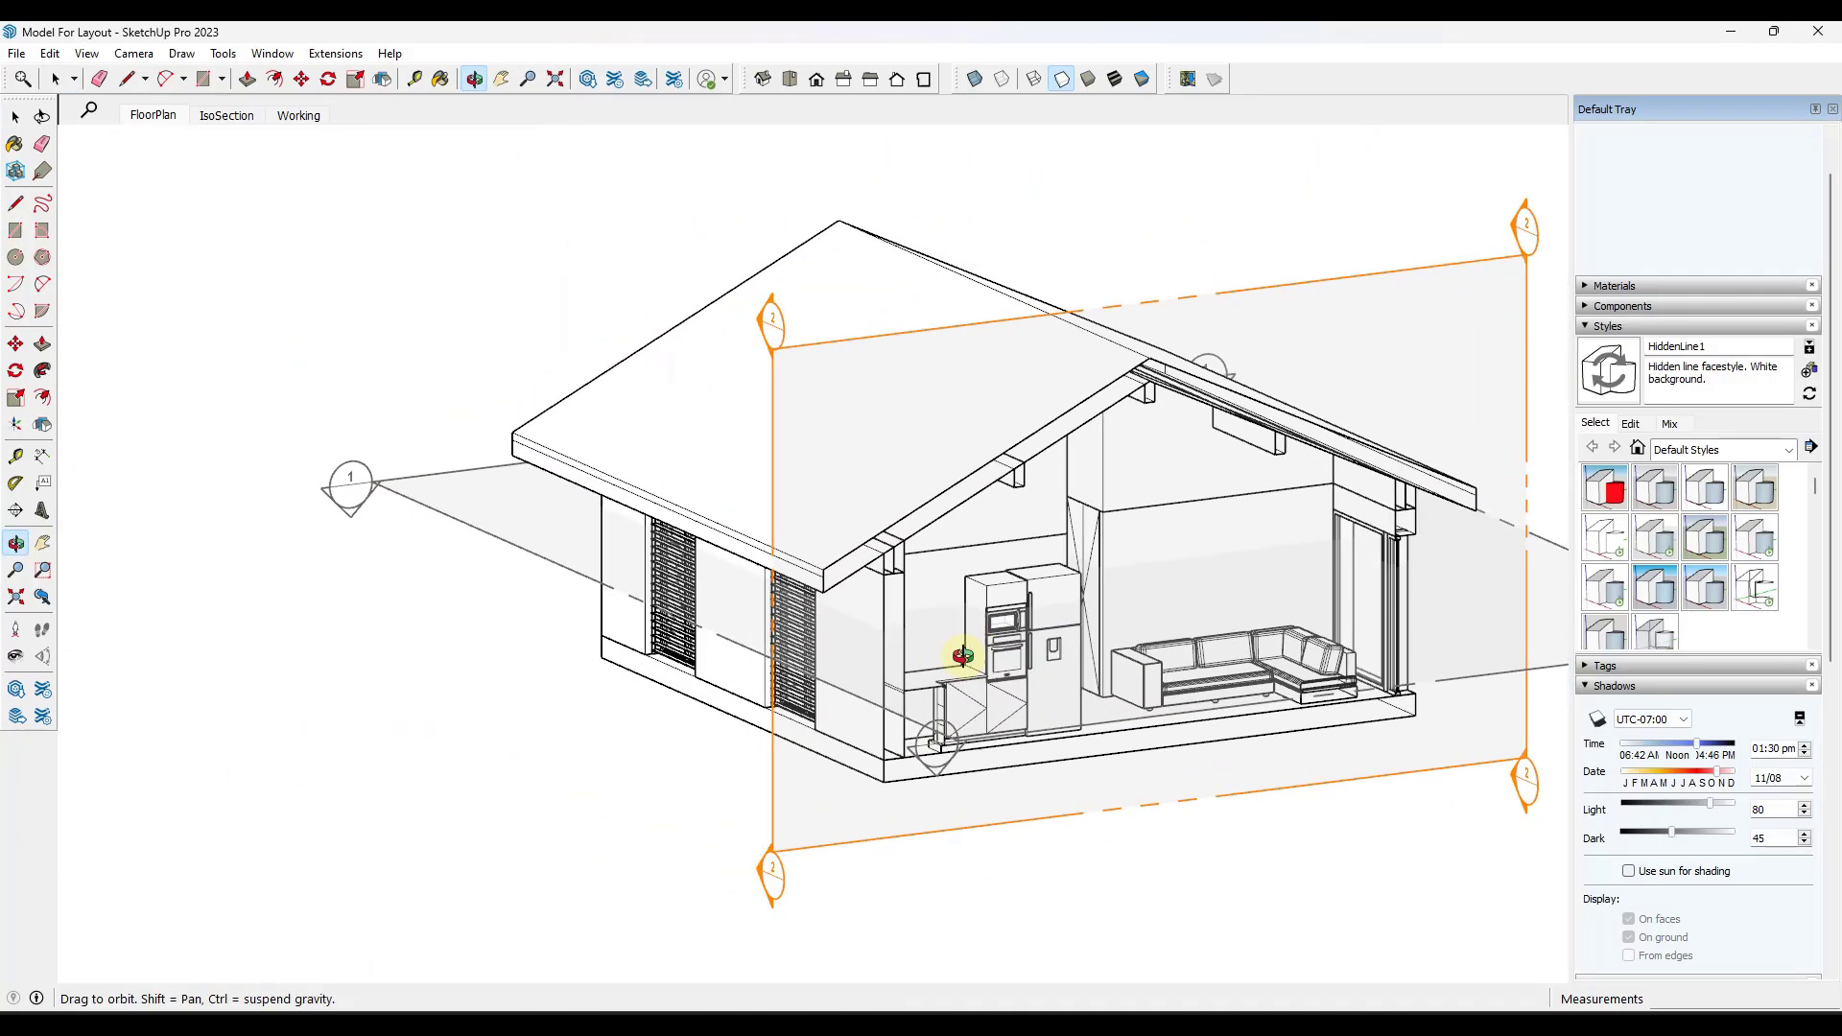
pyautogui.scroll(-4, 959, 652)
pyautogui.moveTo(1447, 690); pyautogui.dragTo(1000, 547, button='middle')
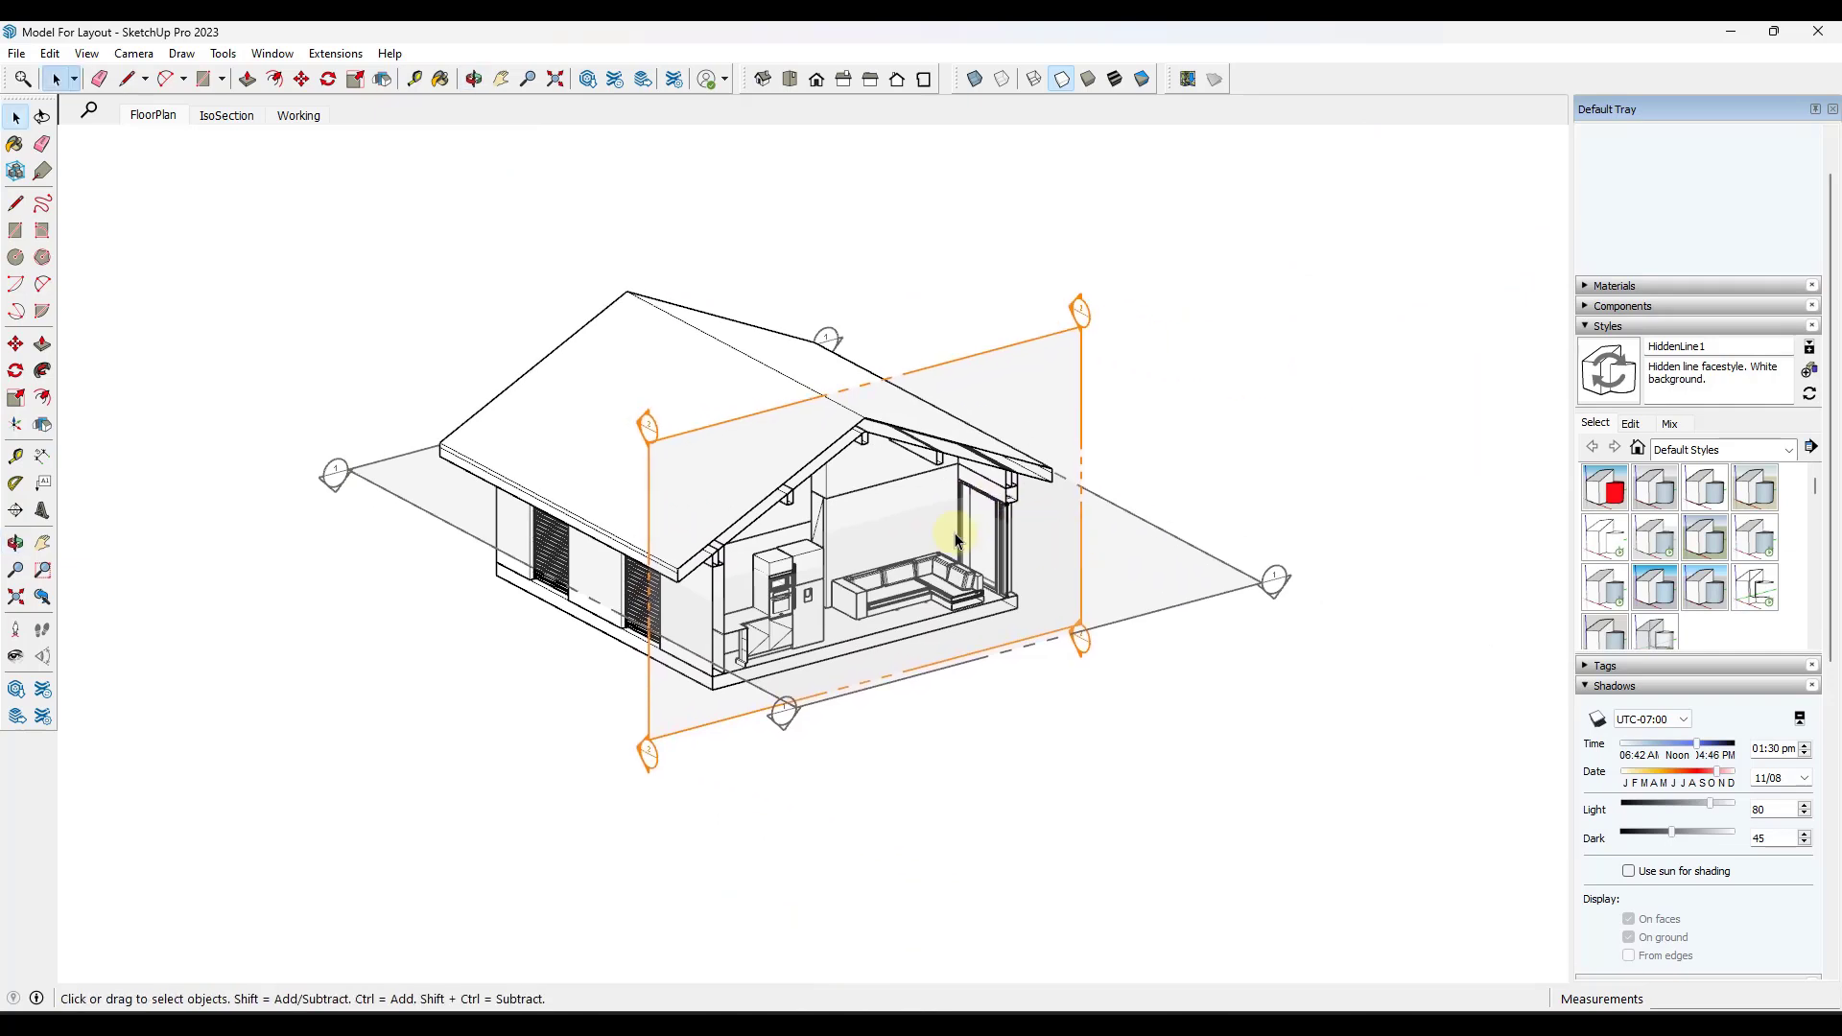
pyautogui.click(1075, 366)
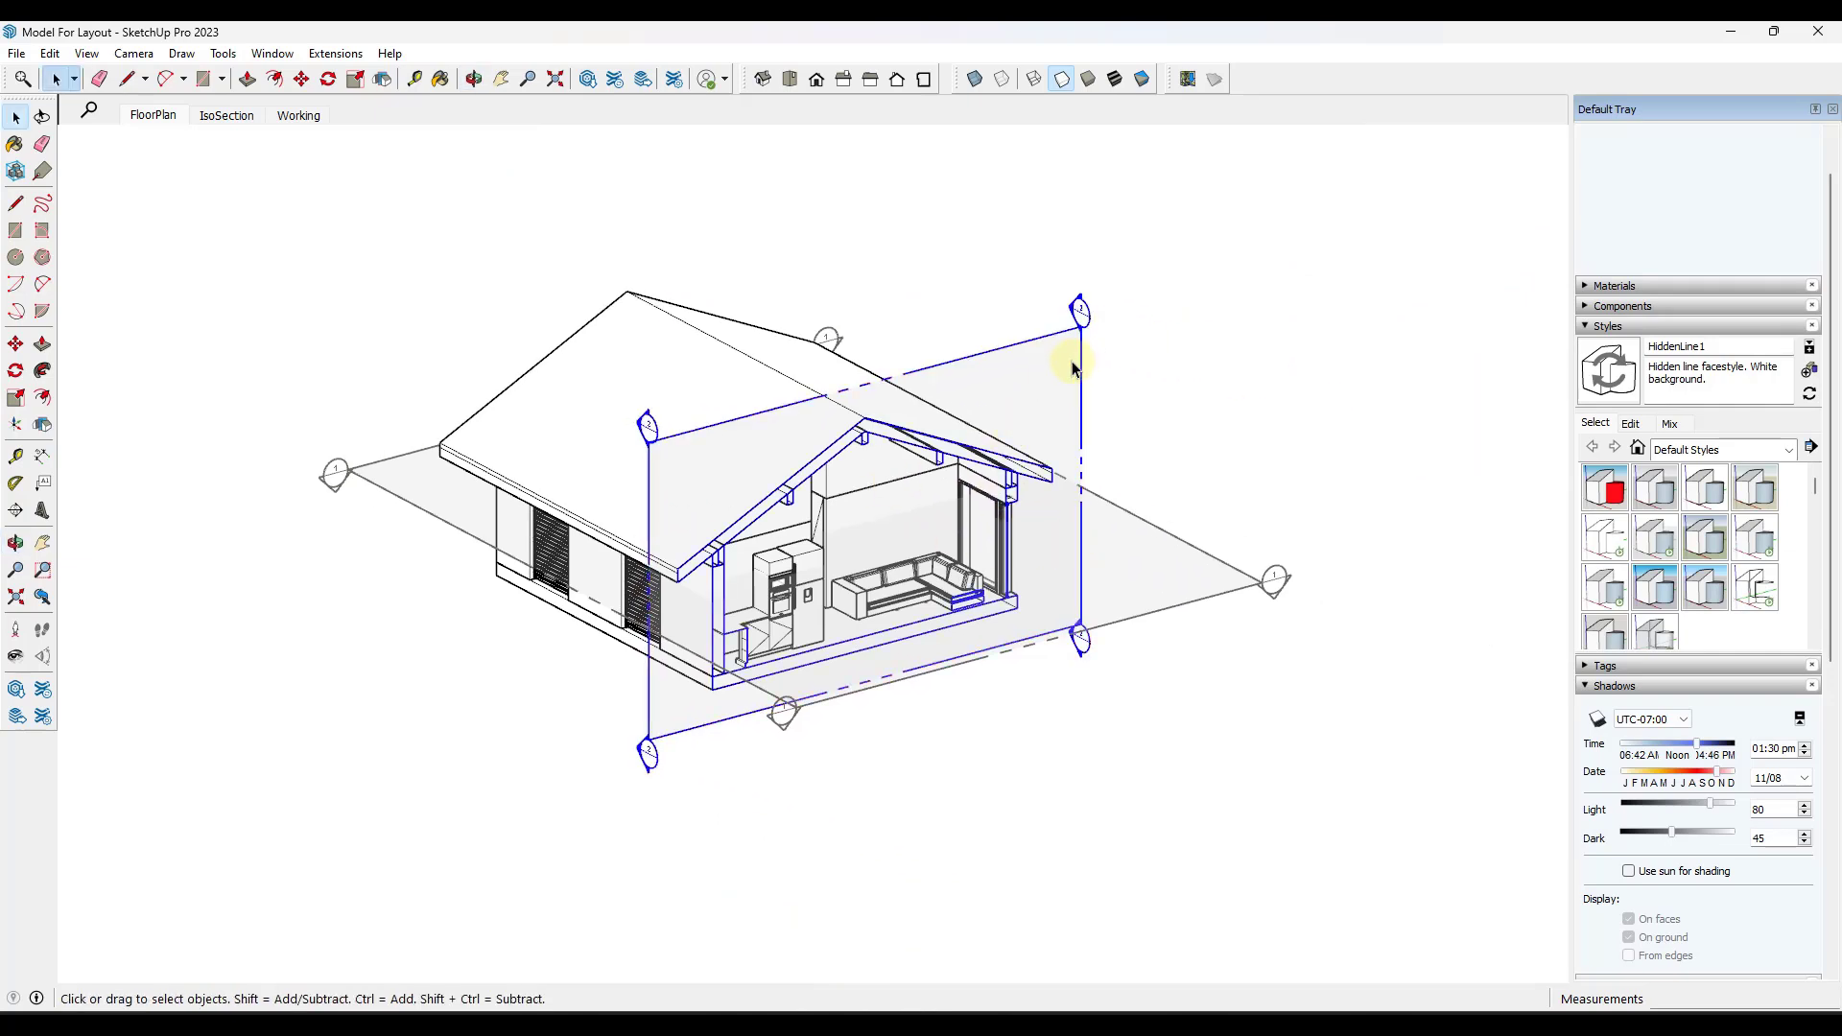
pyautogui.press('Delete')
pyautogui.rightClick(1201, 581)
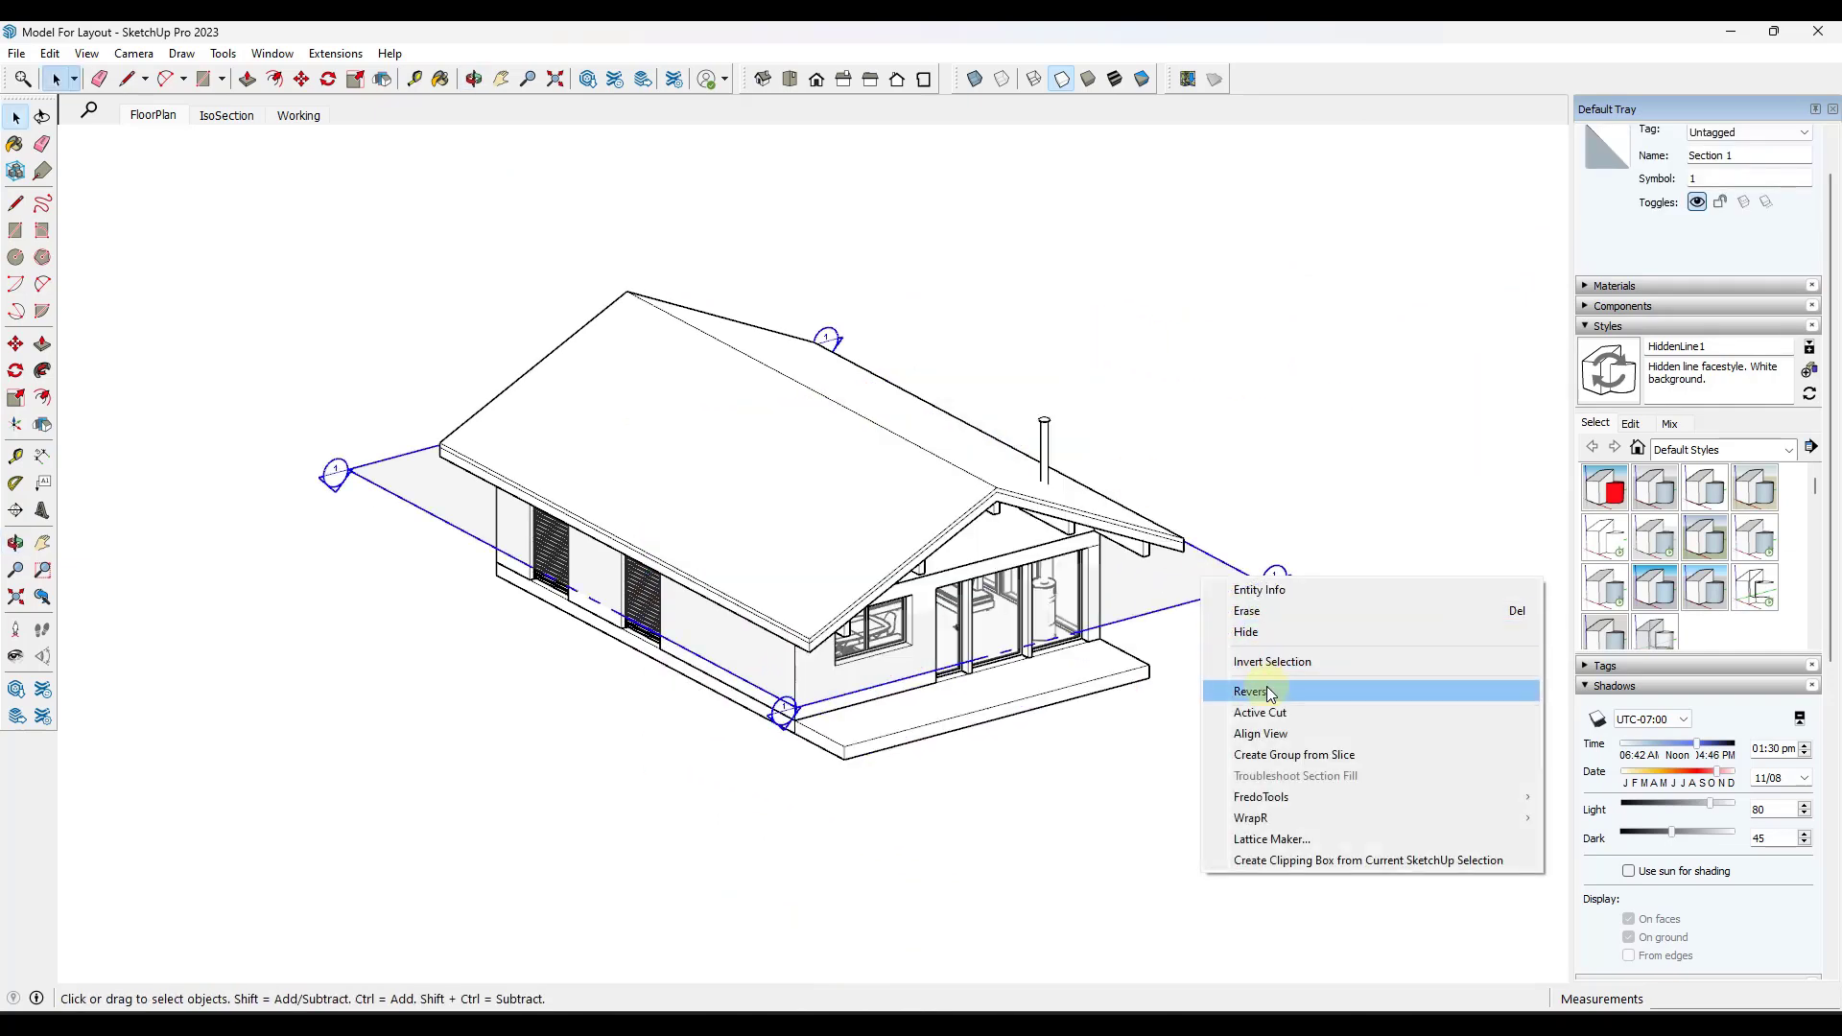
pyautogui.click(1268, 722)
pyautogui.moveTo(835, 613); pyautogui.dragTo(1150, 621, button='middle')
# - Check the Camera menu's projection setting, then switch to the Position Camera tool
pyautogui.scroll(3, 796, 700)
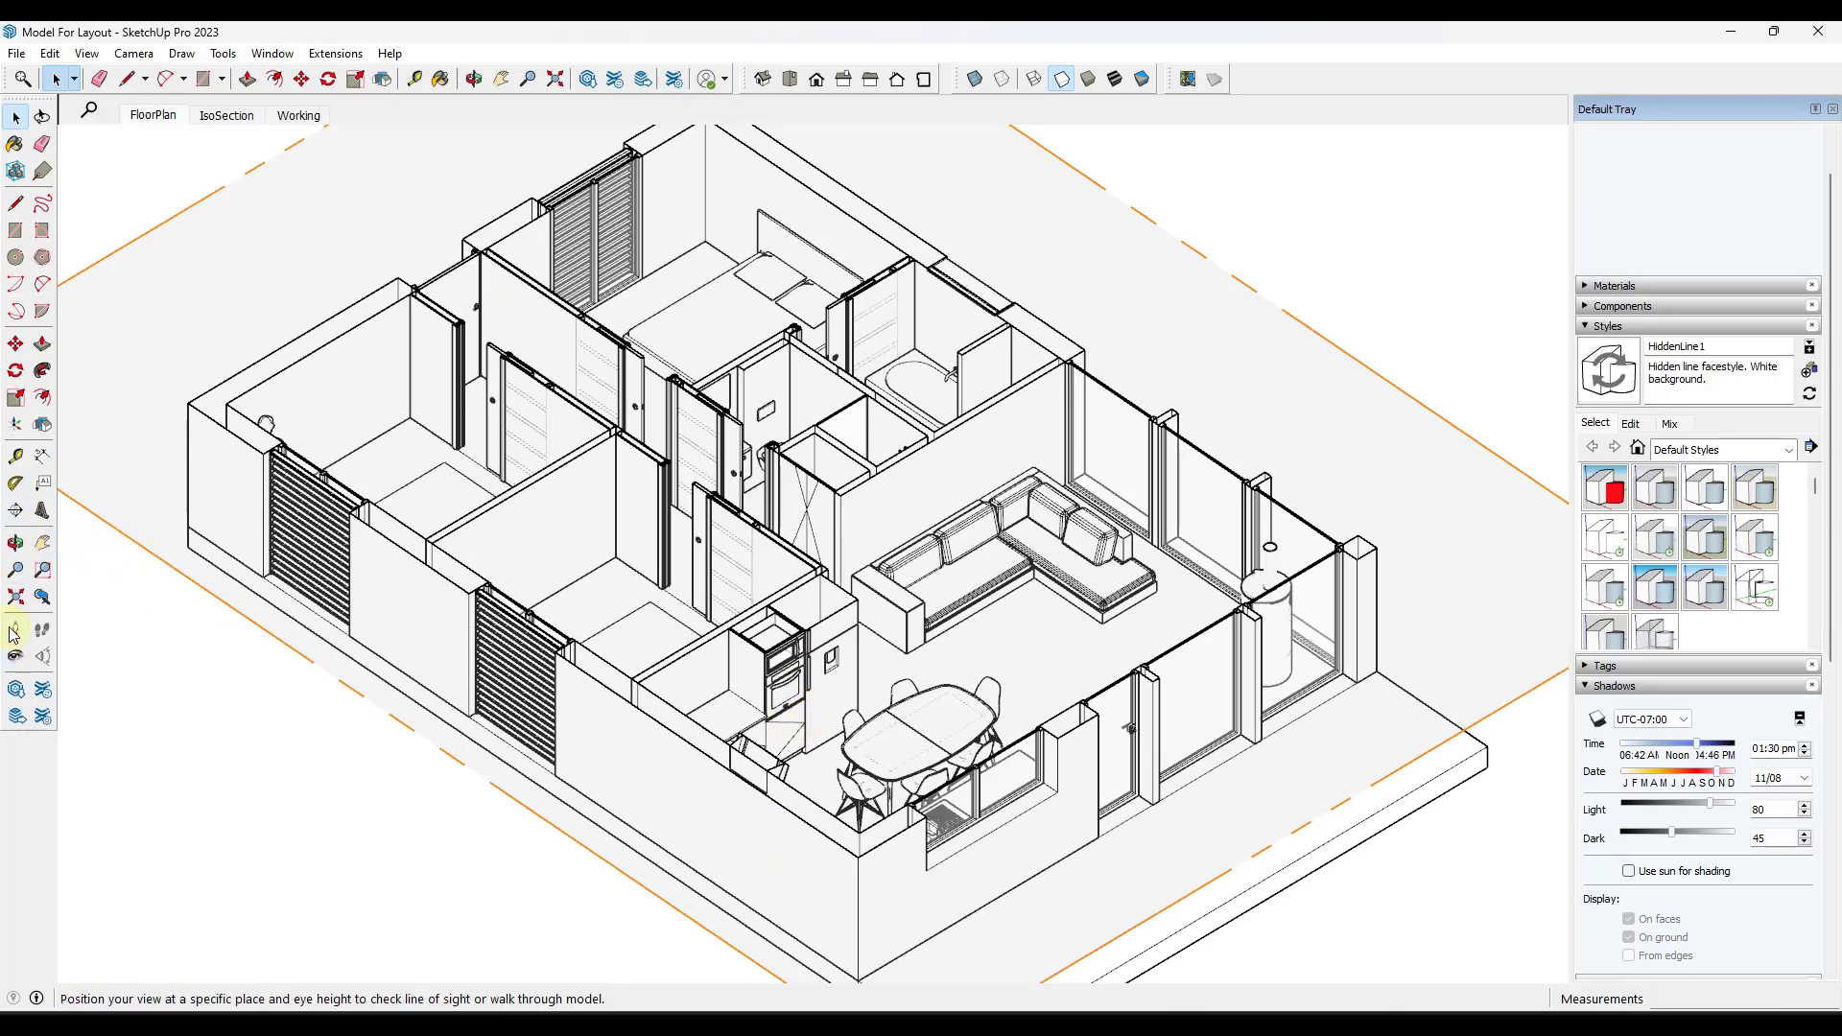
pyautogui.scroll(-3, 902, 619)
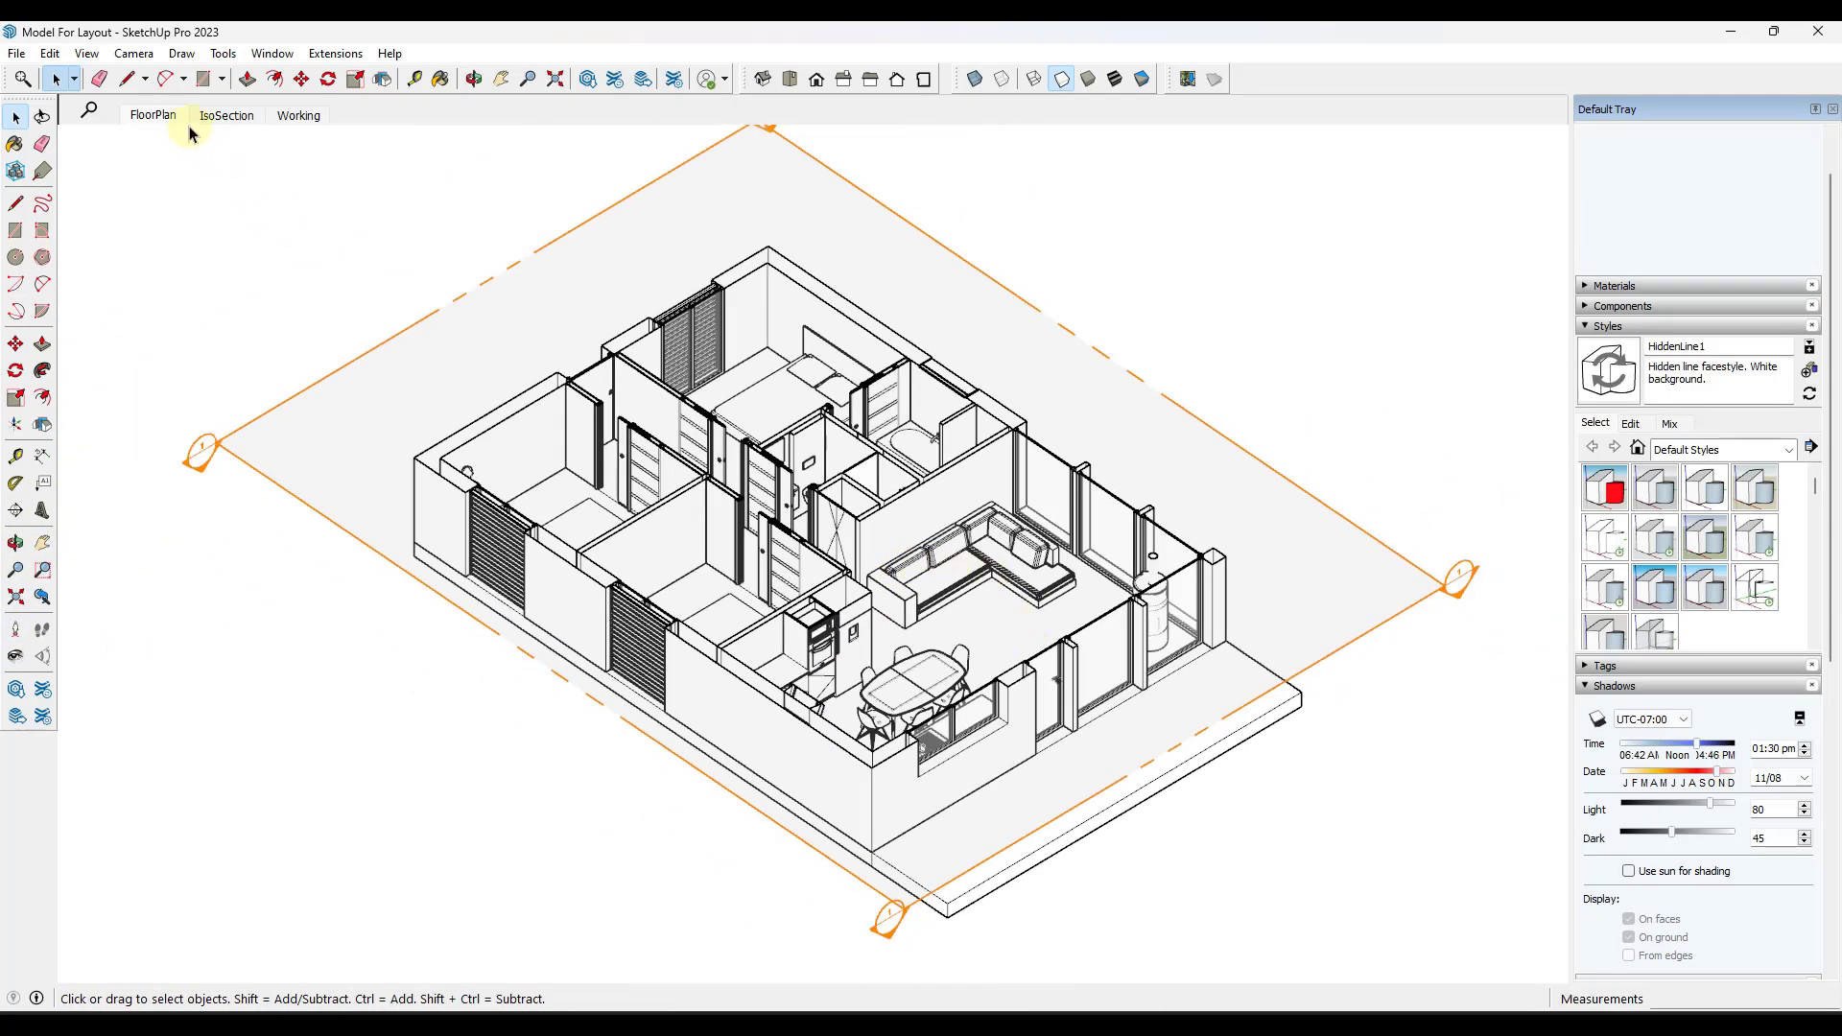
pyautogui.click(89, 54)
pyautogui.moveTo(151, 56)
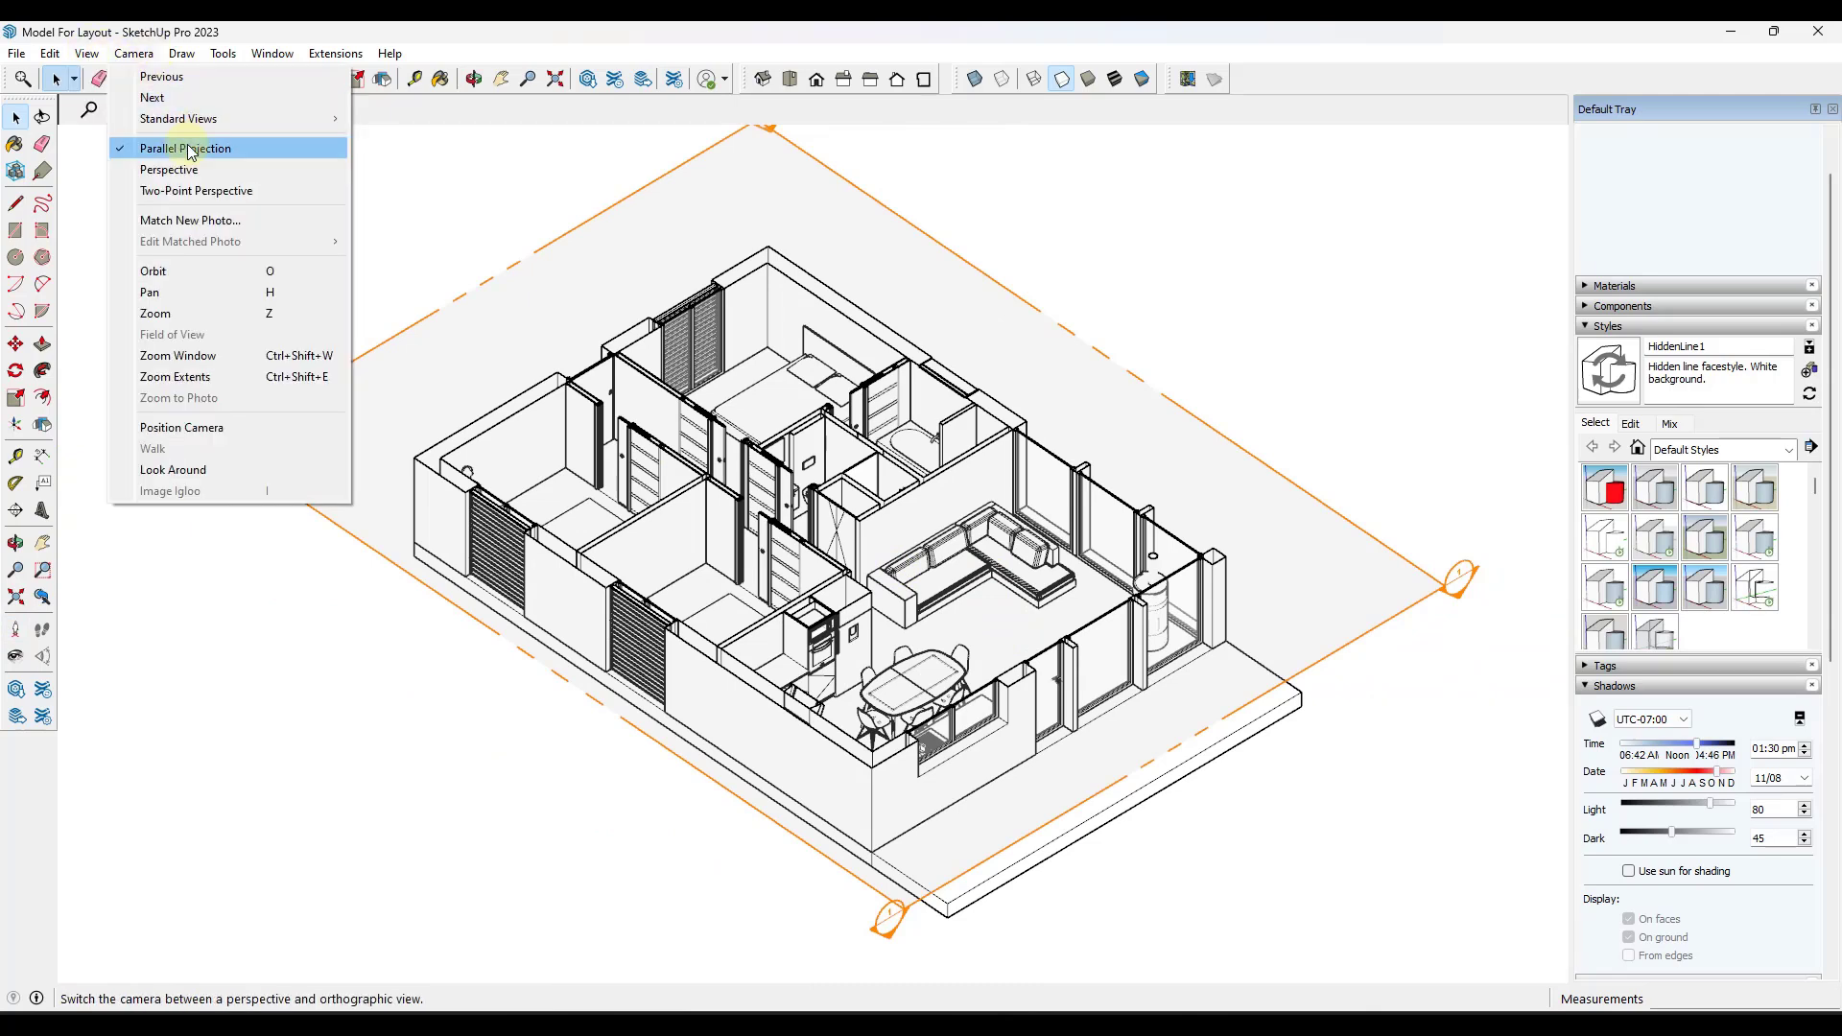
pyautogui.click(1192, 275)
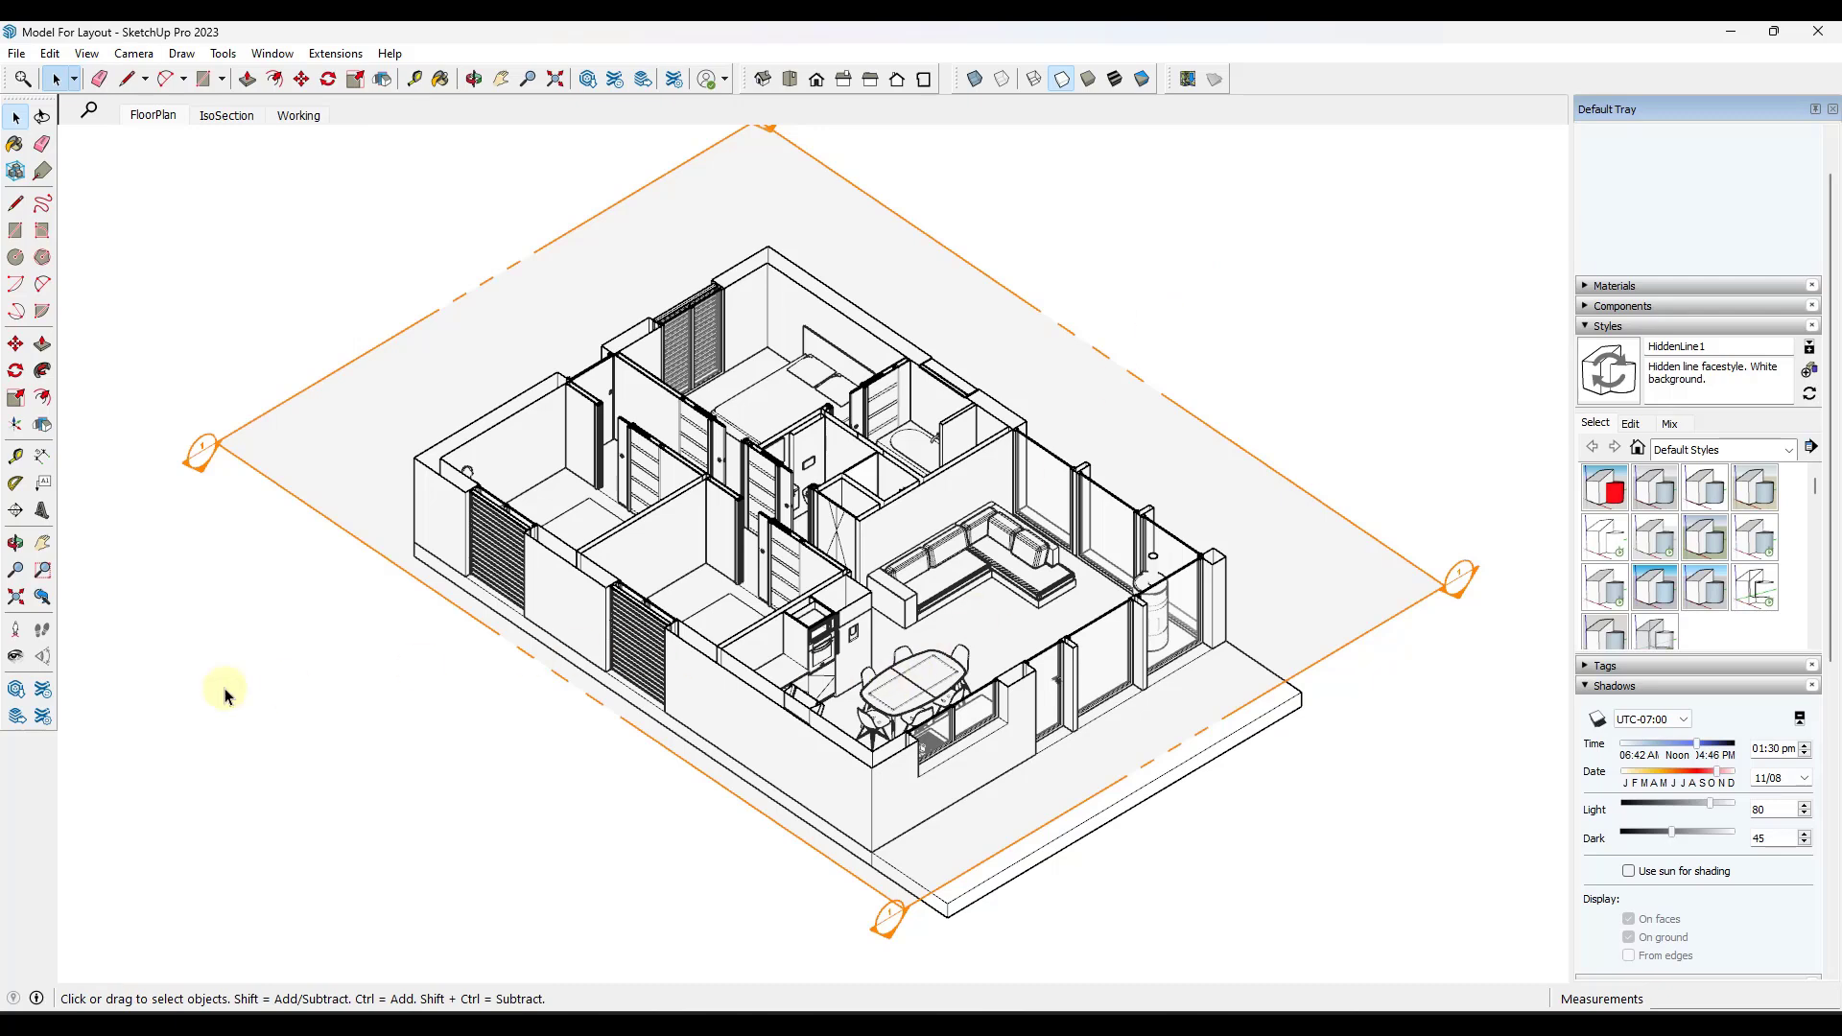
pyautogui.click(16, 630)
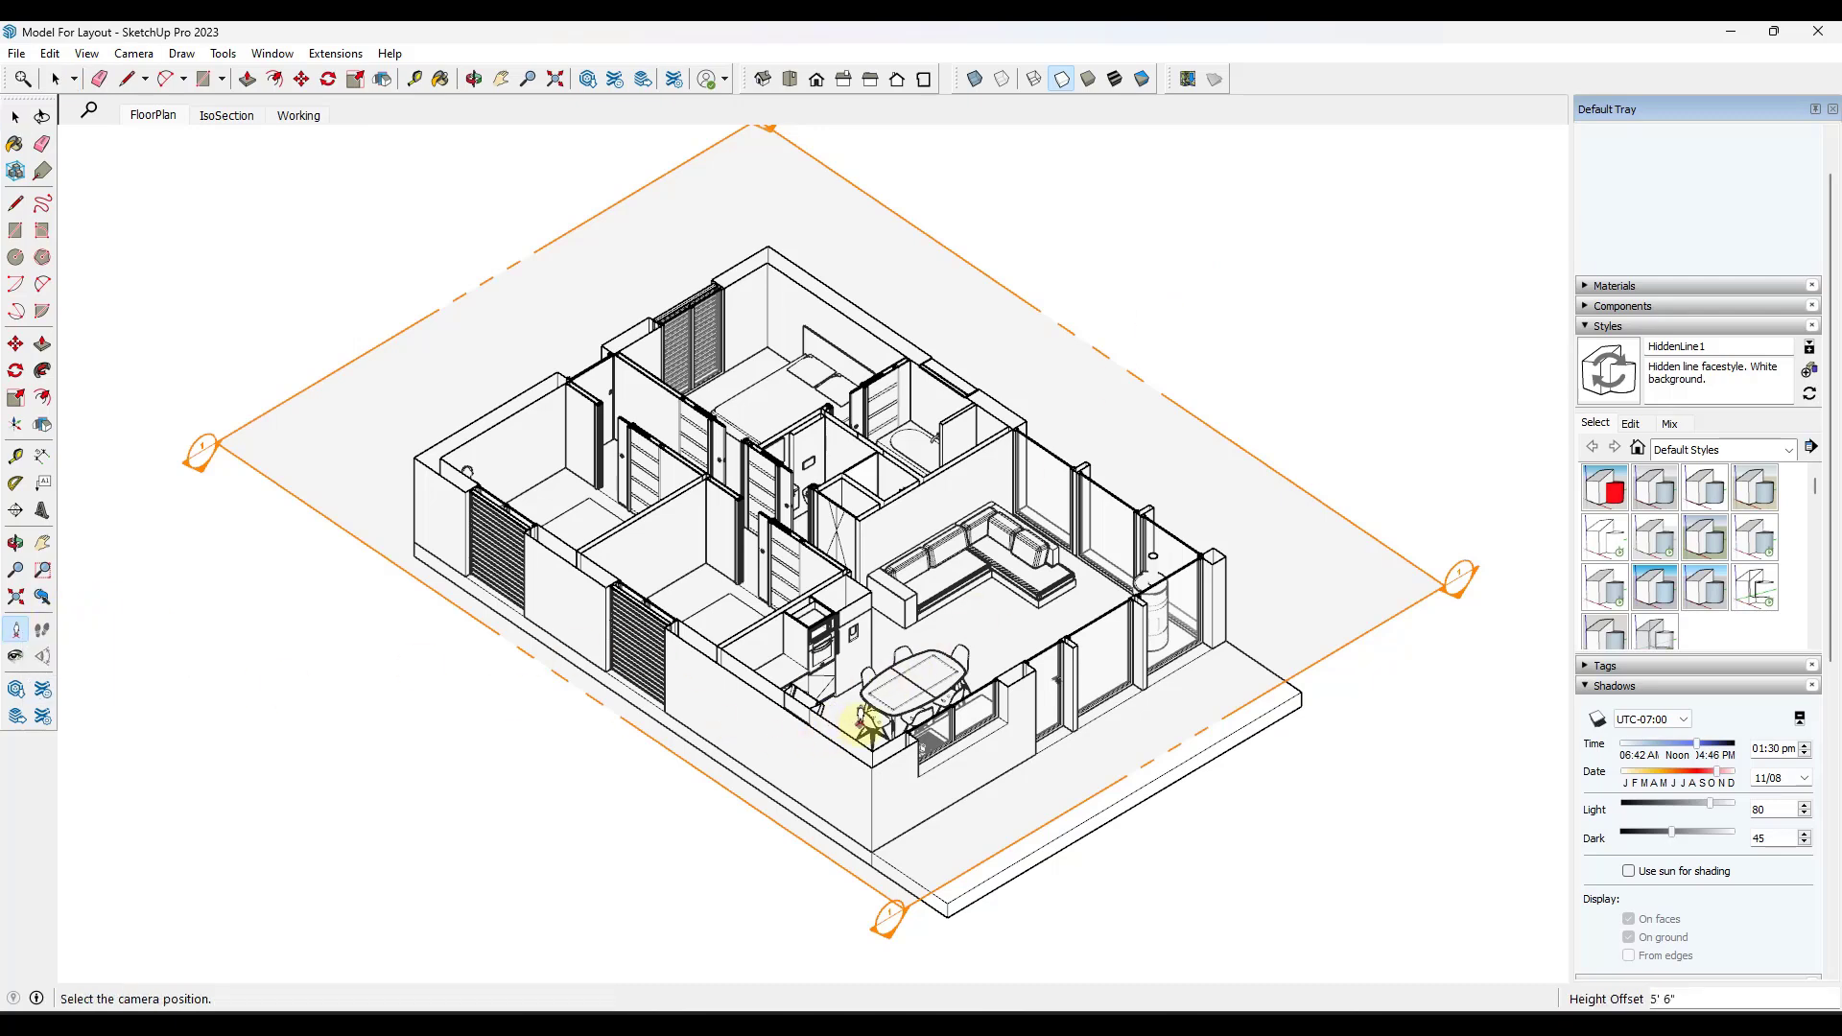
pyautogui.rightClick(1303, 80)
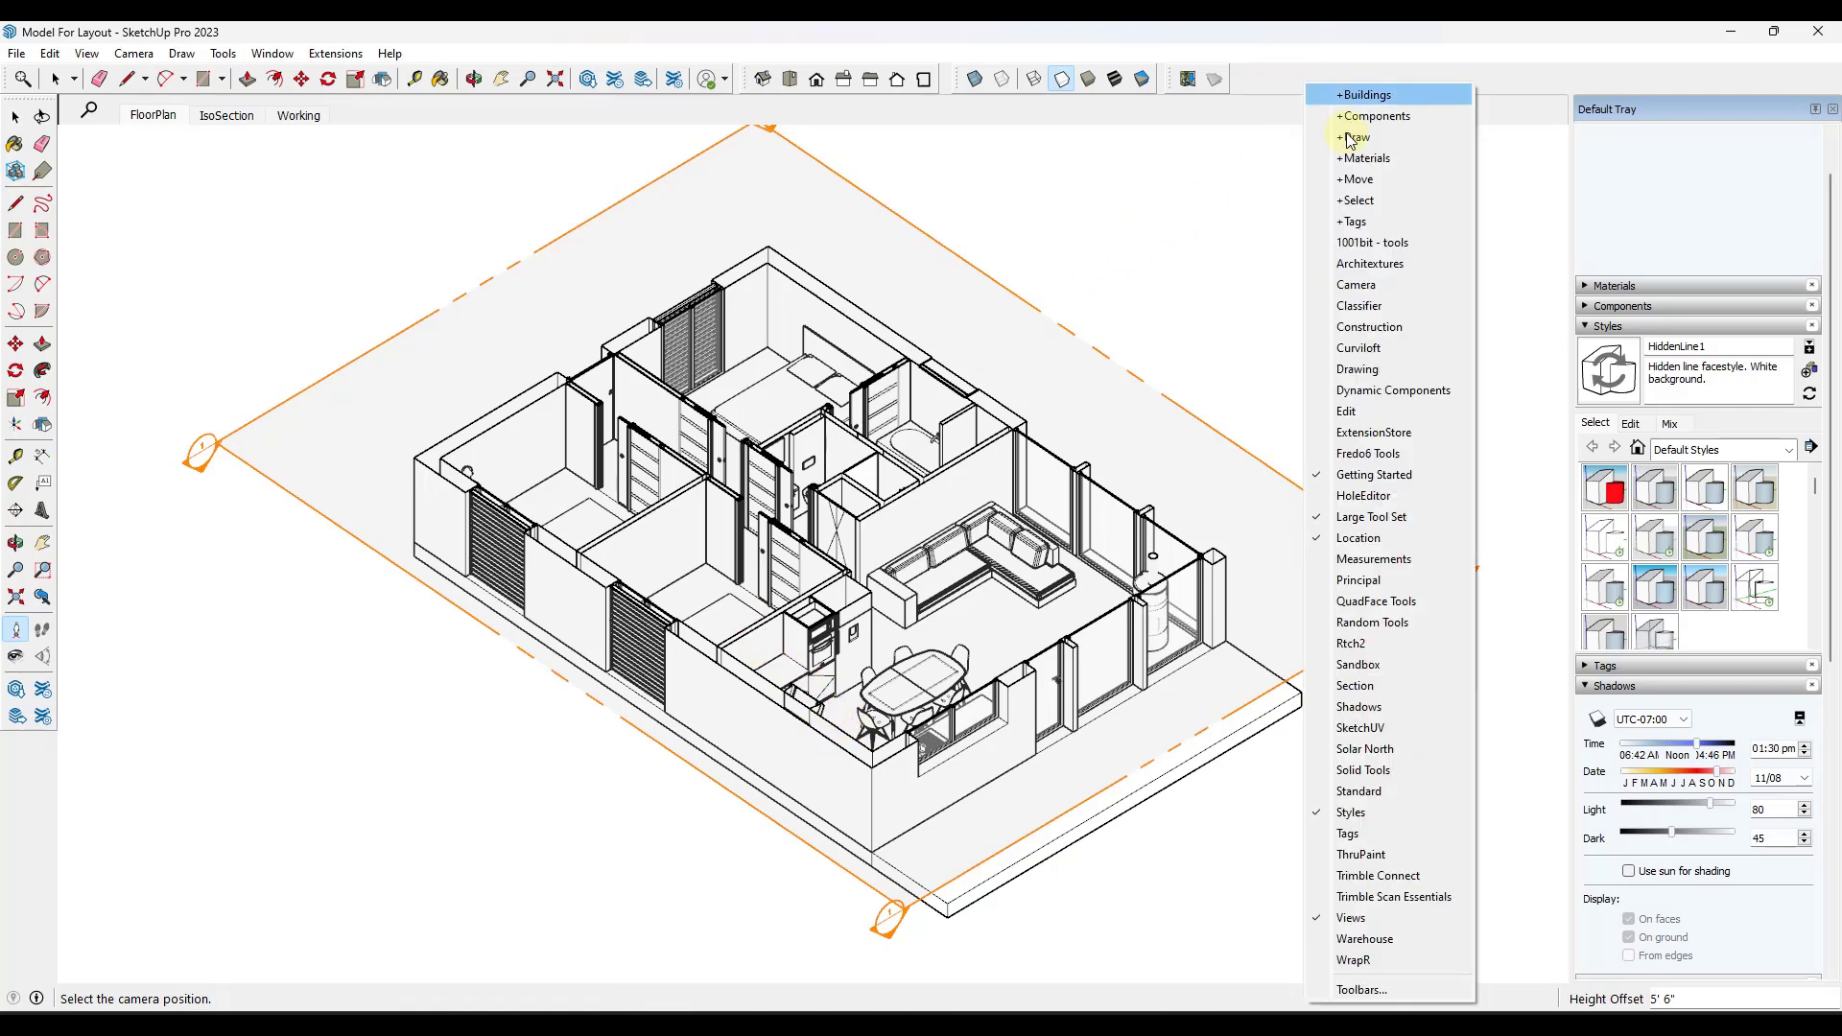
# - Stand the camera by the dining table facing the kitchen wall, levelled at 5' 2 7/8" eye height
pyautogui.click(1232, 280)
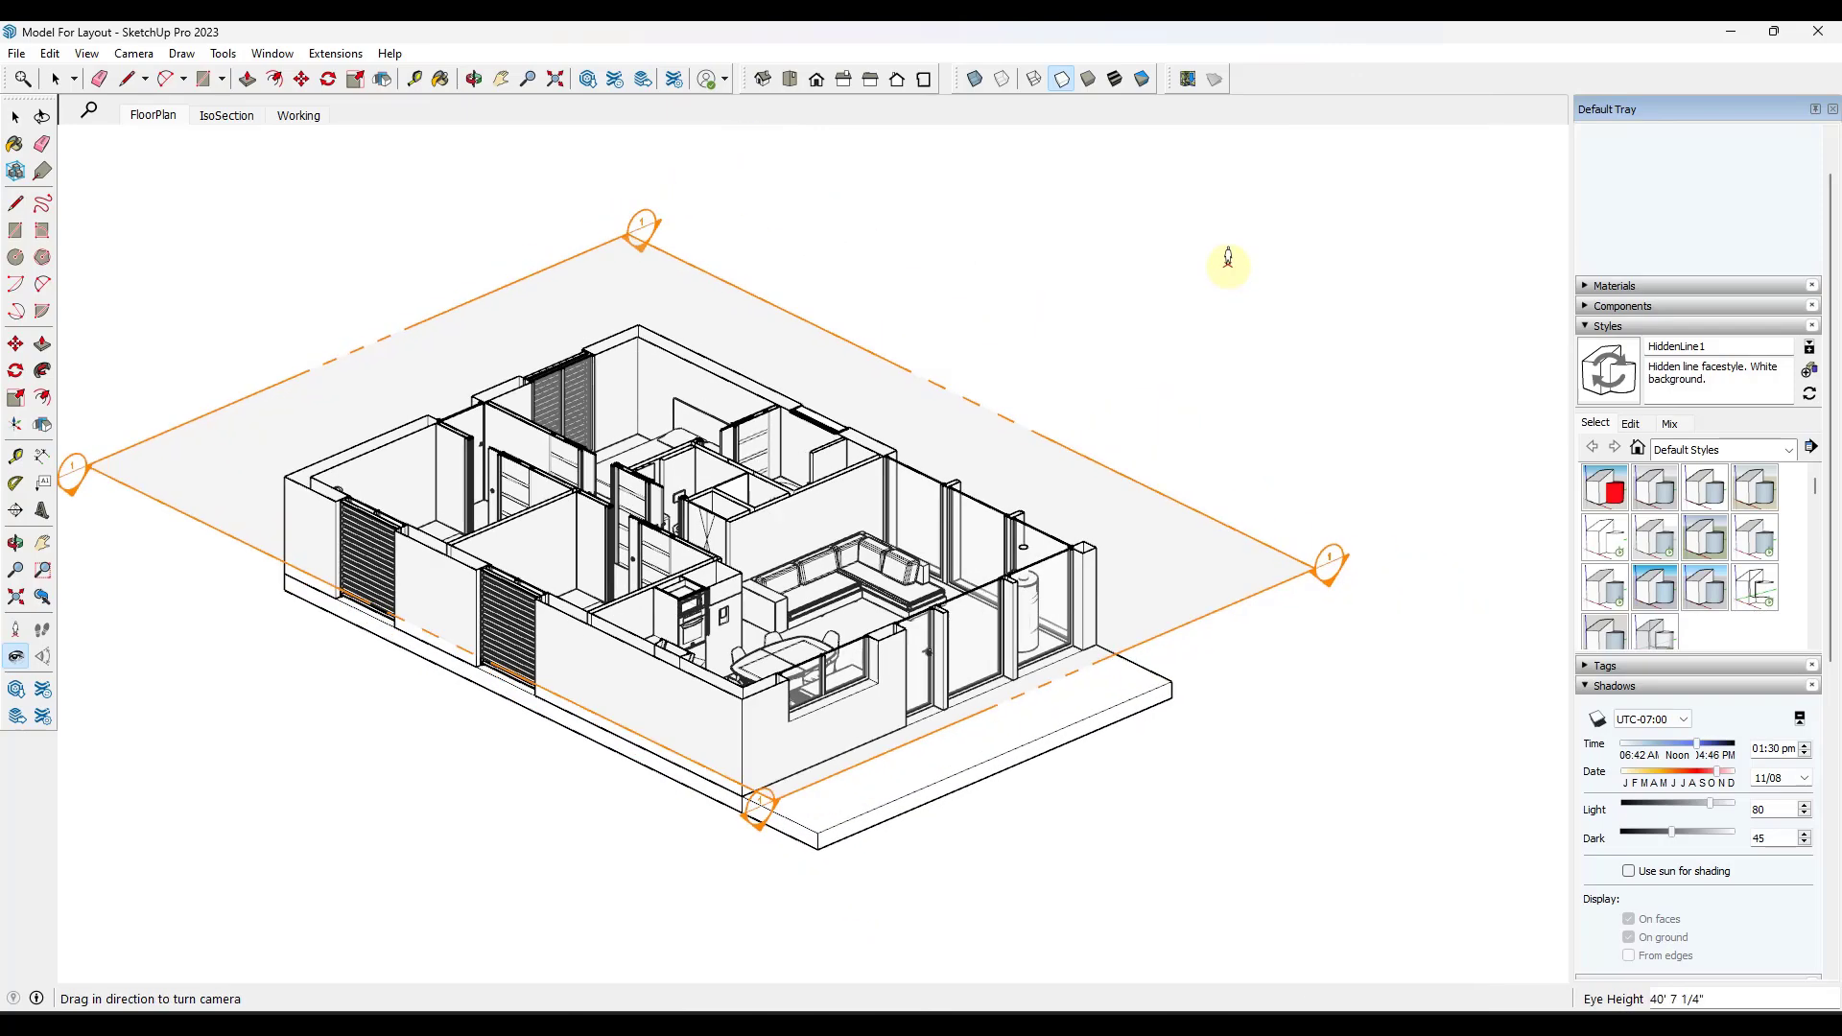
pyautogui.moveTo(588, 415); pyautogui.dragTo(533, 705, button='middle')
pyautogui.scroll(10, 502, 835)
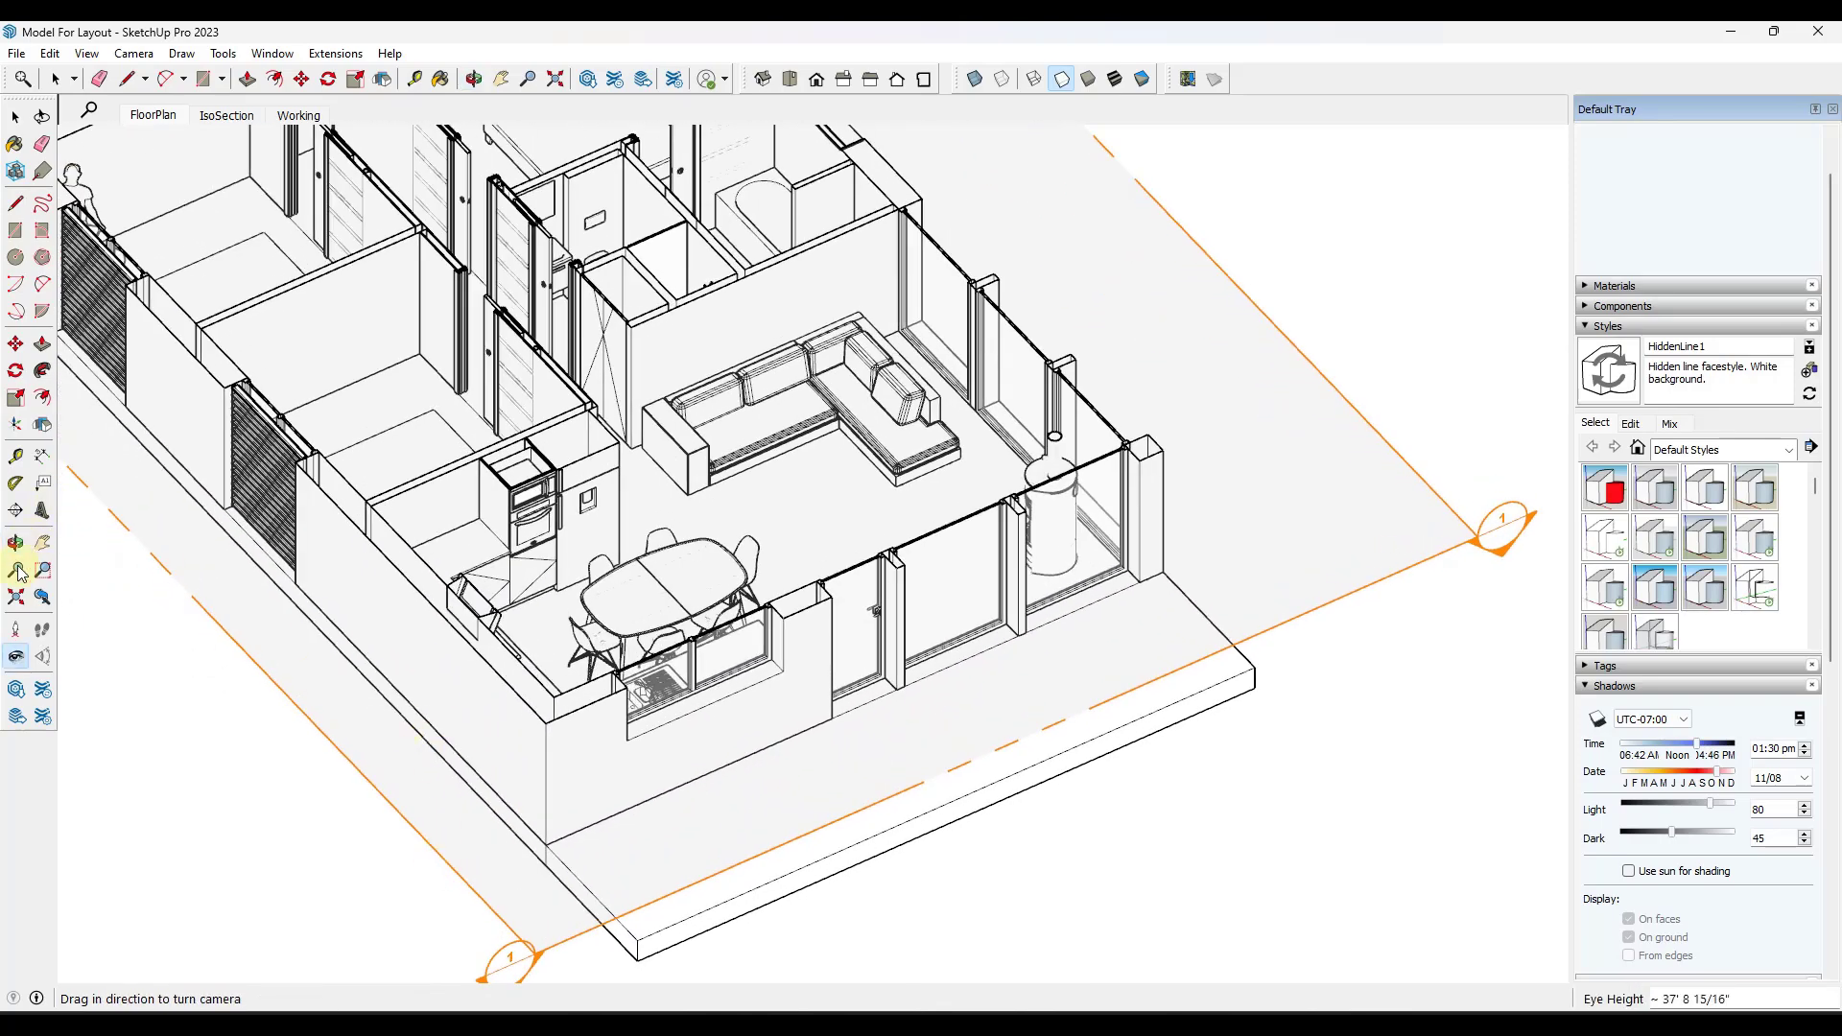
pyautogui.click(16, 633)
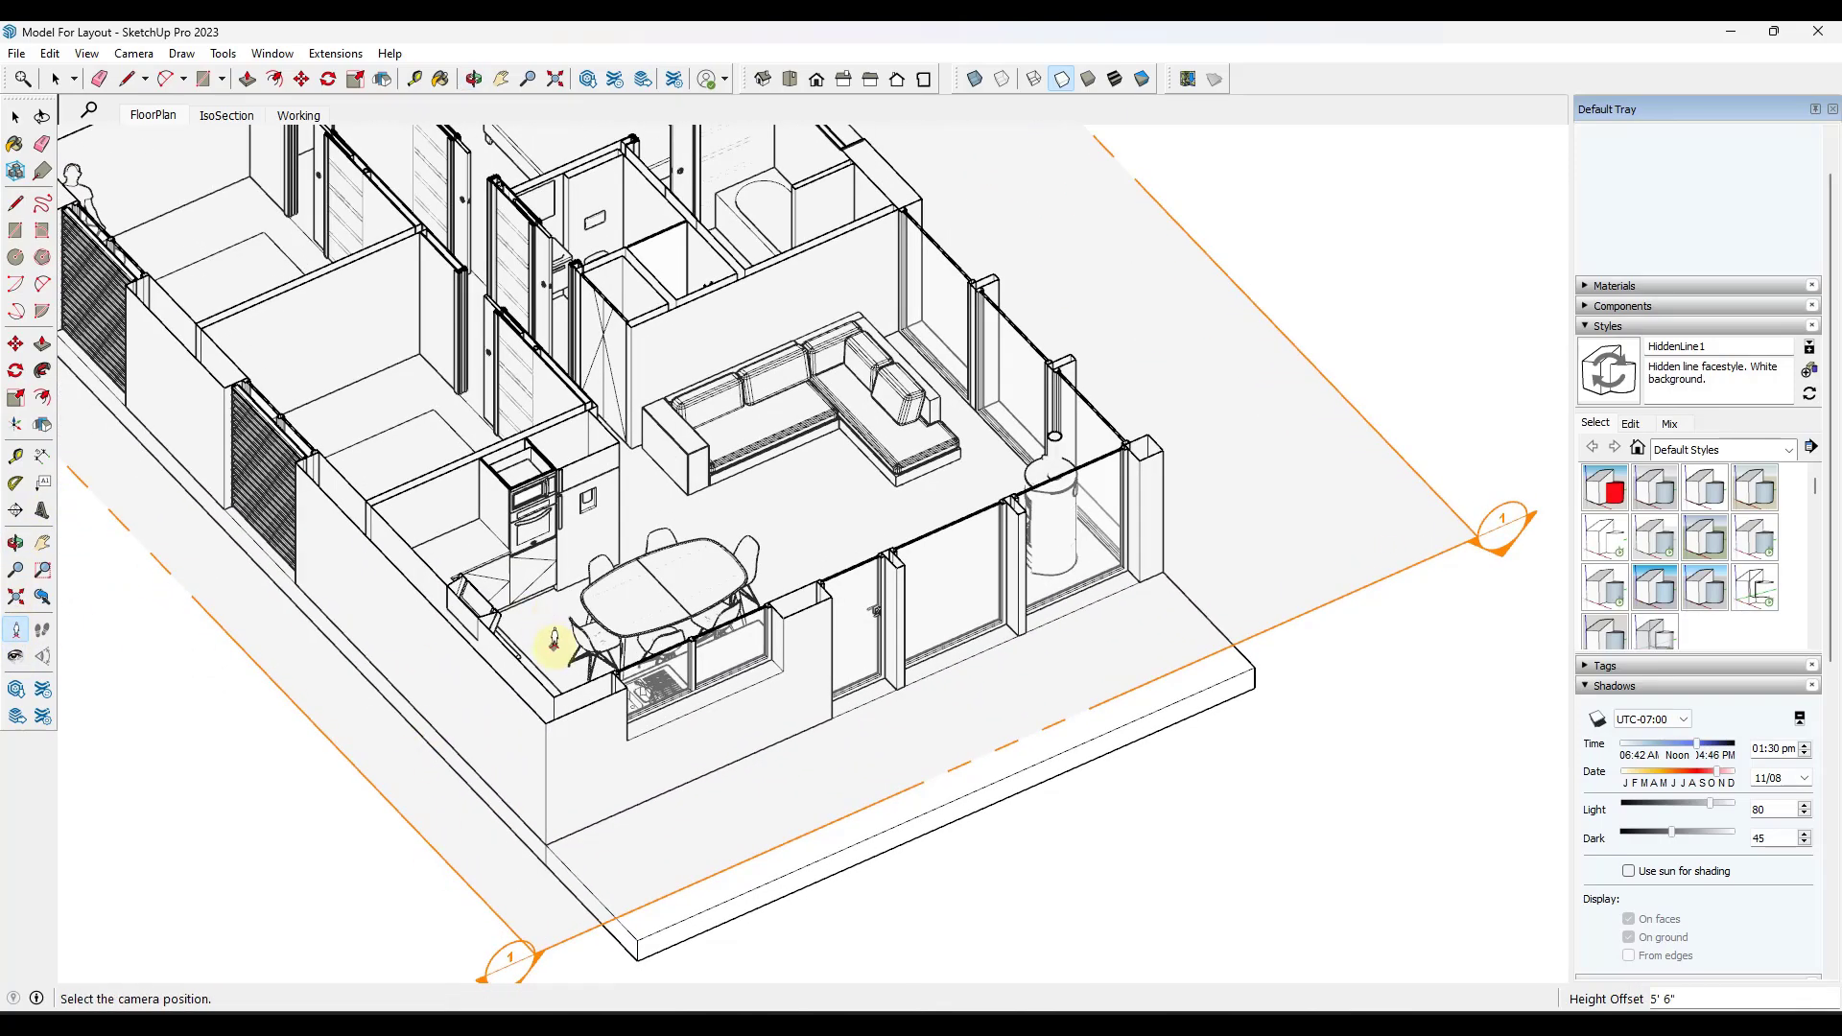
pyautogui.scroll(10, 553, 640)
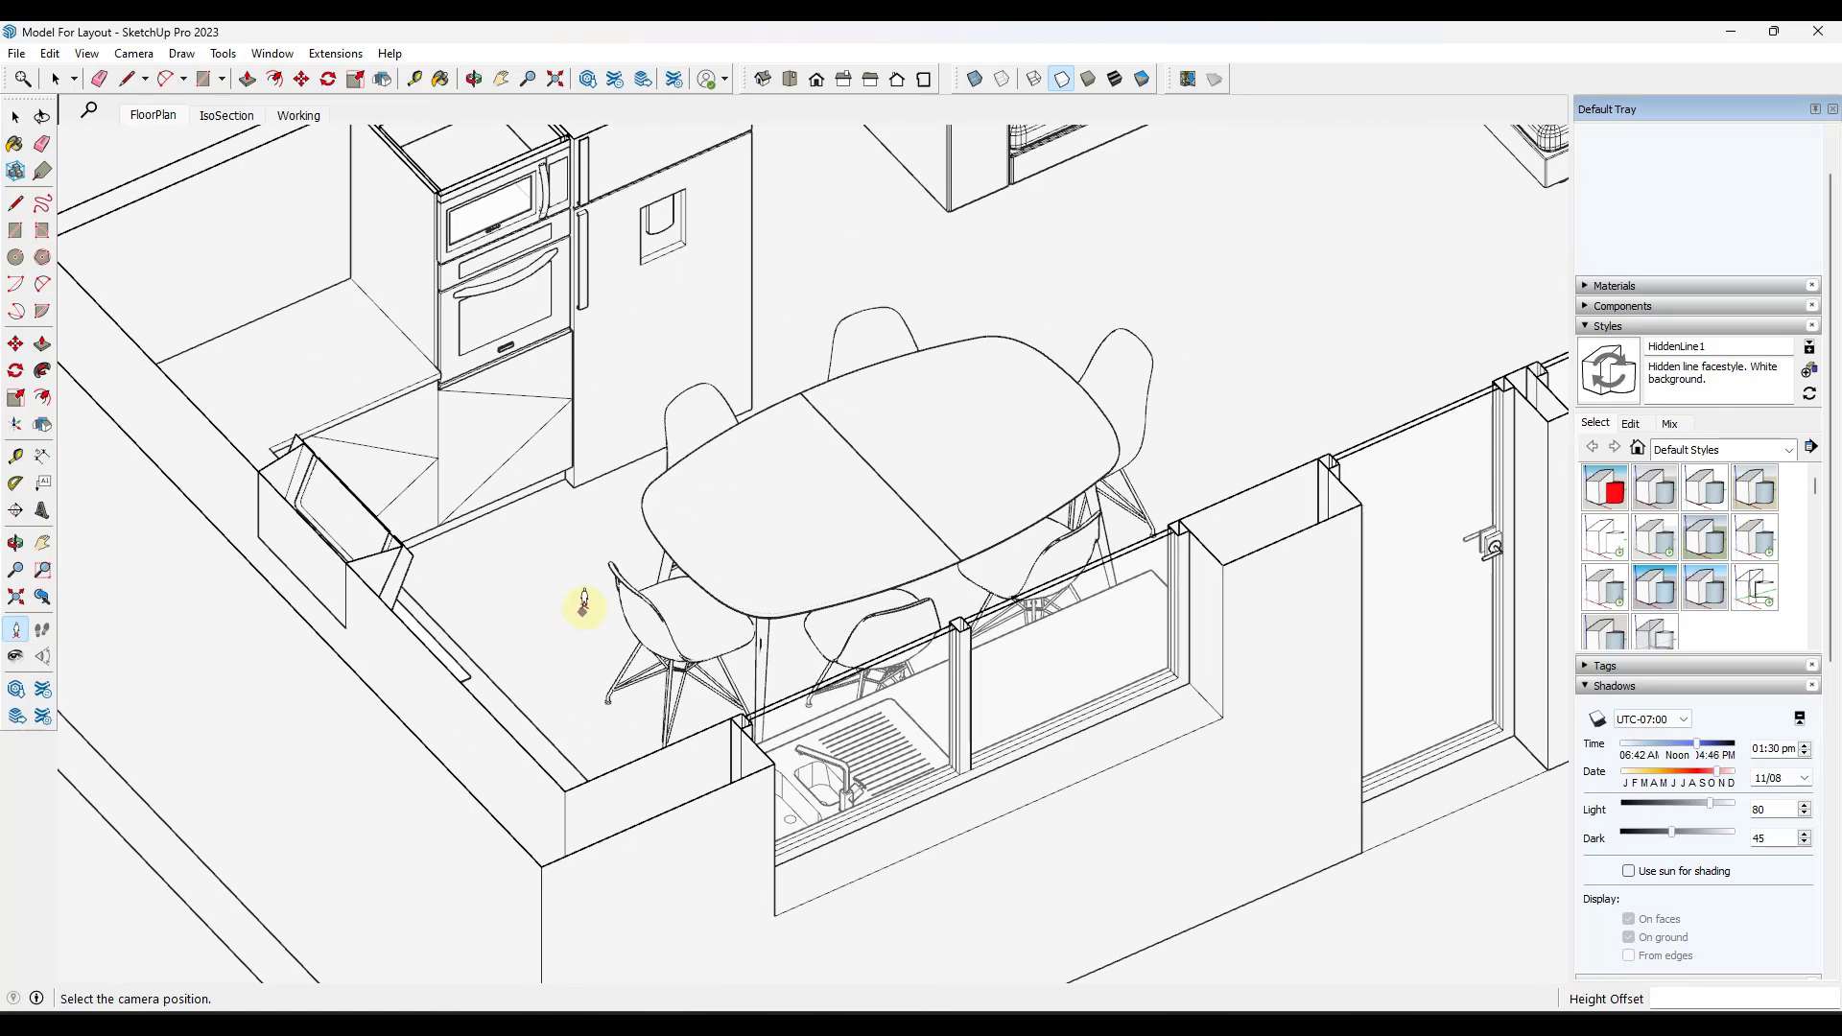
pyautogui.moveTo(583, 601); pyautogui.dragTo(539, 558)
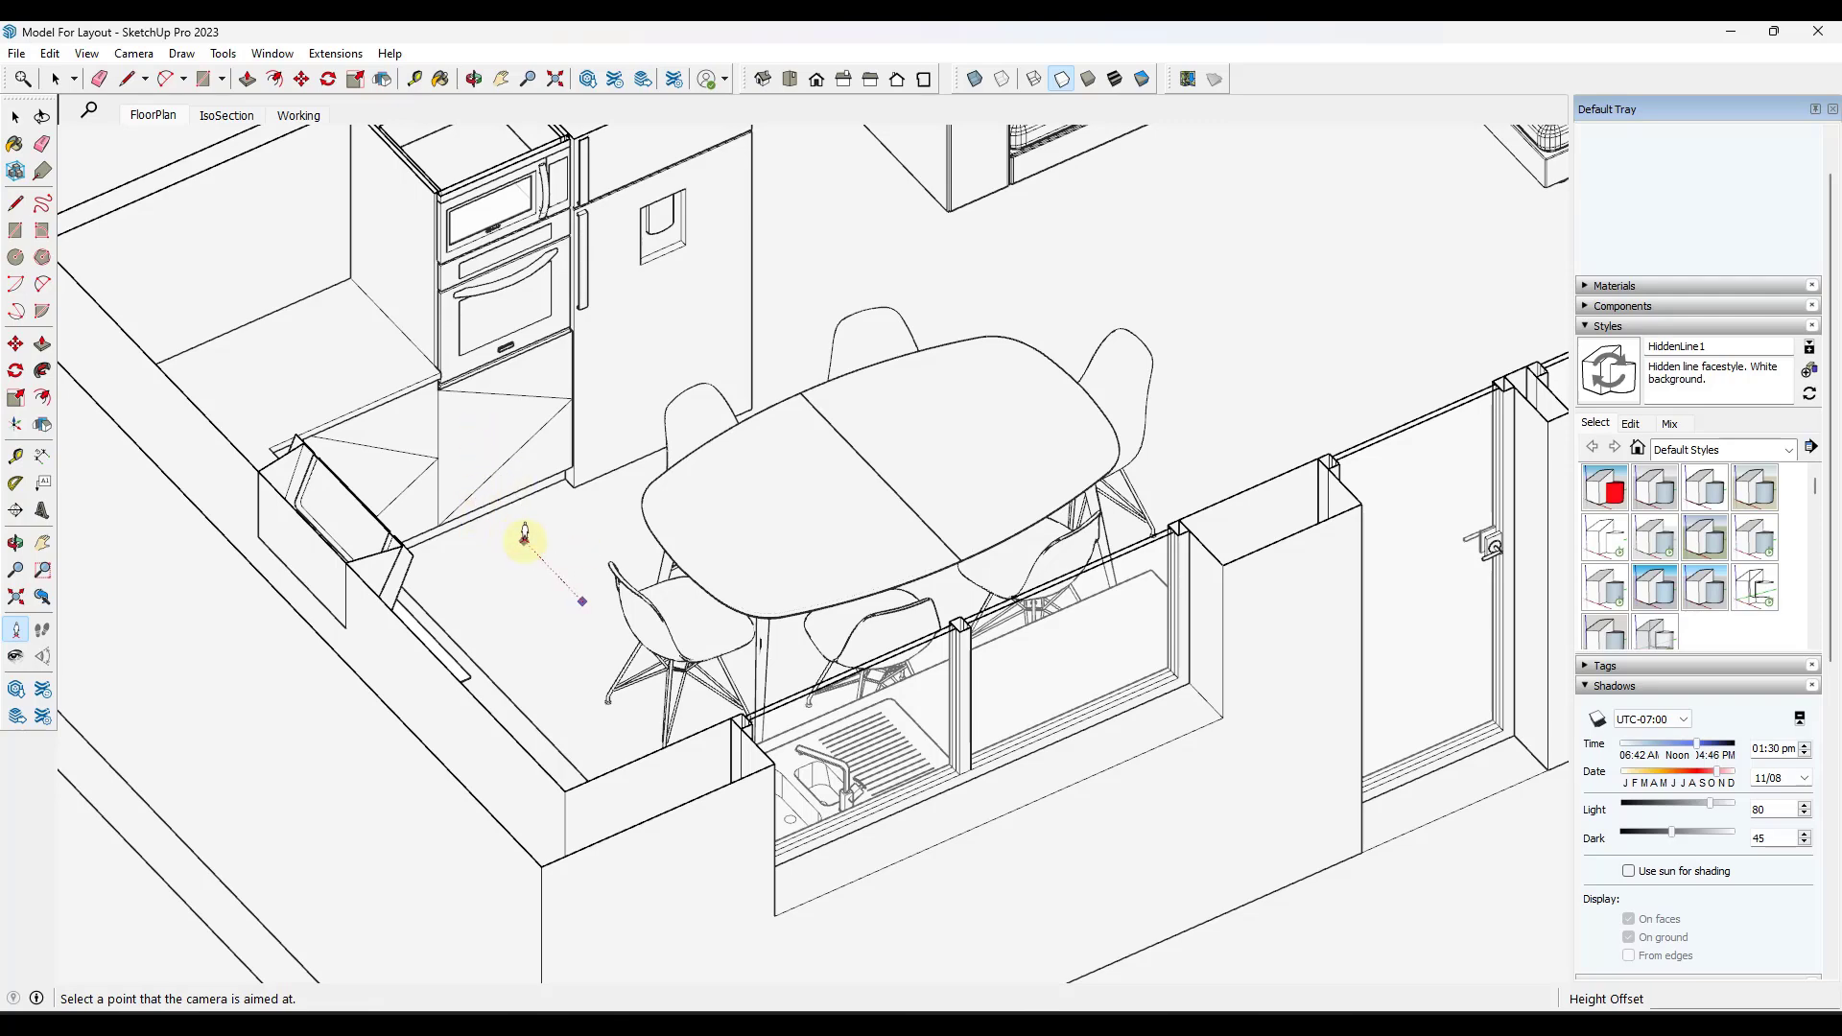
pyautogui.click(536, 546)
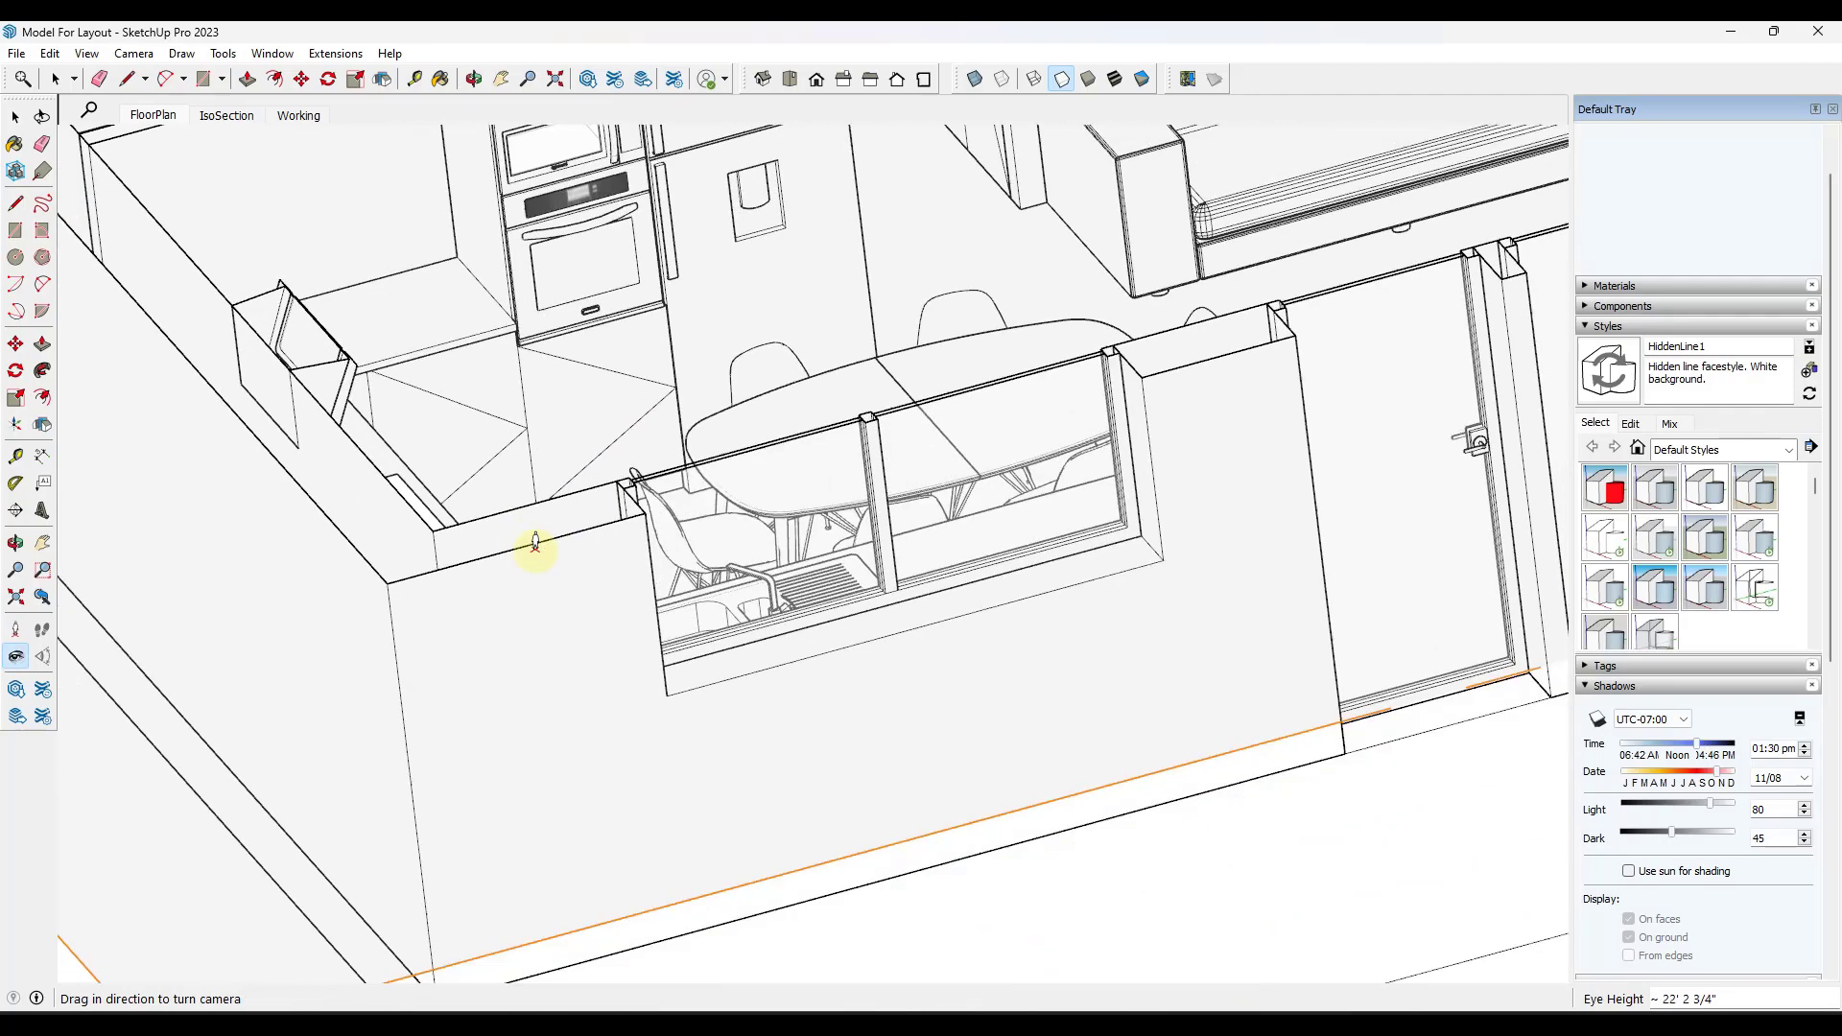
pyautogui.moveTo(535, 866); pyautogui.dragTo(251, 467)
# - Exit Look Around and uncheck Active Cut so the kitchen shows full-height walls and roof gable
pyautogui.rightClick(251, 467)
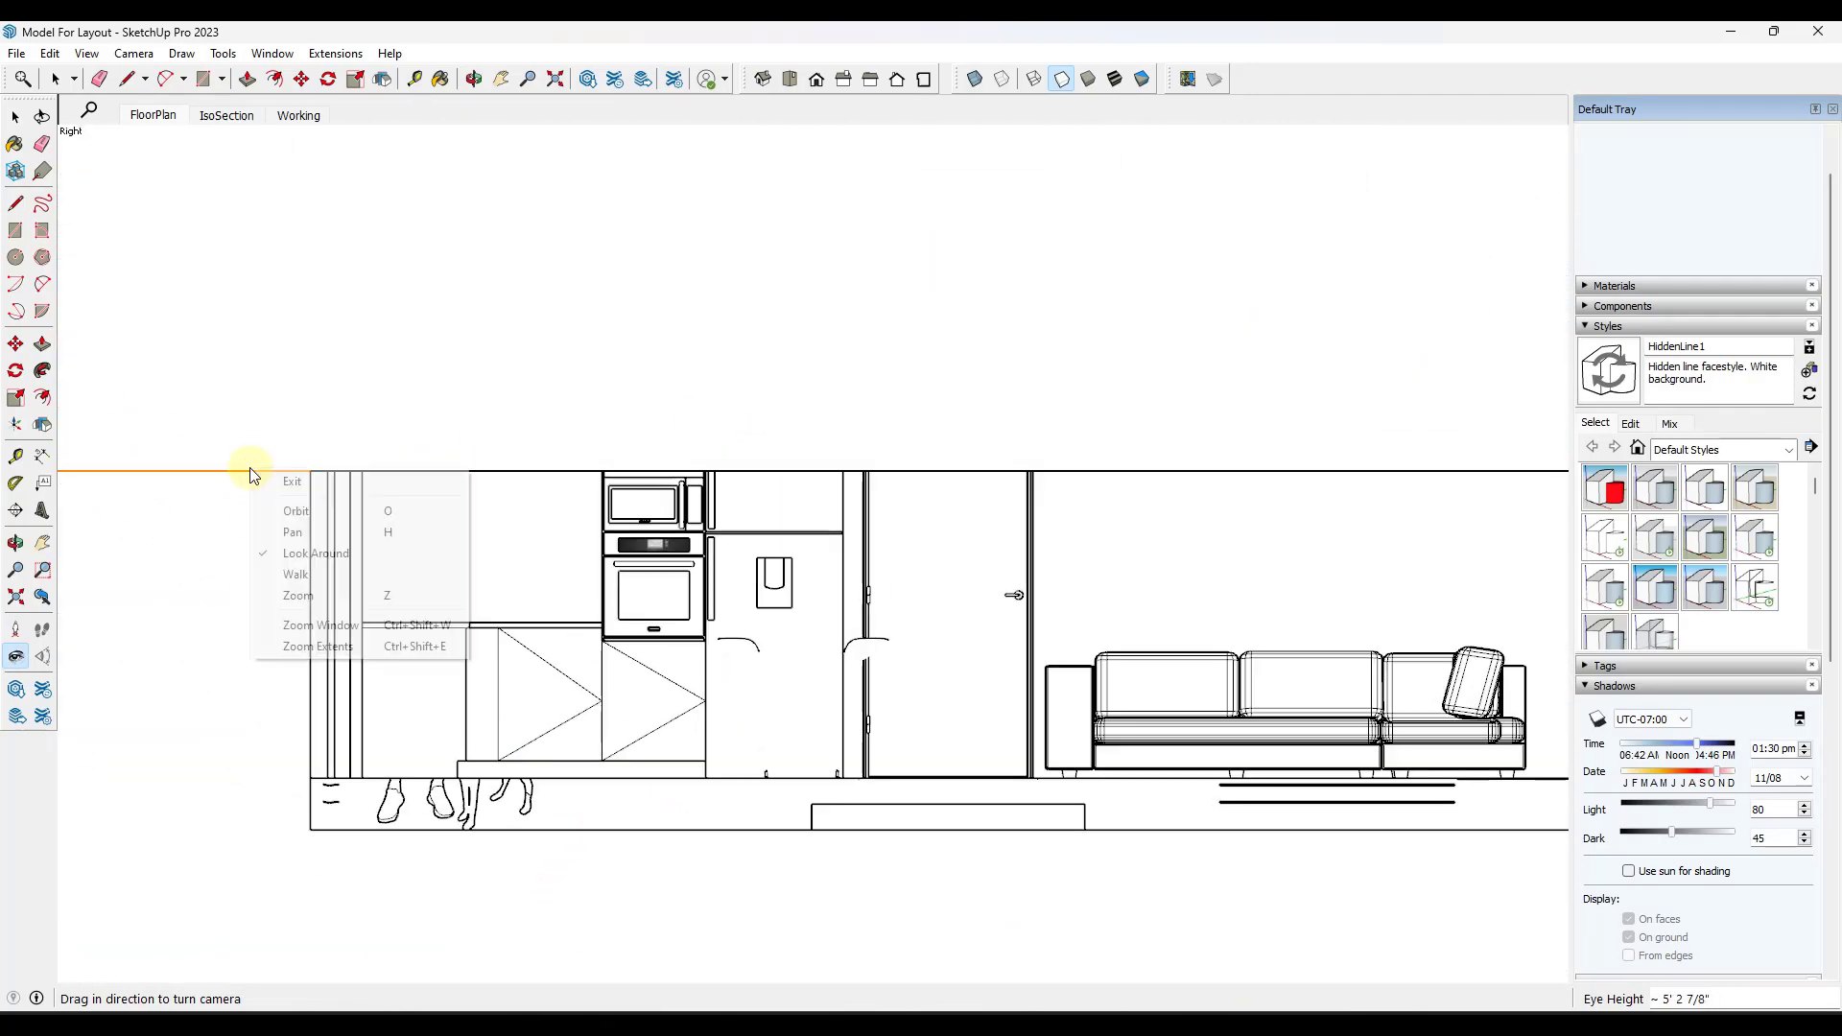
pyautogui.click(278, 483)
pyautogui.rightClick(224, 477)
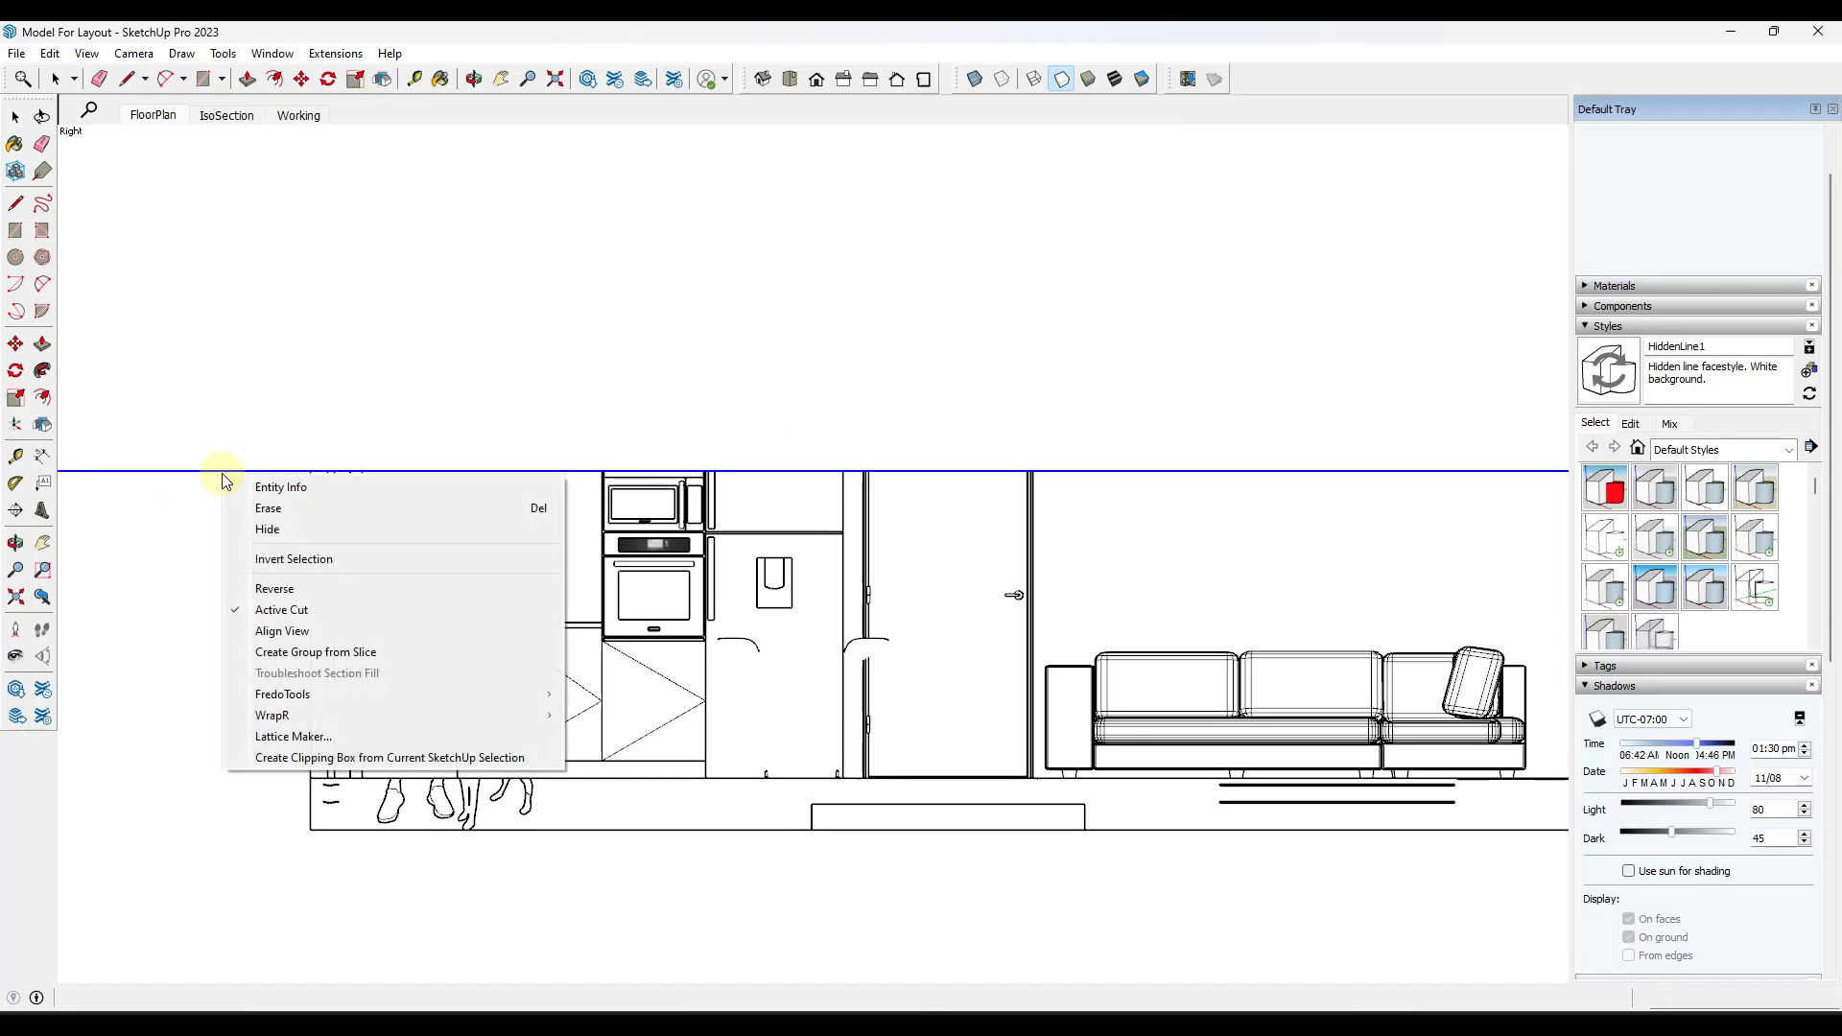
pyautogui.click(282, 609)
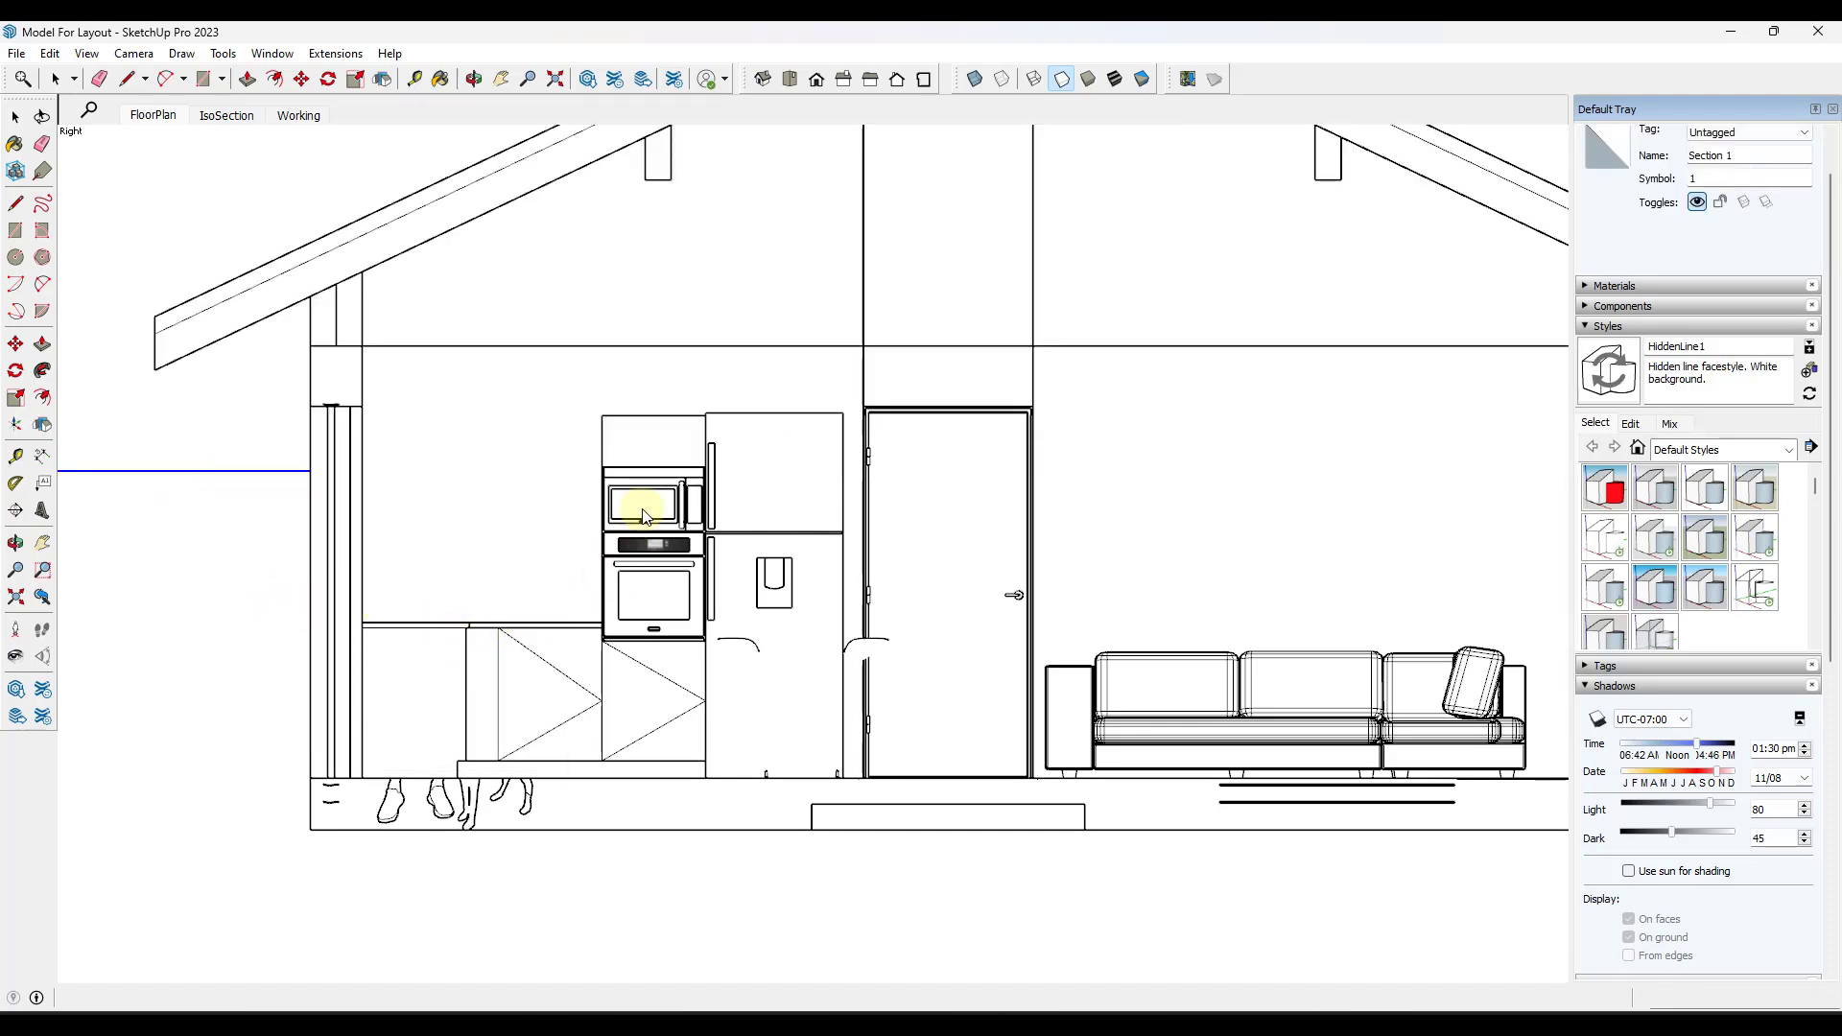
pyautogui.press('space')
pyautogui.scroll(2, 899, 635)
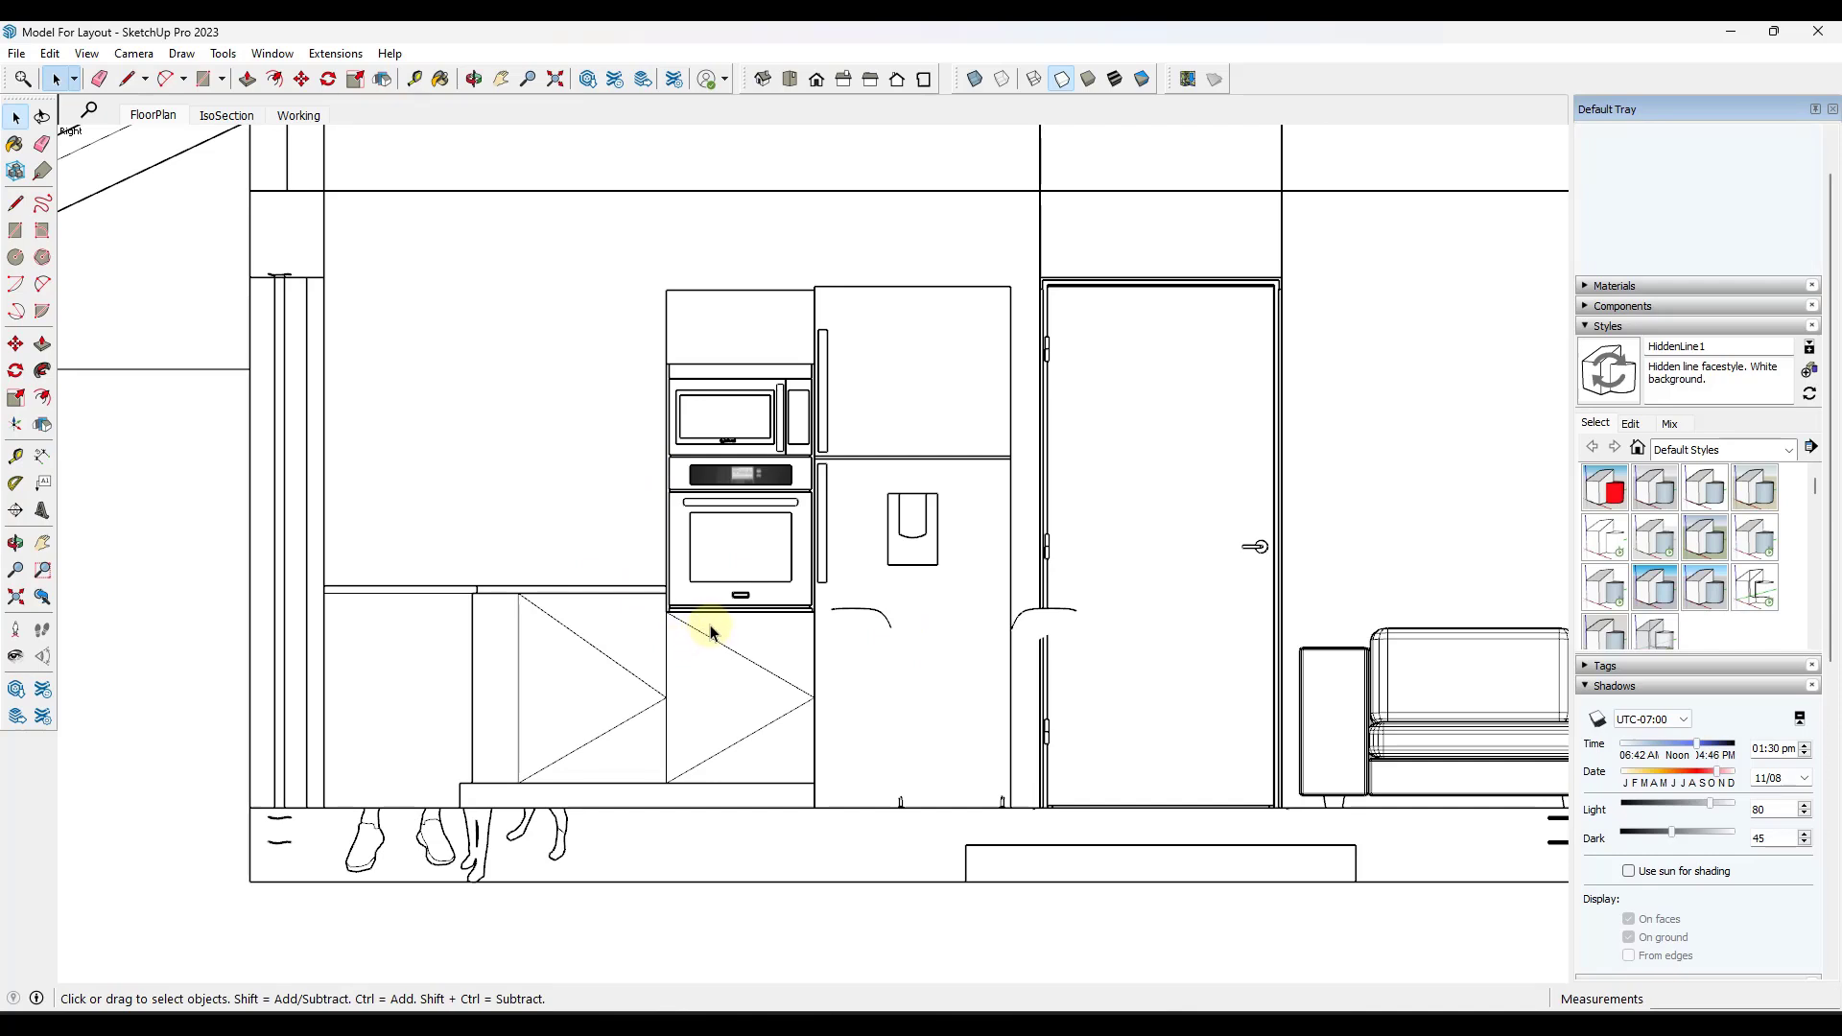
pyautogui.scroll(-1, 696, 461)
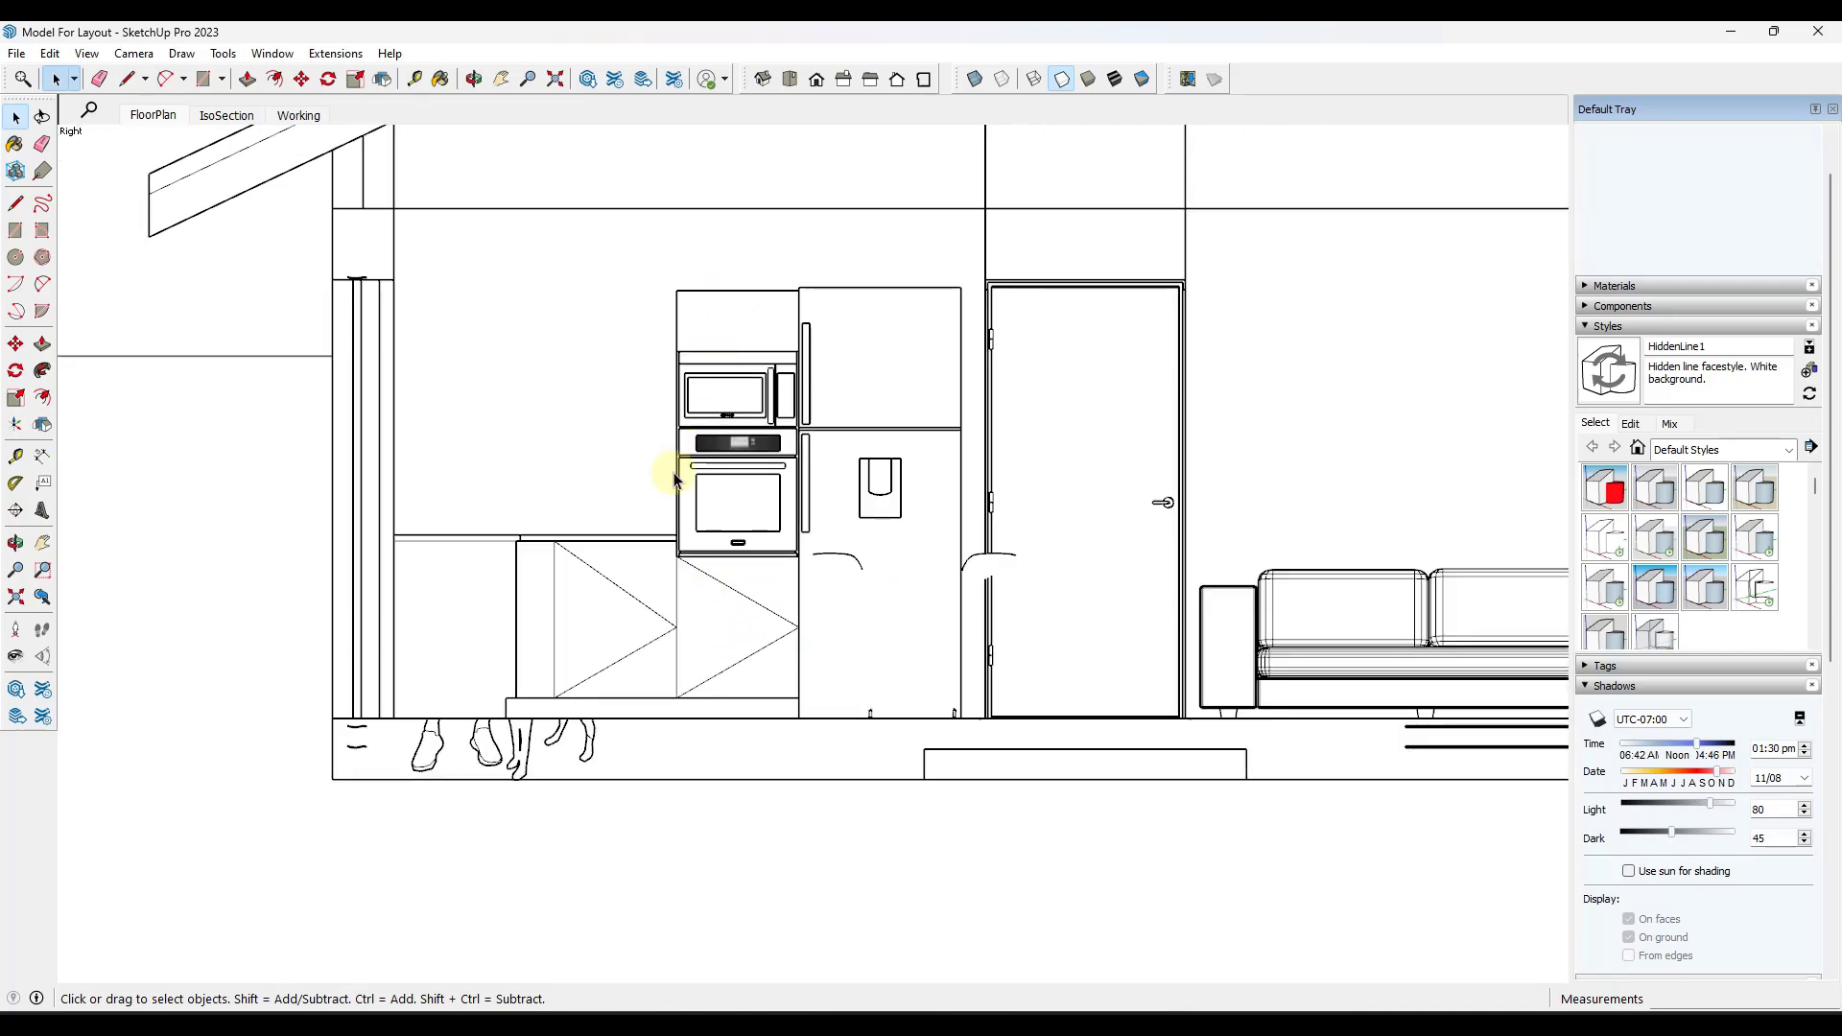
pyautogui.scroll(2, 641, 515)
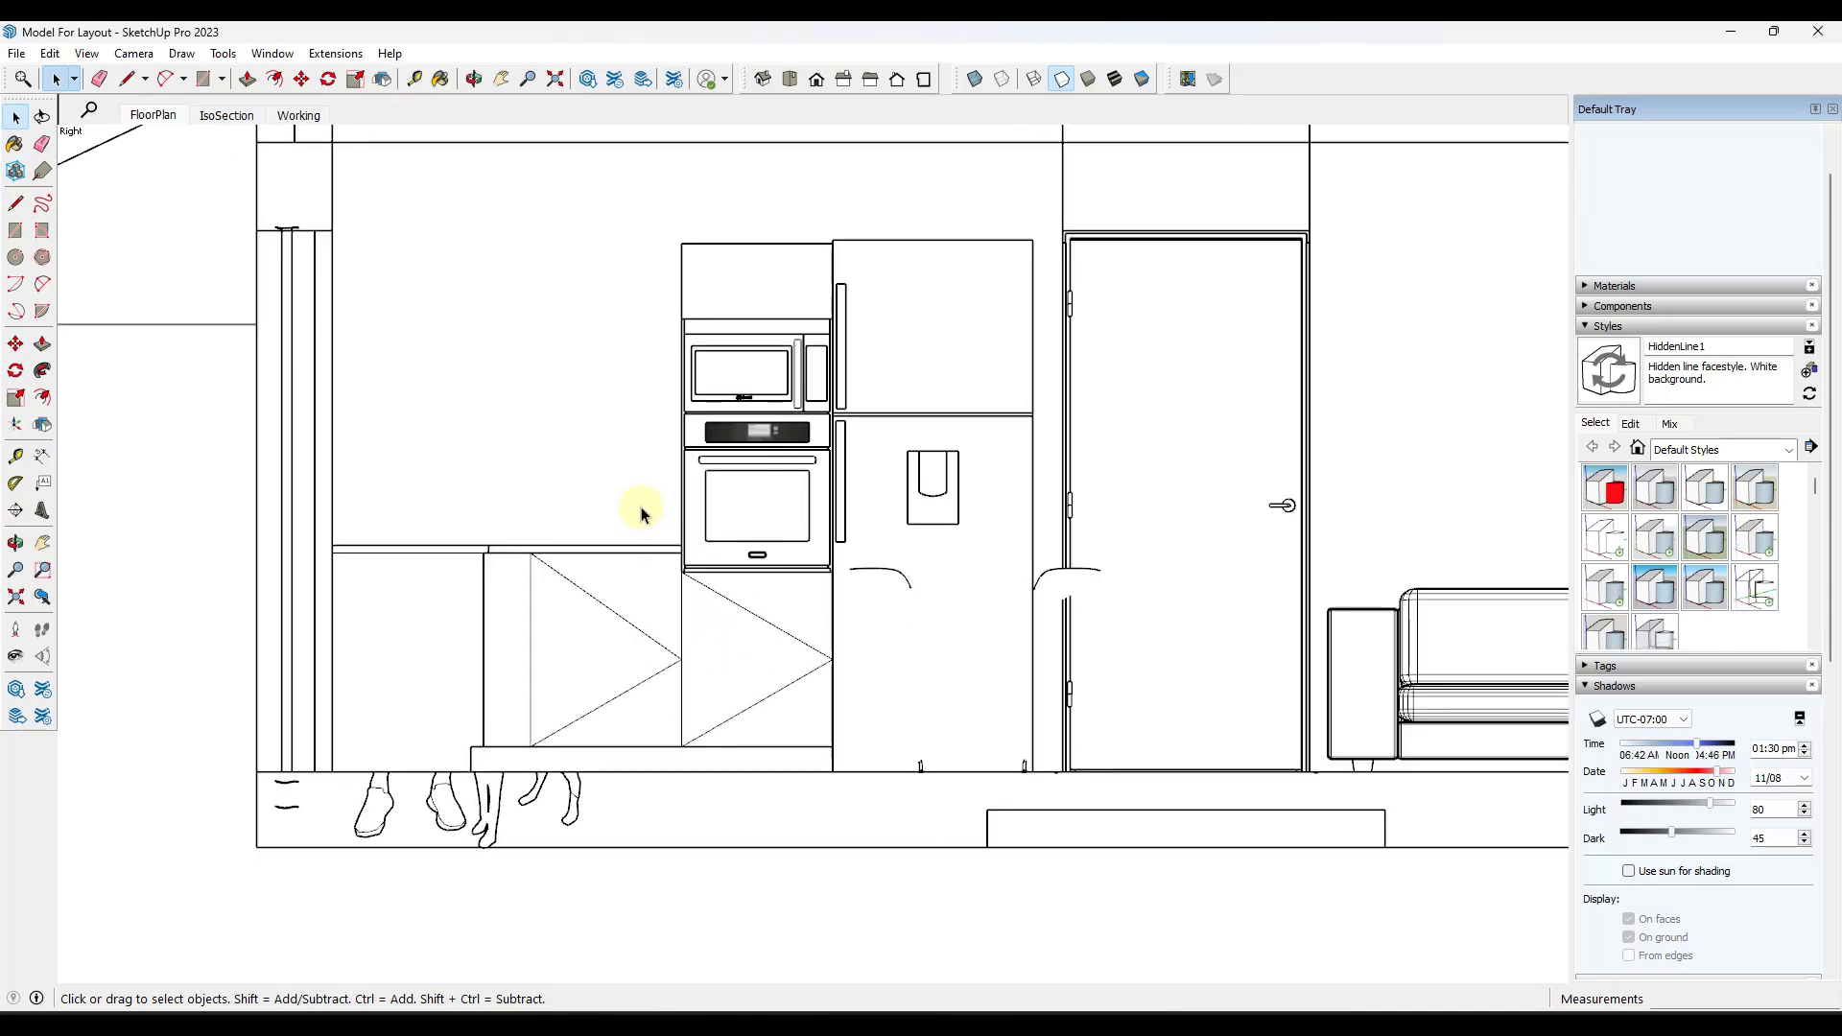
# - Save the kitchen view as a new-style scene named Elevation1, then return to FloorPlan
pyautogui.rightClick(152, 125)
pyautogui.click(189, 179)
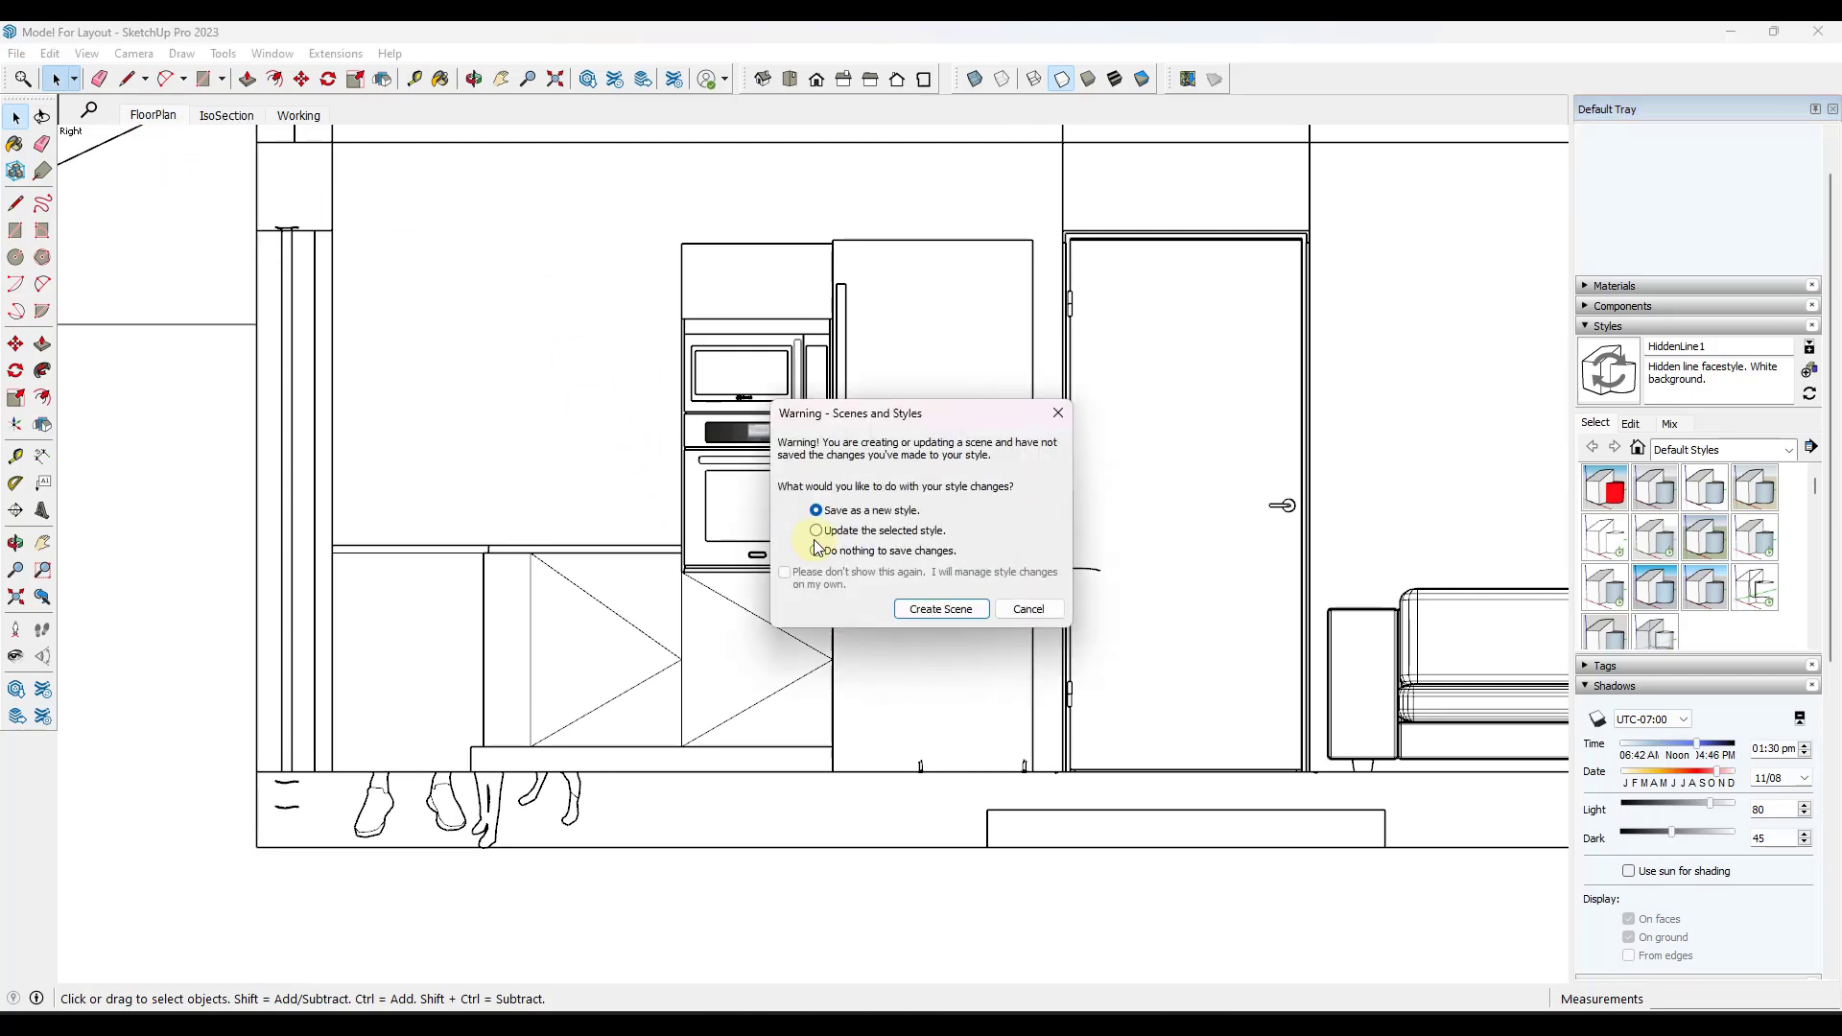
pyautogui.click(940, 608)
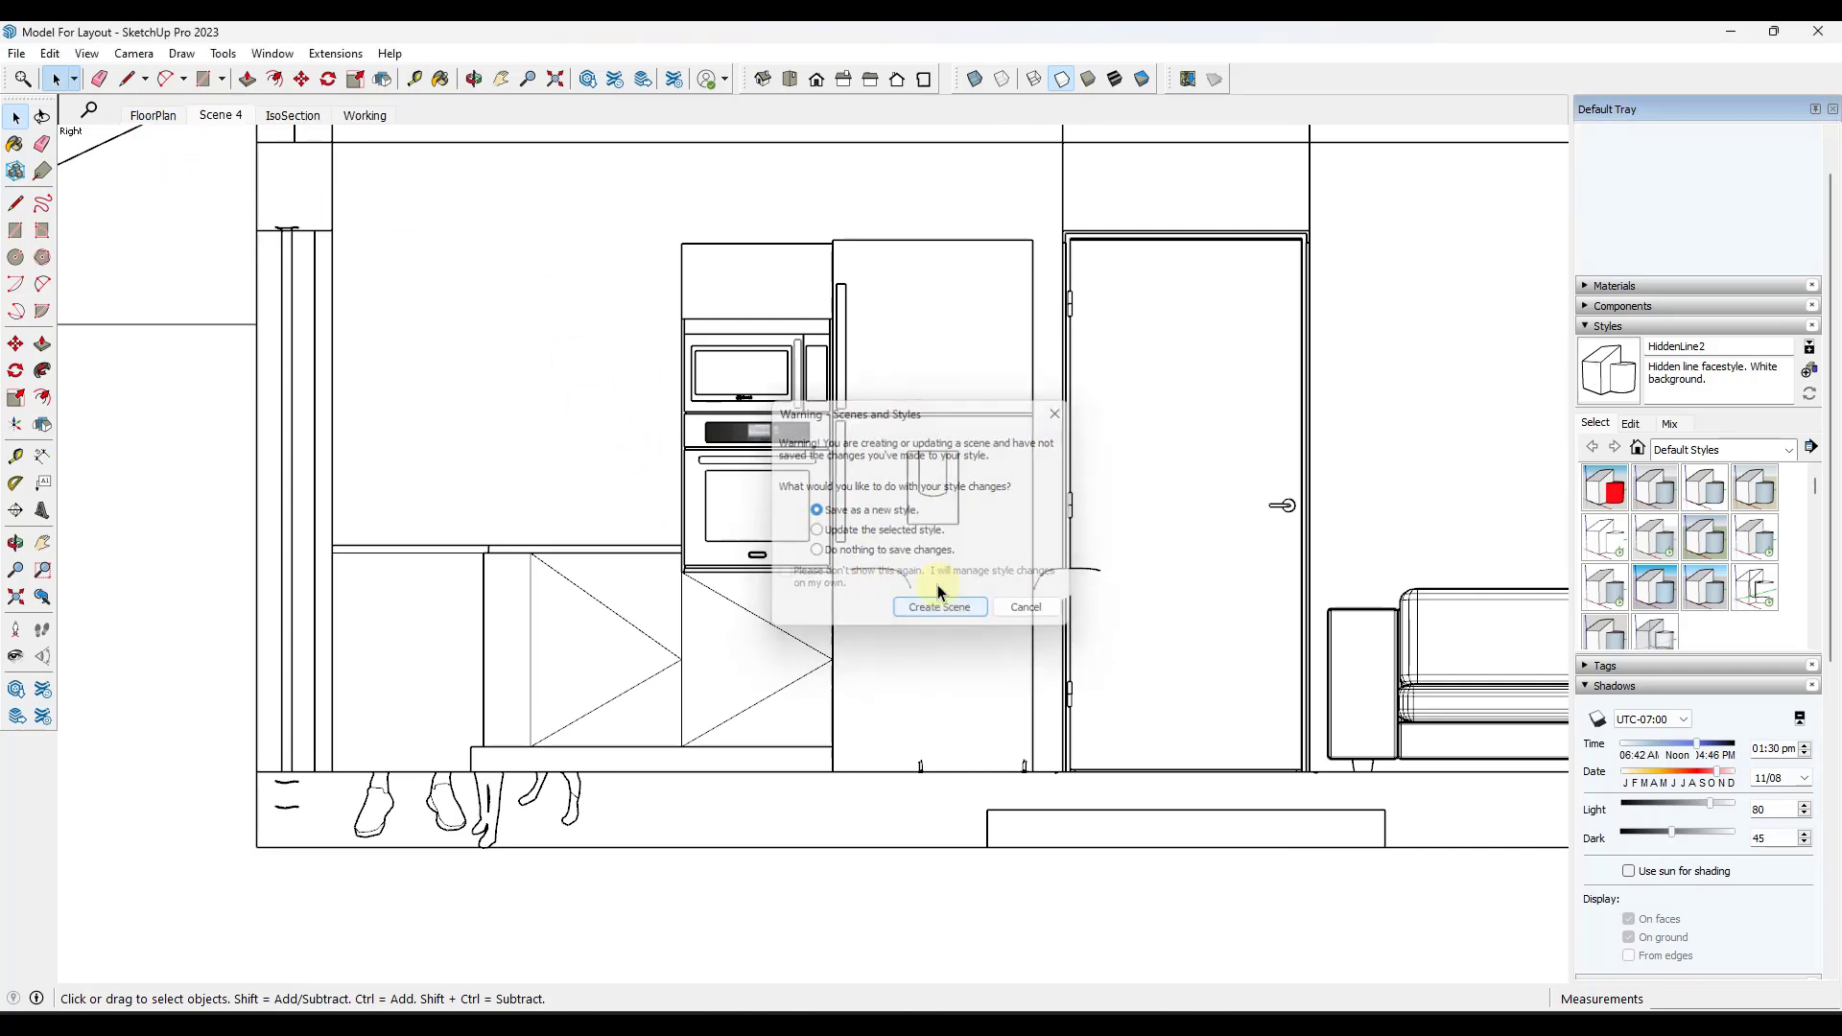
pyautogui.rightClick(231, 123)
pyautogui.click(289, 223)
pyautogui.write('Elevation1')
pyautogui.press('Return')
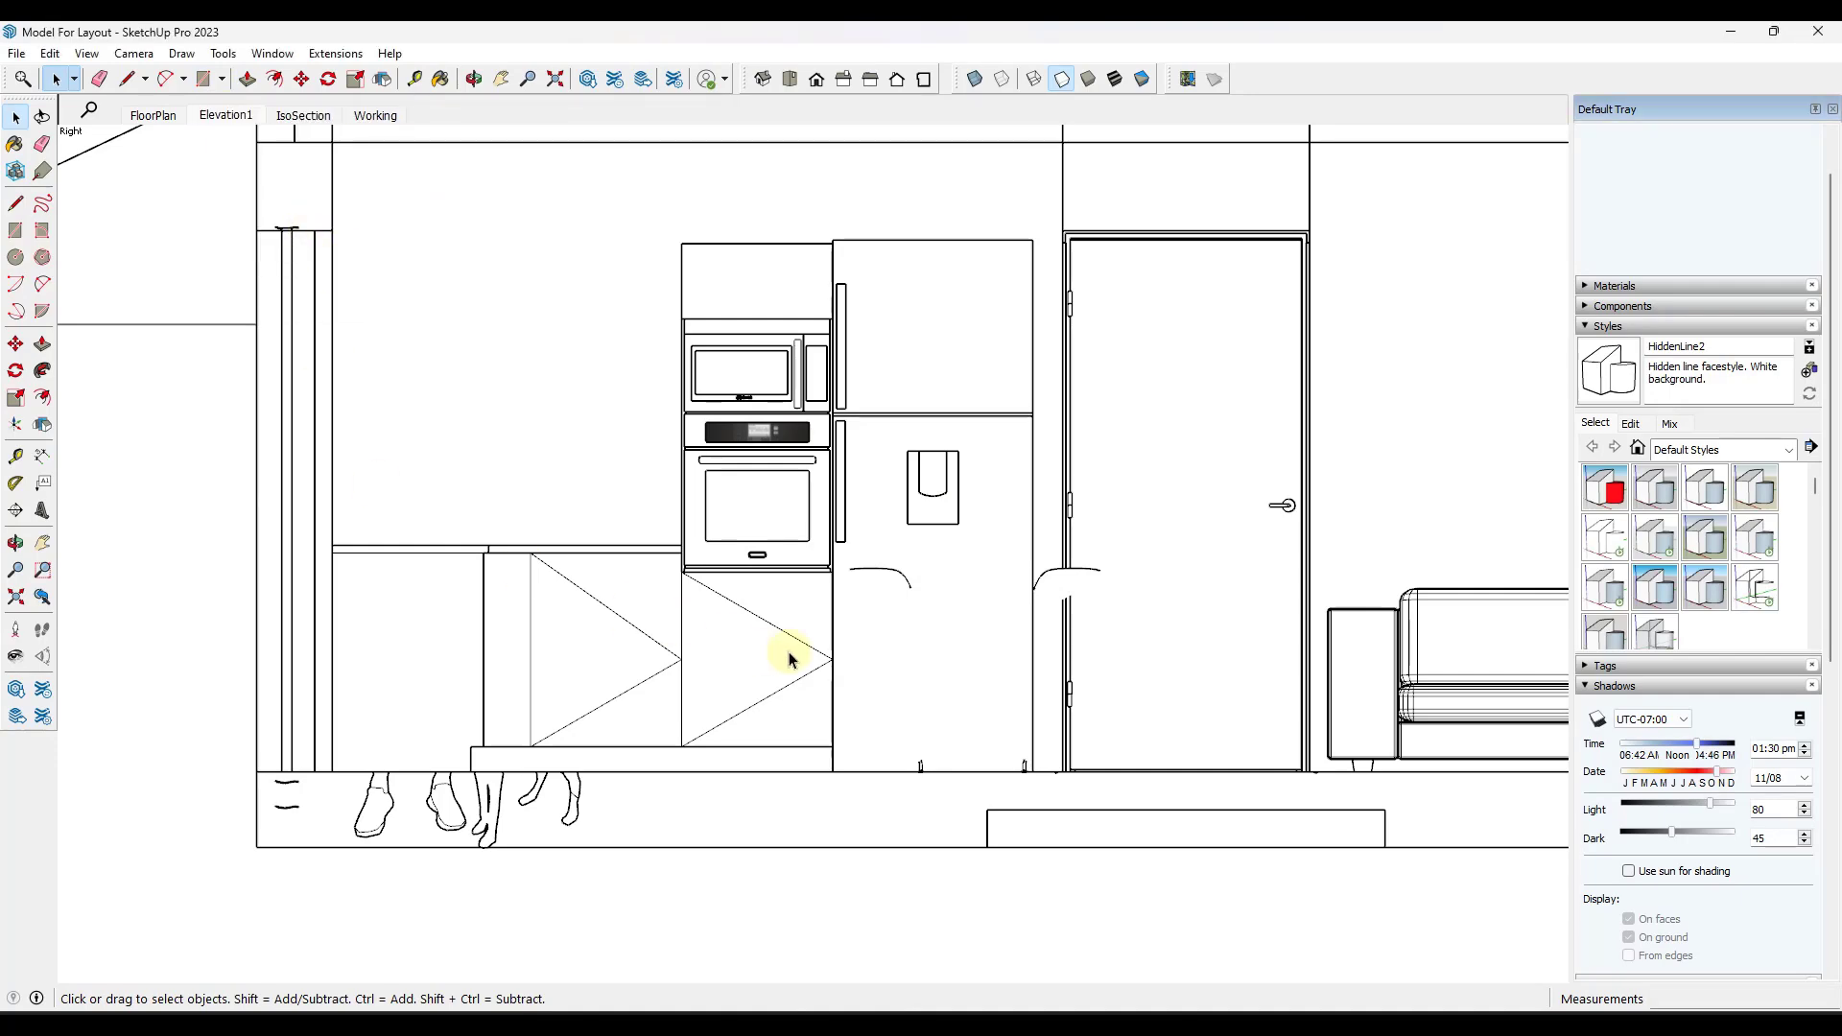
pyautogui.click(154, 116)
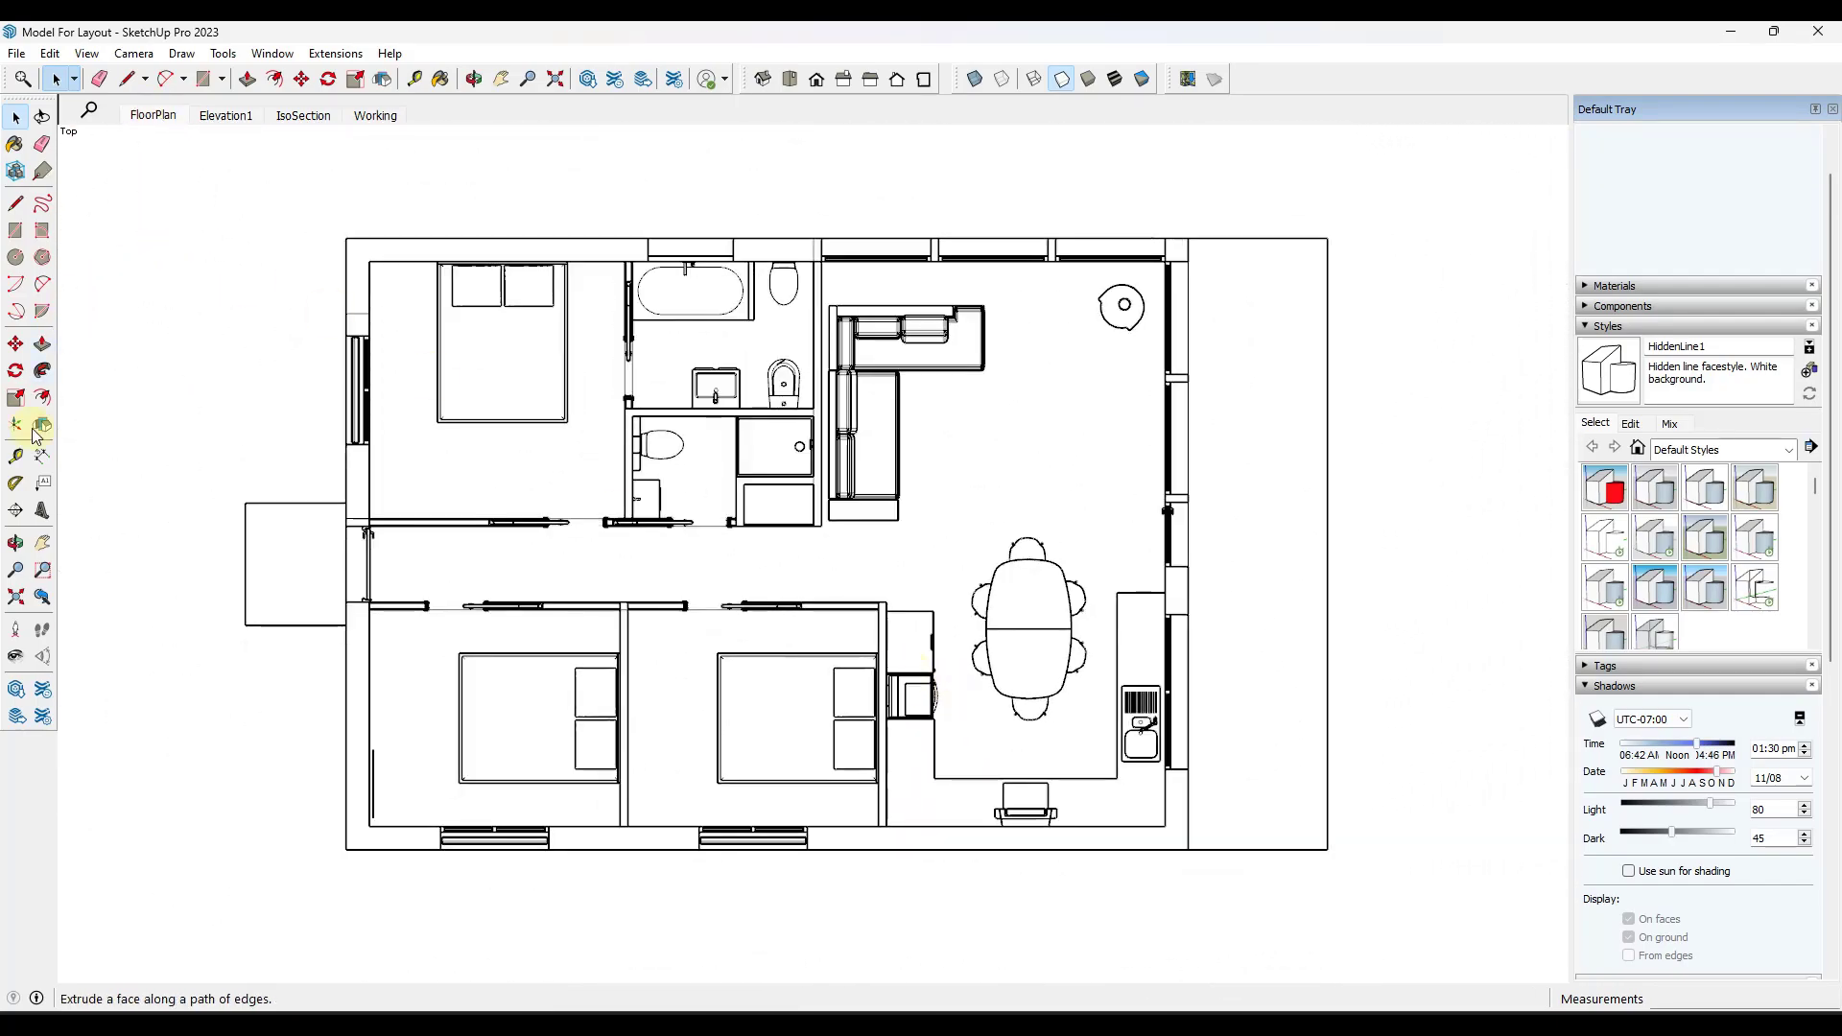
# - Place the camera beside the dining table aimed at the plan's lower wall and toggle section cuts
pyautogui.click(16, 633)
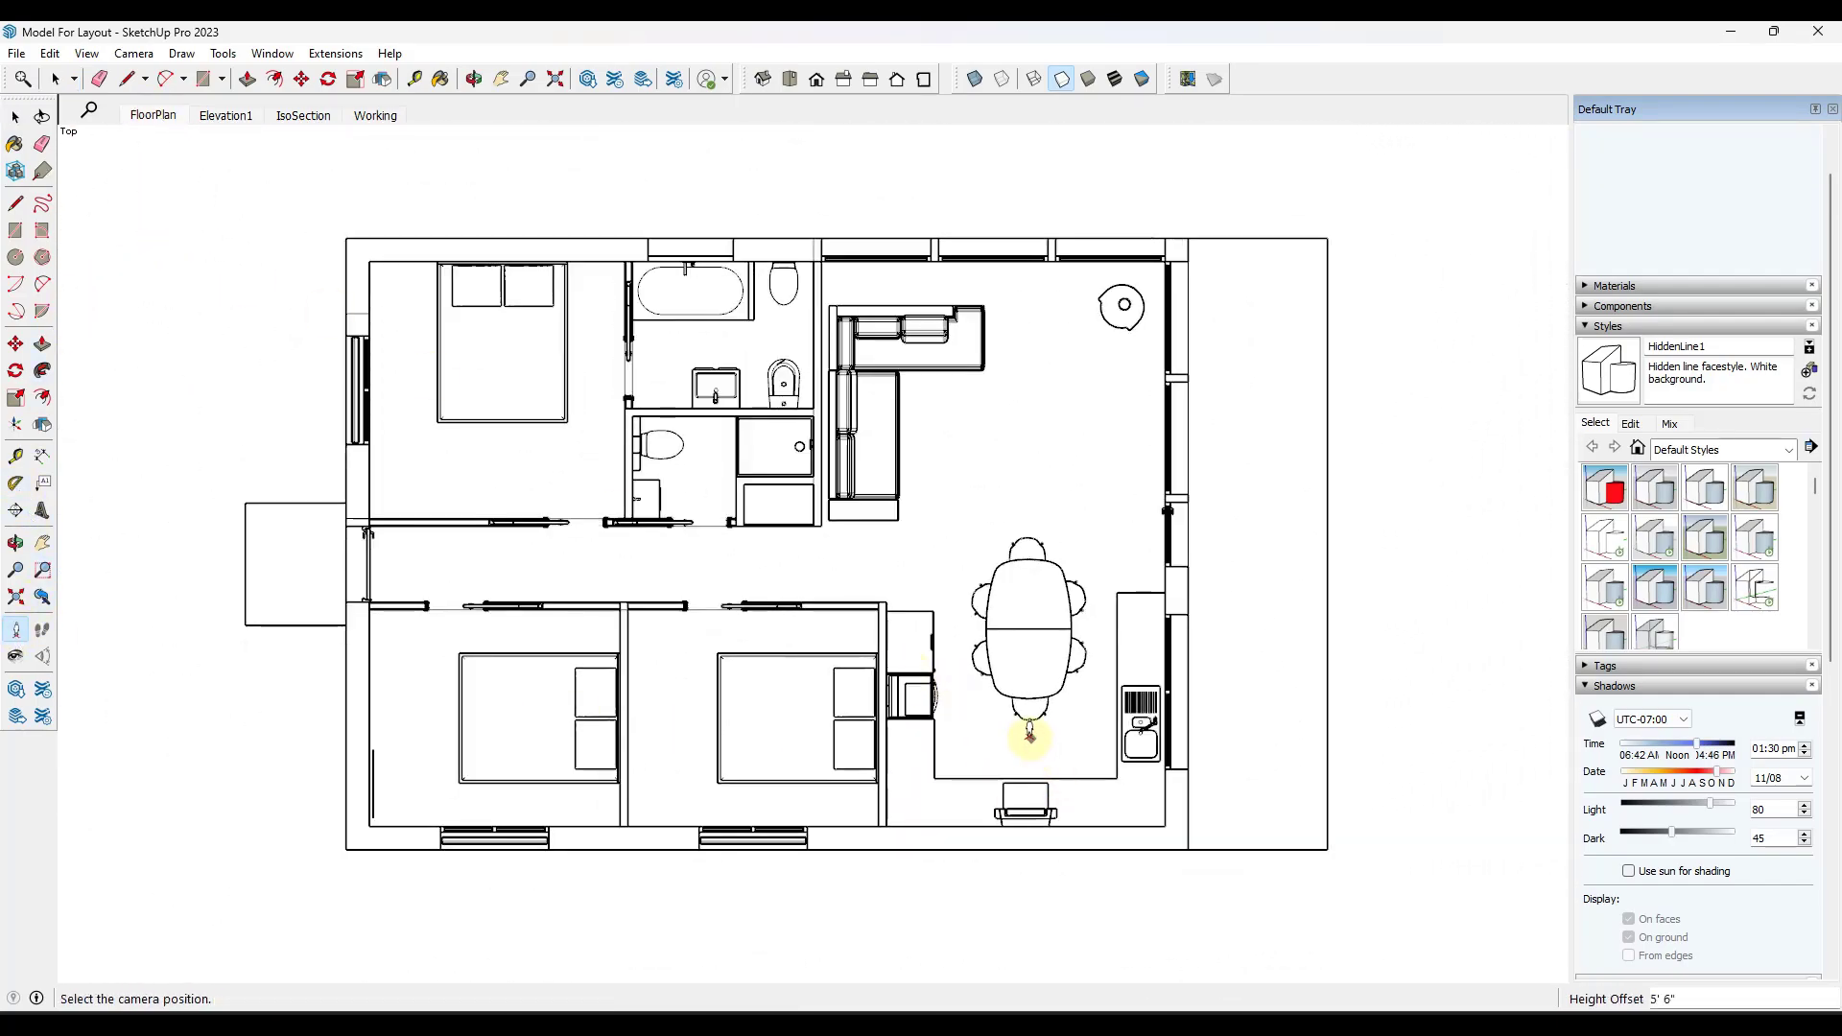
pyautogui.moveTo(1027, 767); pyautogui.dragTo(1033, 890)
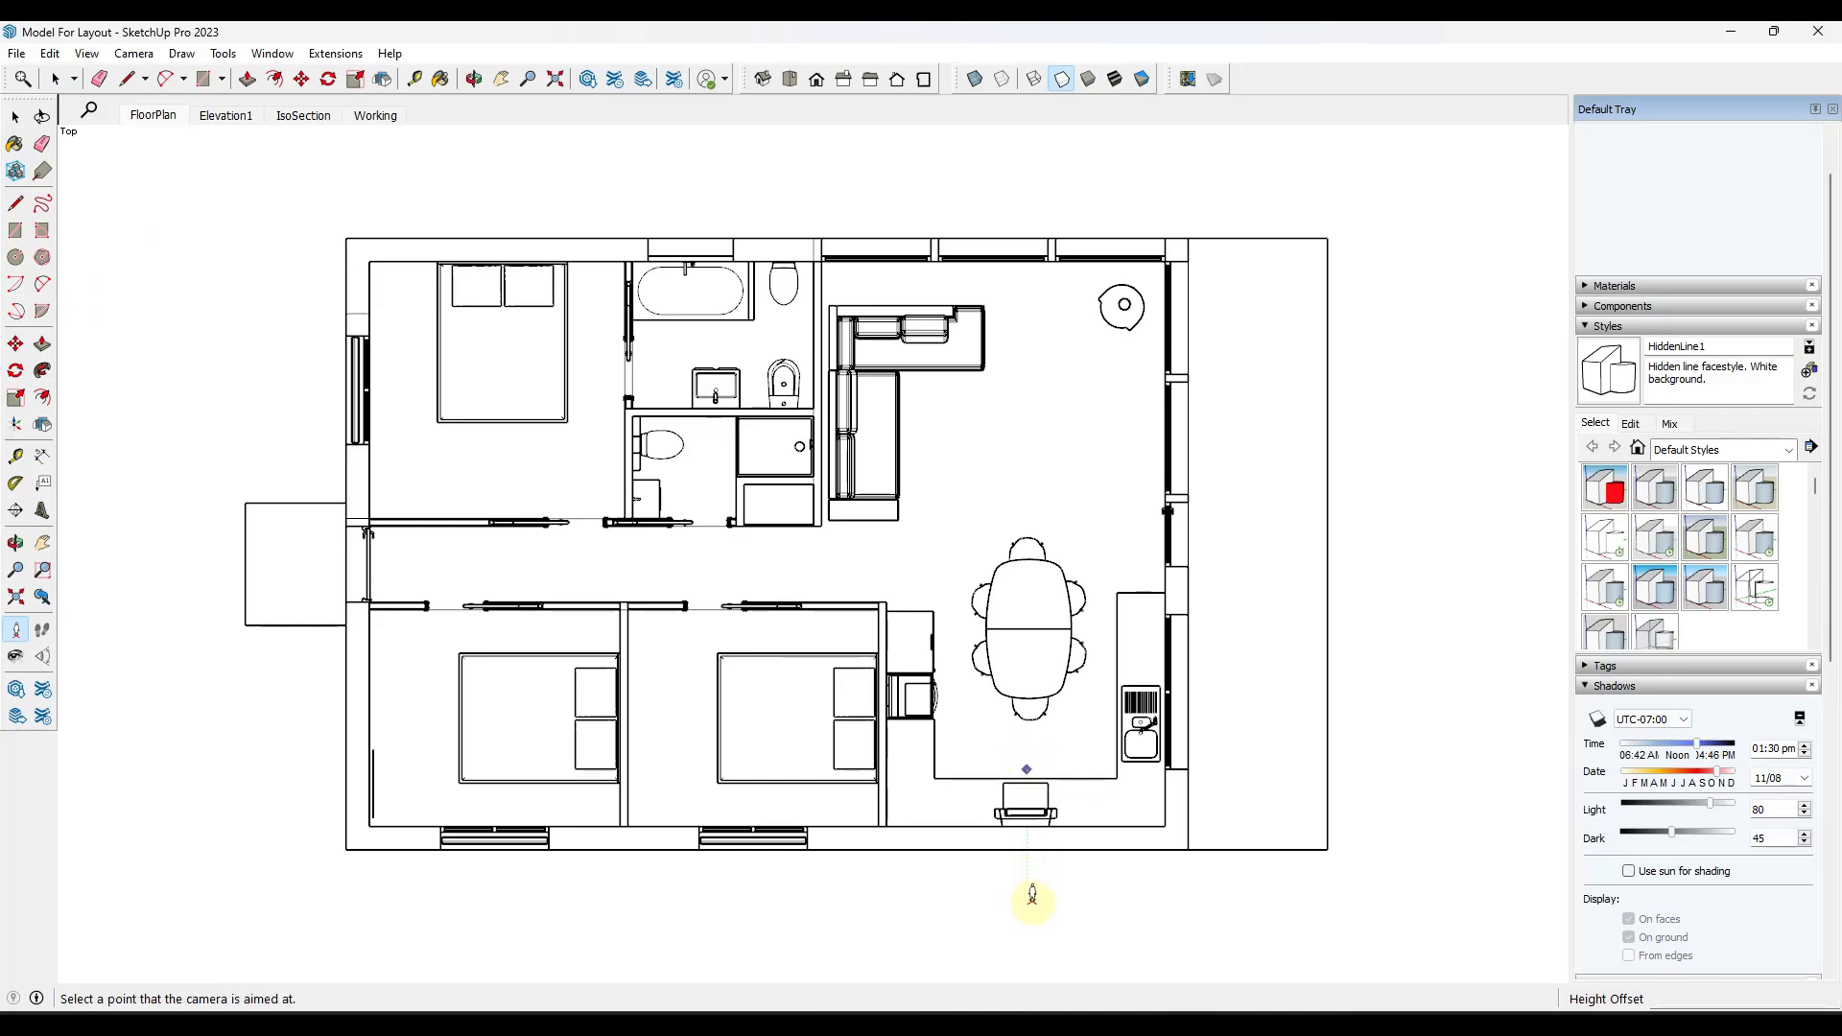
pyautogui.click(1027, 926)
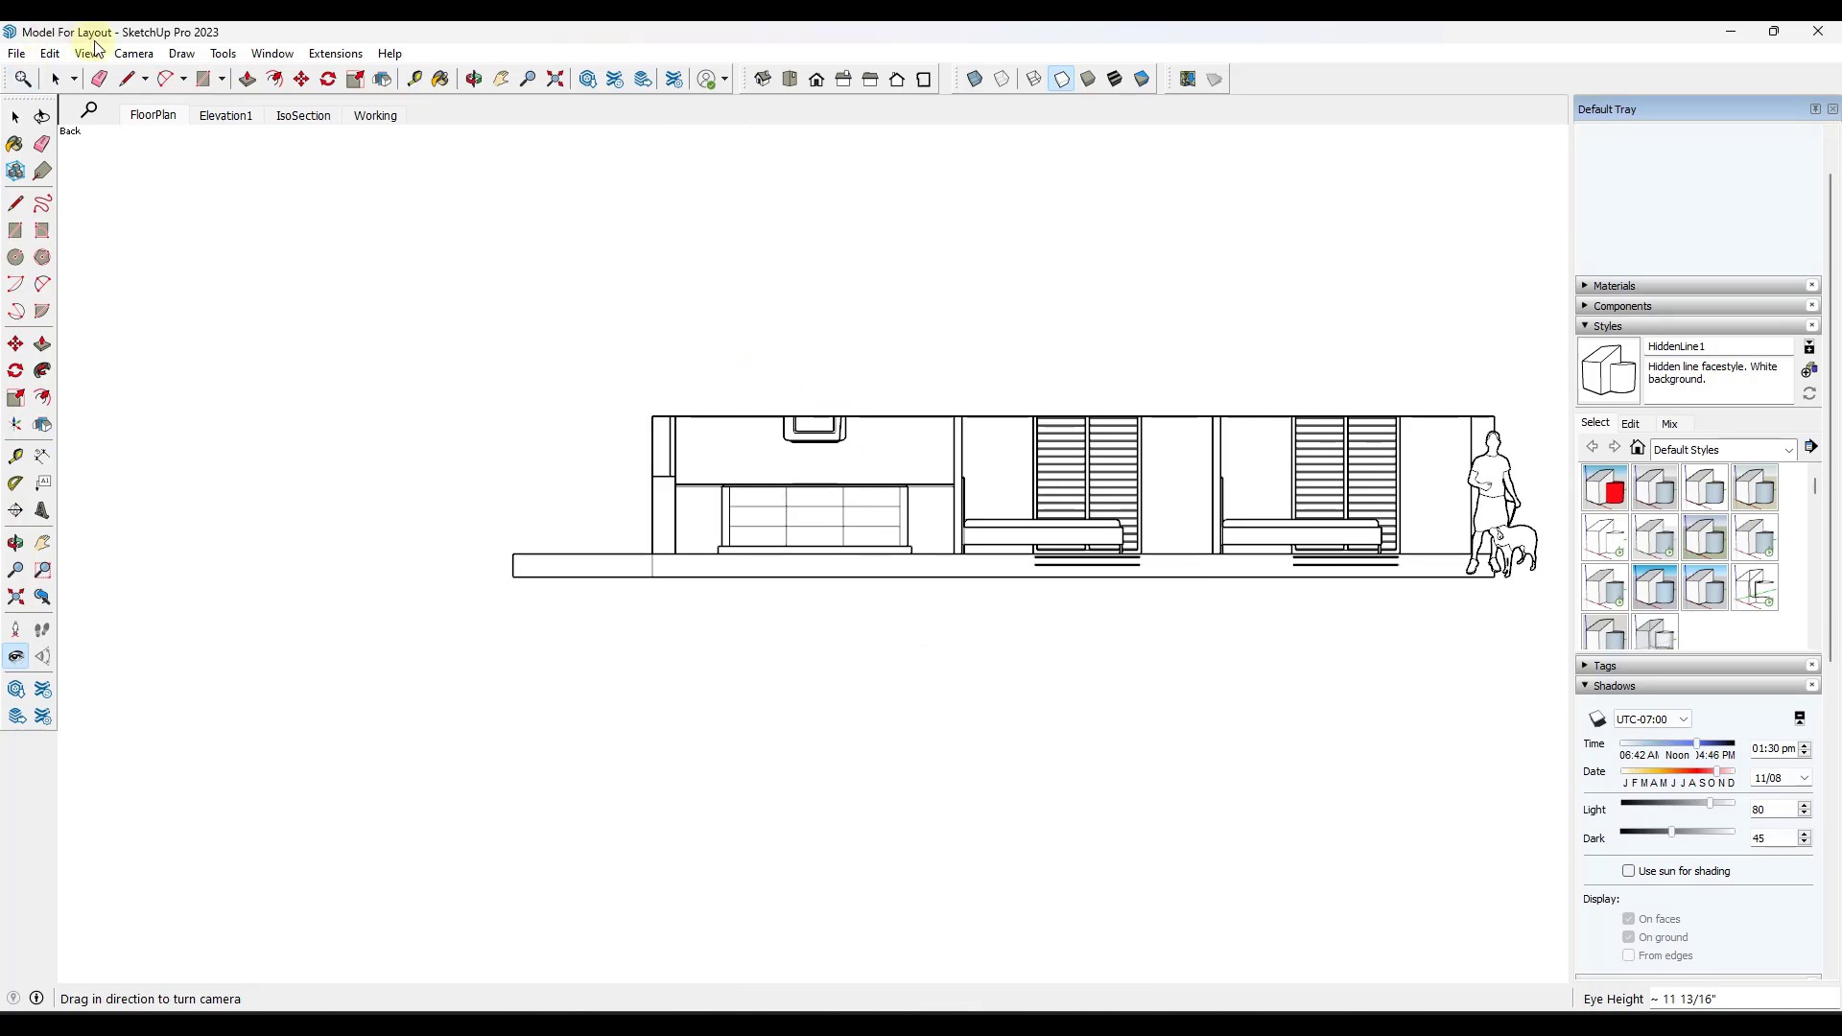
pyautogui.click(89, 54)
pyautogui.click(144, 190)
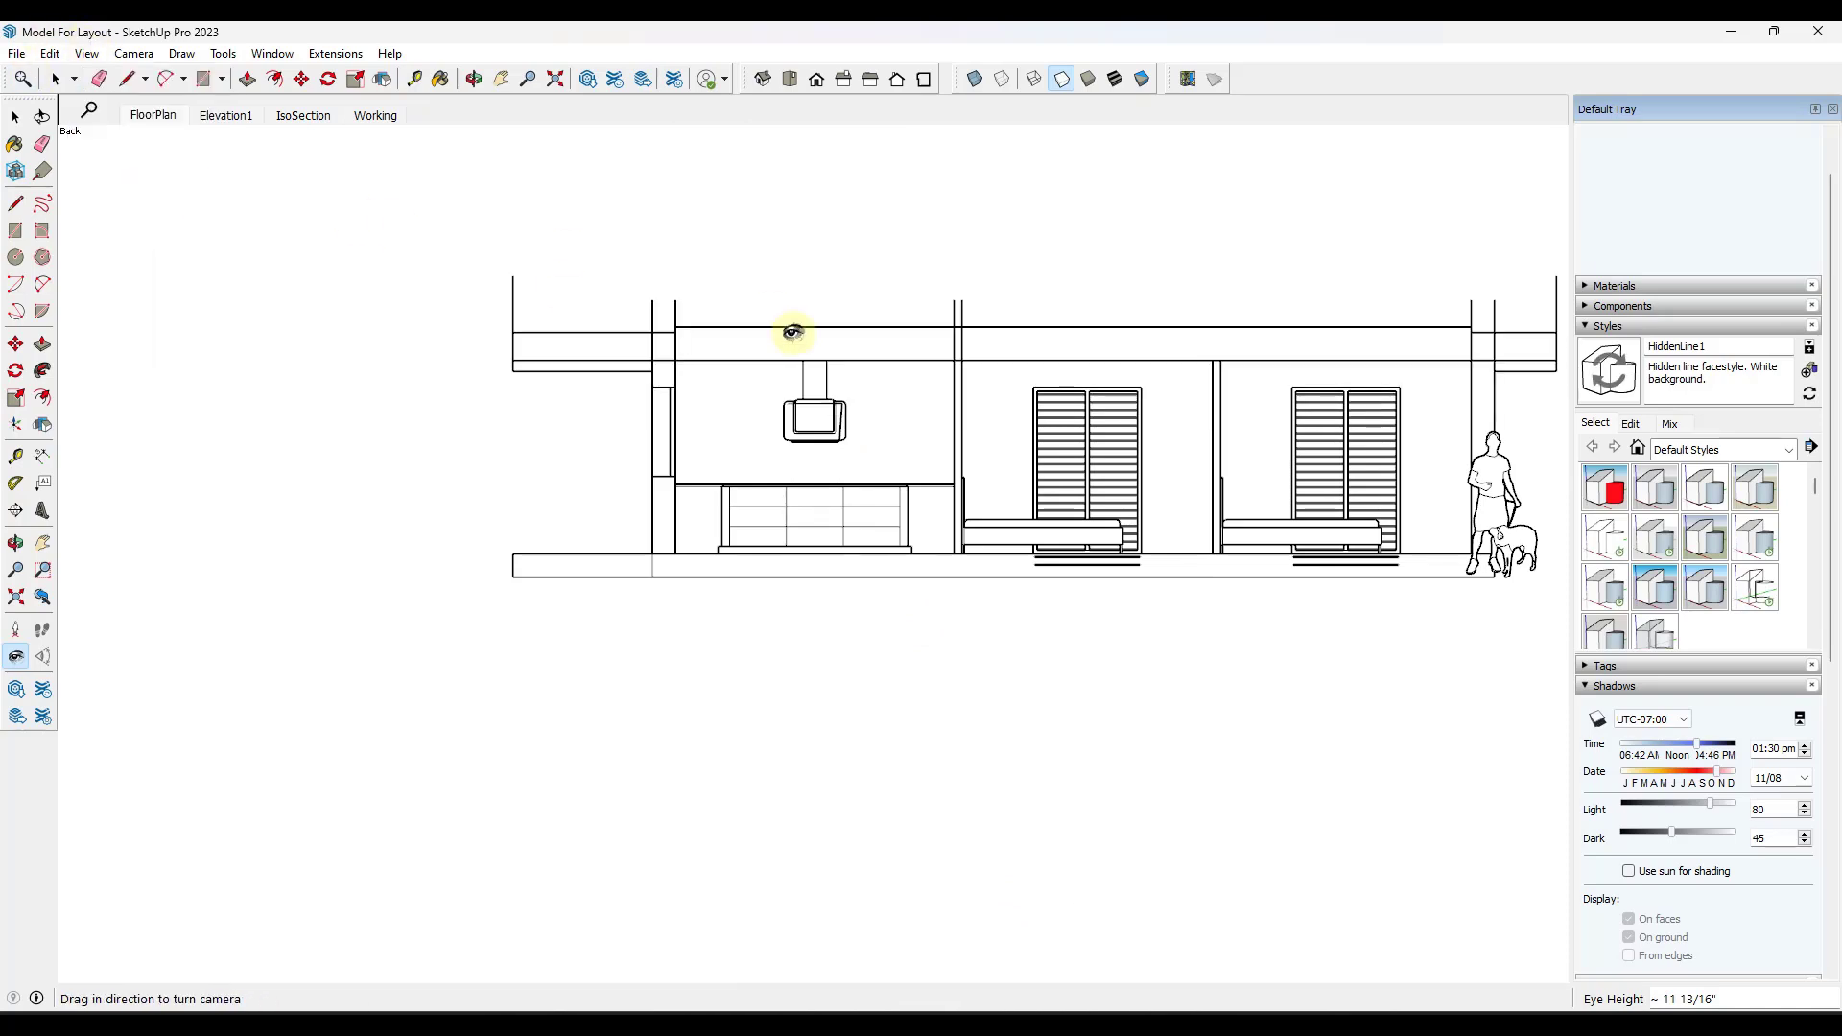
pyautogui.scroll(3, 827, 376)
pyautogui.scroll(3, 822, 452)
# - Toggle section cuts back and add the view as a new scene with a new style
pyautogui.click(154, 115)
pyautogui.click(87, 53)
pyautogui.click(156, 191)
pyautogui.rightClick(164, 115)
pyautogui.click(239, 177)
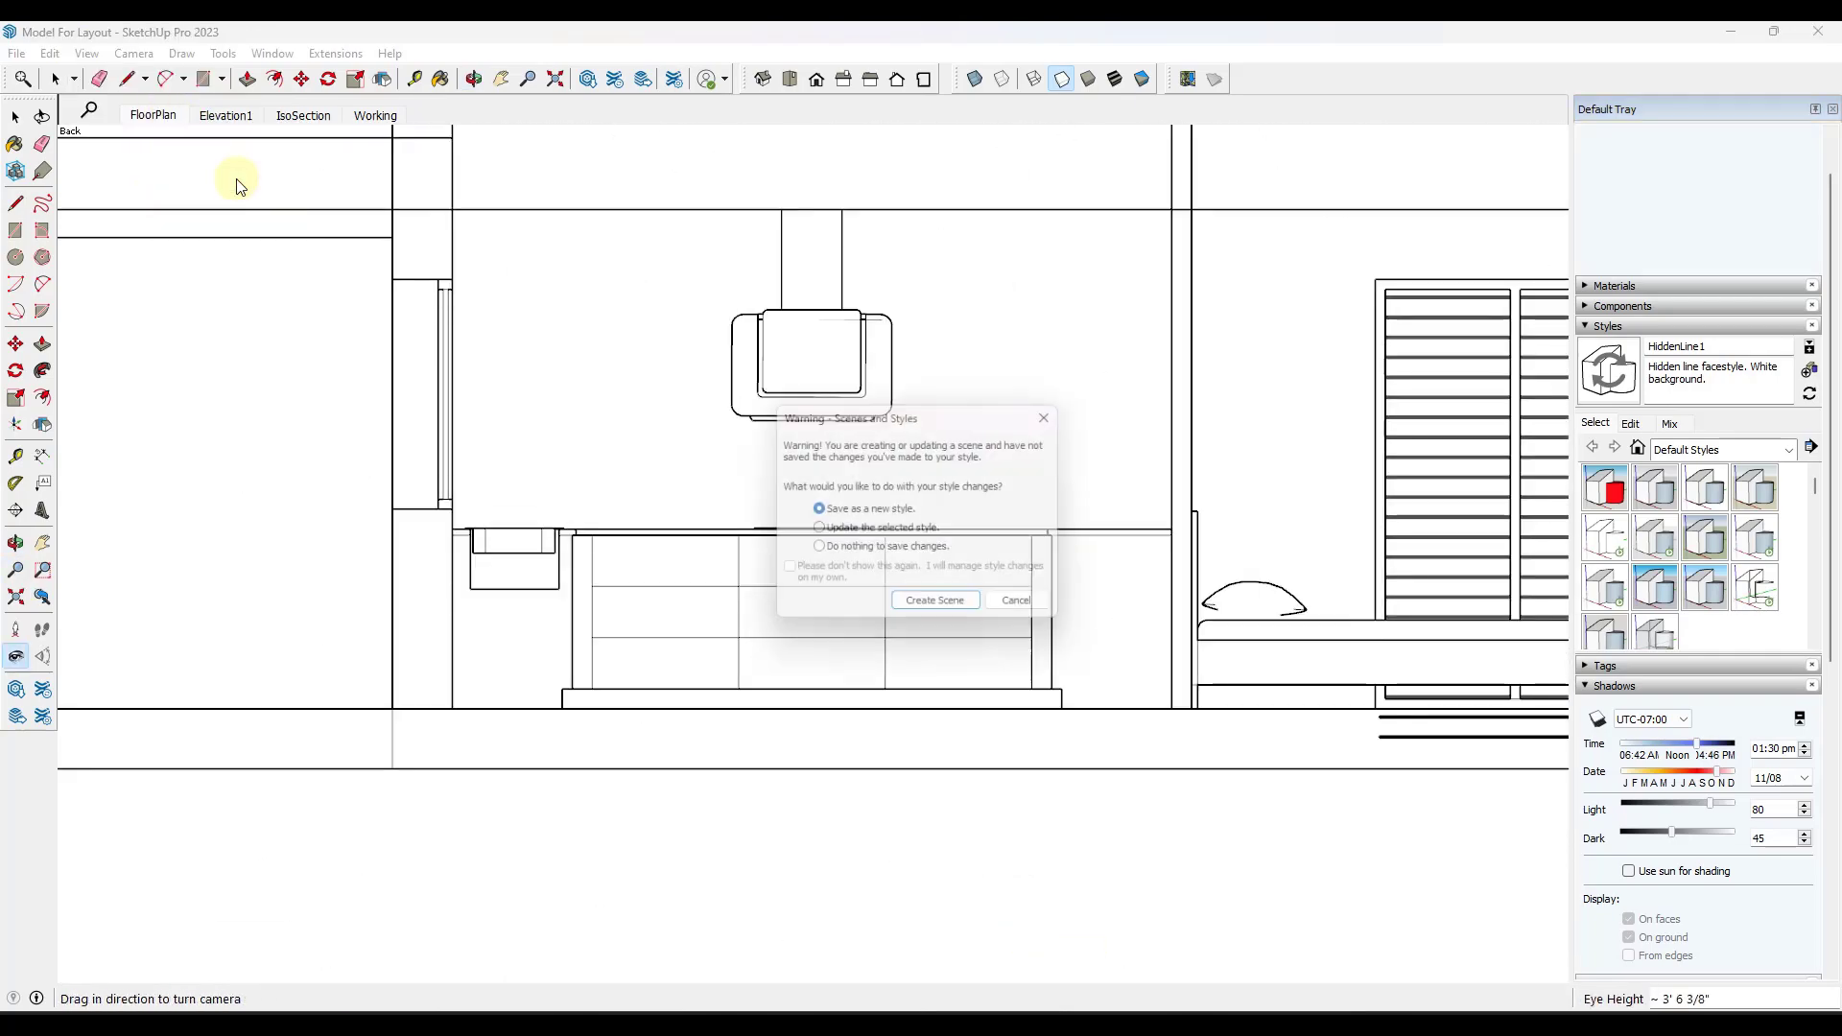
pyautogui.click(922, 599)
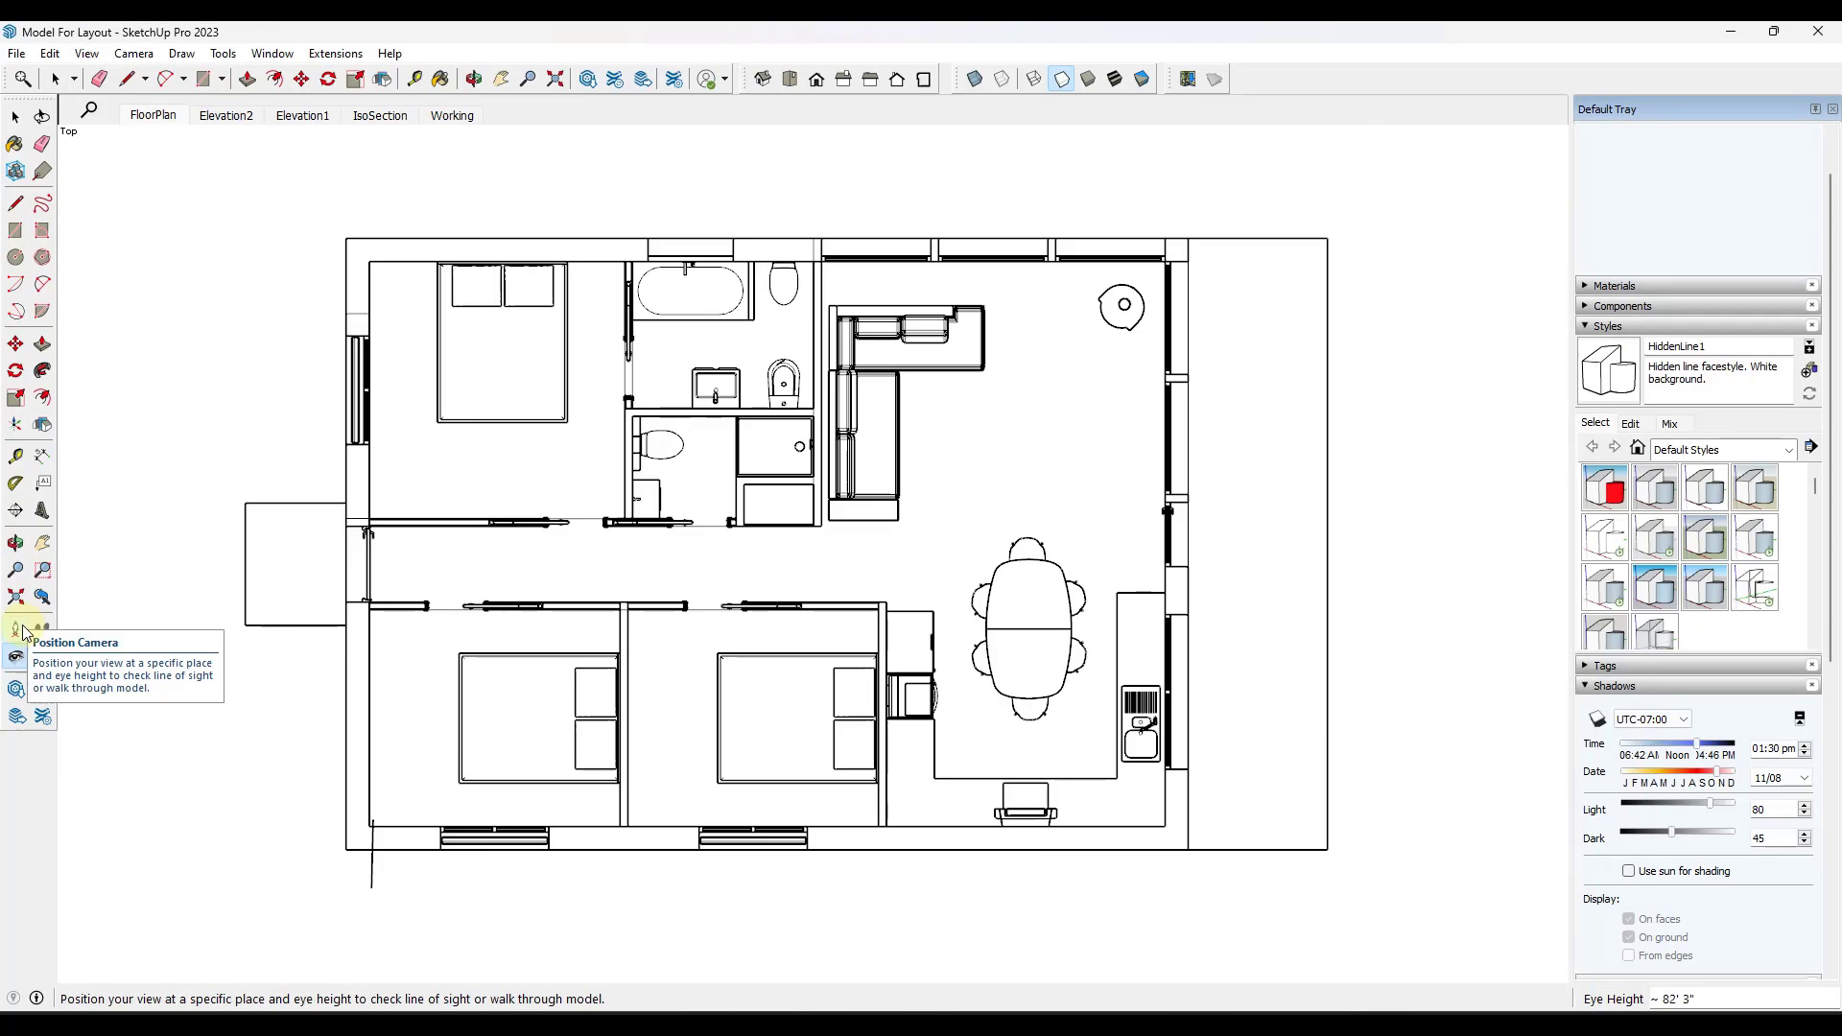
# - Frame the sink-and-window wall and add it as a new scene named Elevation3
pyautogui.click(226, 115)
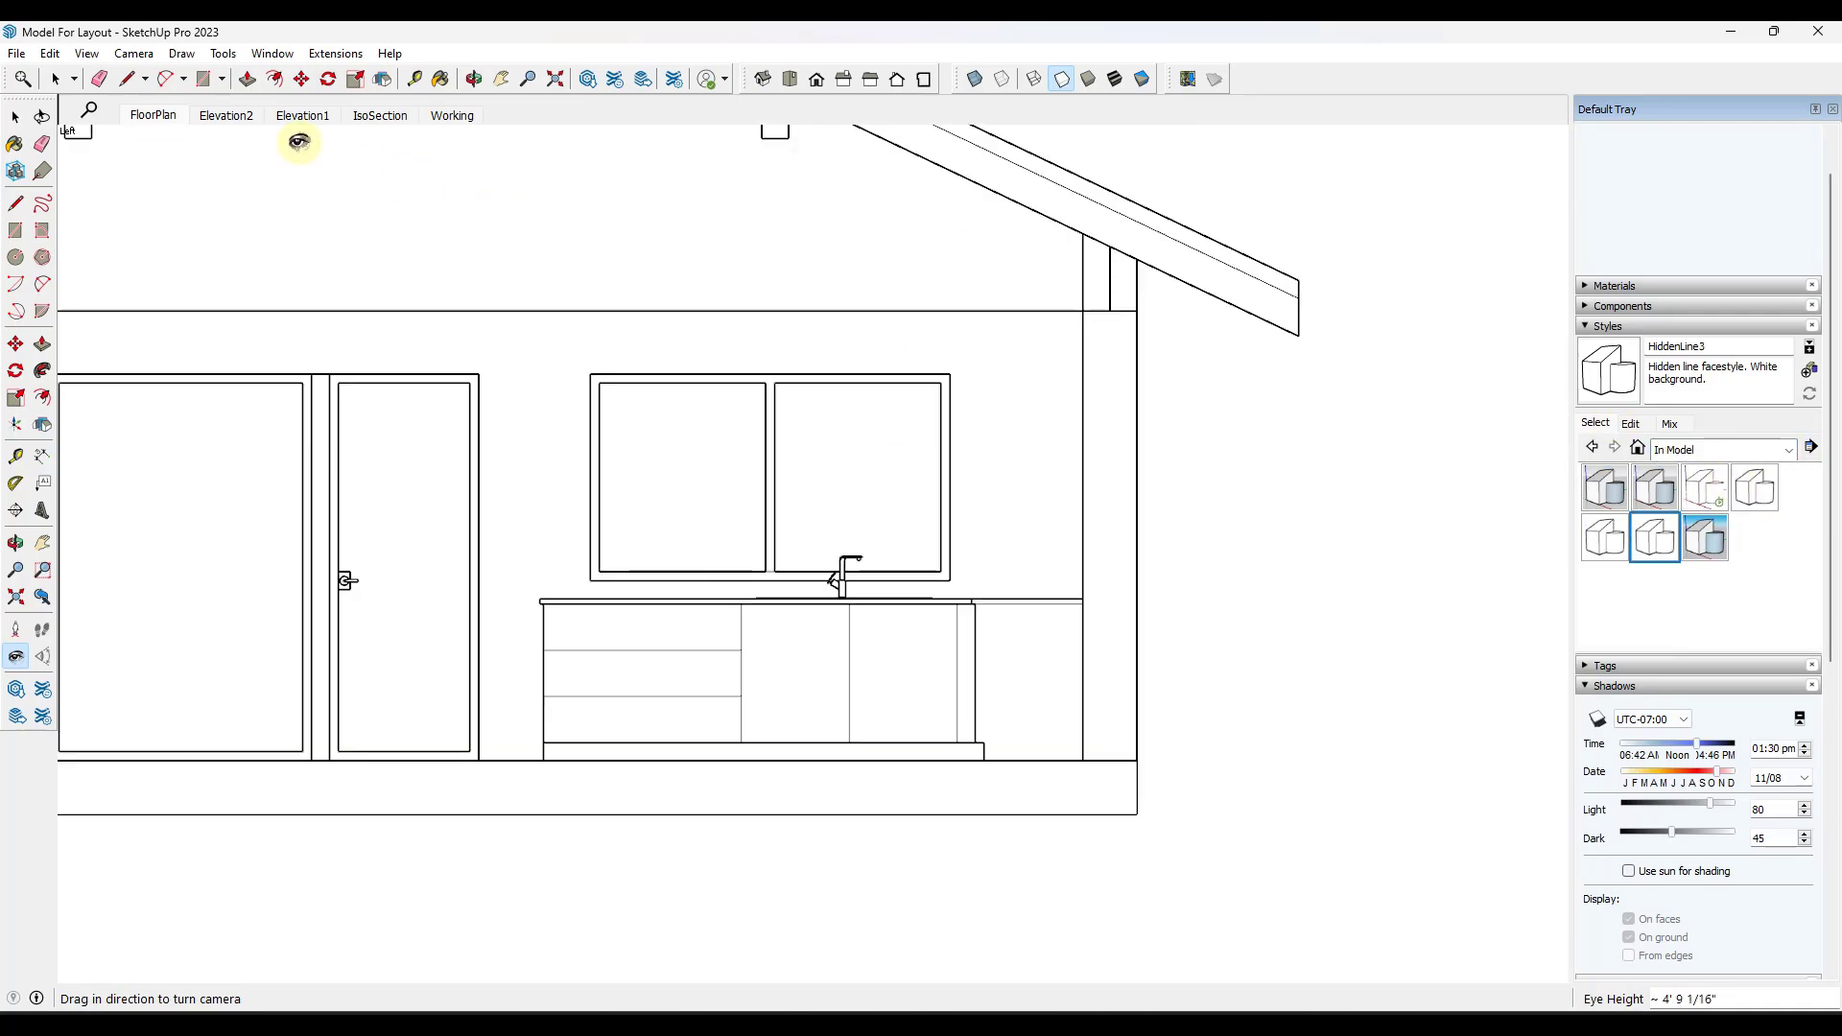
pyautogui.rightClick(237, 123)
pyautogui.click(264, 176)
pyautogui.rightClick(297, 115)
pyautogui.click(351, 216)
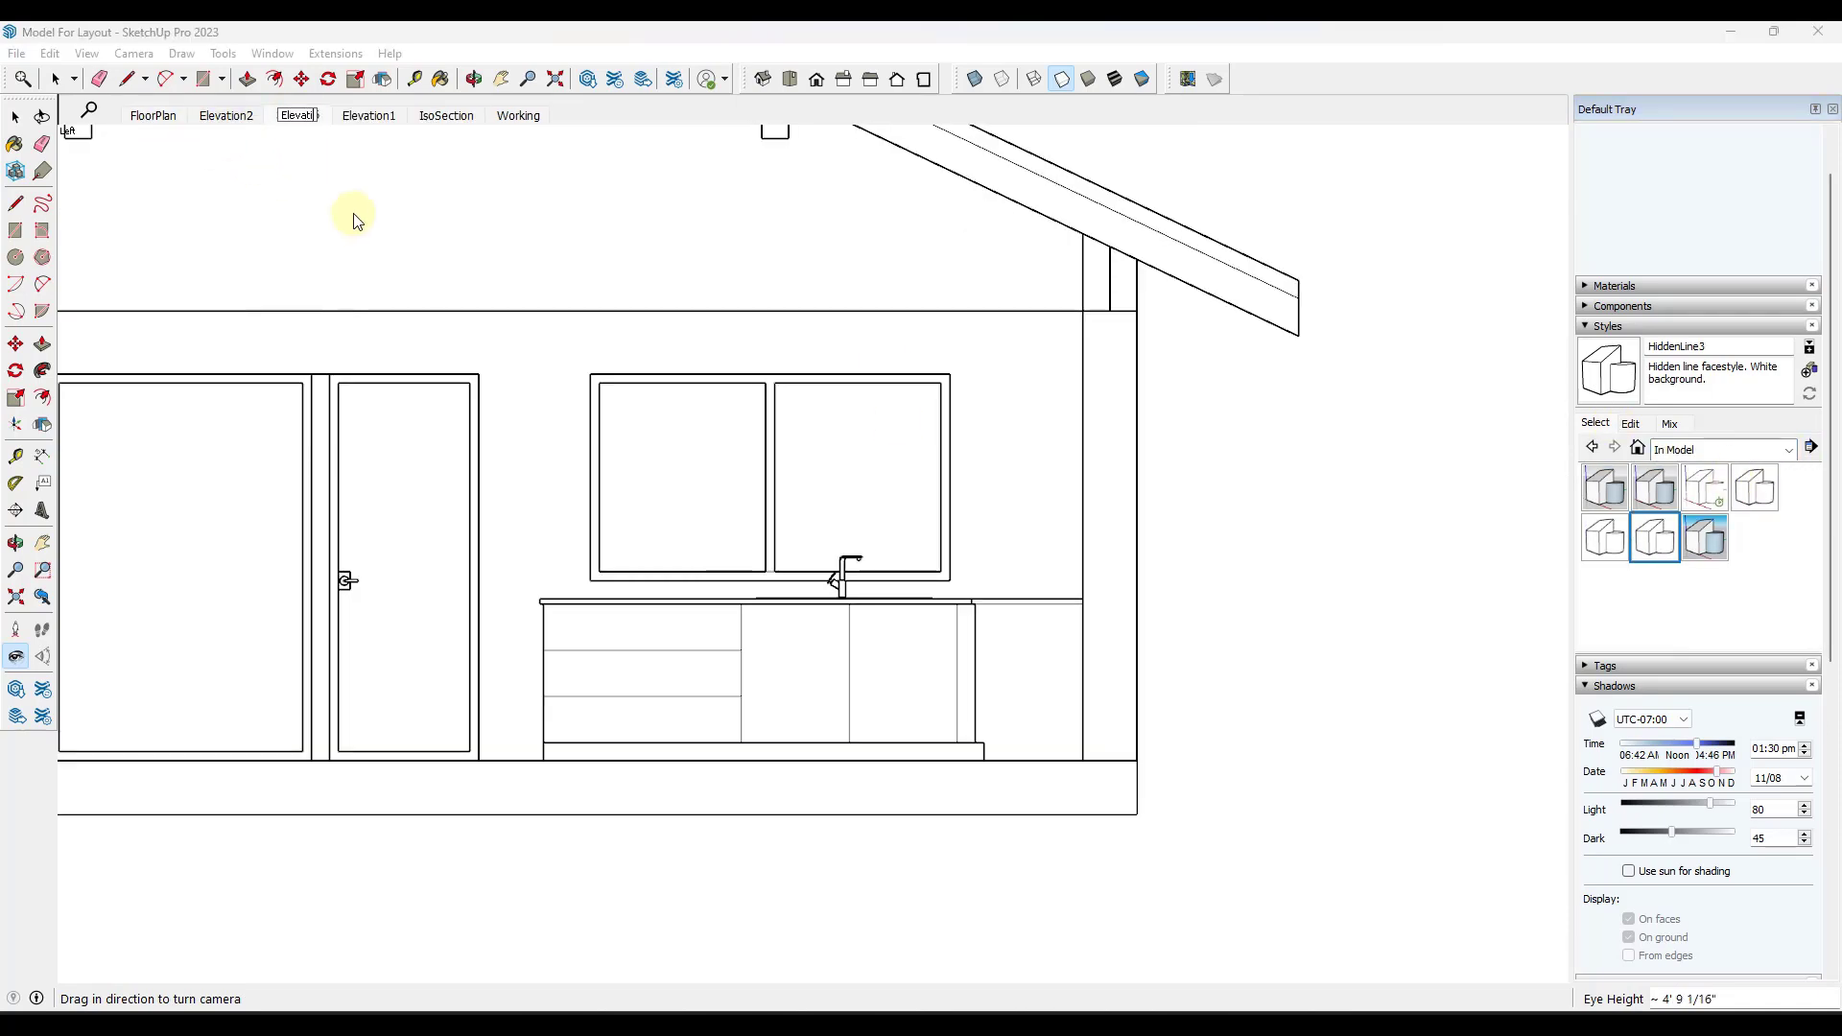
# - Orbit around the house, return to the Elevation3 scene, and save the model
pyautogui.moveTo(1077, 518); pyautogui.dragTo(921, 530, button='middle')
pyautogui.scroll(-8, 962, 412)
pyautogui.moveTo(506, 298); pyautogui.dragTo(316, 134)
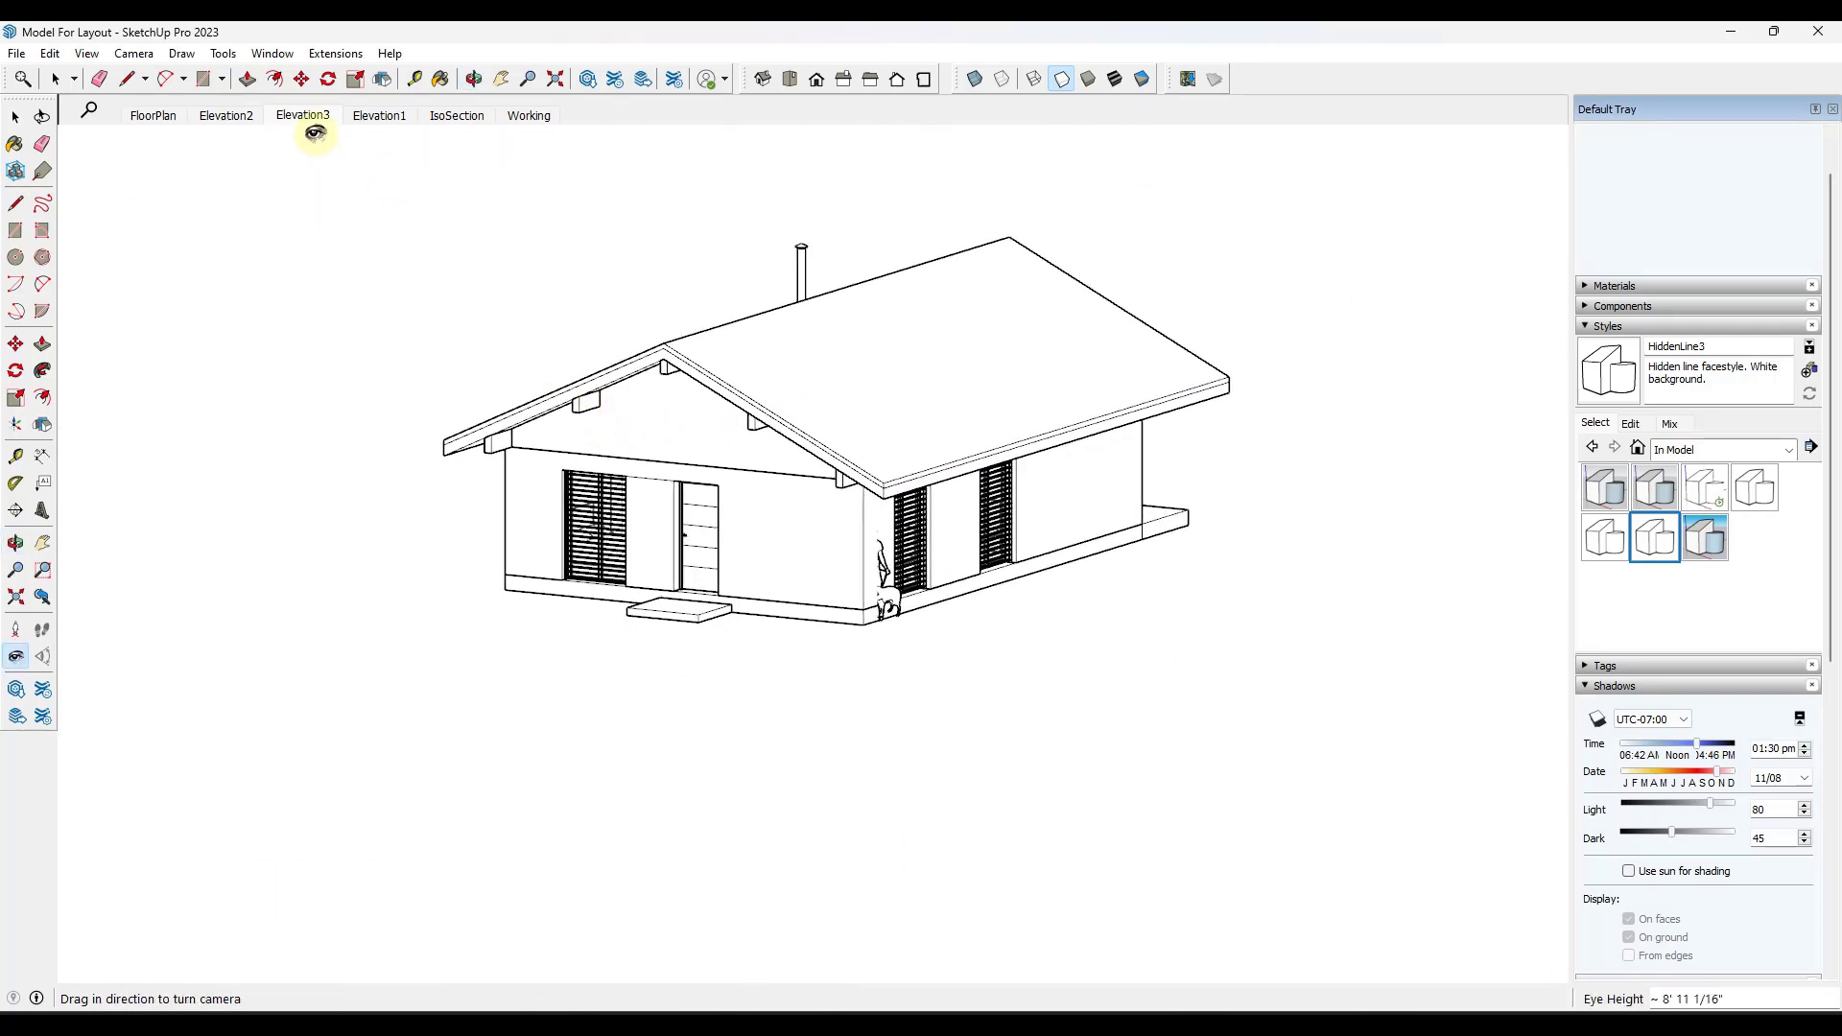
pyautogui.click(303, 123)
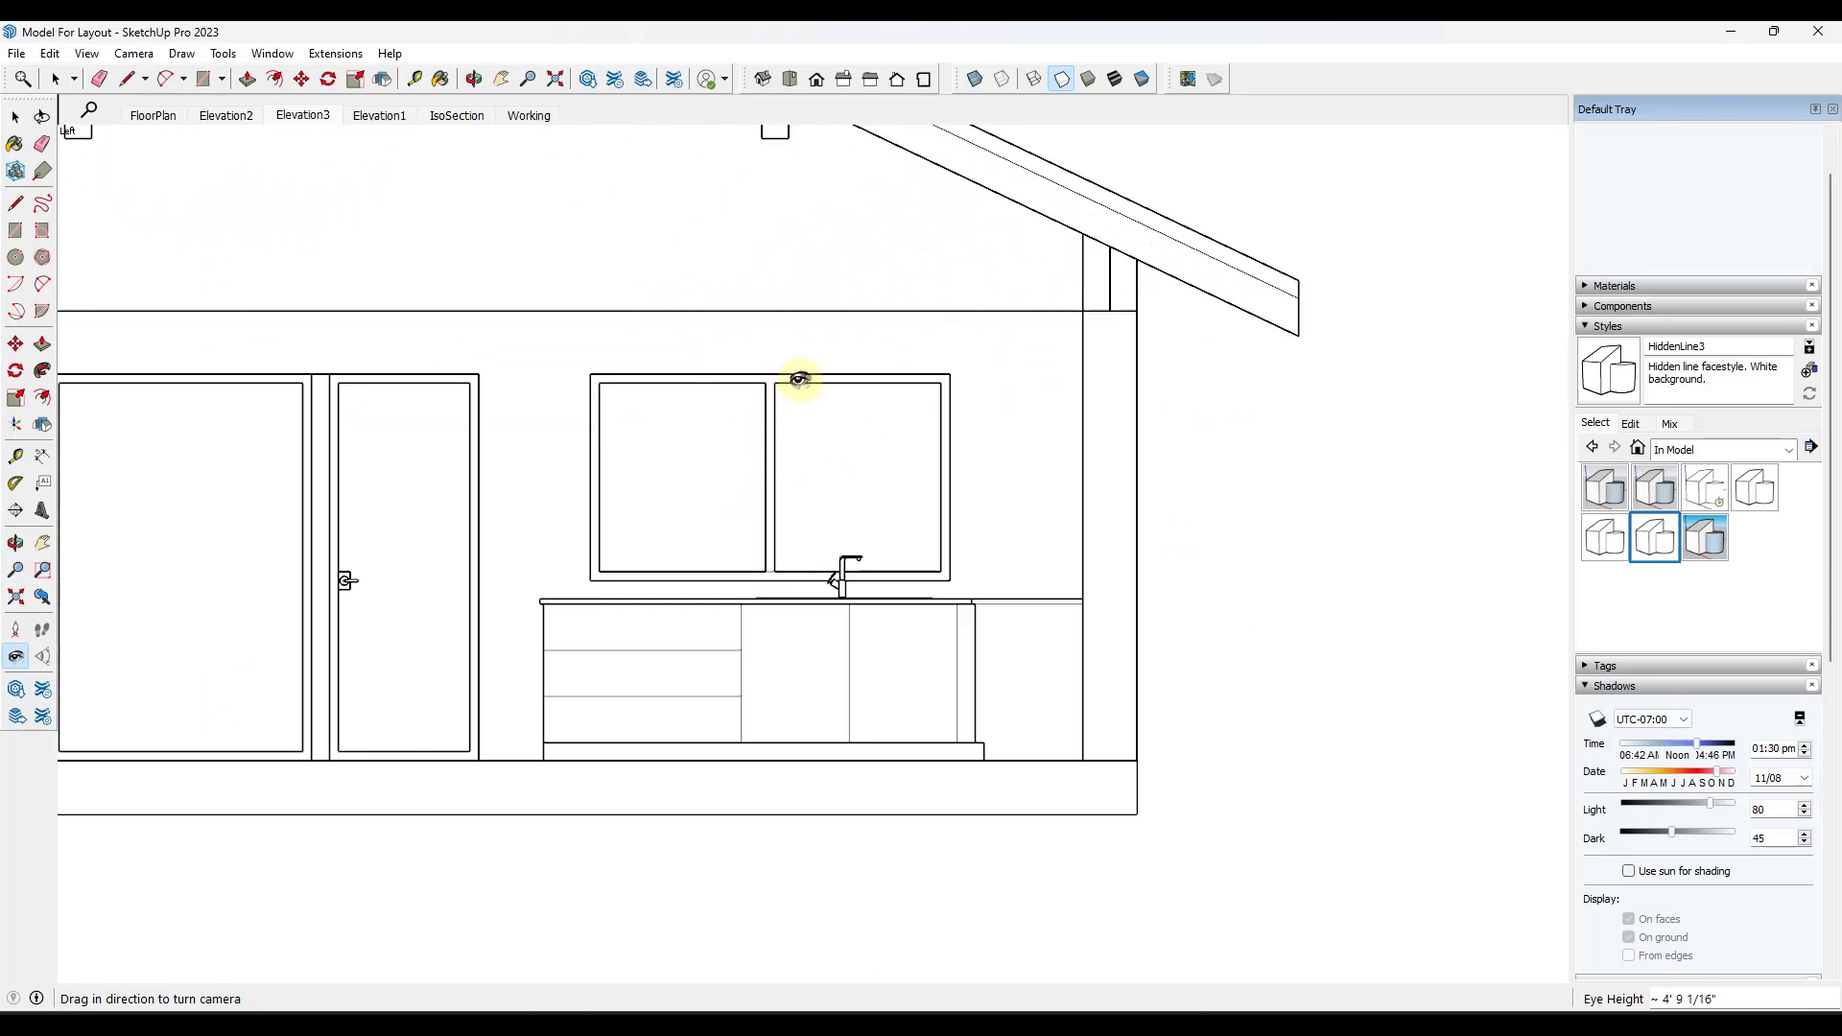
pyautogui.click(17, 53)
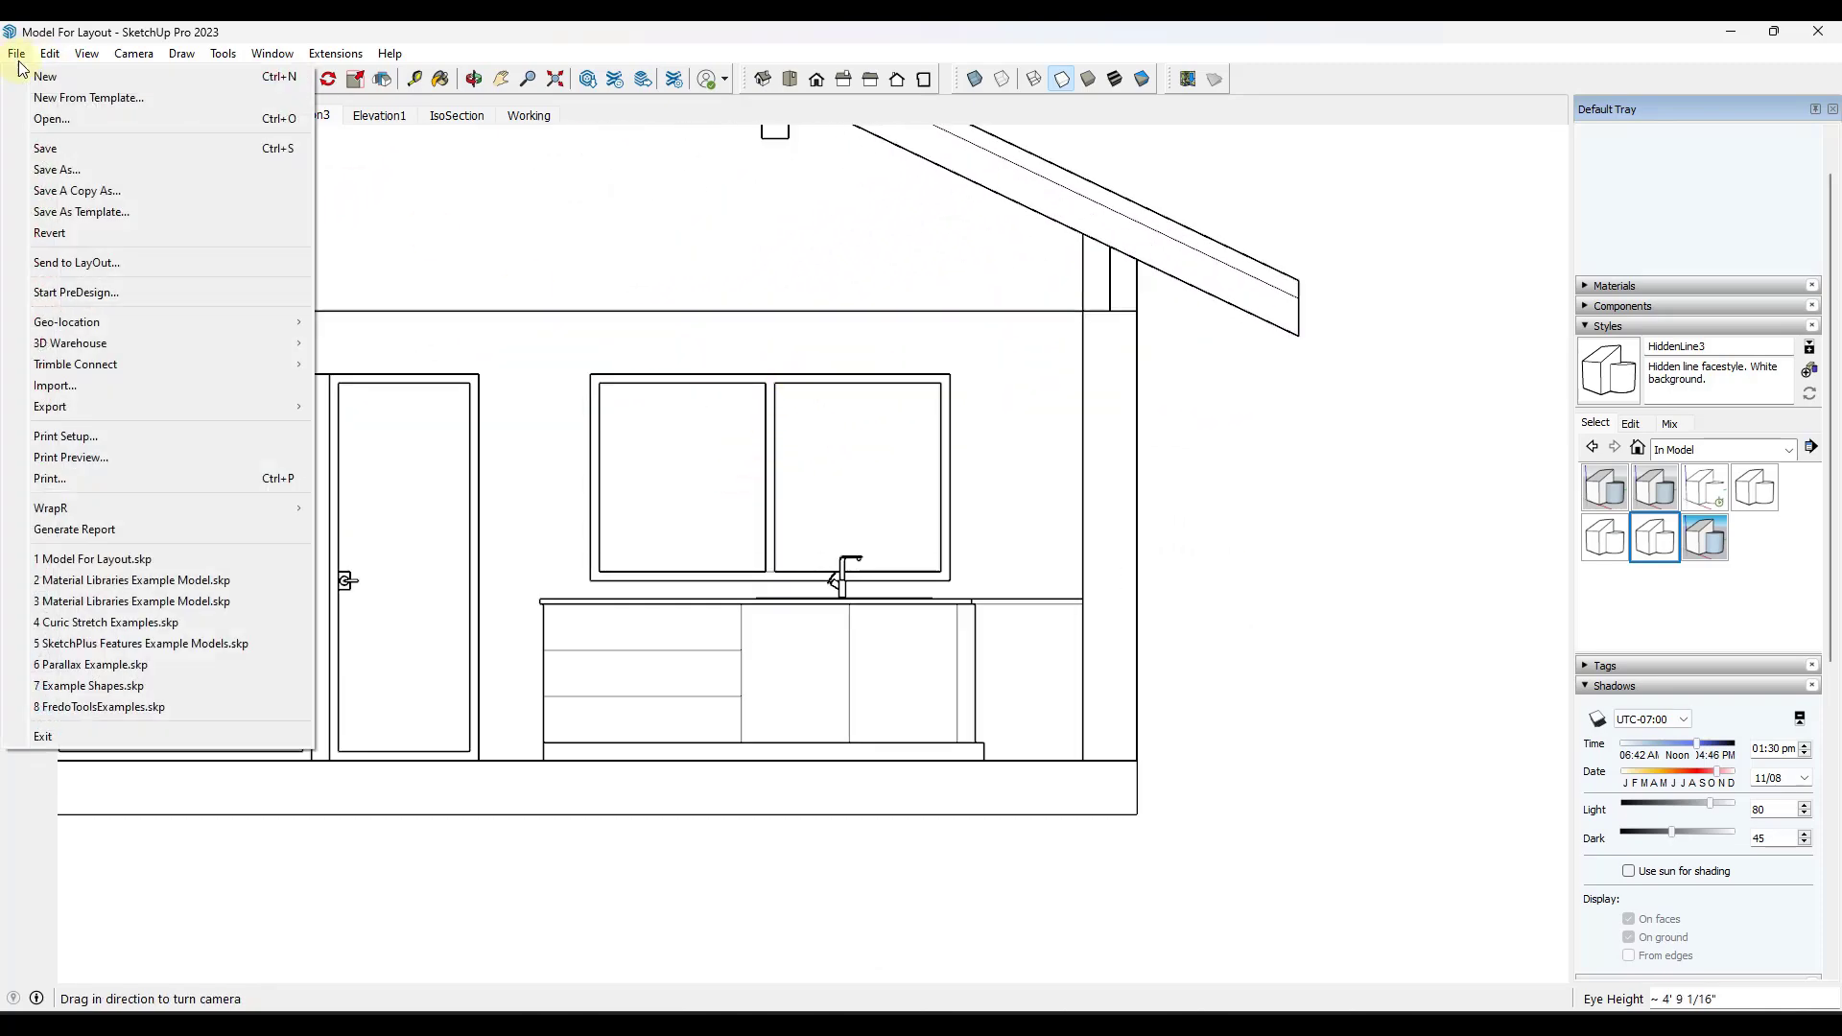
pyautogui.click(77, 159)
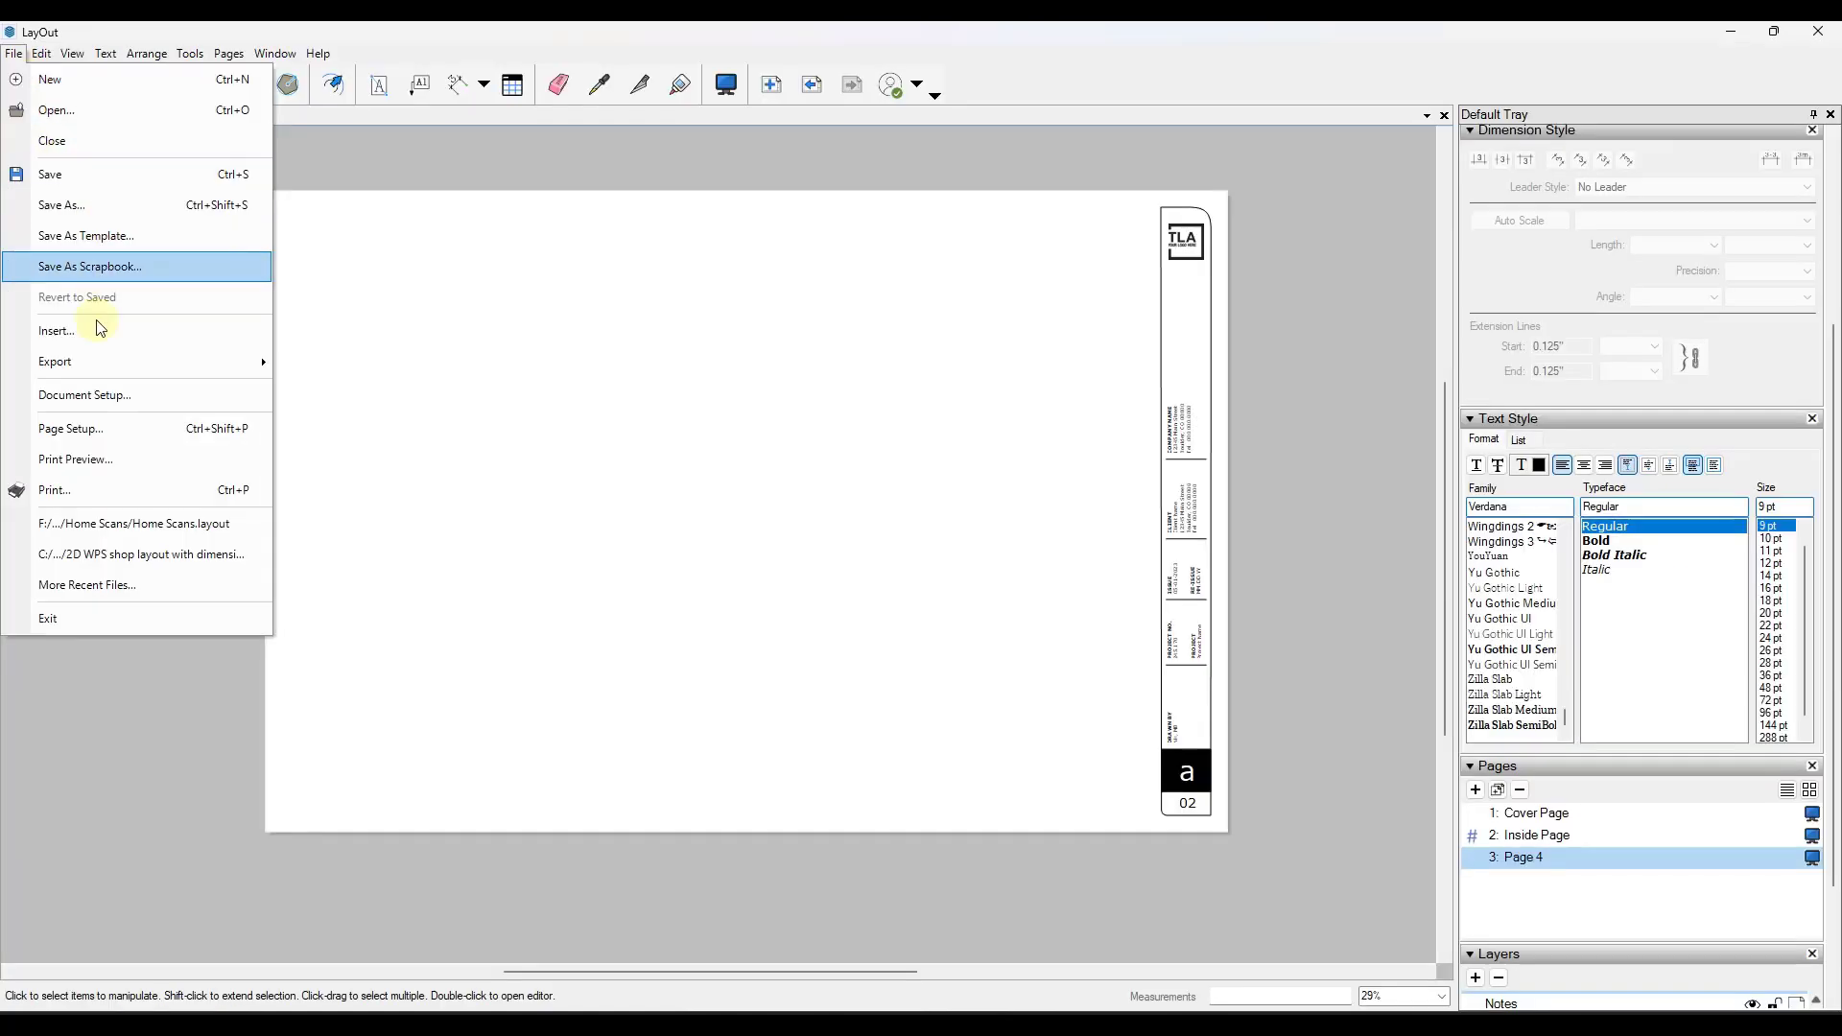
# - Insert Model For Layout onto Page 4 and move its viewport to the SketchUp Viewport layer
pyautogui.click(90, 324)
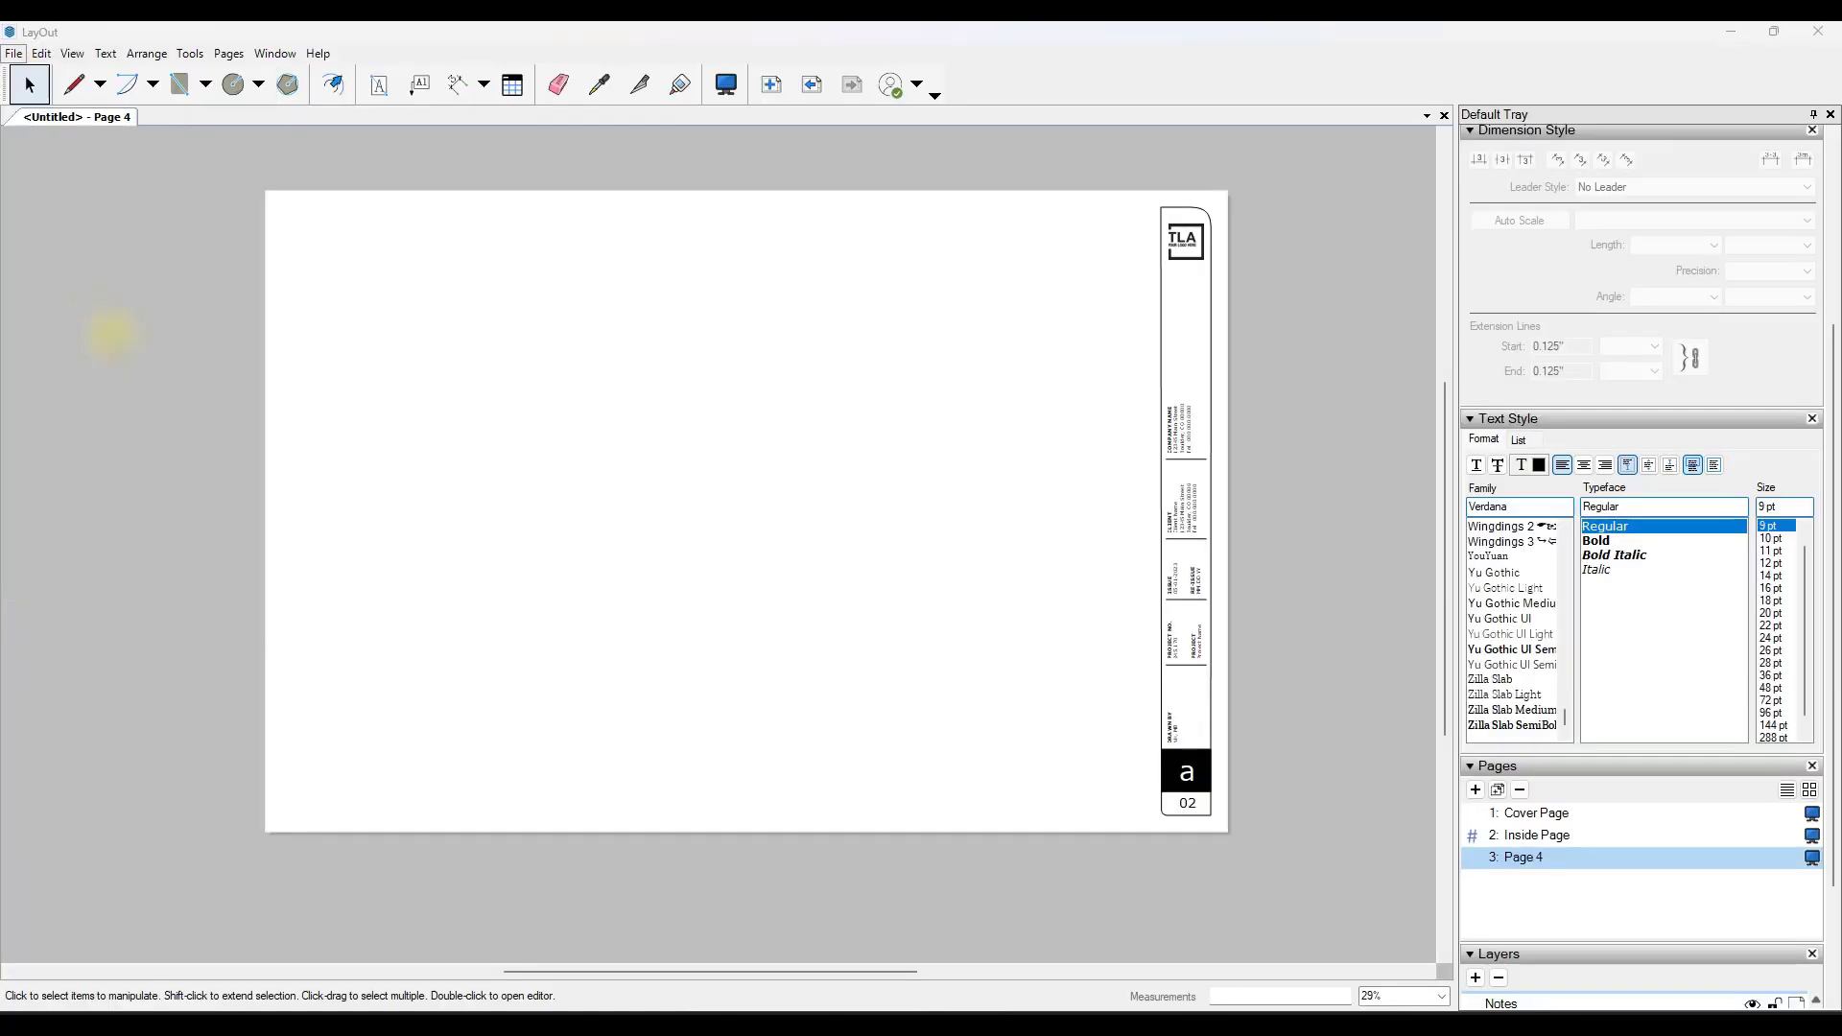
pyautogui.click(361, 230)
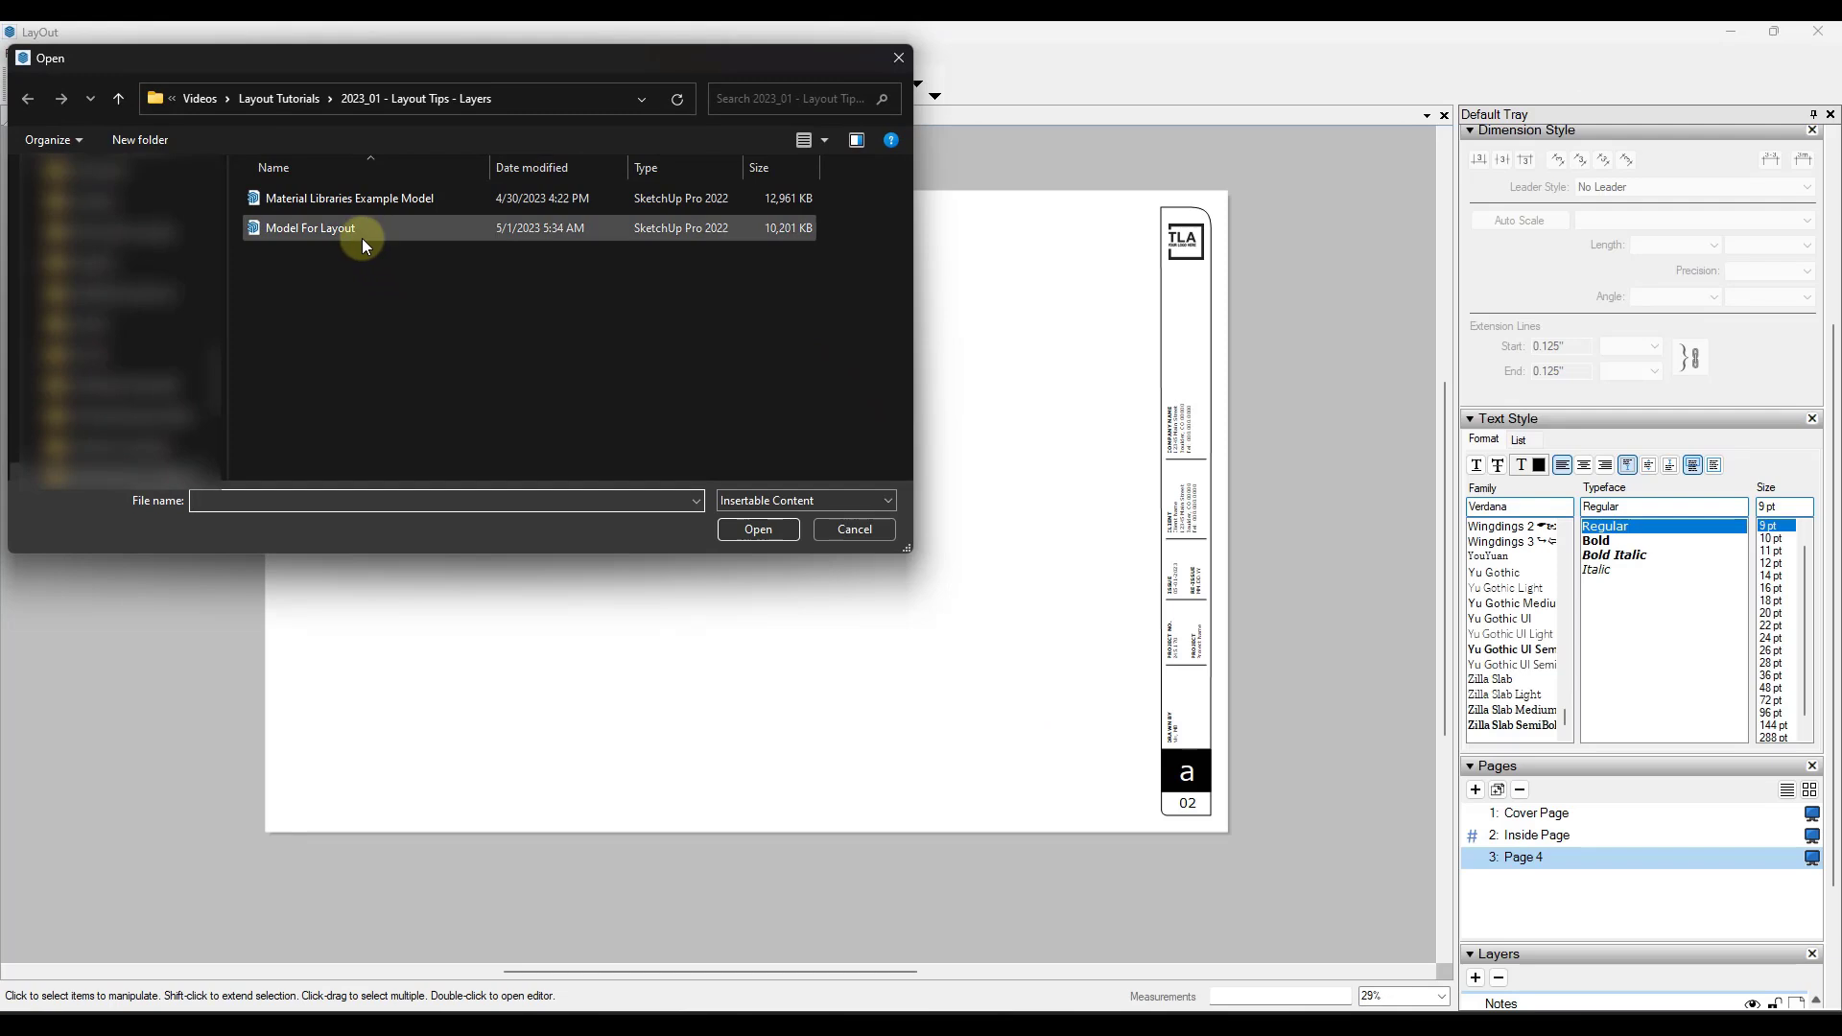
pyautogui.rightClick(777, 413)
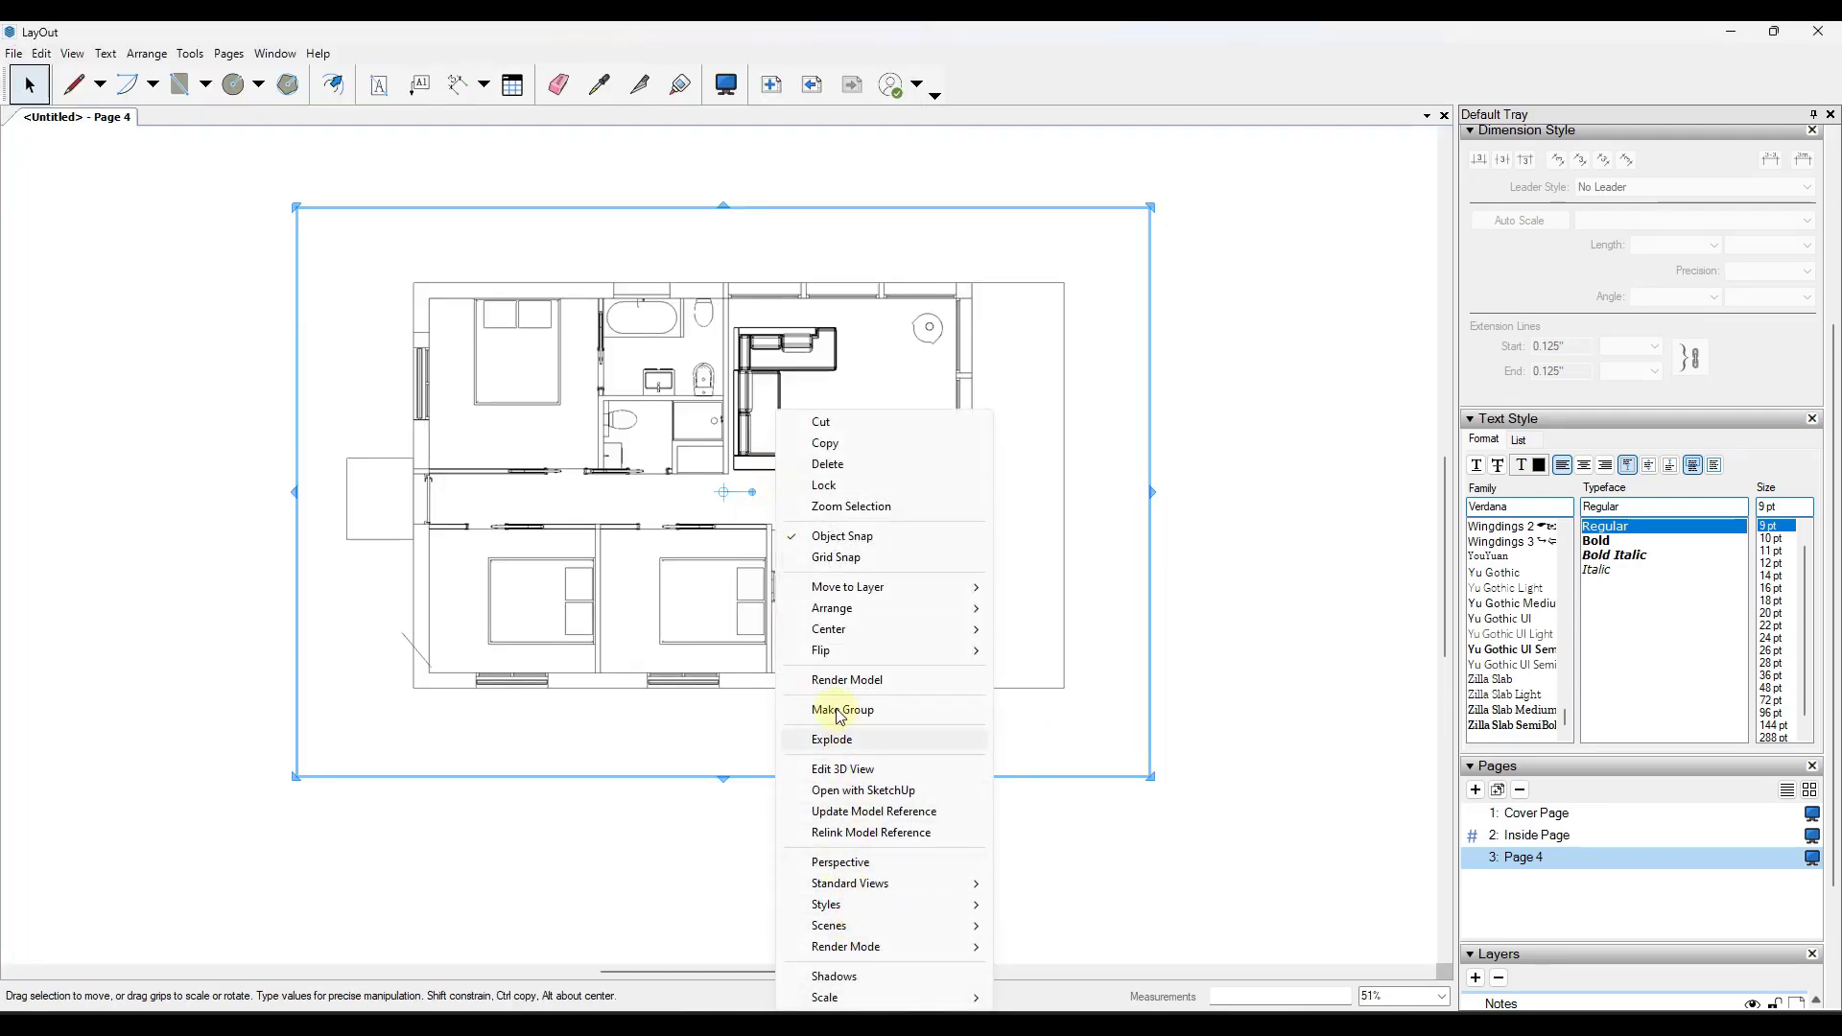
pyautogui.moveTo(841, 587)
pyautogui.click(1067, 679)
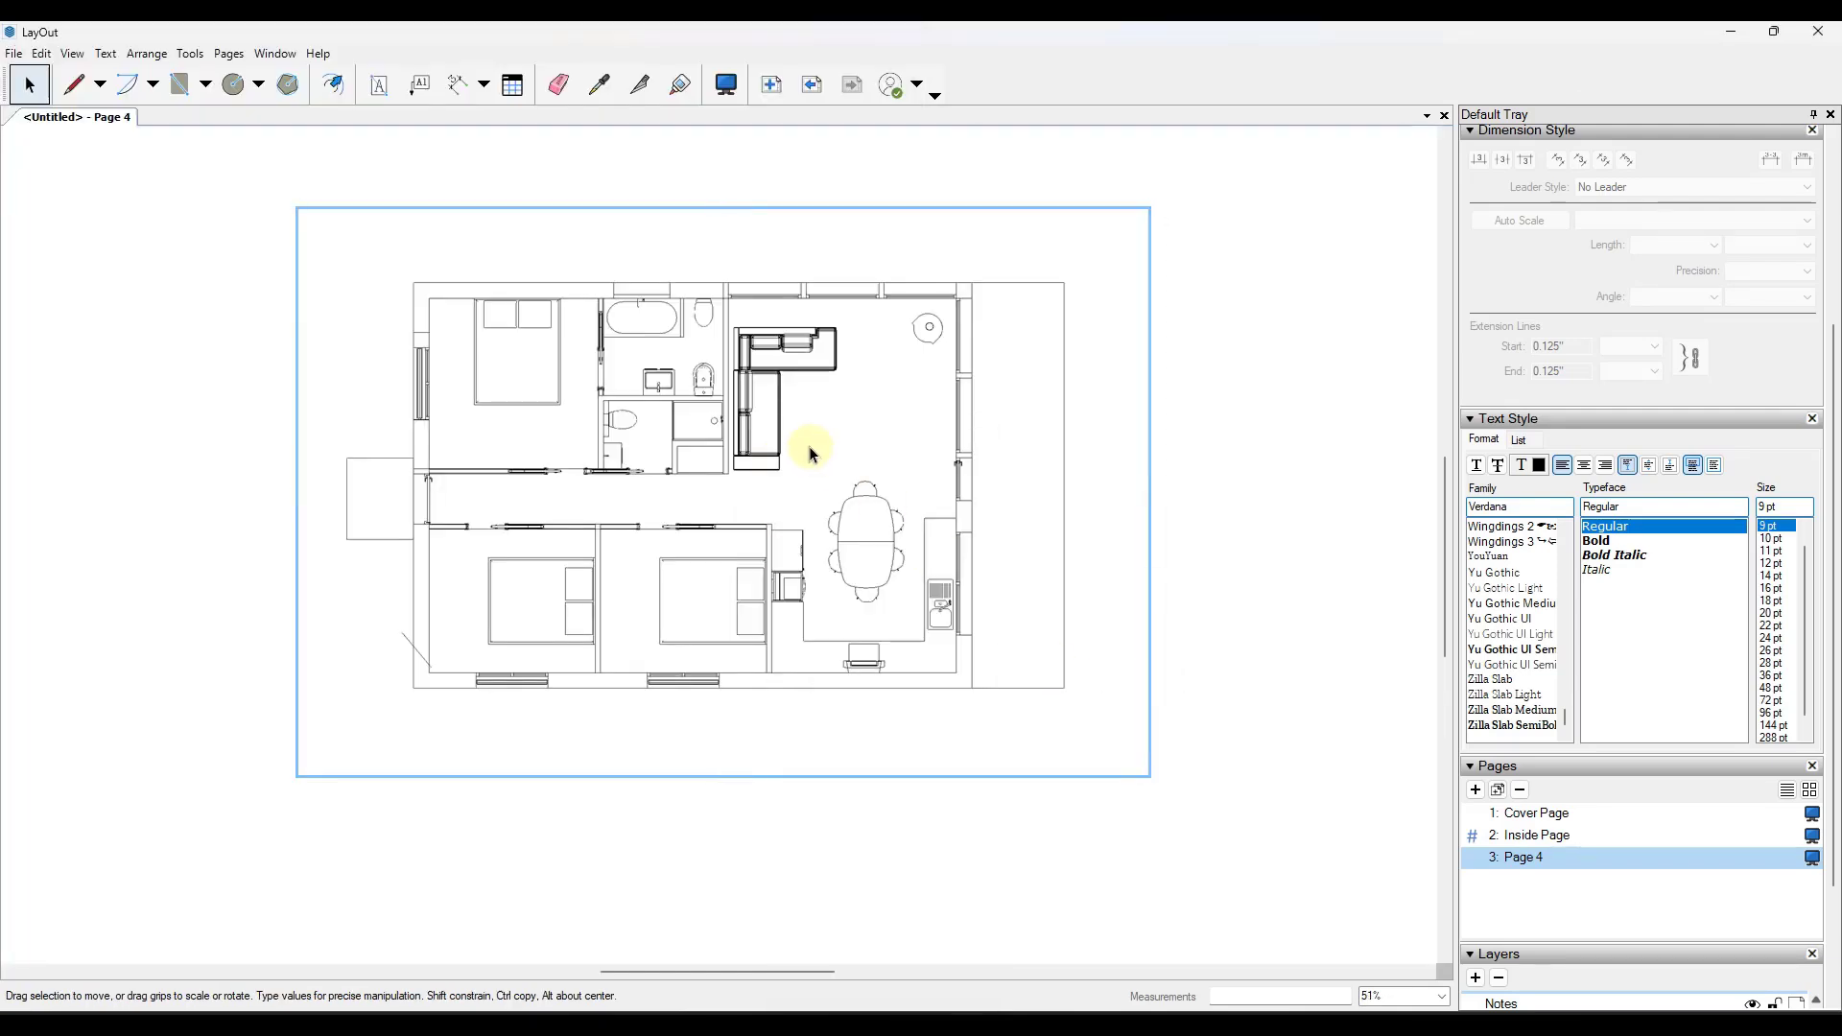
# - Update the out-of-date Model For Layout.skp reference in Document Setup so it reads Current
pyautogui.click(15, 54)
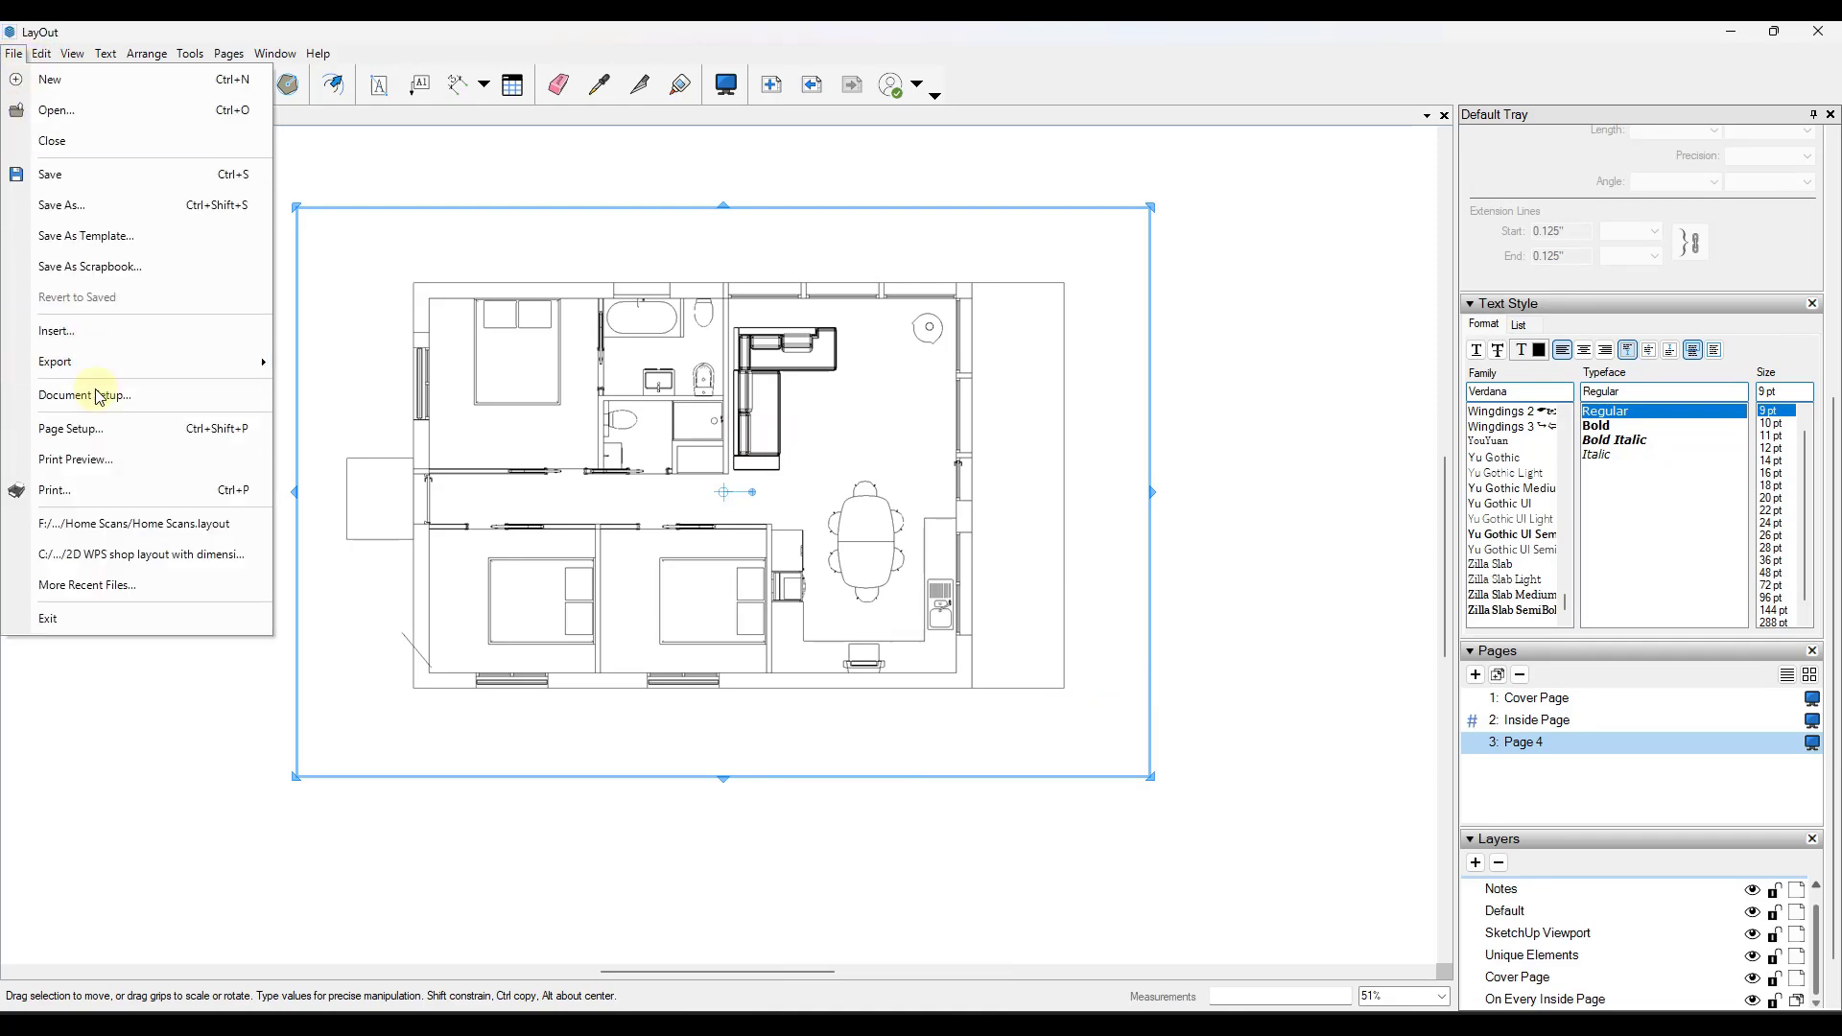
pyautogui.click(228, 388)
pyautogui.click(220, 292)
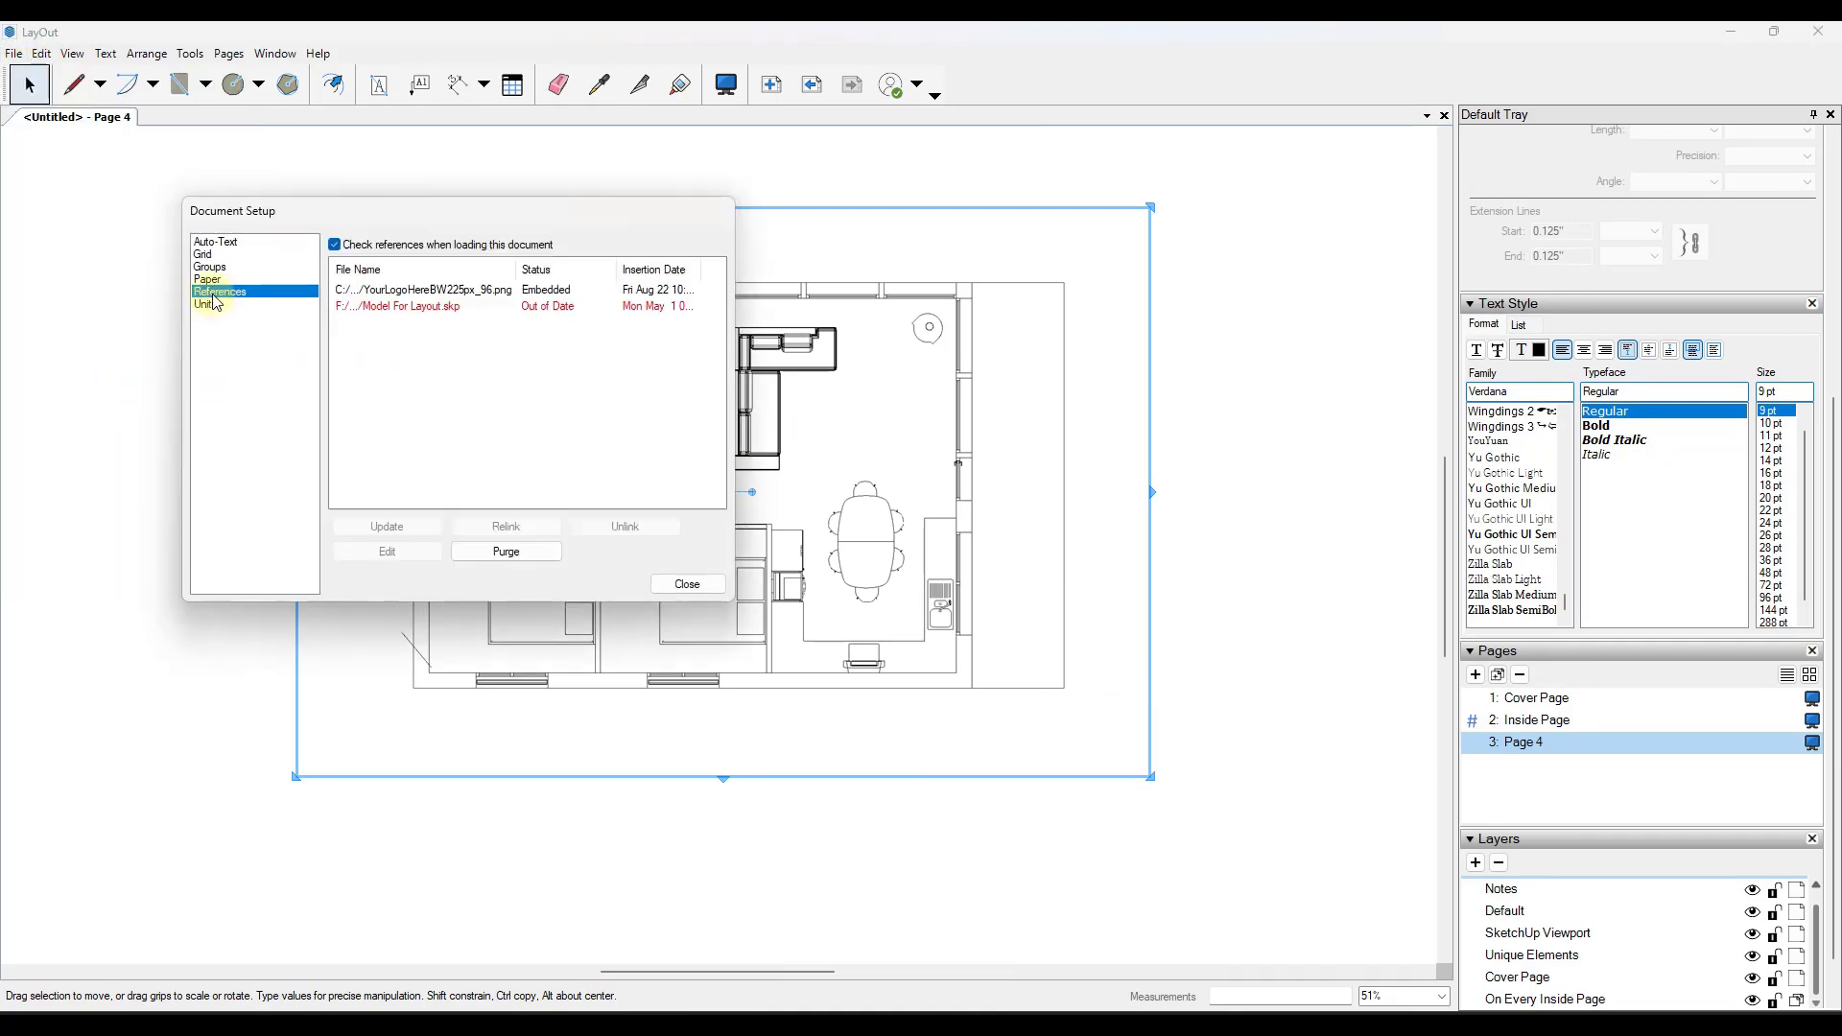
pyautogui.click(404, 307)
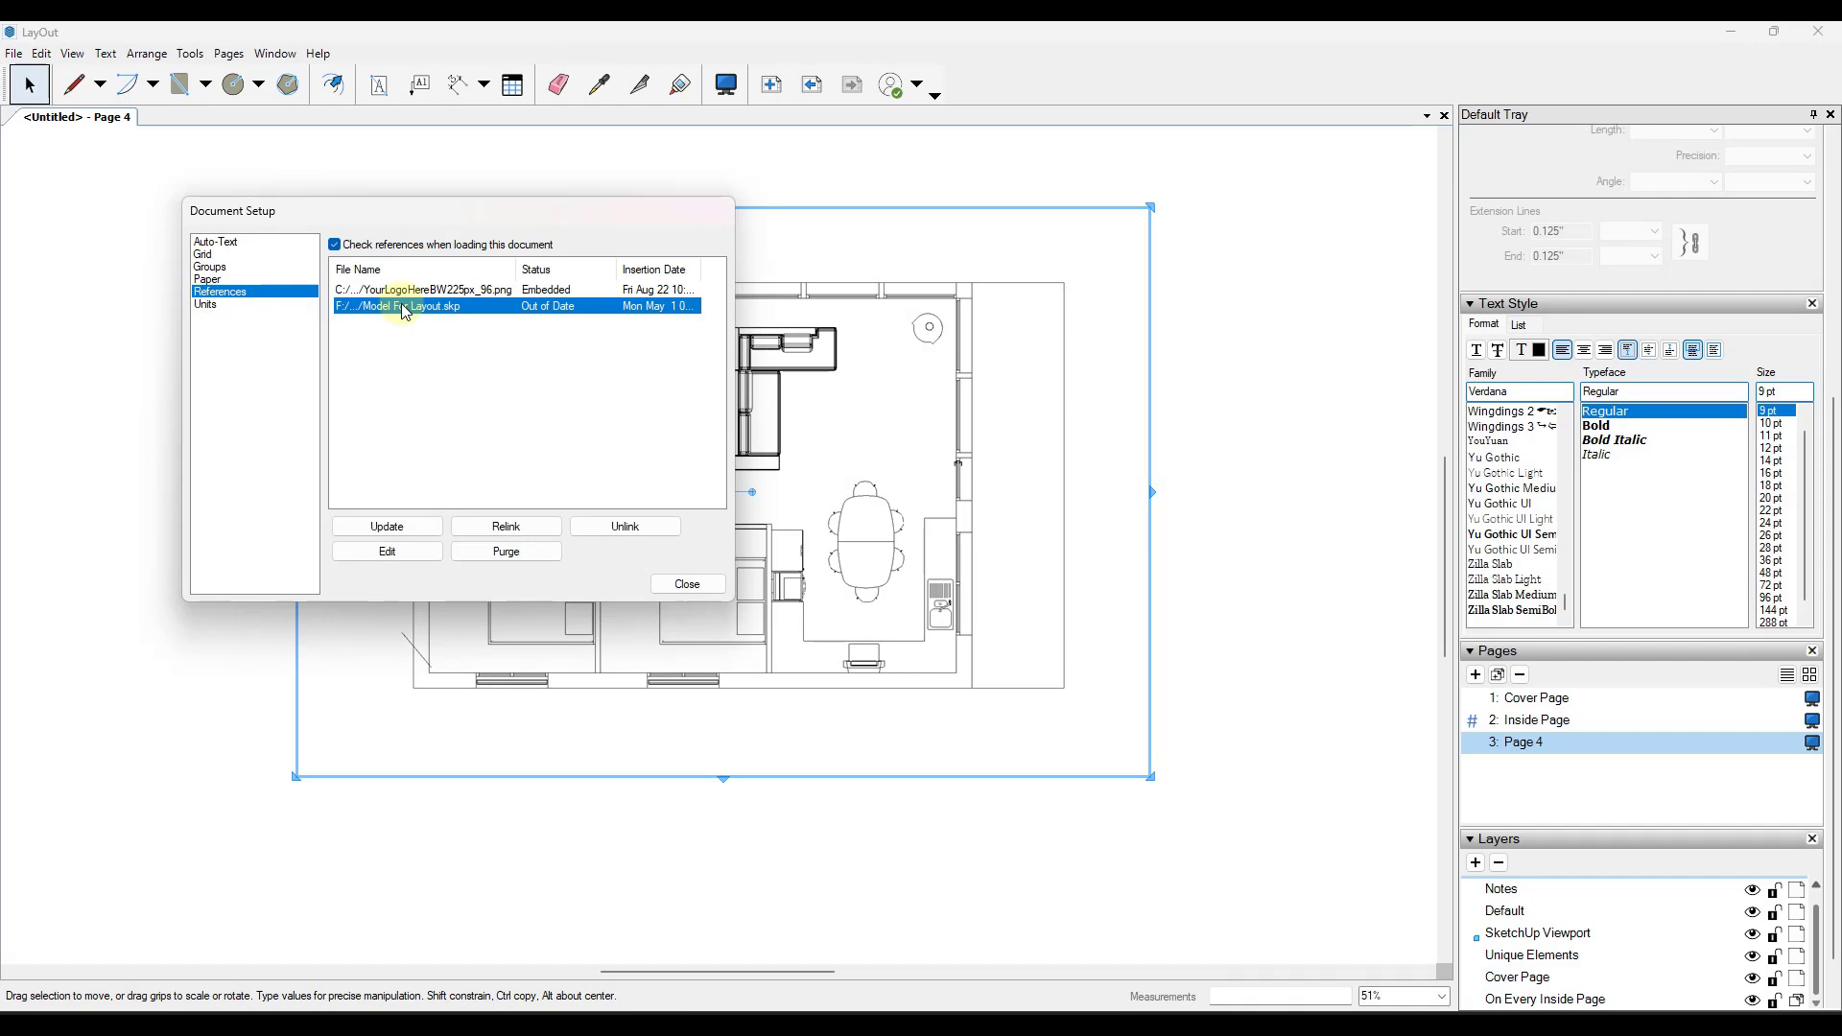
pyautogui.click(407, 530)
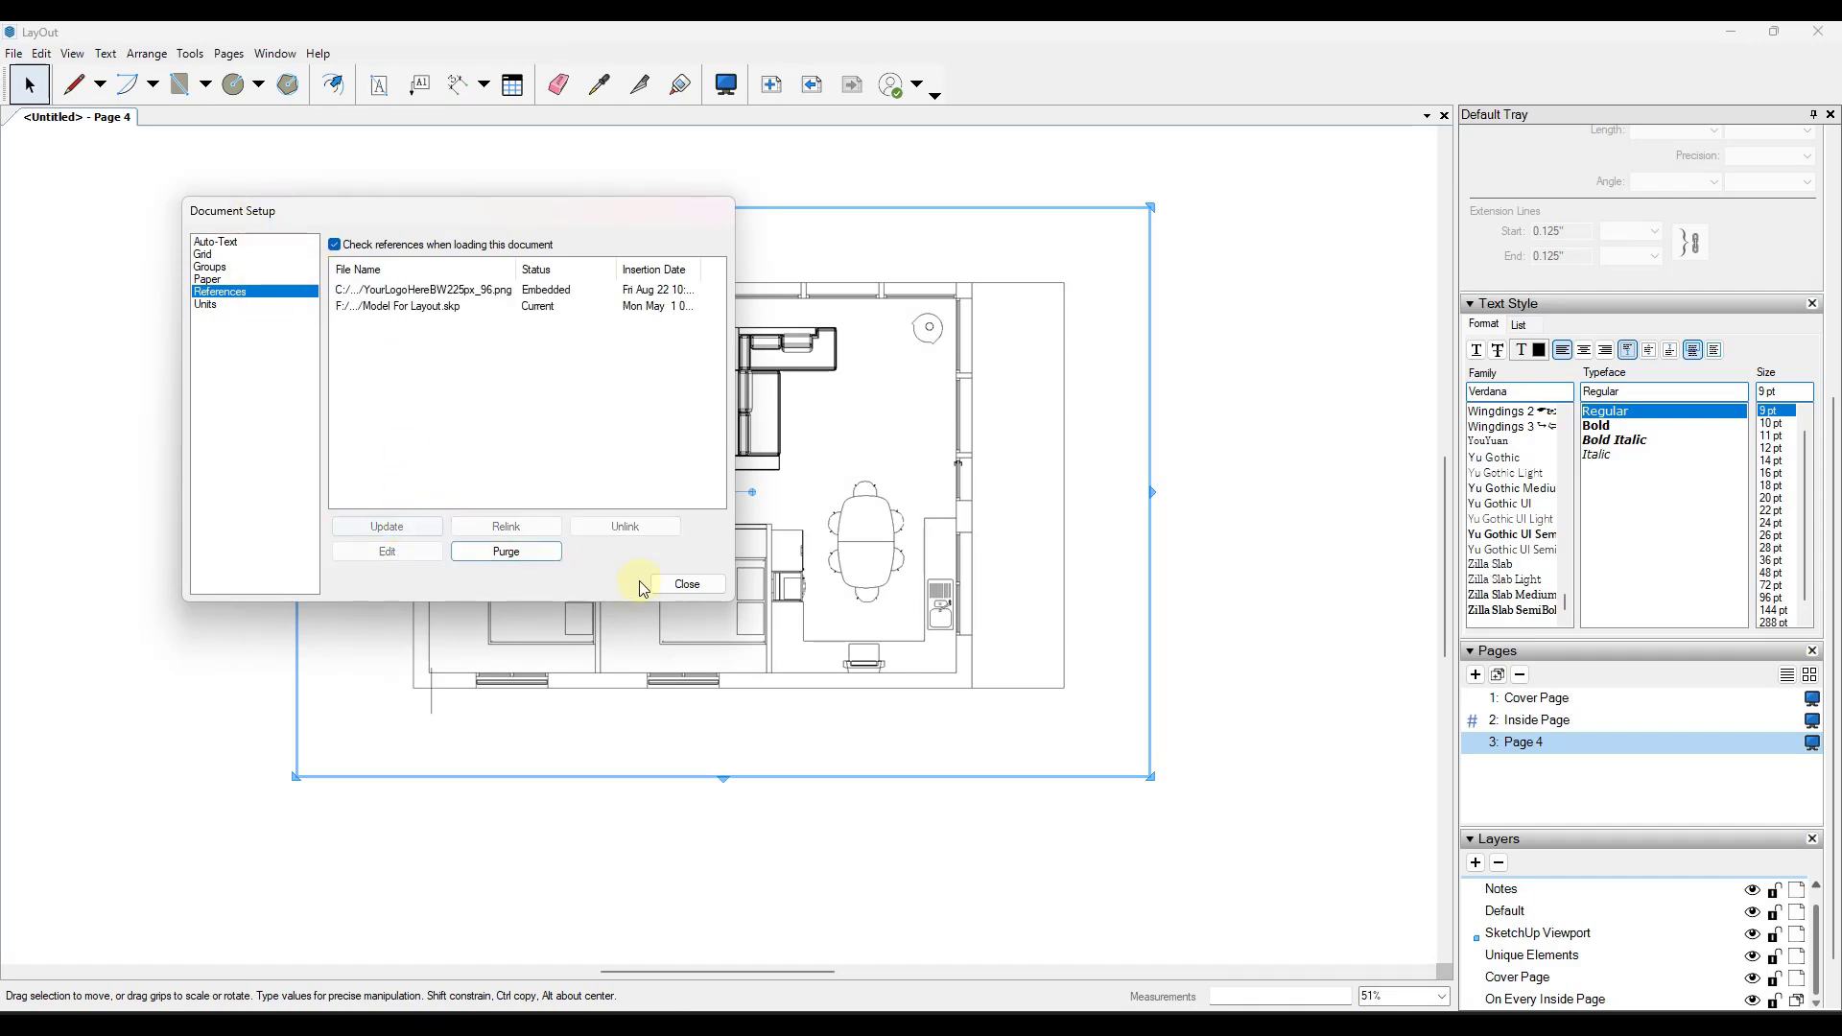
pyautogui.click(686, 585)
# - Switch the viewport to the Elevation2 scene and drag it to the page's top-left
pyautogui.rightClick(732, 452)
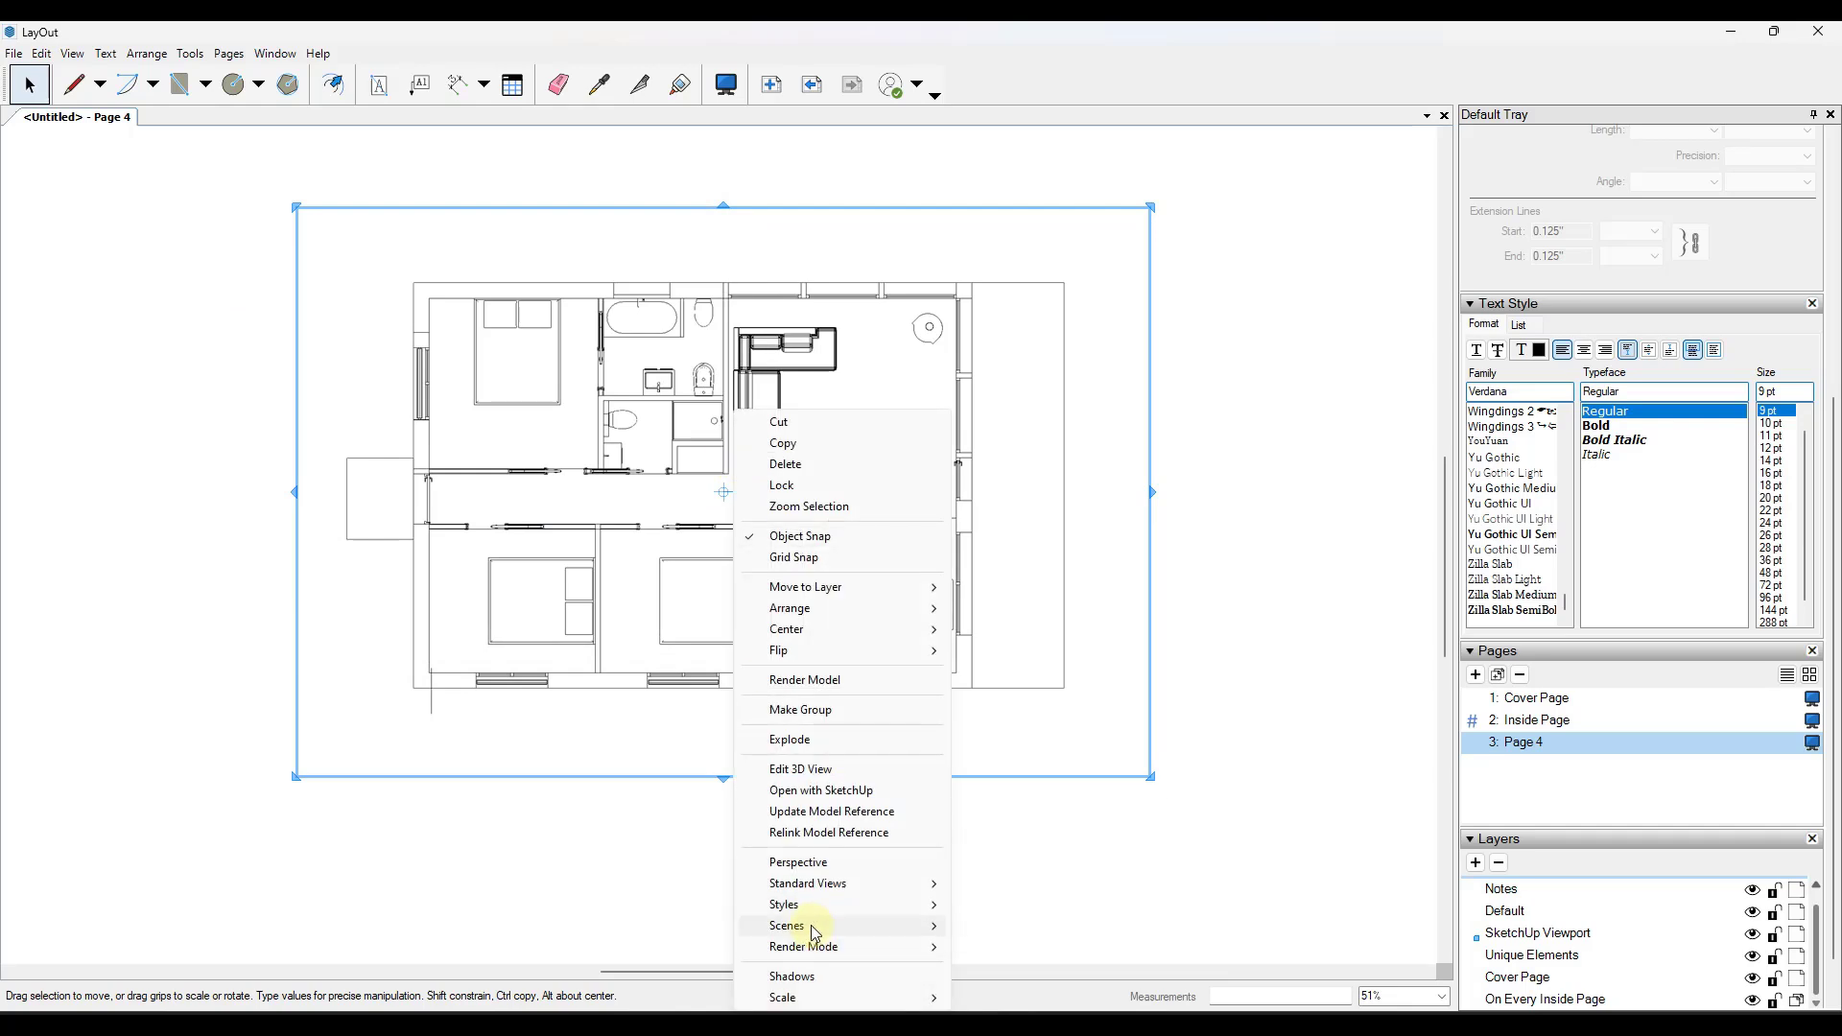
pyautogui.moveTo(901, 925)
pyautogui.click(1007, 840)
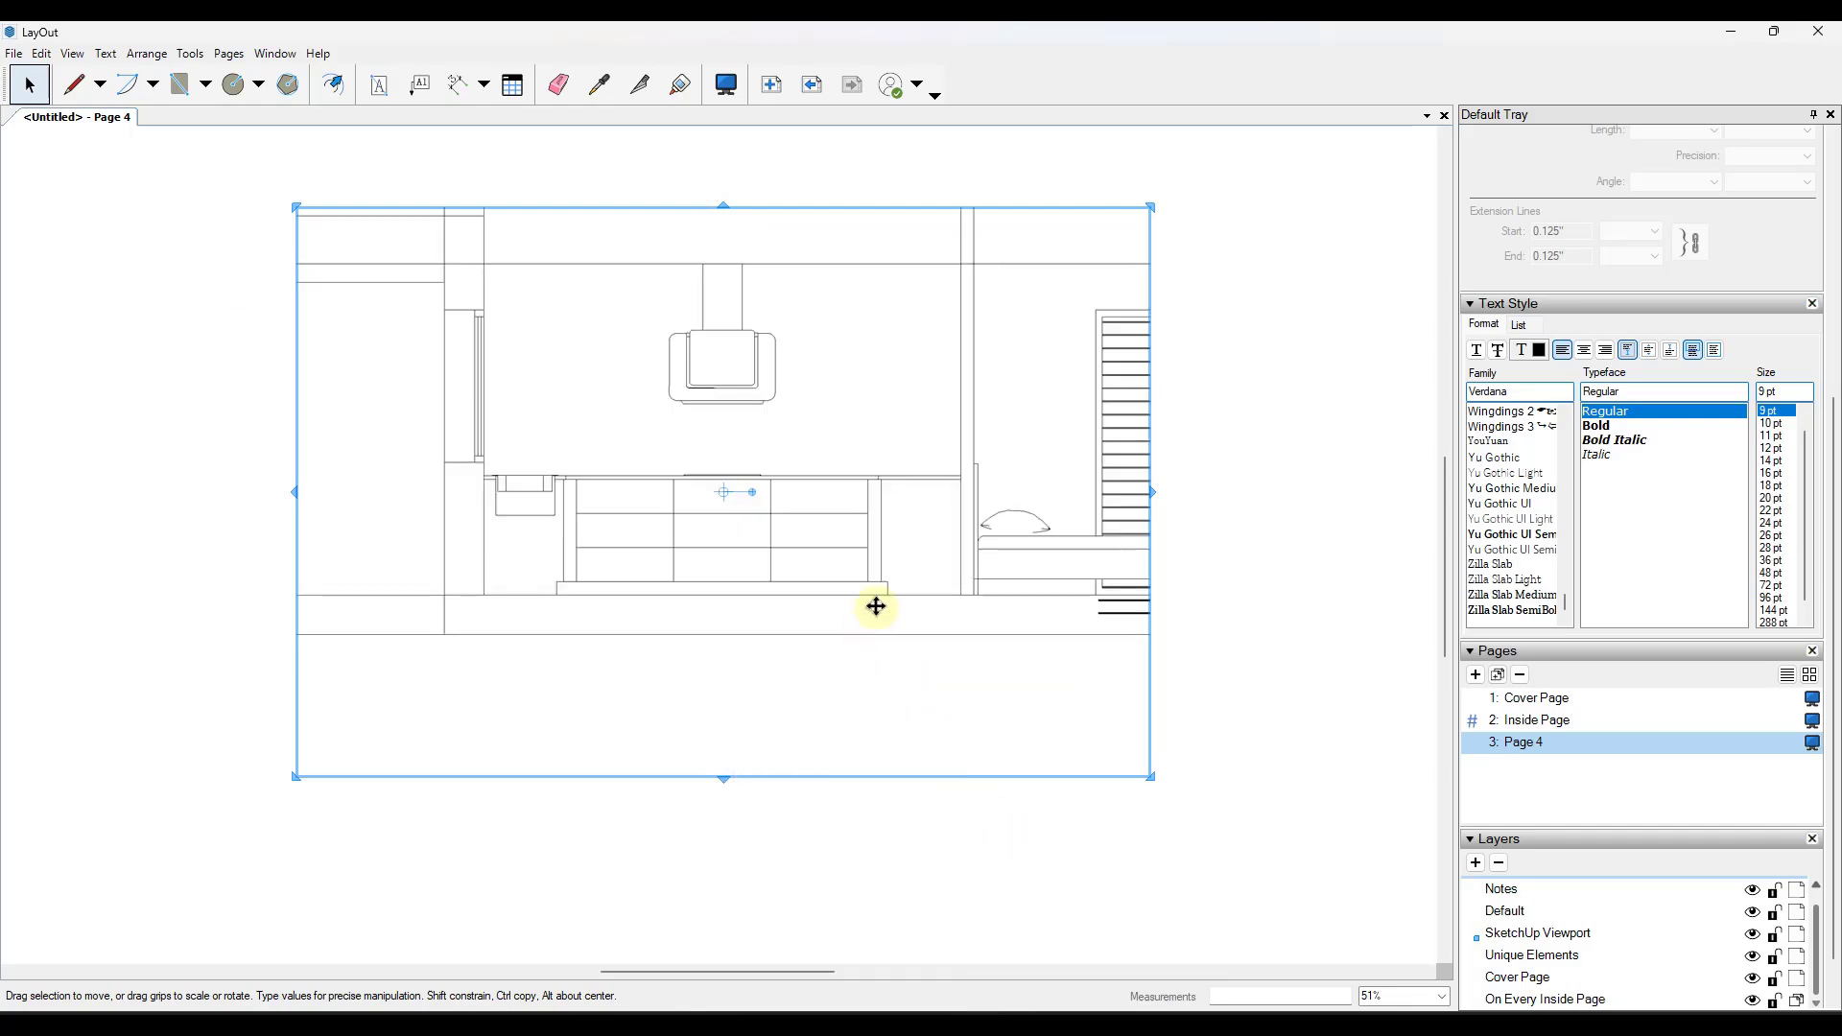
pyautogui.scroll(-3, 871, 591)
pyautogui.scroll(1, 854, 454)
pyautogui.moveTo(901, 546); pyautogui.dragTo(685, 422)
pyautogui.scroll(2, 398, 290)
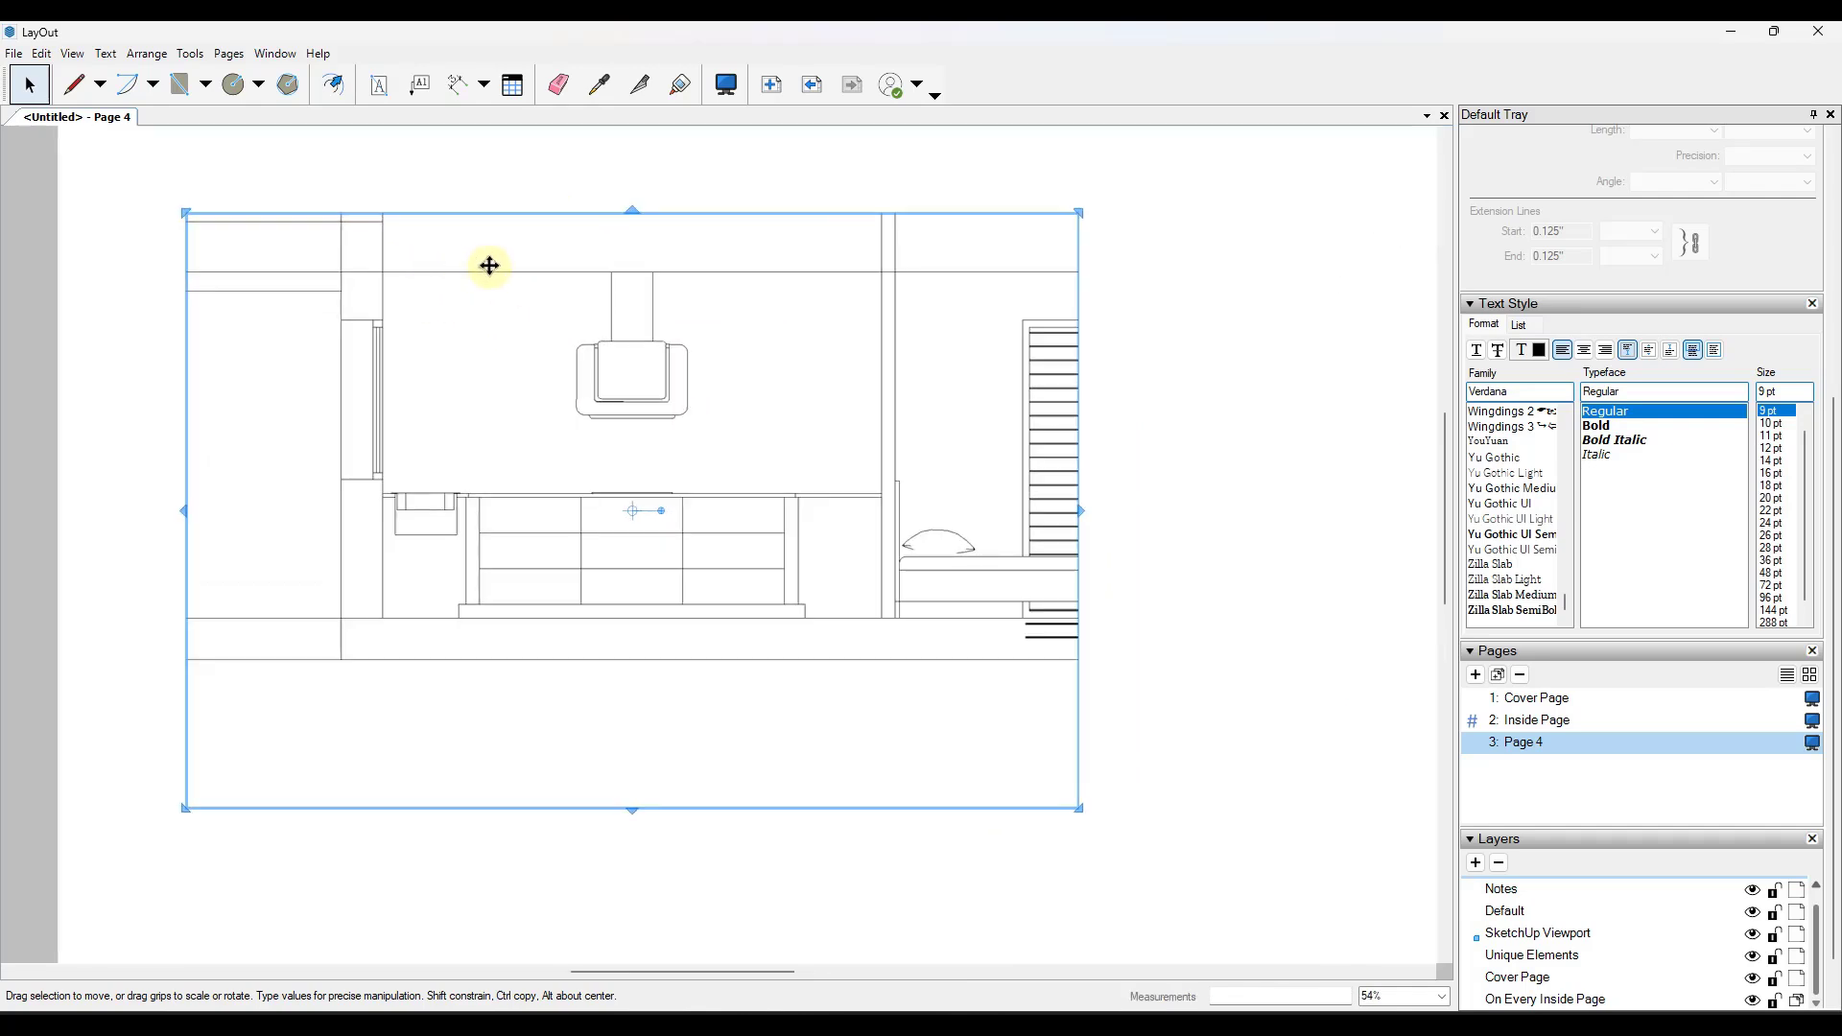
pyautogui.scroll(-3, 485, 263)
# - Change the viewport's scene to Elevation3, showing the sink-and-window elevation
pyautogui.rightClick(640, 335)
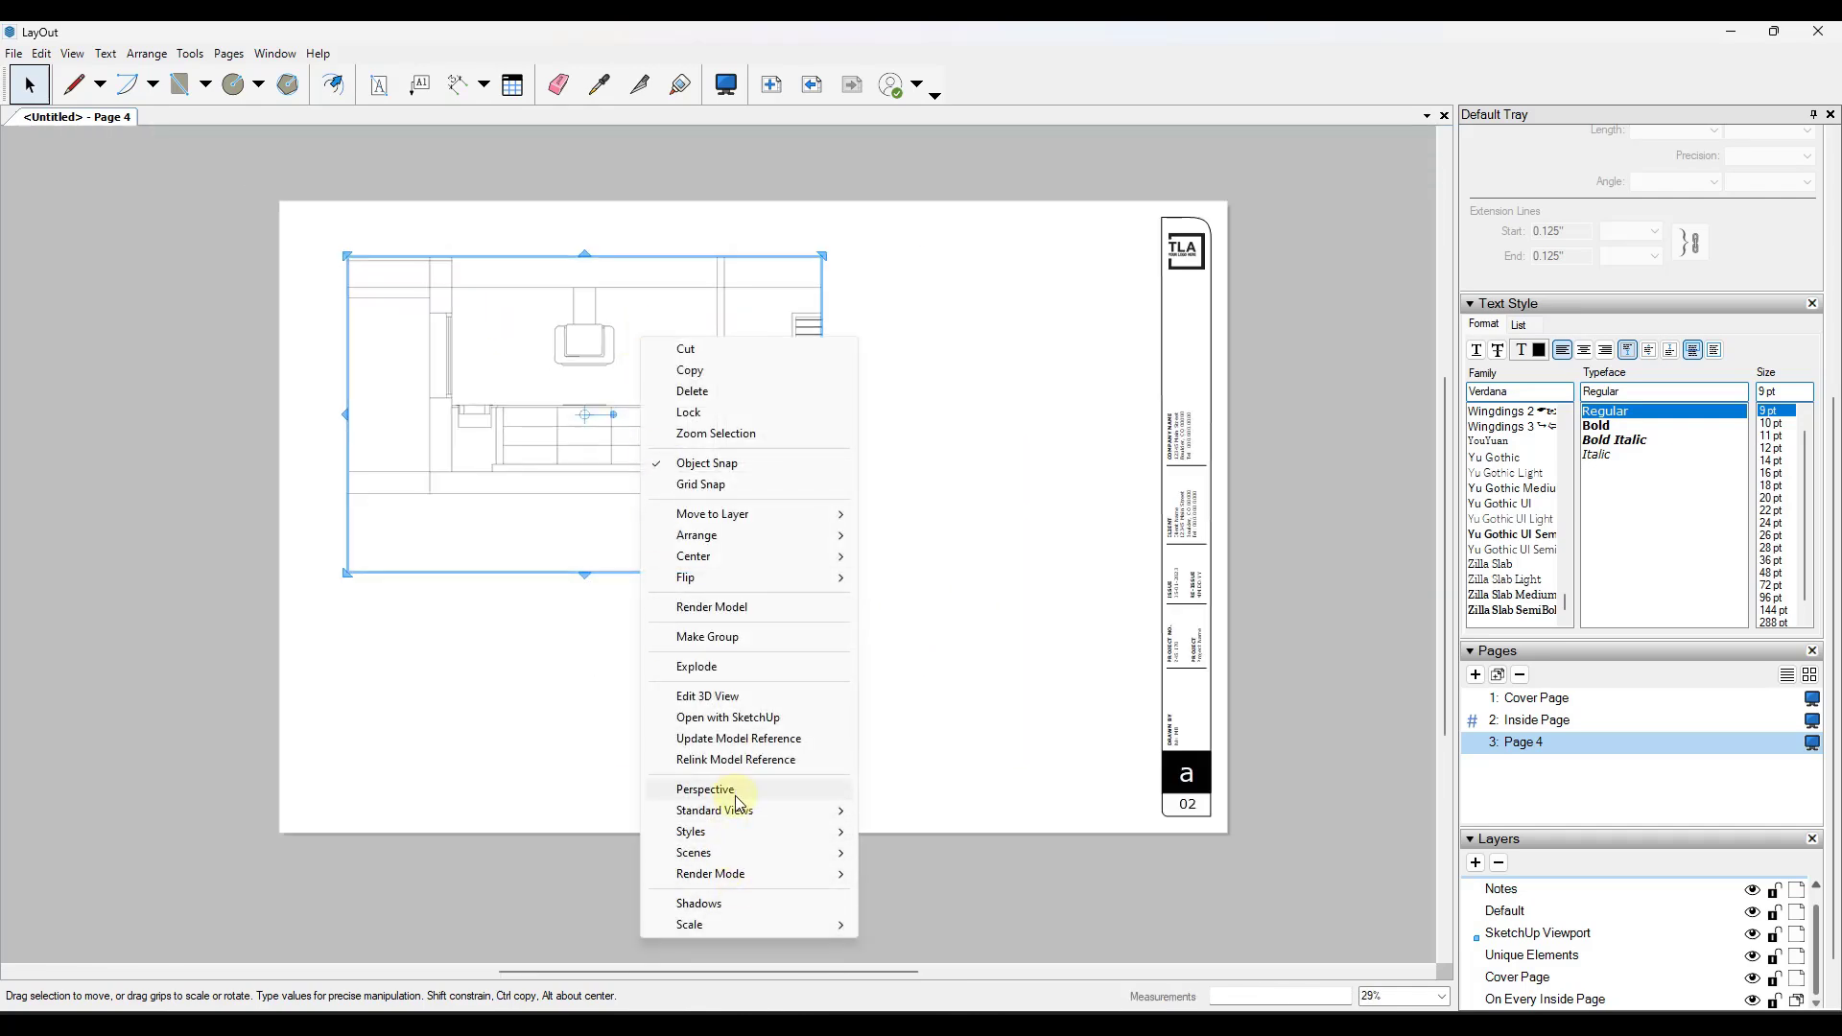
pyautogui.moveTo(710, 853)
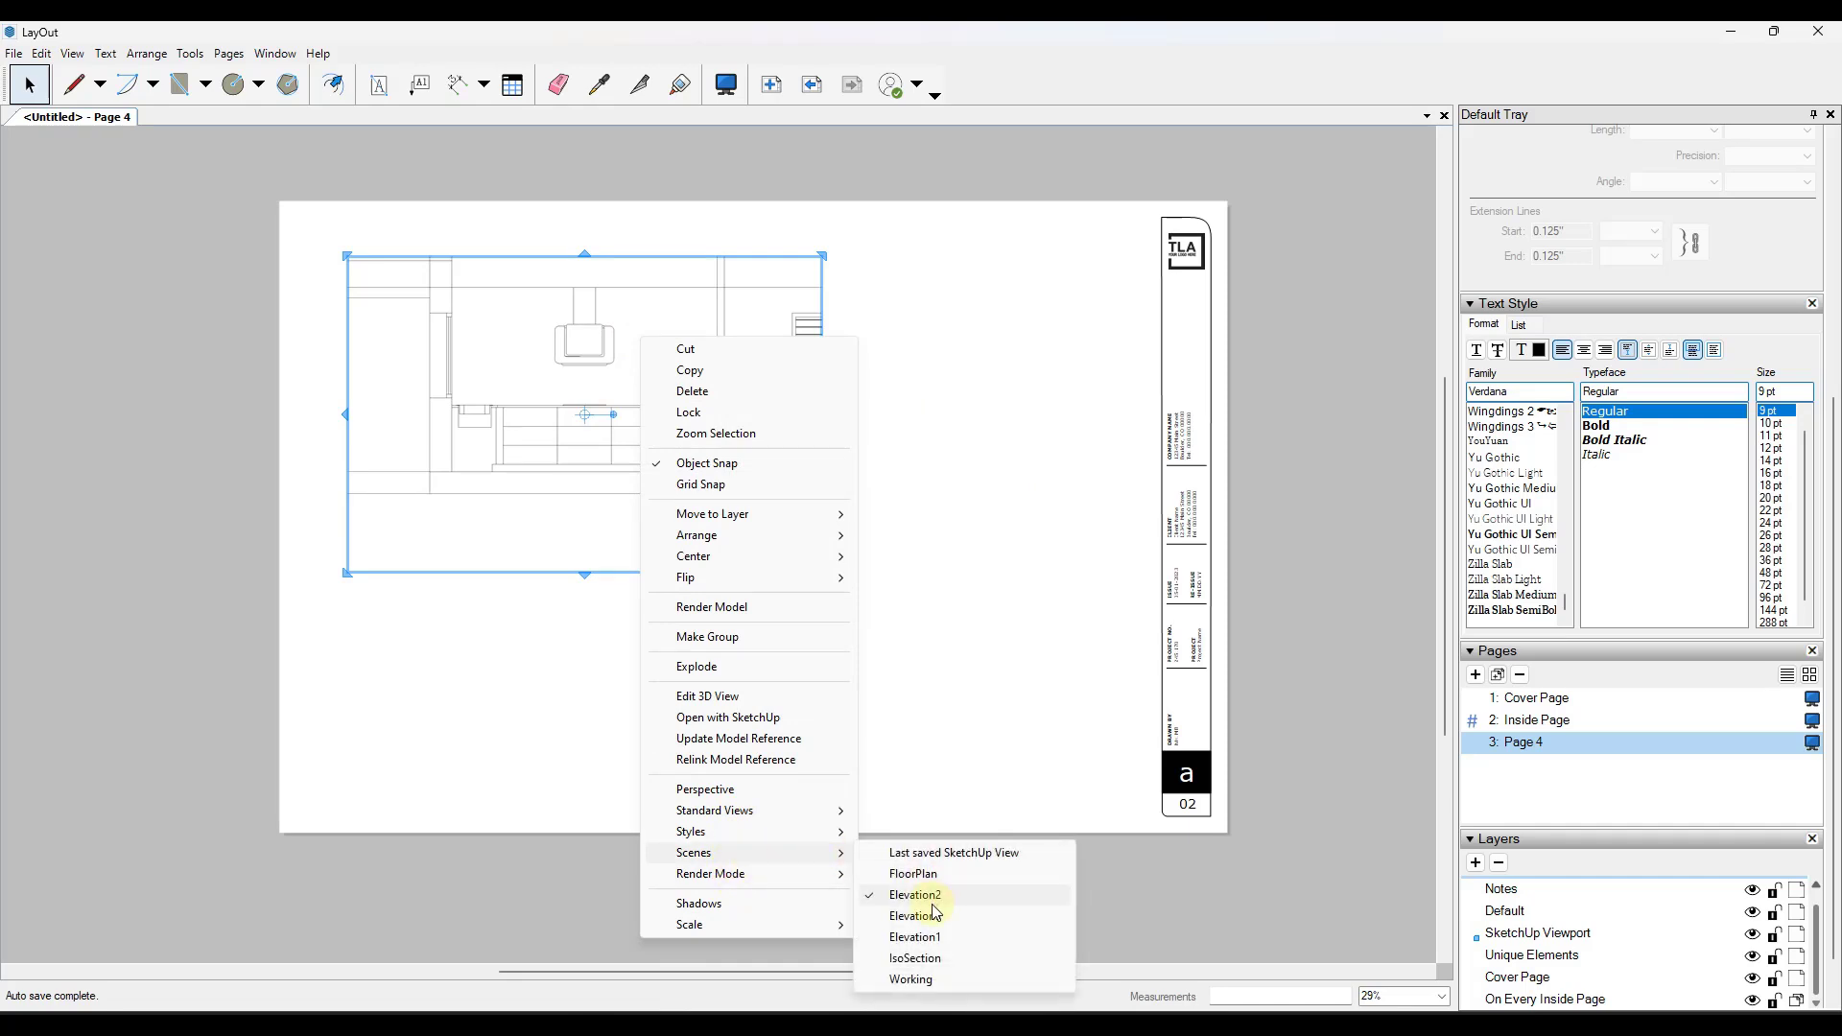
pyautogui.click(959, 930)
pyautogui.scroll(4, 473, 329)
pyautogui.scroll(2, 476, 333)
pyautogui.click(180, 85)
# - Draw a rectangle from above the double window to below the sink cabinet
pyautogui.click(463, 252)
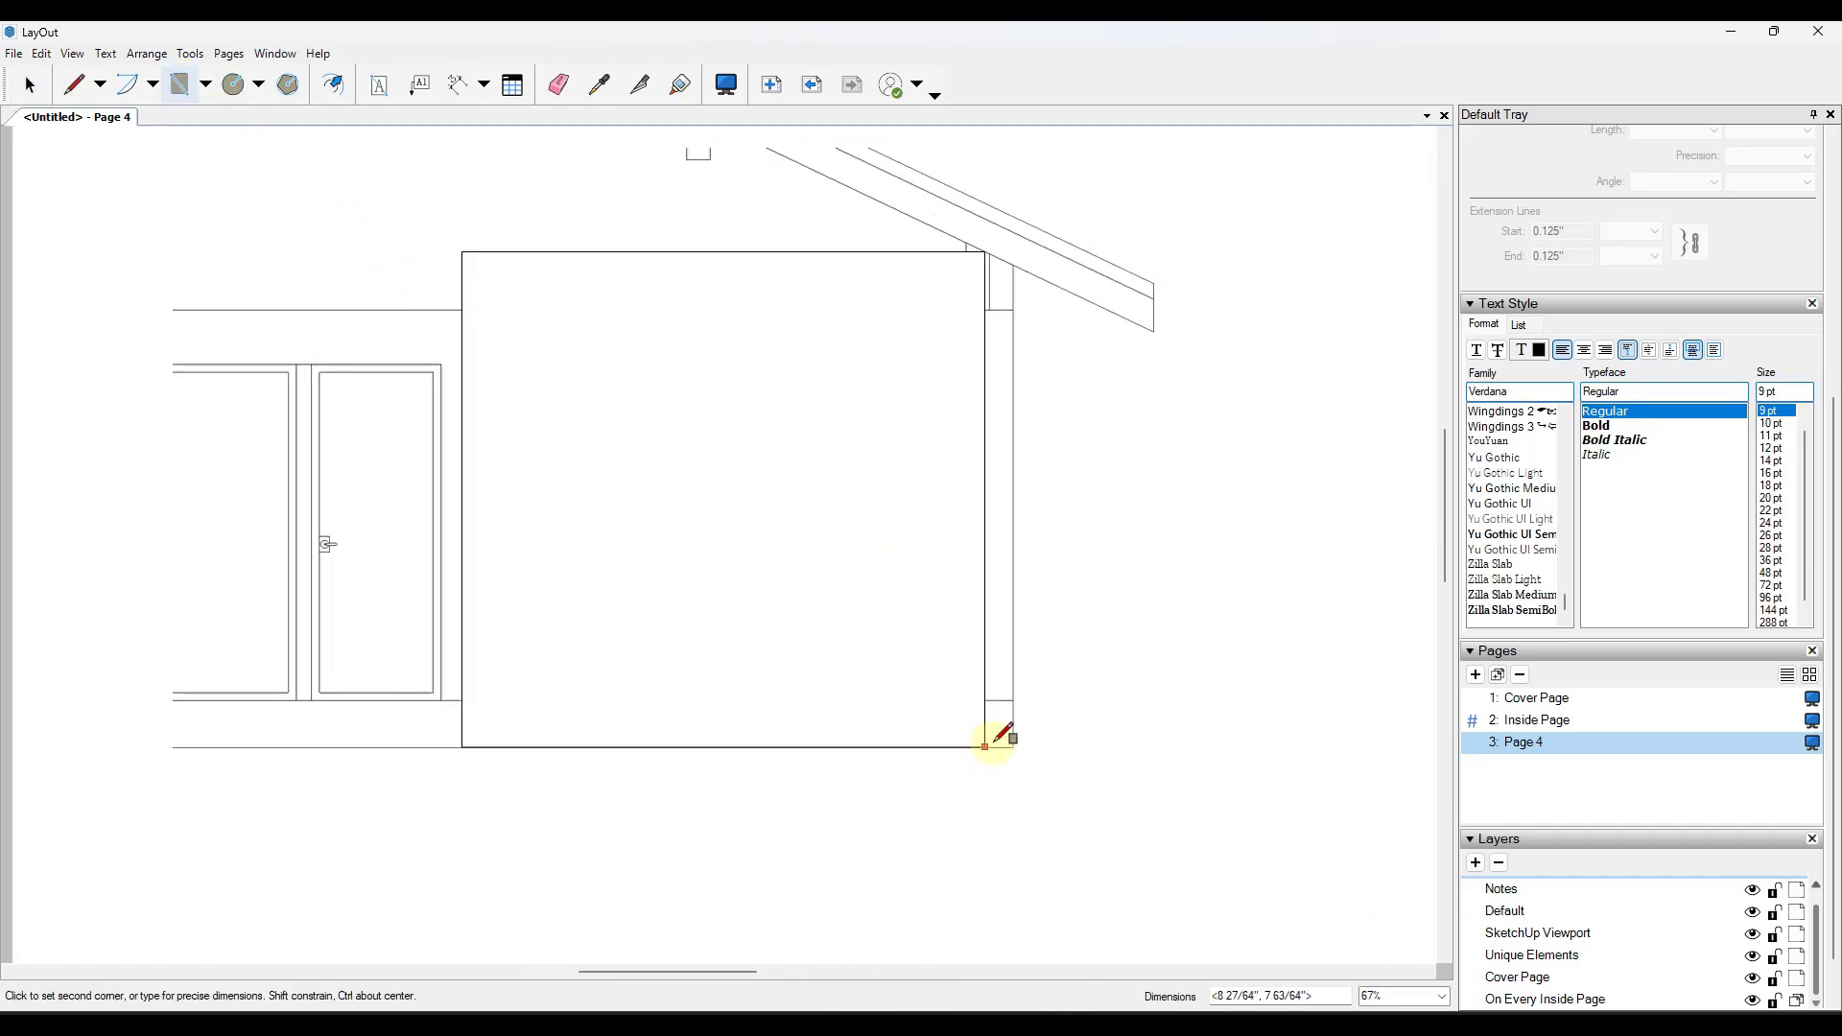
pyautogui.click(1000, 760)
pyautogui.press('space')
# - Clip the elevation viewport with the rectangle and move the result to the page's top-left
pyautogui.click(988, 641)
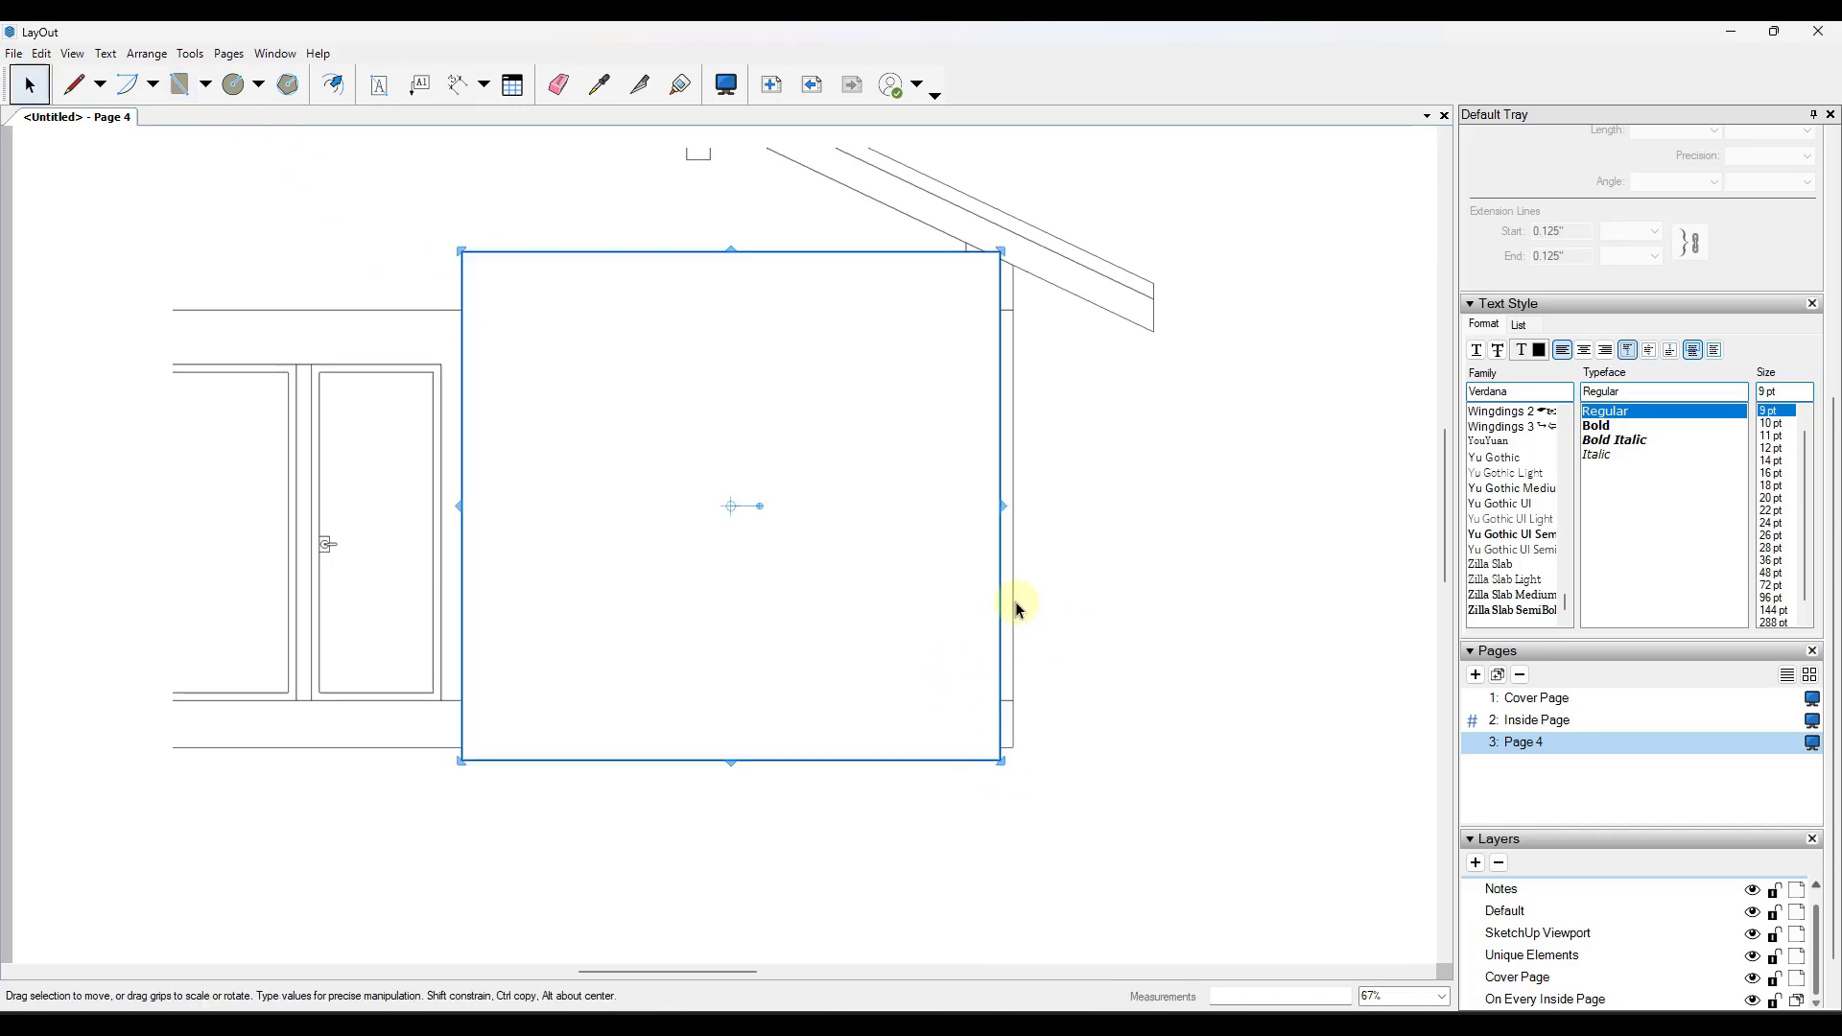
pyautogui.scroll(-5, 1036, 575)
pyautogui.keyDown('shift'); pyautogui.click(1063, 511); pyautogui.keyUp('shift')
pyautogui.rightClick(849, 542)
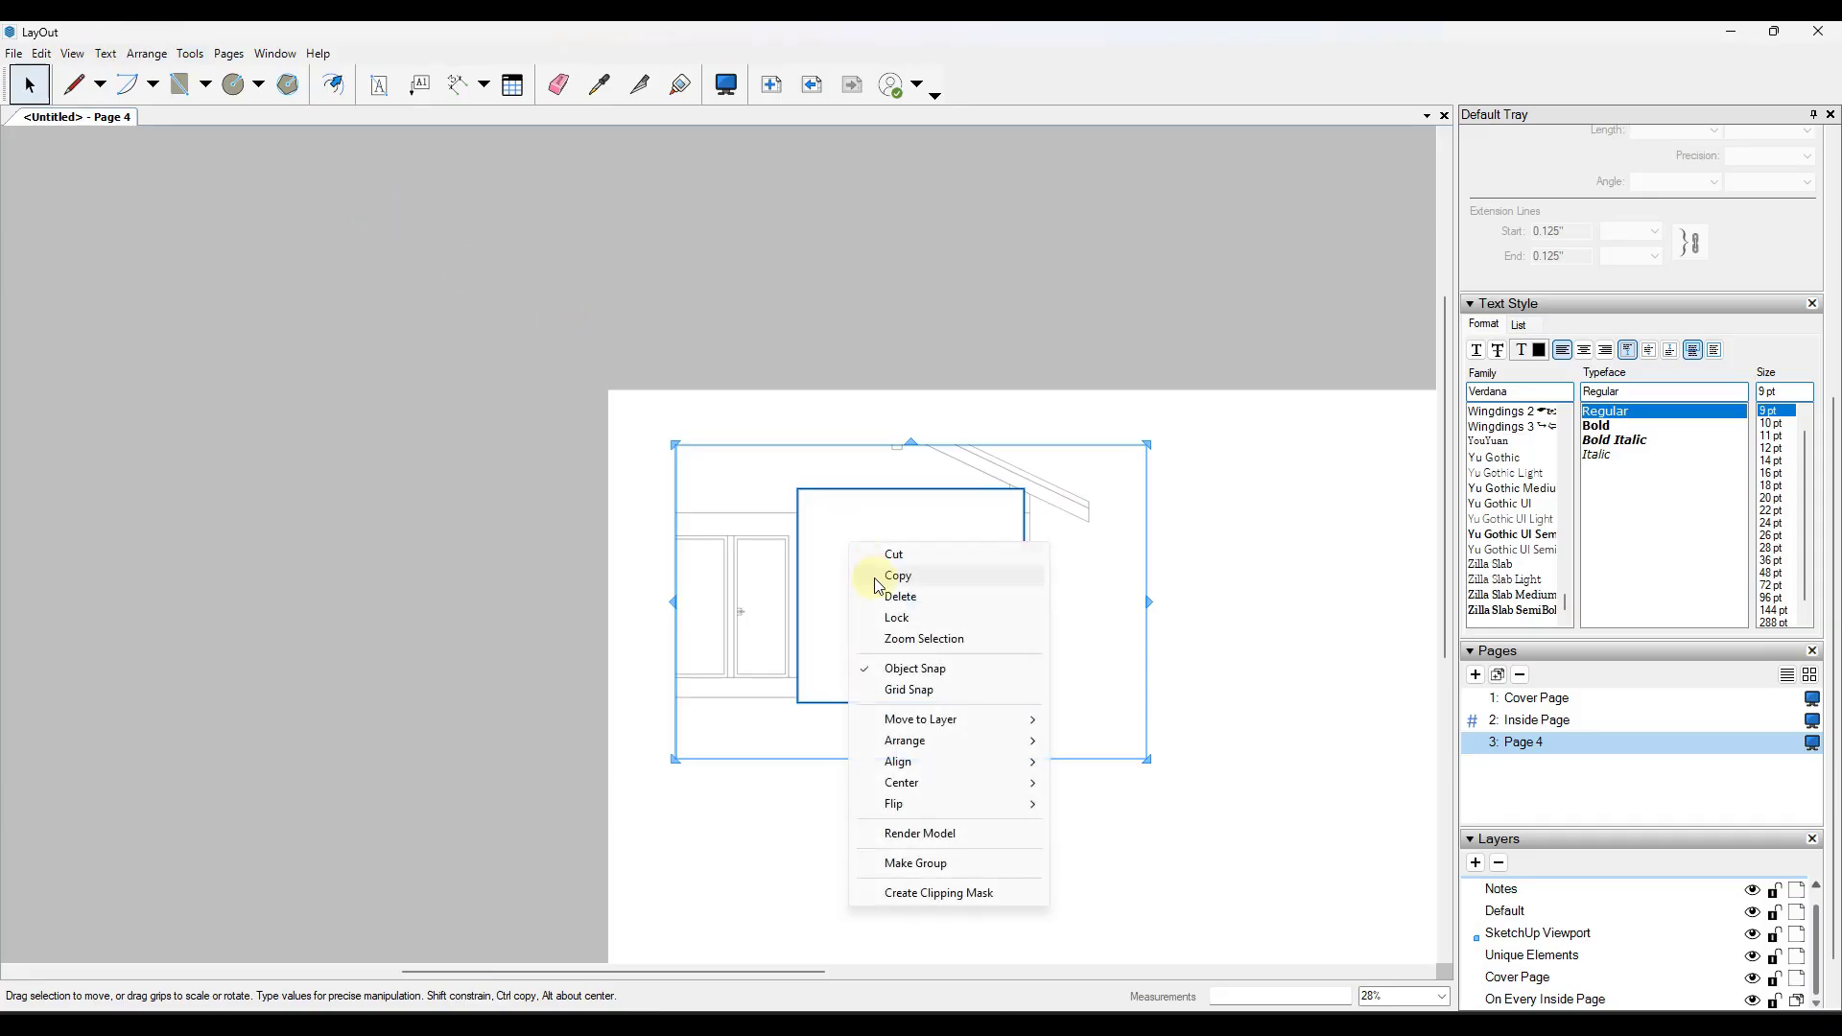
pyautogui.click(913, 892)
pyautogui.scroll(2, 936, 625)
pyautogui.moveTo(975, 629); pyautogui.dragTo(838, 604)
pyautogui.scroll(2, 772, 575)
pyautogui.scroll(-1, 782, 579)
pyautogui.scroll(-2, 830, 582)
pyautogui.scroll(-2, 736, 580)
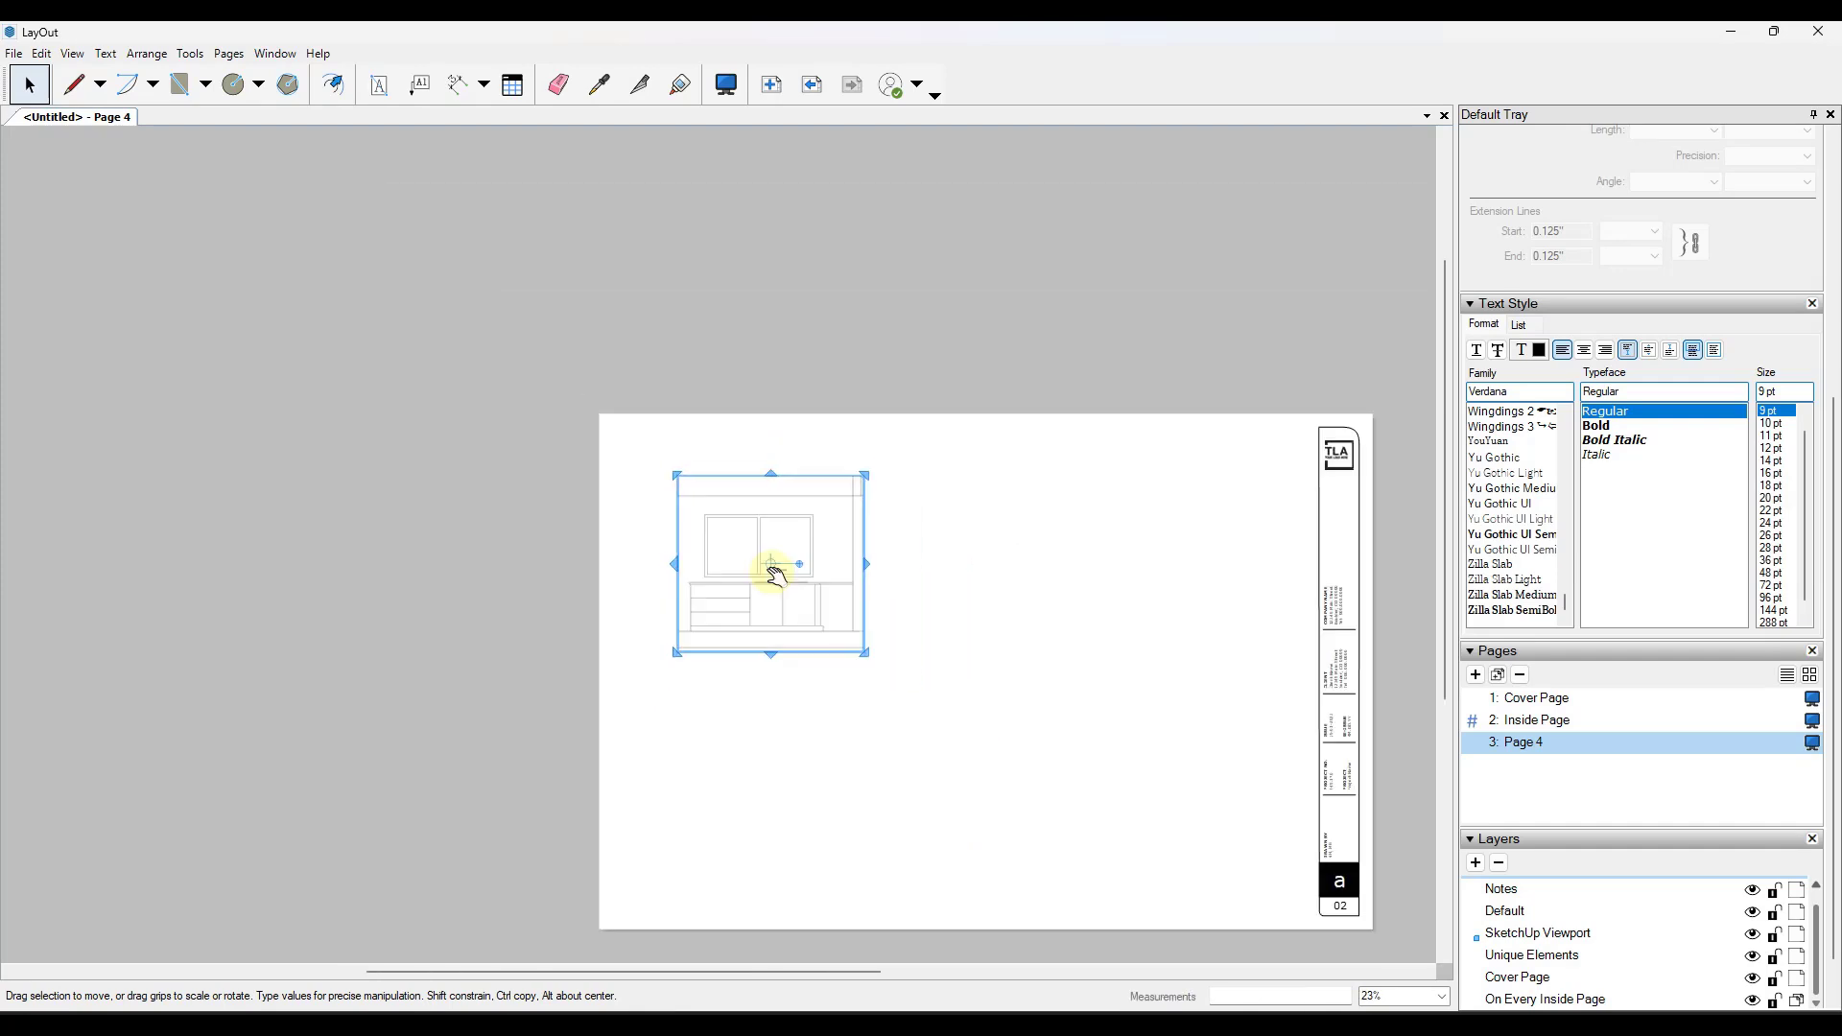